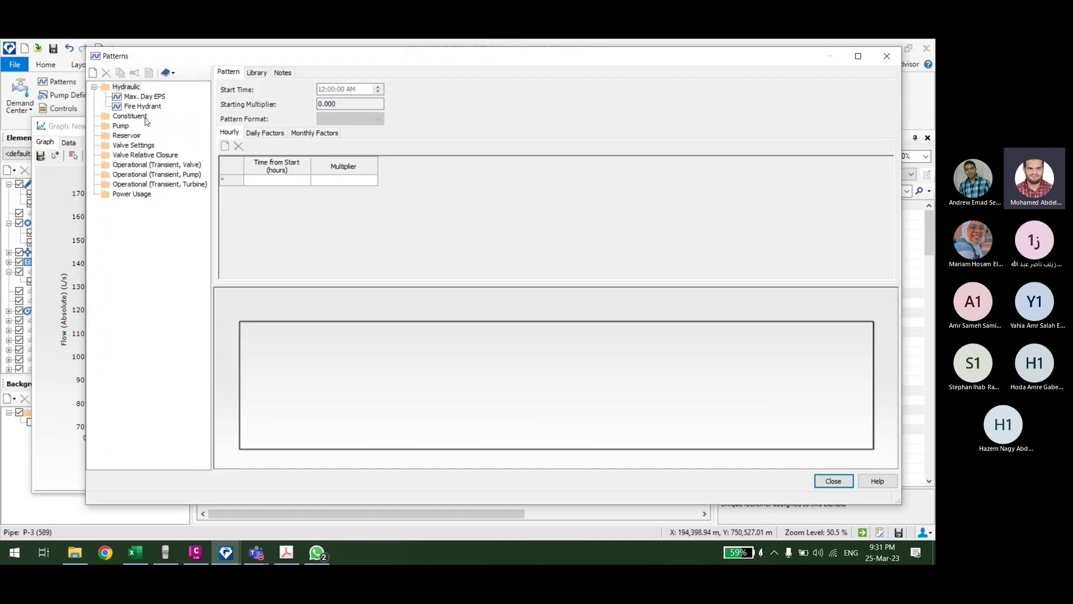
Step: Review the hourly multipliers of the Max. Day EPS hydraulic pattern, and close the pattern and the P-3 flow graph
{"action": "left_click", "coordinate": [143, 98]}
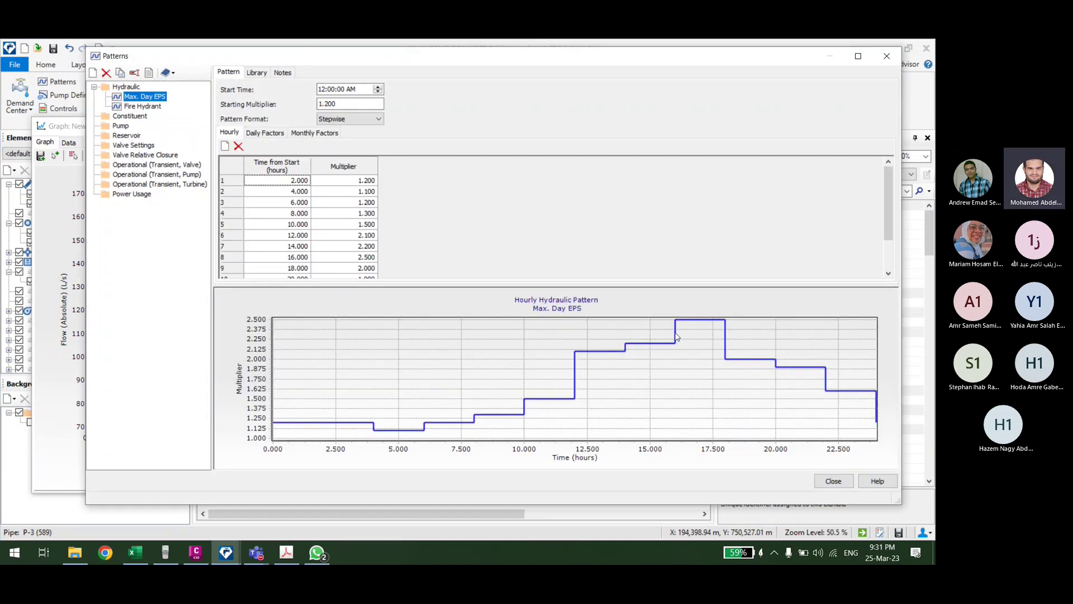
{"action": "scroll", "coordinate": [341, 235], "scroll_direction": "down", "scroll_amount": 1}
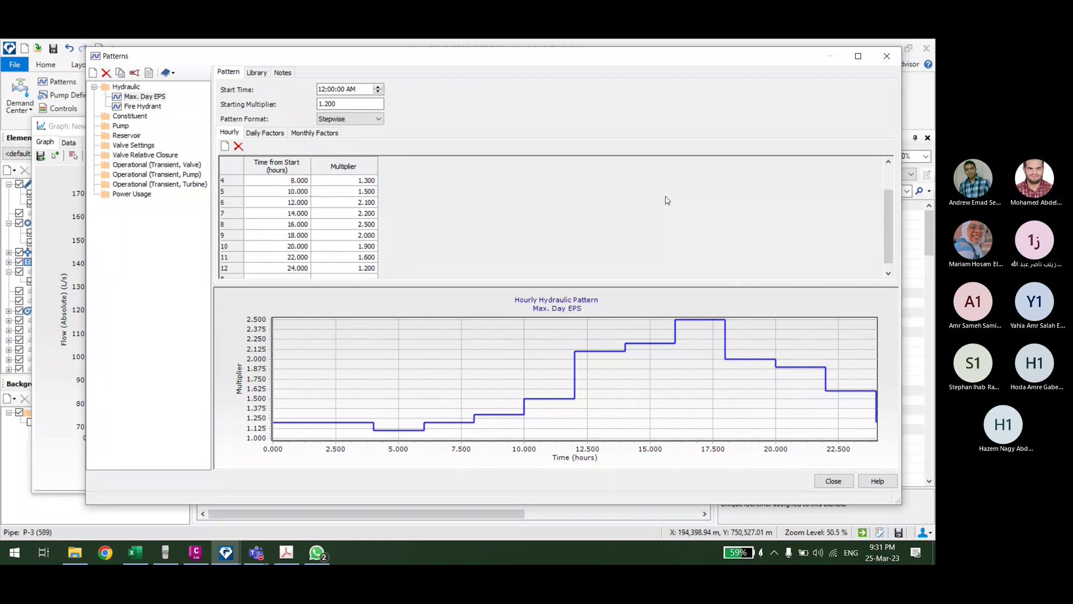
{"action": "left_click", "coordinate": [896, 58]}
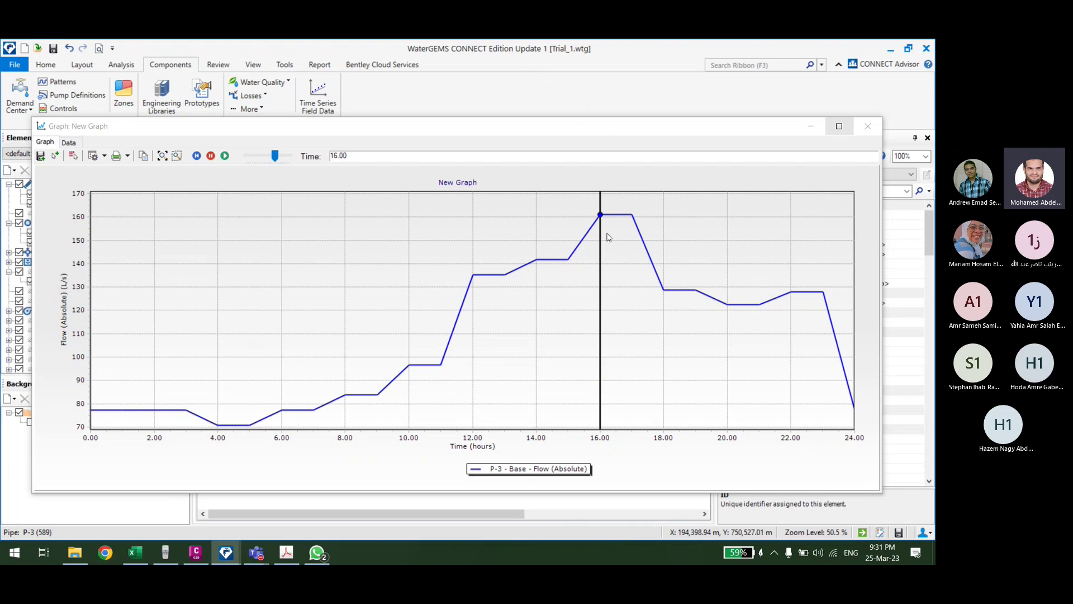
{"action": "left_click_drag", "start_coordinate": [603, 216], "coordinate": [607, 215]}
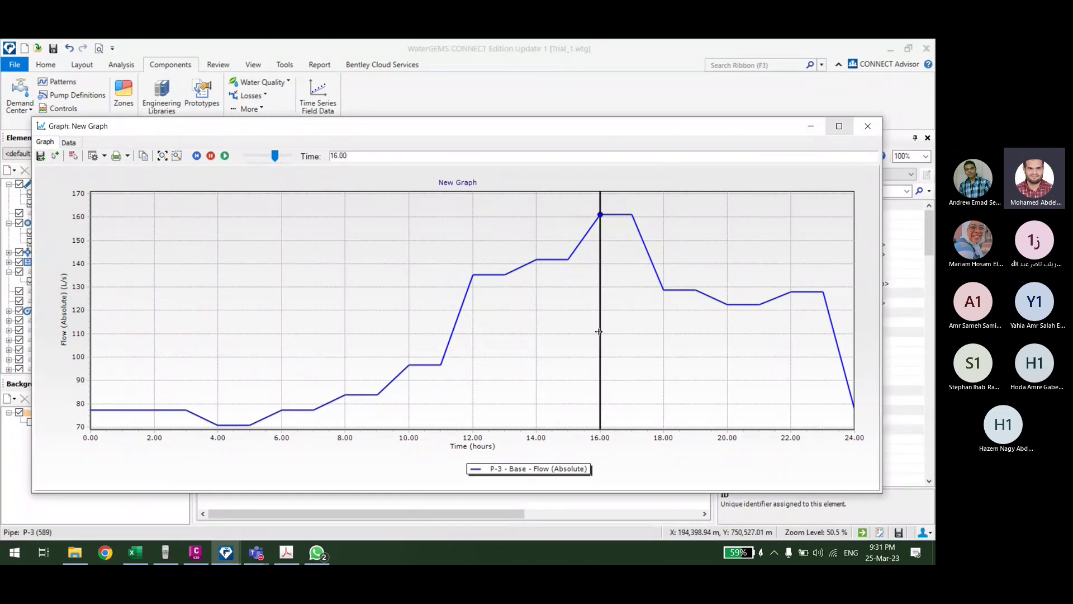
{"action": "left_click", "coordinate": [868, 126]}
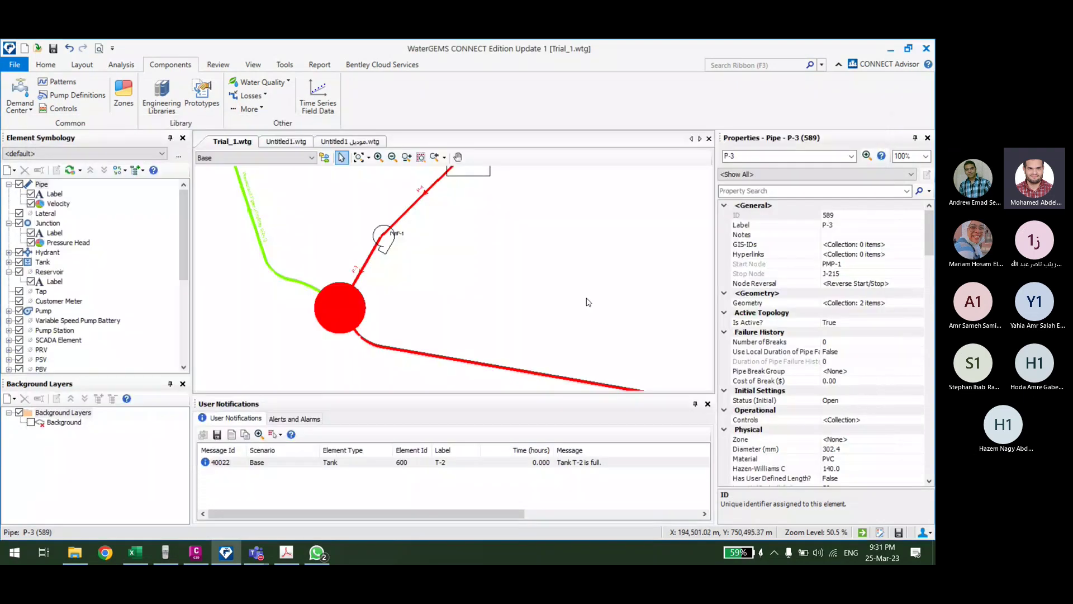
Step: Set the current simulation time of the network results to 17.000 hours
{"action": "scroll", "coordinate": [564, 298], "scroll_direction": "down", "scroll_amount": 4}
{"action": "left_click", "coordinate": [45, 66]}
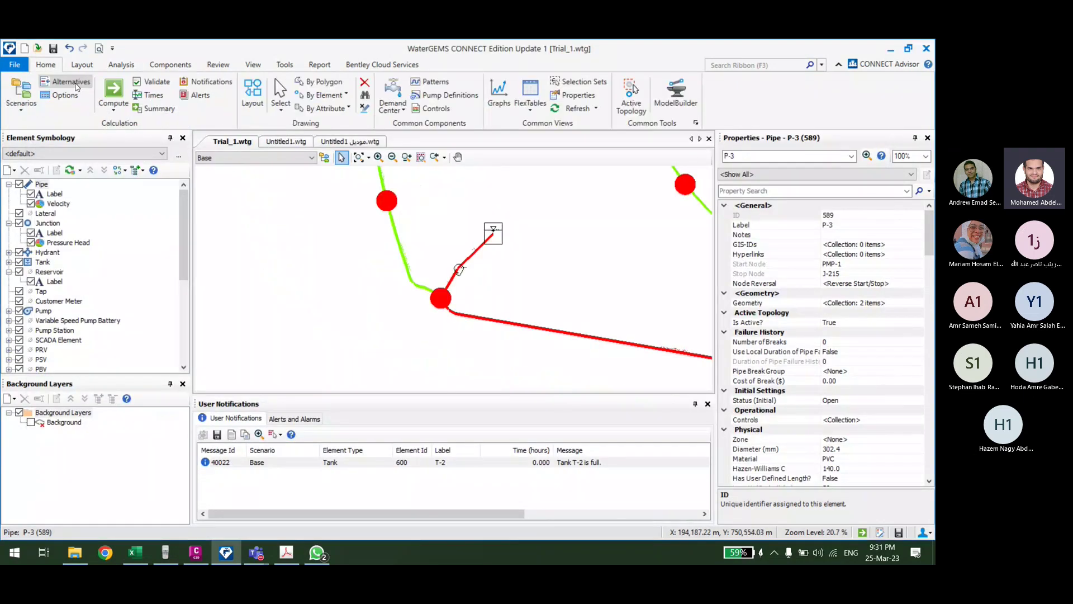
{"action": "left_click", "coordinate": [150, 97]}
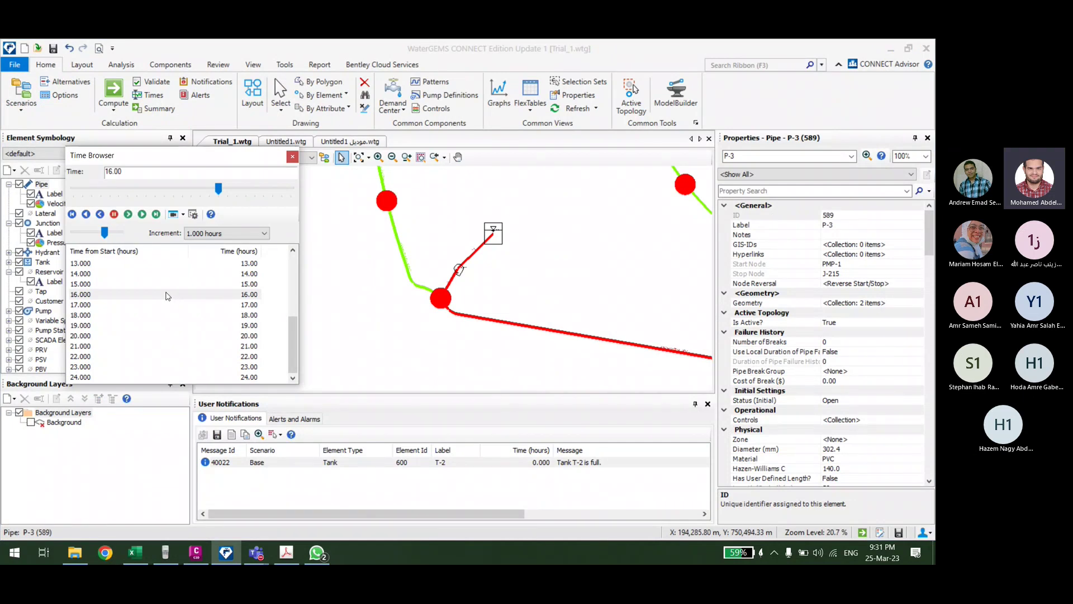
{"action": "left_click", "coordinate": [173, 304]}
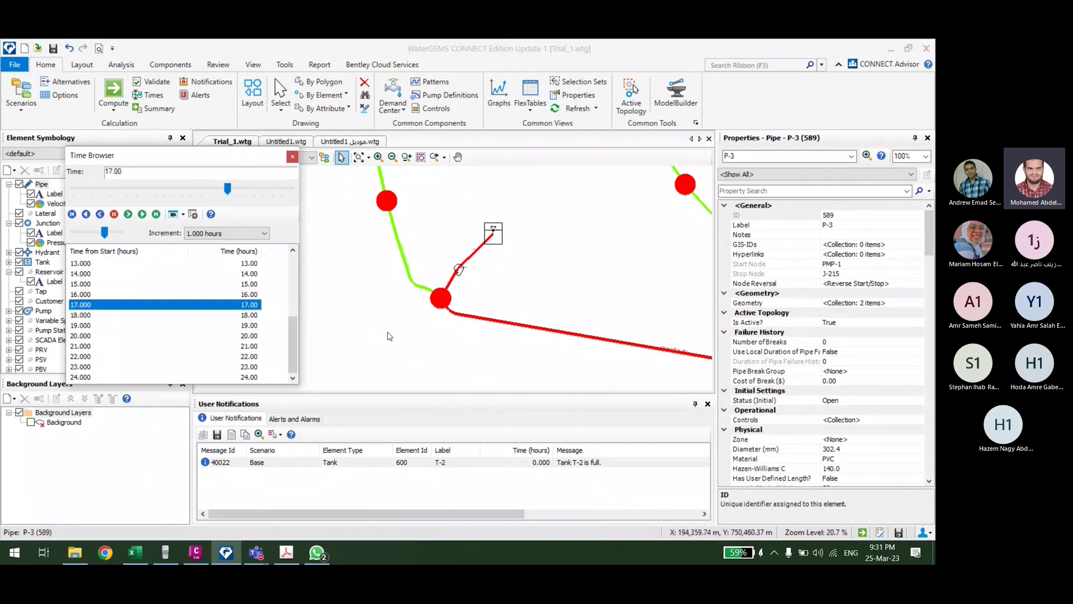
{"action": "left_click", "coordinate": [293, 156]}
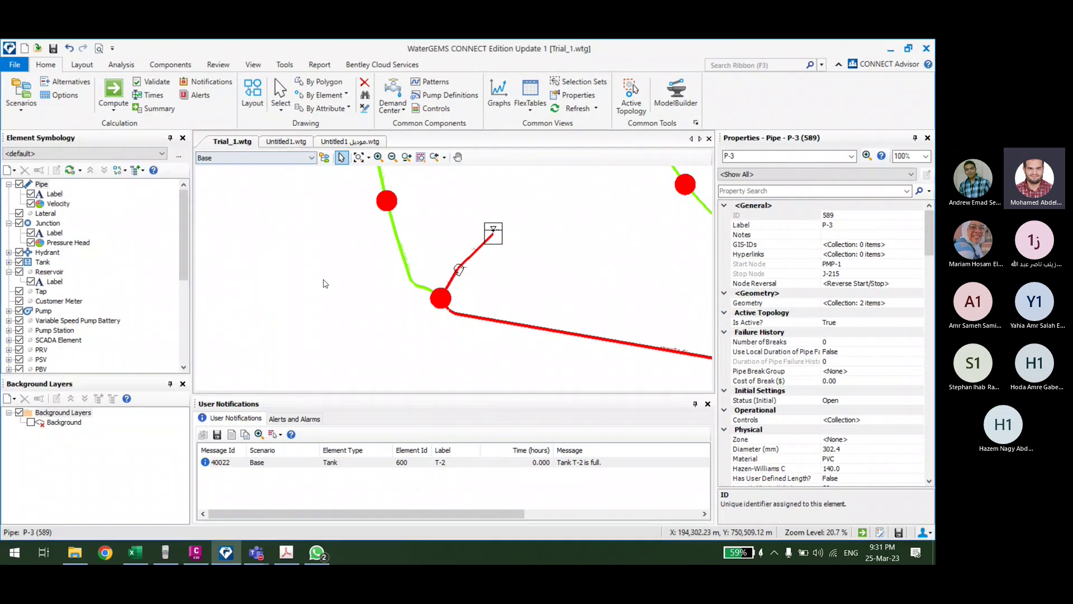
Step: Insert the color-coding legend for pipe velocity in the empty drawing area beside the network
{"action": "scroll", "coordinate": [342, 302], "scroll_direction": "down", "scroll_amount": 7}
{"action": "left_click", "coordinate": [350, 321]}
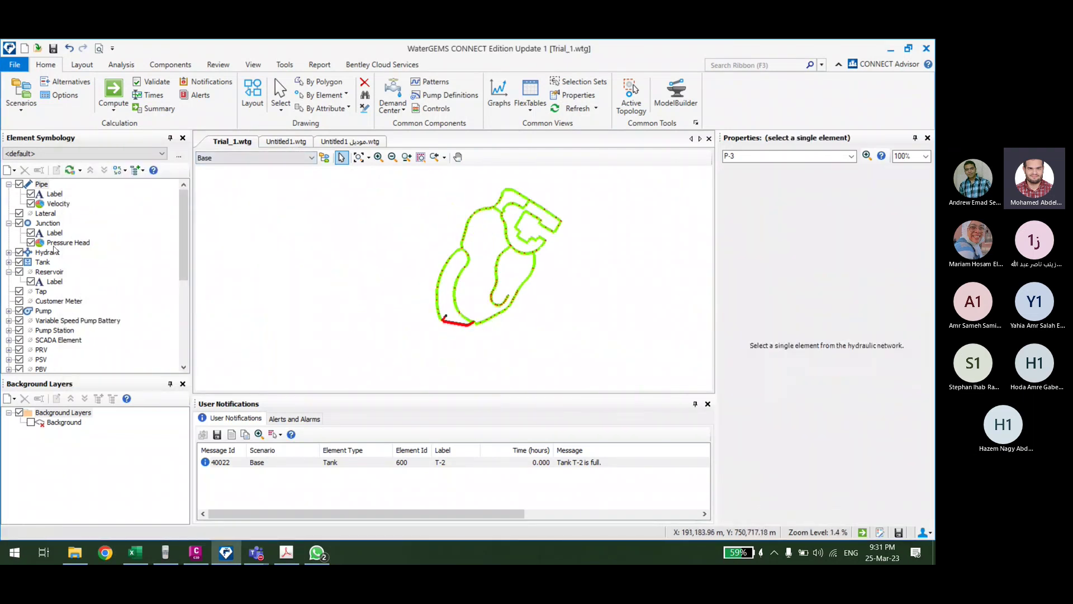
{"action": "left_click", "coordinate": [31, 204]}
{"action": "left_click", "coordinate": [32, 204]}
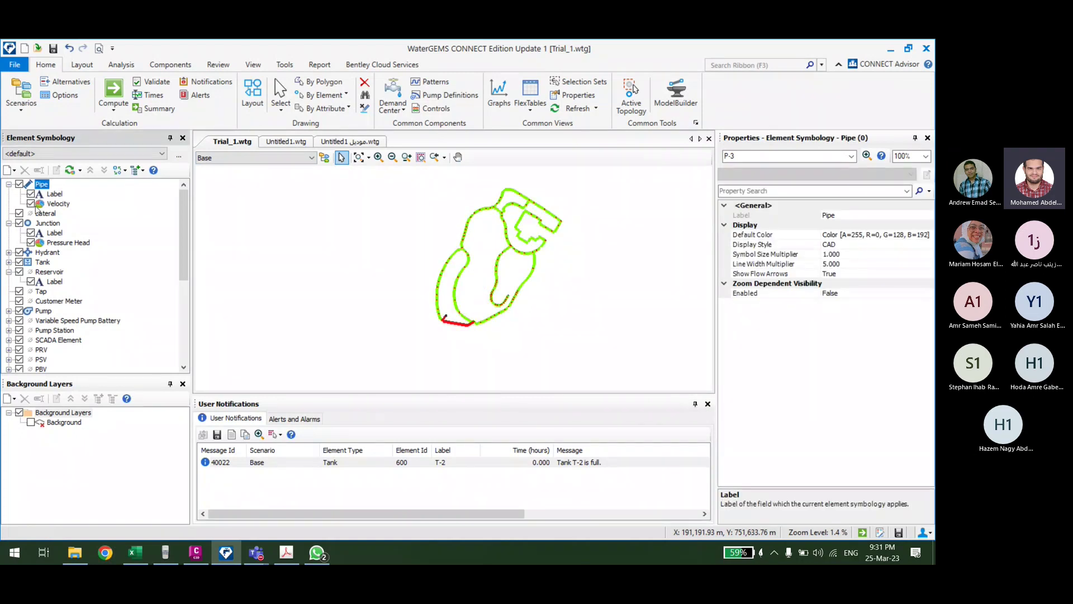
{"action": "right_click", "coordinate": [55, 204]}
{"action": "left_click", "coordinate": [96, 307]}
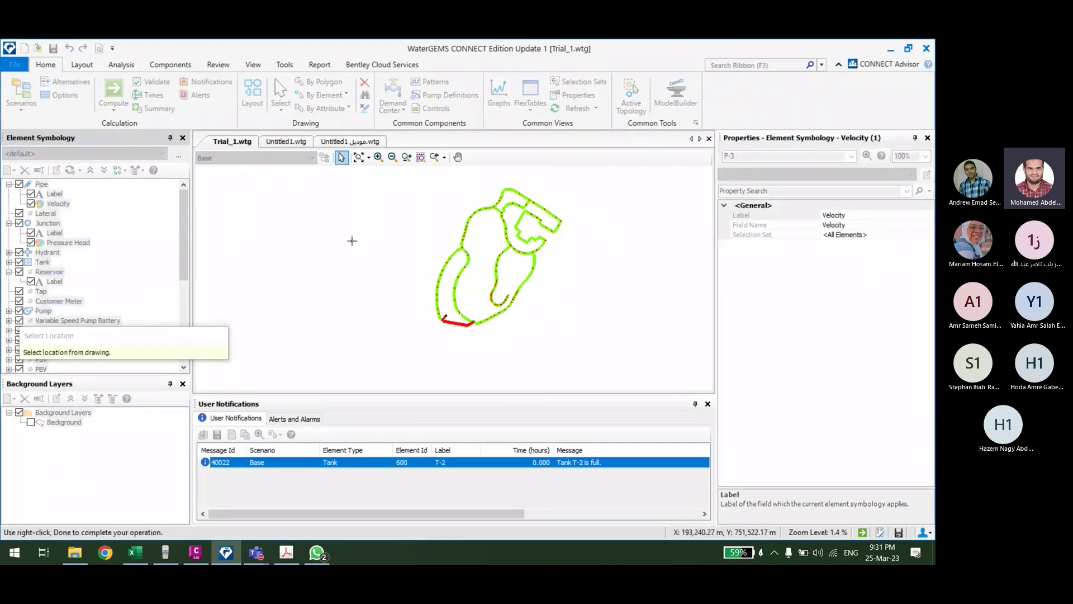
{"action": "left_click", "coordinate": [341, 237]}
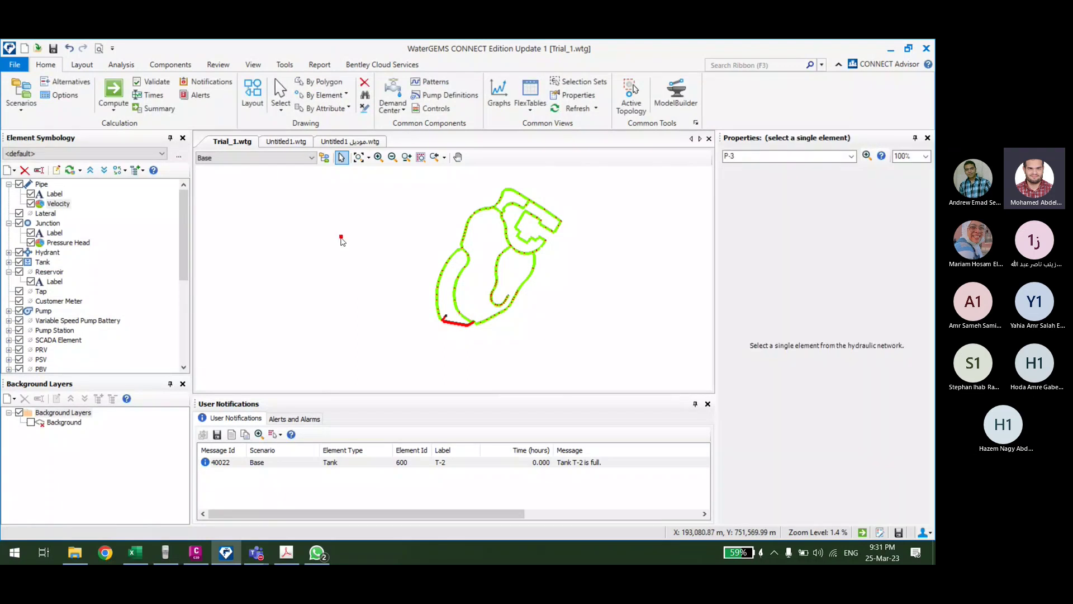
{"action": "left_click", "coordinate": [385, 278]}
{"action": "left_click_drag", "start_coordinate": [373, 350], "coordinate": [377, 318]}
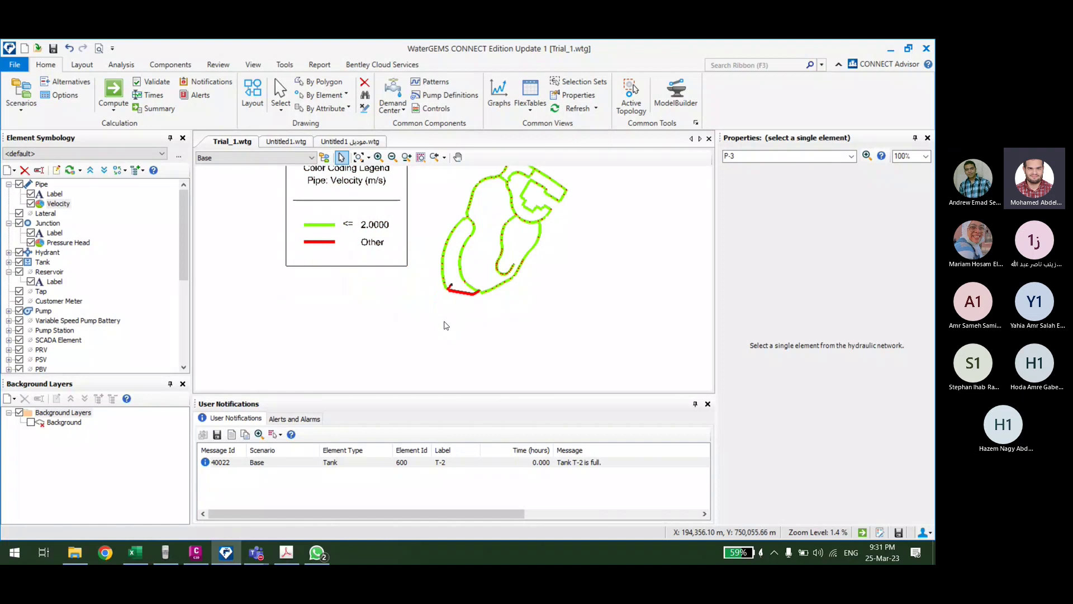
Step: Examine the diameters of all pipes in the Pipe FlexTable and close the table
{"action": "scroll", "coordinate": [446, 306], "scroll_direction": "up", "scroll_amount": 3}
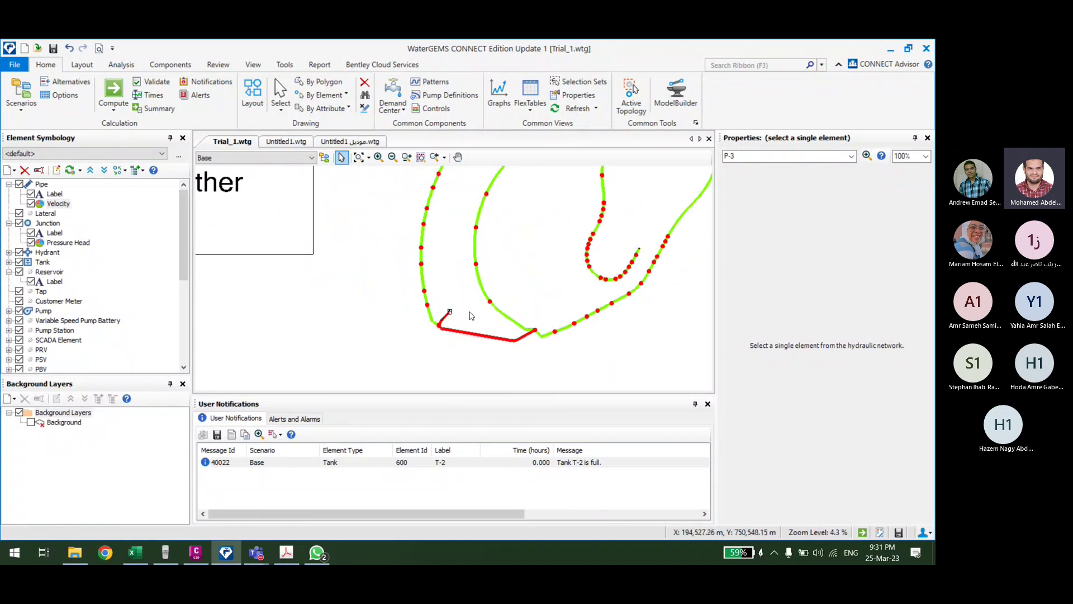
{"action": "left_click", "coordinate": [531, 112]}
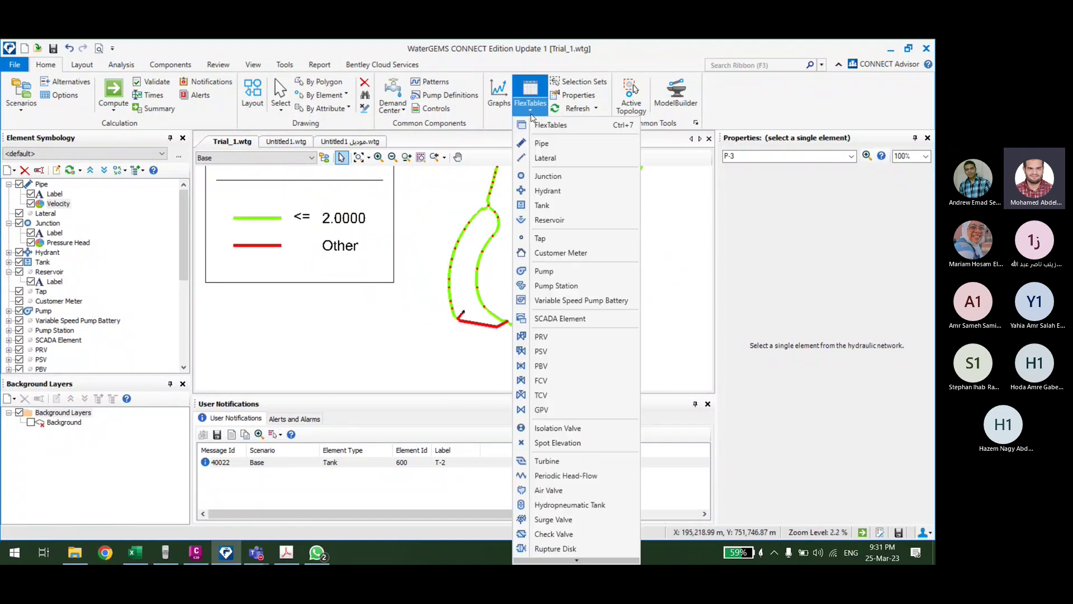
{"action": "left_click", "coordinate": [542, 143]}
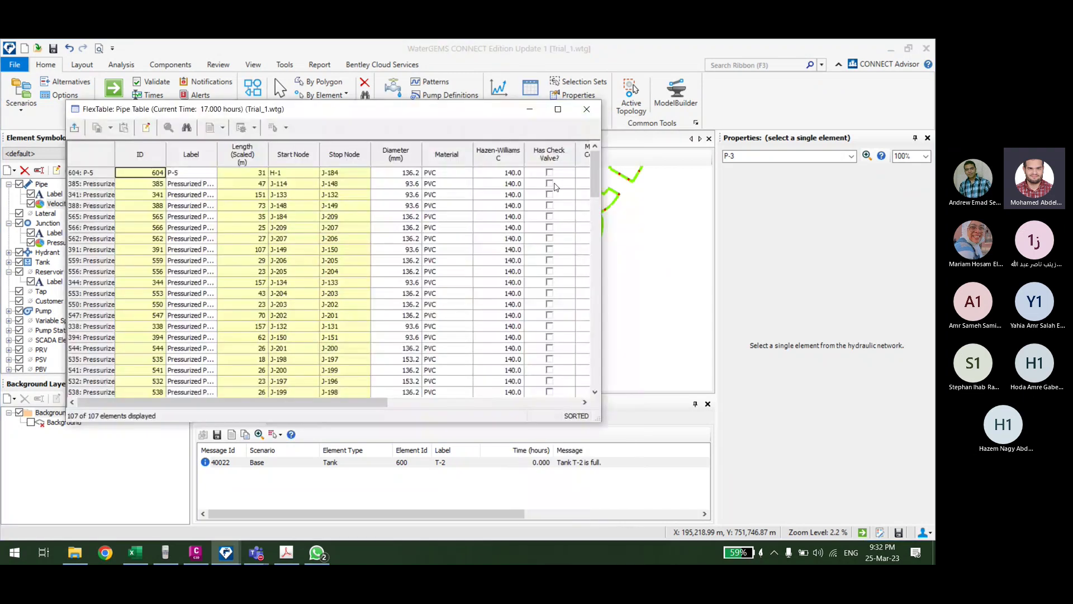
{"action": "scroll", "coordinate": [401, 279], "scroll_direction": "down", "scroll_amount": 20}
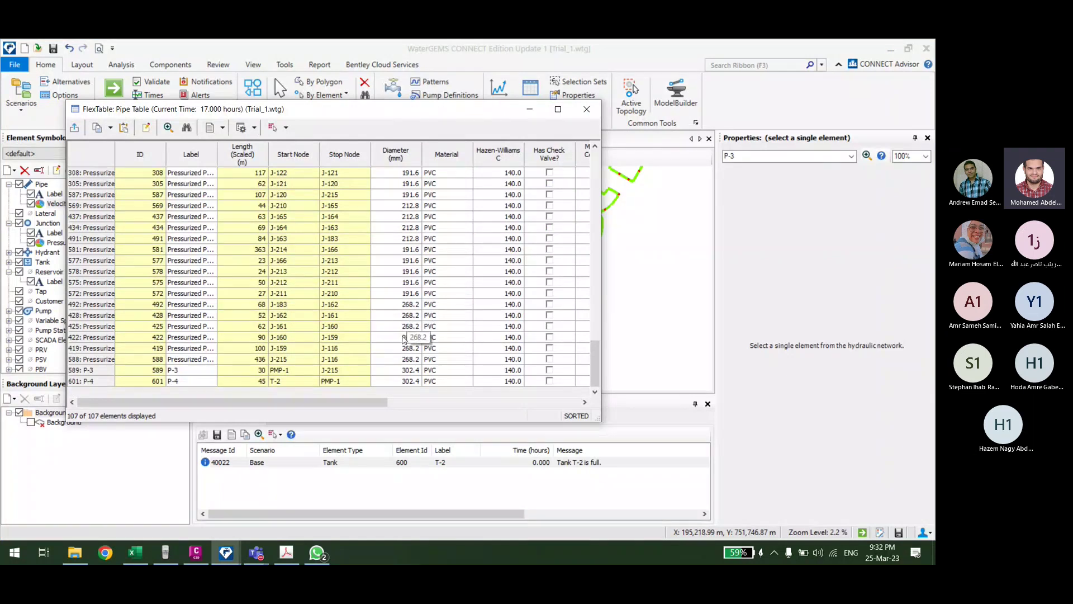
{"action": "scroll", "coordinate": [407, 335], "scroll_direction": "up", "scroll_amount": 5}
{"action": "key", "text": "ctrl+Home"}
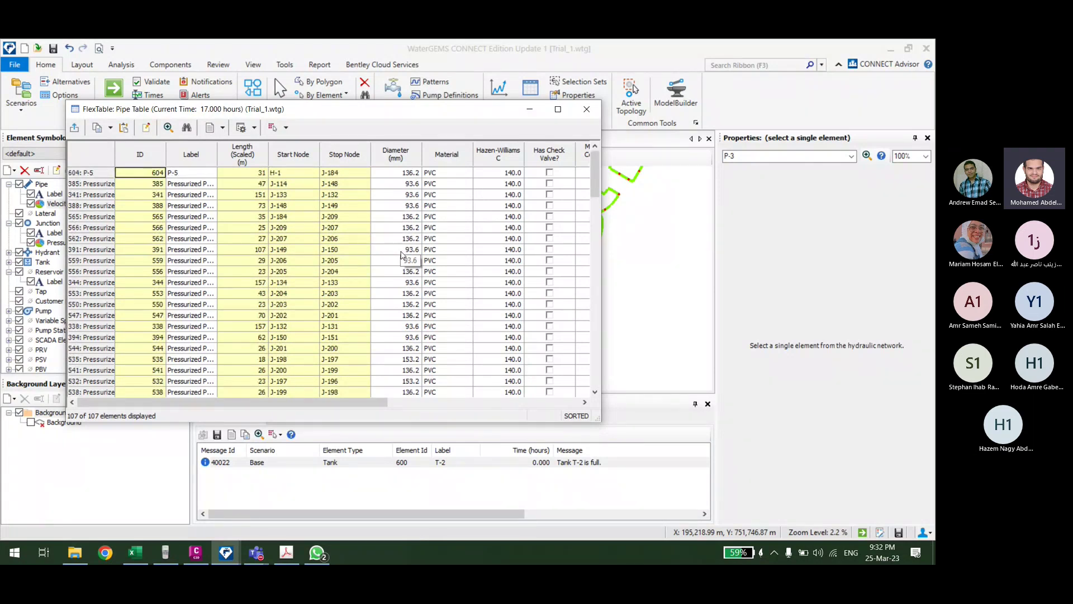
{"action": "scroll", "coordinate": [401, 255], "scroll_direction": "down", "scroll_amount": 10}
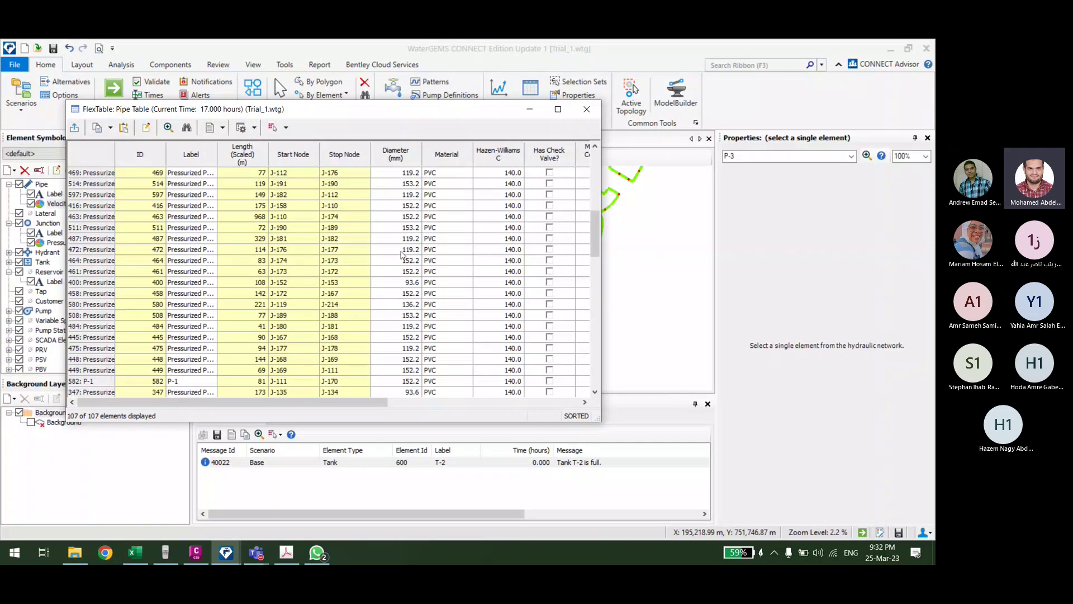
{"action": "scroll", "coordinate": [401, 255], "scroll_direction": "down", "scroll_amount": 5}
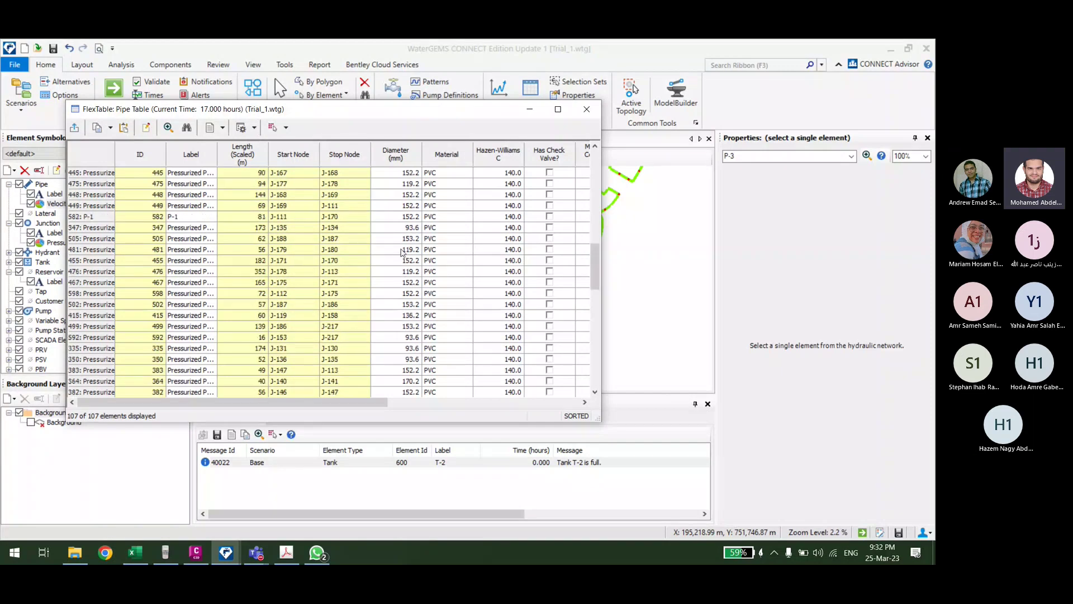
{"action": "scroll", "coordinate": [401, 252], "scroll_direction": "up", "scroll_amount": 6}
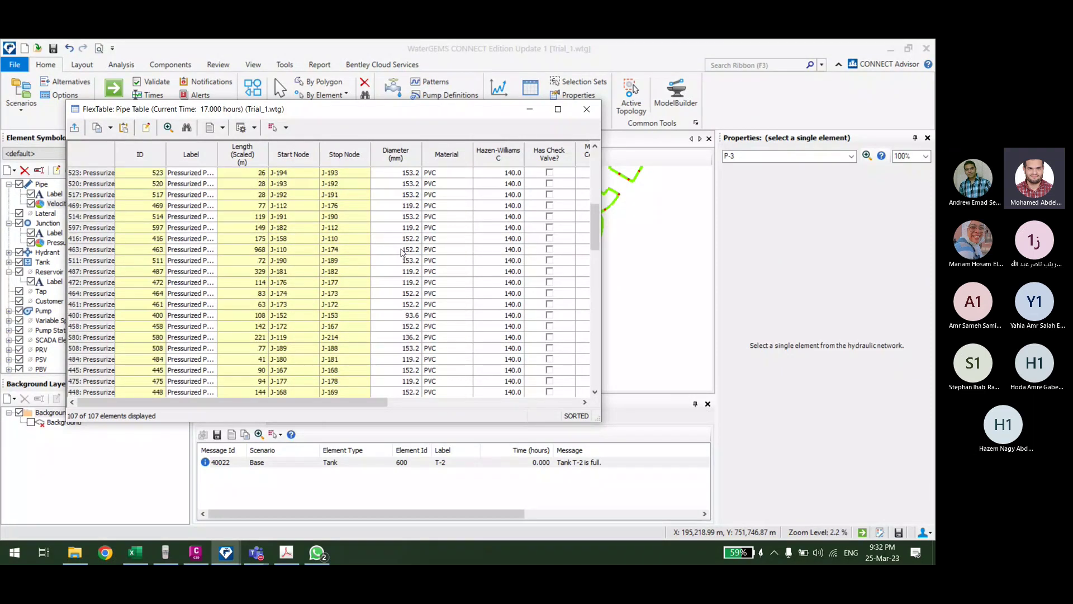
{"action": "scroll", "coordinate": [401, 253], "scroll_direction": "up", "scroll_amount": 9}
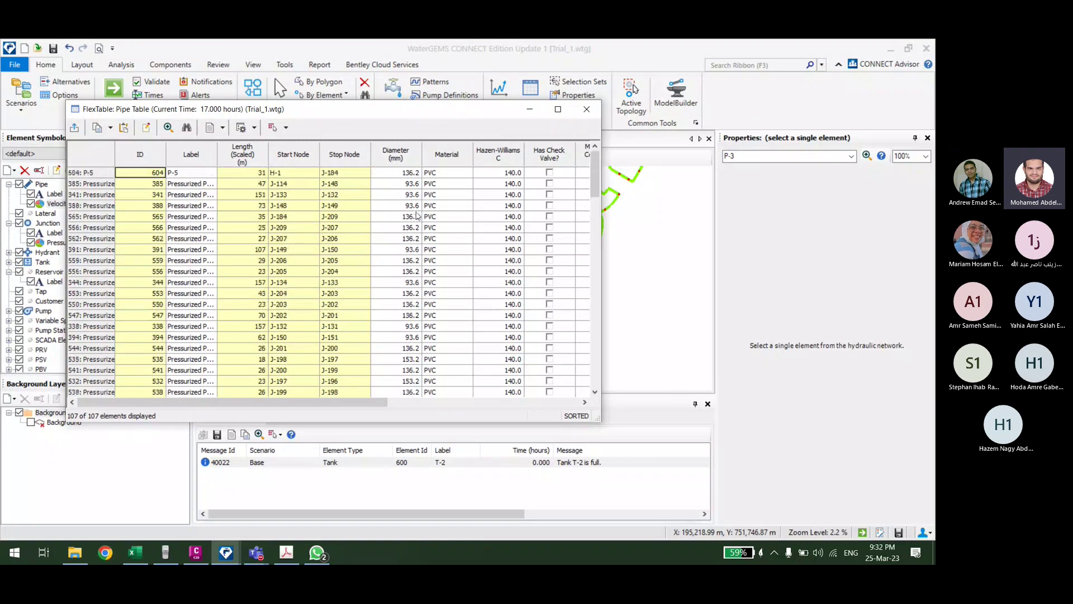
{"action": "left_click", "coordinate": [417, 186]}
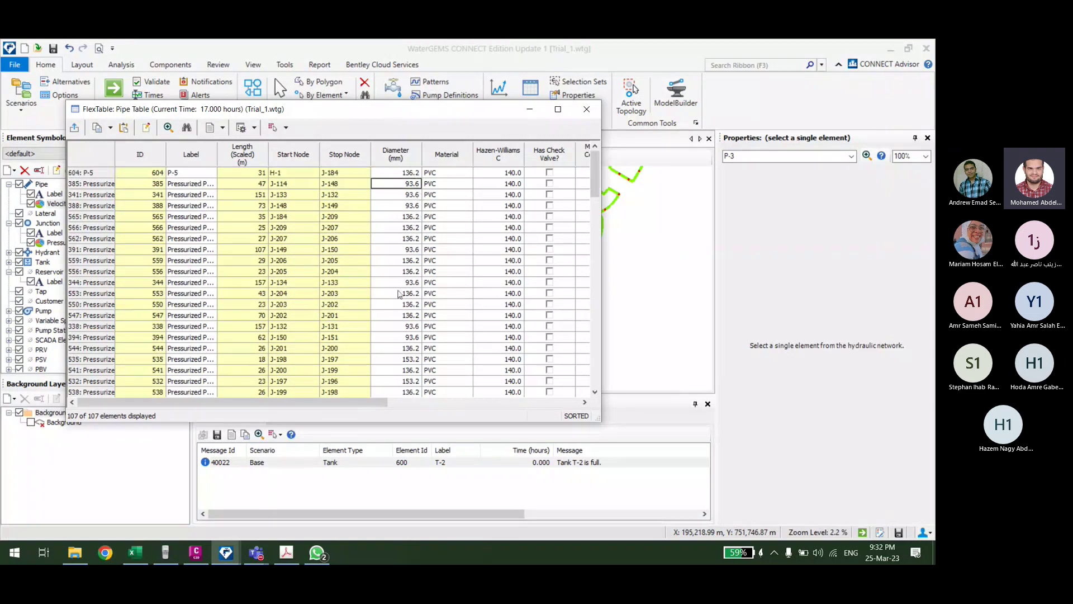
{"action": "key", "text": "Escape"}
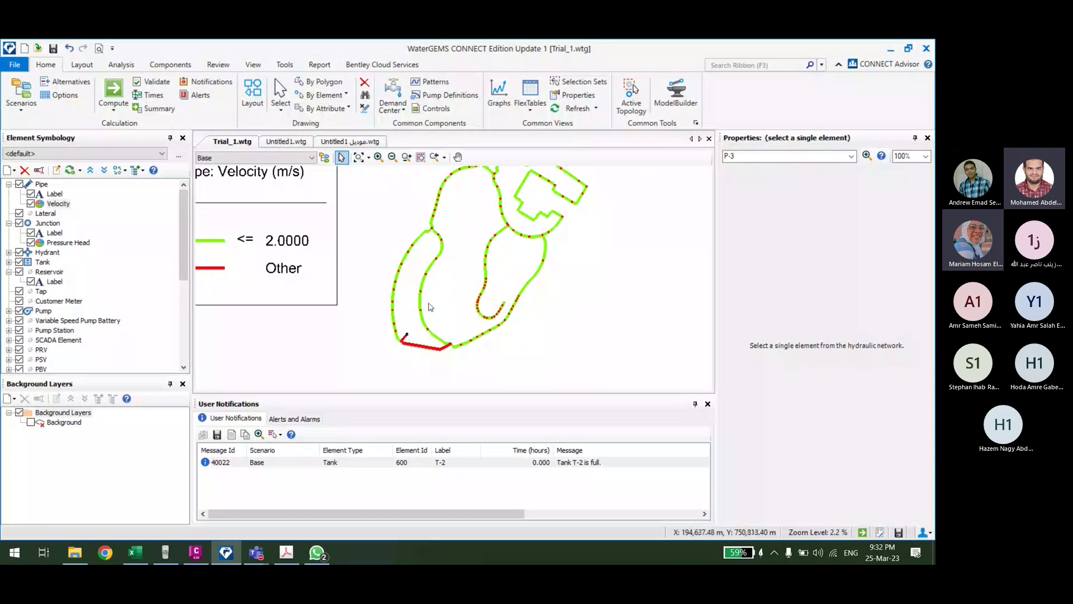
Step: Inspect the velocity-colored pipes near the tank and around the hydrant at the end of the inner curved branch
{"action": "left_click_drag", "start_coordinate": [448, 332], "coordinate": [482, 292]}
{"action": "scroll", "coordinate": [445, 316], "scroll_direction": "up", "scroll_amount": 5}
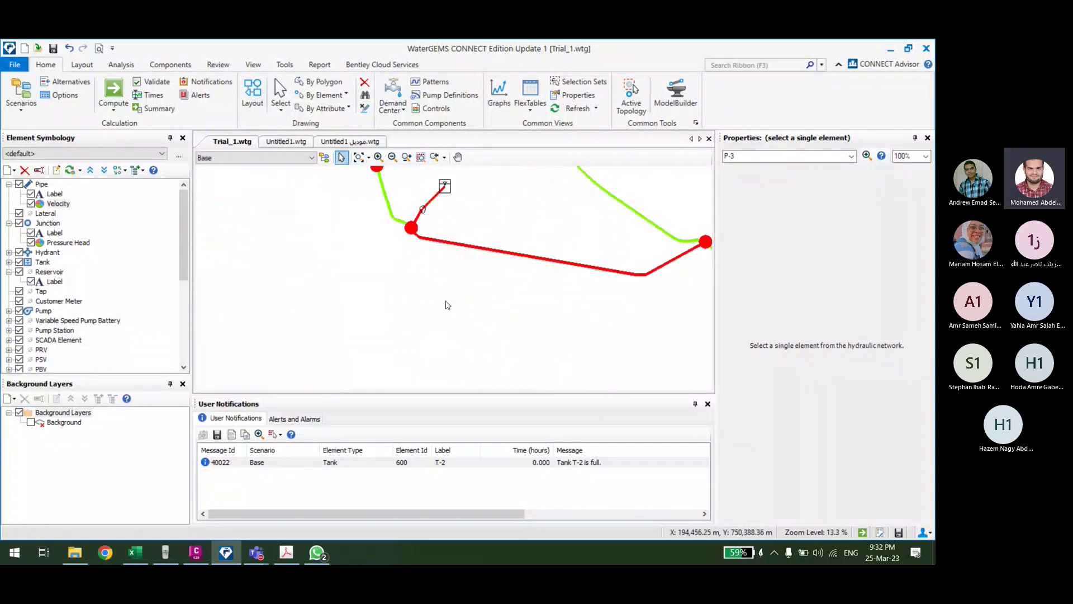
{"action": "scroll", "coordinate": [445, 305], "scroll_direction": "down", "scroll_amount": 3}
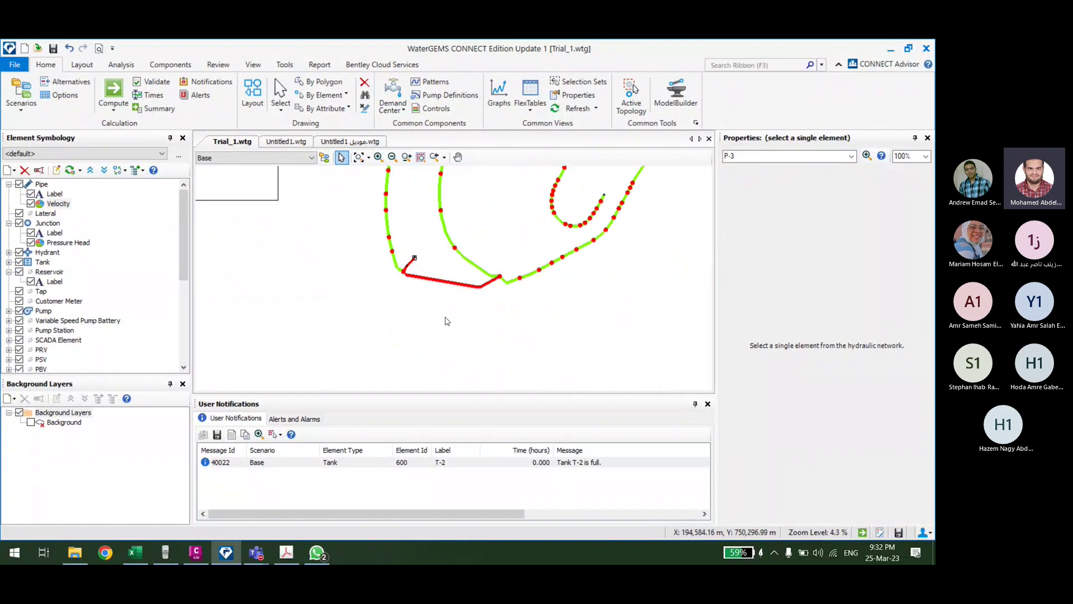
{"action": "scroll", "coordinate": [600, 299], "scroll_direction": "up", "scroll_amount": 7}
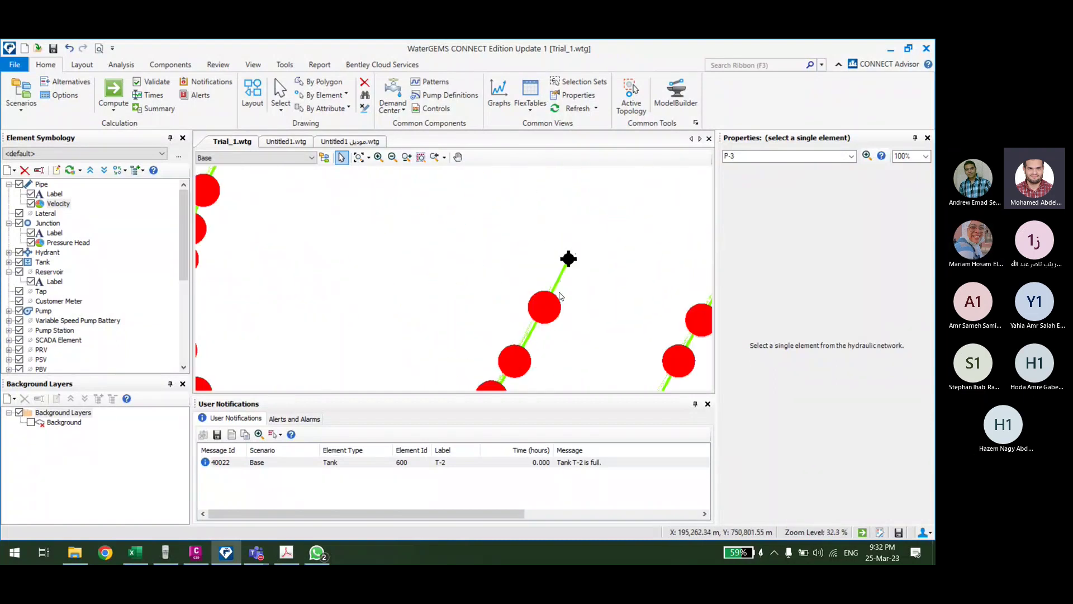
{"action": "scroll", "coordinate": [550, 287], "scroll_direction": "down", "scroll_amount": 8}
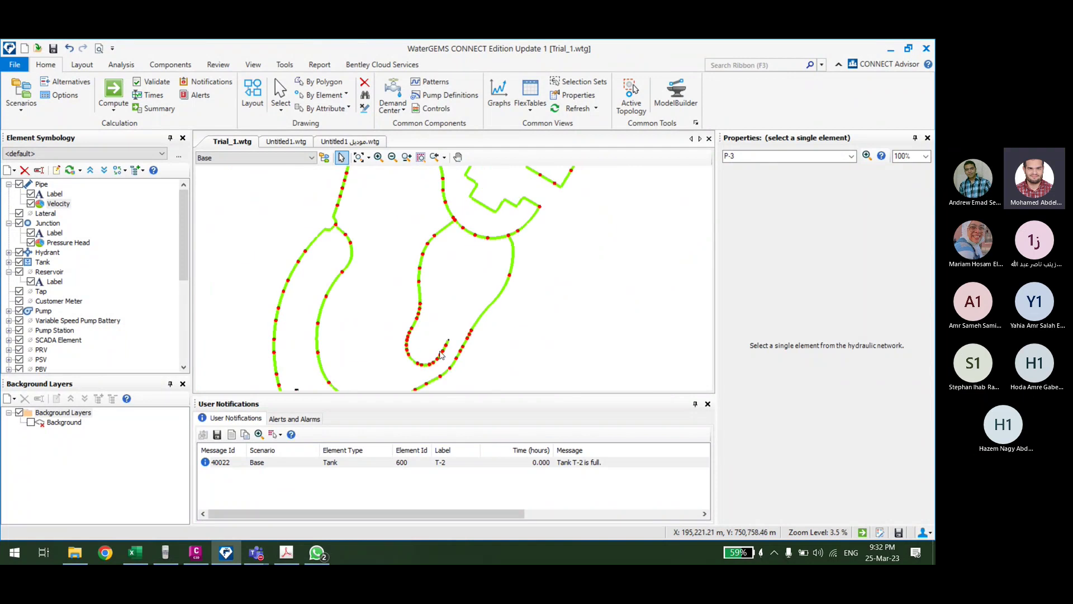
{"action": "scroll", "coordinate": [441, 344], "scroll_direction": "up", "scroll_amount": 2}
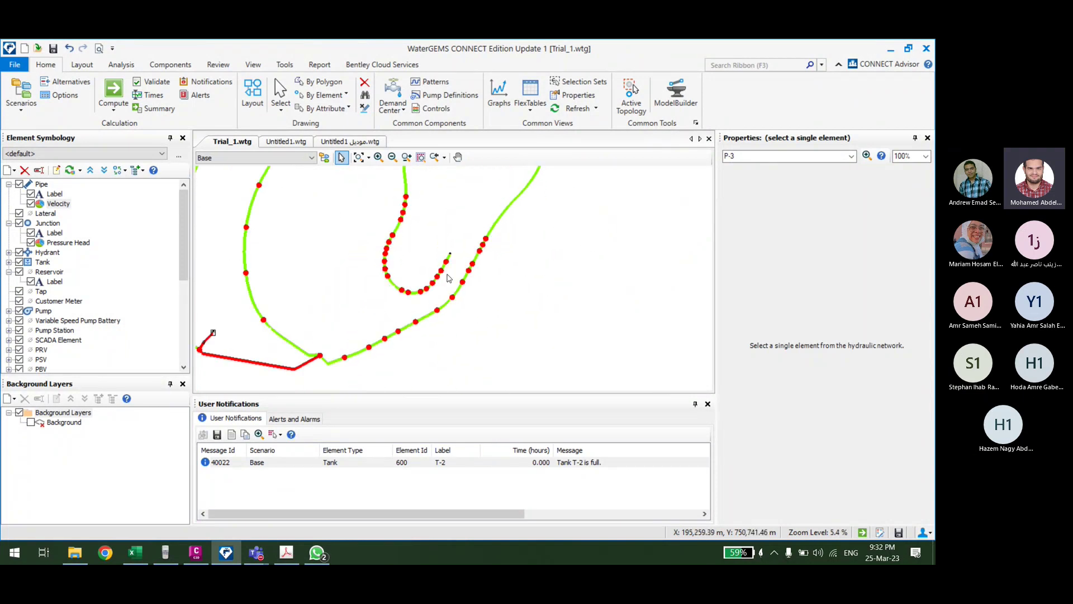
{"action": "scroll", "coordinate": [447, 278], "scroll_direction": "up", "scroll_amount": 3}
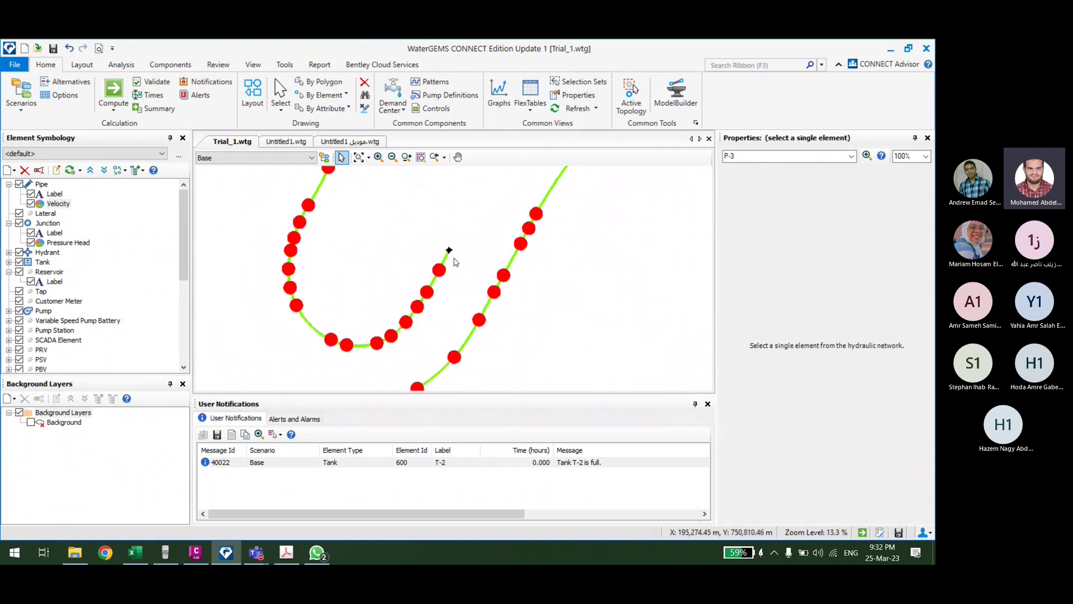
{"action": "scroll", "coordinate": [454, 262], "scroll_direction": "up", "scroll_amount": 1}
{"action": "scroll", "coordinate": [440, 271], "scroll_direction": "up", "scroll_amount": 3}
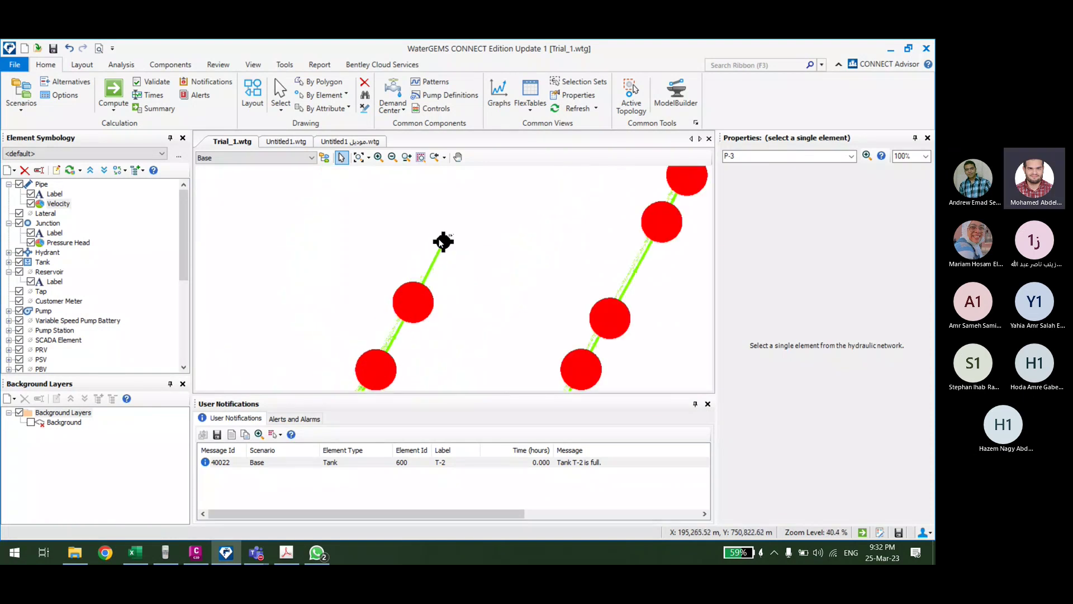
{"action": "right_click", "coordinate": [77, 414]}
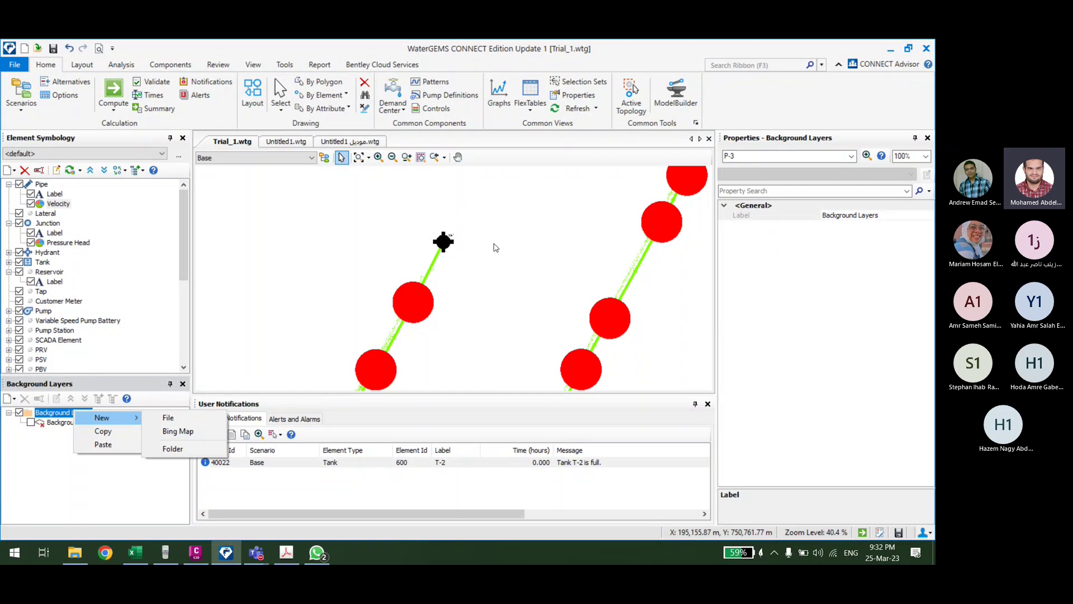
{"action": "left_click", "coordinate": [577, 268]}
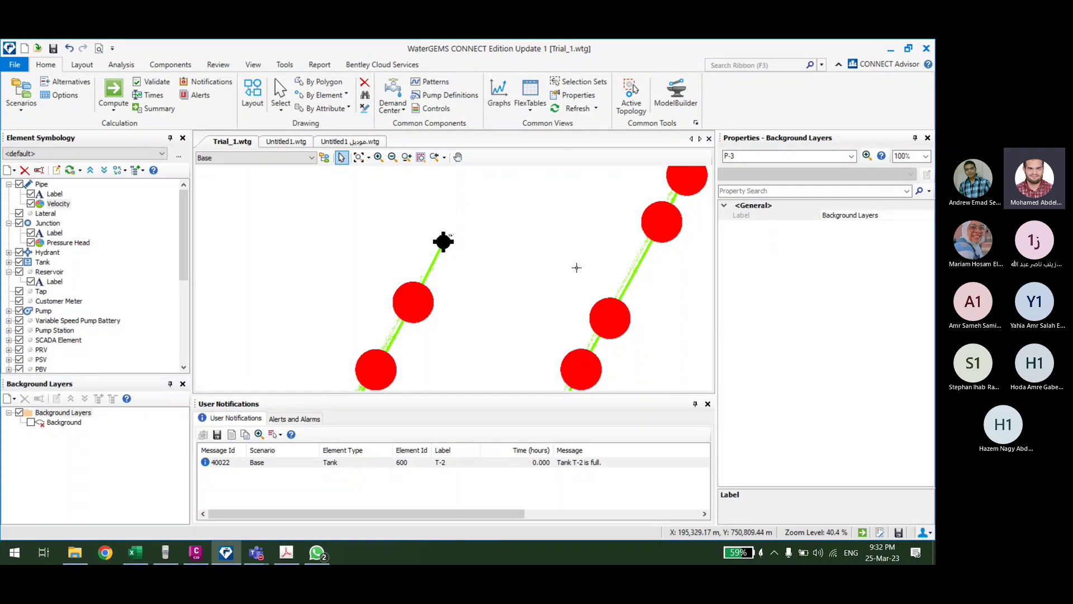
{"action": "scroll", "coordinate": [521, 246], "scroll_direction": "down", "scroll_amount": 5}
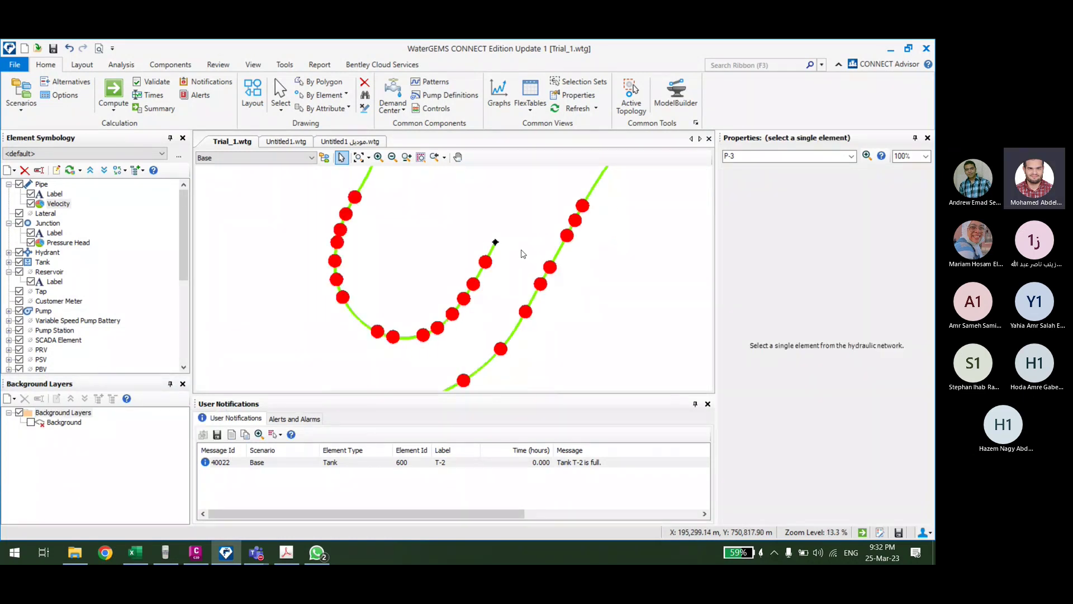
Step: Inspect the hydrant at the end of the inner curved branch and compare the velocity-colored pipes across the network with the legend
{"action": "scroll", "coordinate": [521, 254], "scroll_direction": "up", "scroll_amount": 2}
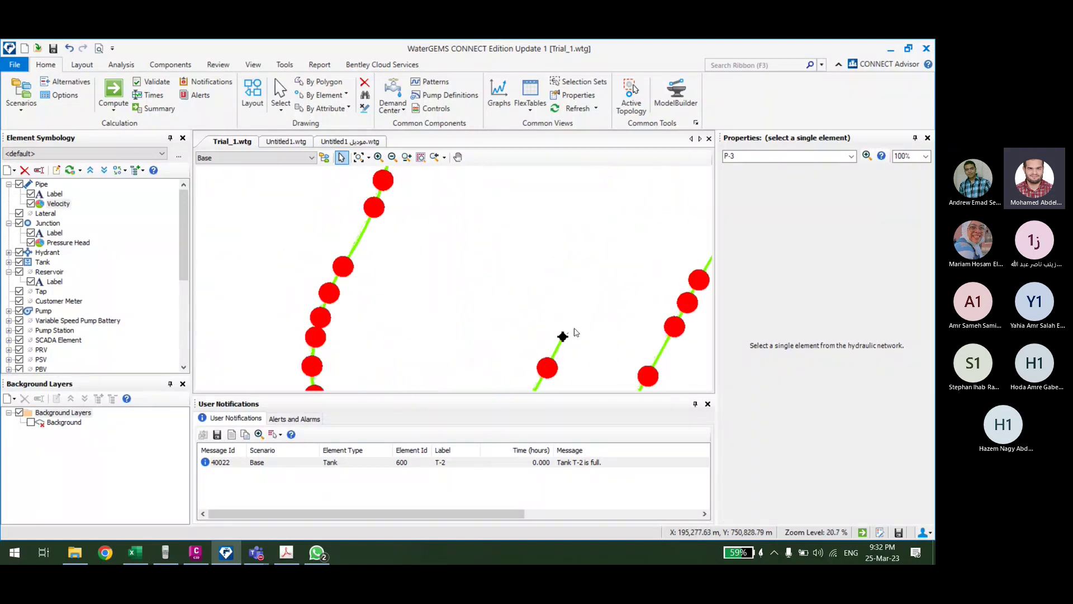
{"action": "left_click_drag", "start_coordinate": [576, 332], "coordinate": [486, 246]}
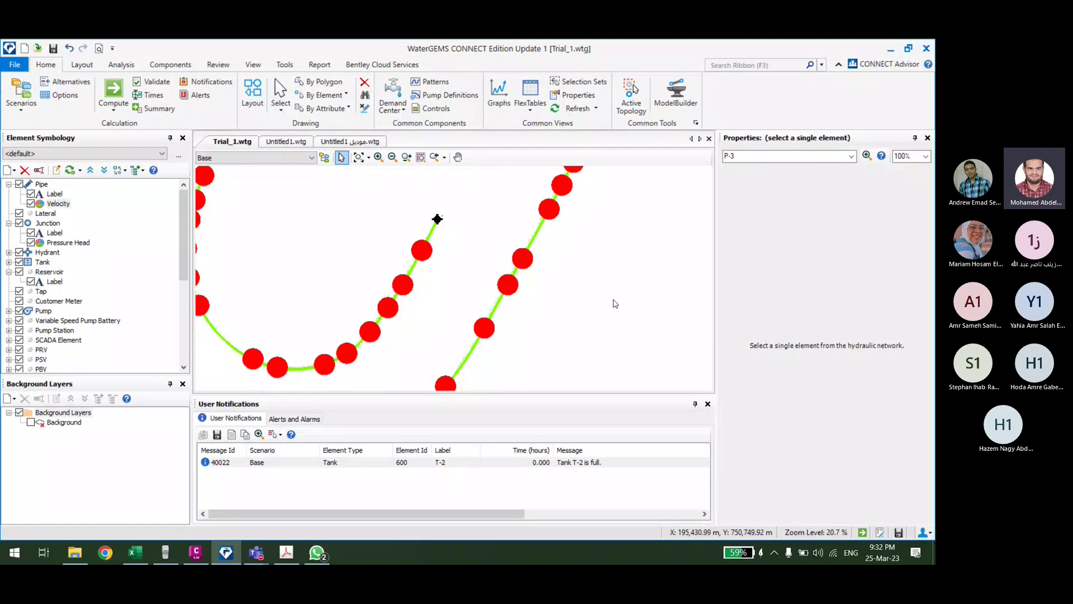
{"action": "scroll", "coordinate": [494, 268], "scroll_direction": "down", "scroll_amount": 5}
{"action": "scroll", "coordinate": [494, 268], "scroll_direction": "down", "scroll_amount": 3}
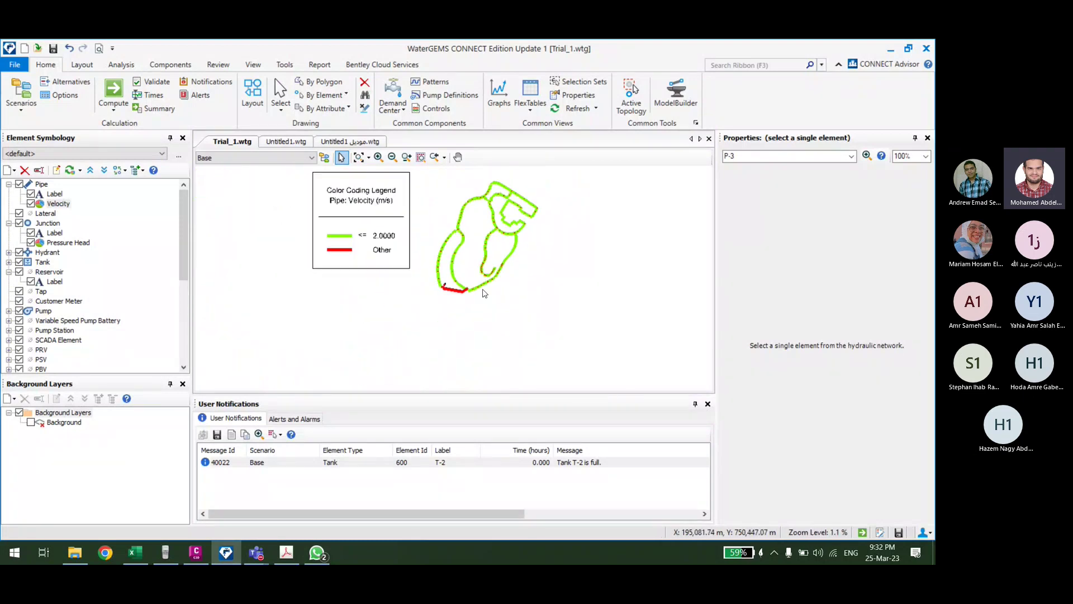
{"action": "scroll", "coordinate": [472, 287], "scroll_direction": "up", "scroll_amount": 4}
{"action": "scroll", "coordinate": [436, 273], "scroll_direction": "down", "scroll_amount": 3}
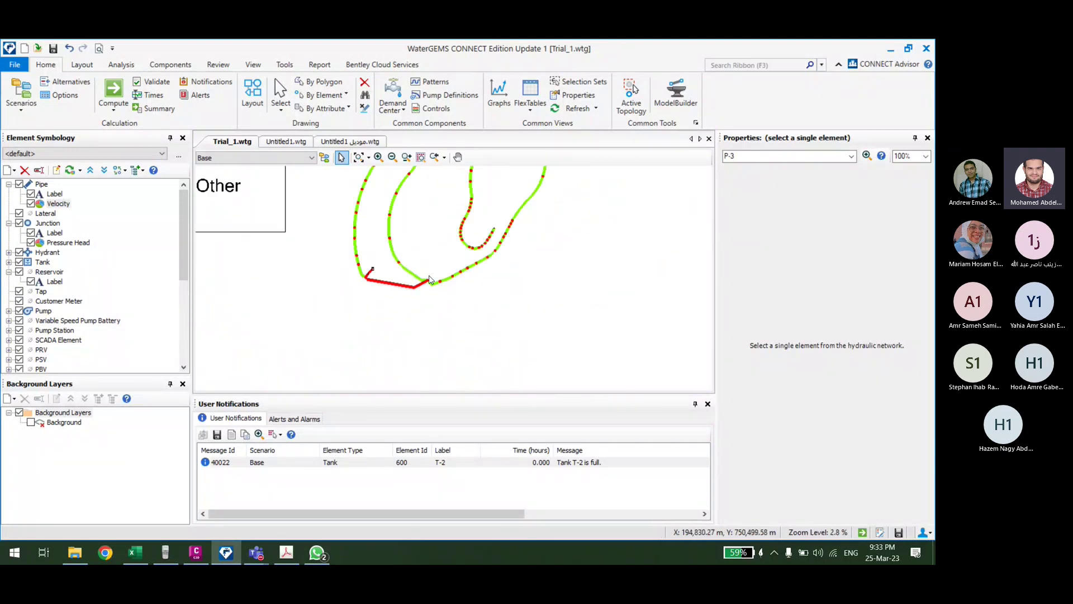
Step: Examine the head curve of the pump definition assigned to pump PMP-1 beside the tank and close the definitions
{"action": "scroll", "coordinate": [374, 271], "scroll_direction": "up", "scroll_amount": 3}
{"action": "scroll", "coordinate": [374, 272], "scroll_direction": "up", "scroll_amount": 4}
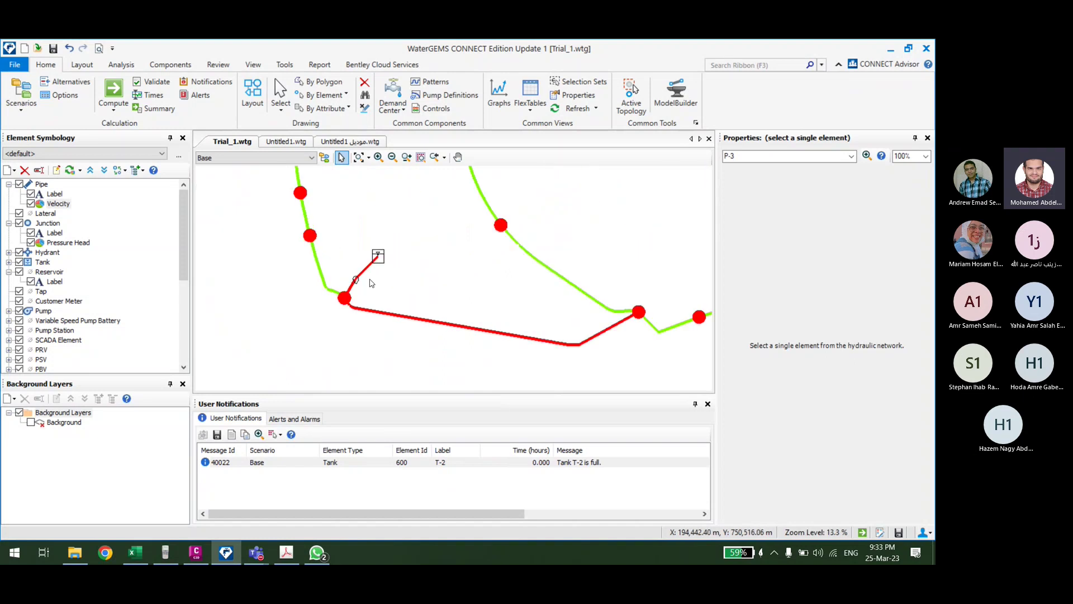
{"action": "left_click", "coordinate": [378, 250]}
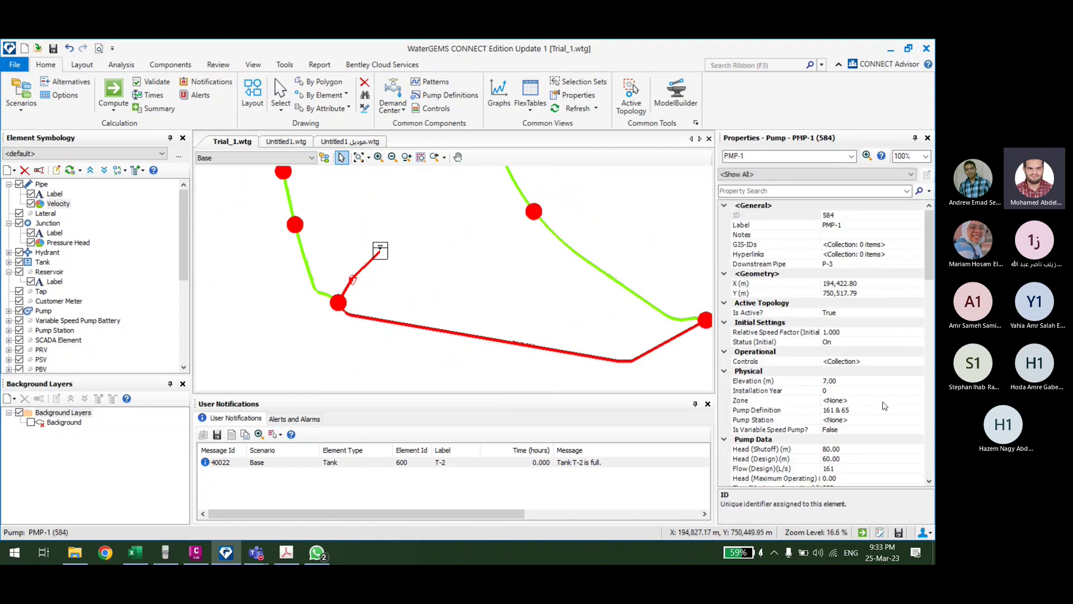
{"action": "scroll", "coordinate": [897, 431], "scroll_direction": "down", "scroll_amount": 1}
{"action": "left_click", "coordinate": [891, 383]}
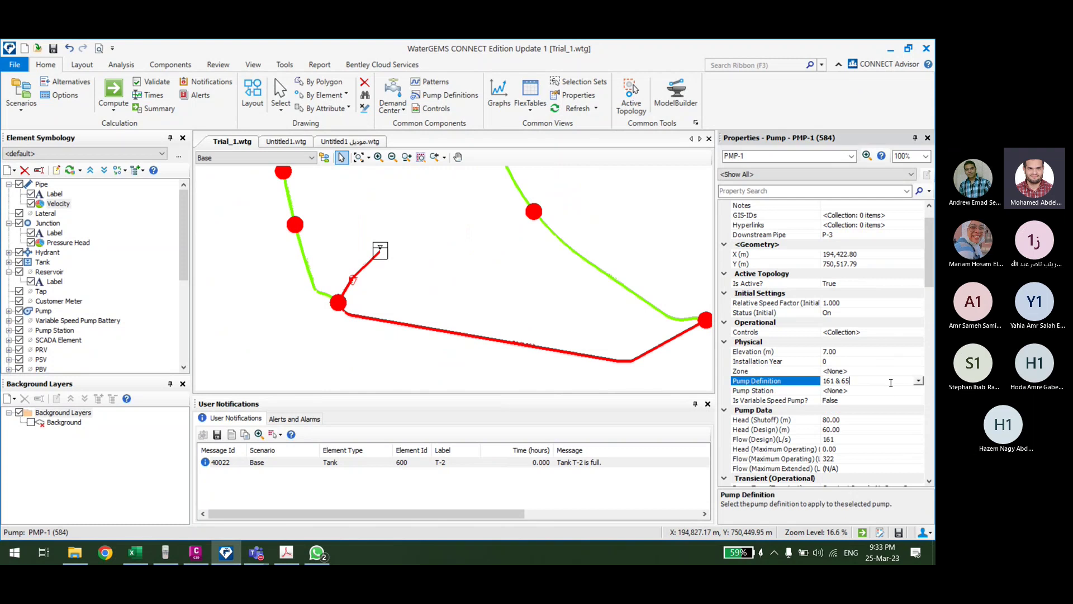
{"action": "left_click", "coordinate": [919, 380]}
{"action": "left_click", "coordinate": [849, 395]}
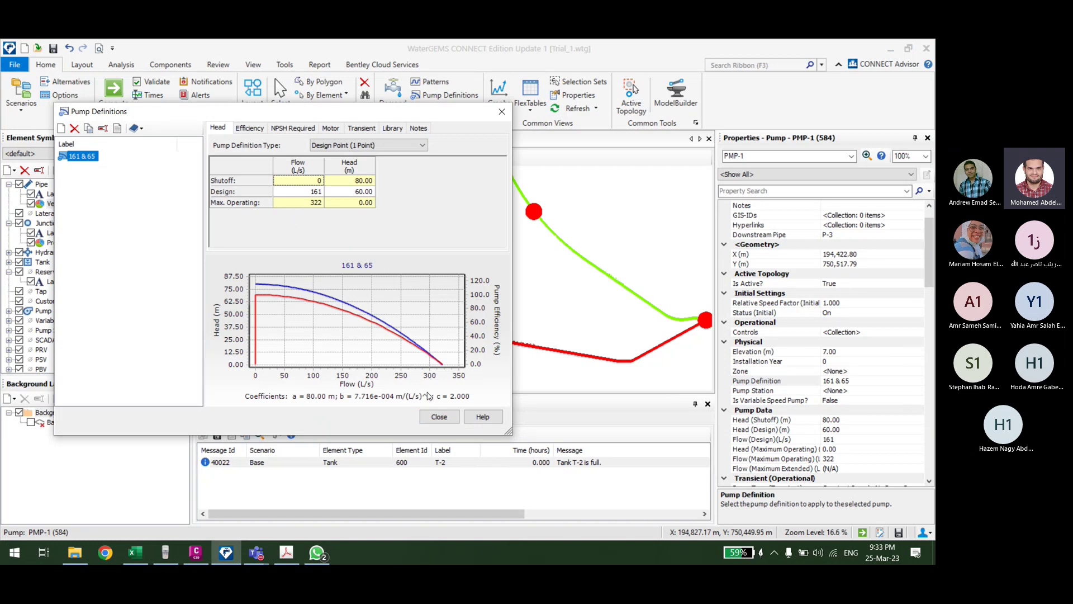
{"action": "mouse_move", "coordinate": [403, 114]}
{"action": "left_mouse_down"}
{"action": "mouse_move", "coordinate": [462, 142]}
{"action": "mouse_move", "coordinate": [685, 164]}
{"action": "left_mouse_up"}
{"action": "left_click_drag", "start_coordinate": [587, 165], "coordinate": [62, 191]}
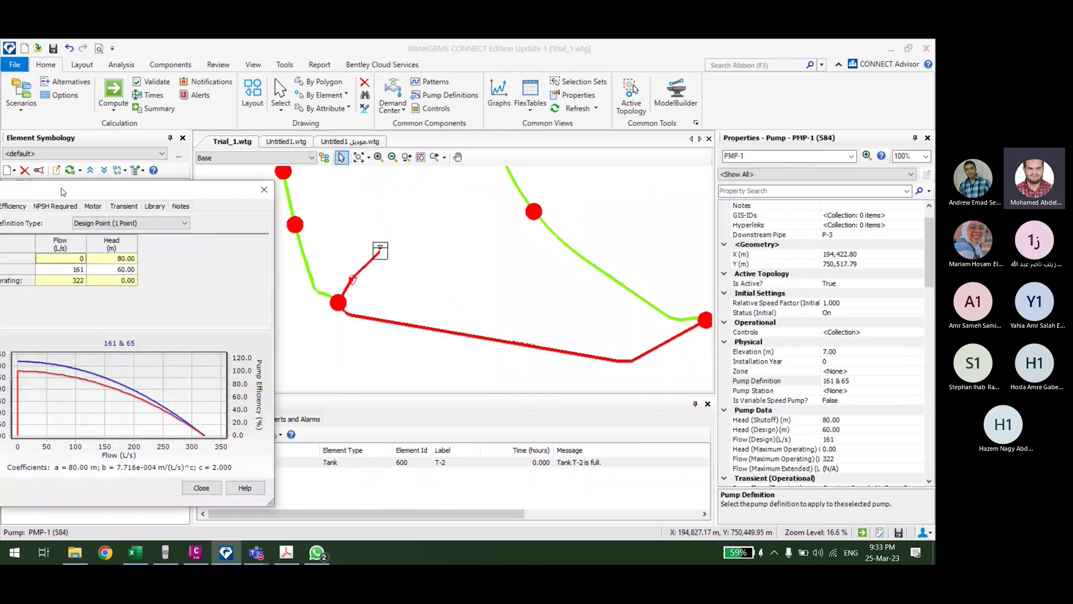
{"action": "left_click", "coordinate": [202, 487]}
Step: Graph the absolute flow over time of pipe P-3, downstream of the pump, for the Base scenario
{"action": "scroll", "coordinate": [374, 317], "scroll_direction": "up", "scroll_amount": 4}
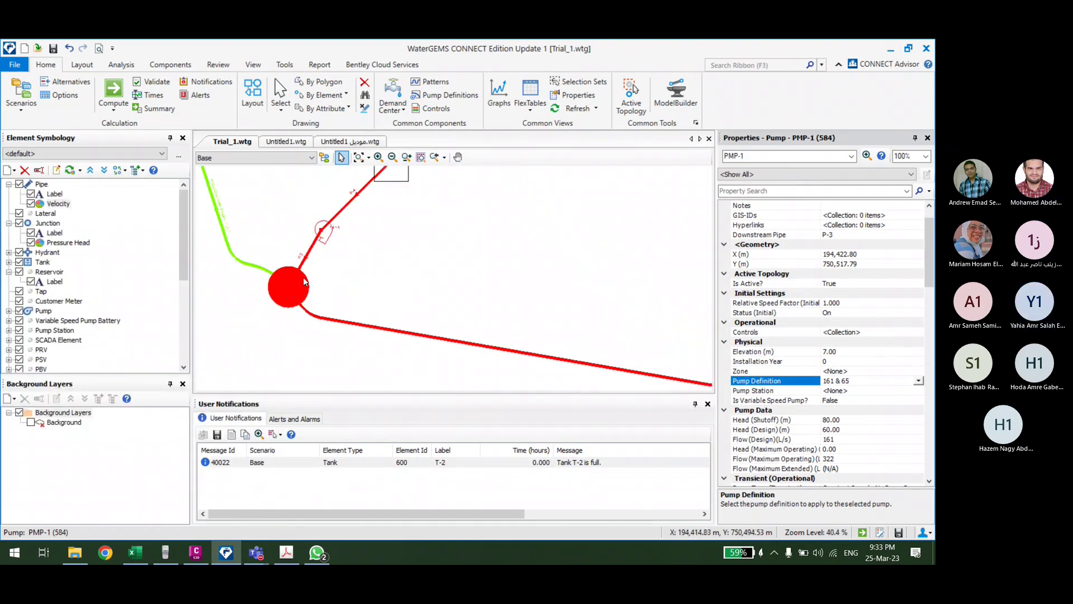
{"action": "right_click", "coordinate": [290, 197]}
{"action": "left_click", "coordinate": [322, 403]}
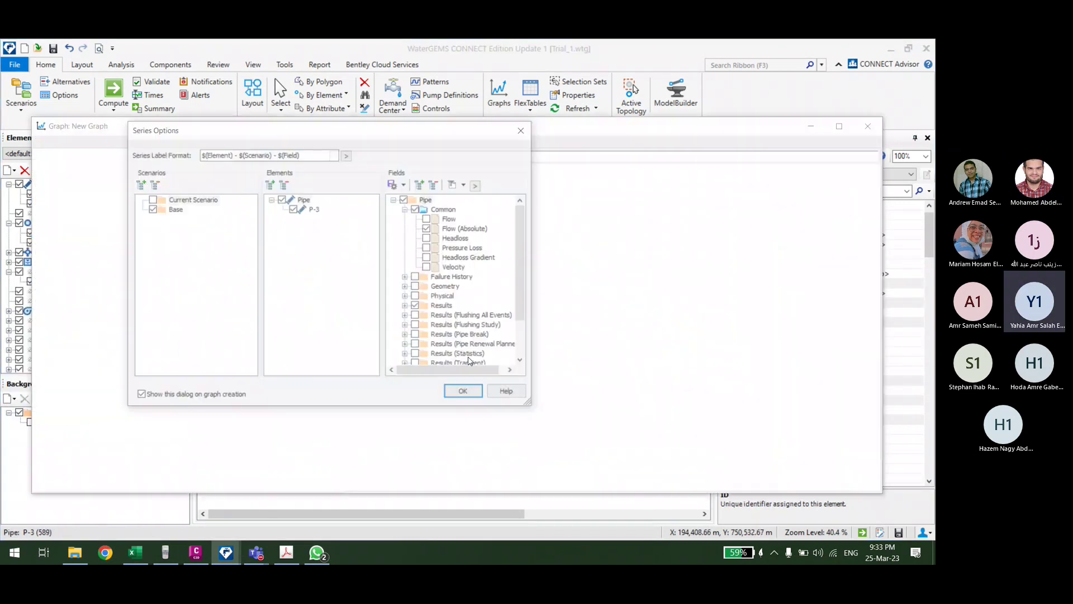
{"action": "left_click", "coordinate": [463, 390]}
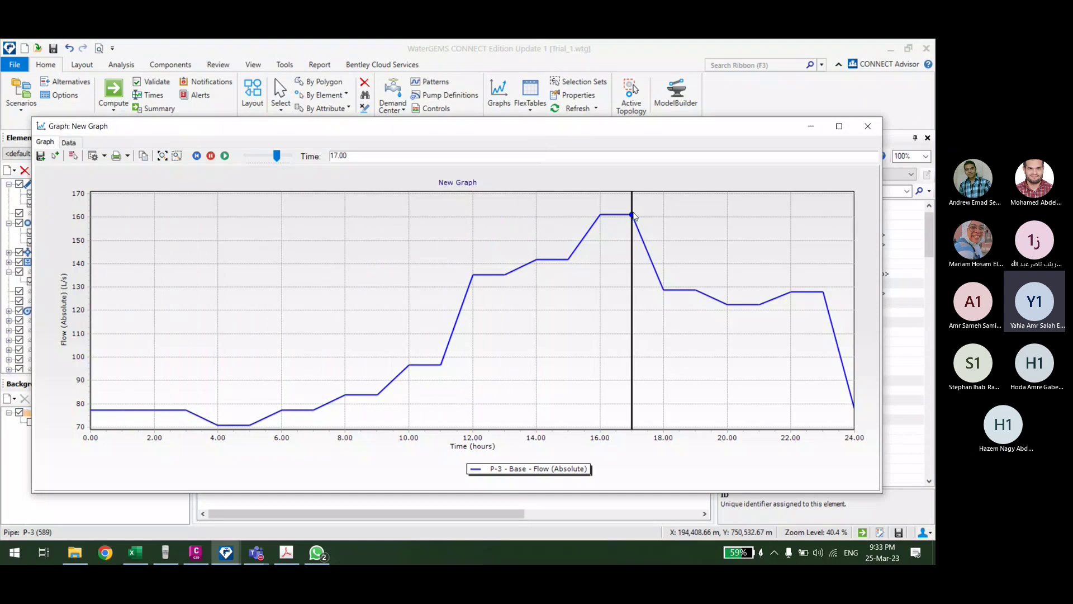
Step: Move the flow graph's time marker to 14.00 hours and close the graph
{"action": "left_click_drag", "start_coordinate": [631, 216], "coordinate": [560, 226]}
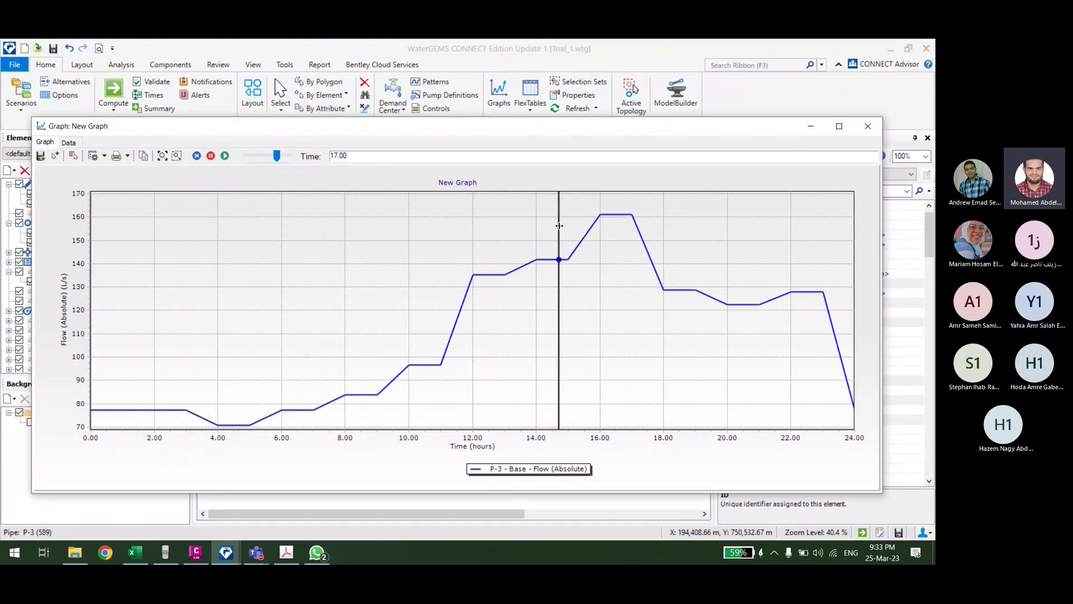
{"action": "mouse_move", "coordinate": [559, 225]}
{"action": "left_mouse_down"}
{"action": "mouse_move", "coordinate": [537, 226]}
{"action": "mouse_move", "coordinate": [556, 225]}
{"action": "left_mouse_up"}
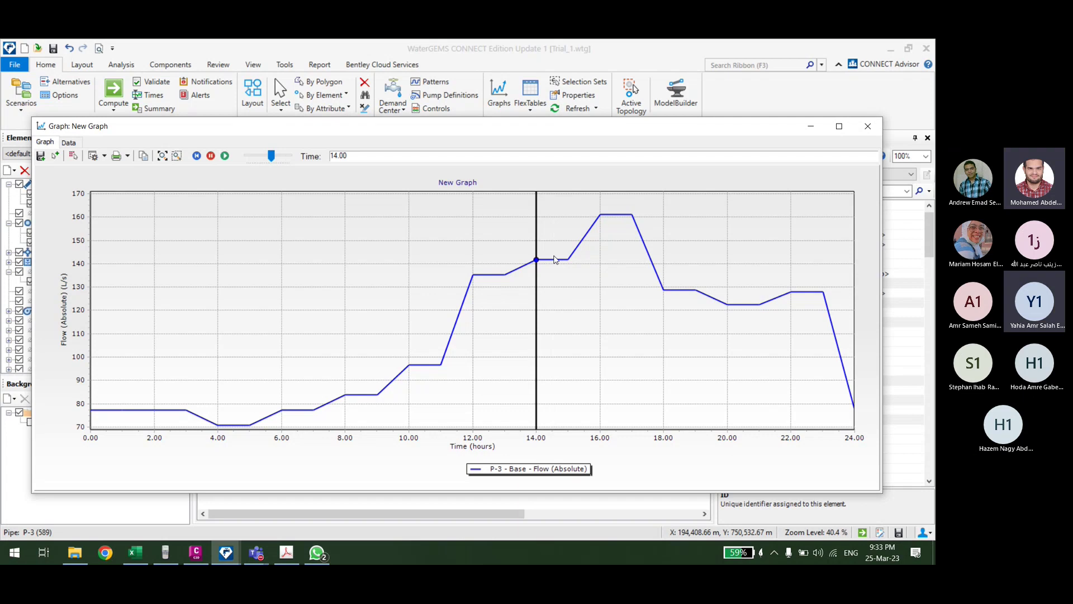
{"action": "left_click", "coordinate": [867, 127]}
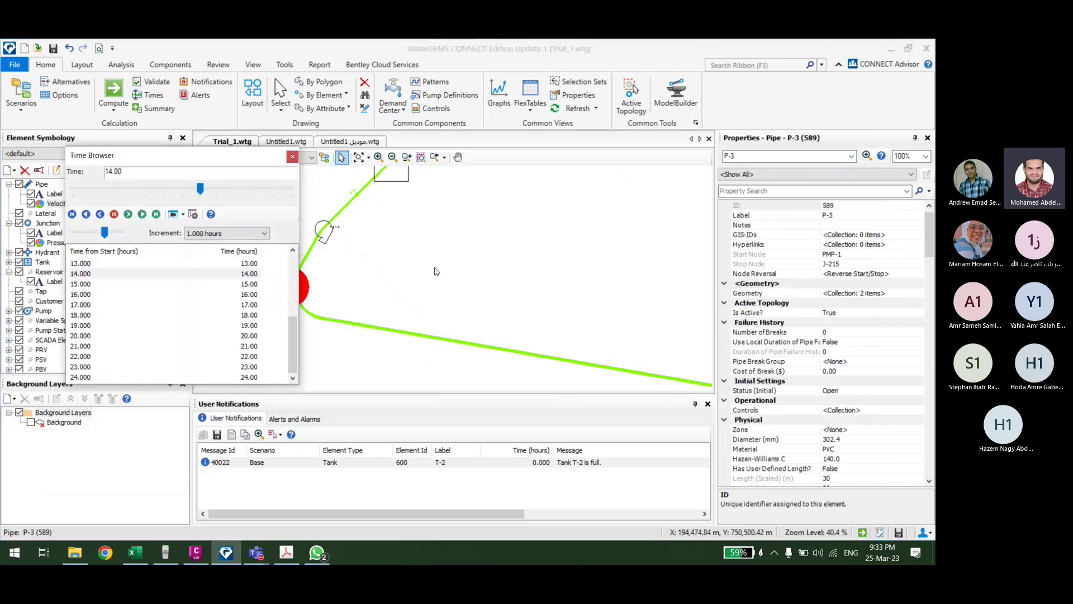
Step: Check the hydrant branch at 14.00 hours and review the design flow and head in PMP-1's pump definition again
{"action": "scroll", "coordinate": [452, 273], "scroll_direction": "down", "scroll_amount": 7}
{"action": "scroll", "coordinate": [604, 253], "scroll_direction": "up", "scroll_amount": 7}
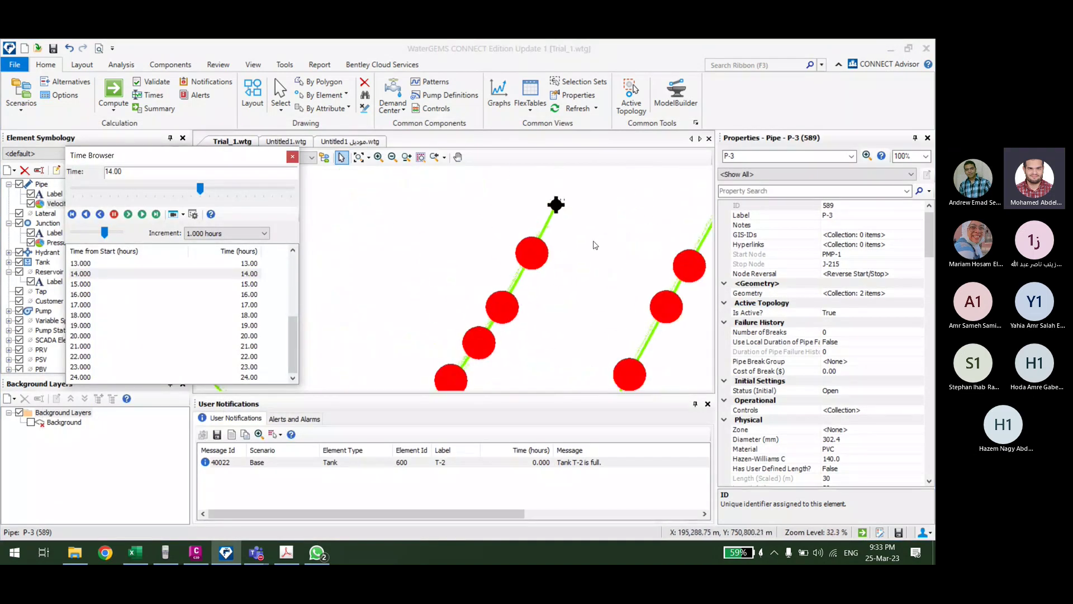
{"action": "scroll", "coordinate": [548, 214], "scroll_direction": "down", "scroll_amount": 5}
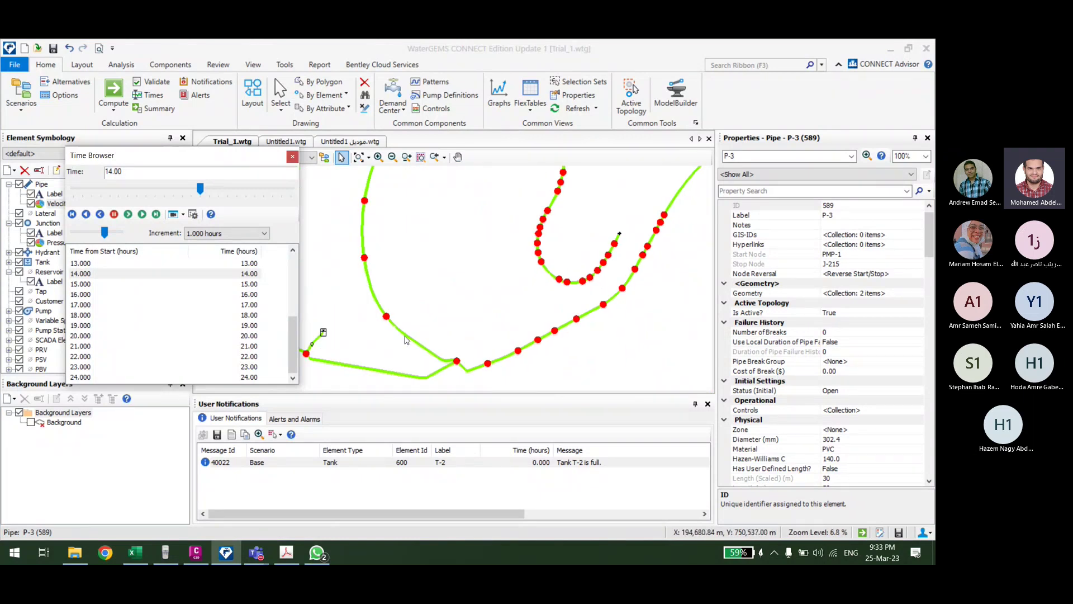
{"action": "left_click", "coordinate": [323, 334]}
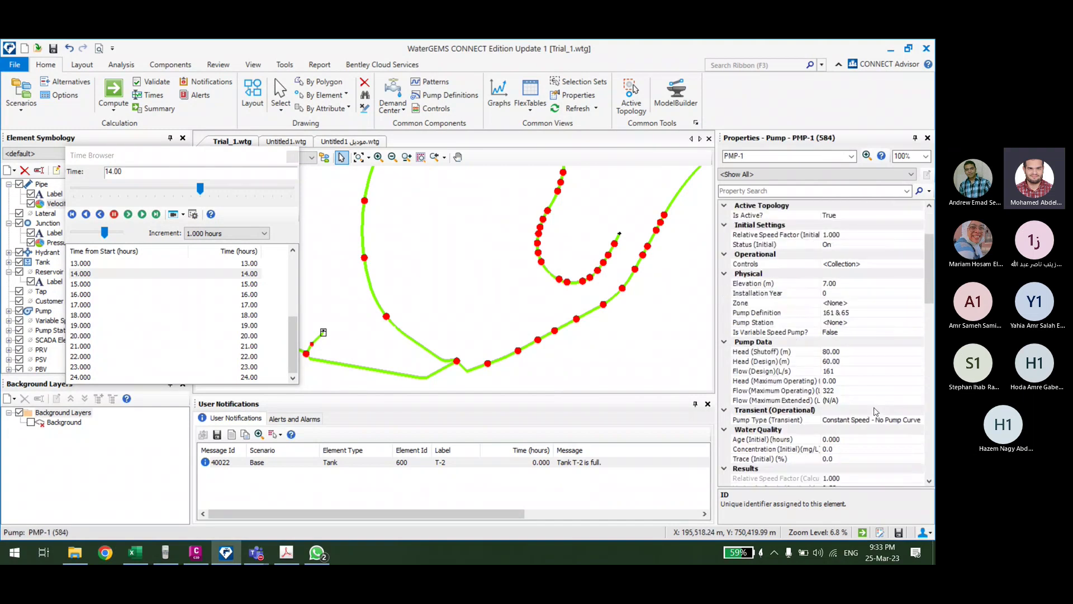
{"action": "left_click", "coordinate": [920, 315]}
{"action": "left_click", "coordinate": [919, 313]}
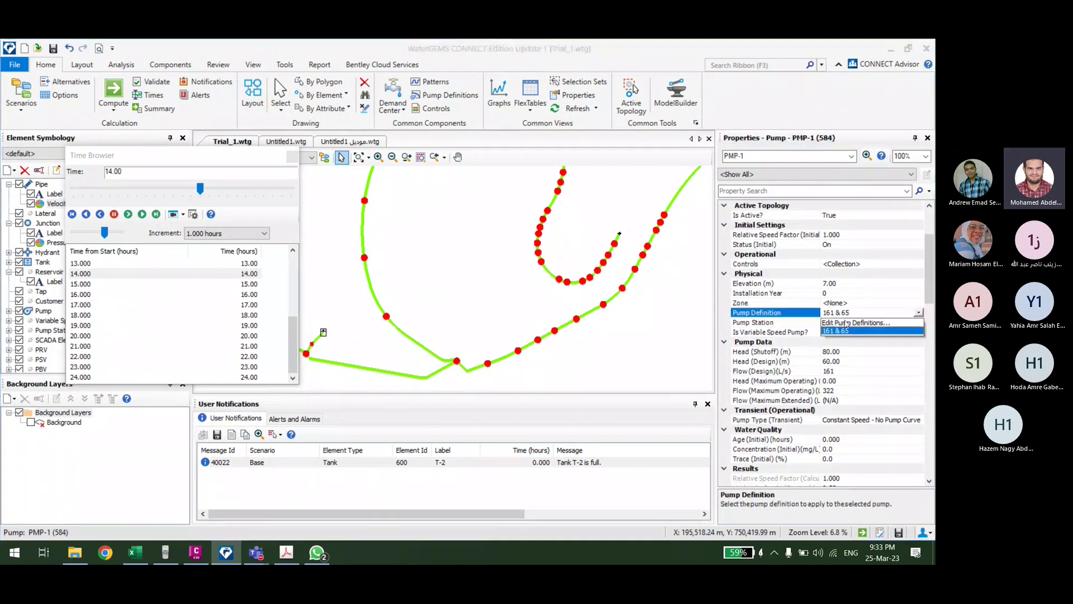
{"action": "left_click", "coordinate": [847, 323]}
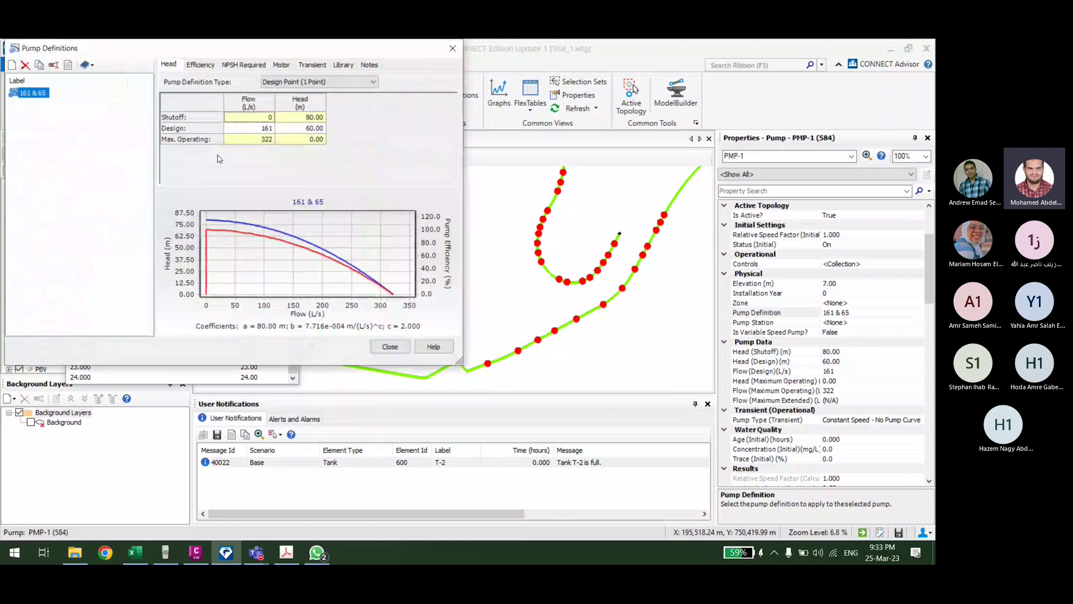
{"action": "left_click", "coordinate": [453, 48]}
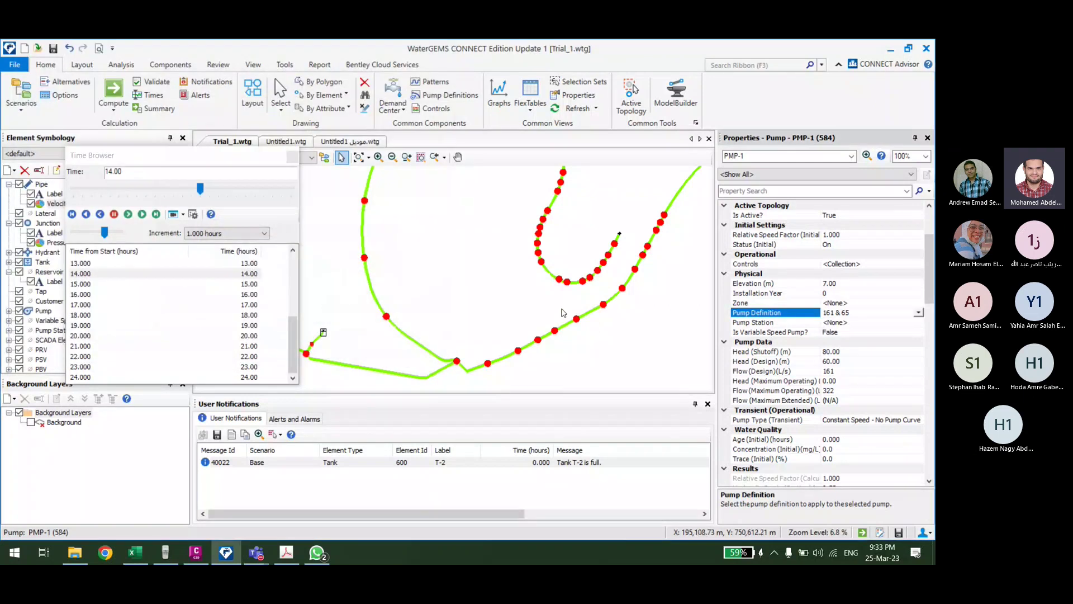
Step: Inspect the pipes and junctions around the hydrant and along the neighbouring loops
{"action": "scroll", "coordinate": [592, 241], "scroll_direction": "up", "scroll_amount": 5}
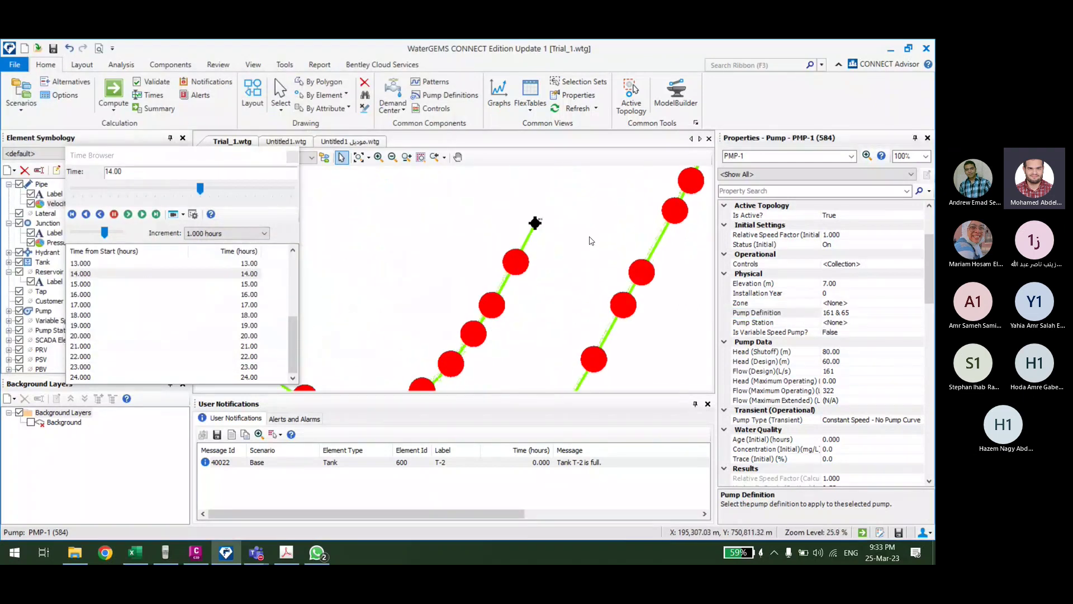
{"action": "scroll", "coordinate": [592, 241], "scroll_direction": "down", "scroll_amount": 2}
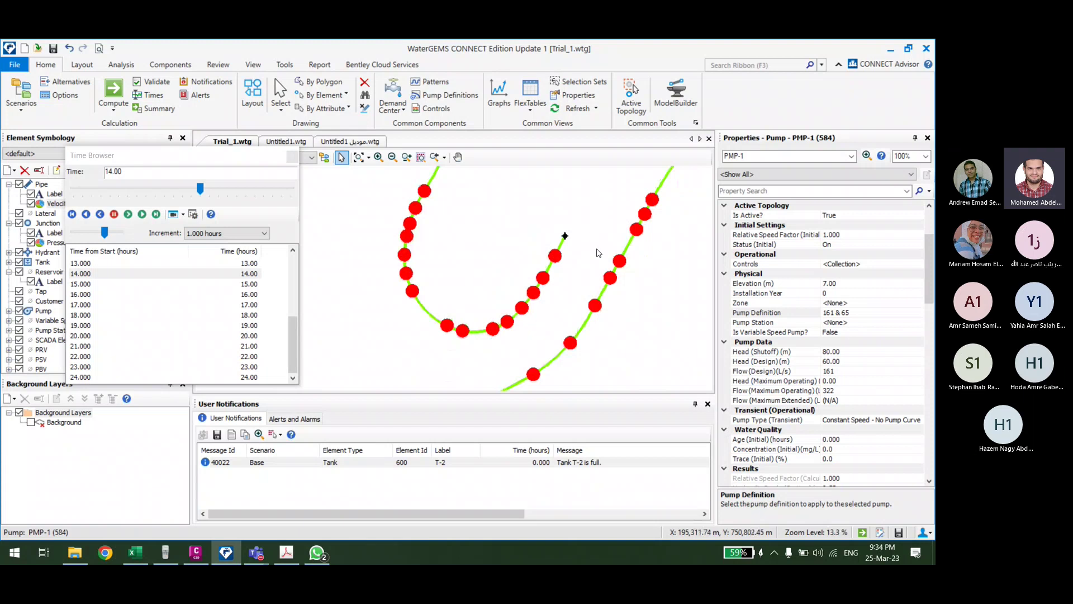
{"action": "scroll", "coordinate": [599, 253], "scroll_direction": "down", "scroll_amount": 2}
{"action": "scroll", "coordinate": [558, 257], "scroll_direction": "up", "scroll_amount": 3}
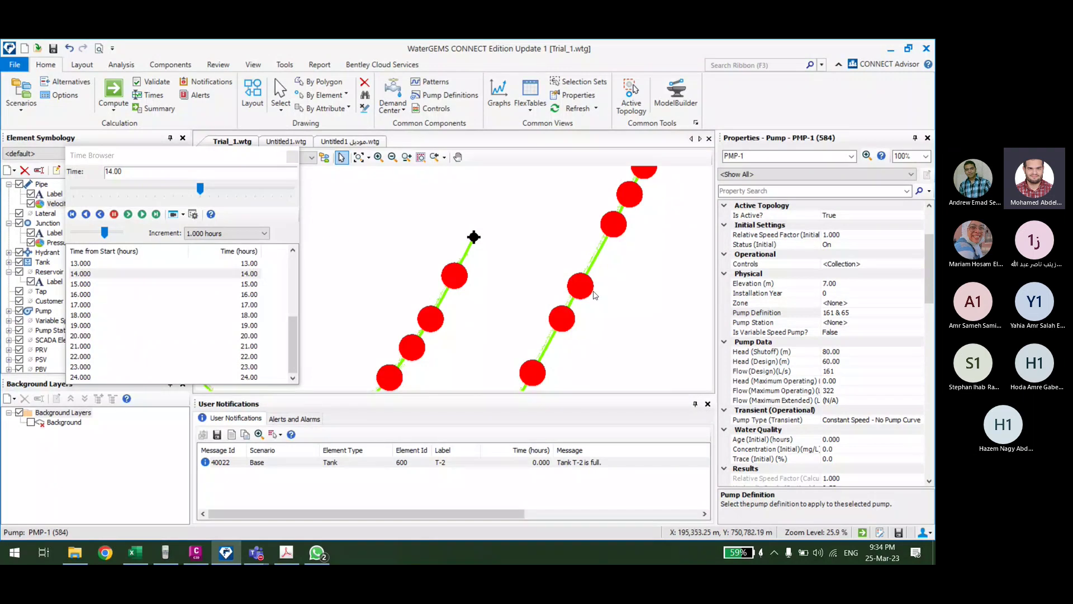
{"action": "scroll", "coordinate": [595, 295], "scroll_direction": "down", "scroll_amount": 2}
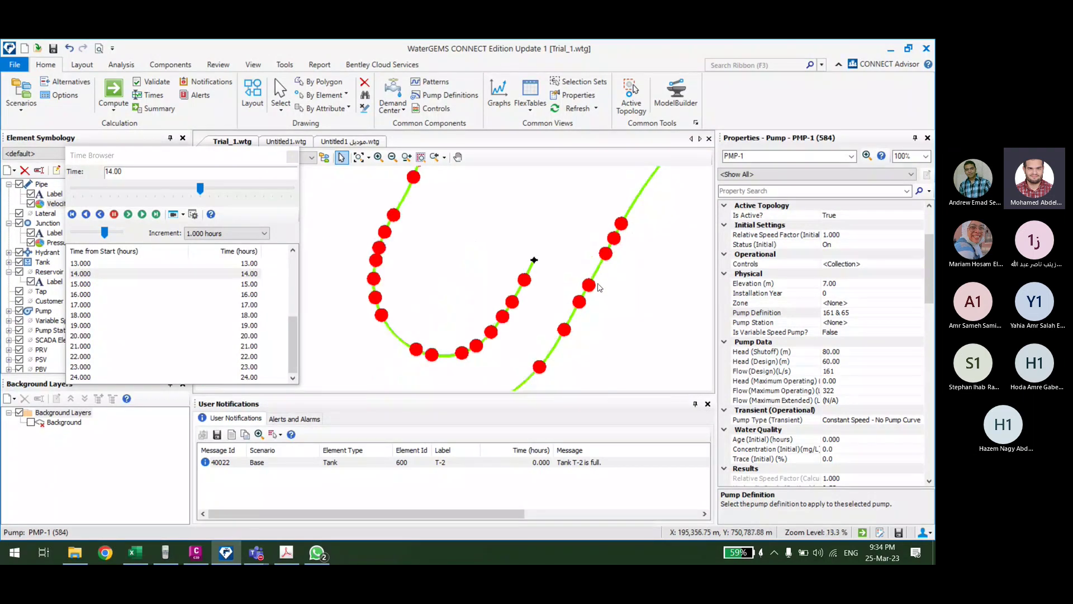
{"action": "scroll", "coordinate": [553, 275], "scroll_direction": "up", "scroll_amount": 2}
{"action": "scroll", "coordinate": [563, 273], "scroll_direction": "down", "scroll_amount": 10}
{"action": "scroll", "coordinate": [542, 268], "scroll_direction": "up", "scroll_amount": 6}
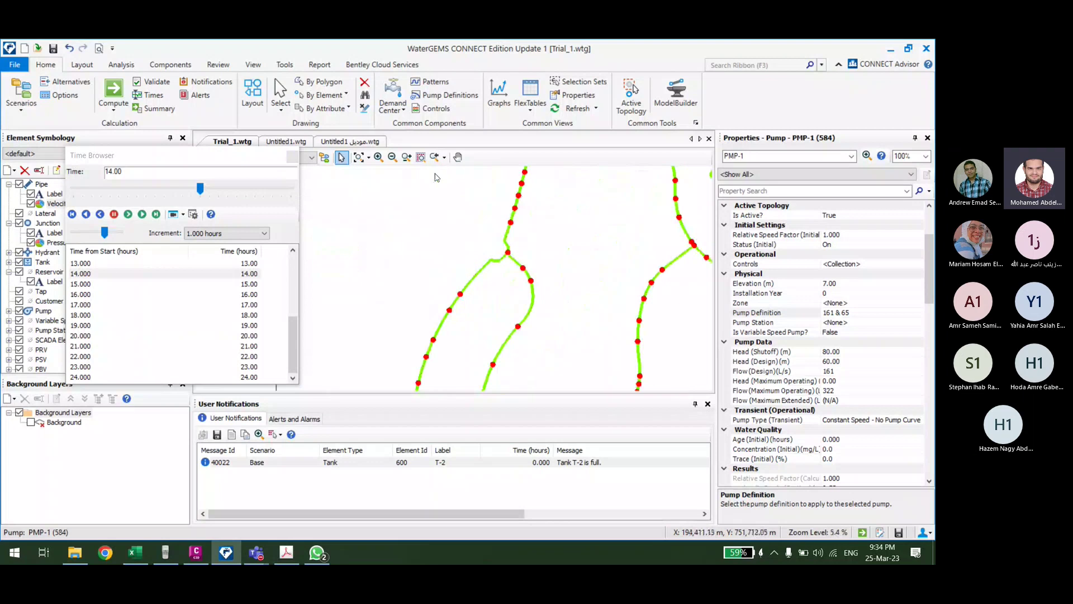
Step: Locate hydrant H-1 in the drawing from the Hydrant FlexTable, examine its demand columns, and close the table
{"action": "left_click", "coordinate": [530, 99]}
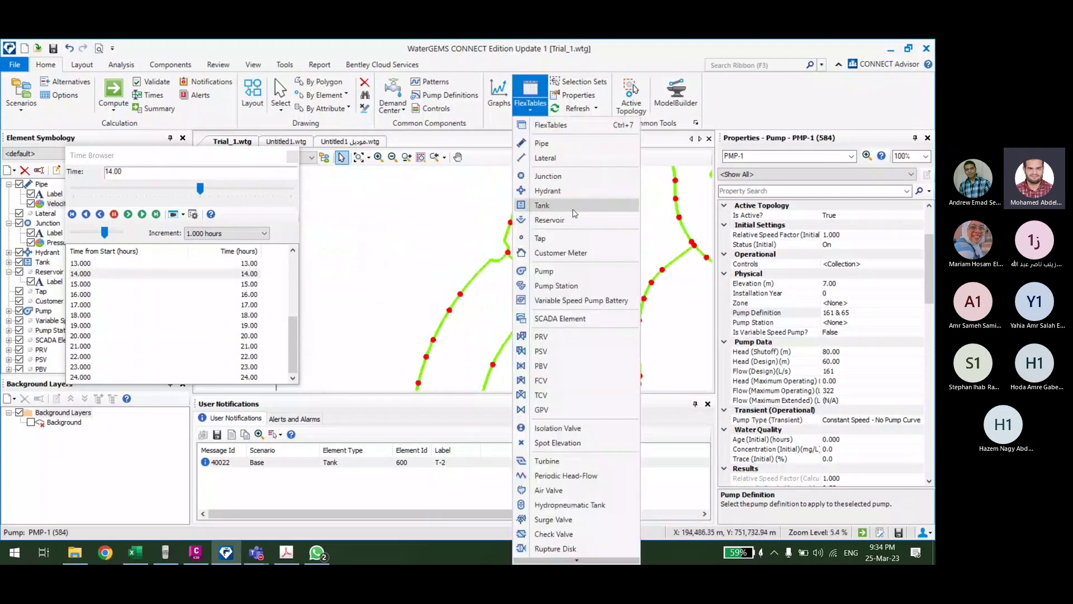
{"action": "left_click", "coordinate": [547, 192]}
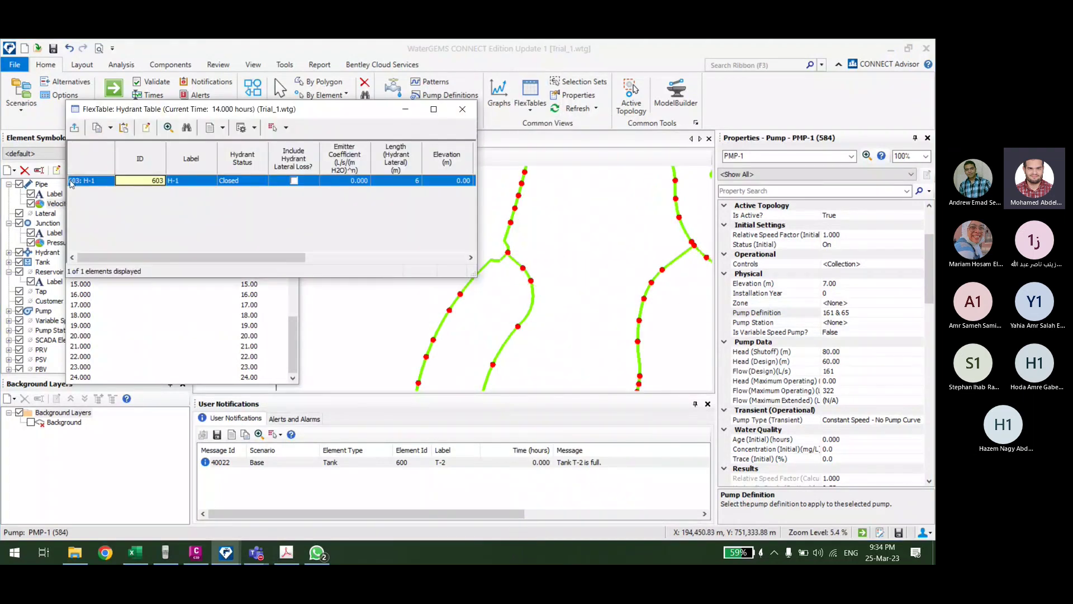
{"action": "scroll", "coordinate": [531, 253], "scroll_direction": "up", "scroll_amount": 10}
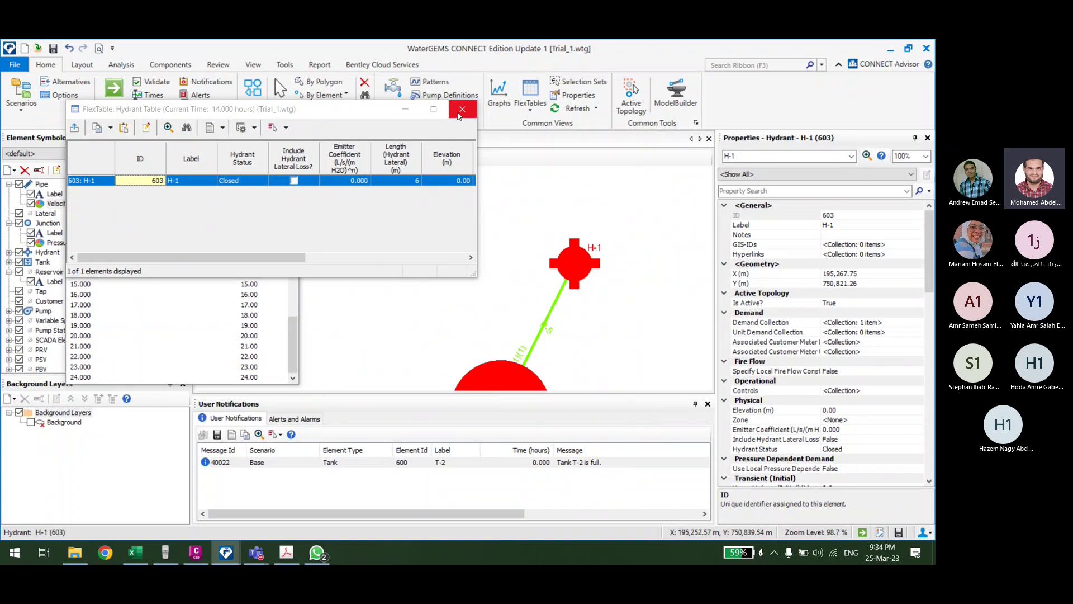
{"action": "left_click", "coordinate": [274, 262]}
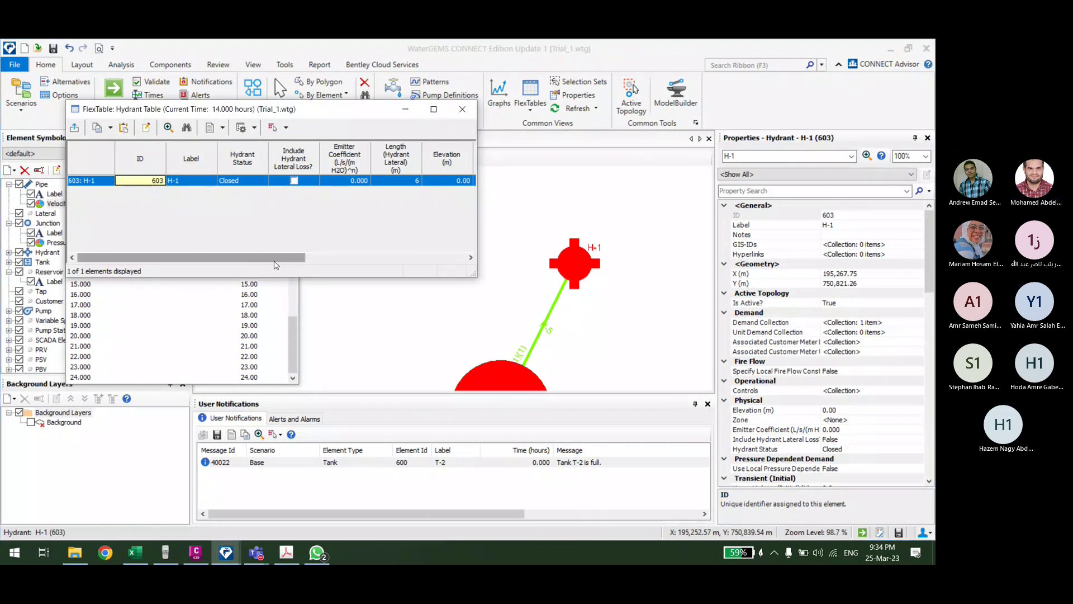
{"action": "left_click_drag", "start_coordinate": [275, 261], "coordinate": [370, 261]}
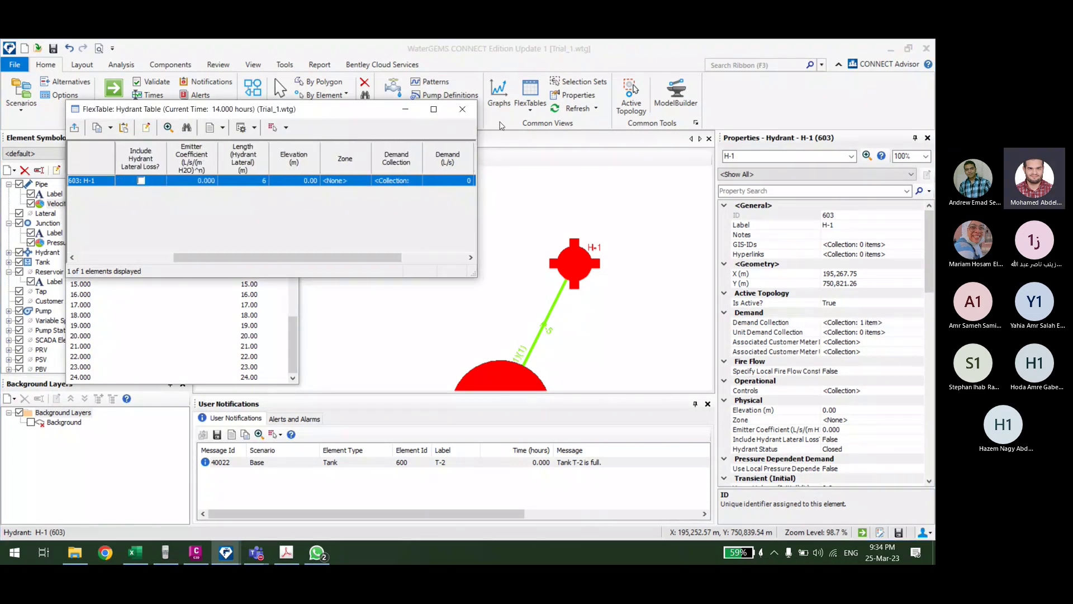
{"action": "left_click", "coordinate": [463, 109]}
Step: Look over the velocity-colored pipe loops of the whole network for the 14.00-hour results
{"action": "scroll", "coordinate": [450, 258], "scroll_direction": "down", "scroll_amount": 10}
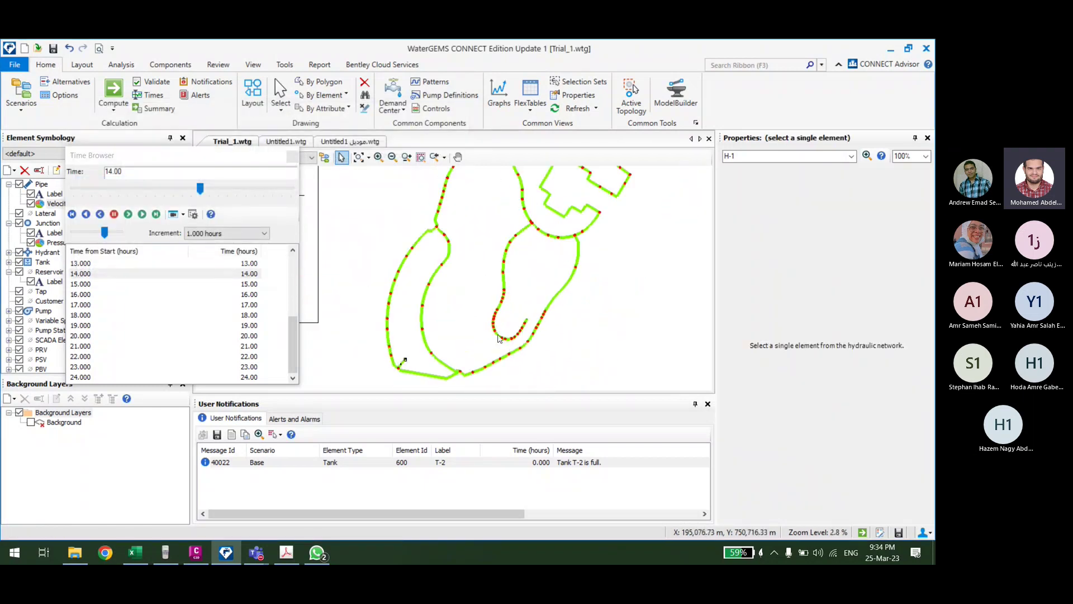
{"action": "left_click_drag", "start_coordinate": [509, 306], "coordinate": [509, 319]}
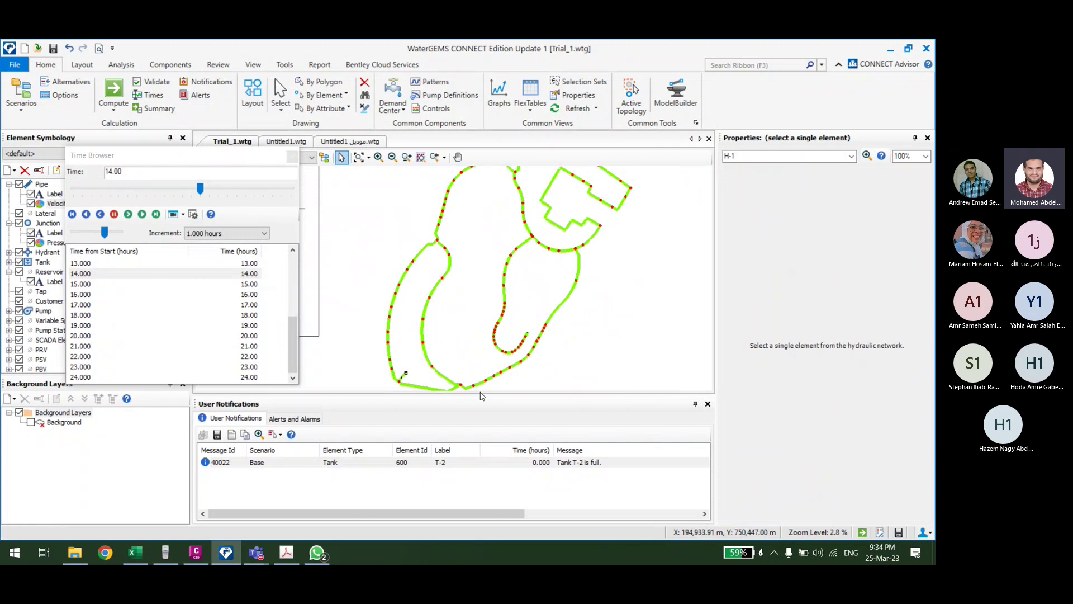
{"action": "left_click_drag", "start_coordinate": [553, 295], "coordinate": [520, 410]}
{"action": "mouse_move", "coordinate": [501, 360]}
{"action": "left_mouse_down"}
{"action": "mouse_move", "coordinate": [531, 282]}
{"action": "mouse_move", "coordinate": [515, 276]}
{"action": "mouse_move", "coordinate": [523, 278]}
{"action": "left_mouse_up"}
{"action": "scroll", "coordinate": [523, 279], "scroll_direction": "up", "scroll_amount": 3}
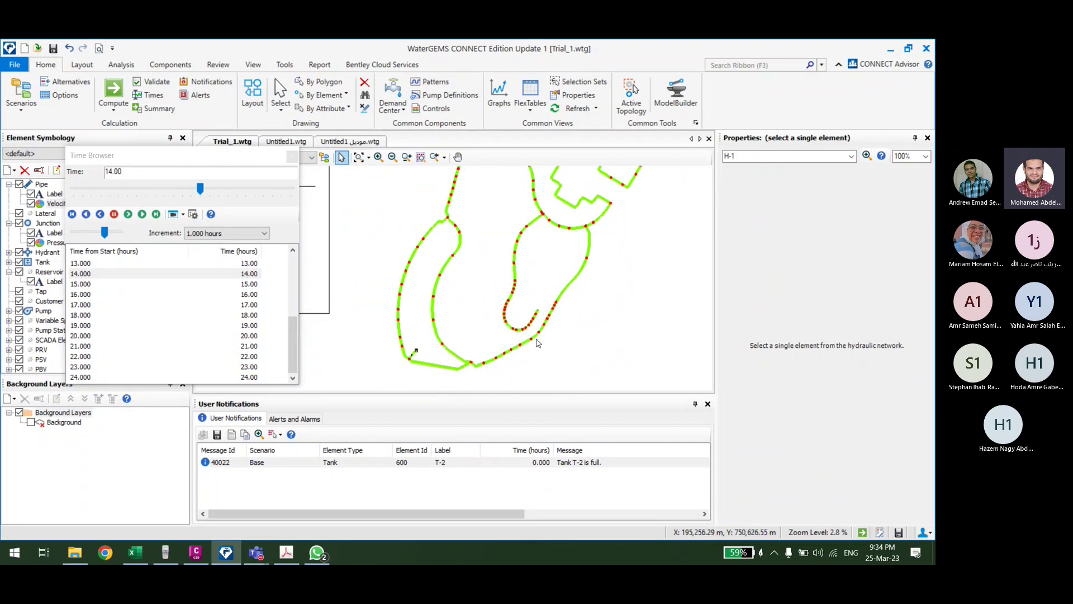
{"action": "scroll", "coordinate": [508, 311], "scroll_direction": "up", "scroll_amount": 5}
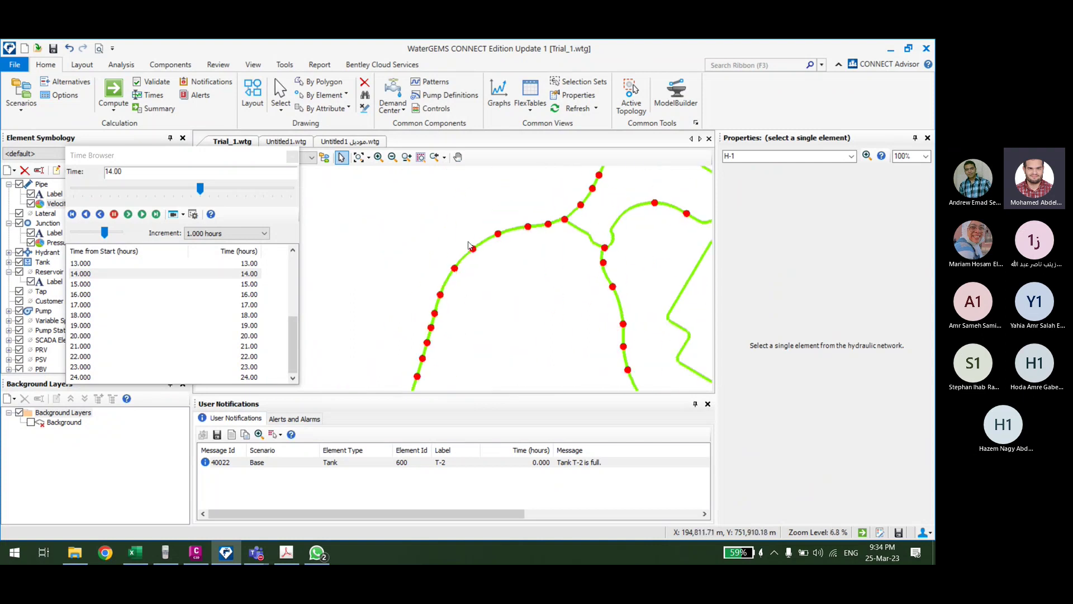
Step: Examine the junctions and velocity-colored pipe loops across the network, down to the hydrant branch, in the 14.00-hour results
{"action": "scroll", "coordinate": [563, 242], "scroll_direction": "down", "scroll_amount": 3}
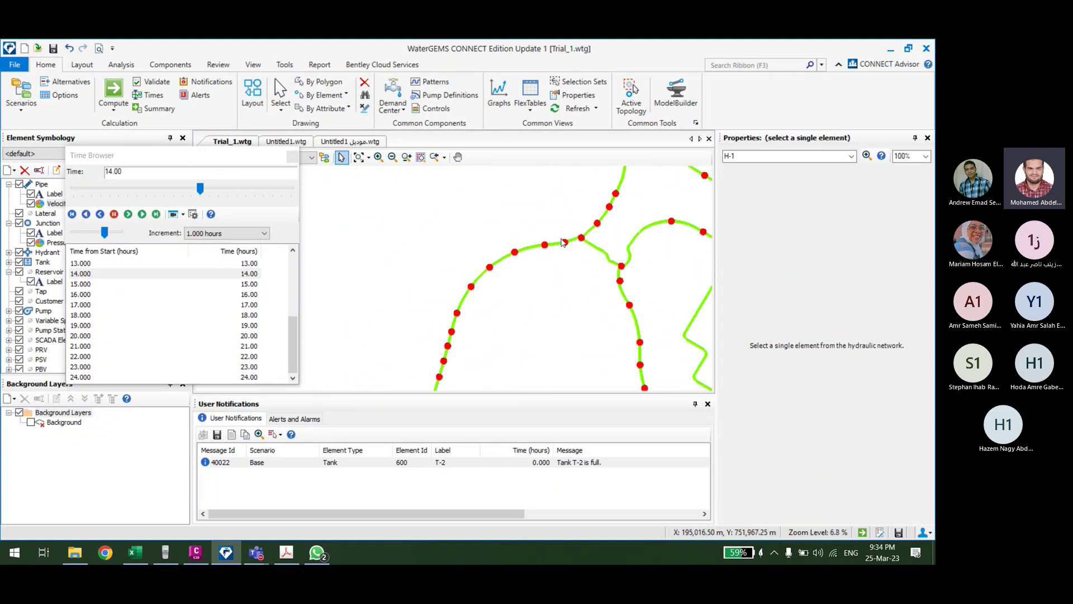
{"action": "scroll", "coordinate": [564, 242], "scroll_direction": "up", "scroll_amount": 6}
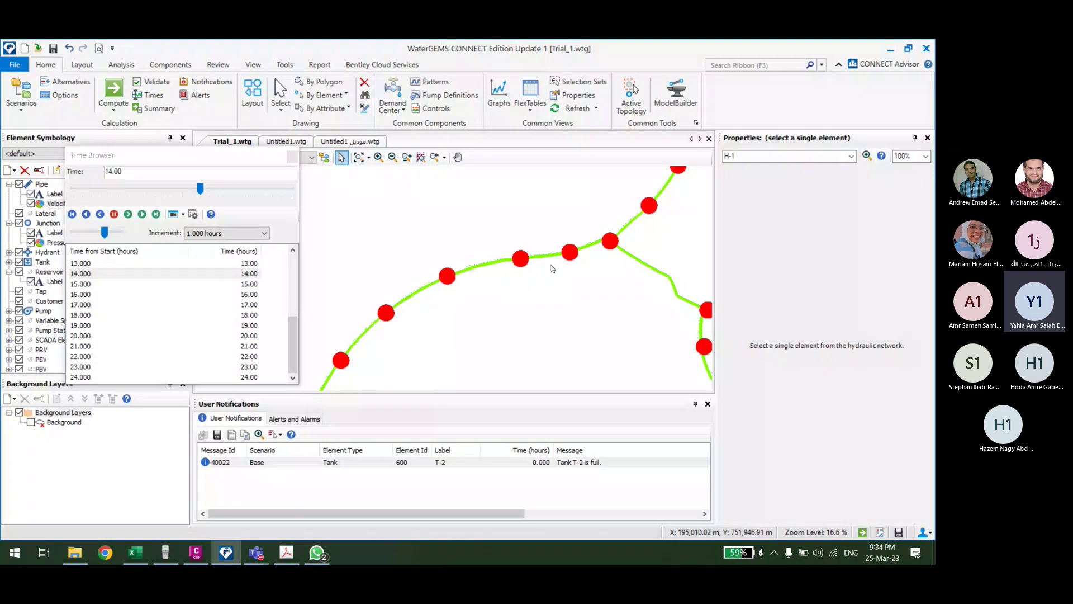
{"action": "scroll", "coordinate": [550, 266], "scroll_direction": "down", "scroll_amount": 6}
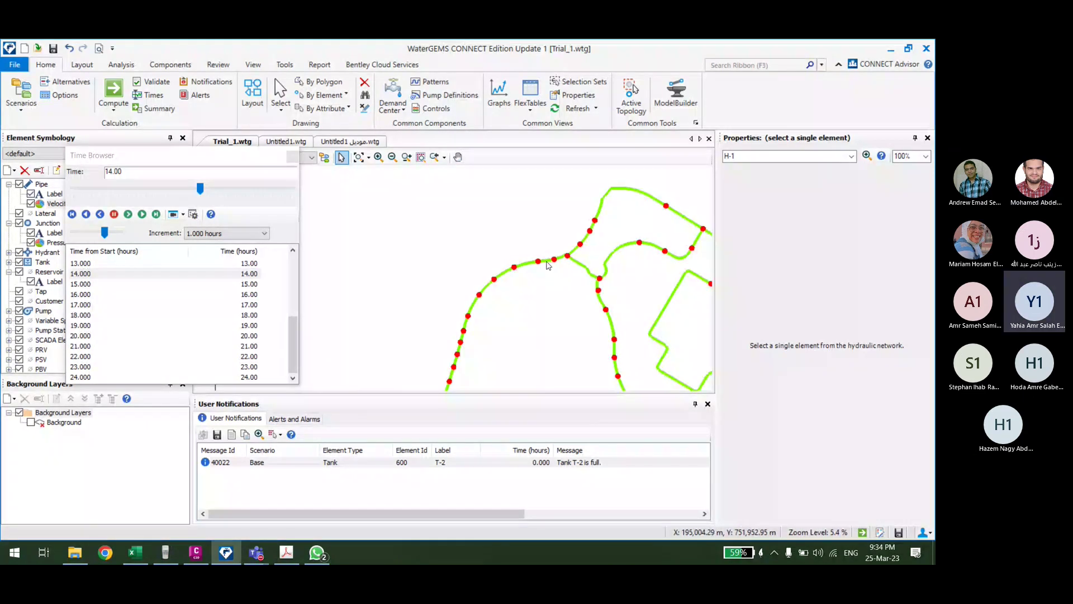
{"action": "scroll", "coordinate": [547, 266], "scroll_direction": "down", "scroll_amount": 2}
{"action": "left_click_drag", "start_coordinate": [517, 385], "coordinate": [545, 350]}
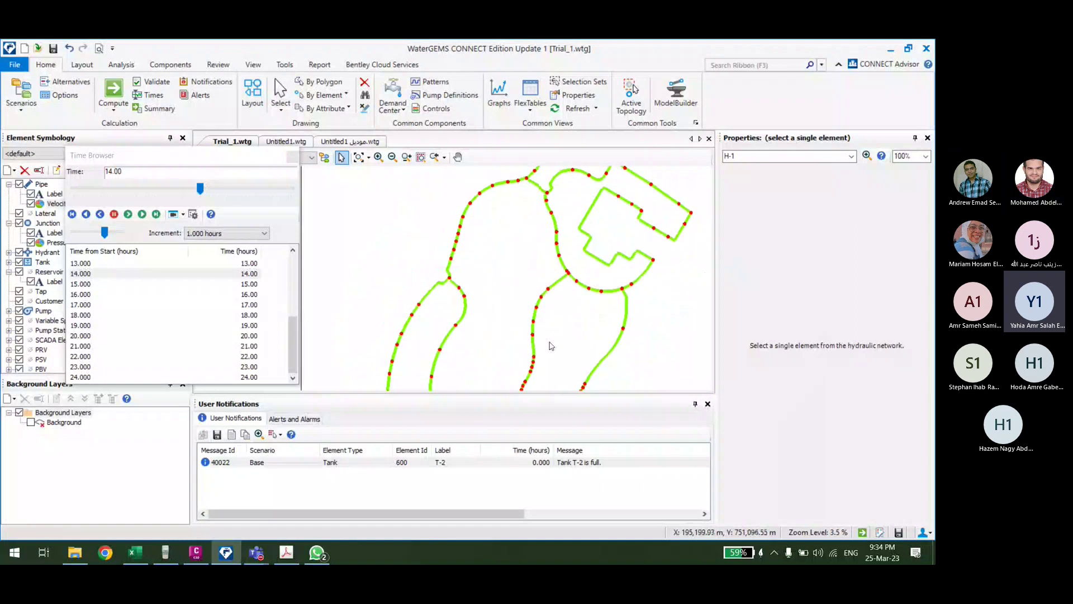
{"action": "mouse_move", "coordinate": [556, 354]}
{"action": "left_mouse_down"}
{"action": "mouse_move", "coordinate": [554, 337]}
{"action": "mouse_move", "coordinate": [532, 325]}
{"action": "left_mouse_up"}
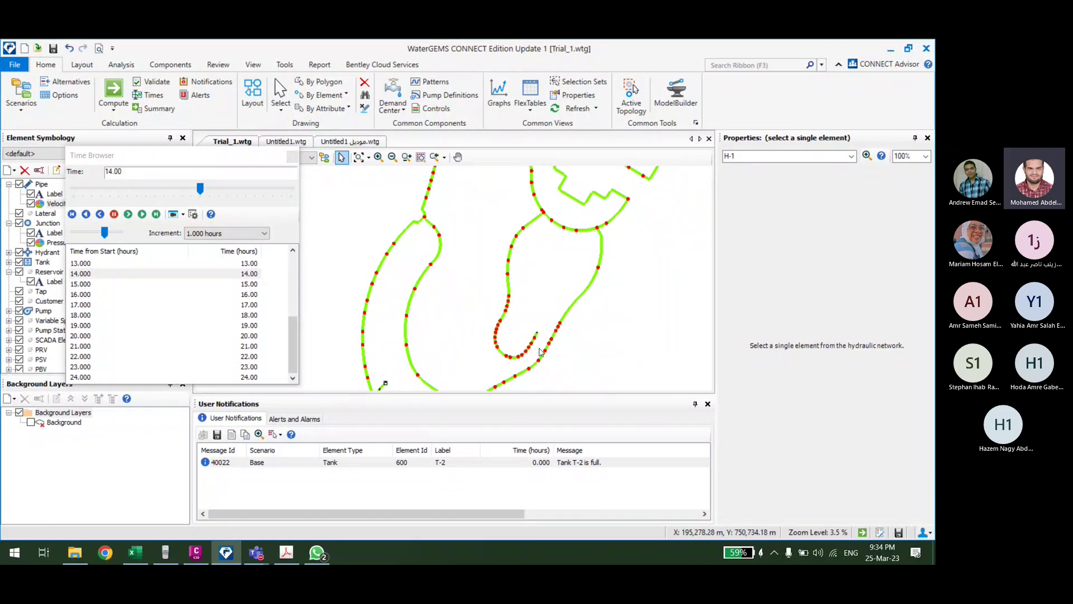
{"action": "scroll", "coordinate": [531, 324], "scroll_direction": "up", "scroll_amount": 2}
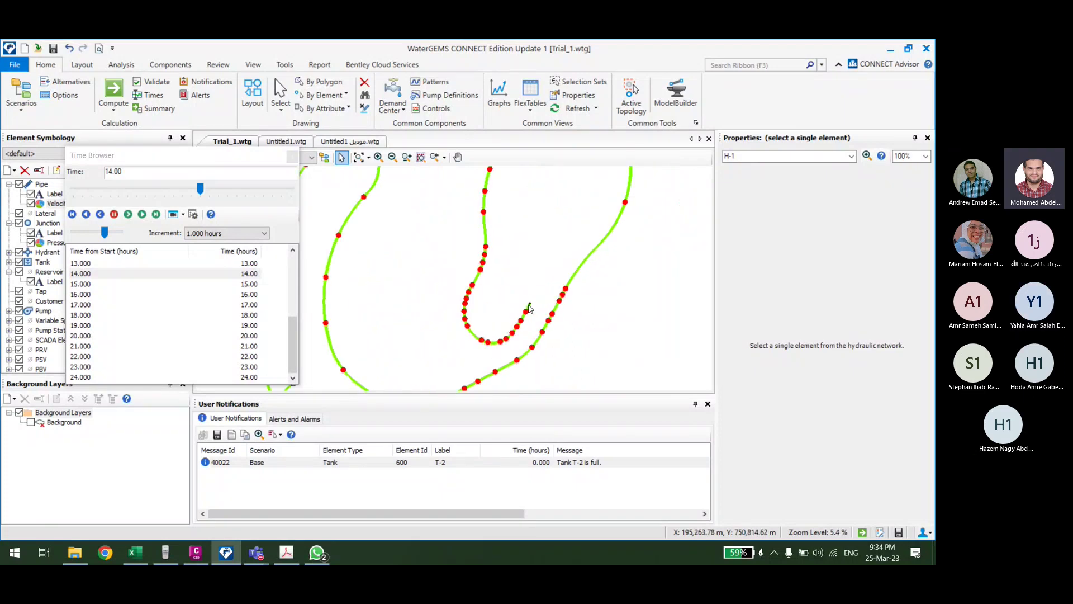
{"action": "scroll", "coordinate": [531, 304], "scroll_direction": "down", "scroll_amount": 5}
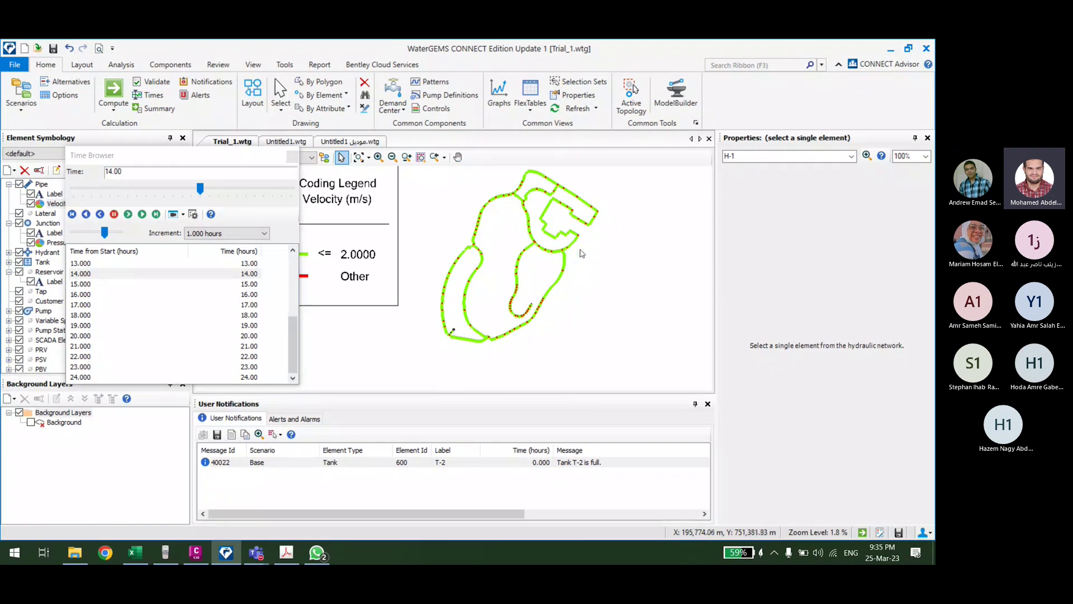
{"action": "scroll", "coordinate": [582, 254], "scroll_direction": "up", "scroll_amount": 2}
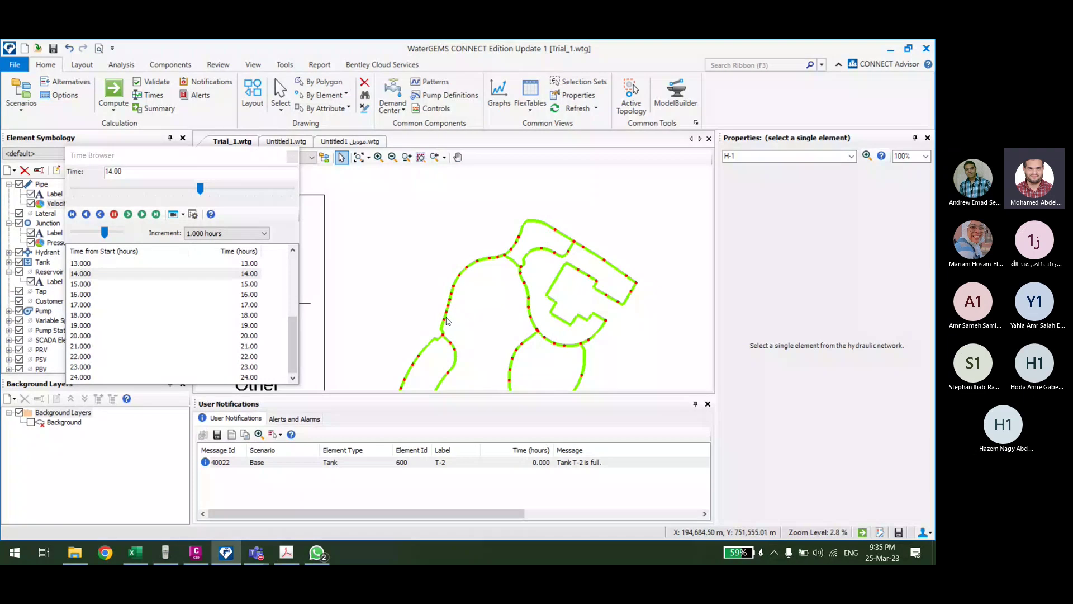
{"action": "scroll", "coordinate": [537, 279], "scroll_direction": "down", "scroll_amount": 2}
{"action": "scroll", "coordinate": [585, 297], "scroll_direction": "up", "scroll_amount": 2}
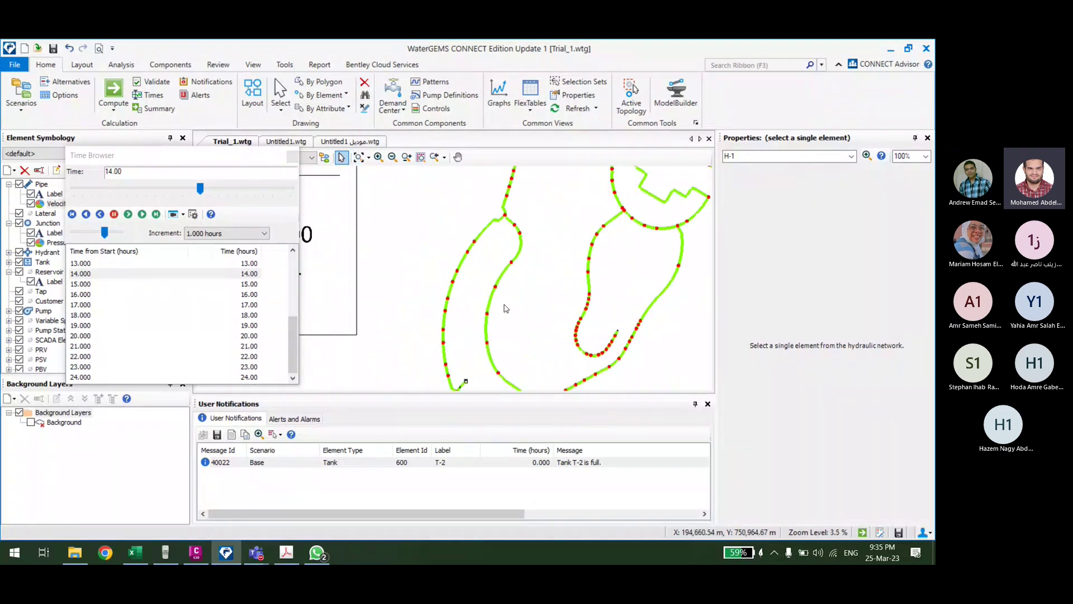
{"action": "left_click_drag", "start_coordinate": [629, 312], "coordinate": [567, 307]}
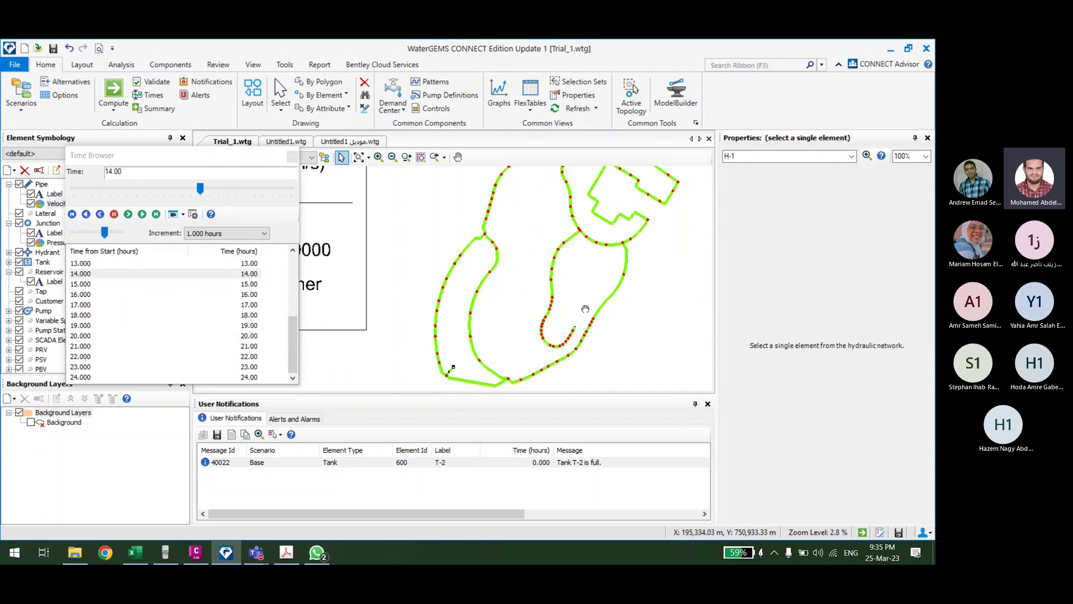
{"action": "left_click_drag", "start_coordinate": [585, 309], "coordinate": [577, 290]}
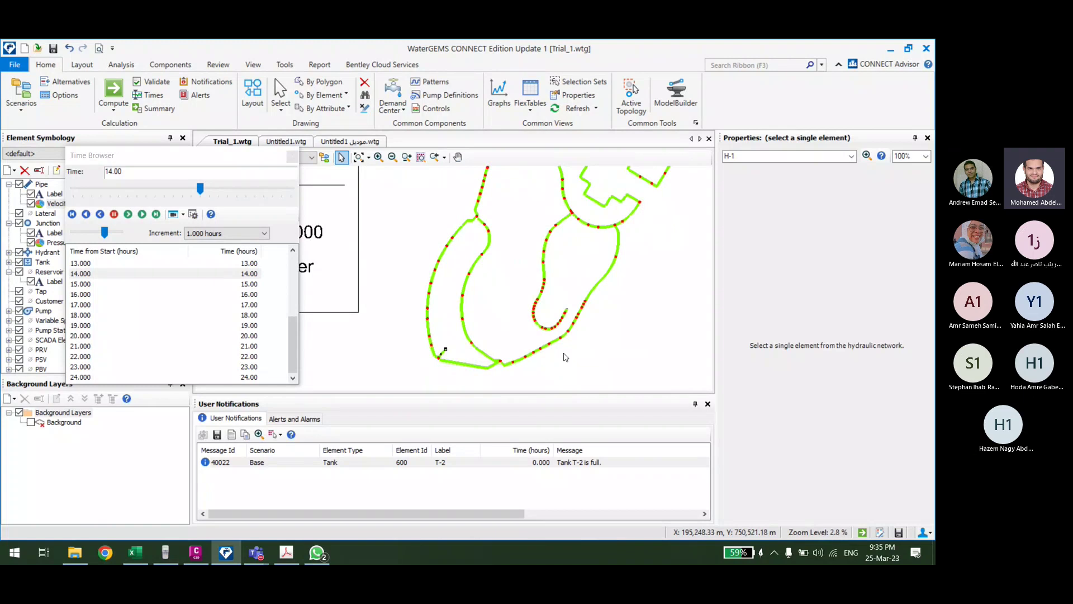
Step: Locate hydrant H-1 at the end of the inner branch, review its properties, and clear the selection
{"action": "scroll", "coordinate": [564, 357], "scroll_direction": "up", "scroll_amount": 4}
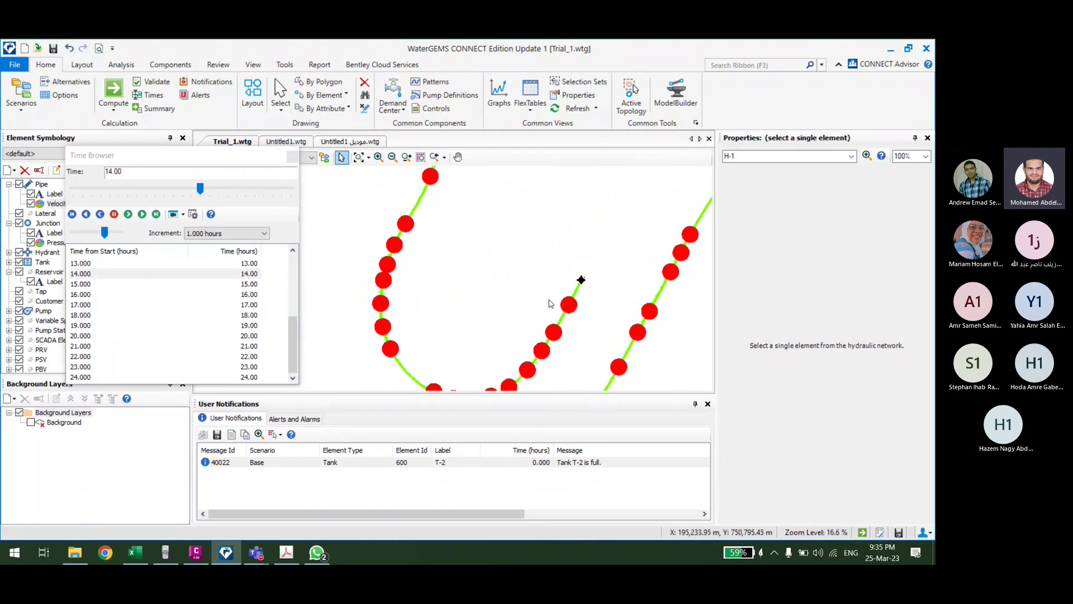
{"action": "scroll", "coordinate": [548, 287], "scroll_direction": "down", "scroll_amount": 5}
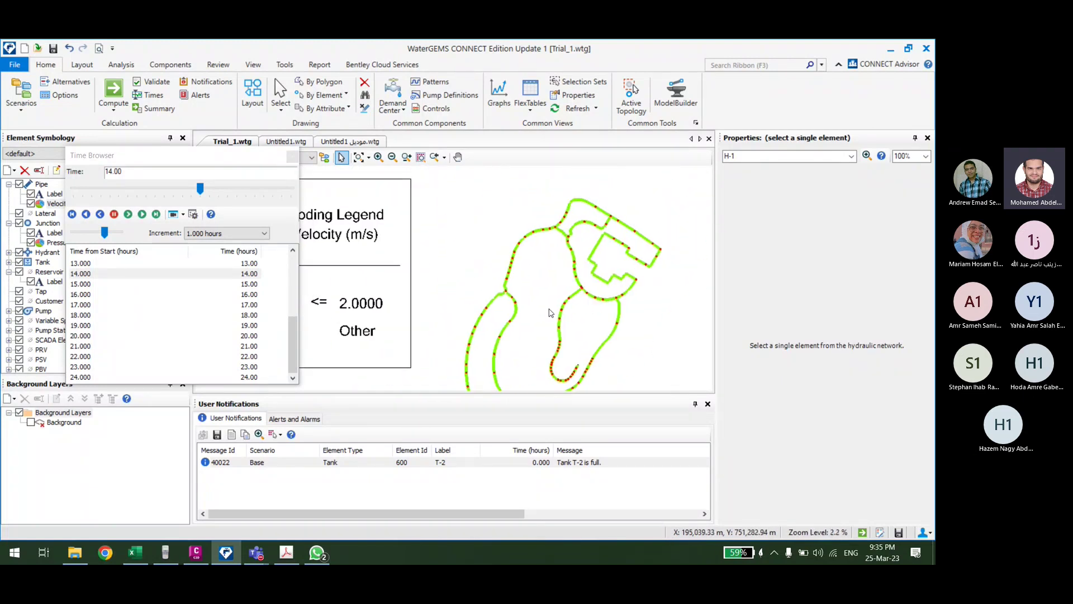
{"action": "scroll", "coordinate": [565, 346], "scroll_direction": "up", "scroll_amount": 2}
{"action": "scroll", "coordinate": [539, 293], "scroll_direction": "up", "scroll_amount": 10}
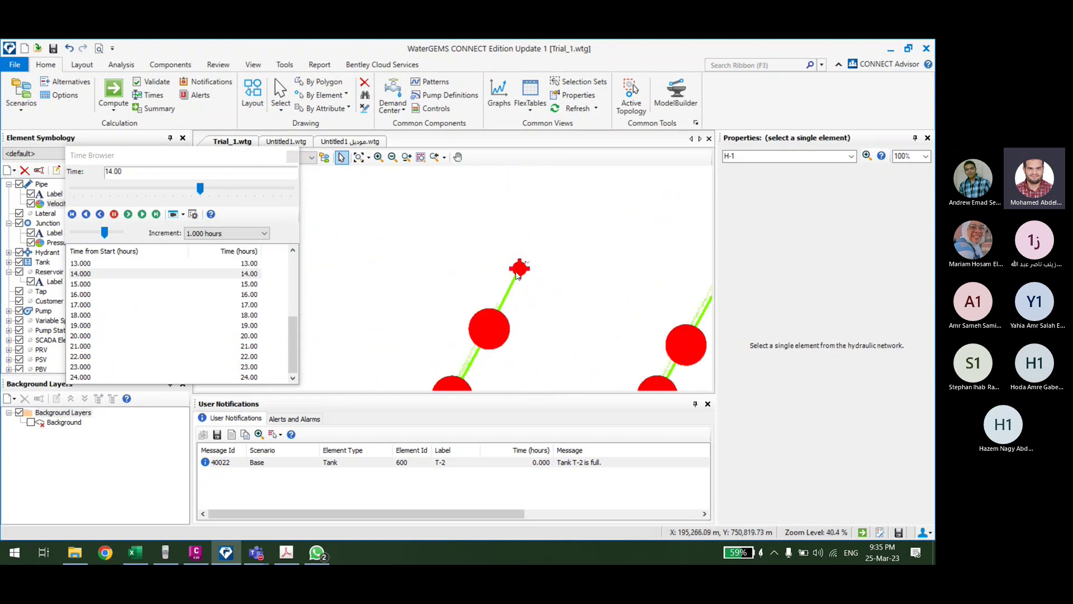
{"action": "left_click", "coordinate": [519, 268]}
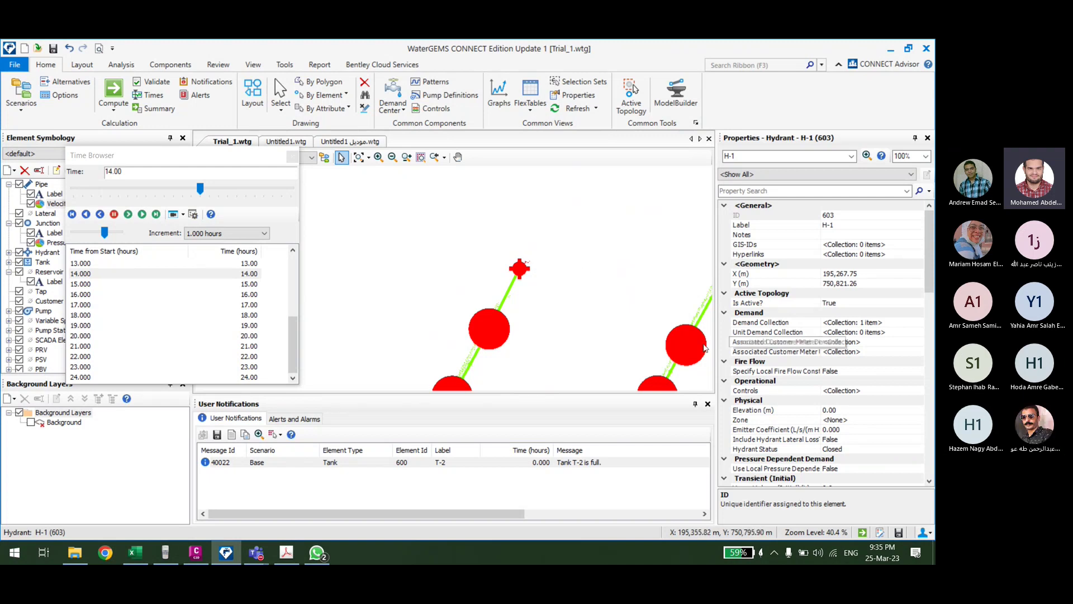
{"action": "scroll", "coordinate": [550, 286], "scroll_direction": "down", "scroll_amount": 2}
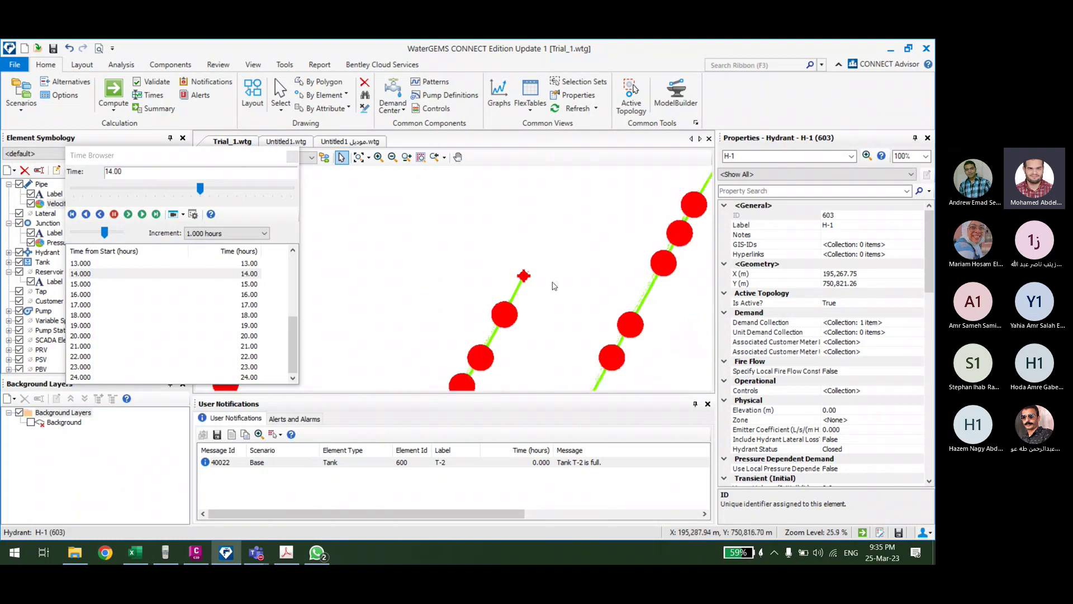
{"action": "scroll", "coordinate": [507, 266], "scroll_direction": "down", "scroll_amount": 8}
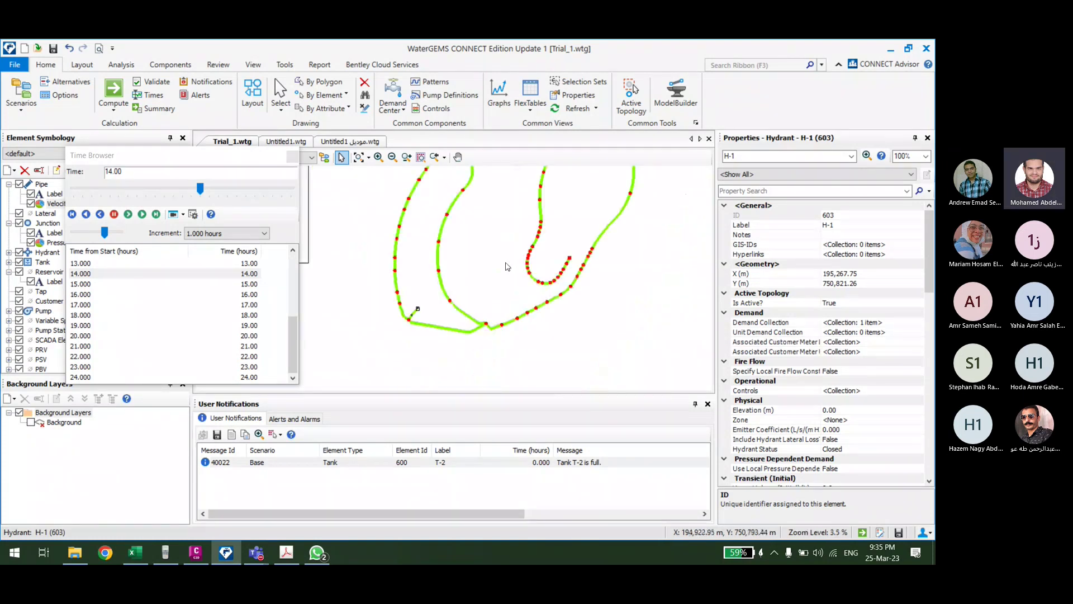
{"action": "left_click_drag", "start_coordinate": [497, 216], "coordinate": [612, 220]}
{"action": "left_click", "coordinate": [612, 220]}
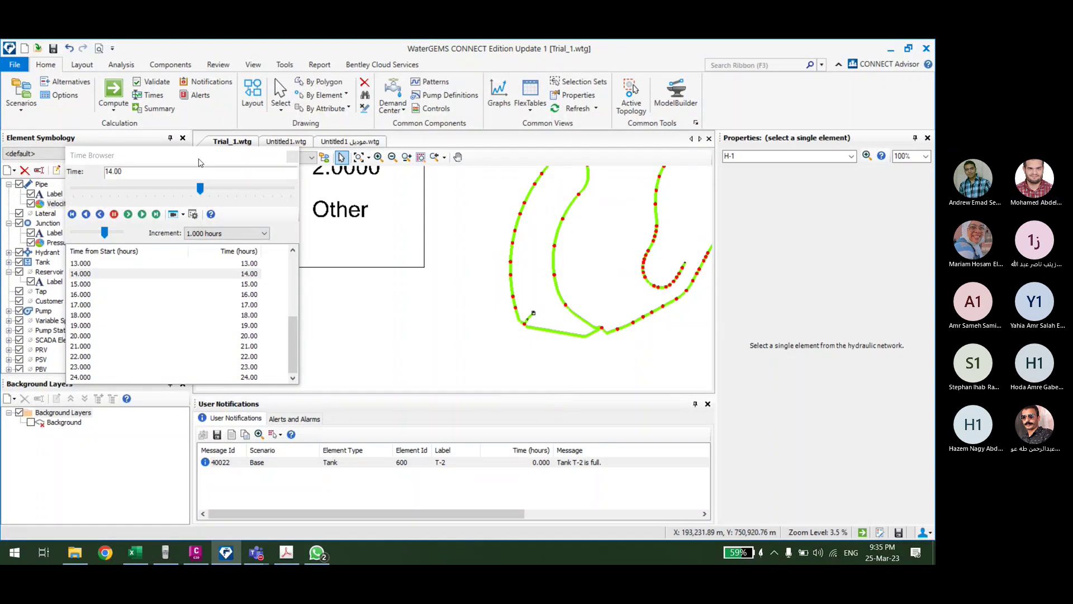
Step: Display the 17.00-hour results and inspect the pipe velocities around the pump and the main leaving it
{"action": "left_click_drag", "start_coordinate": [199, 162], "coordinate": [196, 246]}
{"action": "scroll", "coordinate": [520, 310], "scroll_direction": "down", "scroll_amount": 5}
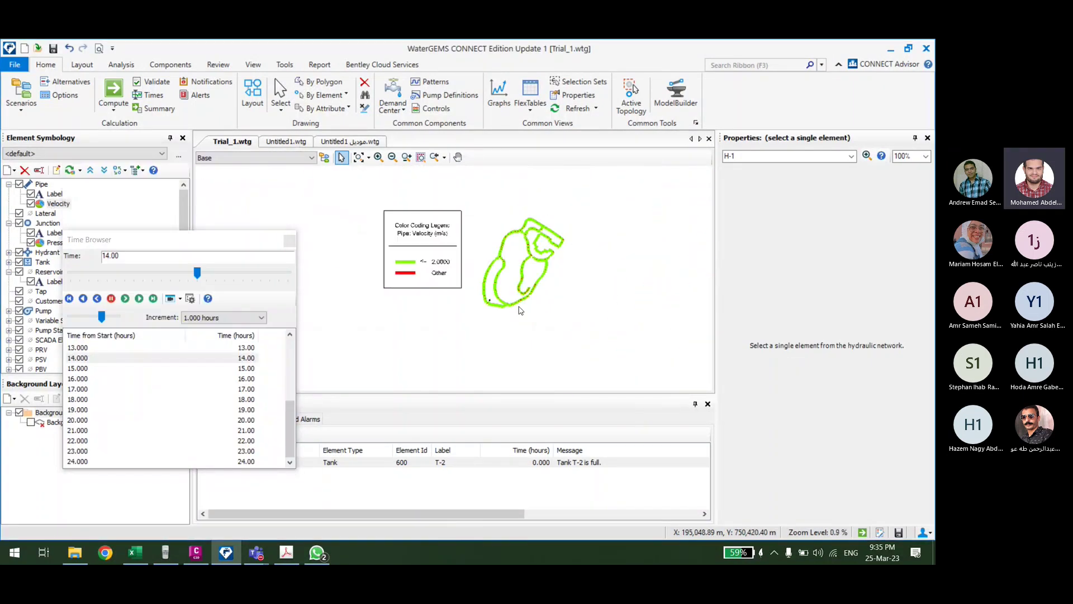
{"action": "scroll", "coordinate": [519, 311], "scroll_direction": "up", "scroll_amount": 3}
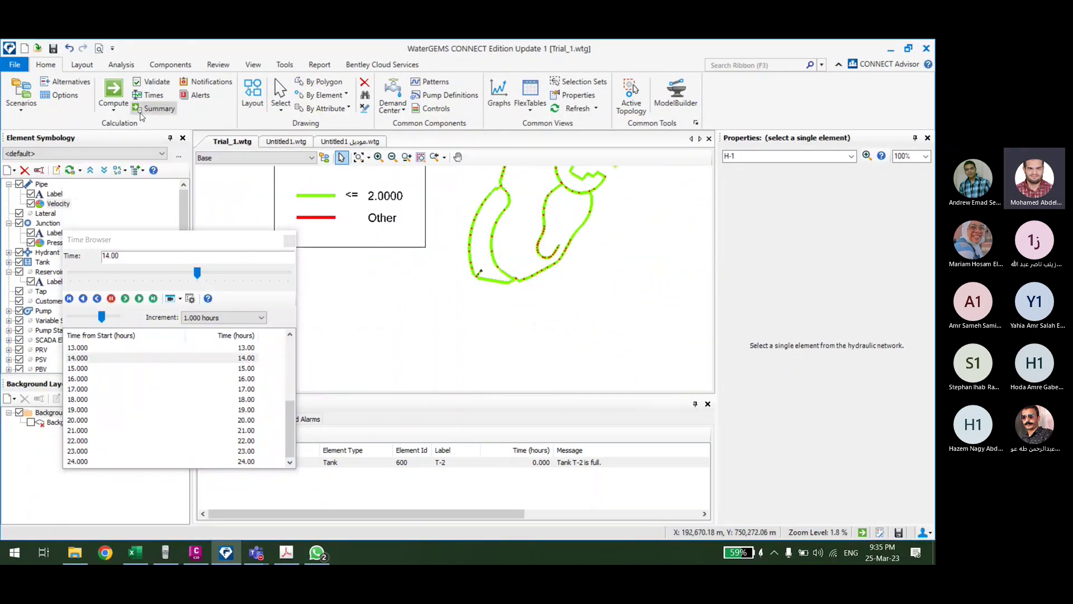
{"action": "left_click", "coordinate": [185, 389]}
{"action": "scroll", "coordinate": [525, 285], "scroll_direction": "up", "scroll_amount": 10}
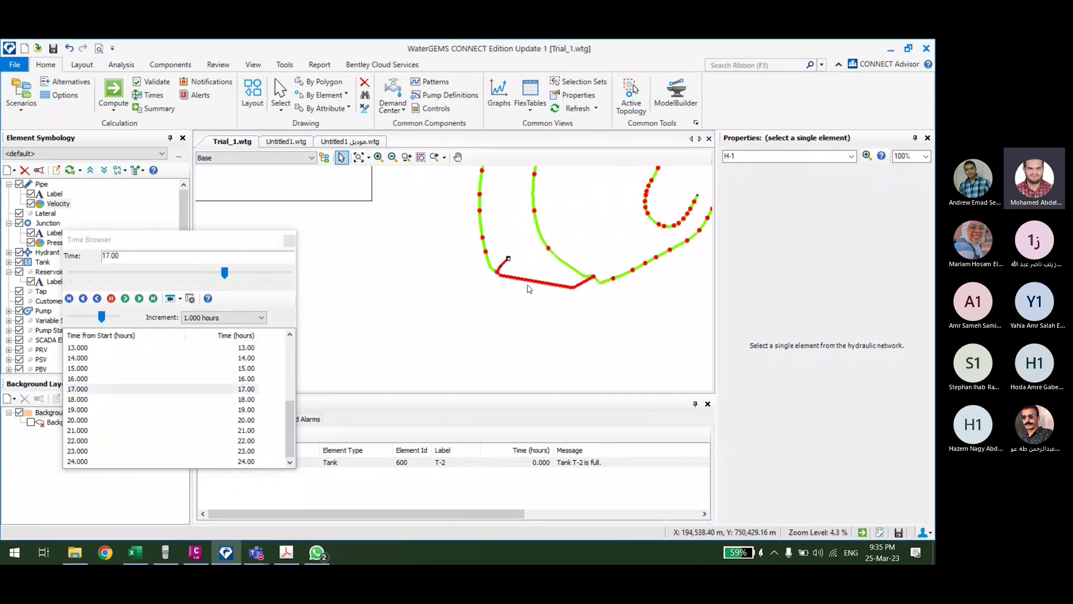
{"action": "scroll", "coordinate": [575, 298], "scroll_direction": "down", "scroll_amount": 4}
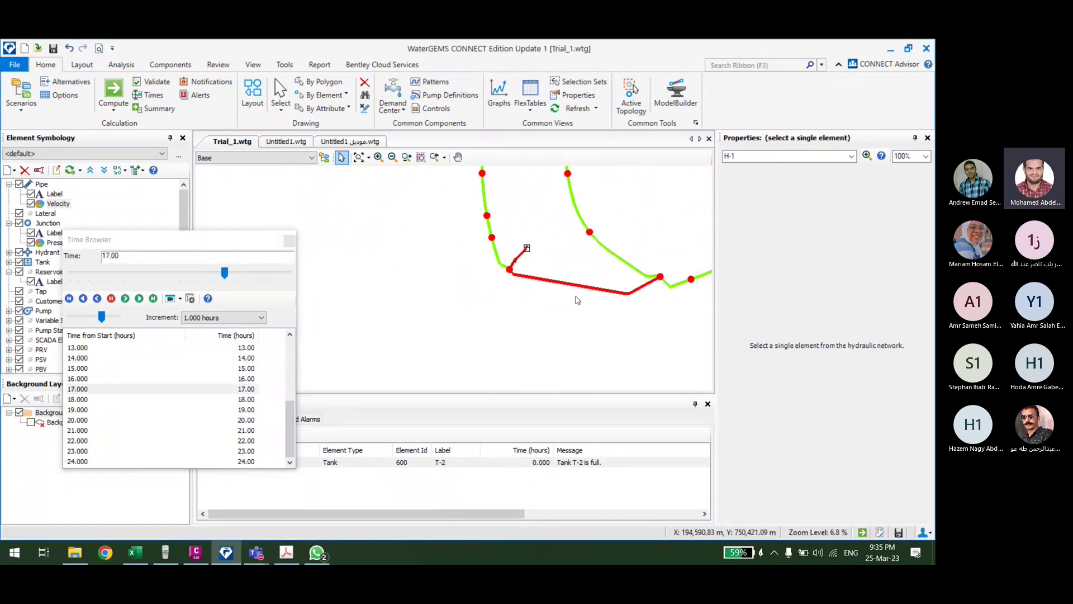
{"action": "scroll", "coordinate": [517, 264], "scroll_direction": "up", "scroll_amount": 9}
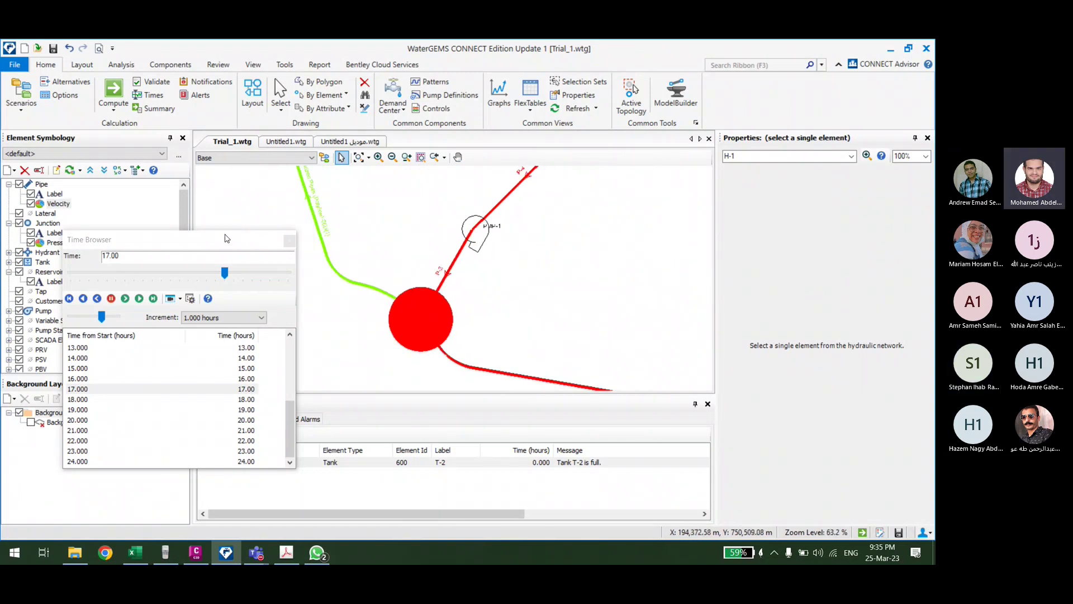
Step: Close the Time Browser and look over the reservoir, pump and the main connecting them to the loops
{"action": "left_click_drag", "start_coordinate": [228, 238], "coordinate": [355, 231]}
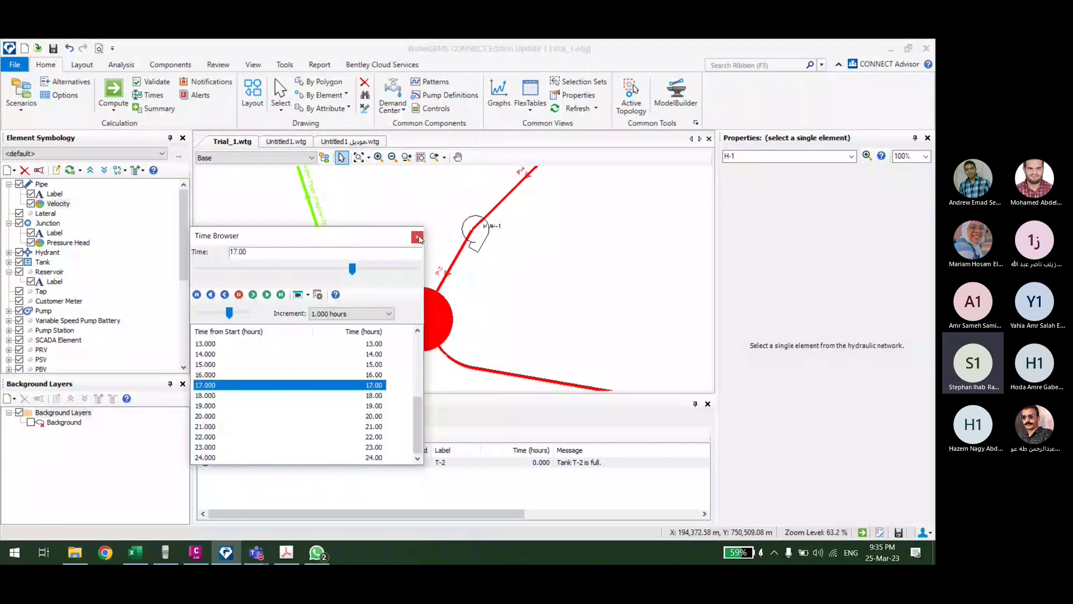
{"action": "left_click", "coordinate": [418, 238]}
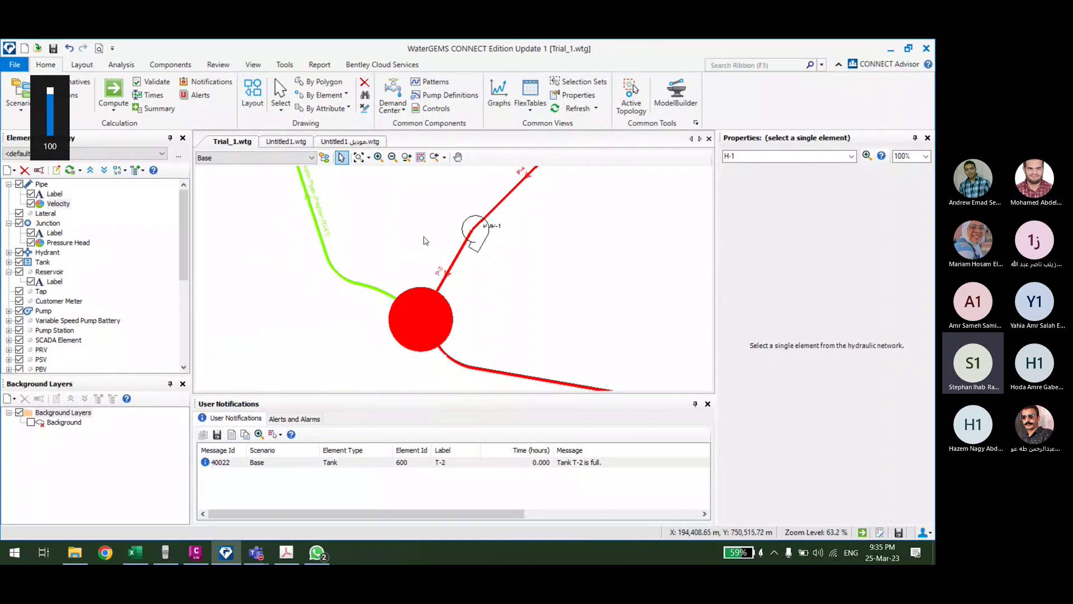
{"action": "scroll", "coordinate": [425, 274], "scroll_direction": "down", "scroll_amount": 4}
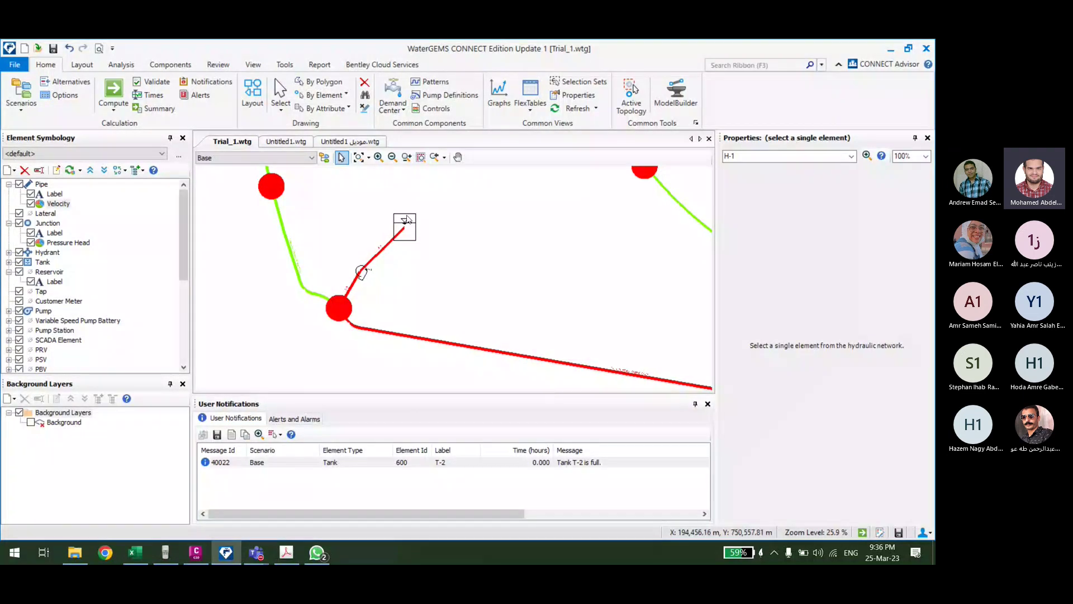
{"action": "scroll", "coordinate": [455, 246], "scroll_direction": "down", "scroll_amount": 6}
{"action": "left_click_drag", "start_coordinate": [498, 309], "coordinate": [435, 297]}
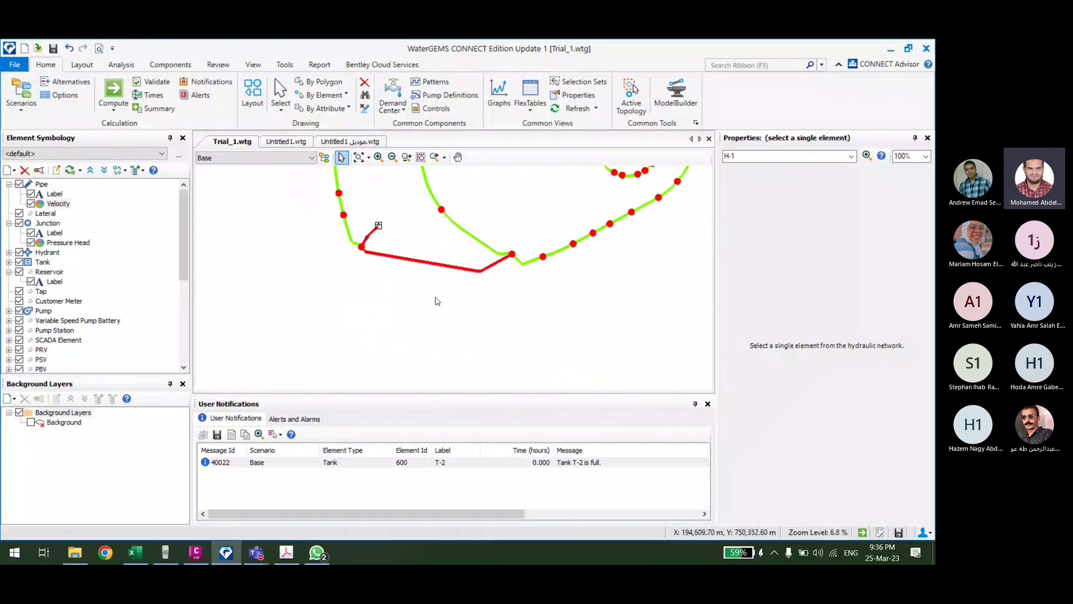
Step: Open the Unit Demand Control Center and show the statistics of the junctions' Number of Unit Demands column
{"action": "left_click", "coordinate": [391, 95]}
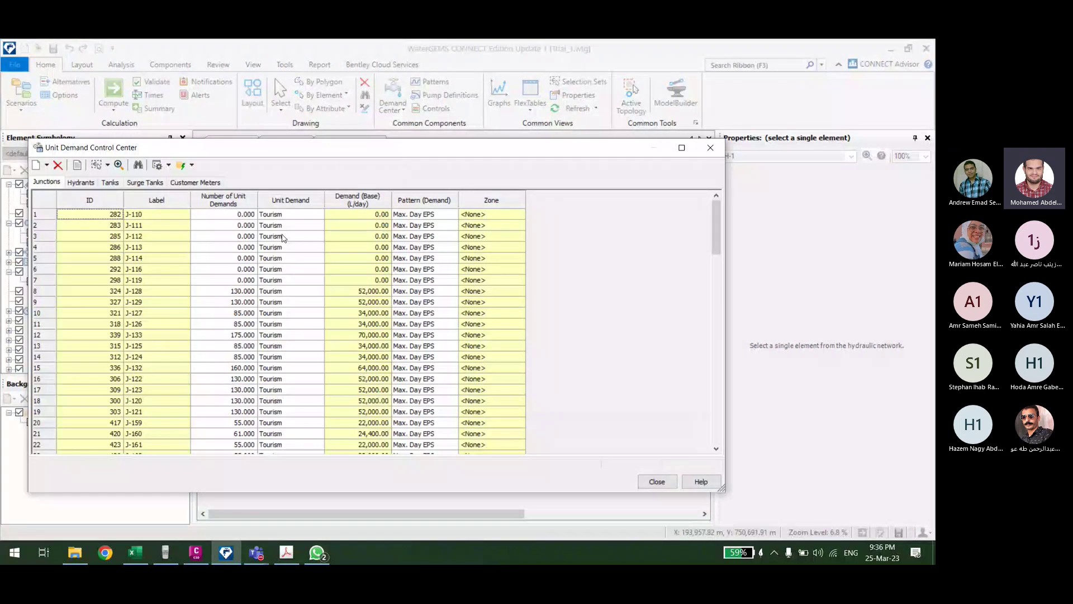
{"action": "right_click", "coordinate": [255, 197]}
{"action": "left_click", "coordinate": [290, 219]}
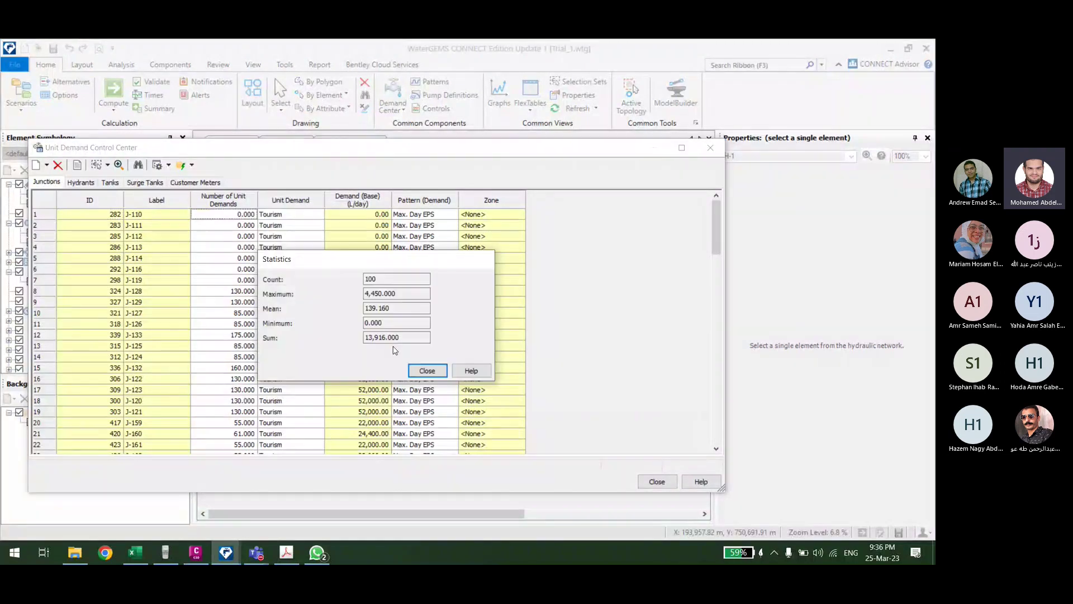
Step: Switch to File Explorer and check the 00Standards and Projects folders on drive D: for the needed file
{"action": "left_click", "coordinate": [75, 552]}
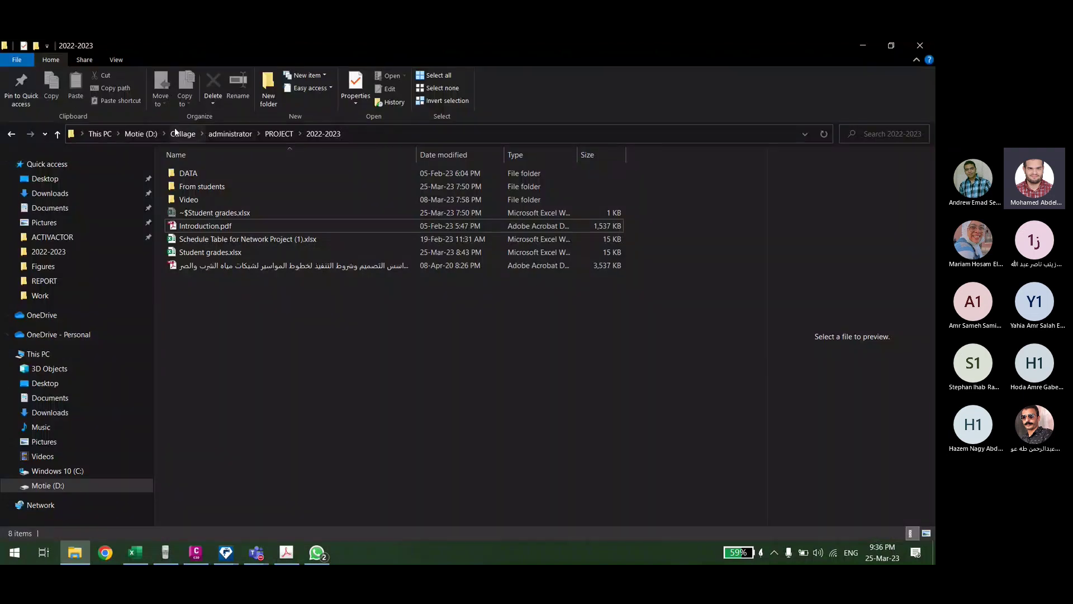
{"action": "left_click", "coordinate": [141, 134]}
{"action": "double_click", "coordinate": [233, 291]}
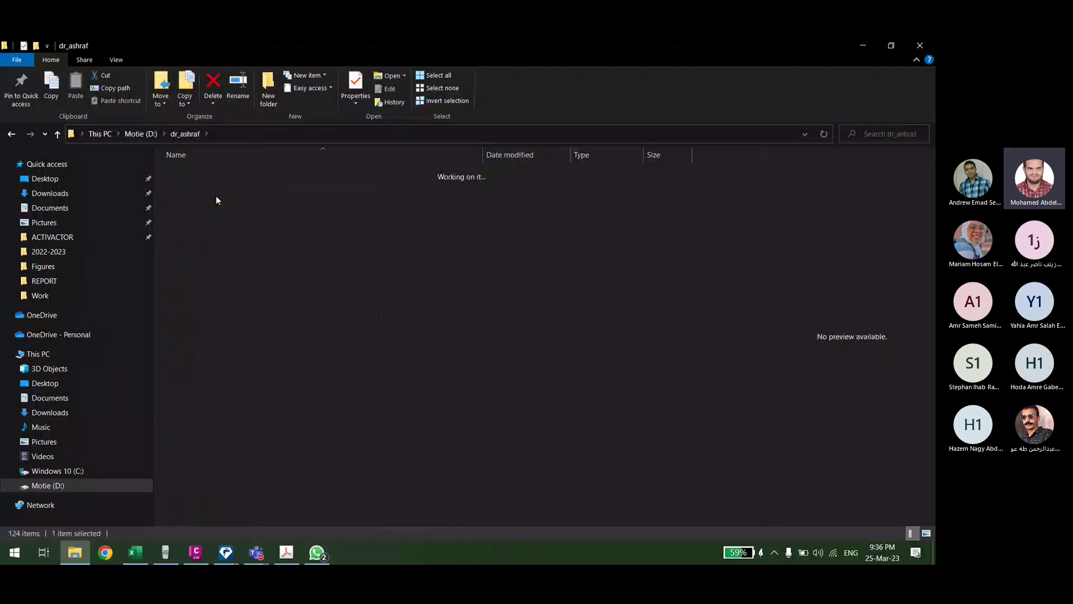
{"action": "double_click", "coordinate": [216, 197]}
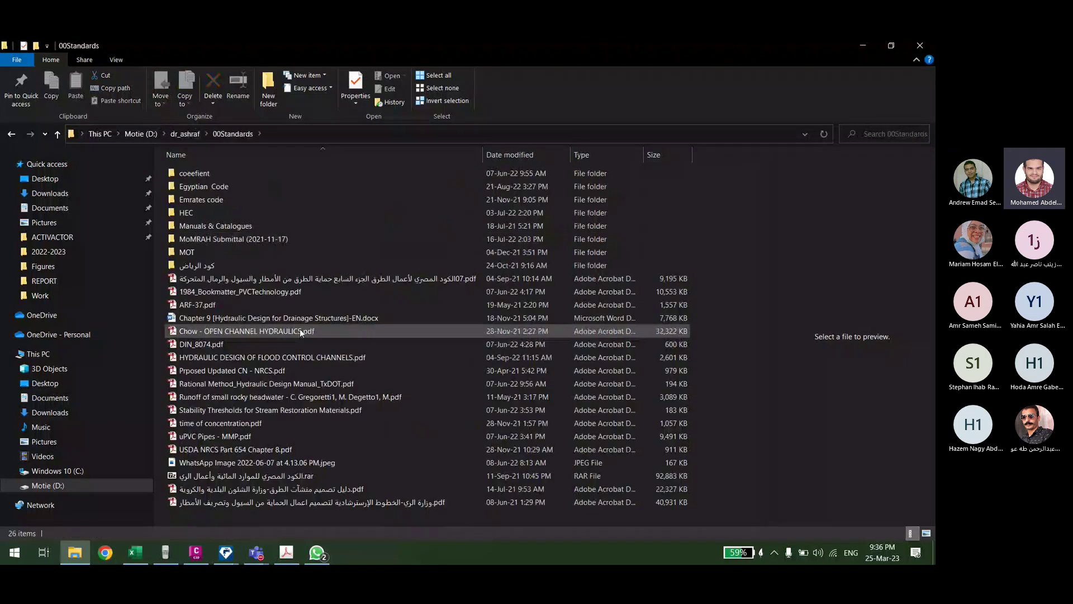
{"action": "left_click", "coordinate": [136, 136]}
{"action": "double_click", "coordinate": [193, 357]}
{"action": "left_click", "coordinate": [139, 134]}
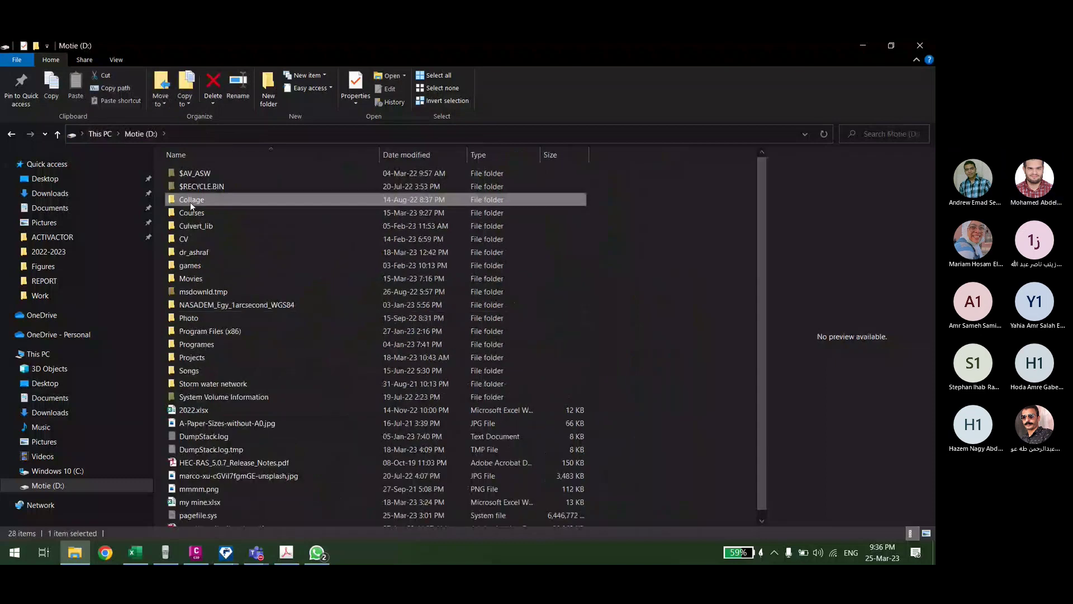
Step: Open the Arabic design-code PDF for water and sewage pipelines from the Collage\administrator\PROJECT\2022-2023 folder on drive D:
{"action": "double_click", "coordinate": [190, 202]}
{"action": "double_click", "coordinate": [192, 170]}
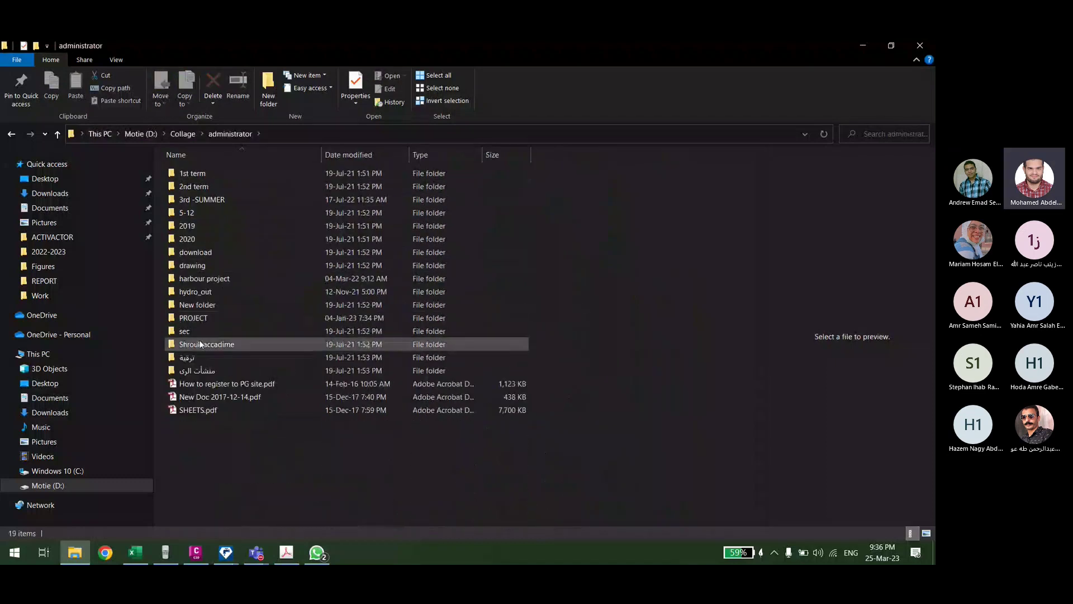
{"action": "double_click", "coordinate": [210, 318]}
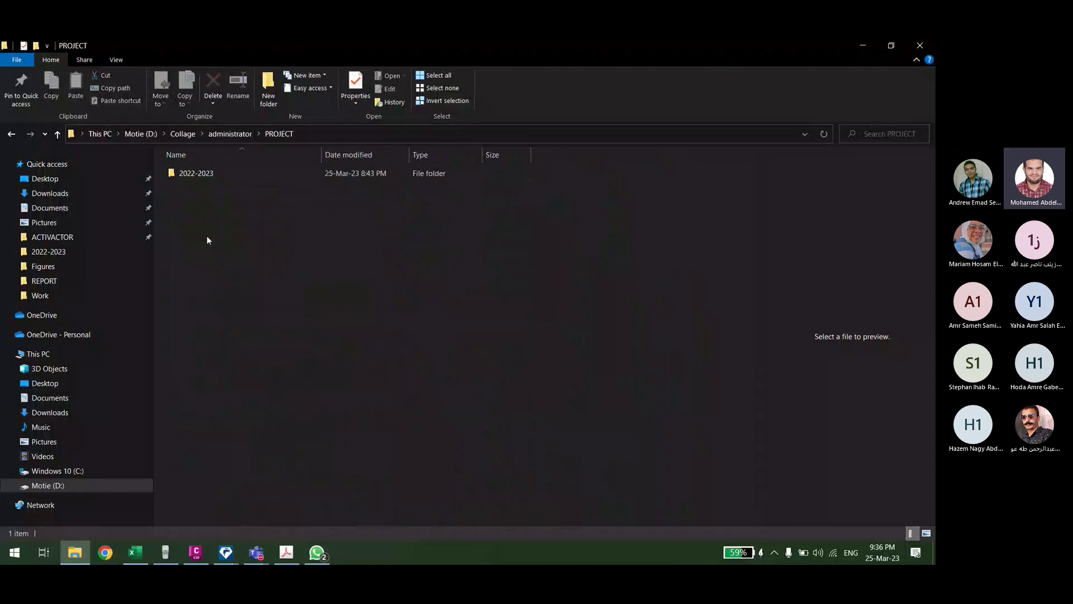
{"action": "double_click", "coordinate": [199, 171]}
{"action": "left_click", "coordinate": [291, 264]}
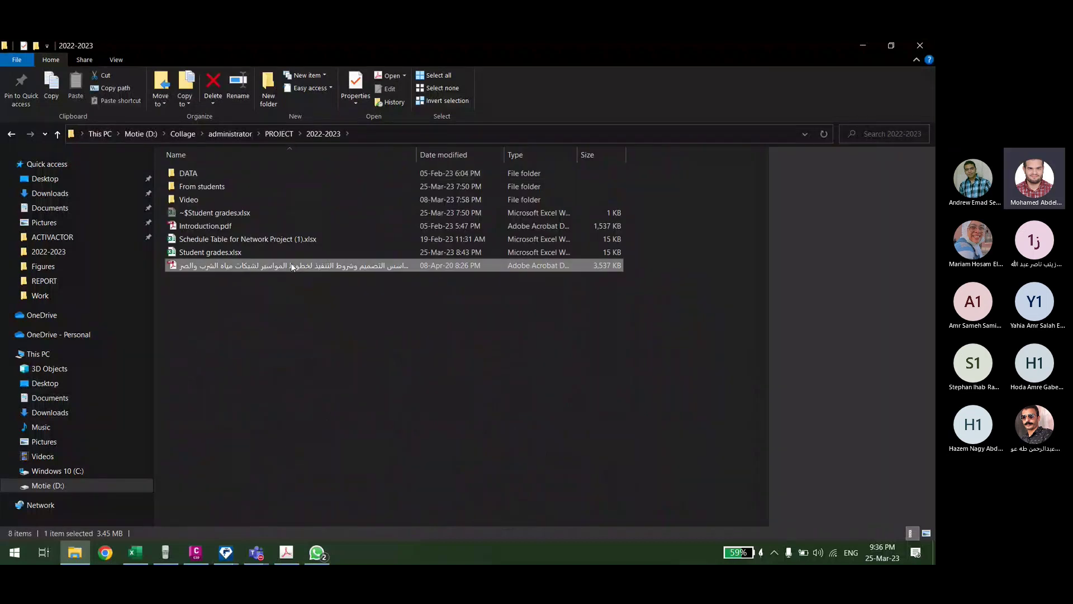
{"action": "double_click", "coordinate": [298, 271]}
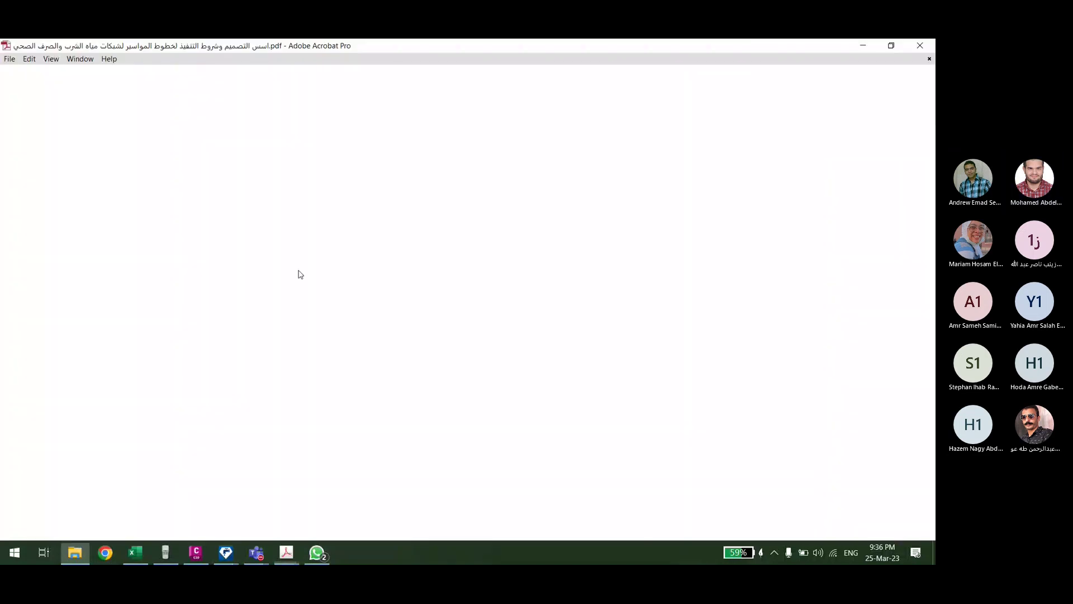
Step: Find table 1-7 on page 29 of the PDF and read the fire flows and fire durations by population at 200% zoom
{"action": "scroll", "coordinate": [263, 226], "scroll_direction": "down", "scroll_amount": 15}
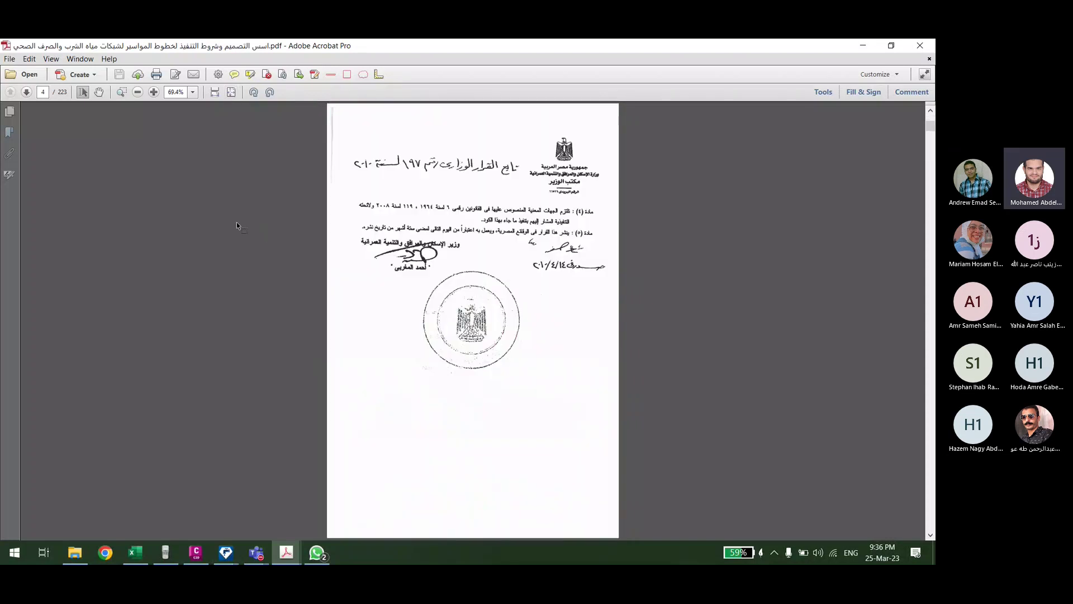
{"action": "scroll", "coordinate": [236, 223], "scroll_direction": "down", "scroll_amount": 20}
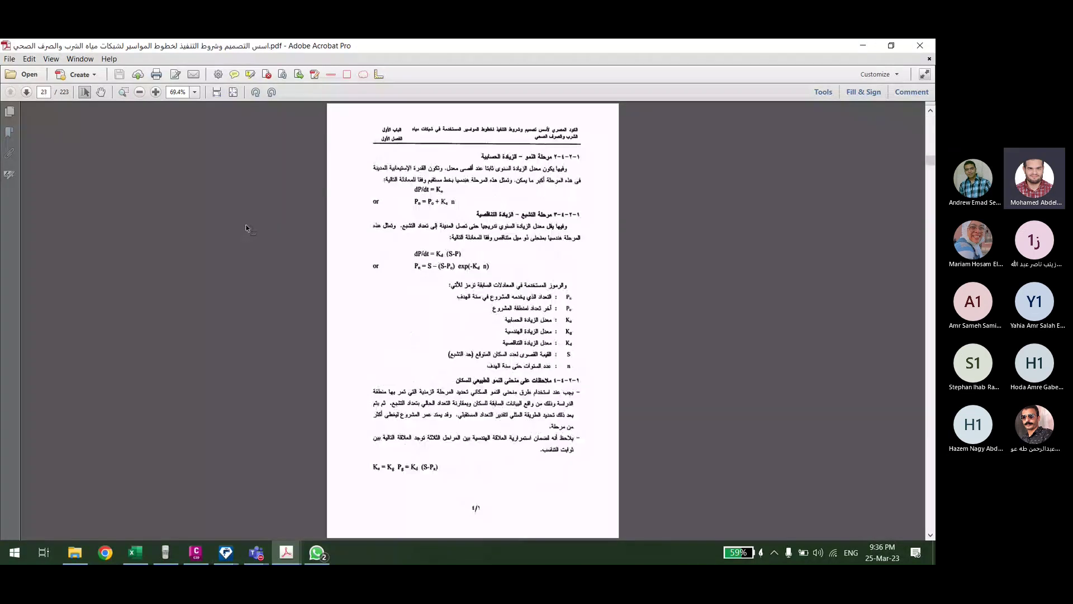
{"action": "scroll", "coordinate": [246, 228], "scroll_direction": "up", "scroll_amount": 4}
{"action": "scroll", "coordinate": [246, 228], "scroll_direction": "up", "scroll_amount": 3}
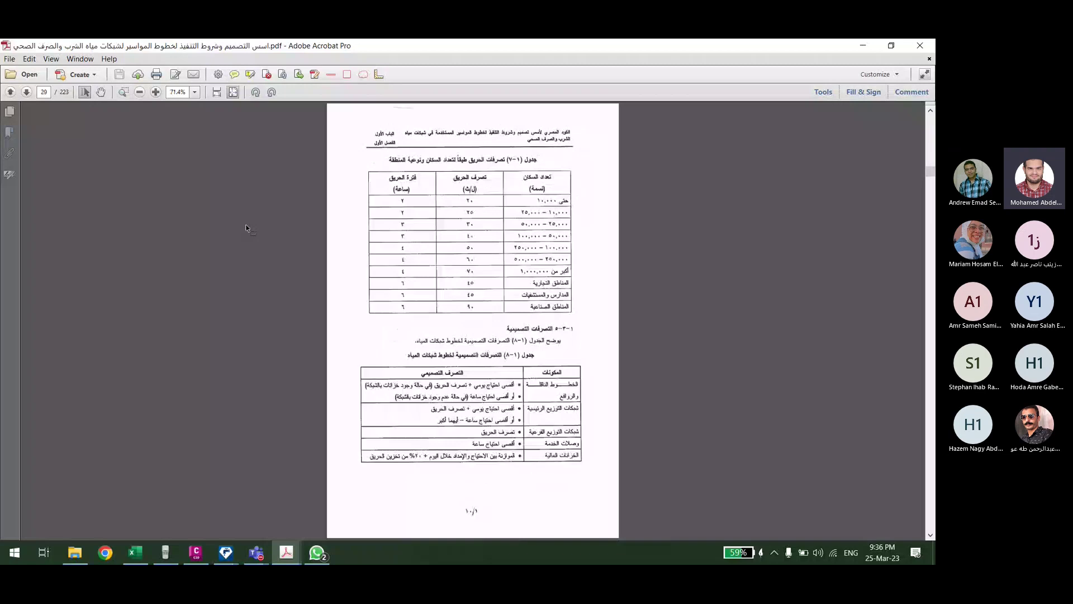
{"action": "scroll", "coordinate": [512, 196], "scroll_direction": "up", "scroll_amount": 5}
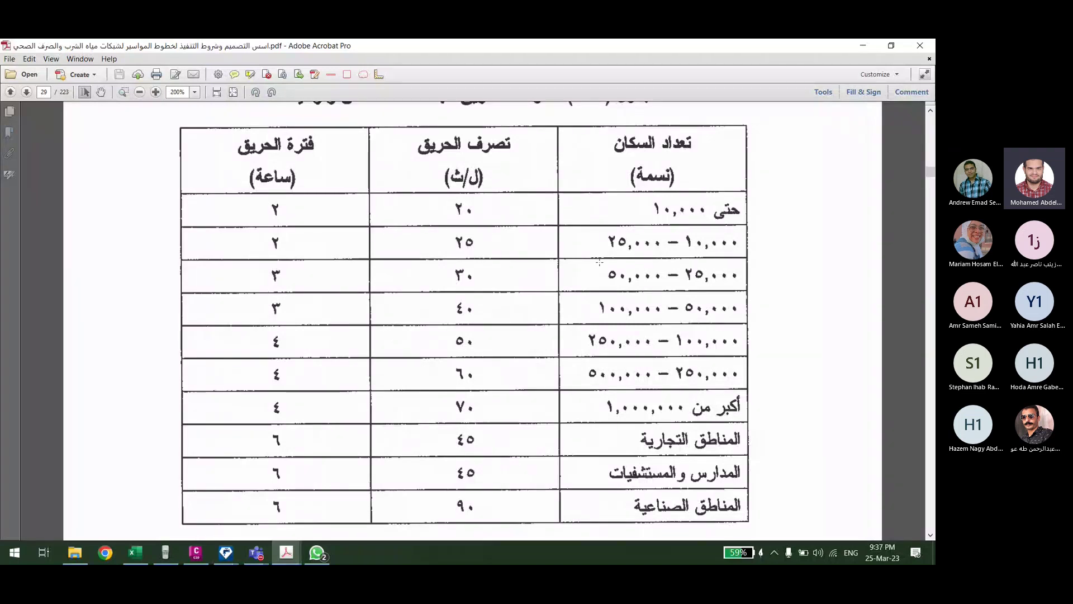
{"action": "scroll", "coordinate": [671, 257], "scroll_direction": "up", "scroll_amount": 1}
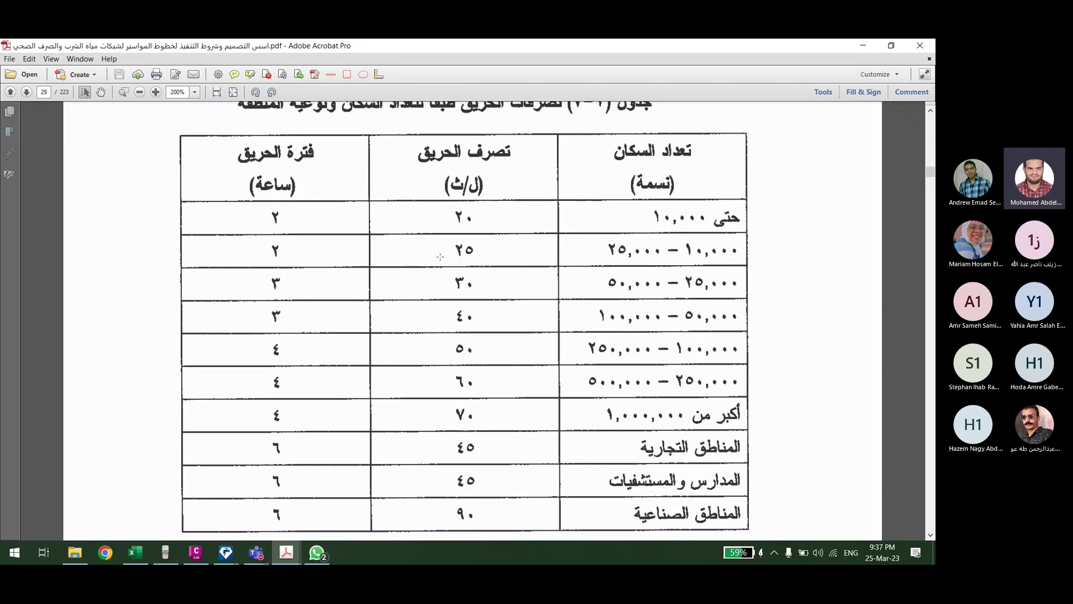
Step: Switch back to WaterGEMS and review the statistics of the junctions' Number of Unit Demands
{"action": "left_click", "coordinate": [227, 555]}
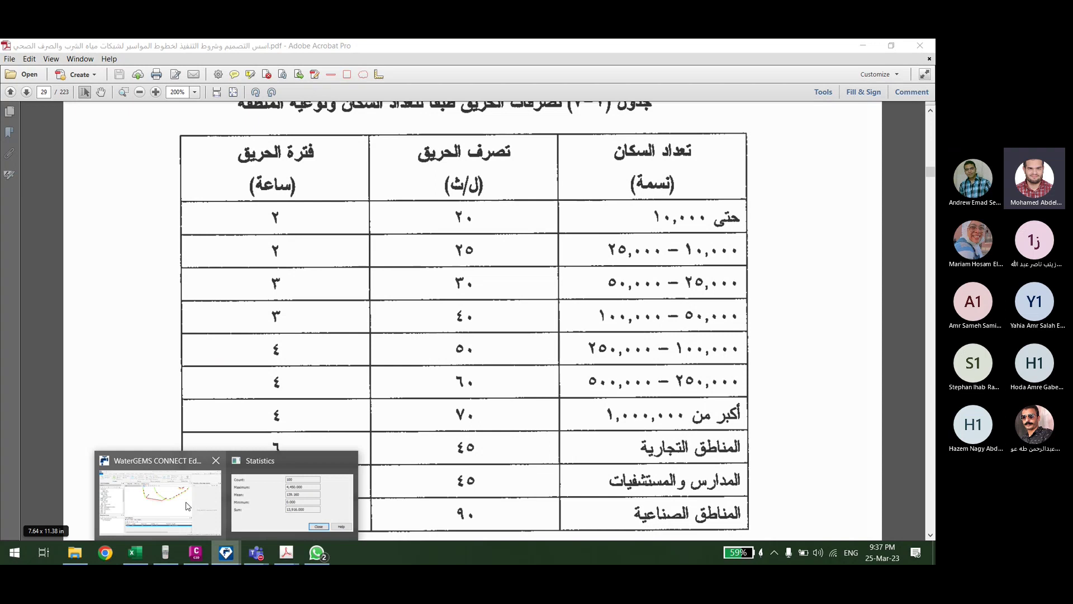
{"action": "mouse_move", "coordinate": [239, 506]}
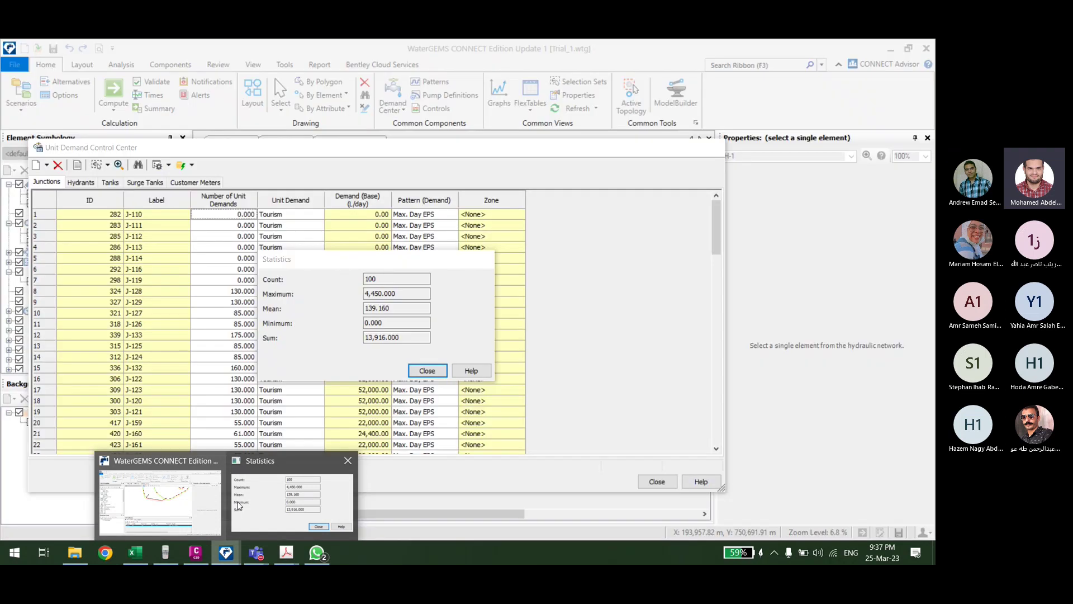
{"action": "left_click", "coordinate": [294, 501]}
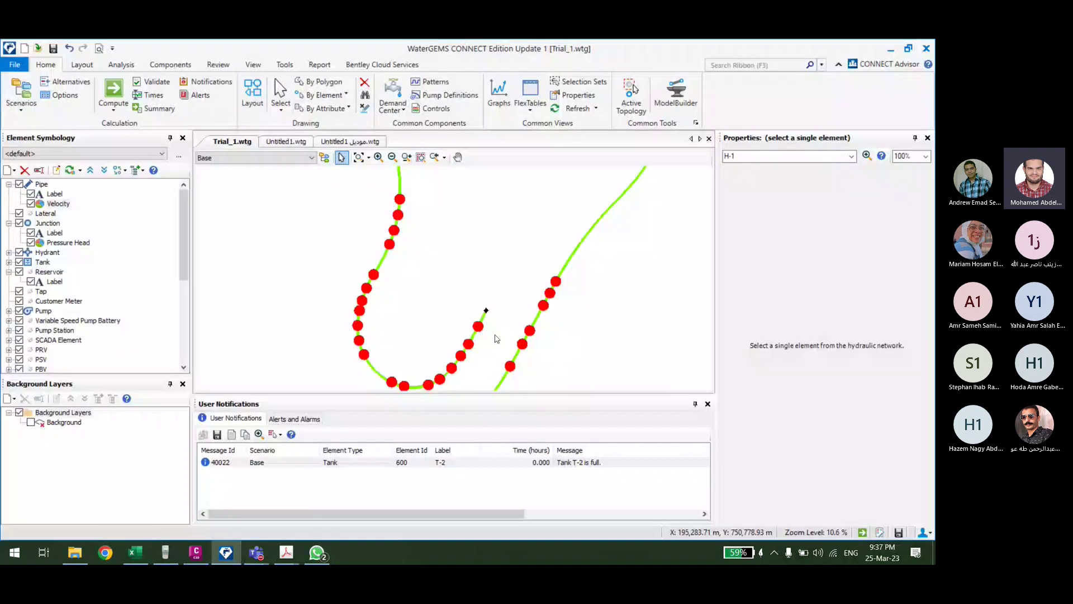
Step: Open hydrant H-1's demand collection and set the display unit of its base demand to L/s
{"action": "scroll", "coordinate": [476, 289], "scroll_direction": "up", "scroll_amount": 3}
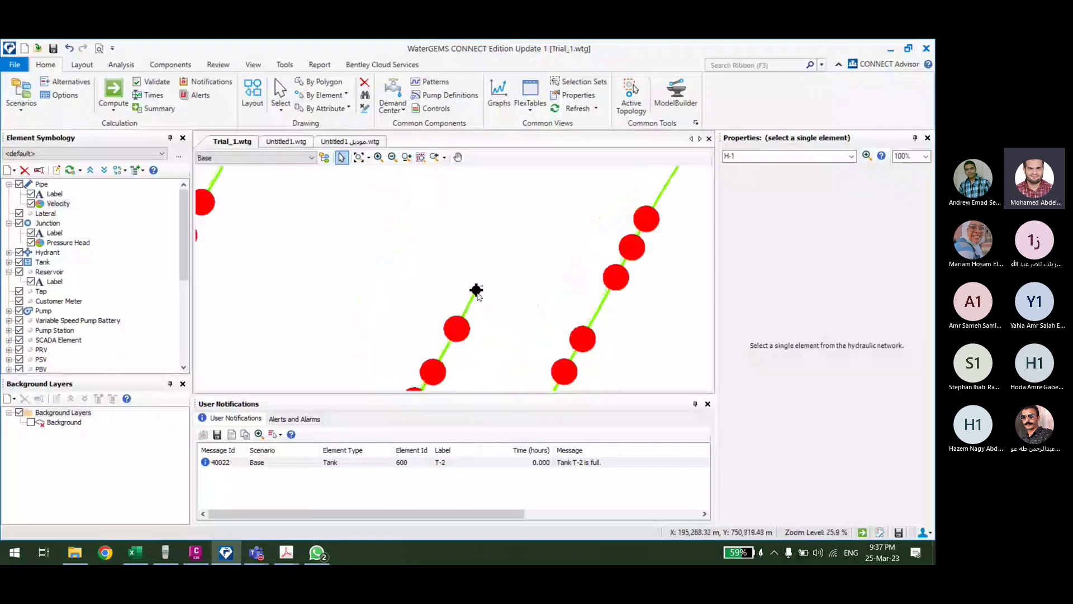
{"action": "left_click", "coordinate": [475, 289]}
{"action": "left_click", "coordinate": [910, 324]}
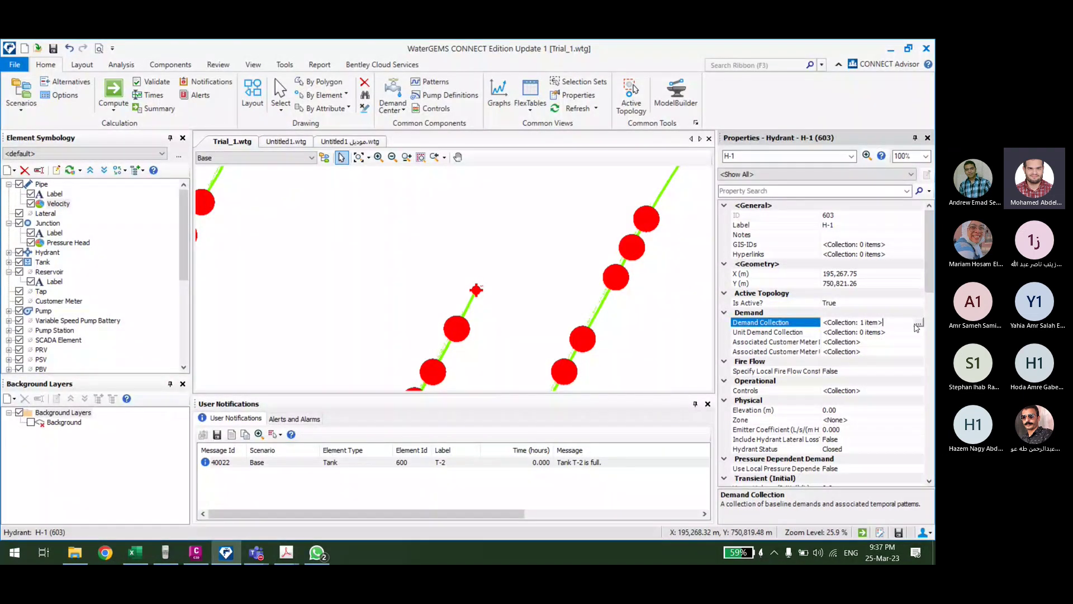
{"action": "left_click", "coordinate": [918, 324]}
{"action": "right_click", "coordinate": [222, 209]}
{"action": "left_click", "coordinate": [269, 218]}
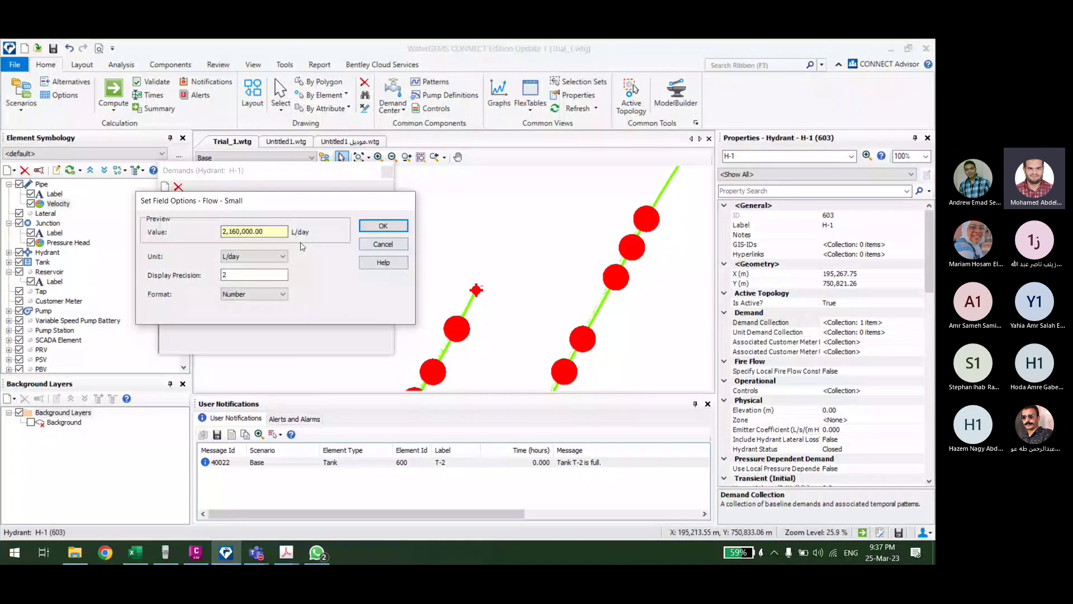
{"action": "left_click", "coordinate": [283, 256]}
{"action": "left_click", "coordinate": [246, 468]}
{"action": "key", "text": "Return"}
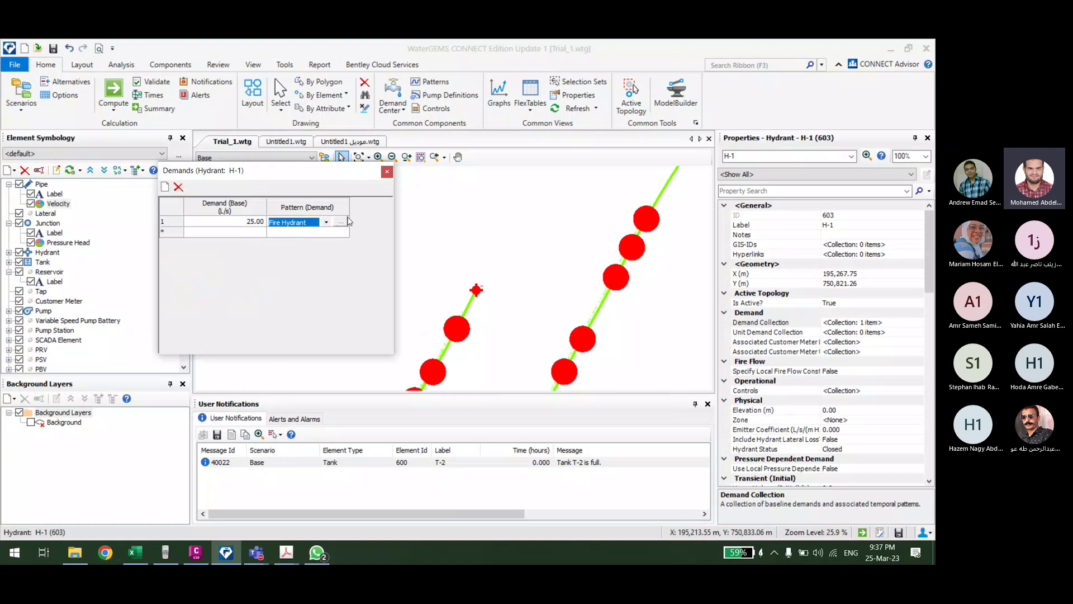
Step: Examine the Fire Hydrant pattern used by H-1's demand, then close the Patterns and Demands dialogs
{"action": "left_click", "coordinate": [343, 222]}
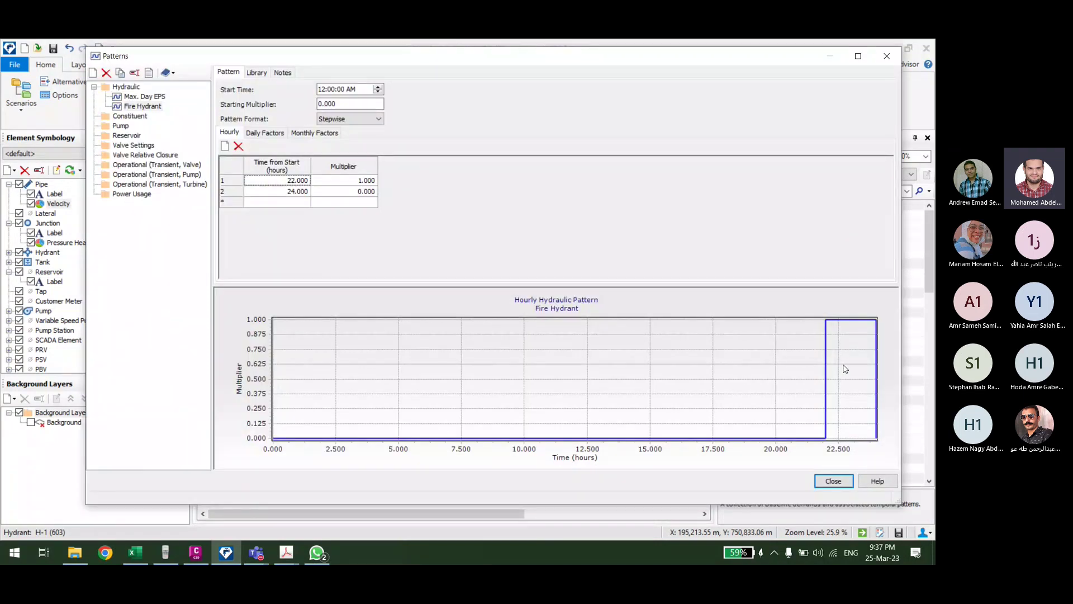
{"action": "left_click", "coordinate": [886, 56]}
{"action": "left_click", "coordinate": [387, 172]}
Step: Display the 22.00-hour results in the Time Browser and inspect hydrant H-1 with its neighbouring pipes and junctions
{"action": "scroll", "coordinate": [459, 316], "scroll_direction": "up", "scroll_amount": 7}
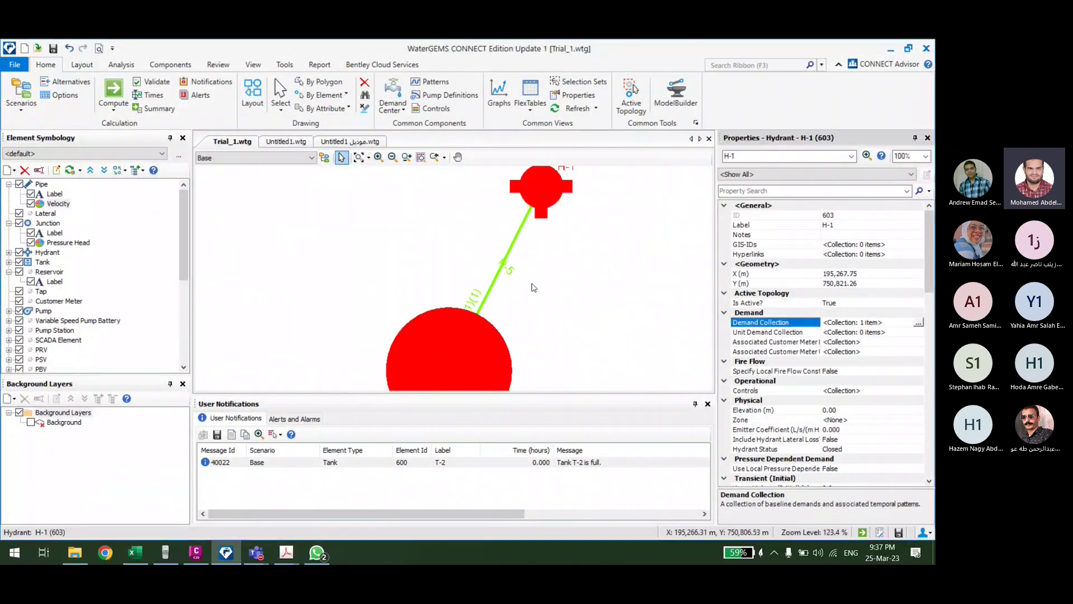
{"action": "scroll", "coordinate": [534, 287], "scroll_direction": "up", "scroll_amount": 2}
{"action": "scroll", "coordinate": [525, 263], "scroll_direction": "down", "scroll_amount": 2}
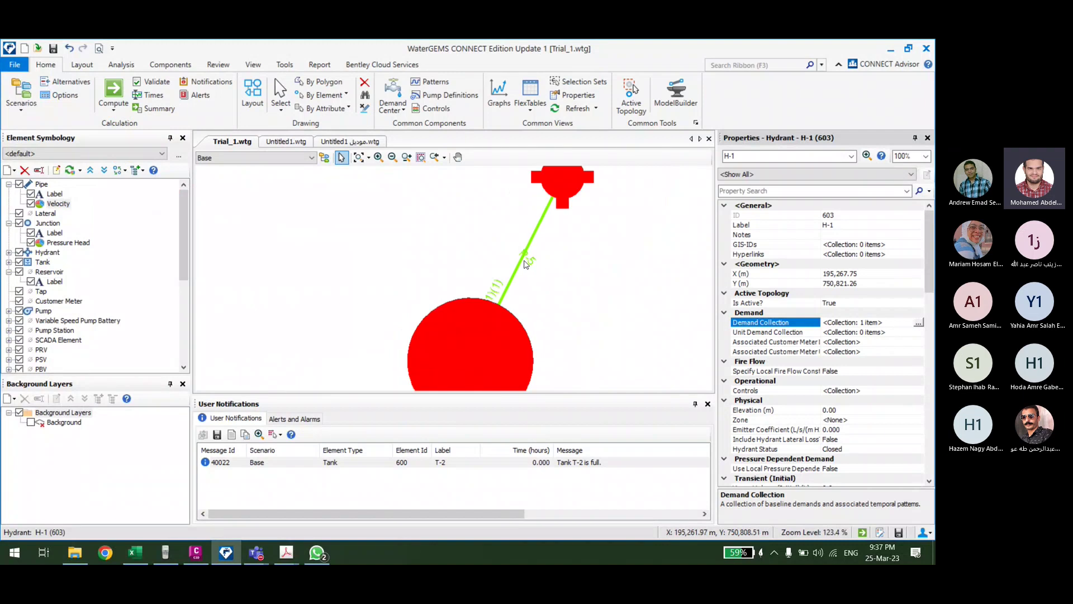
{"action": "scroll", "coordinate": [525, 263], "scroll_direction": "down", "scroll_amount": 2}
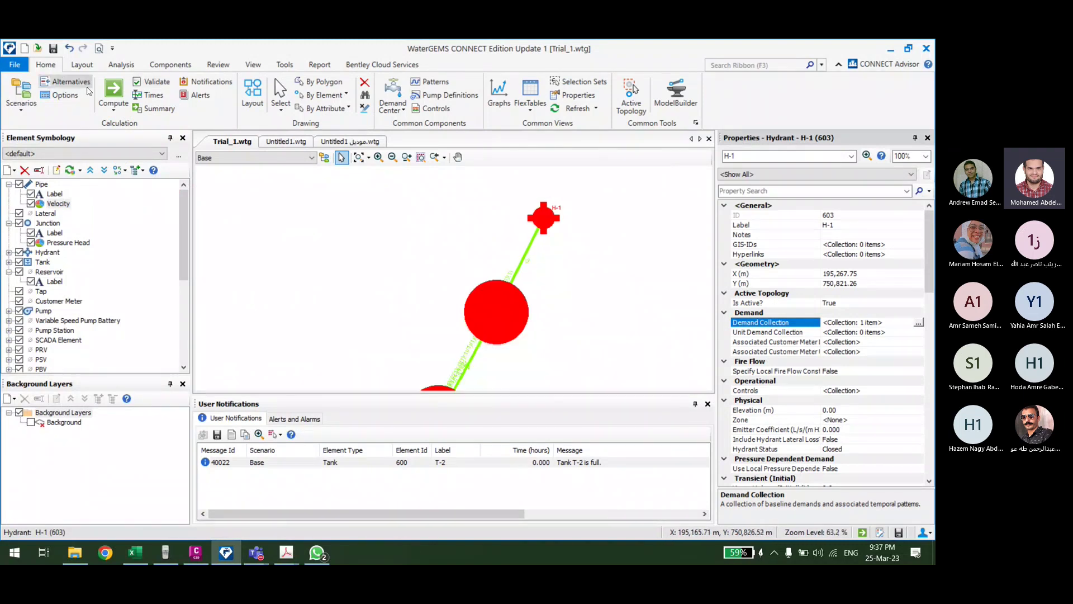
{"action": "left_click", "coordinate": [148, 95]}
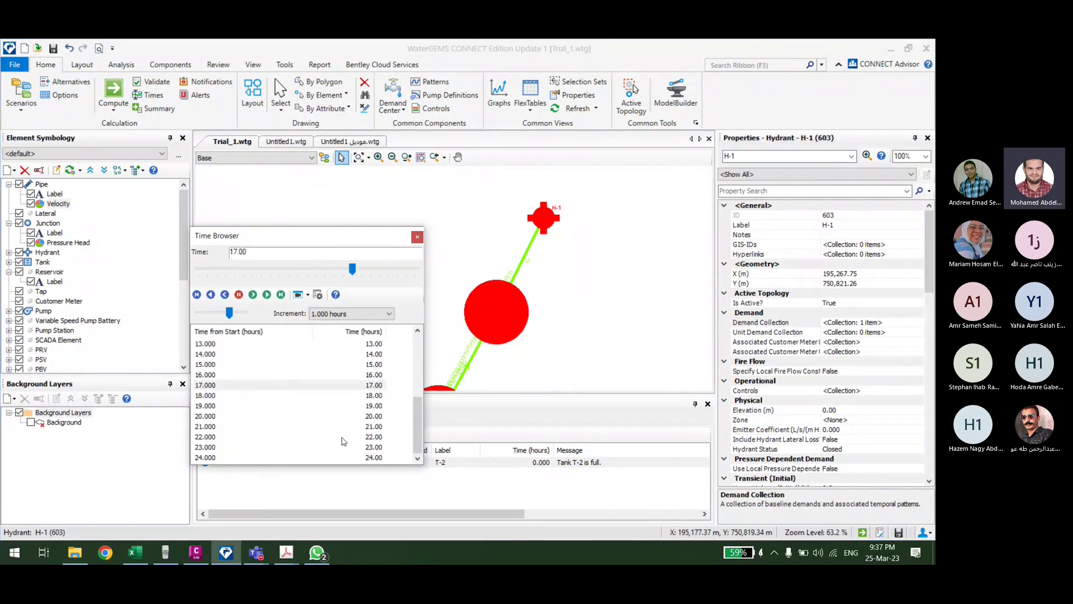
{"action": "left_click", "coordinate": [343, 438]}
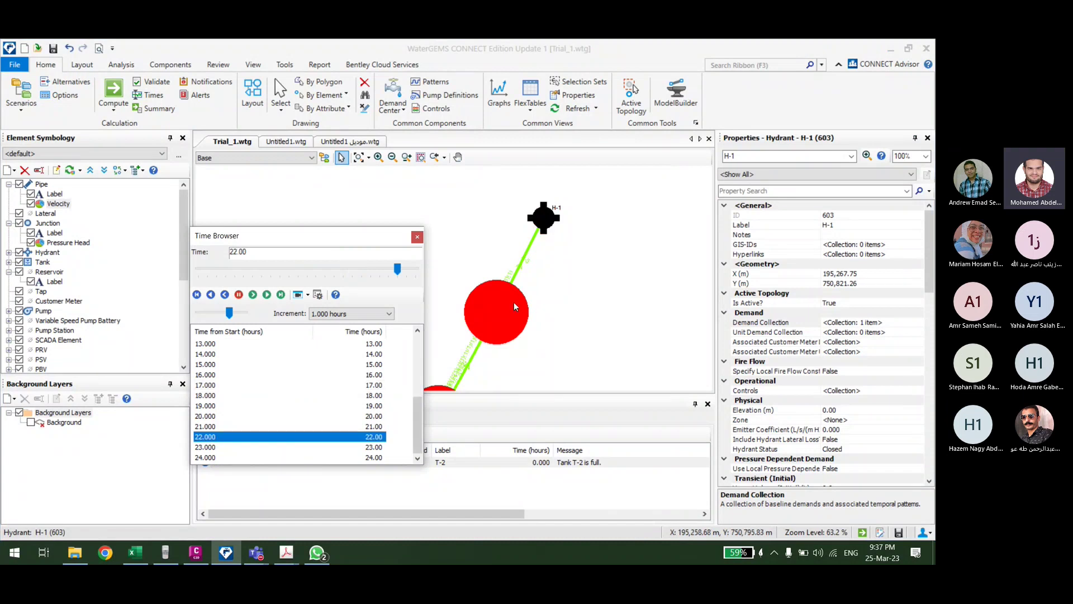
{"action": "scroll", "coordinate": [520, 259], "scroll_direction": "up", "scroll_amount": 3}
{"action": "scroll", "coordinate": [521, 259], "scroll_direction": "down", "scroll_amount": 5}
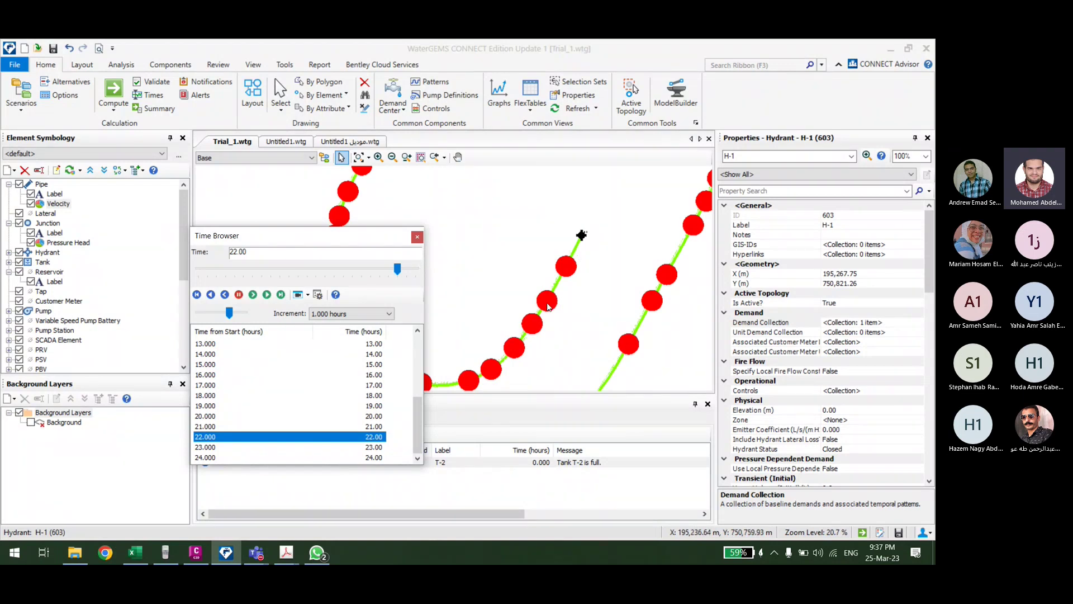
{"action": "left_click_drag", "start_coordinate": [570, 297], "coordinate": [608, 279]}
{"action": "left_click", "coordinate": [609, 268]}
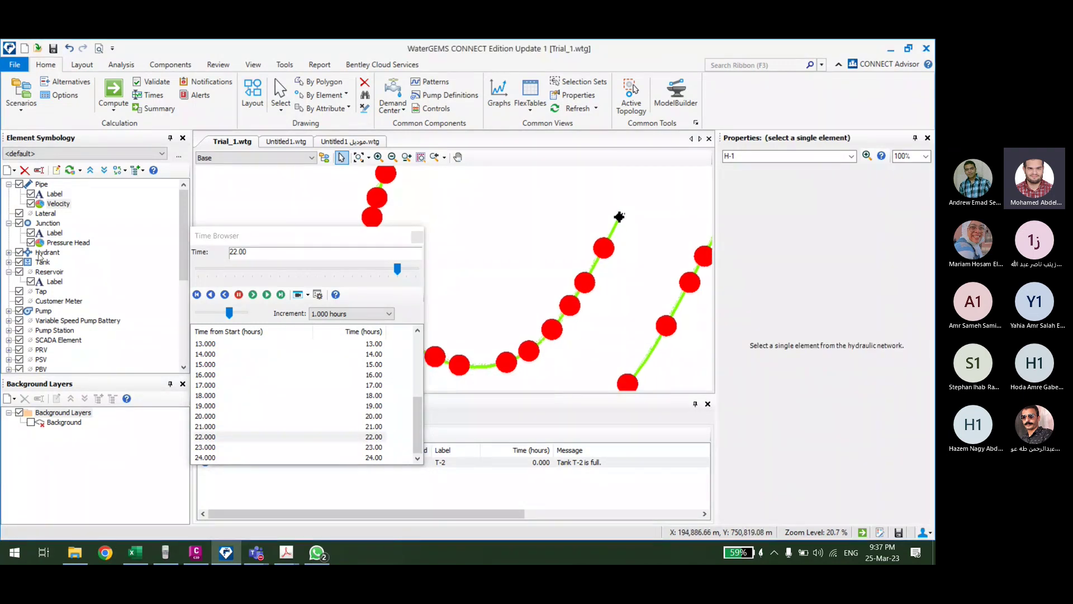
Step: Set the Symbol Size Multiplier of the Junction element symbology to 3
{"action": "left_click", "coordinate": [43, 225]}
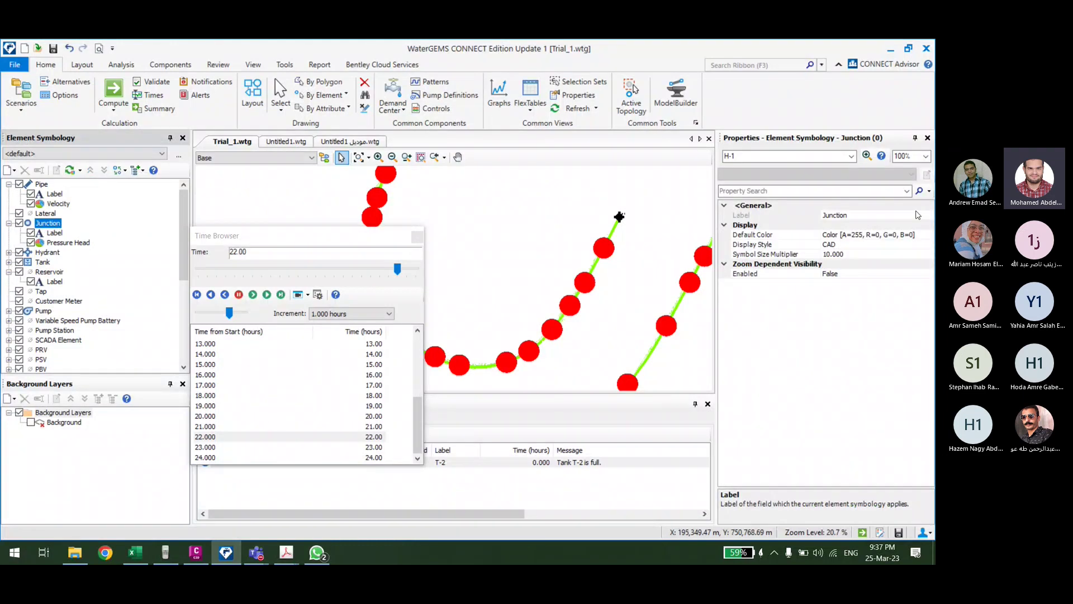
{"action": "left_click", "coordinate": [851, 259]}
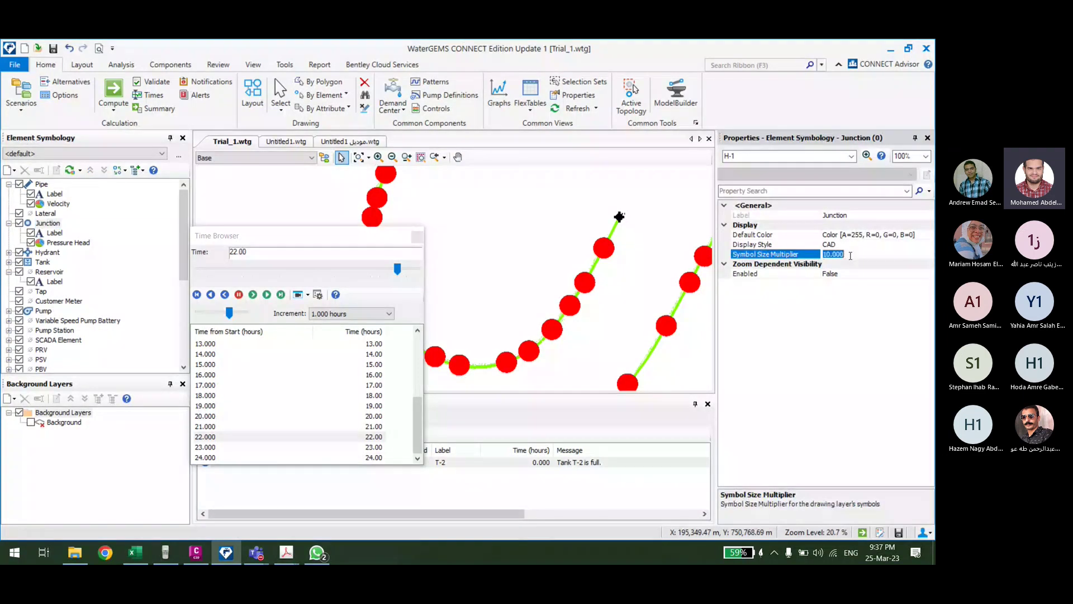
{"action": "type", "text": "2"}
{"action": "key", "text": "BackSpace"}
{"action": "type", "text": "3"}
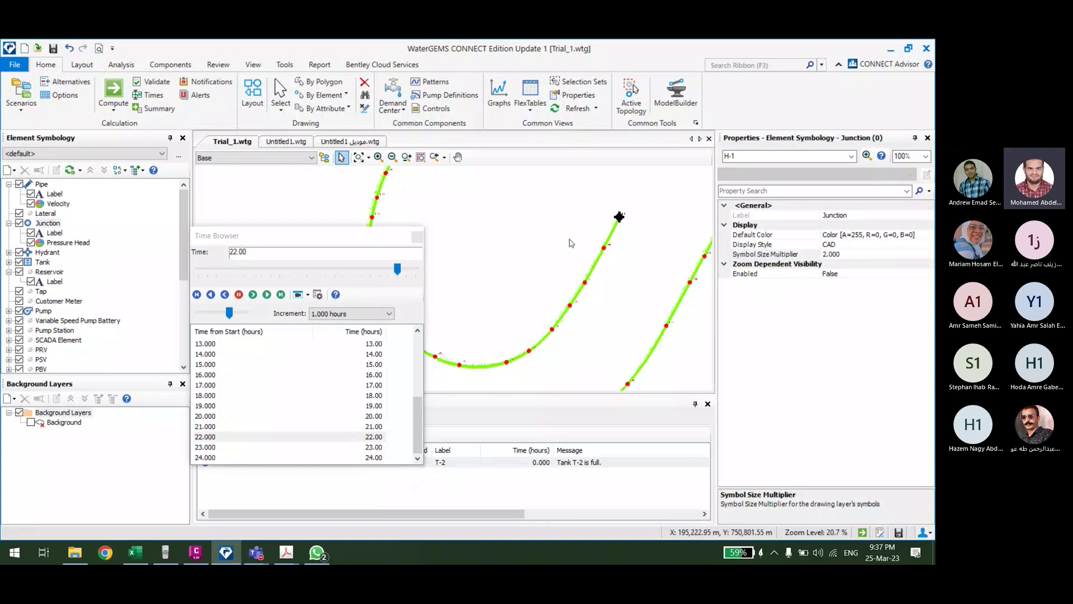
{"action": "left_click", "coordinate": [570, 236]}
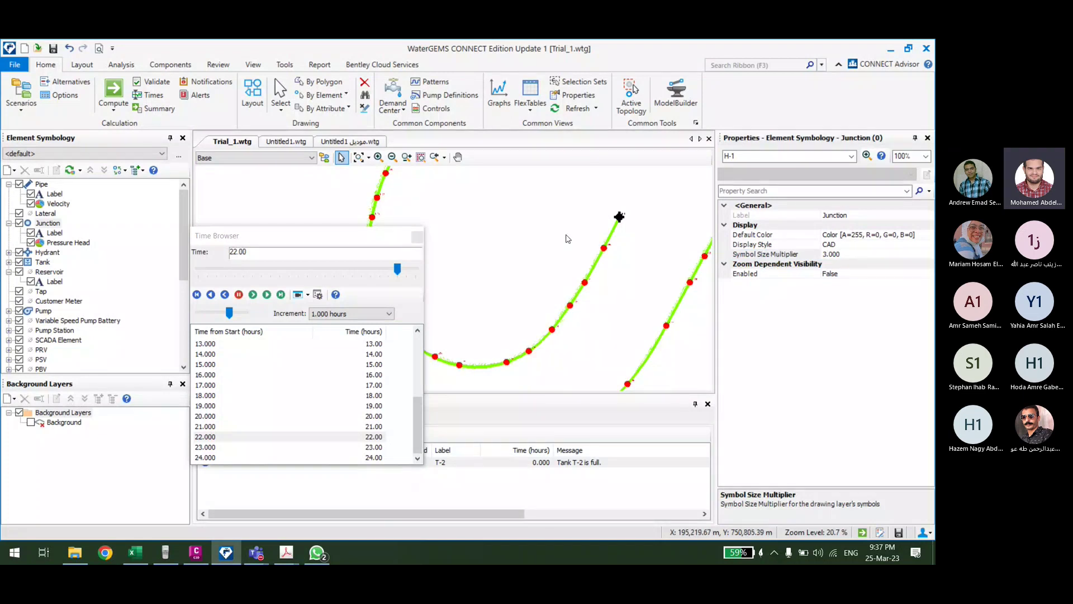
Step: Display the 17.00-hour results and examine the pipe velocities around pump PMP-1, pipe P-4 and the adjoining main
{"action": "left_click_drag", "start_coordinate": [559, 278], "coordinate": [593, 240]}
{"action": "left_click", "coordinate": [417, 236]}
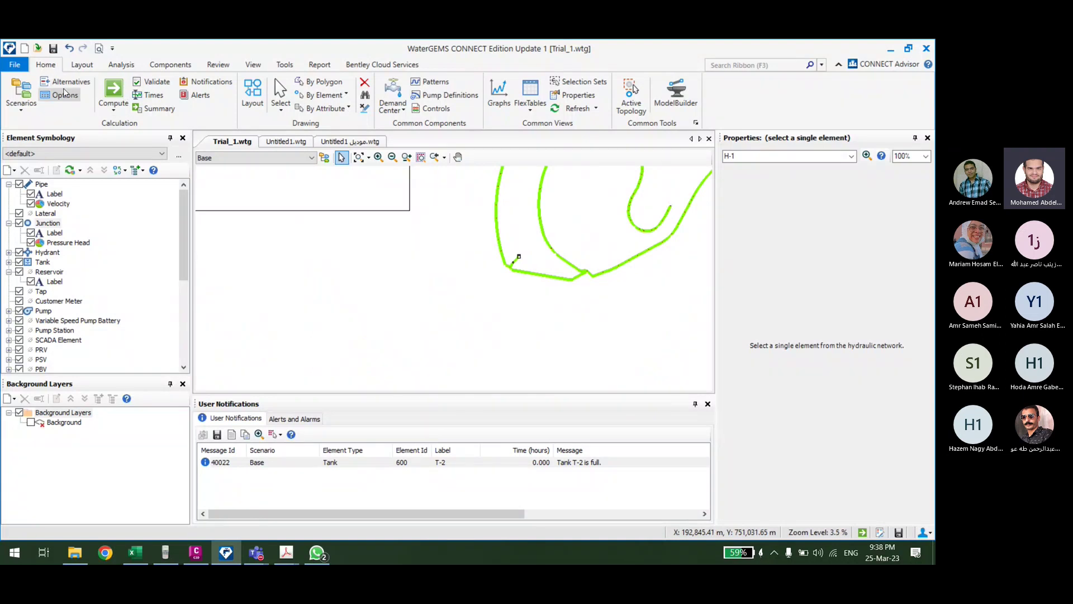
{"action": "left_click", "coordinate": [148, 96]}
{"action": "scroll", "coordinate": [256, 400], "scroll_direction": "up", "scroll_amount": 2}
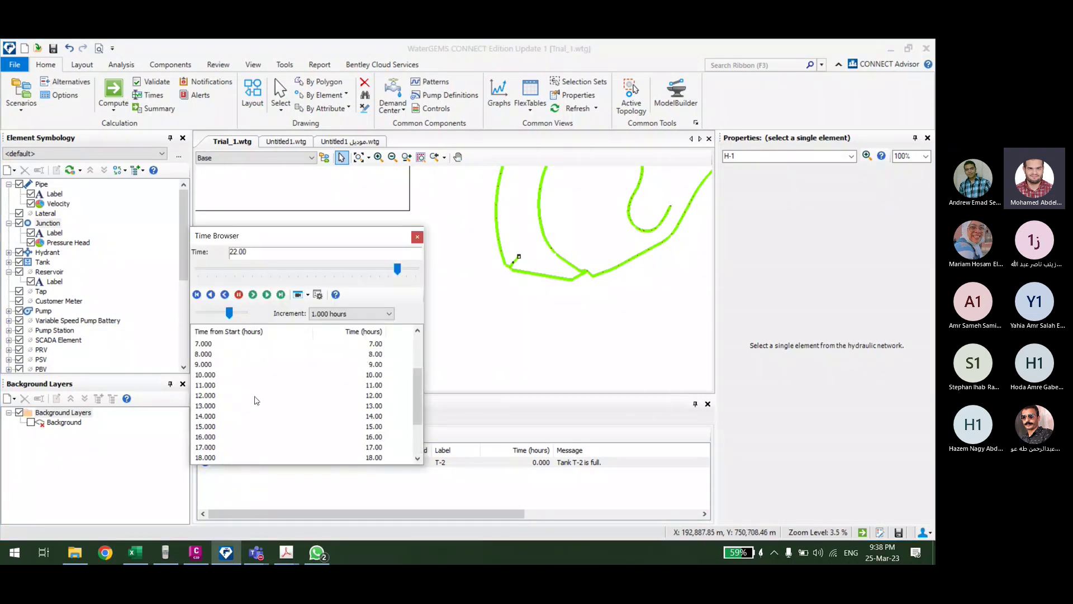
{"action": "scroll", "coordinate": [256, 402], "scroll_direction": "down", "scroll_amount": 2}
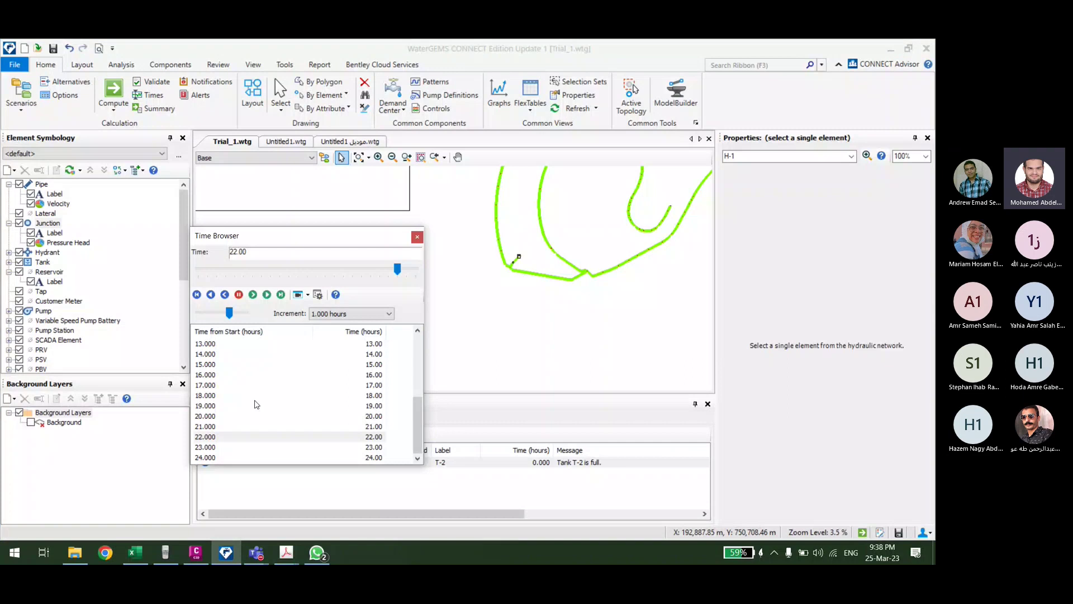
{"action": "left_click", "coordinate": [211, 384]}
{"action": "scroll", "coordinate": [603, 320], "scroll_direction": "down", "scroll_amount": 2}
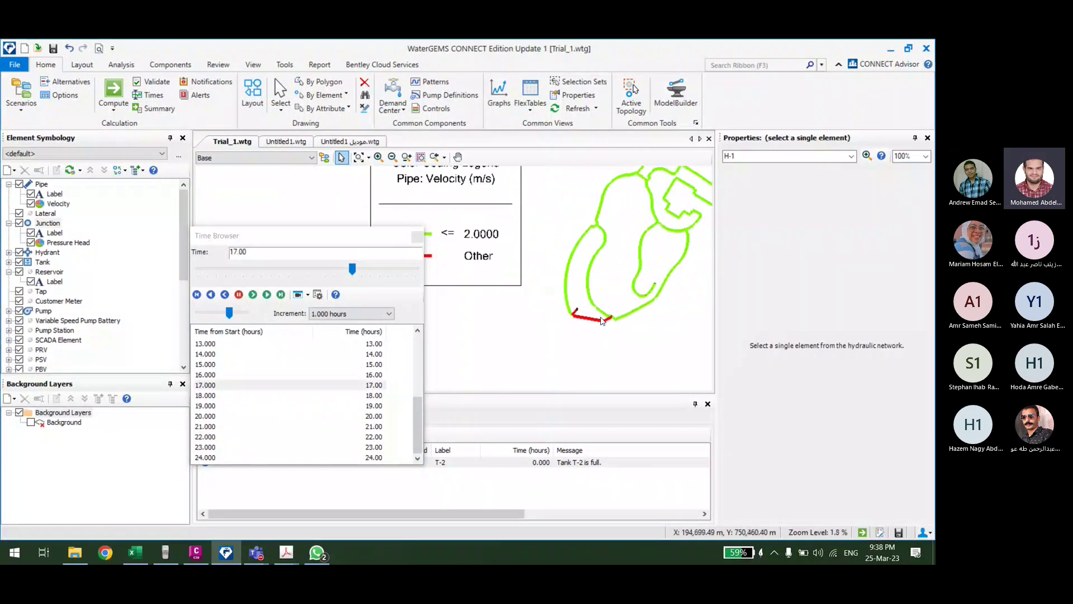
{"action": "scroll", "coordinate": [603, 320], "scroll_direction": "up", "scroll_amount": 4}
{"action": "scroll", "coordinate": [566, 280], "scroll_direction": "up", "scroll_amount": 5}
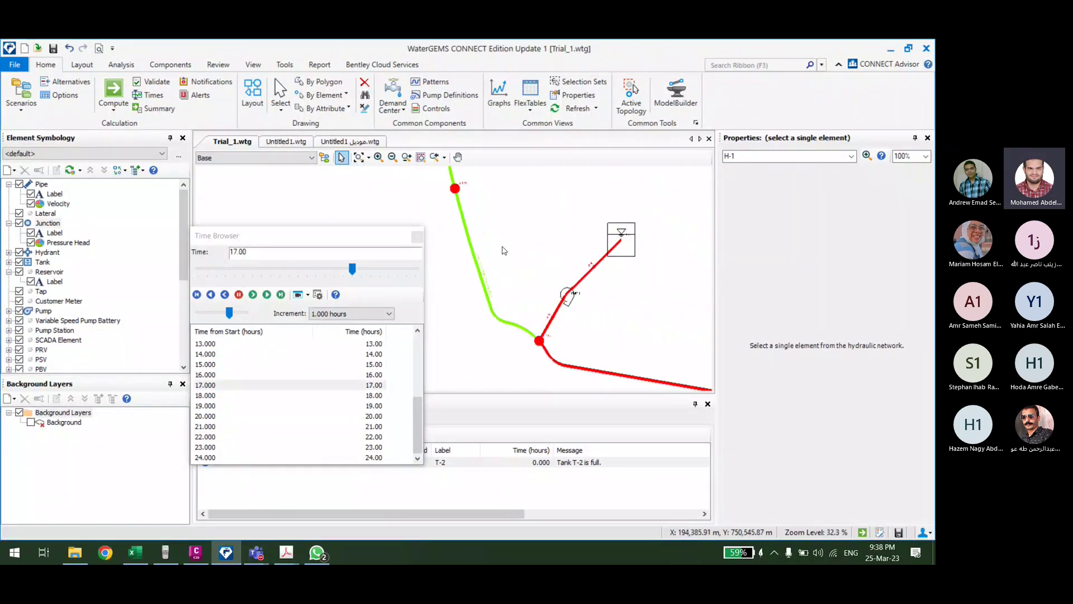
{"action": "scroll", "coordinate": [503, 250], "scroll_direction": "up", "scroll_amount": 5}
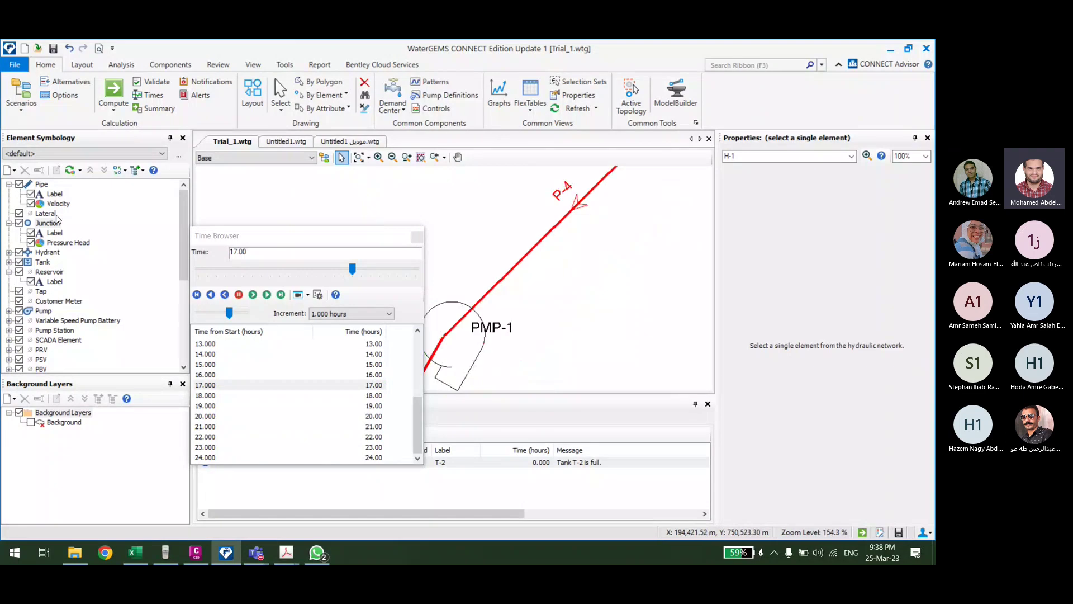
Step: Add a new annotation to the Pipe element symbology using the Velocity (Maximum) field
{"action": "right_click", "coordinate": [45, 187]}
{"action": "mouse_move", "coordinate": [95, 188]}
{"action": "left_click", "coordinate": [191, 189]}
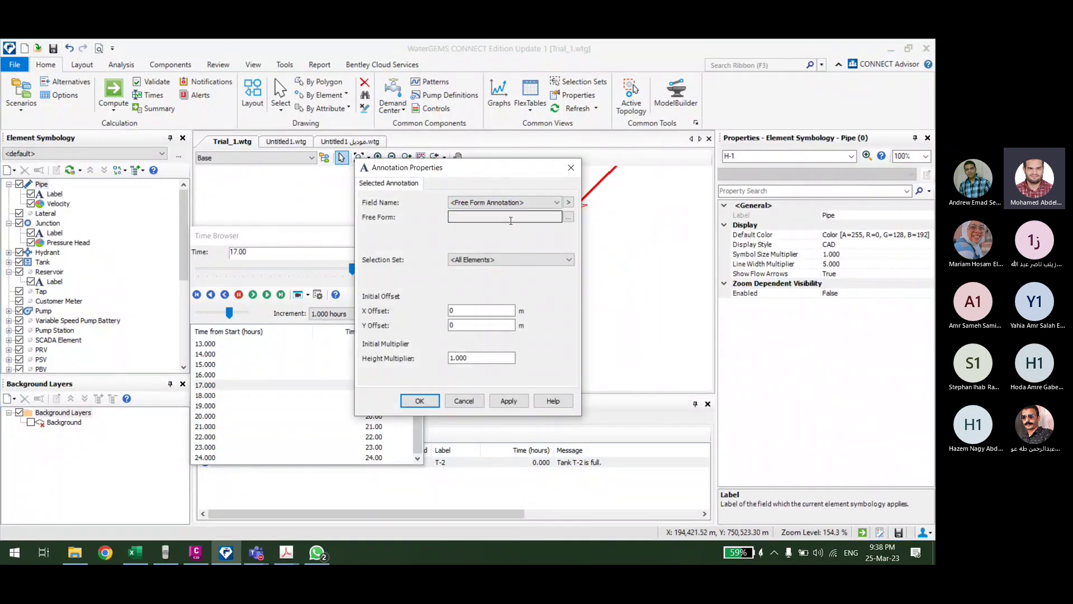
{"action": "left_click", "coordinate": [492, 205]}
{"action": "key", "text": "v"}
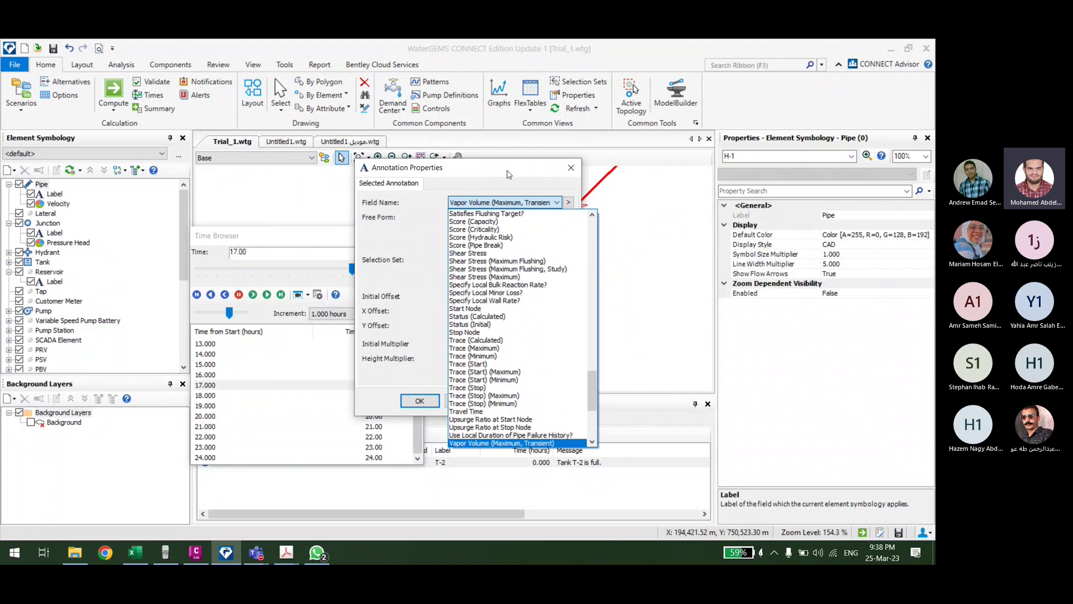
{"action": "key", "text": "Down"}
{"action": "key", "text": "Down"}
{"action": "key", "text": "Down"}
{"action": "key", "text": "Down"}
{"action": "key", "text": "Down"}
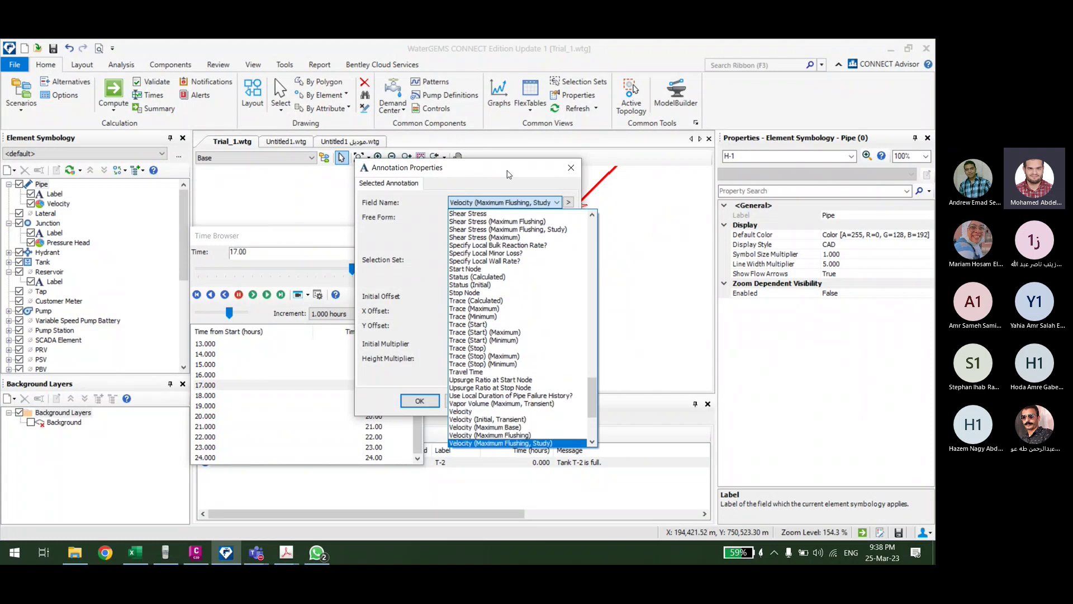
{"action": "scroll", "coordinate": [548, 326], "scroll_direction": "down", "scroll_amount": 2}
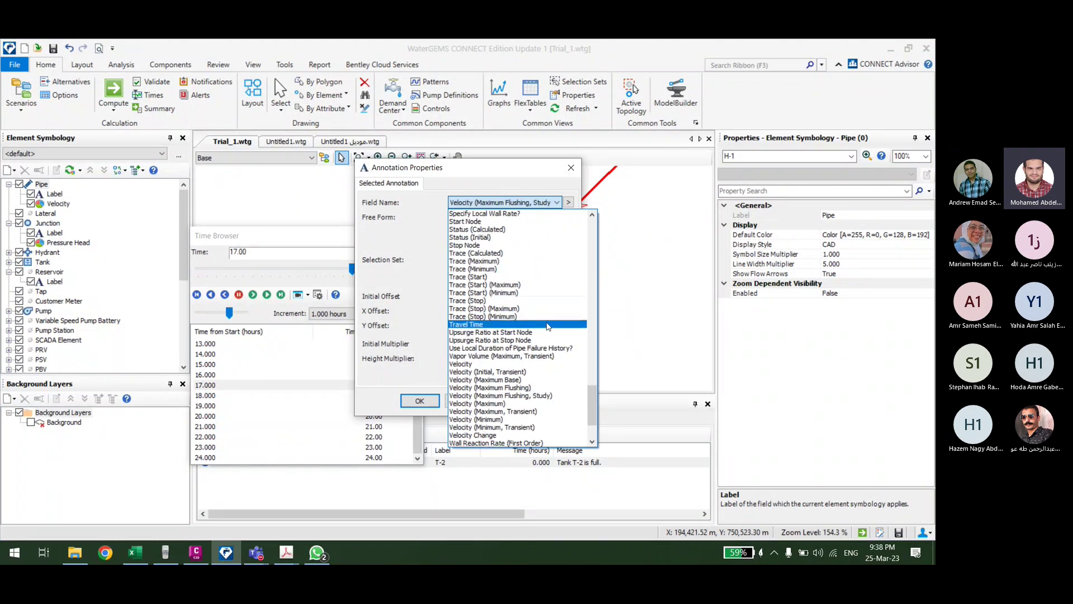
{"action": "left_click", "coordinate": [477, 403]}
Step: Give the maximum-velocity annotation the prefix "v=" and a Y offset of -3 m, and apply it to the pipes
{"action": "left_click", "coordinate": [507, 217]}
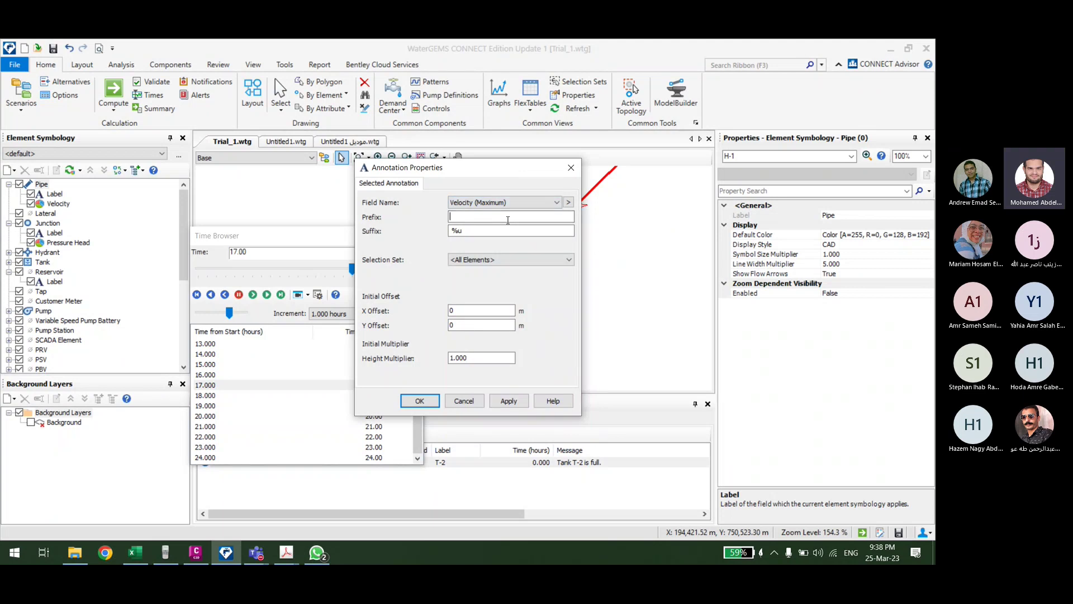
{"action": "type", "text": "v="}
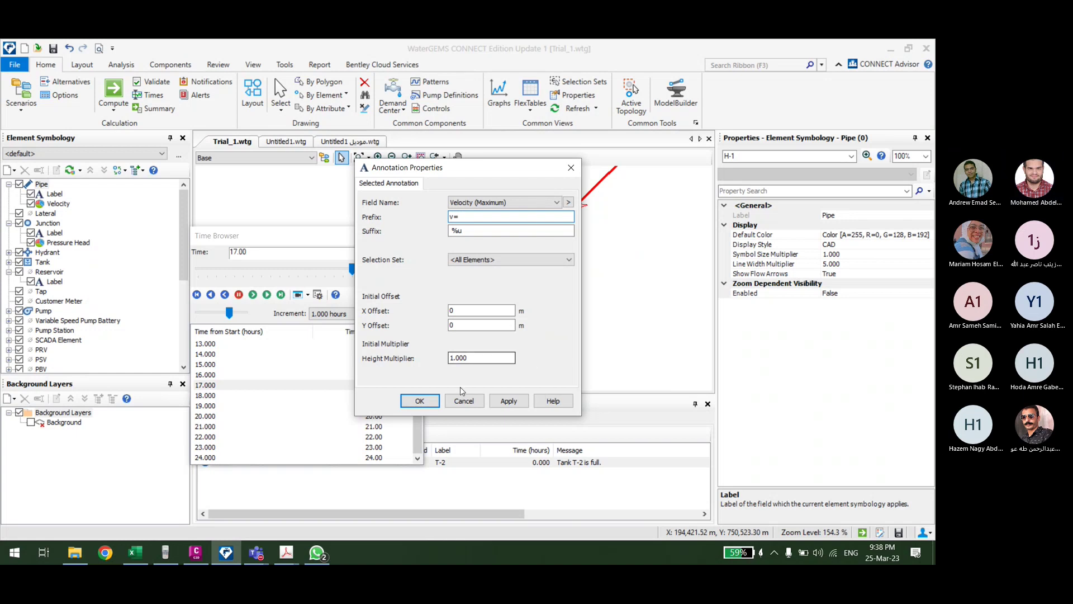
{"action": "double_click", "coordinate": [475, 325]}
{"action": "type", "text": "-3"}
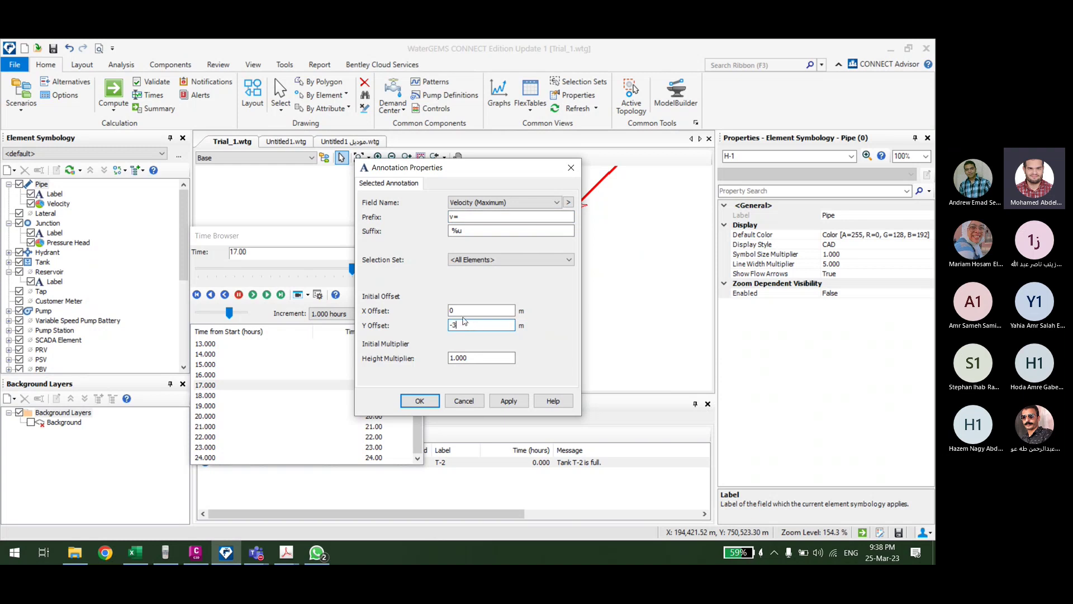
{"action": "left_click_drag", "start_coordinate": [484, 176], "coordinate": [226, 169]}
{"action": "left_click", "coordinate": [252, 393]}
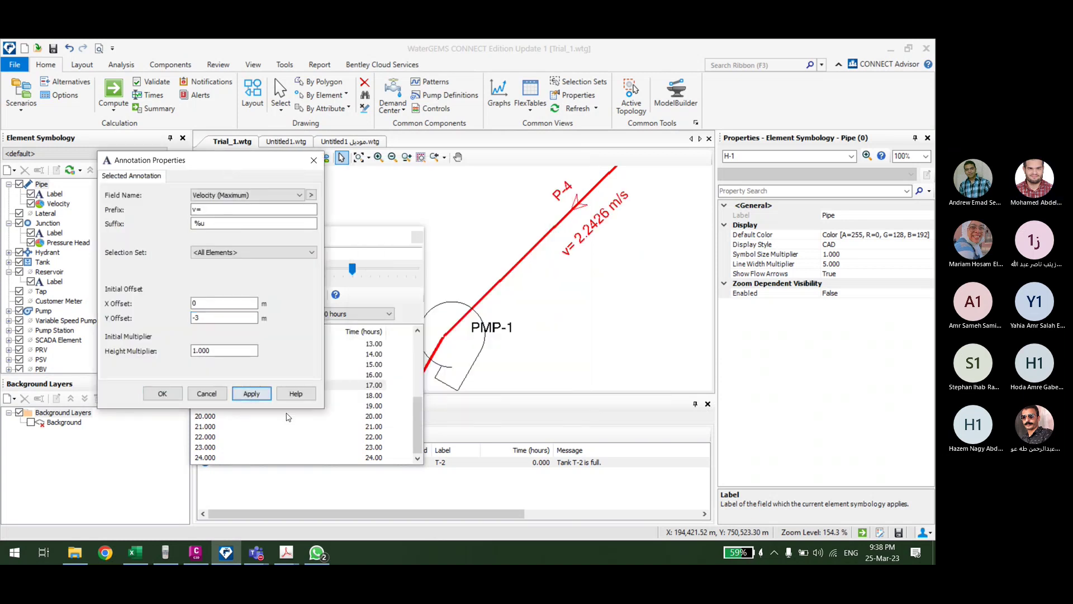
{"action": "left_click", "coordinate": [162, 395]}
Step: Examine the maximum-velocity annotations on pipes P-4 and P-3 around PMP-1 and on the main leaving J-215
{"action": "scroll", "coordinate": [528, 317], "scroll_direction": "down", "scroll_amount": 5}
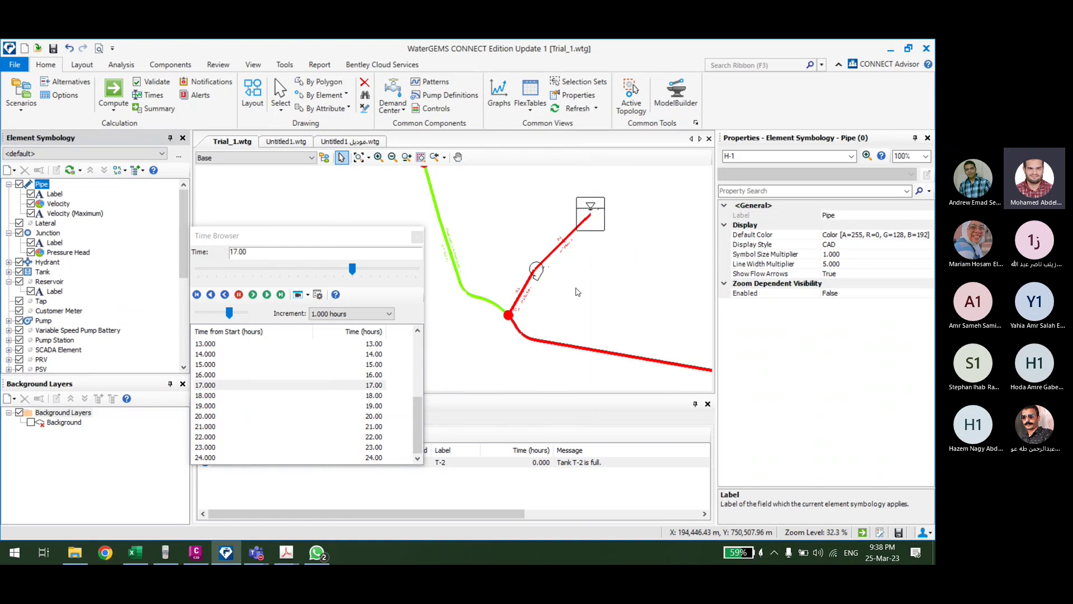
{"action": "scroll", "coordinate": [528, 317], "scroll_direction": "up", "scroll_amount": 5}
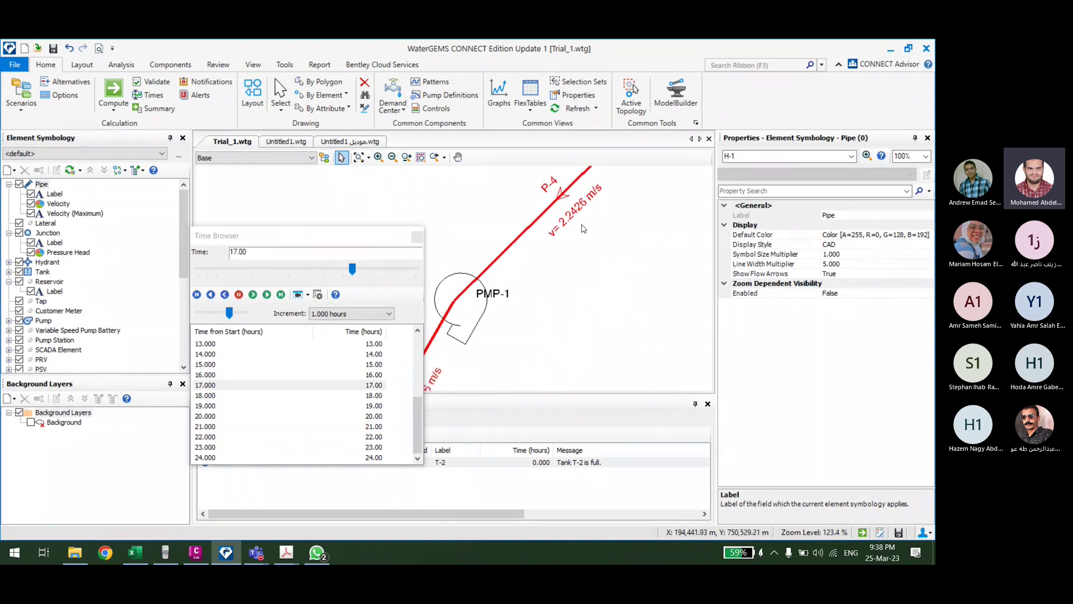
{"action": "scroll", "coordinate": [619, 220], "scroll_direction": "down", "scroll_amount": 2}
{"action": "scroll", "coordinate": [619, 220], "scroll_direction": "up", "scroll_amount": 3}
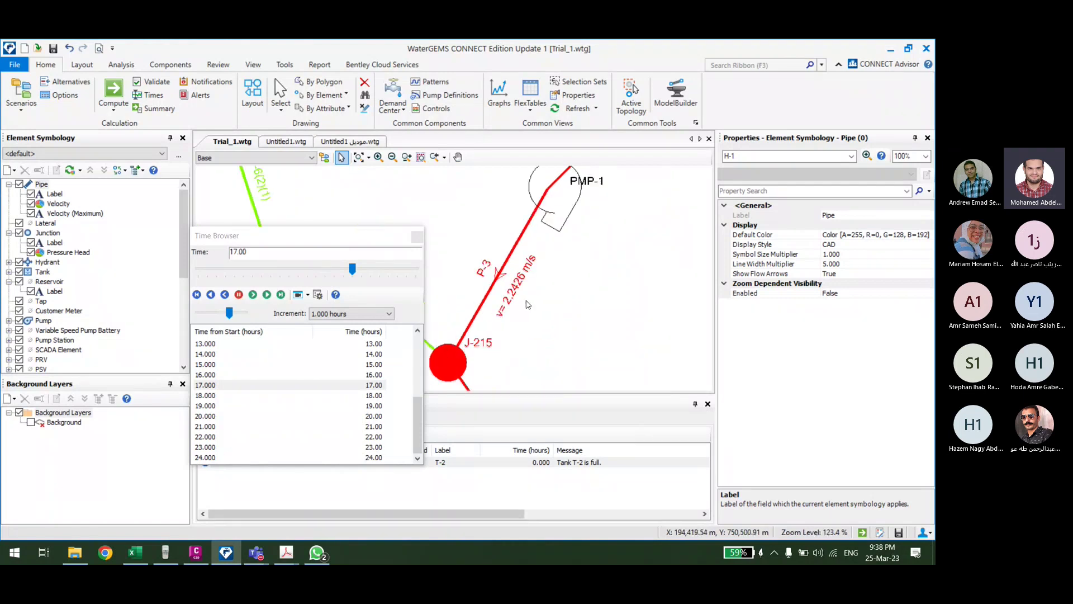
{"action": "scroll", "coordinate": [604, 196], "scroll_direction": "down", "scroll_amount": 3}
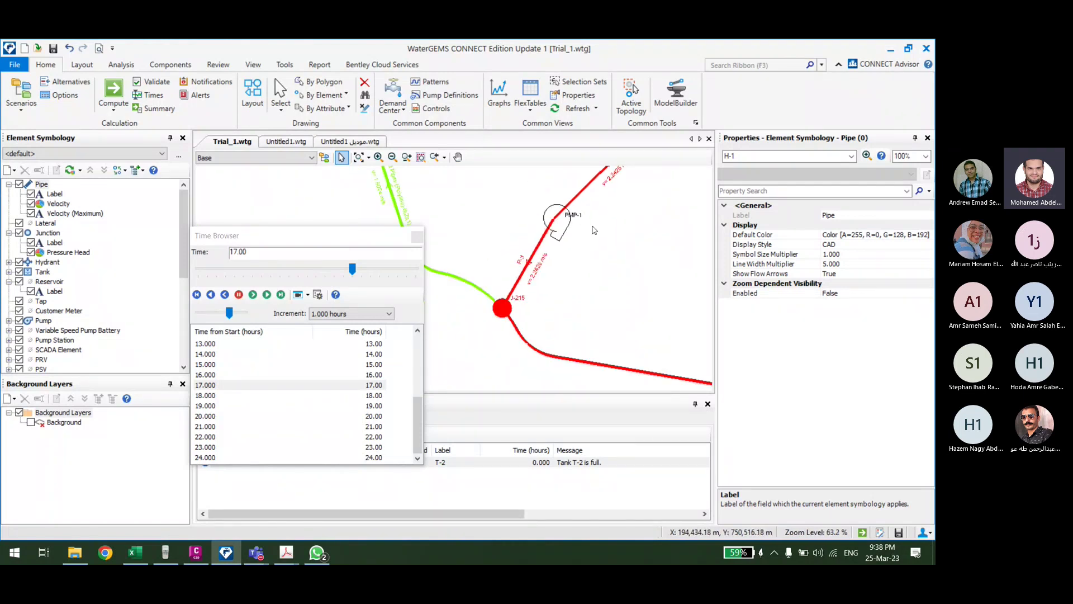
{"action": "scroll", "coordinate": [594, 230], "scroll_direction": "up", "scroll_amount": 2}
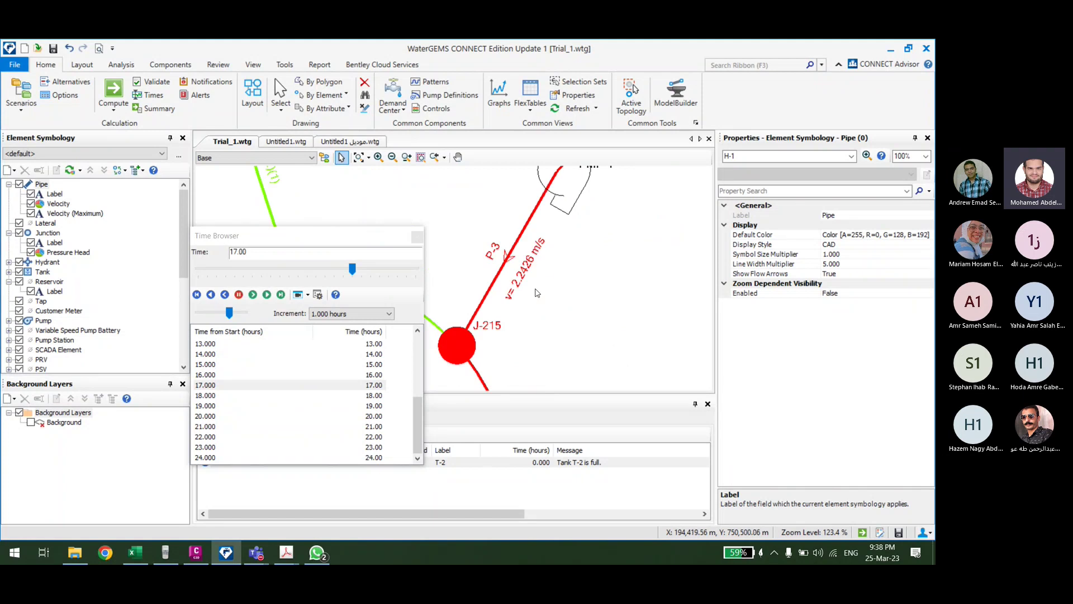
{"action": "scroll", "coordinate": [545, 246], "scroll_direction": "down", "scroll_amount": 4}
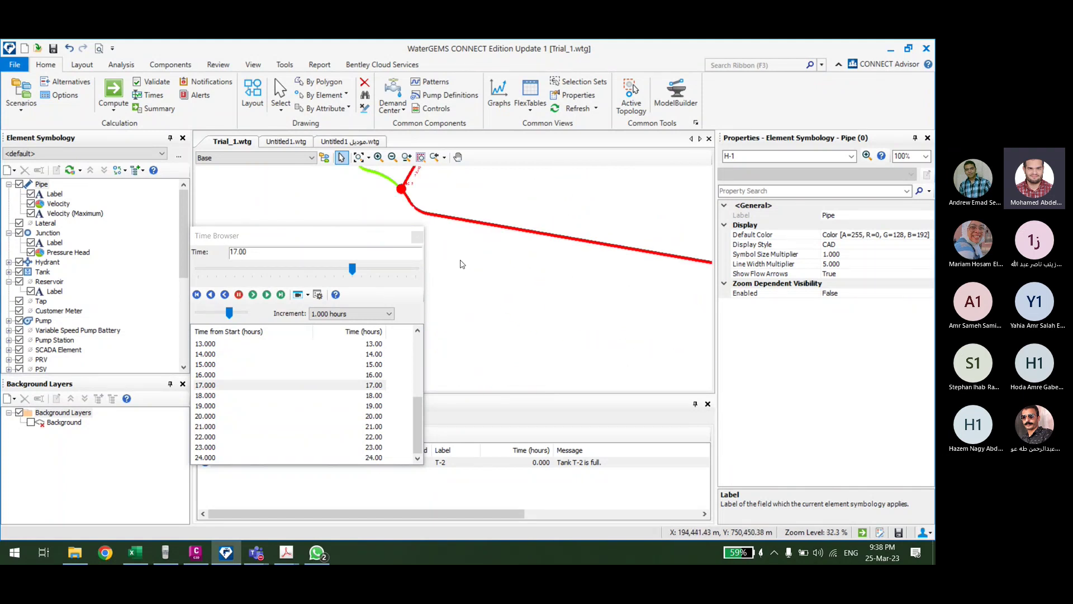
{"action": "scroll", "coordinate": [451, 246], "scroll_direction": "down", "scroll_amount": 3}
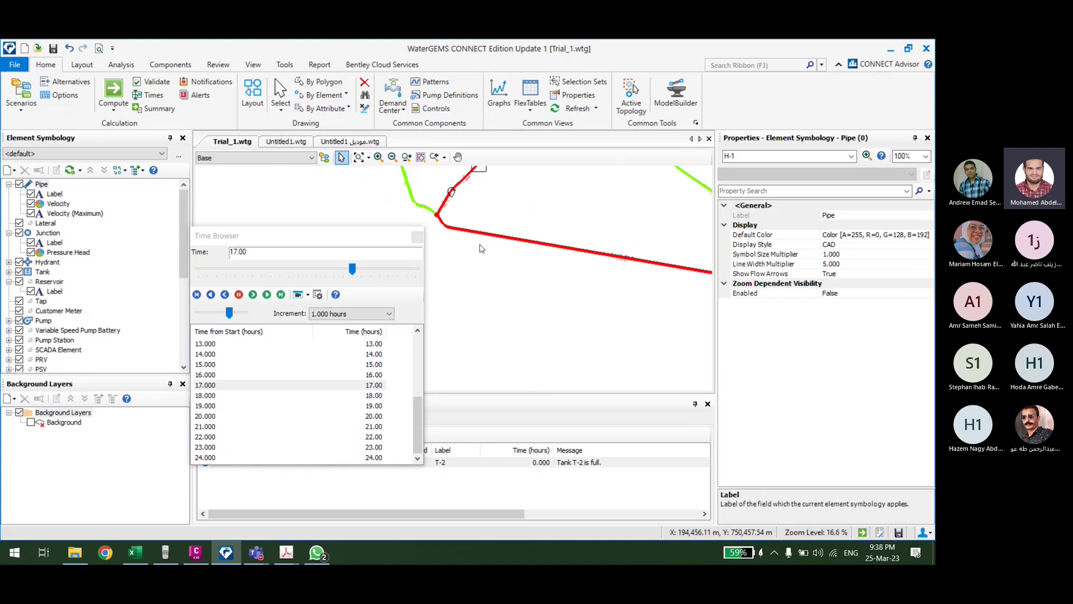
{"action": "scroll", "coordinate": [565, 285], "scroll_direction": "up", "scroll_amount": 9}
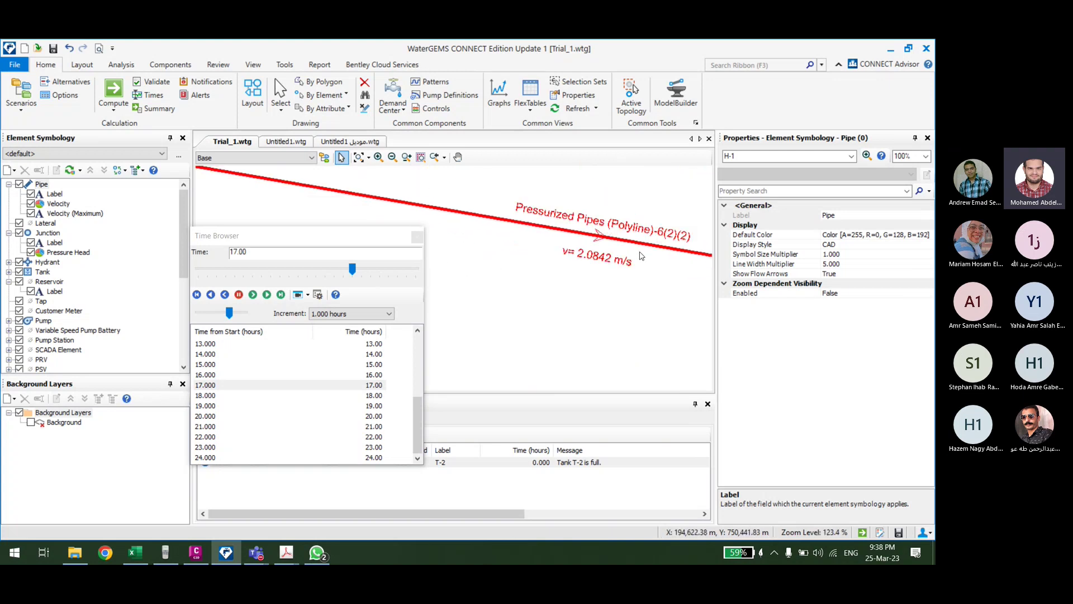
Step: Inspect the physical properties of pipe Pressurized Pipes (Polyline)-6(2)(2)
{"action": "left_click", "coordinate": [525, 285]}
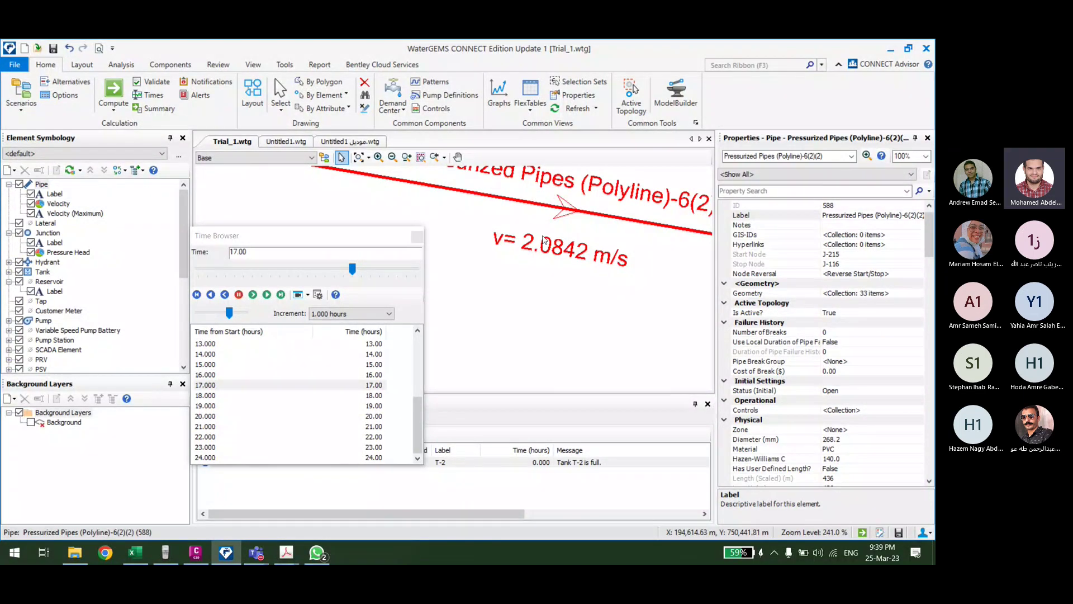
{"action": "scroll", "coordinate": [542, 239], "scroll_direction": "down", "scroll_amount": 3}
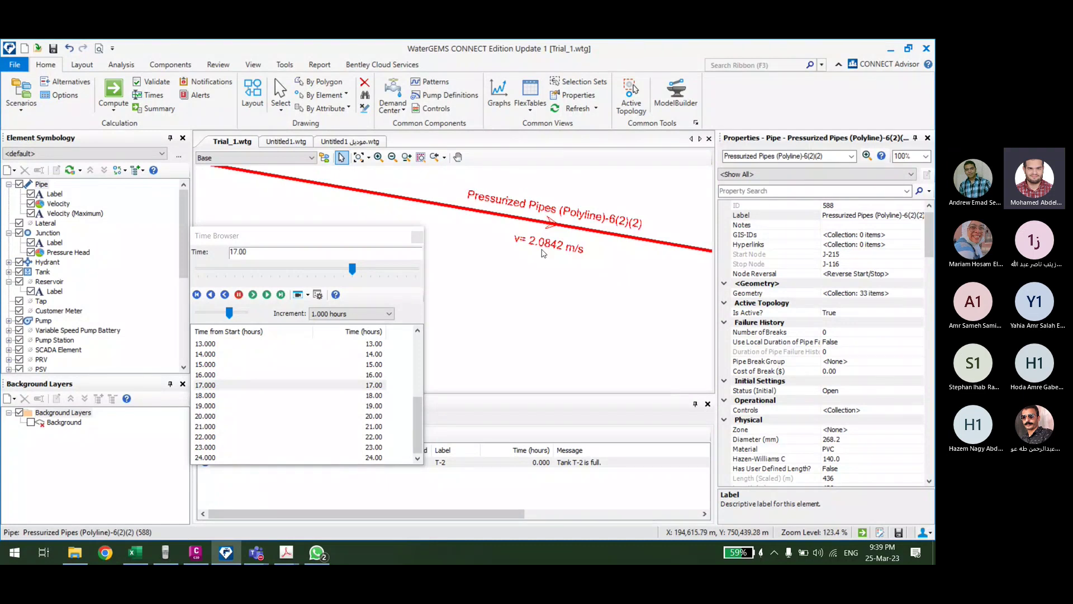
{"action": "scroll", "coordinate": [862, 385], "scroll_direction": "down", "scroll_amount": 2}
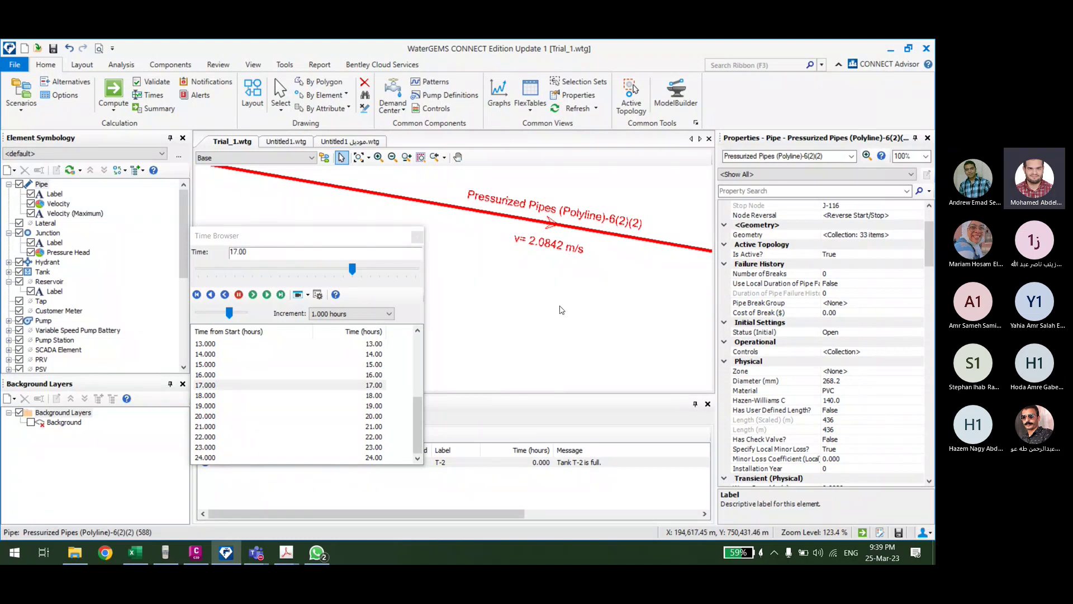
{"action": "scroll", "coordinate": [594, 239], "scroll_direction": "down", "scroll_amount": 1}
{"action": "scroll", "coordinate": [595, 239], "scroll_direction": "down", "scroll_amount": 10}
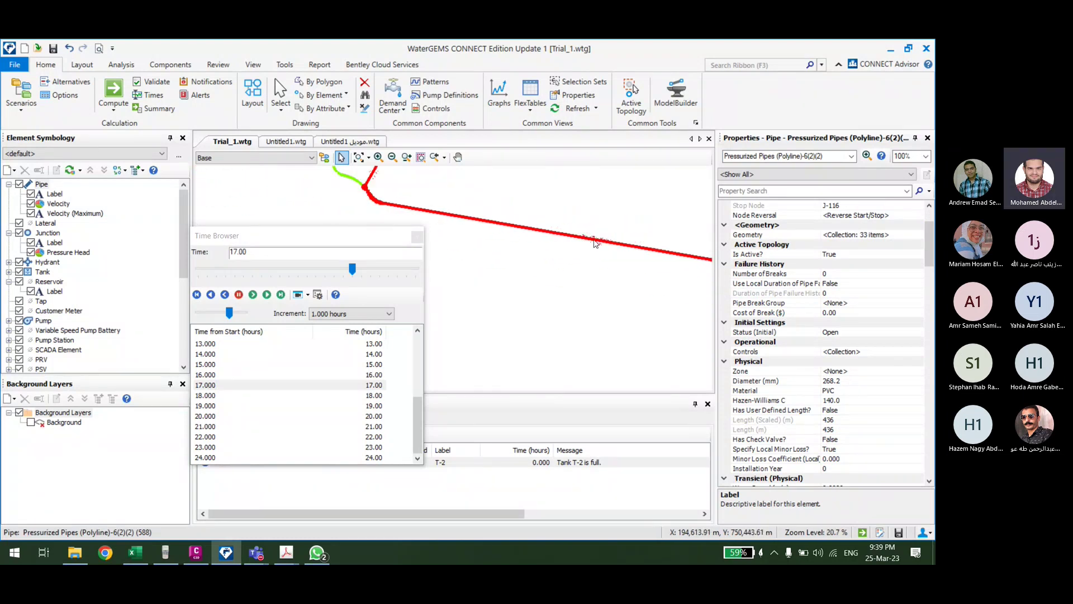
Step: Trace the red-coded pipes from pump PMP-1 along the main to where it meets the network loops
{"action": "left_click", "coordinate": [547, 341]}
{"action": "left_click_drag", "start_coordinate": [524, 307], "coordinate": [528, 327]}
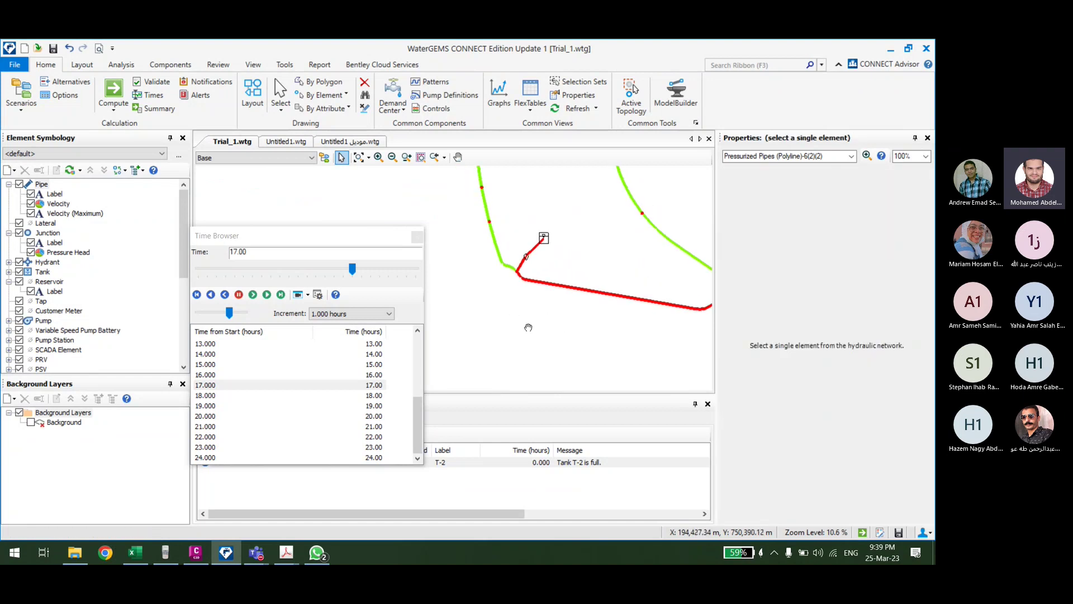
{"action": "scroll", "coordinate": [555, 305], "scroll_direction": "up", "scroll_amount": 3}
{"action": "scroll", "coordinate": [539, 261], "scroll_direction": "down", "scroll_amount": 3}
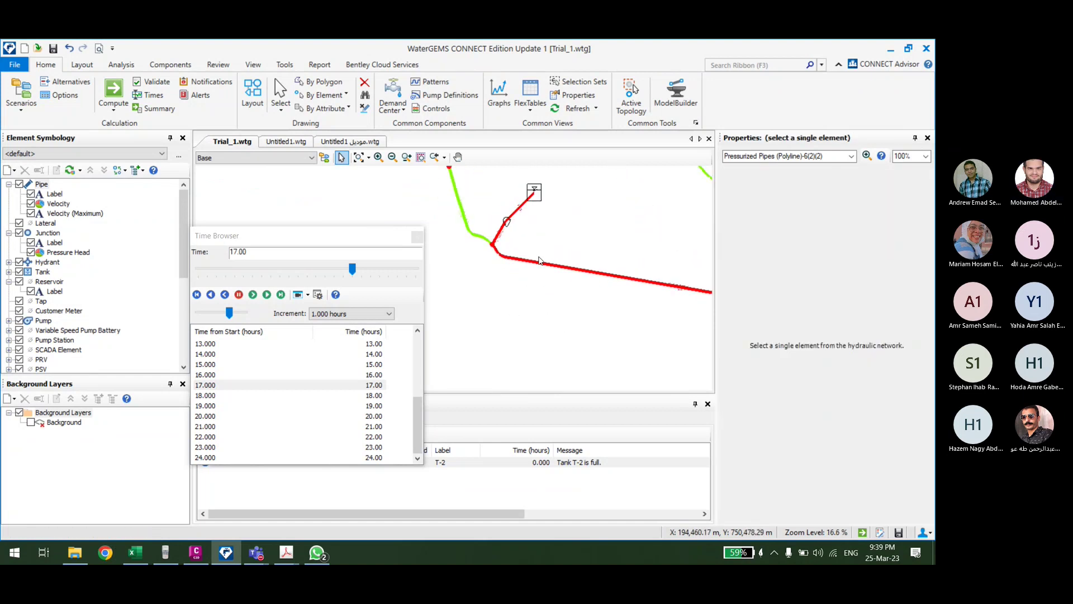
{"action": "mouse_move", "coordinate": [583, 305]}
{"action": "left_mouse_down"}
{"action": "mouse_move", "coordinate": [611, 321]}
{"action": "mouse_move", "coordinate": [578, 307]}
{"action": "mouse_move", "coordinate": [531, 324]}
{"action": "left_mouse_up"}
{"action": "scroll", "coordinate": [533, 280], "scroll_direction": "down", "scroll_amount": 3}
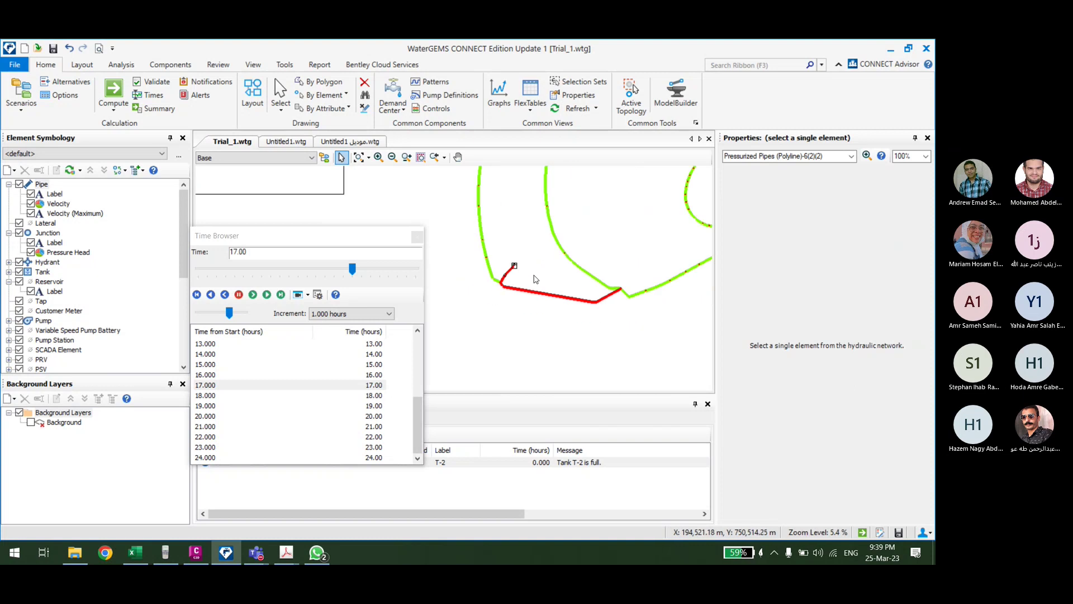
{"action": "scroll", "coordinate": [516, 283], "scroll_direction": "up", "scroll_amount": 2}
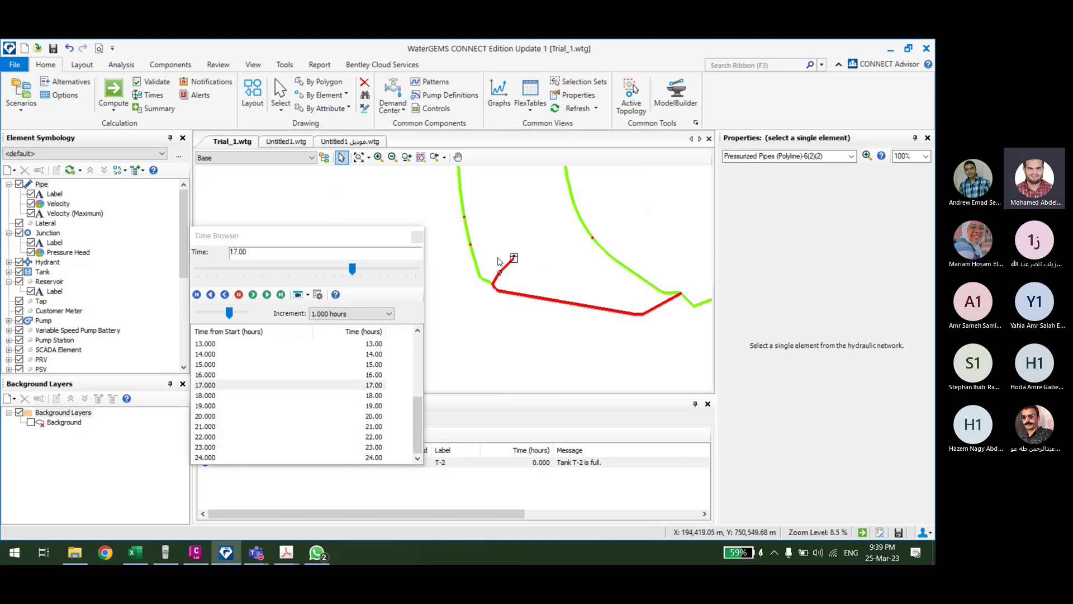
{"action": "scroll", "coordinate": [498, 302], "scroll_direction": "up", "scroll_amount": 1}
{"action": "scroll", "coordinate": [525, 262], "scroll_direction": "up", "scroll_amount": 1}
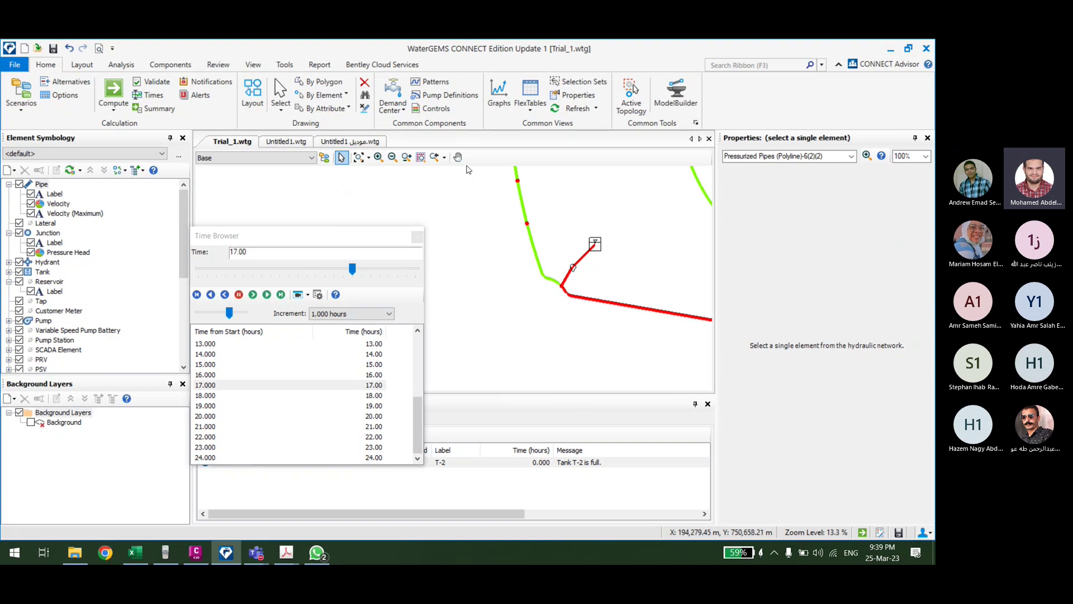
Step: Open the Junction FlexTable for the 17.000-hour results and review the junctions' pressure columns
{"action": "left_click", "coordinate": [527, 113]}
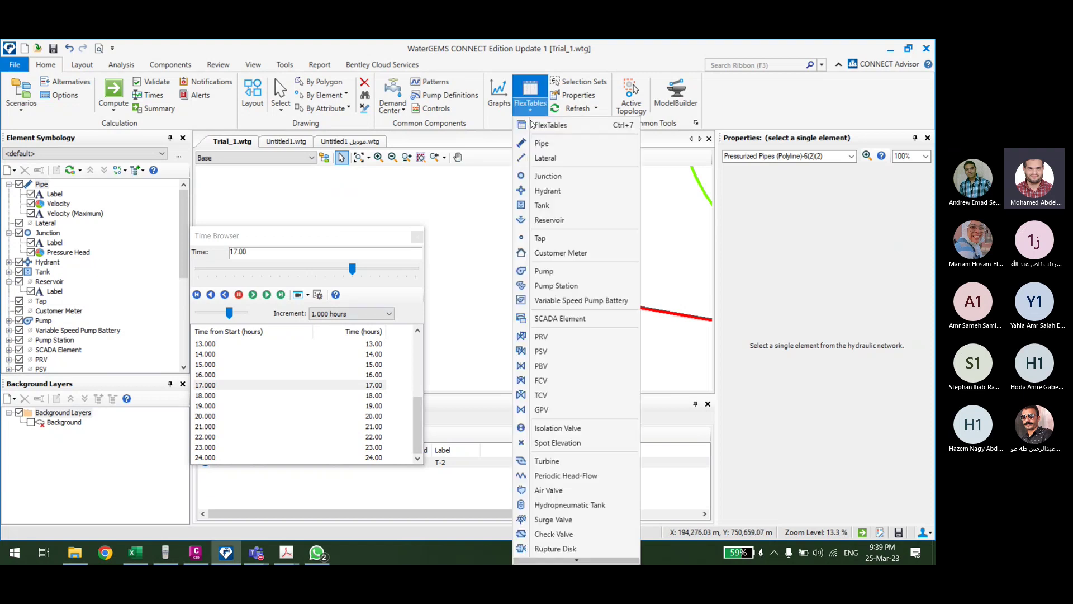
{"action": "left_click", "coordinate": [568, 179]}
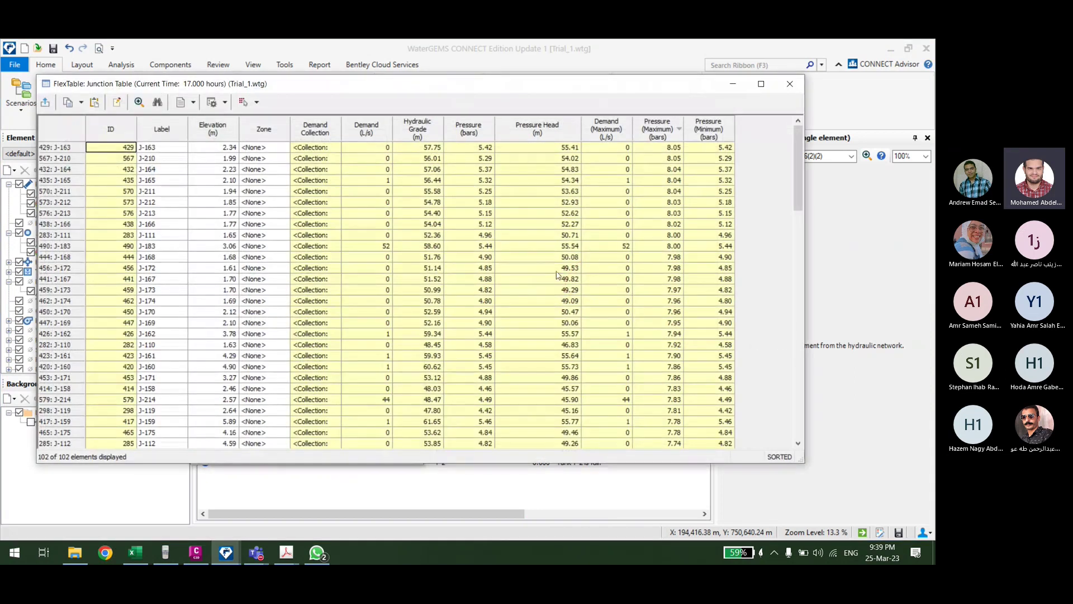
{"action": "right_click", "coordinate": [547, 124]}
{"action": "left_click", "coordinate": [462, 120]}
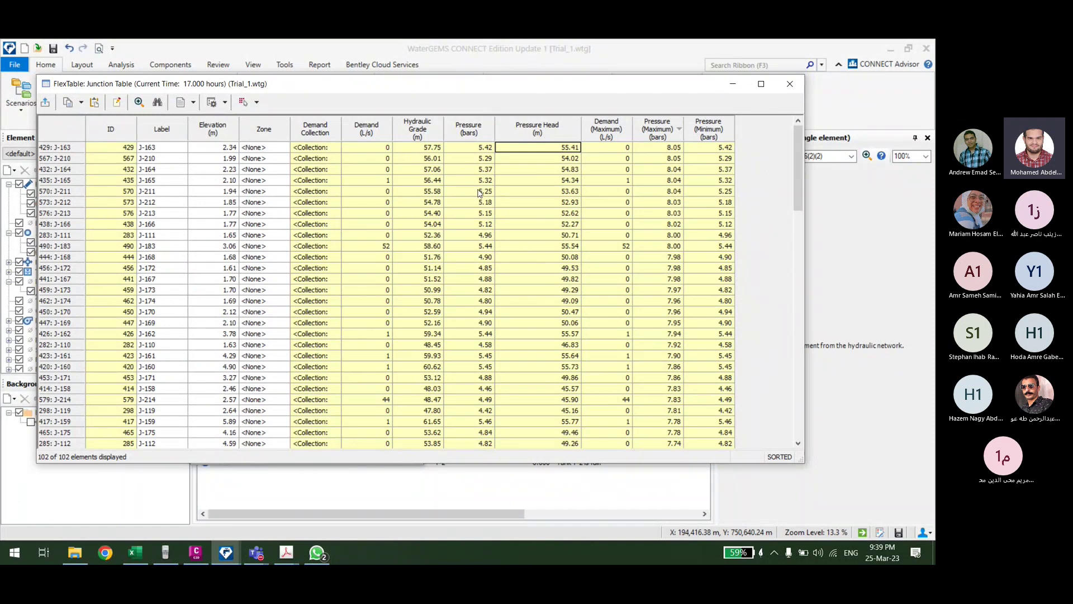
{"action": "scroll", "coordinate": [479, 192], "scroll_direction": "down", "scroll_amount": 1}
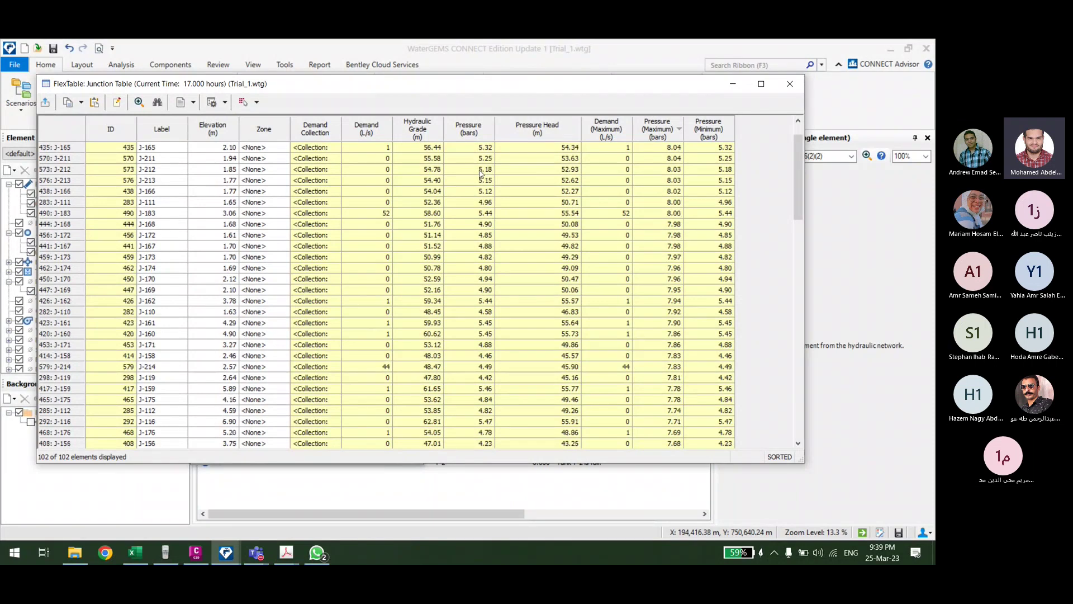
{"action": "scroll", "coordinate": [479, 173], "scroll_direction": "down", "scroll_amount": 20}
{"action": "scroll", "coordinate": [474, 229], "scroll_direction": "up", "scroll_amount": 20}
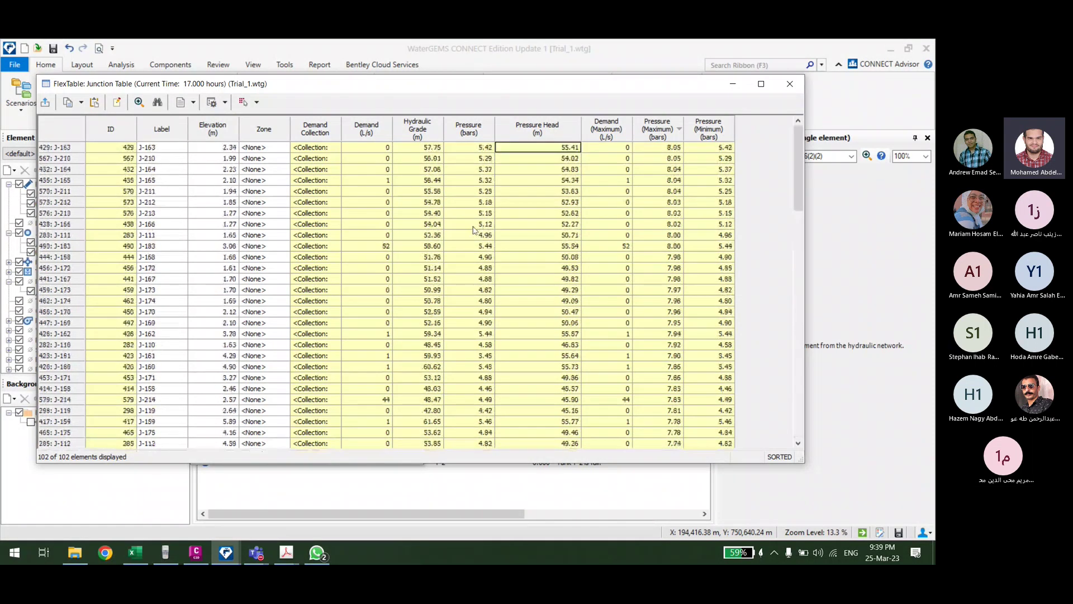
Step: Sort the junction table by Pressure (bars) in ascending order and select the row of junction J-114
{"action": "right_click", "coordinate": [477, 134]}
{"action": "mouse_move", "coordinate": [511, 179]}
{"action": "left_click", "coordinate": [640, 182]}
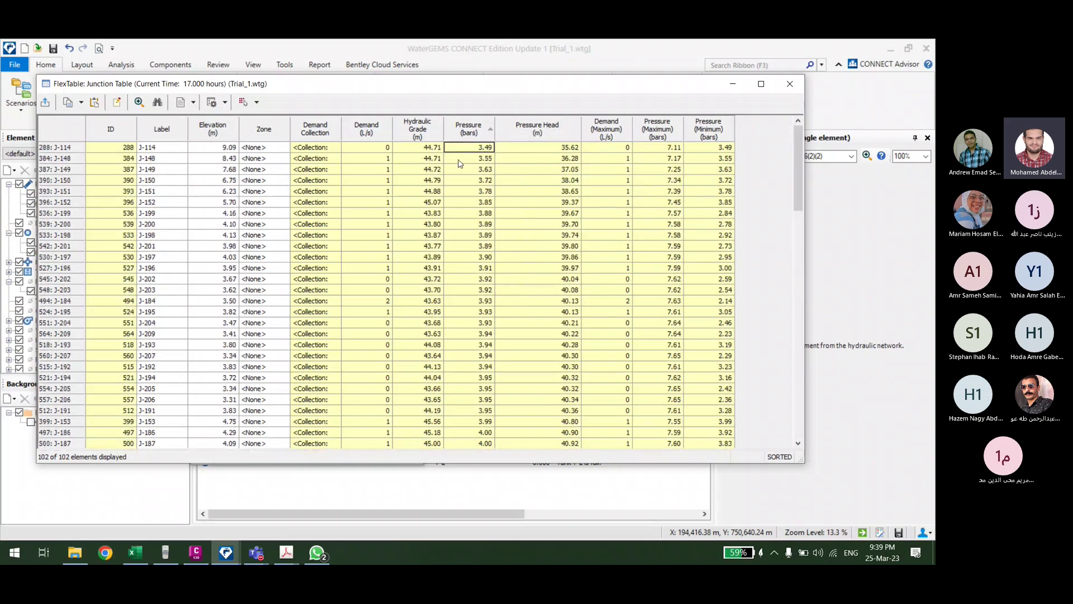
{"action": "left_click", "coordinate": [66, 147]}
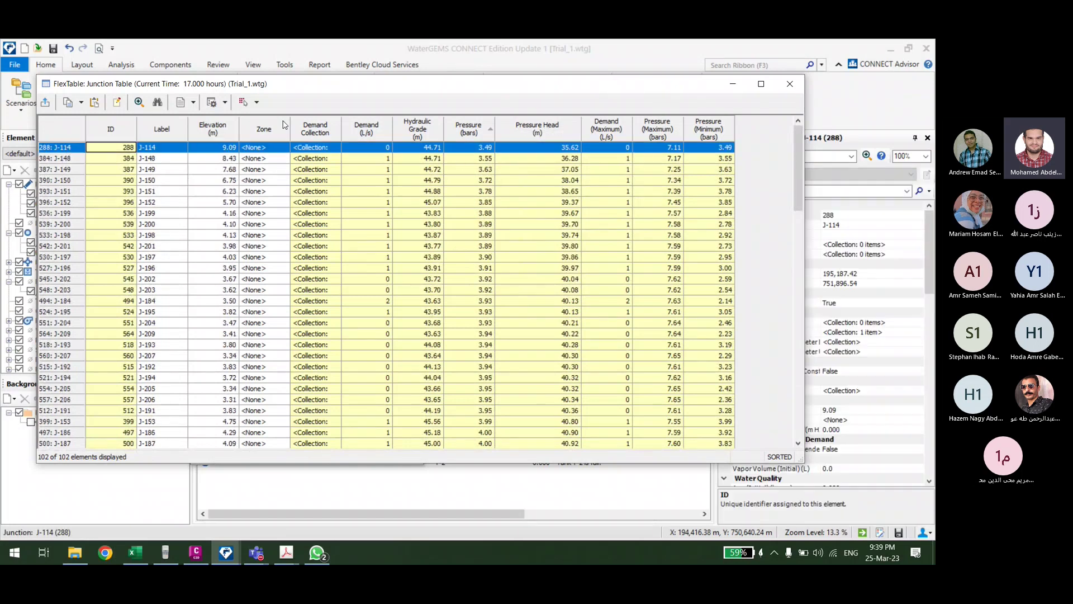
Step: Move the junction table clear of the drawing, turn off the Junction Pressure Head color coding, and locate J-114 in the network
{"action": "left_click_drag", "start_coordinate": [457, 87], "coordinate": [413, 356]}
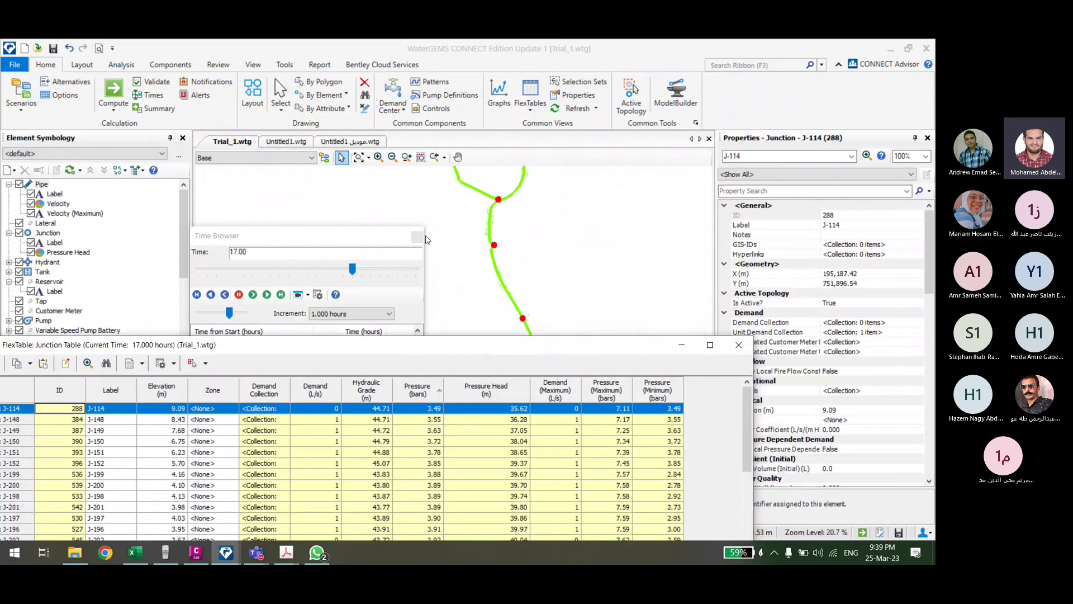
{"action": "left_click", "coordinate": [31, 252]}
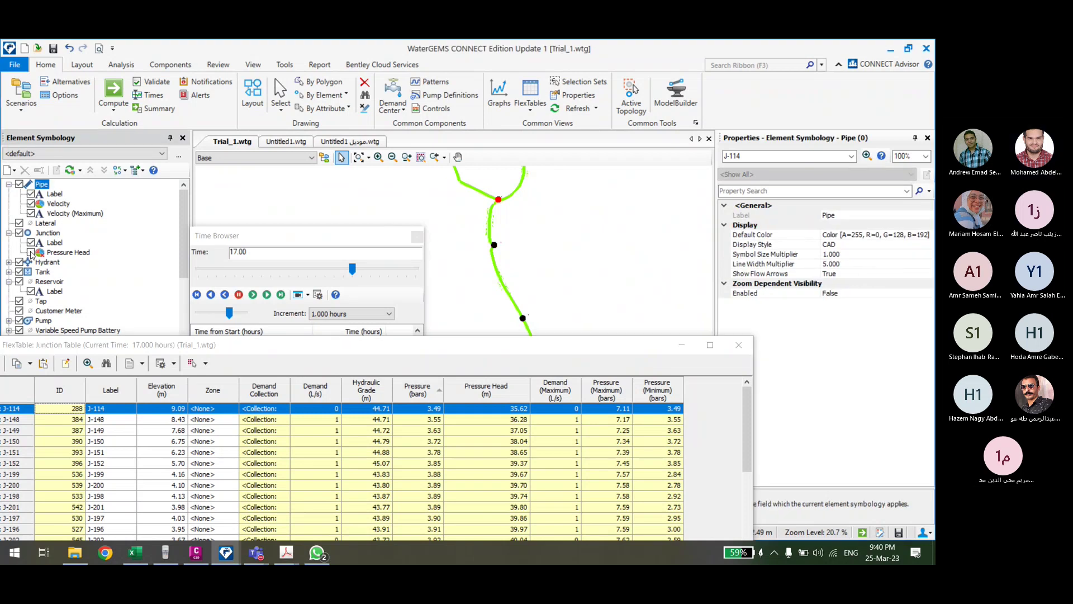
{"action": "scroll", "coordinate": [528, 237], "scroll_direction": "down", "scroll_amount": 5}
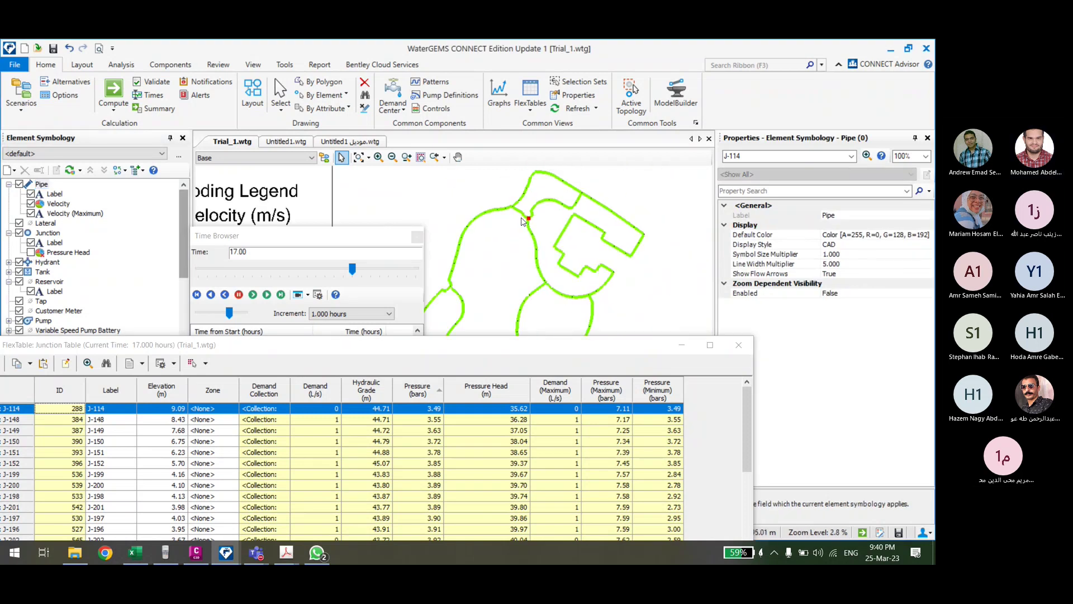
{"action": "scroll", "coordinate": [527, 238], "scroll_direction": "up", "scroll_amount": 2}
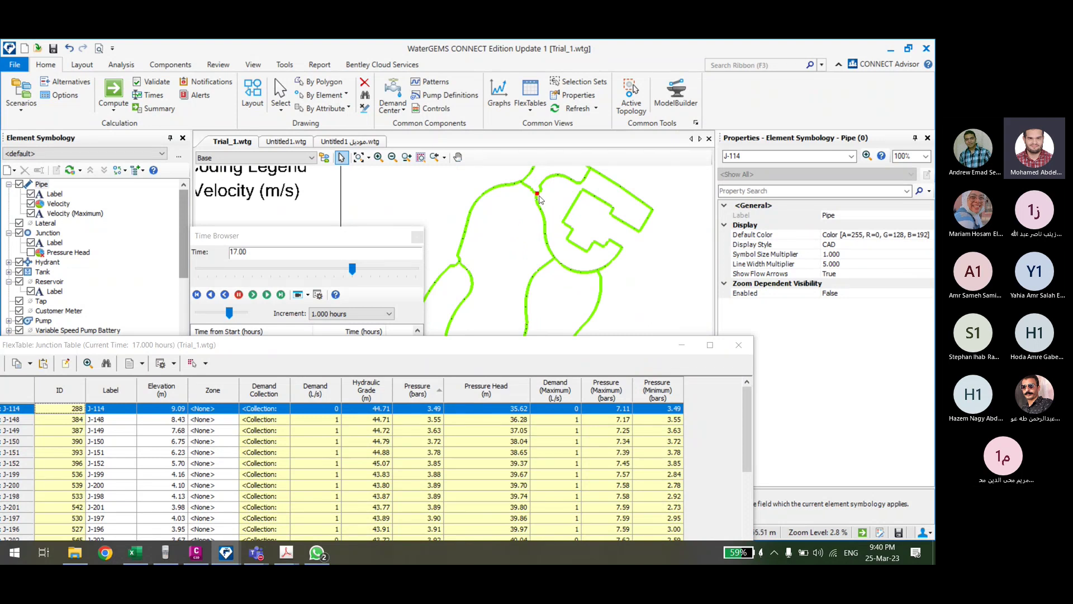
{"action": "scroll", "coordinate": [541, 200], "scroll_direction": "up", "scroll_amount": 3}
{"action": "scroll", "coordinate": [540, 237], "scroll_direction": "up", "scroll_amount": 4}
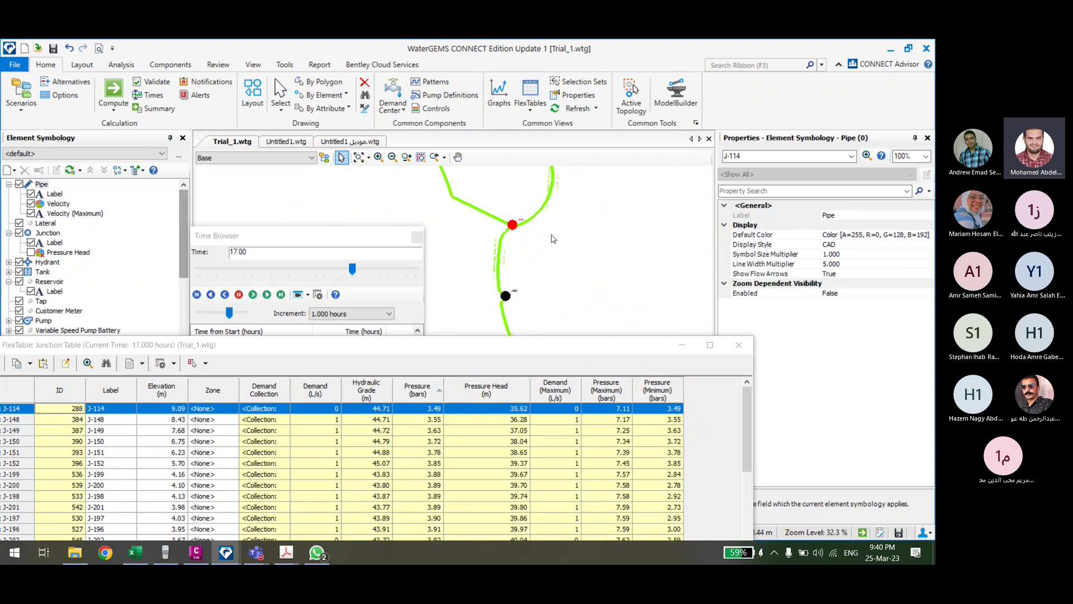
Step: Select junction J-114 in the drawing and check its pressure and pressure head in the Results properties
{"action": "left_click", "coordinate": [516, 215]}
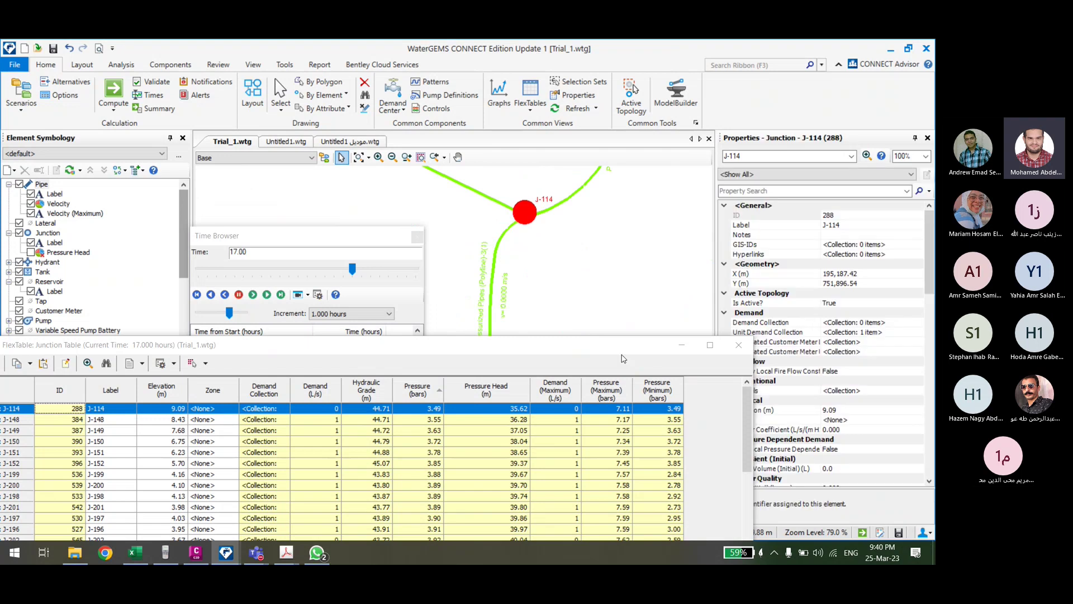
{"action": "left_click_drag", "start_coordinate": [620, 353], "coordinate": [554, 343]}
{"action": "scroll", "coordinate": [811, 358], "scroll_direction": "down", "scroll_amount": 6}
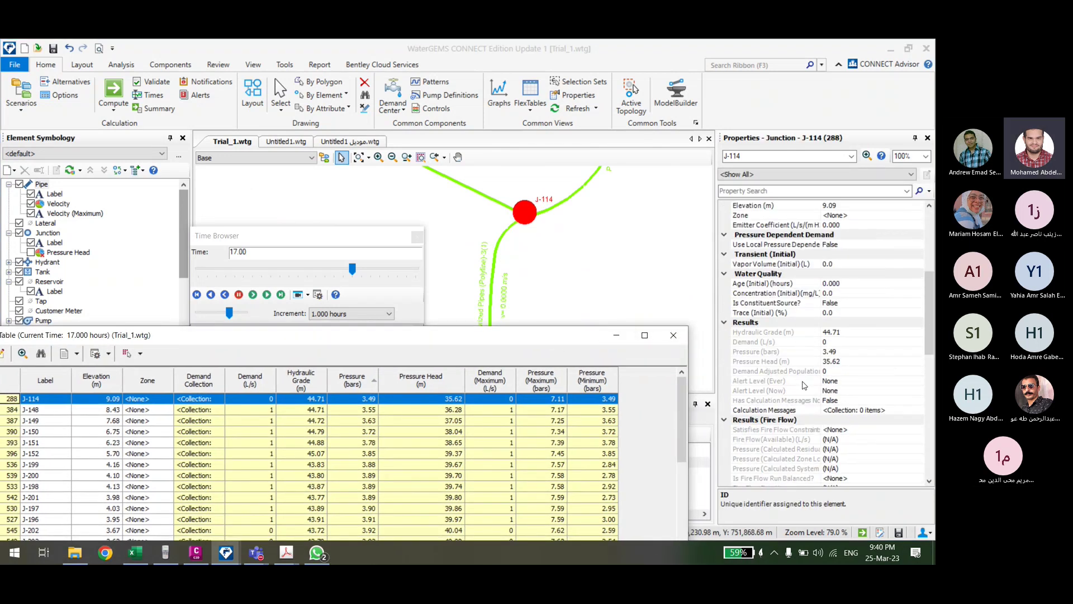
{"action": "left_click_drag", "start_coordinate": [523, 240], "coordinate": [545, 211]}
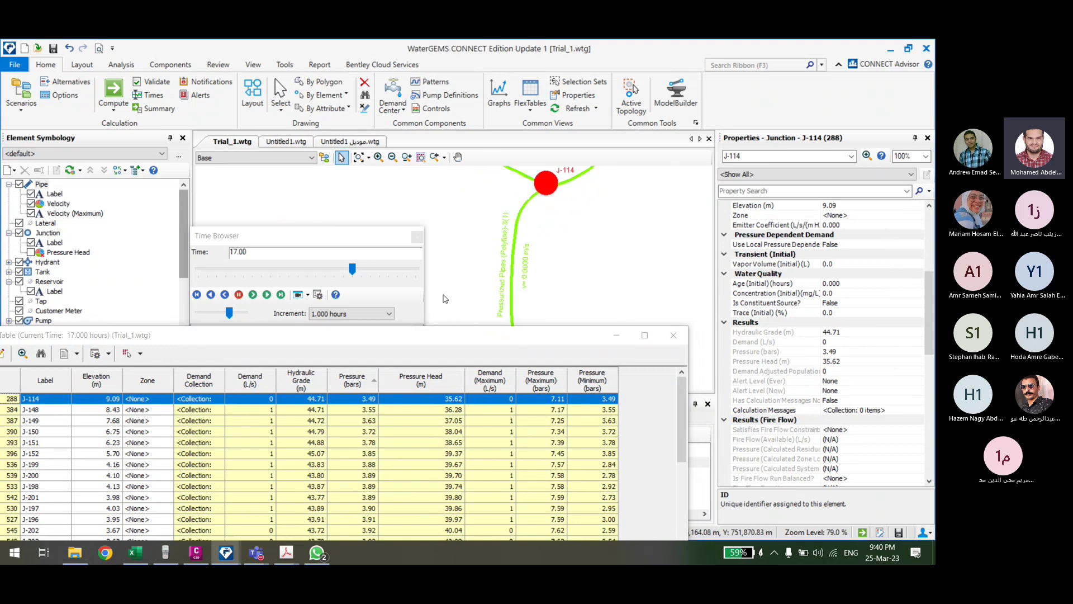
Step: Switch to Acrobat and check the Design cases table in Introduction.pdf and the fire-flow table in the Arabic pipeline design code PDF
{"action": "left_click", "coordinate": [286, 553]}
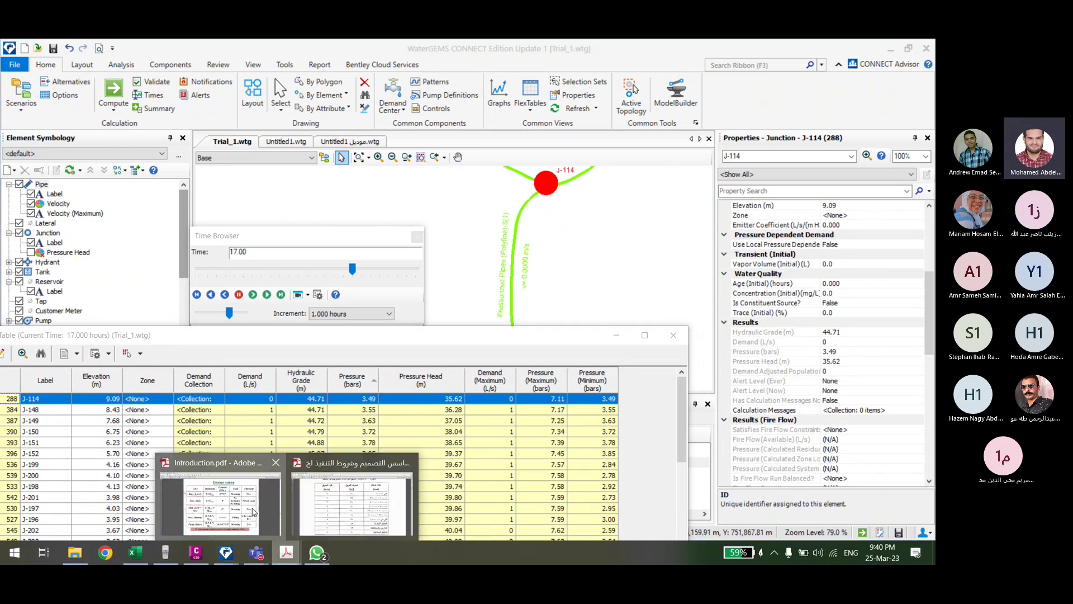
{"action": "left_click", "coordinate": [253, 511]}
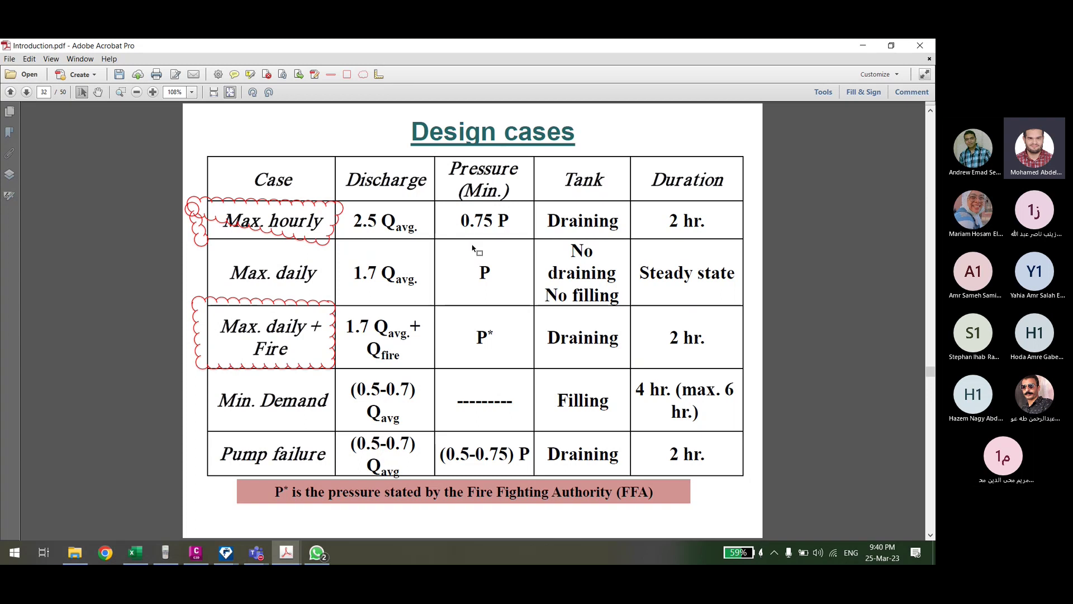
{"action": "left_click", "coordinate": [286, 552]}
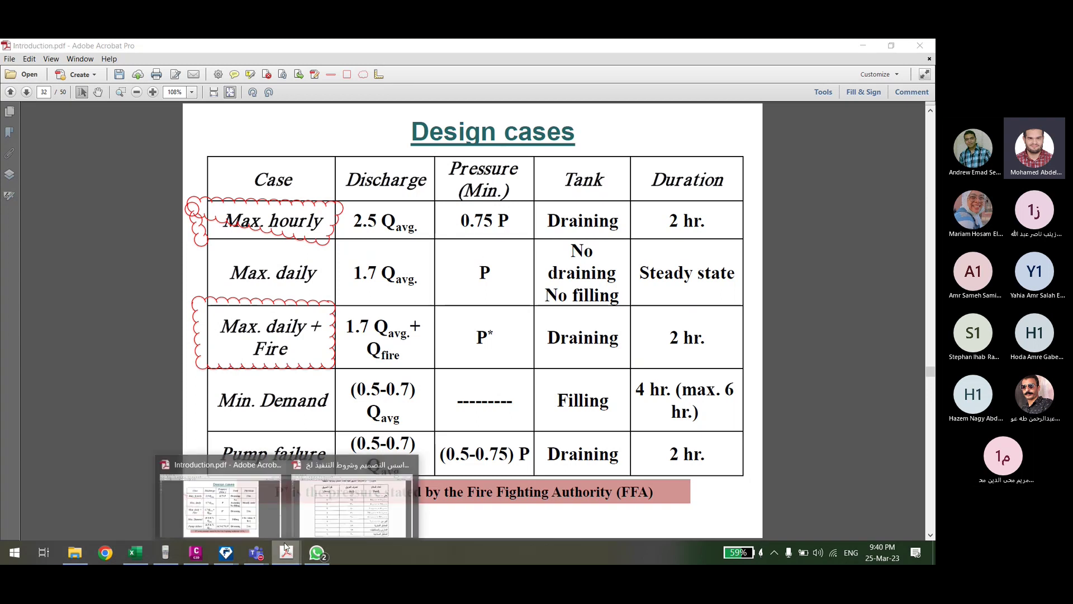
{"action": "left_click", "coordinate": [337, 505]}
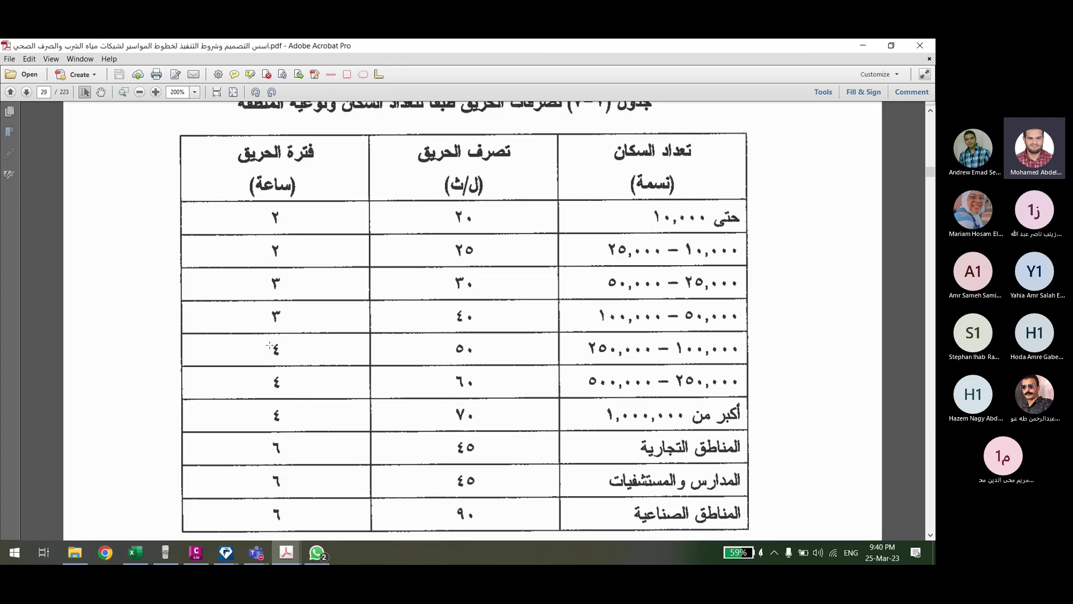
Step: Find section 2-4 on water network design criteria on page 41 of the code PDF and enlarge its pressure head rules
{"action": "left_click", "coordinate": [233, 92]}
{"action": "scroll", "coordinate": [382, 243], "scroll_direction": "down", "scroll_amount": 1}
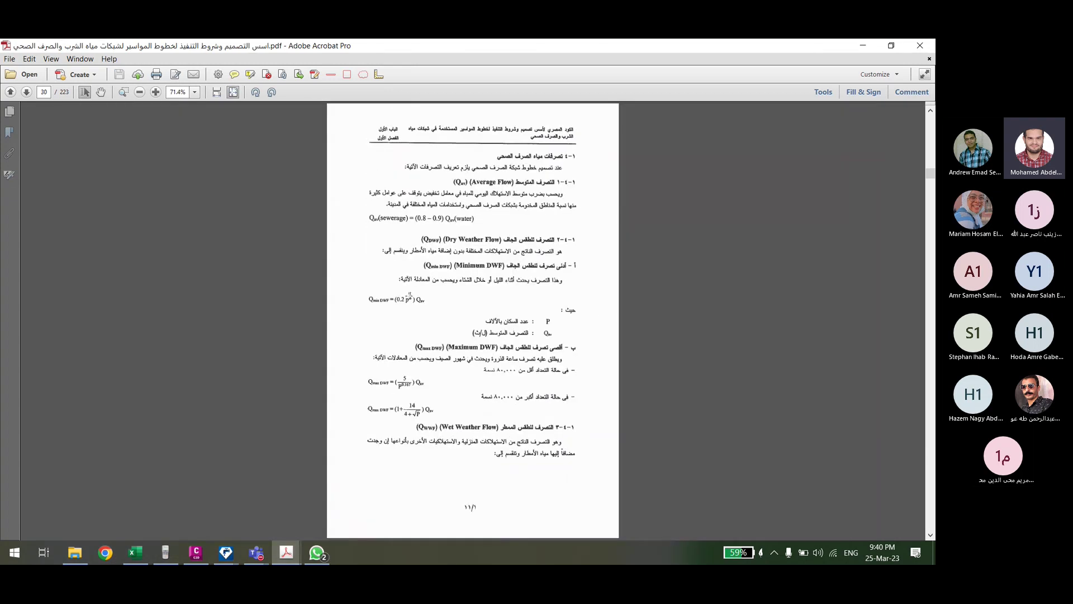
{"action": "key", "text": "Page_Down"}
{"action": "key", "text": "Page_Down"}
{"action": "key", "text": "Page_Down"}
{"action": "key", "text": "Page_Down"}
{"action": "key", "text": "Page_Down"}
{"action": "key", "text": "Page_Down"}
{"action": "key", "text": "Page_Down"}
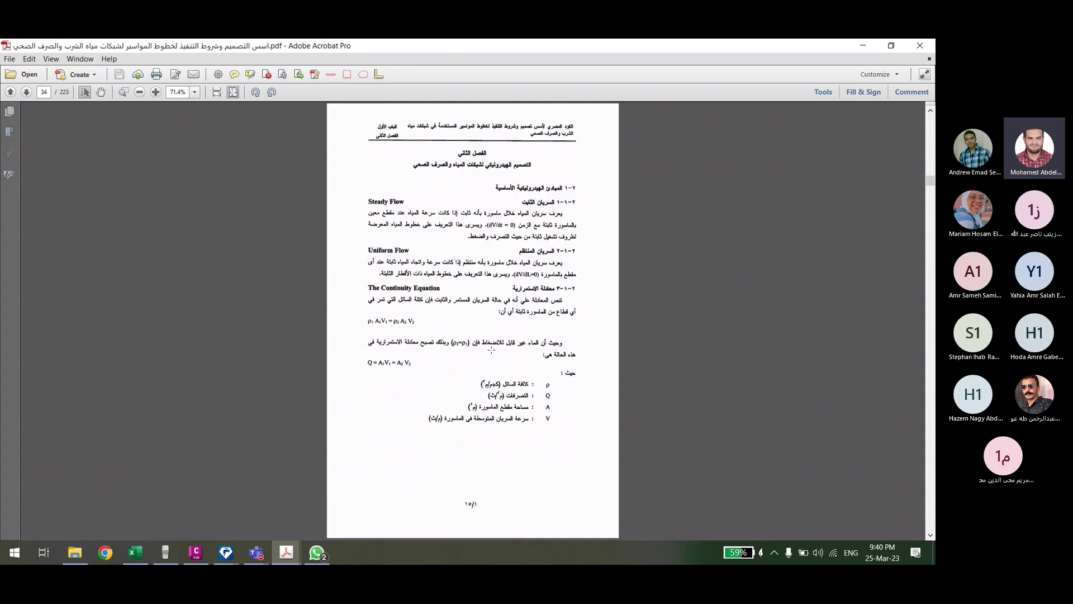
{"action": "key", "text": "Page_Down"}
{"action": "key", "text": "Page_Down"}
{"action": "key", "text": "Page_Down"}
{"action": "key", "text": "Page_Down"}
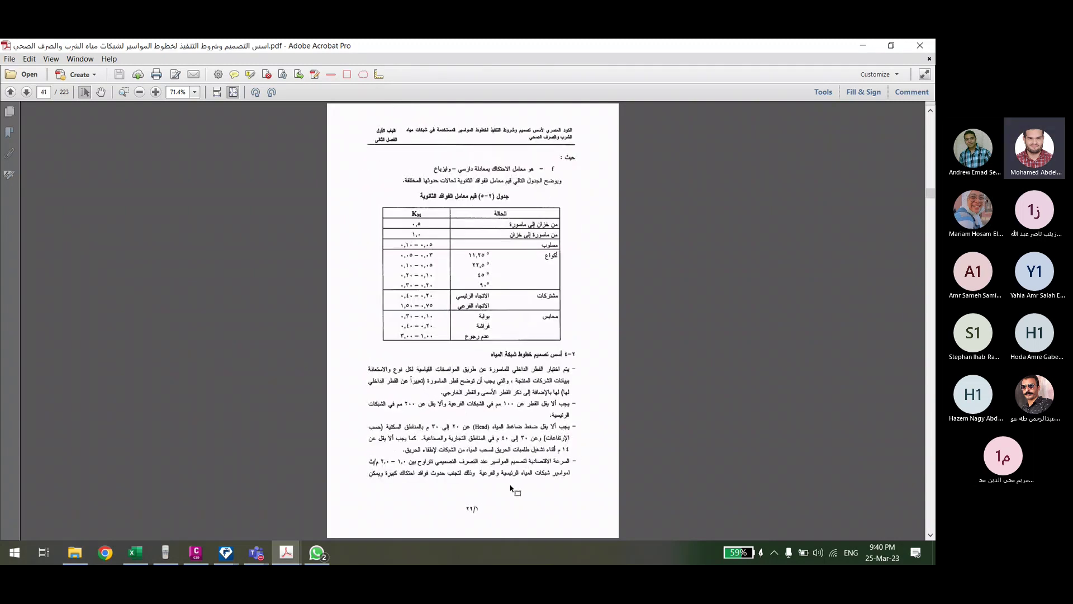
{"action": "left_click", "coordinate": [516, 484]}
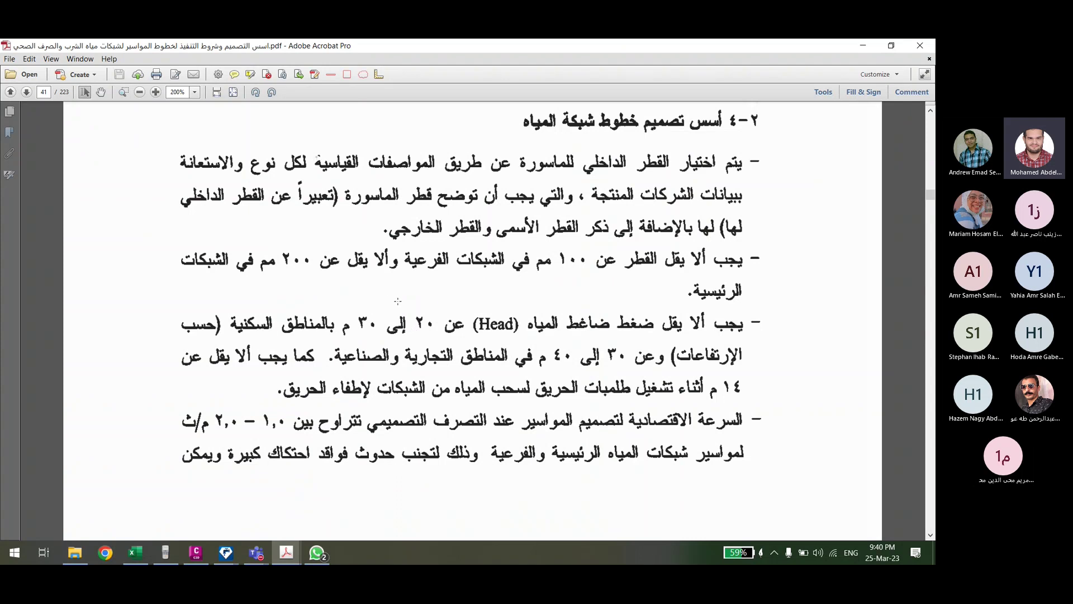
Step: Mark the 20 m minimum head value for residential areas, clear the selection, and return to WaterGEMS with both PDFs minimized
{"action": "left_click_drag", "start_coordinate": [402, 298], "coordinate": [444, 344]}
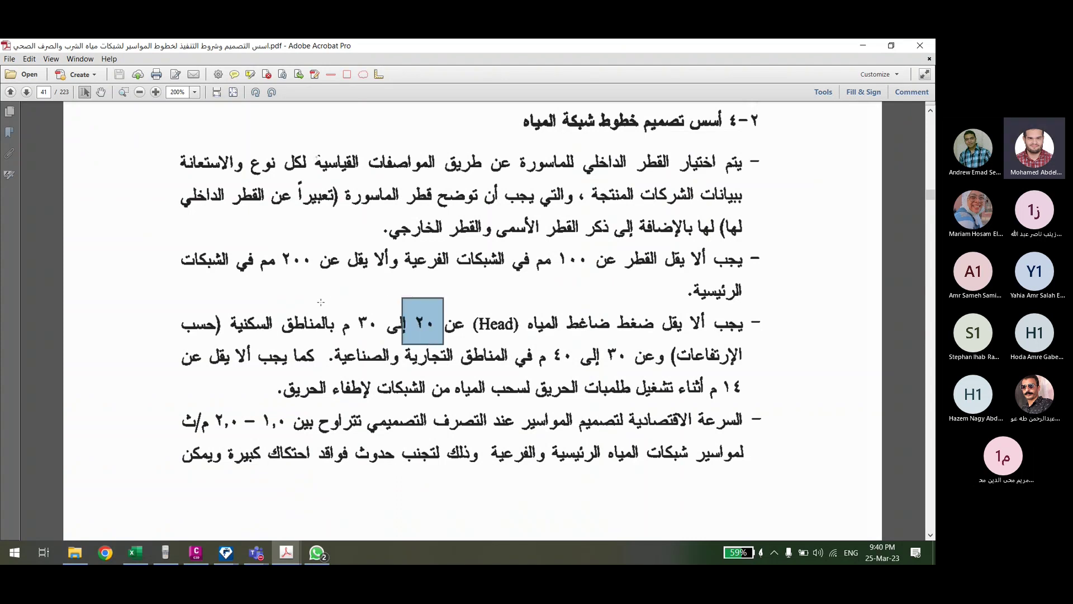
{"action": "left_click", "coordinate": [323, 327]}
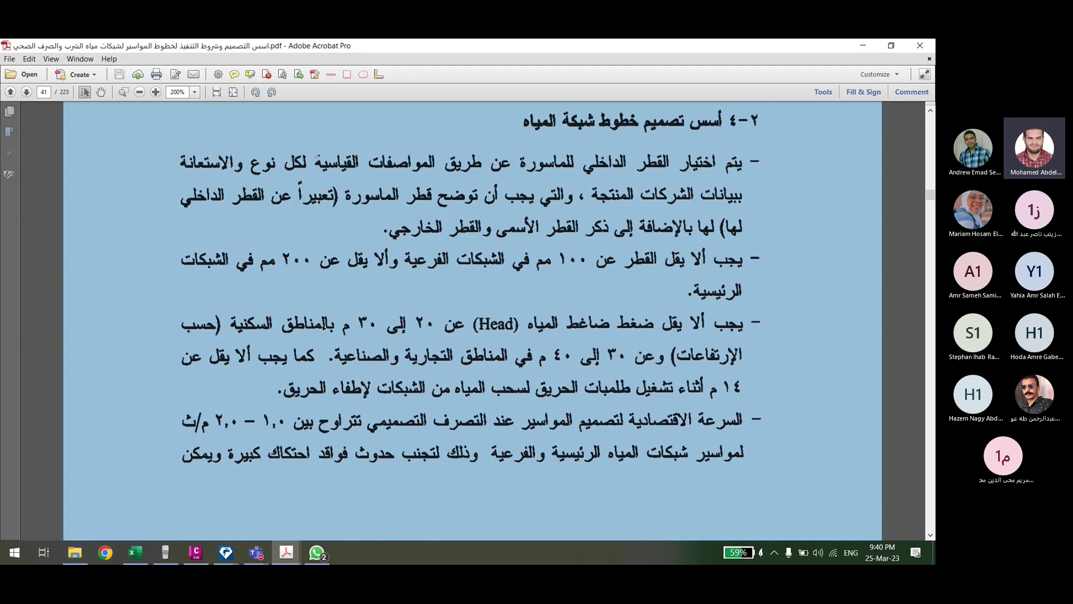
{"action": "left_click", "coordinate": [910, 122]}
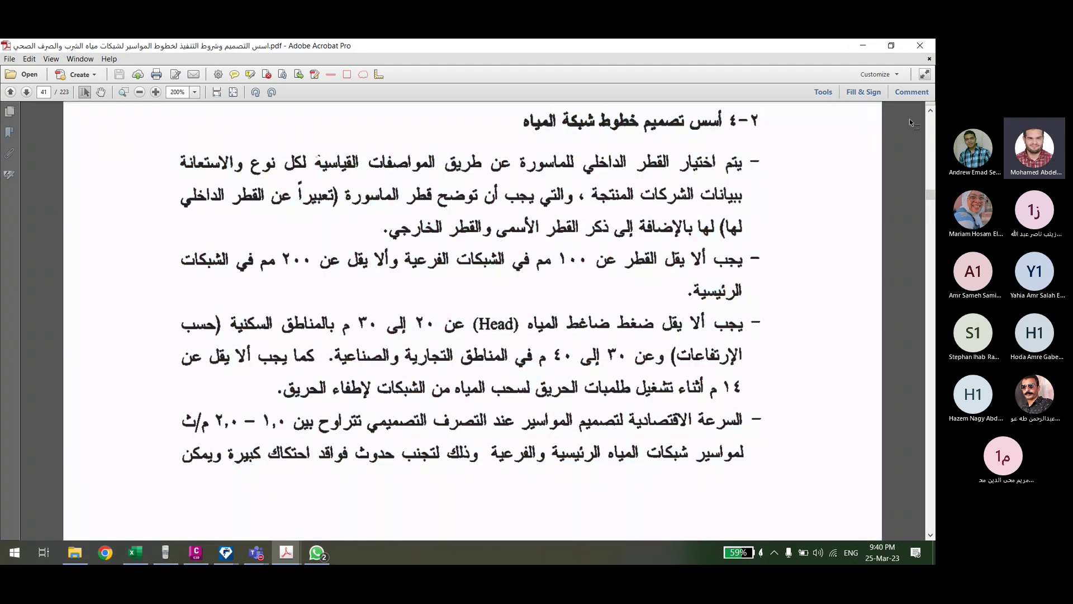
{"action": "left_click", "coordinate": [864, 46]}
{"action": "left_click", "coordinate": [864, 46]}
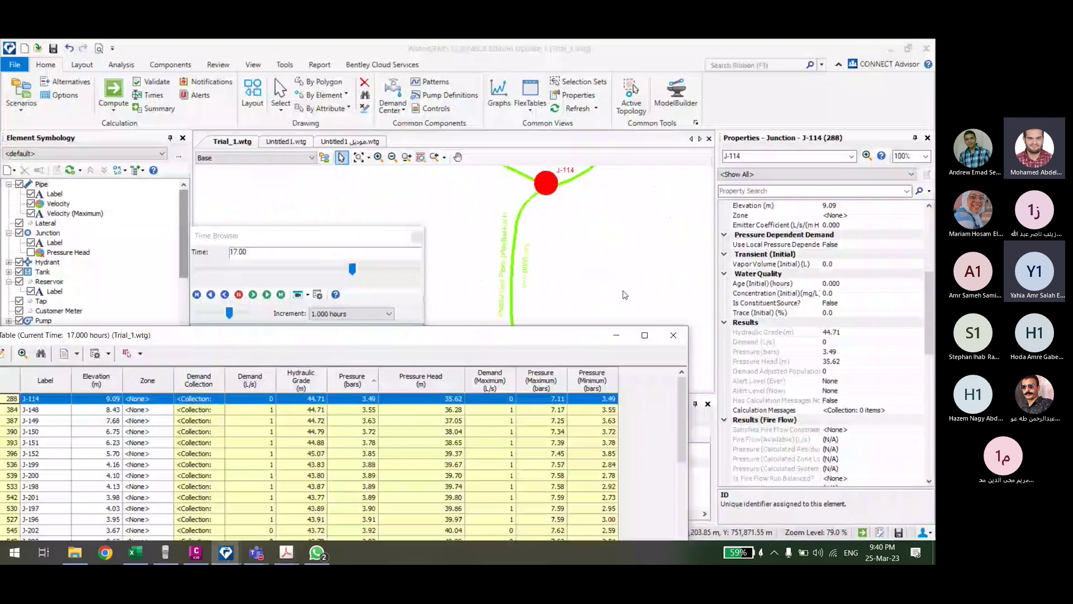
Step: Reposition the junction table below J-114 and review the junctions' pressure head values
{"action": "left_click_drag", "start_coordinate": [450, 336], "coordinate": [443, 280]}
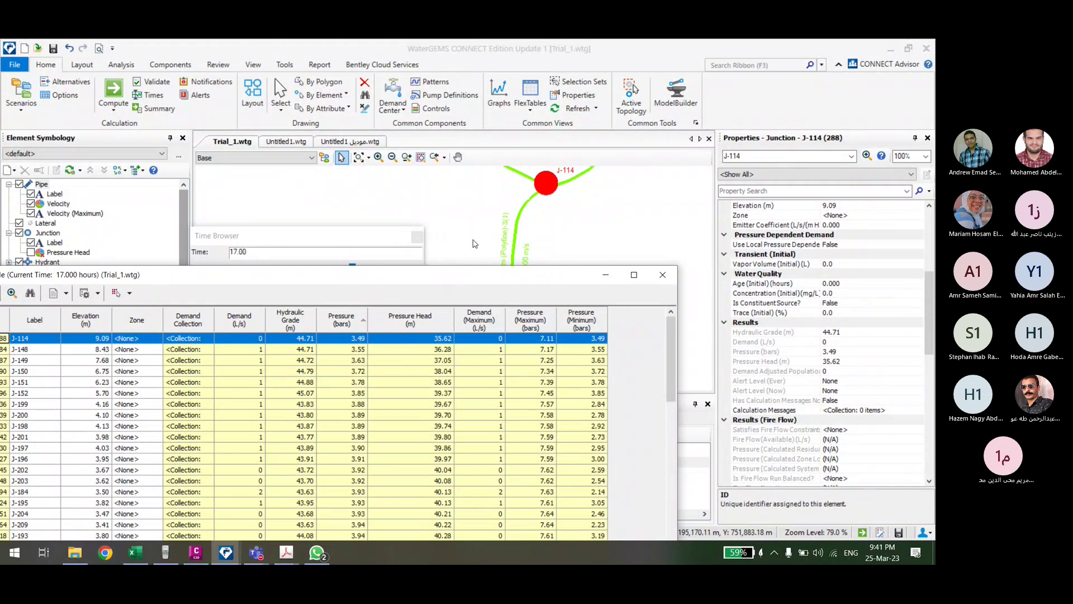
{"action": "left_click_drag", "start_coordinate": [548, 275], "coordinate": [533, 322]}
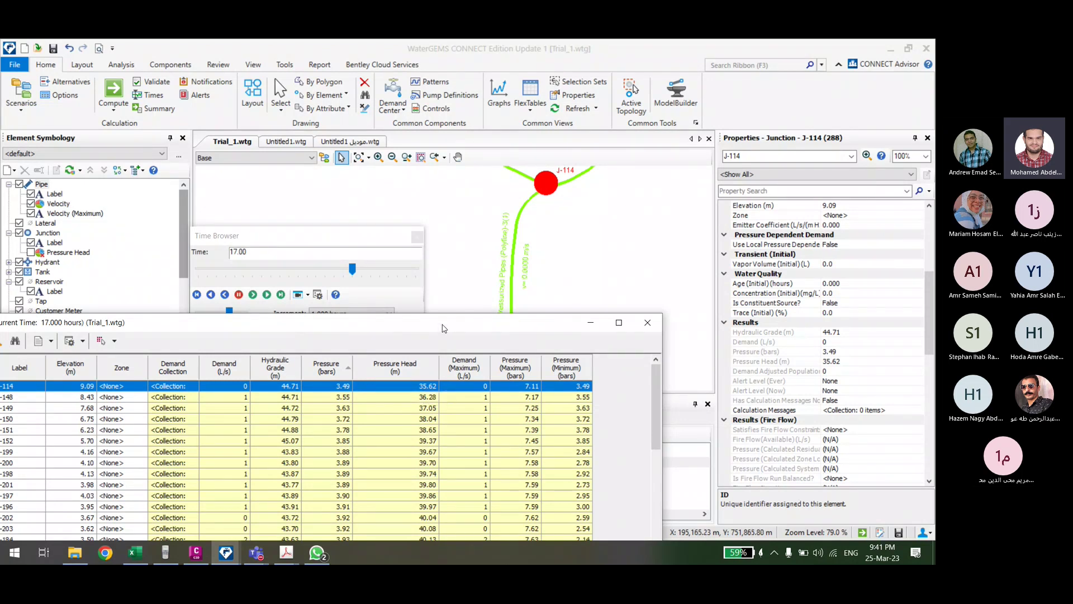
{"action": "left_click_drag", "start_coordinate": [444, 327], "coordinate": [460, 284]}
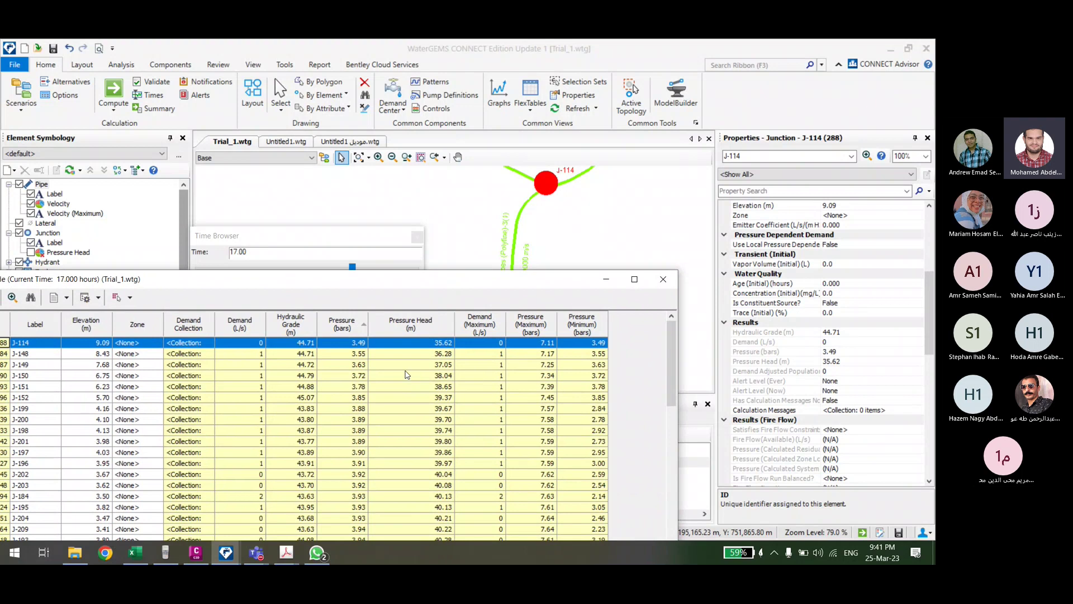
Step: Locate pump PMP-1 in the network, review the head curve of its pump definition 161 & 65, and close the definitions
{"action": "scroll", "coordinate": [497, 210], "scroll_direction": "down", "scroll_amount": 10}
{"action": "left_click_drag", "start_coordinate": [499, 215], "coordinate": [545, 161]}
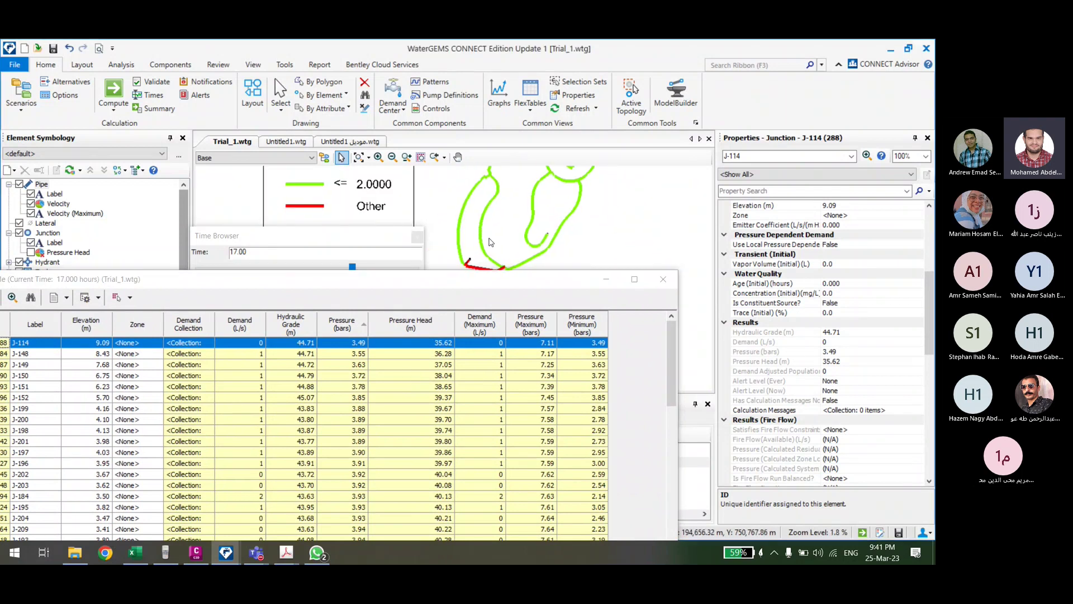
{"action": "scroll", "coordinate": [480, 195], "scroll_direction": "up", "scroll_amount": 5}
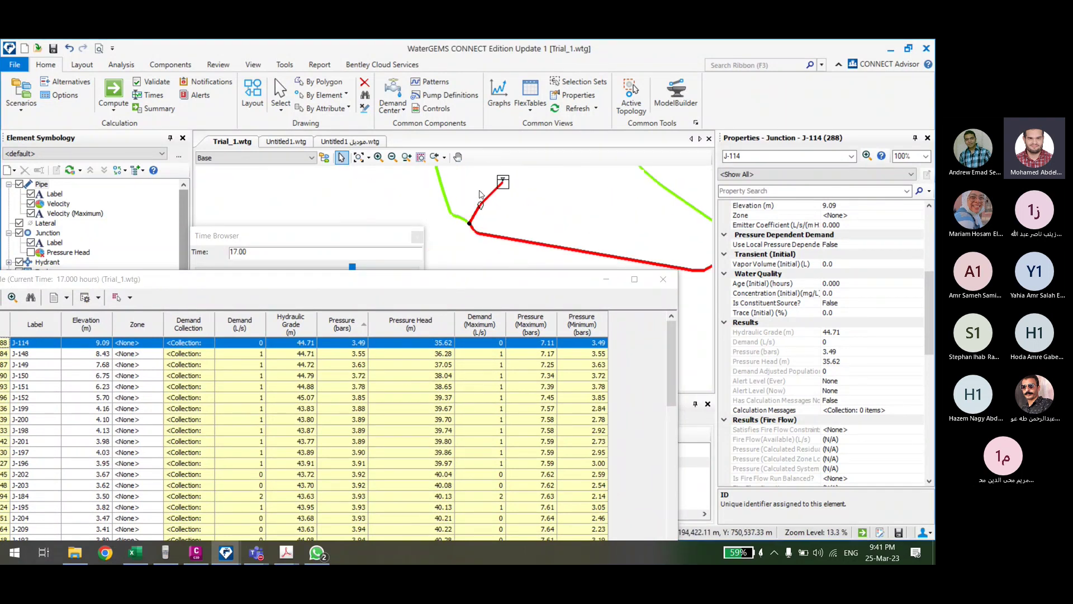
{"action": "scroll", "coordinate": [479, 190], "scroll_direction": "up", "scroll_amount": 3}
{"action": "left_click", "coordinate": [483, 217]}
{"action": "left_click", "coordinate": [895, 401]}
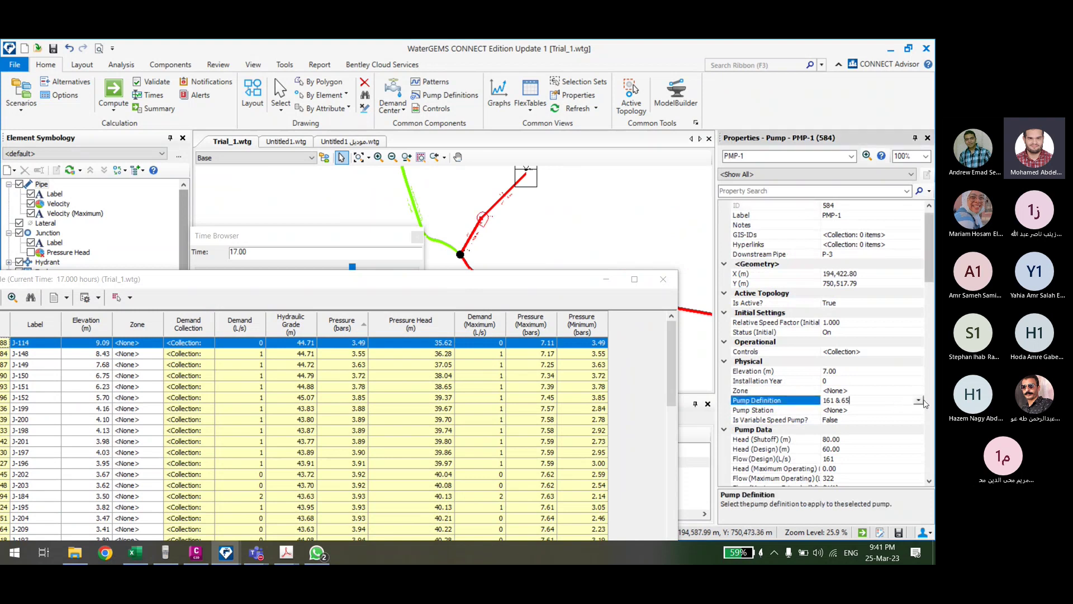
{"action": "left_click", "coordinate": [920, 401]}
{"action": "left_click", "coordinate": [897, 410]}
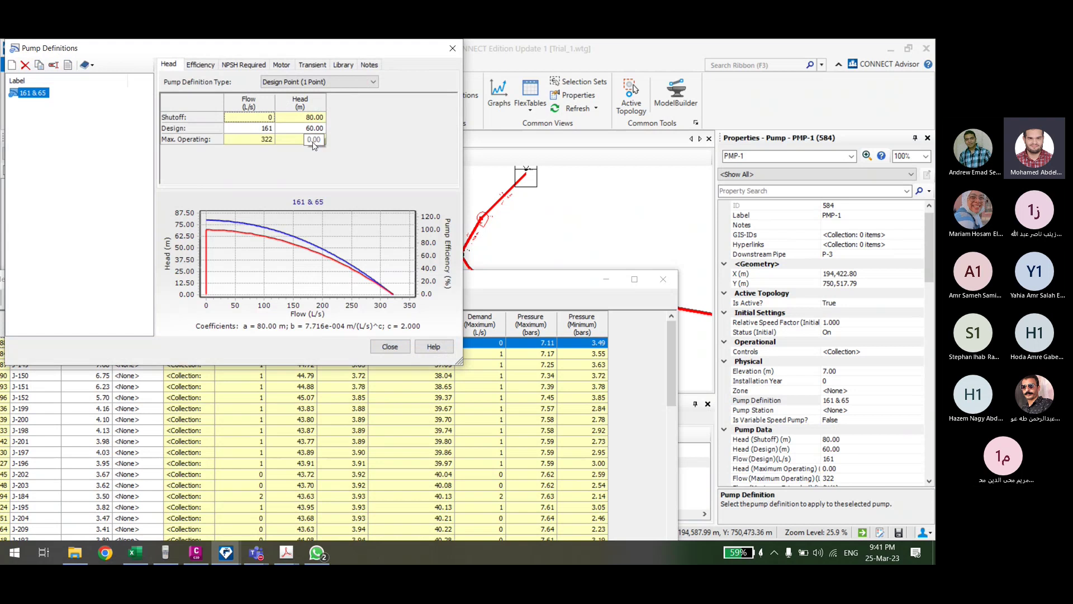
{"action": "left_click", "coordinate": [452, 48]}
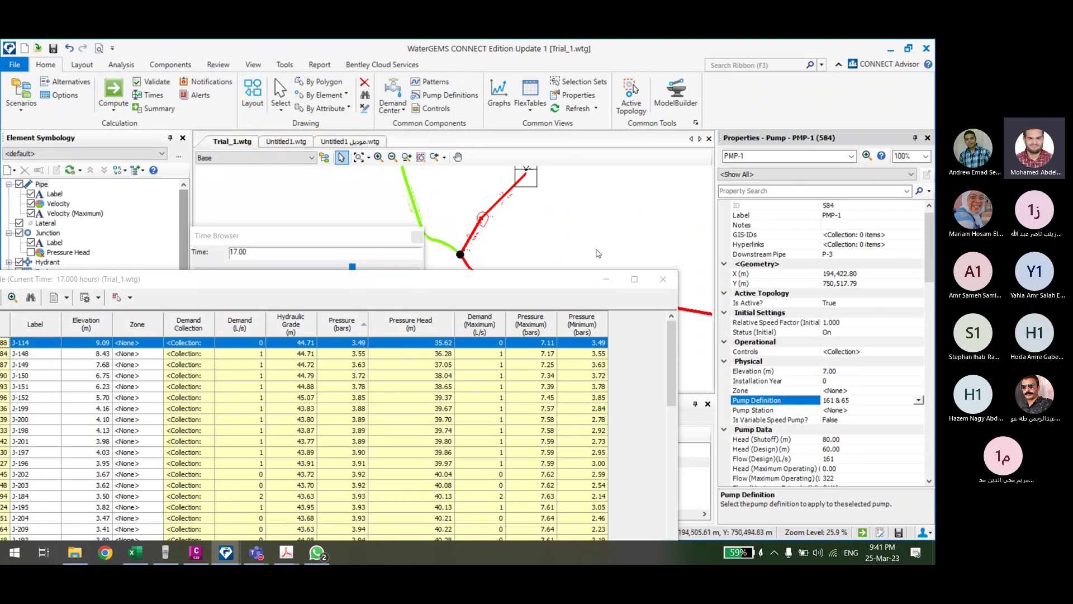
Step: Bring the red main from the pump into view and move the junction table and Time Browser clear of it
{"action": "left_click_drag", "start_coordinate": [549, 228], "coordinate": [537, 211]}
{"action": "scroll", "coordinate": [535, 211], "scroll_direction": "down", "scroll_amount": 4}
{"action": "left_click_drag", "start_coordinate": [322, 239], "coordinate": [302, 218]}
{"action": "scroll", "coordinate": [523, 219], "scroll_direction": "down", "scroll_amount": 2}
{"action": "left_click_drag", "start_coordinate": [515, 281], "coordinate": [543, 230]}
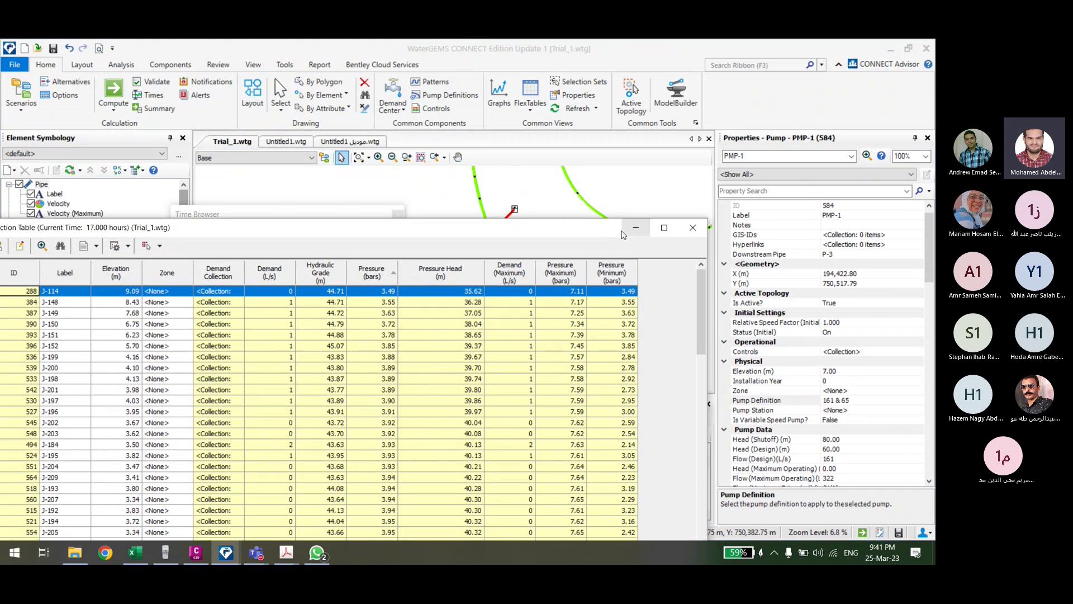
{"action": "left_click_drag", "start_coordinate": [570, 235], "coordinate": [487, 286]}
{"action": "left_click_drag", "start_coordinate": [270, 214], "coordinate": [223, 187]}
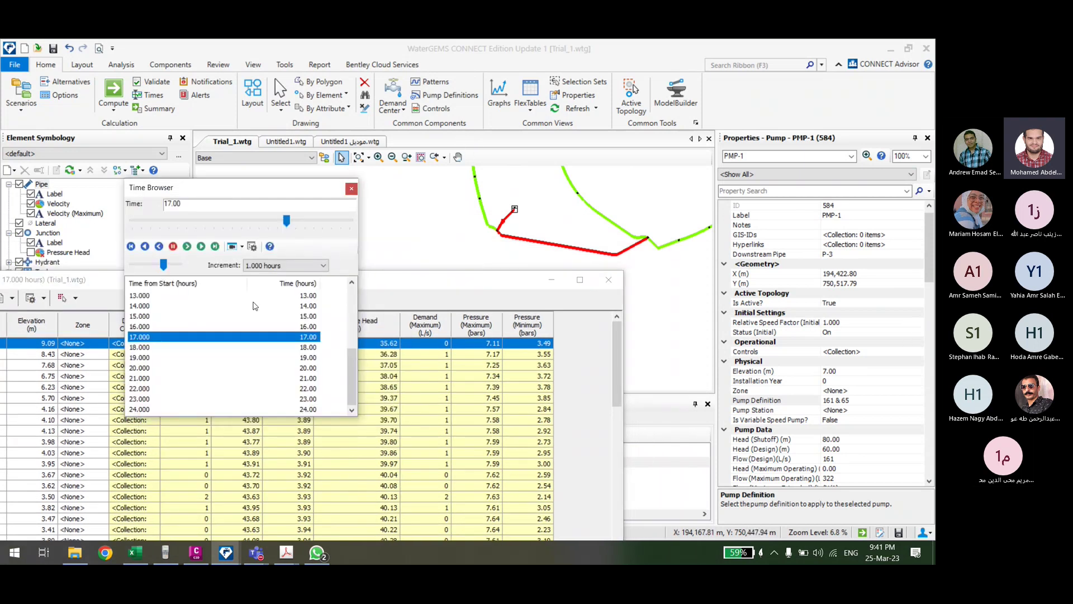
Step: Graph the flow of pipe P-5 between H-1 and J-184, move the graph's time marker to 22.00 hours, and close the graph
{"action": "scroll", "coordinate": [552, 238], "scroll_direction": "down", "scroll_amount": 5}
{"action": "scroll", "coordinate": [552, 238], "scroll_direction": "up", "scroll_amount": 15}
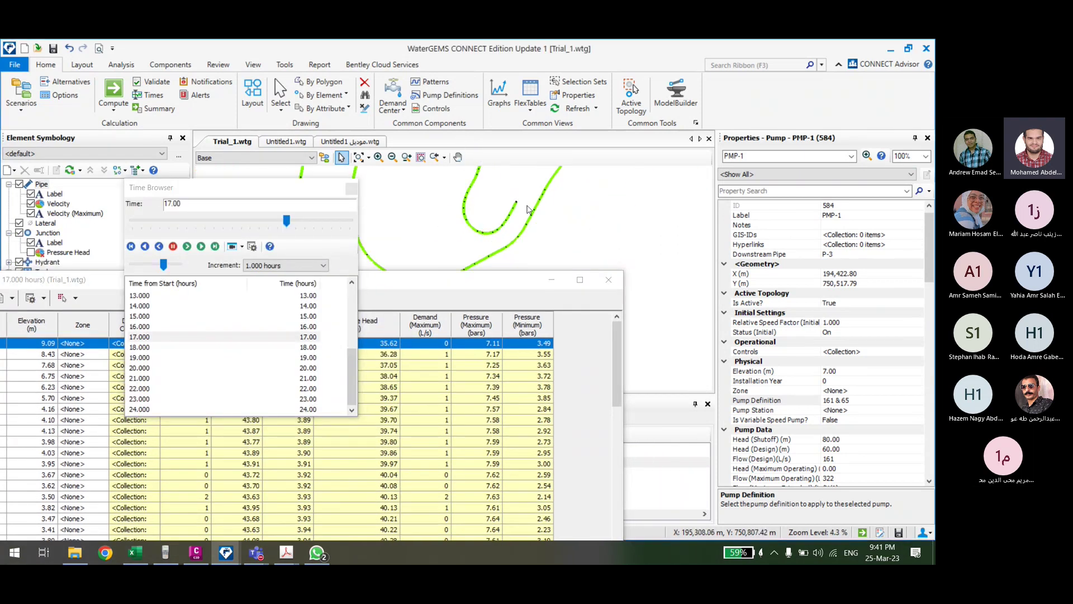
{"action": "left_click", "coordinate": [445, 204]}
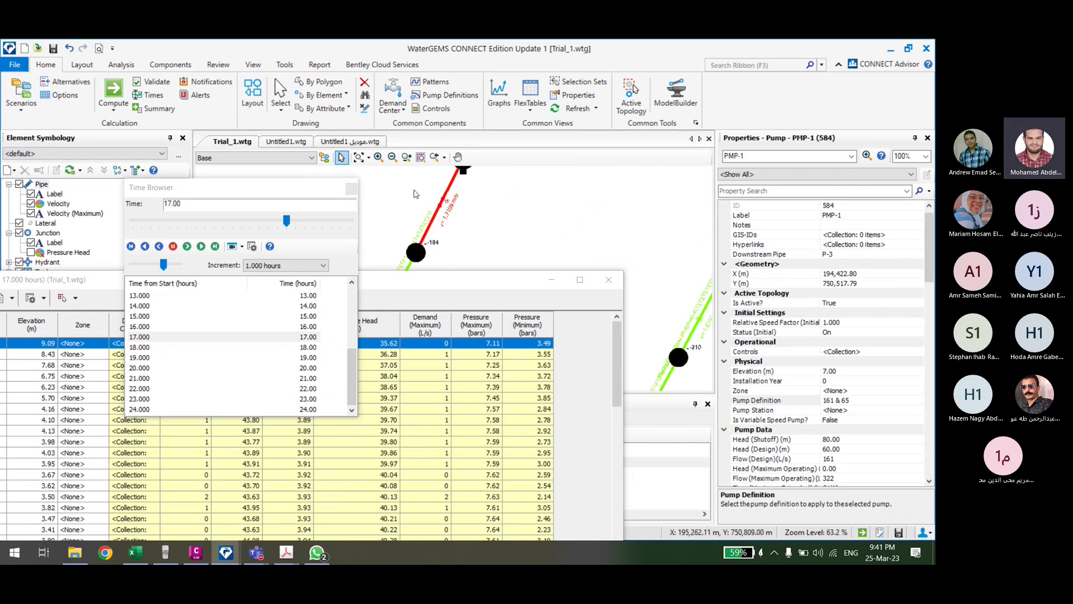
{"action": "right_click", "coordinate": [414, 194]}
{"action": "left_click", "coordinate": [433, 392]}
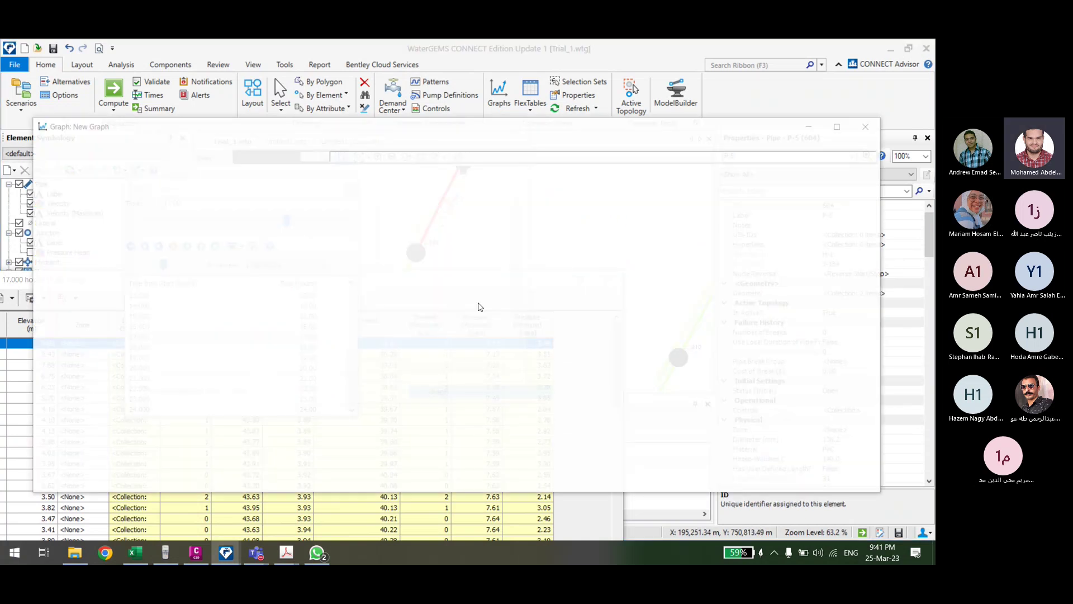
{"action": "key", "text": "Return"}
{"action": "left_click", "coordinate": [795, 376]}
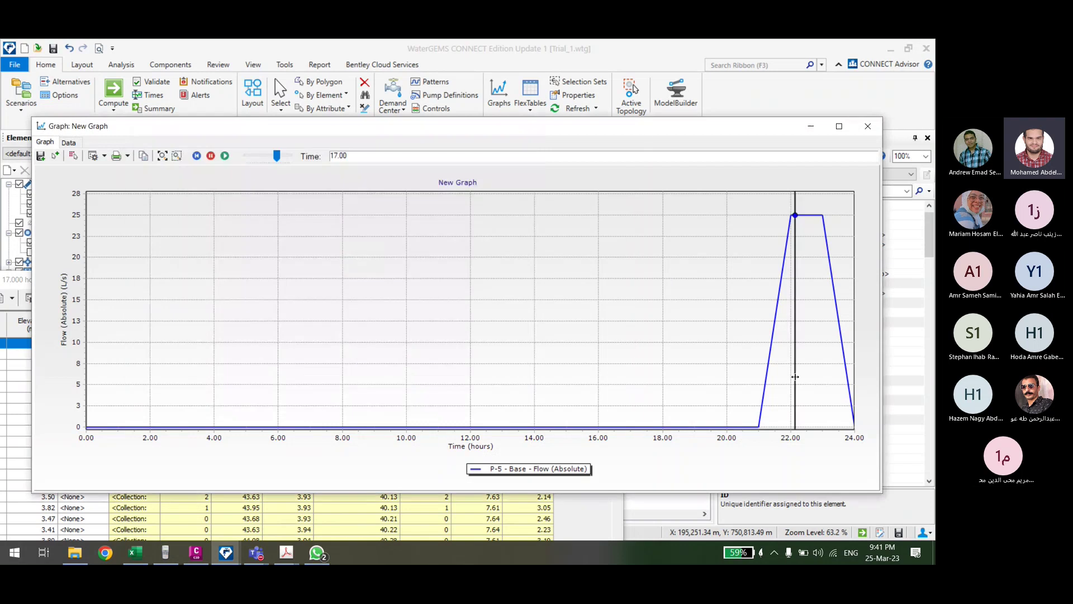
{"action": "left_click", "coordinate": [869, 133]}
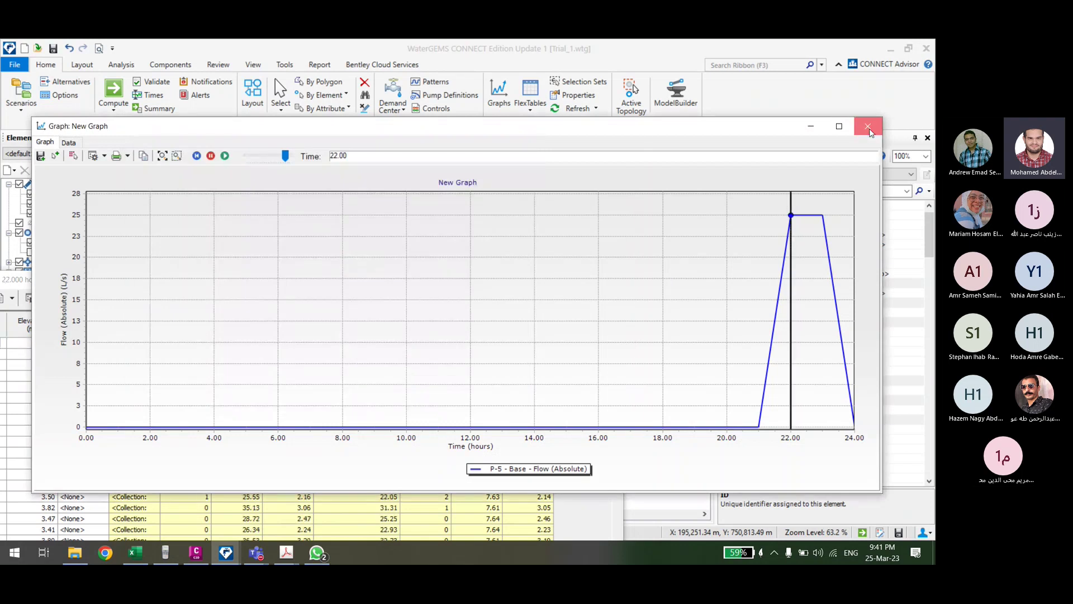
{"action": "left_click", "coordinate": [868, 127]}
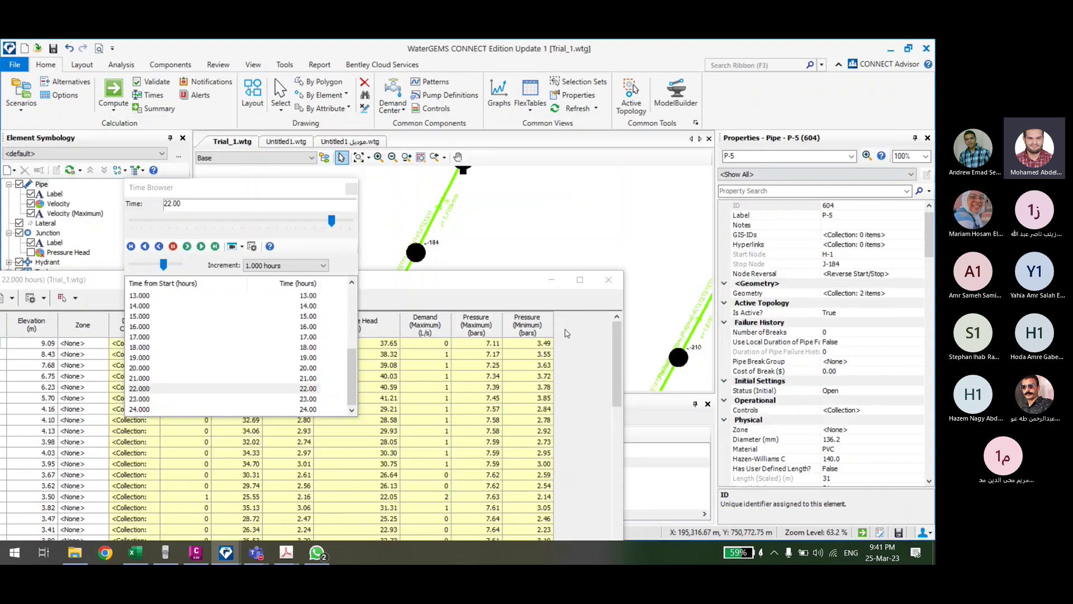
Step: Set the results time to 23.00 hours and sort the junction table by Pressure Head in ascending order
{"action": "left_click", "coordinate": [307, 398]}
{"action": "left_click_drag", "start_coordinate": [445, 279], "coordinate": [467, 262]}
{"action": "right_click", "coordinate": [385, 307]}
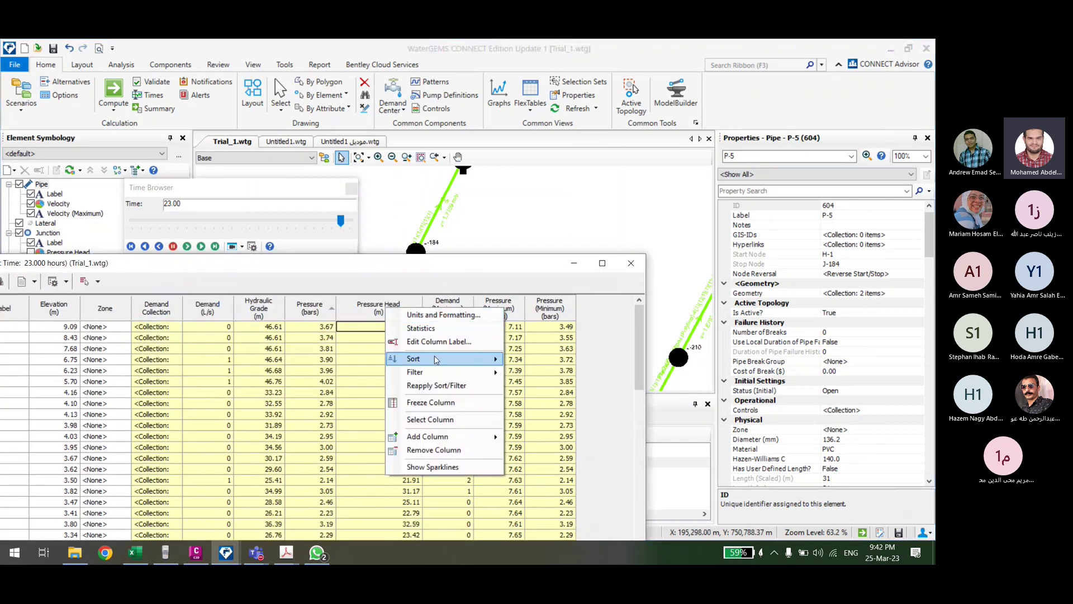
{"action": "mouse_move", "coordinate": [434, 358]}
{"action": "left_click", "coordinate": [587, 364]}
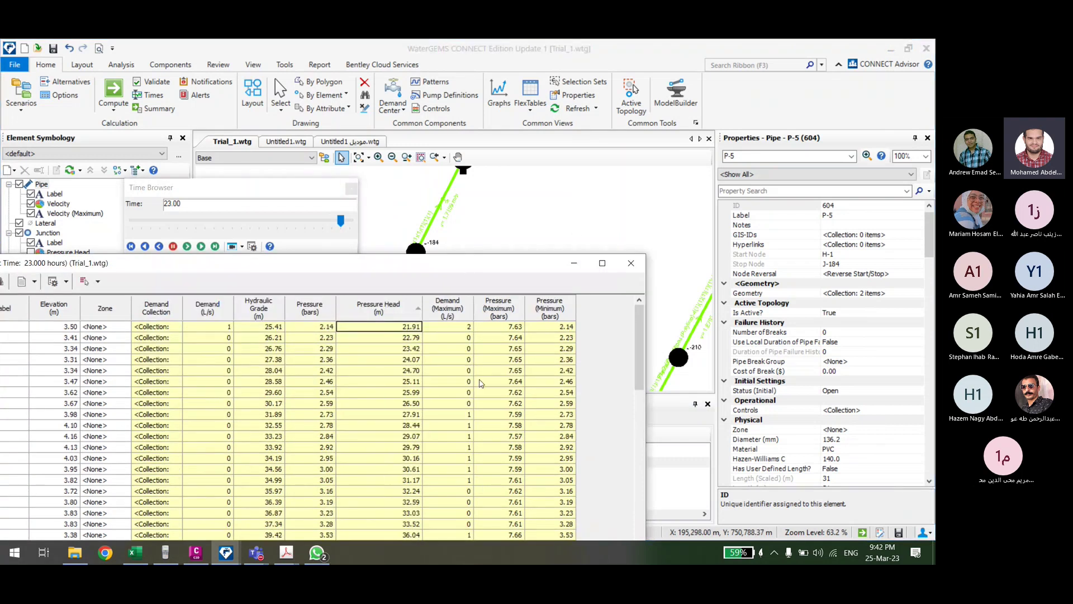
{"action": "left_click_drag", "start_coordinate": [425, 263], "coordinate": [439, 223]}
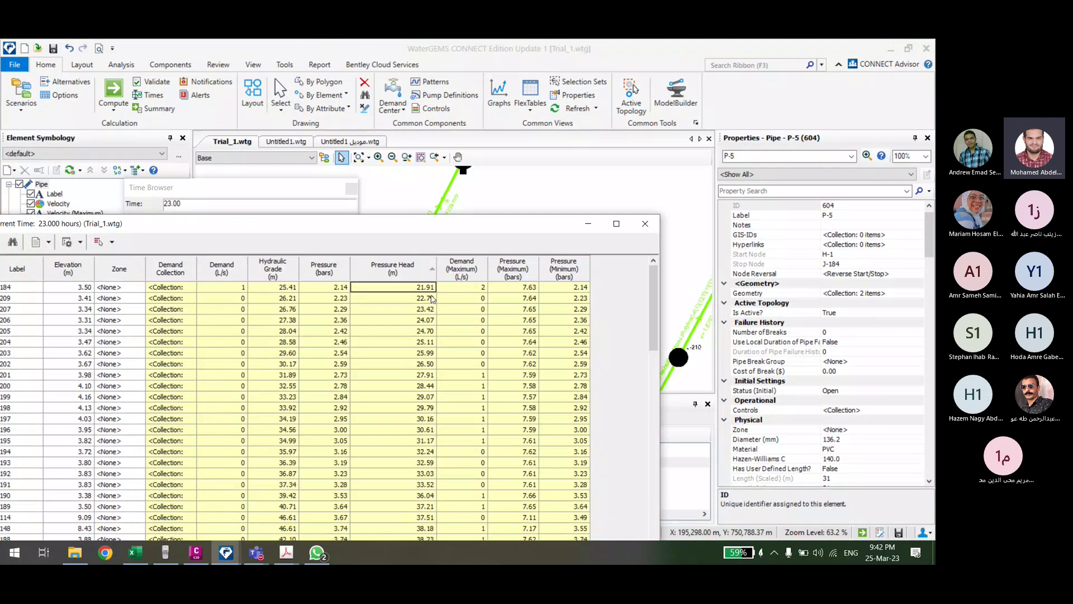
{"action": "scroll", "coordinate": [534, 183], "scroll_direction": "down", "scroll_amount": 3}
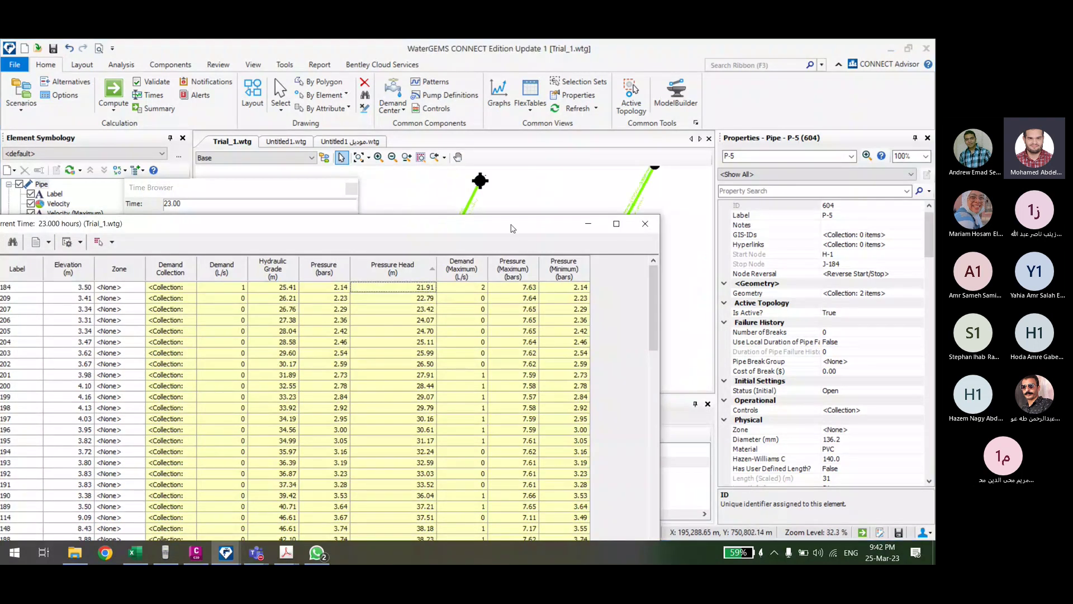
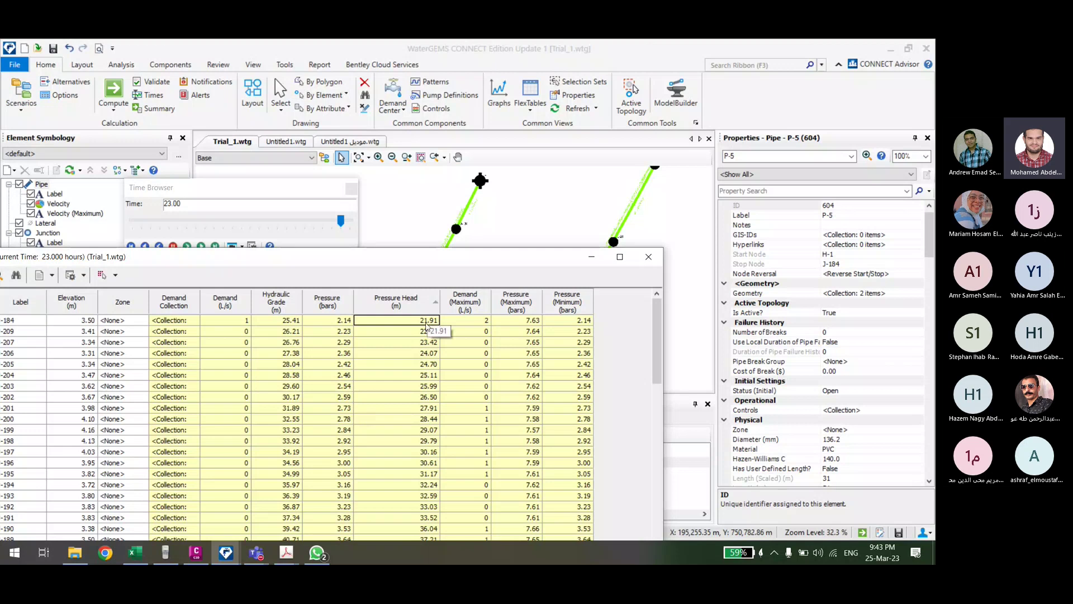
Step: Select junction J-211 on the main running parallel to the dead-end line and read its pressure and pressure head results
{"action": "scroll", "coordinate": [531, 261], "scroll_direction": "up", "scroll_amount": 3}
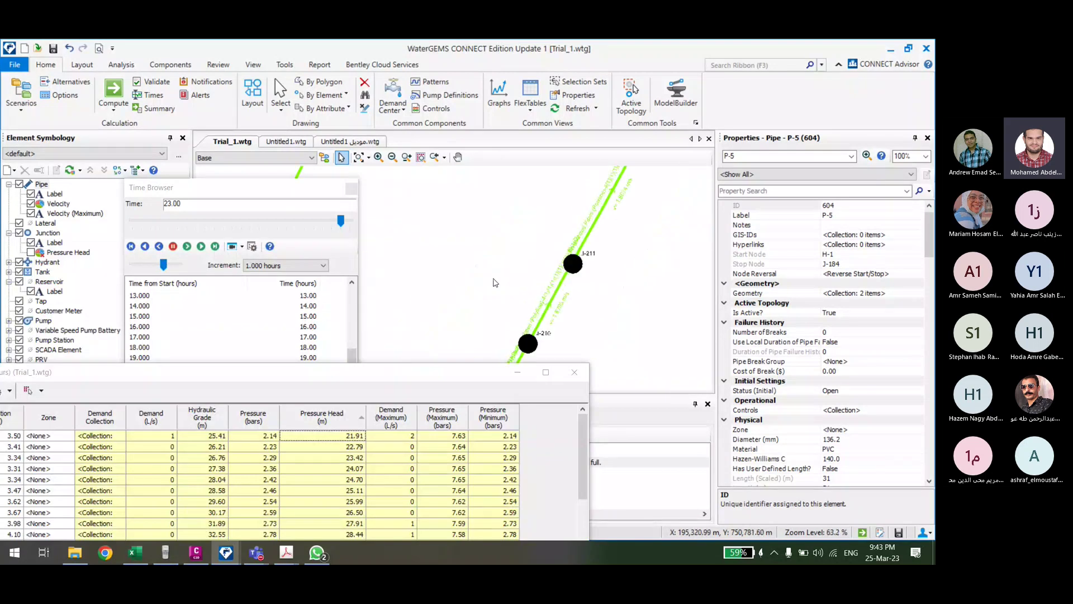
{"action": "scroll", "coordinate": [506, 275], "scroll_direction": "down", "scroll_amount": 3}
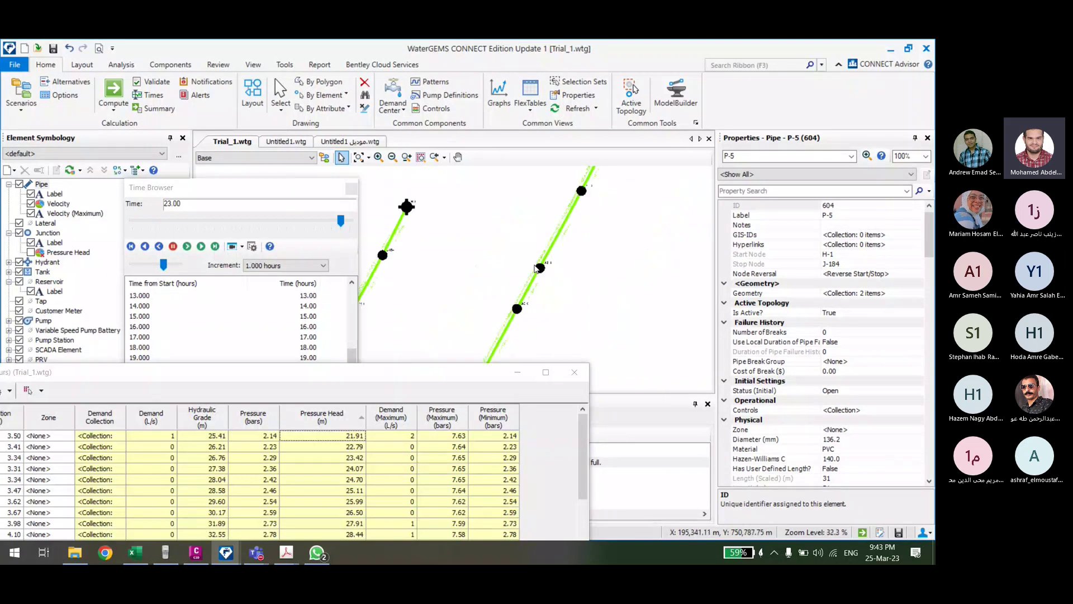
{"action": "left_click", "coordinate": [538, 269]}
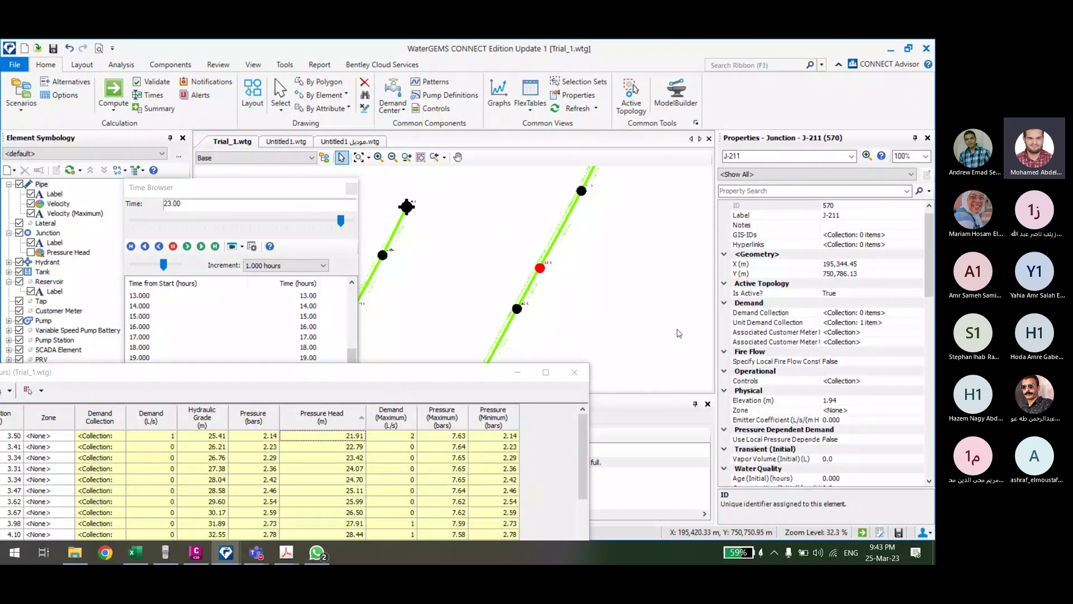
{"action": "scroll", "coordinate": [842, 422], "scroll_direction": "down", "scroll_amount": 5}
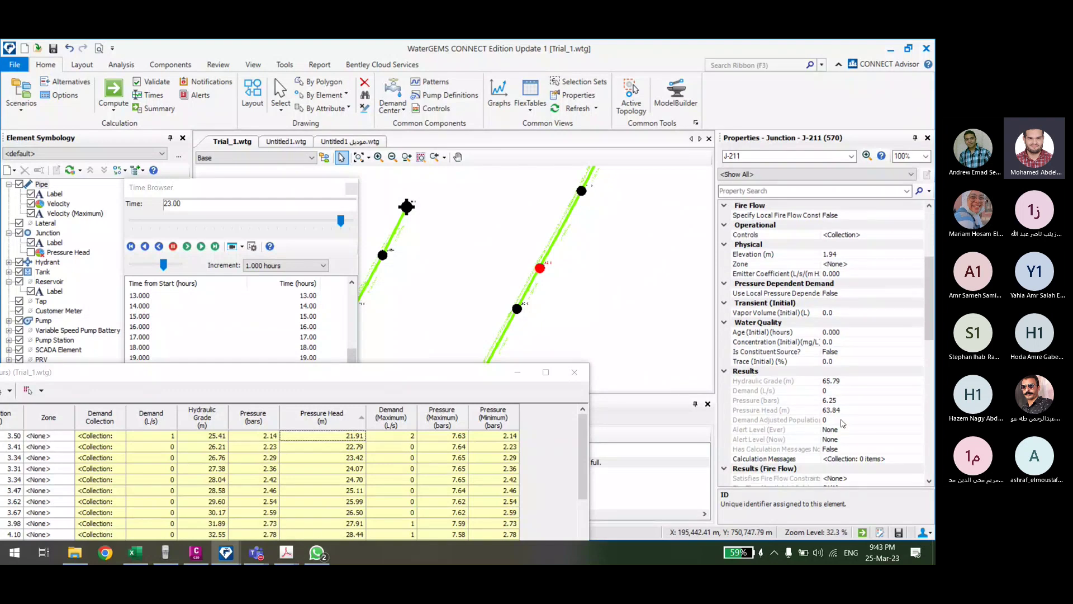
{"action": "scroll", "coordinate": [843, 423], "scroll_direction": "down", "scroll_amount": 1}
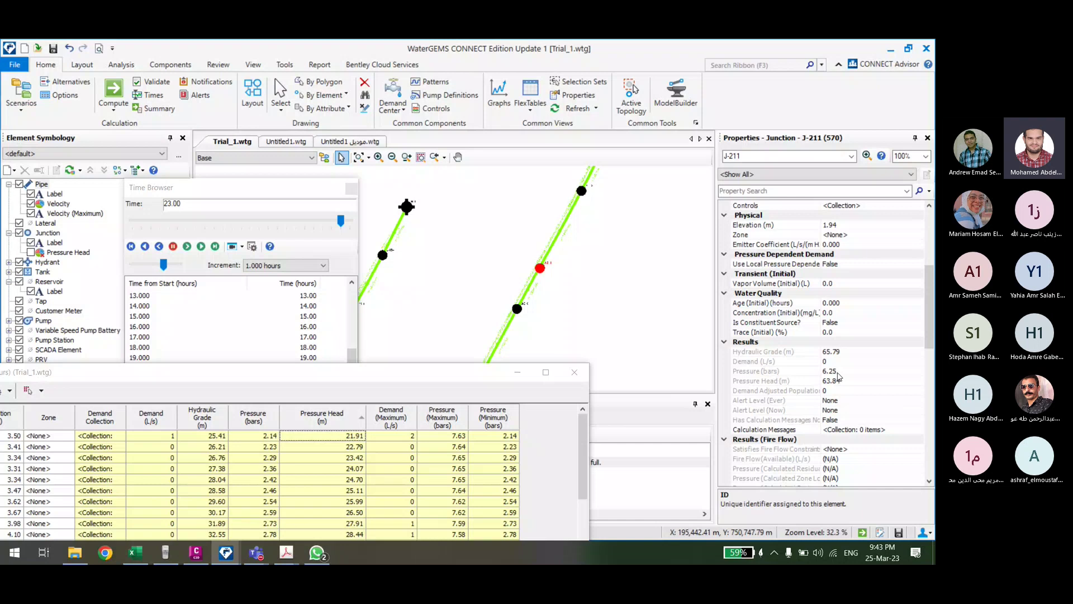
Step: Examine the gap between the dead-end main at hydrant H-1 and the parallel main near J-211, then clear the selection
{"action": "left_click_drag", "start_coordinate": [491, 254], "coordinate": [594, 255]}
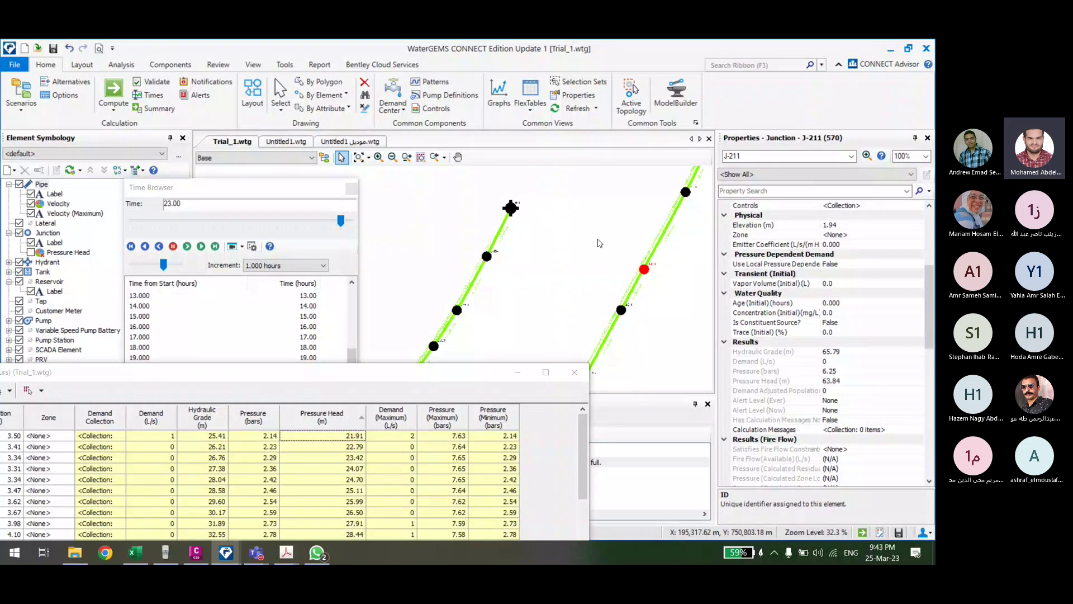
{"action": "scroll", "coordinate": [599, 243], "scroll_direction": "down", "scroll_amount": 5}
{"action": "scroll", "coordinate": [584, 254], "scroll_direction": "up", "scroll_amount": 3}
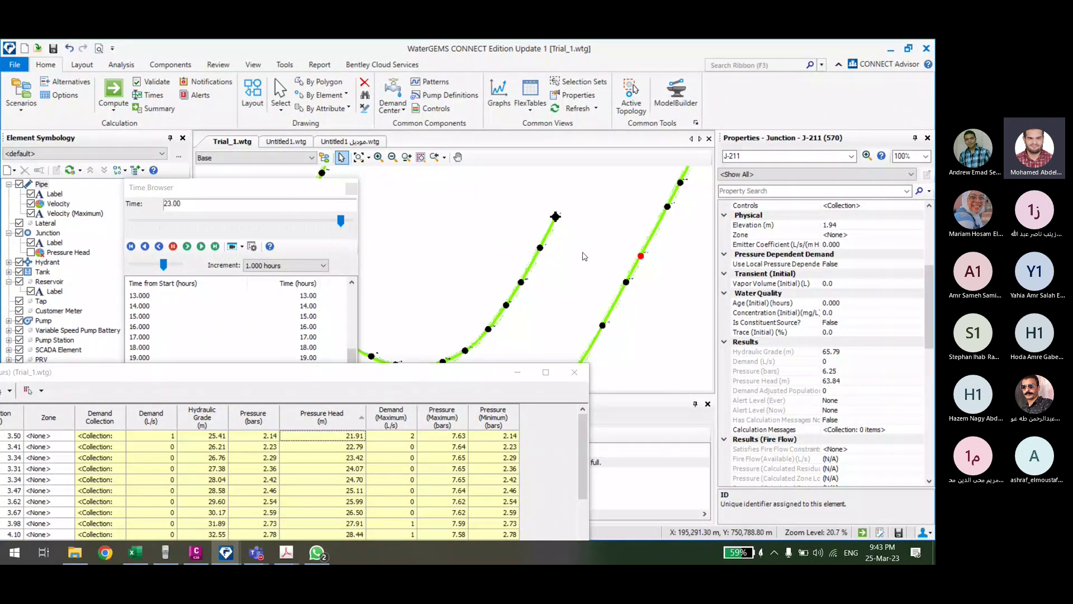
{"action": "scroll", "coordinate": [585, 256], "scroll_direction": "down", "scroll_amount": 3}
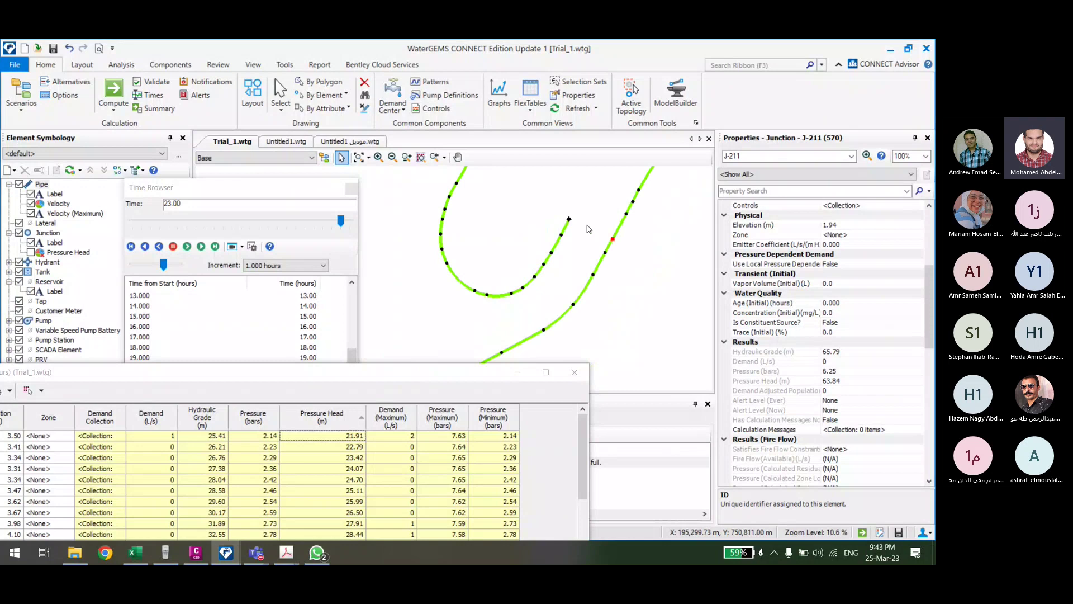
{"action": "scroll", "coordinate": [588, 229], "scroll_direction": "up", "scroll_amount": 3}
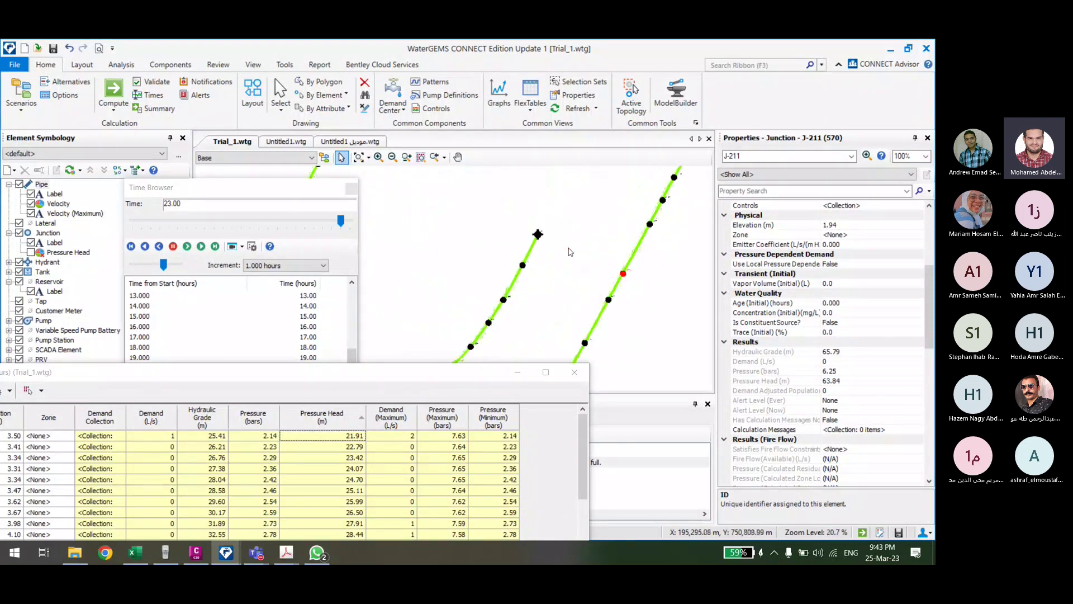
{"action": "scroll", "coordinate": [561, 265], "scroll_direction": "down", "scroll_amount": 2}
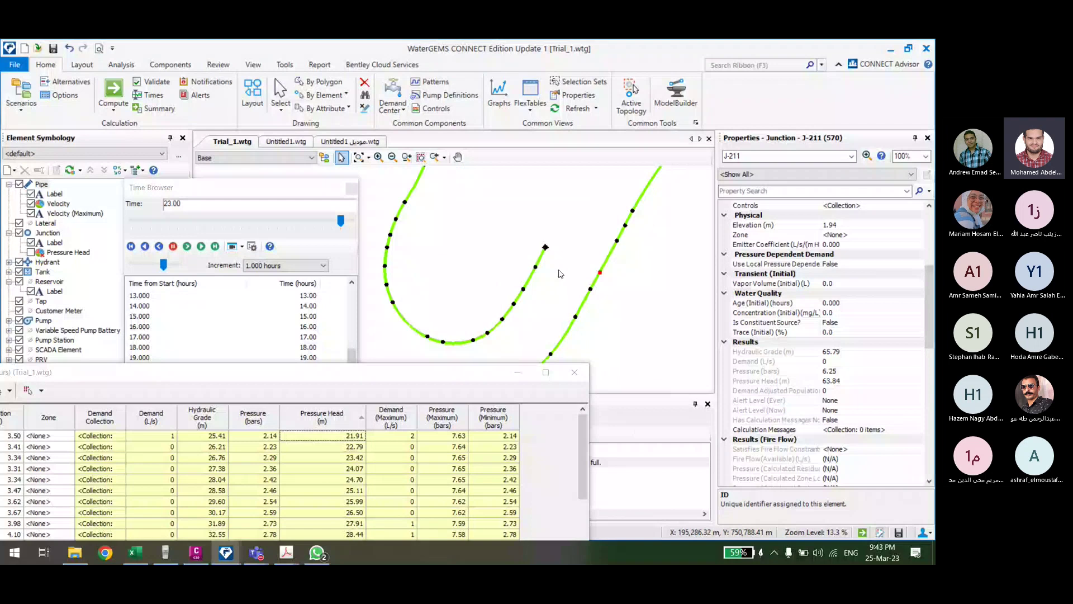
{"action": "left_click_drag", "start_coordinate": [558, 277], "coordinate": [556, 263]}
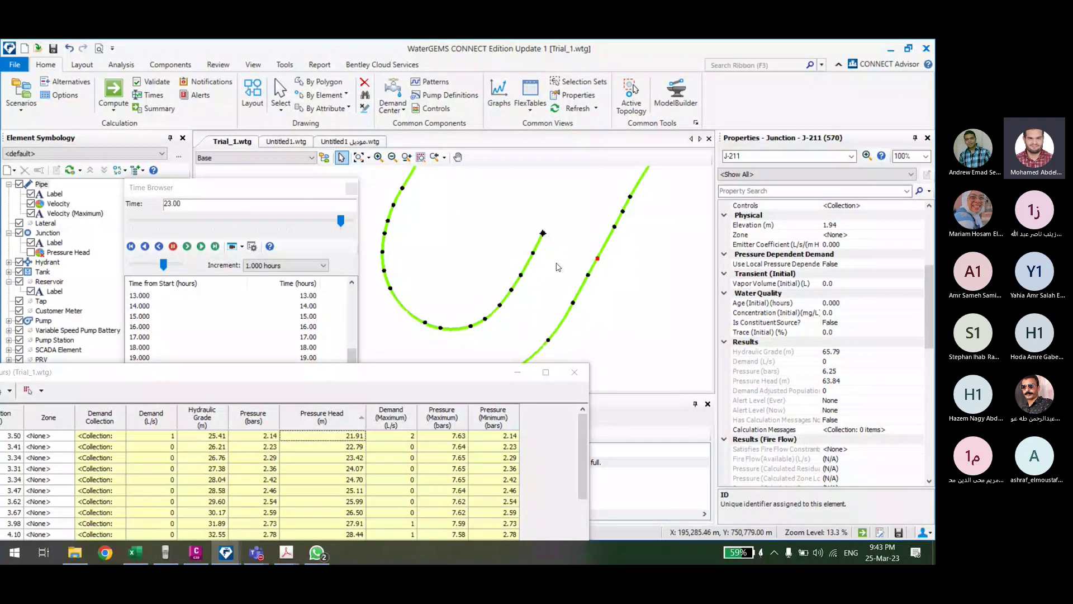
{"action": "scroll", "coordinate": [559, 265], "scroll_direction": "up", "scroll_amount": 5}
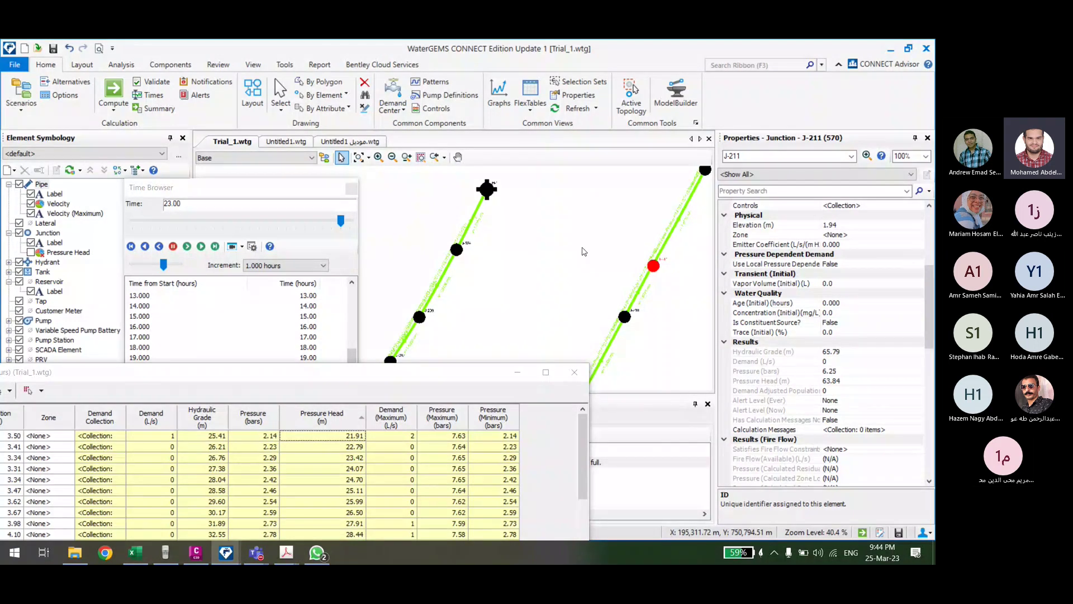
{"action": "scroll", "coordinate": [584, 252], "scroll_direction": "down", "scroll_amount": 2}
{"action": "scroll", "coordinate": [586, 229], "scroll_direction": "down", "scroll_amount": 3}
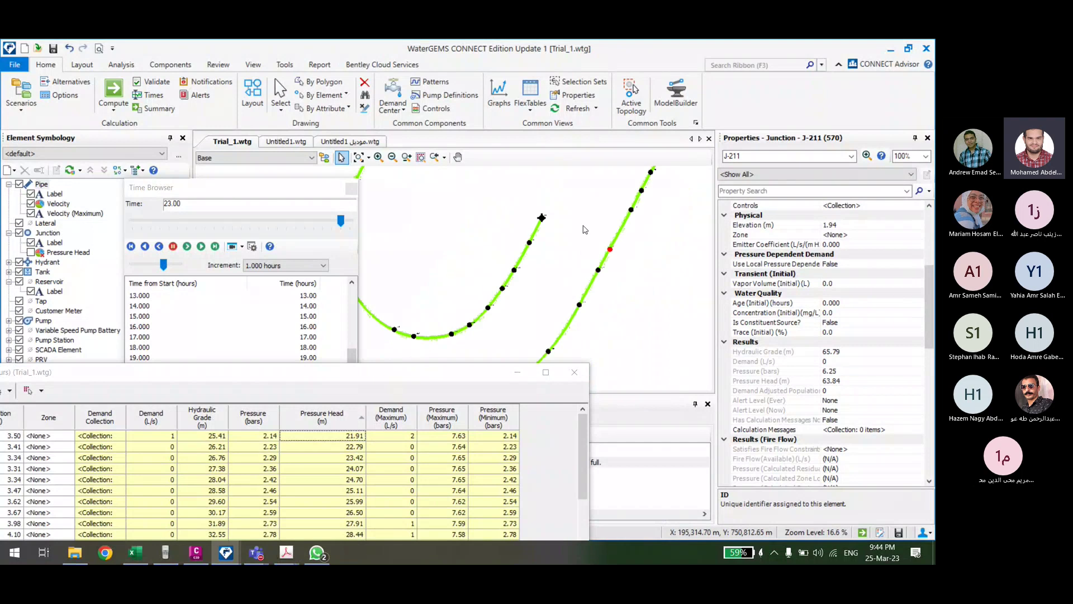
{"action": "scroll", "coordinate": [584, 230], "scroll_direction": "down", "scroll_amount": 5}
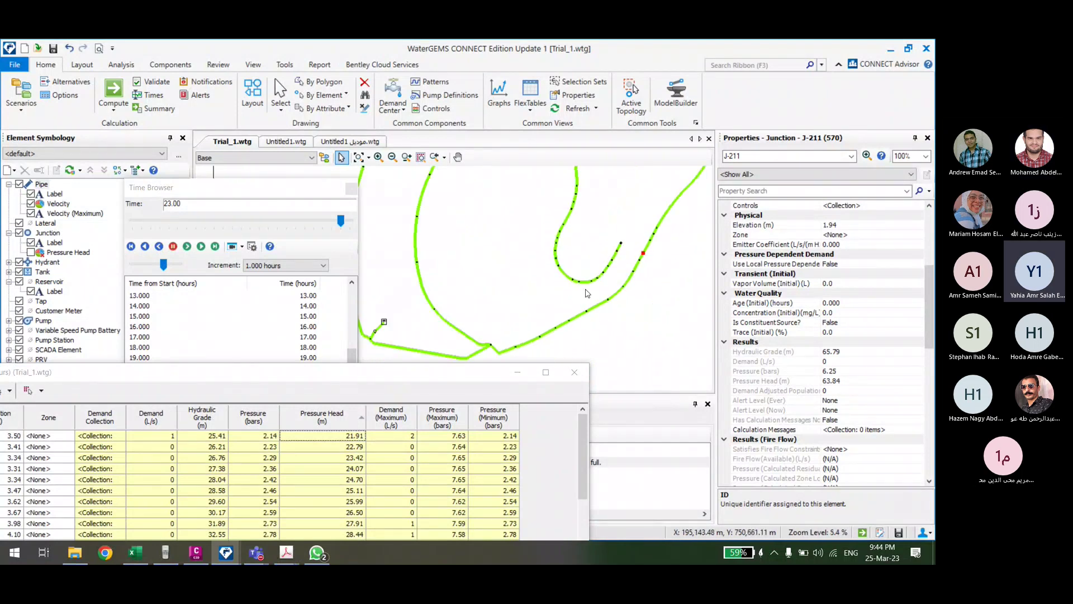
{"action": "scroll", "coordinate": [639, 254], "scroll_direction": "up", "scroll_amount": 5}
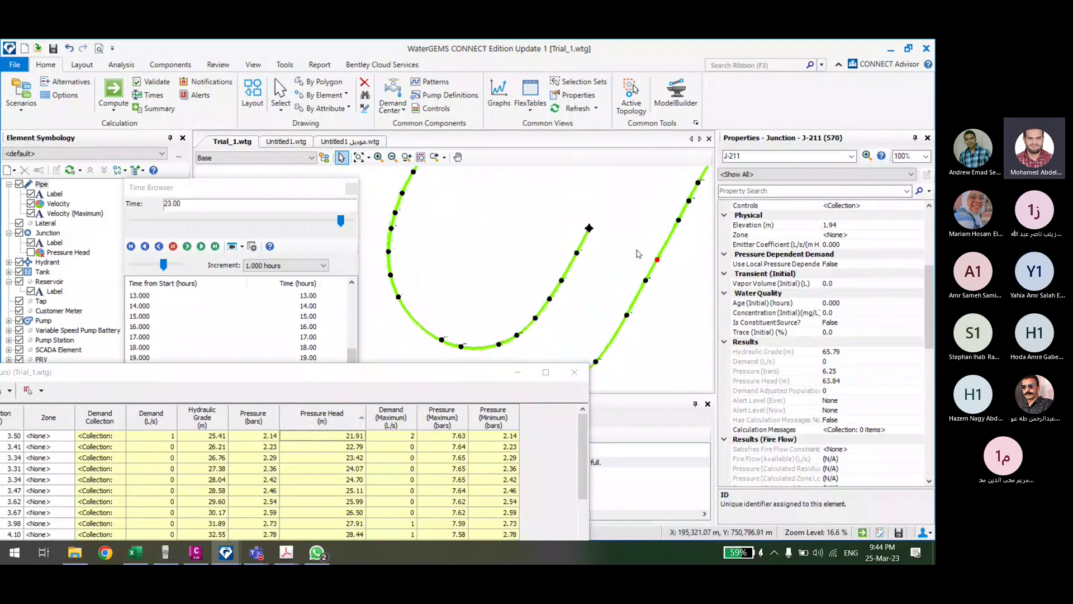
{"action": "scroll", "coordinate": [639, 254], "scroll_direction": "up", "scroll_amount": 3}
{"action": "left_click", "coordinate": [532, 230]}
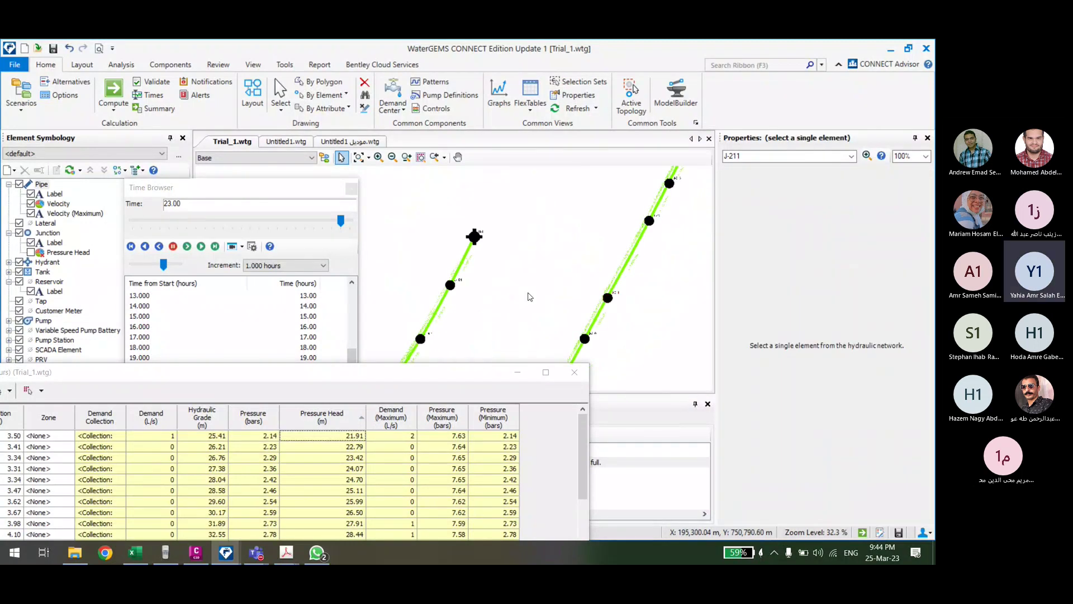
{"action": "left_click_drag", "start_coordinate": [447, 380], "coordinate": [450, 371]}
Step: In File Explorer, open student folder 15's Submission folder under From students\WaterGems-Models, copy its path, and return to WaterGEMS
{"action": "mouse_move", "coordinate": [142, 553]}
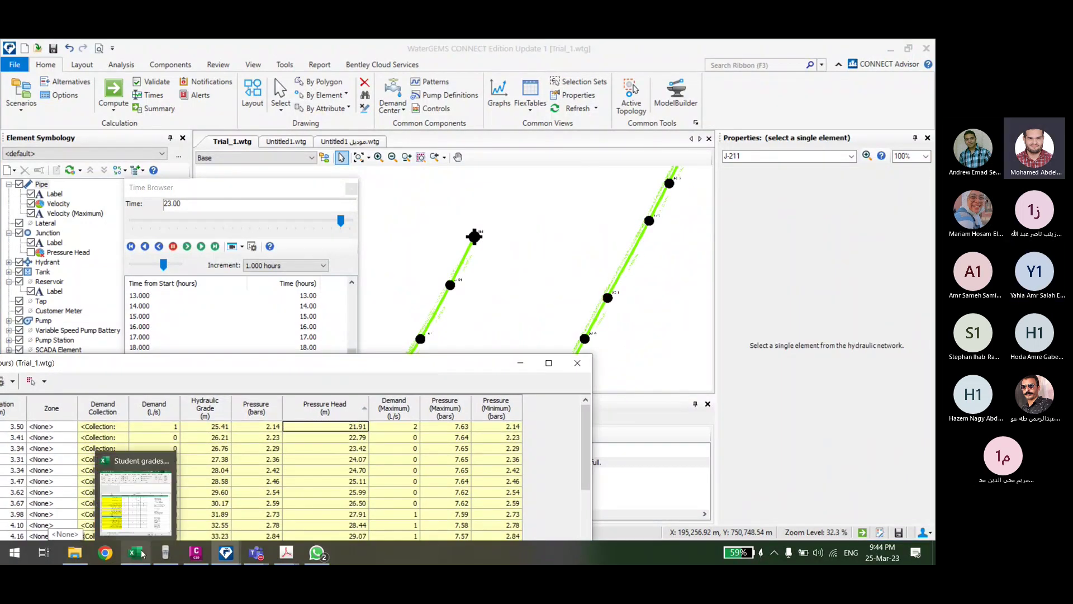
{"action": "left_click", "coordinate": [85, 559]}
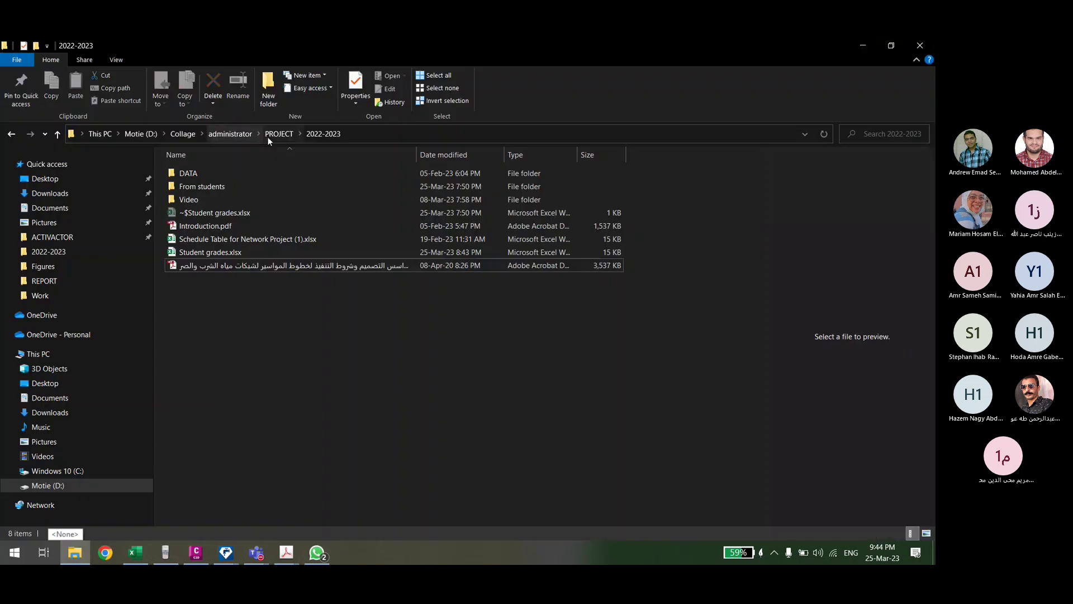
{"action": "double_click", "coordinate": [200, 186]}
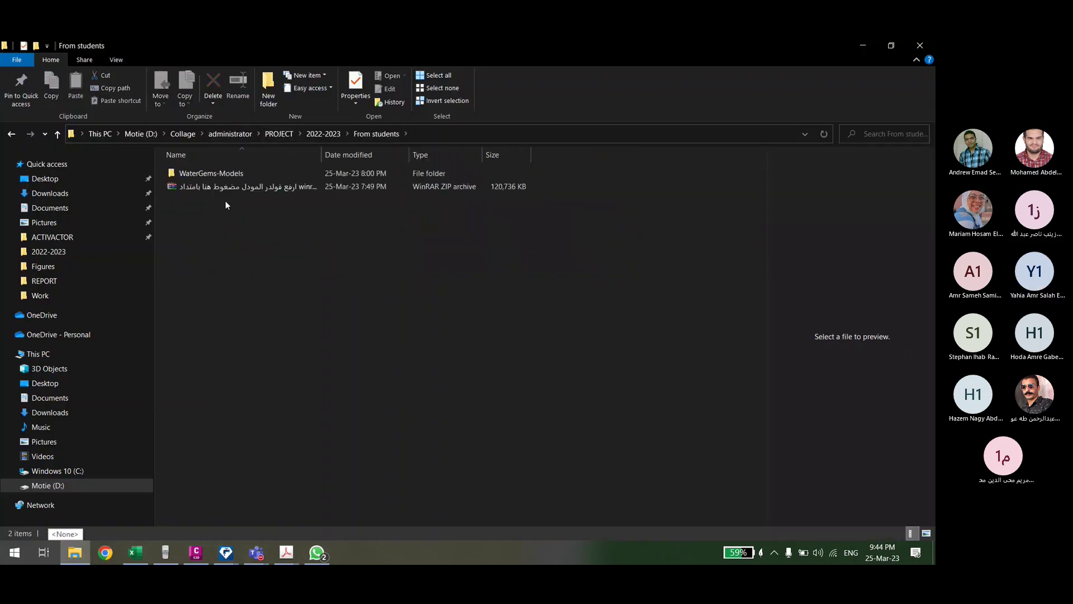
{"action": "double_click", "coordinate": [219, 176]}
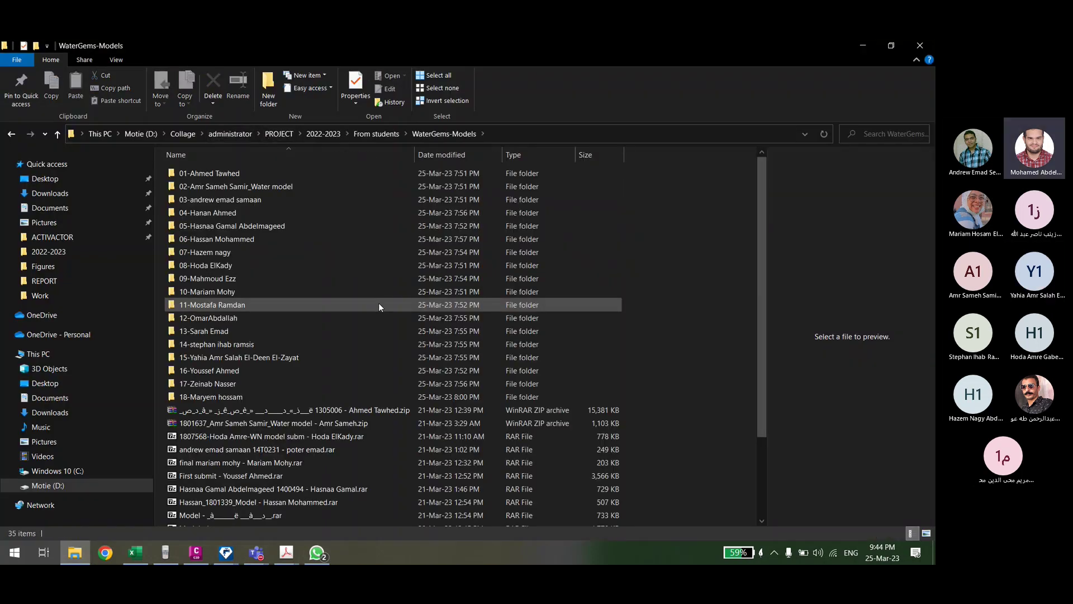
{"action": "double_click", "coordinate": [280, 357]}
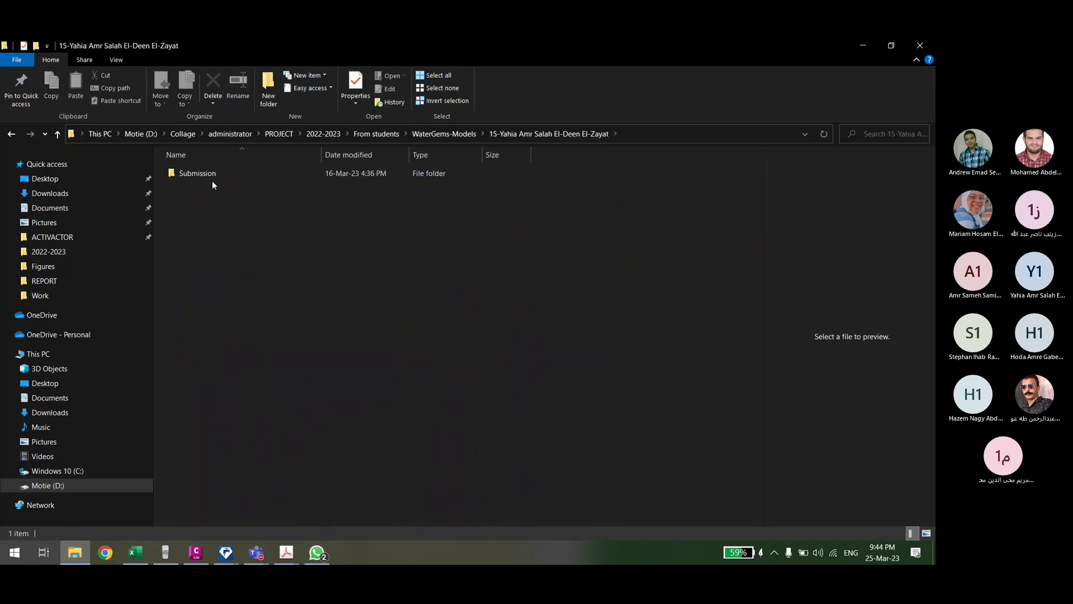
{"action": "double_click", "coordinate": [212, 175]}
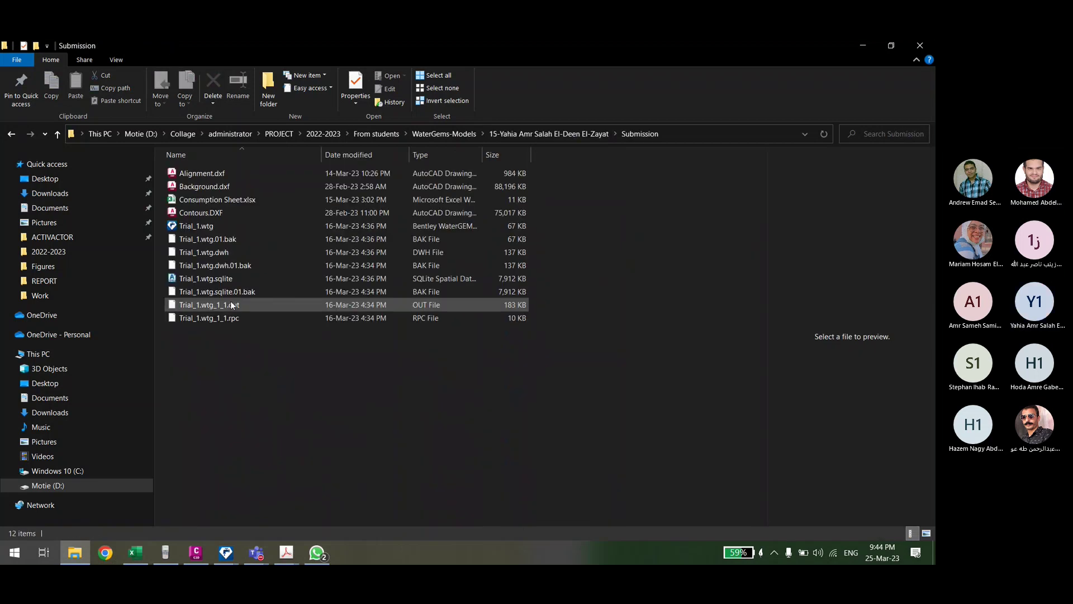
{"action": "left_click", "coordinate": [235, 187]}
{"action": "left_click", "coordinate": [713, 132]}
{"action": "right_click", "coordinate": [714, 132]}
{"action": "left_click", "coordinate": [771, 161]}
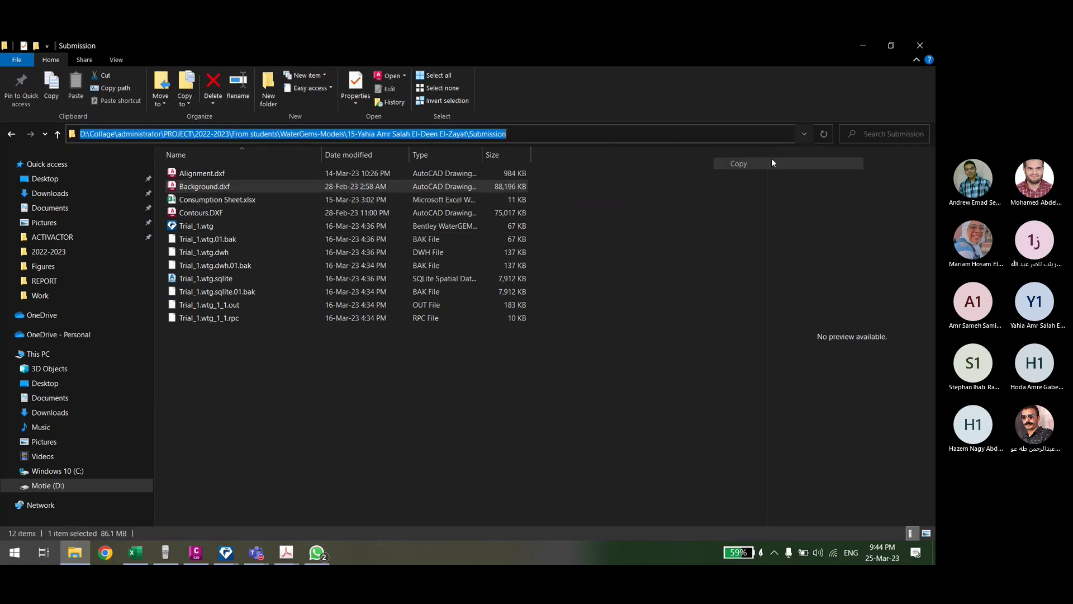
{"action": "left_click", "coordinate": [860, 47]}
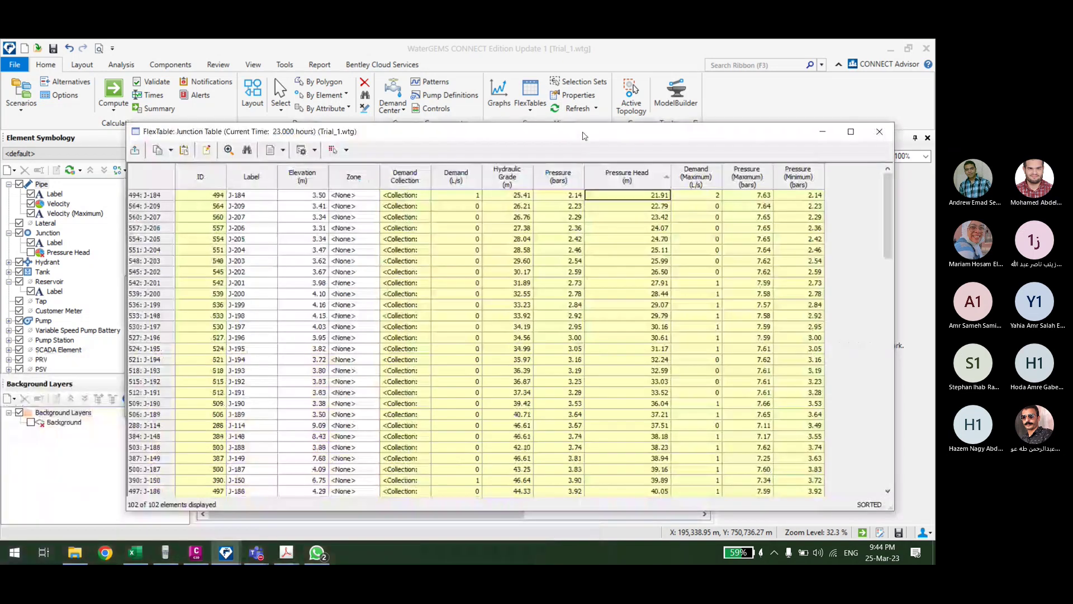
Step: Add Background.dxf from the copied Submission folder path as a new background layer, accepting its import settings
{"action": "right_click", "coordinate": [63, 413]}
{"action": "left_click", "coordinate": [162, 416]}
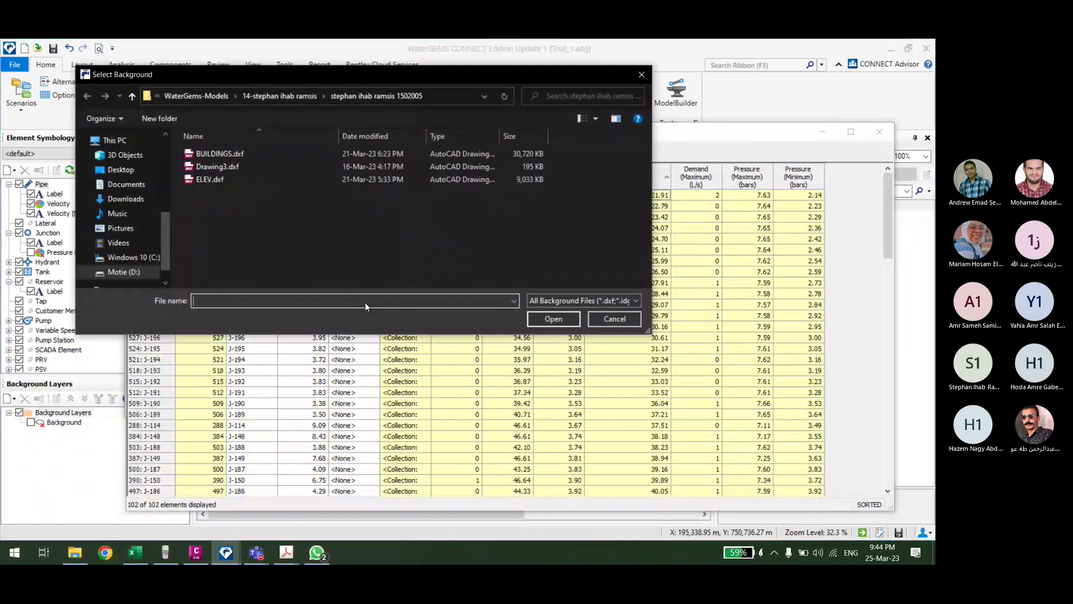
{"action": "key", "text": "ctrl+v"}
{"action": "key", "text": "Return"}
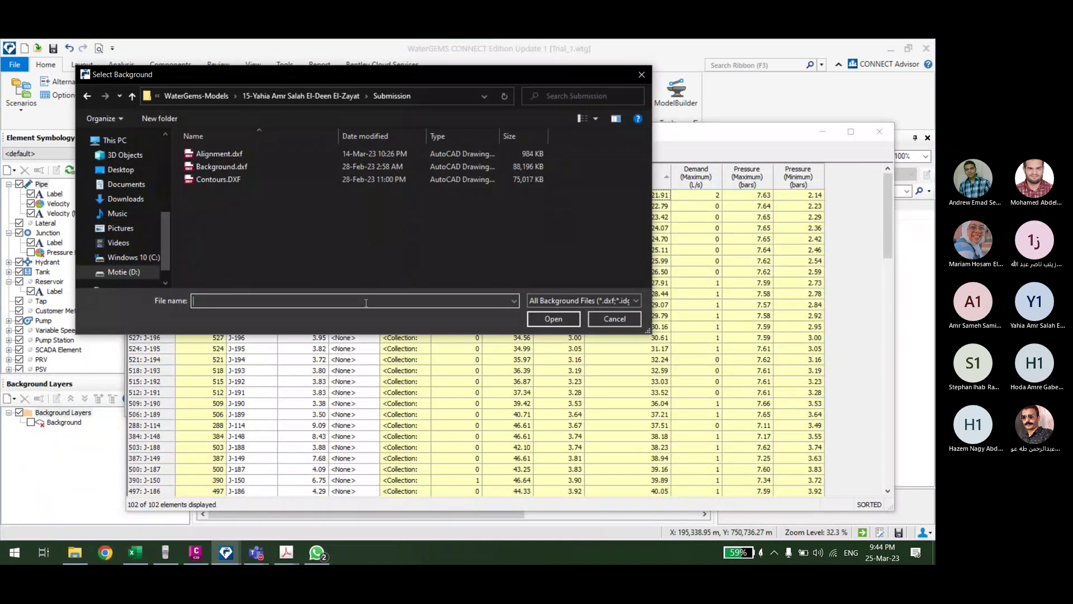
{"action": "double_click", "coordinate": [248, 166]}
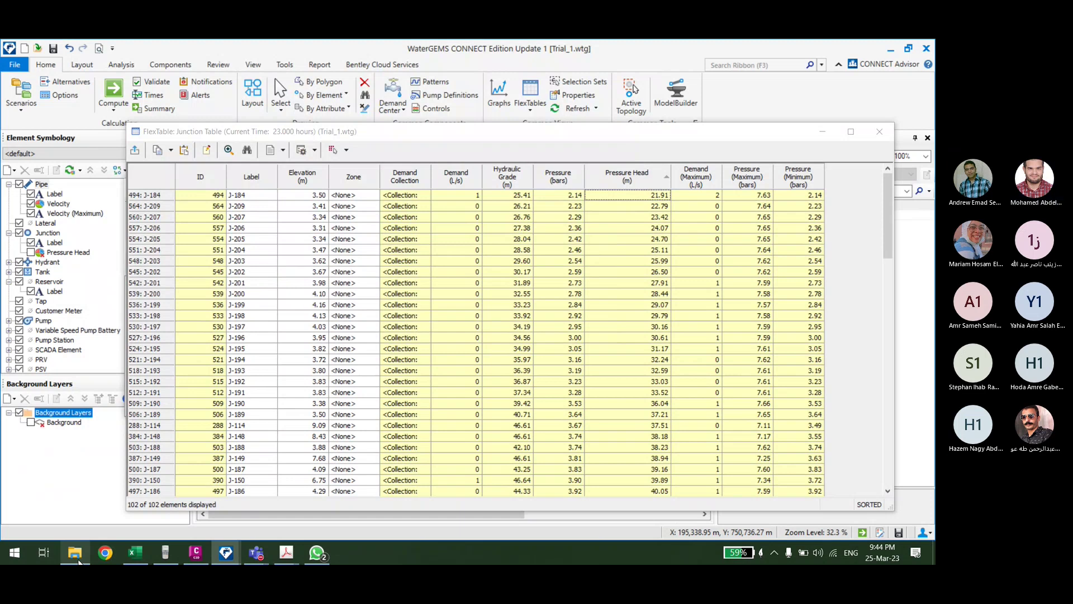
{"action": "left_click", "coordinate": [77, 553]}
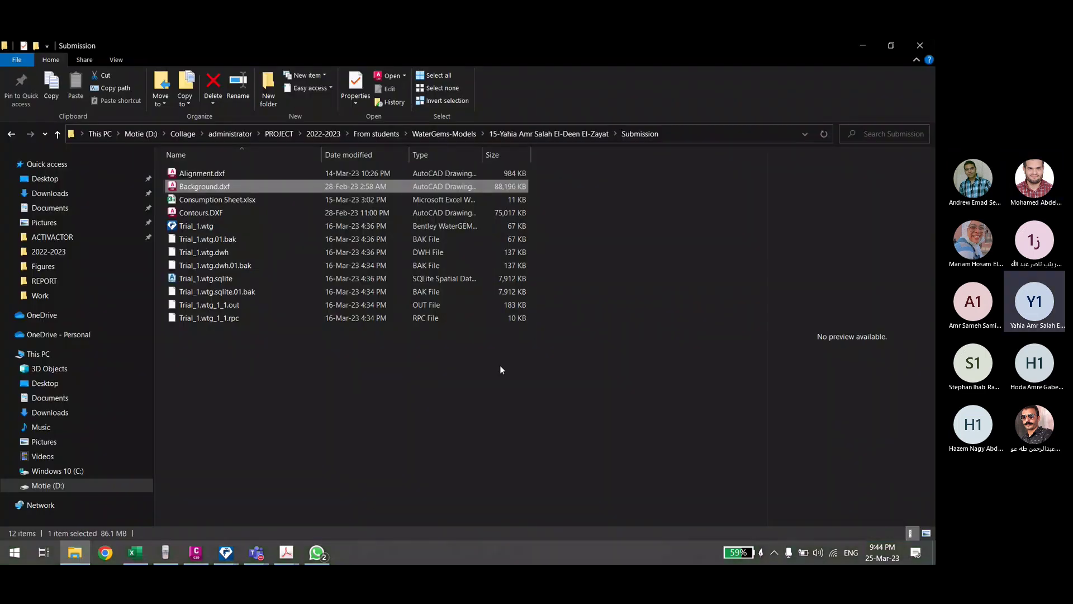
{"action": "left_click", "coordinate": [862, 47]}
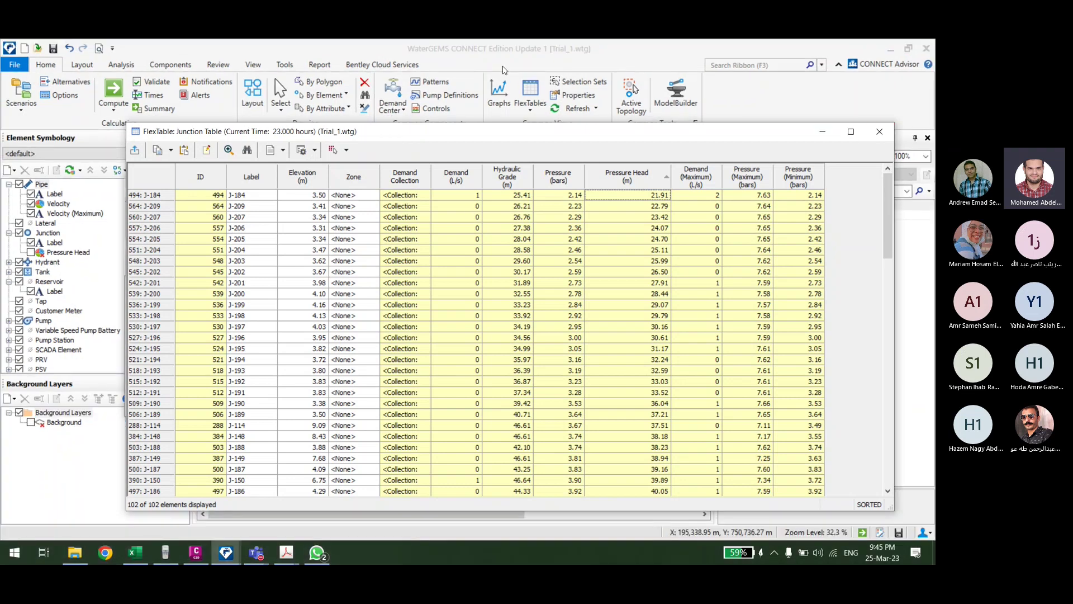
{"action": "left_click", "coordinate": [450, 362]}
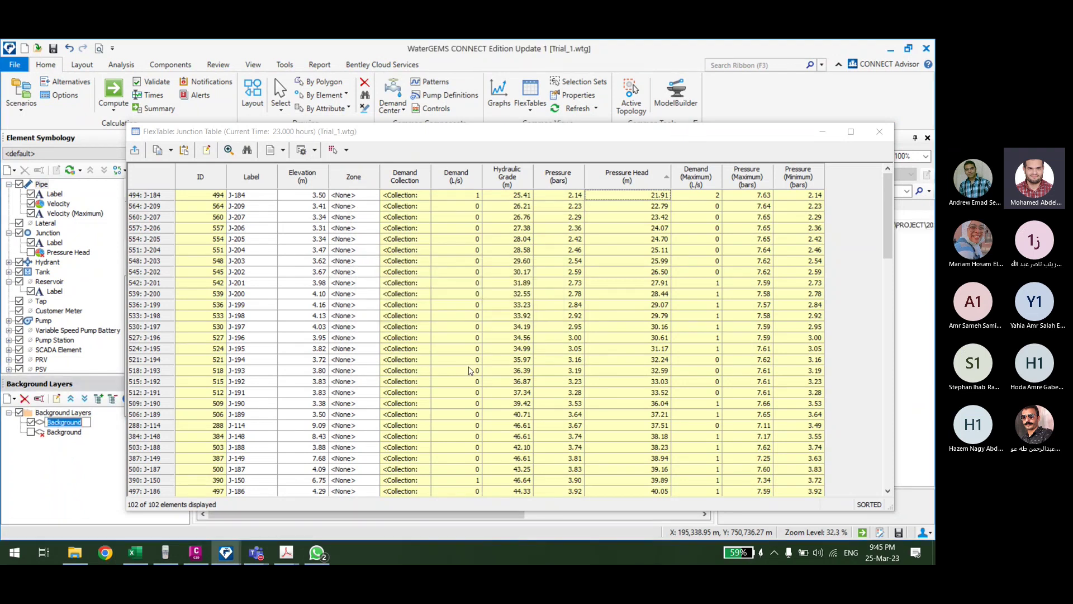
Step: Minimise the junction table and examine the roads and building plots between the dead-end main at H-1 and the parallel main
{"action": "left_click", "coordinate": [822, 136]}
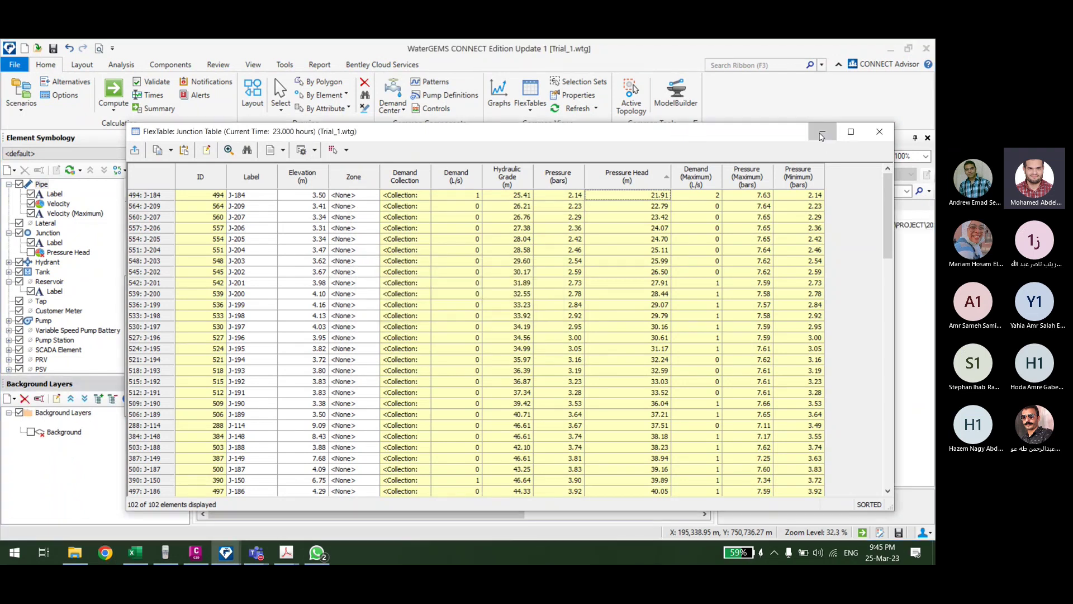
{"action": "left_click", "coordinate": [821, 137]}
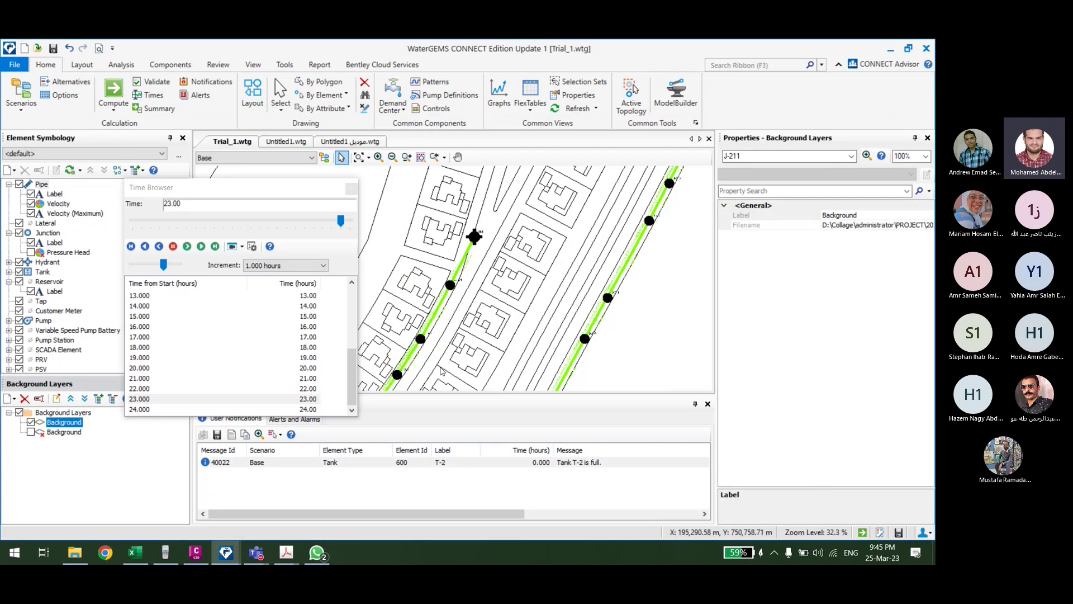
{"action": "scroll", "coordinate": [441, 371], "scroll_direction": "down", "scroll_amount": 5}
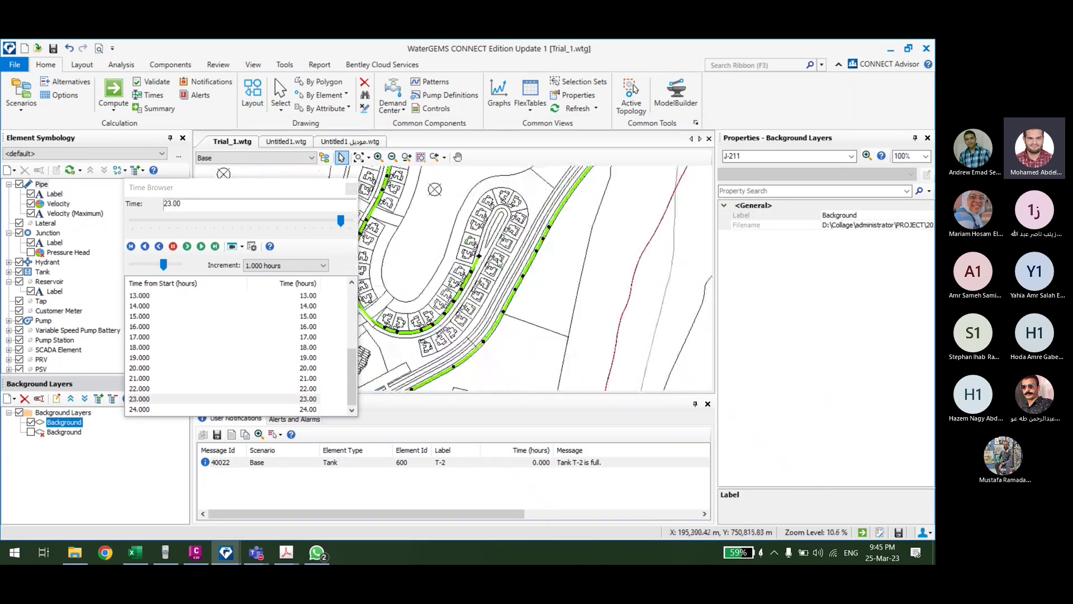
{"action": "scroll", "coordinate": [498, 262], "scroll_direction": "up", "scroll_amount": 5}
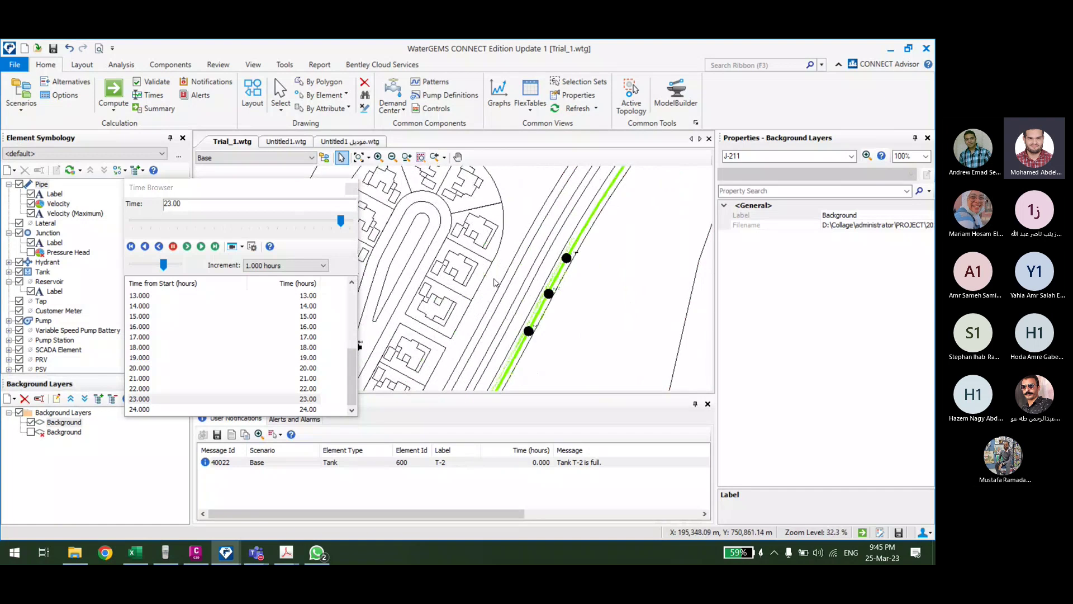
{"action": "scroll", "coordinate": [494, 282], "scroll_direction": "down", "scroll_amount": 3}
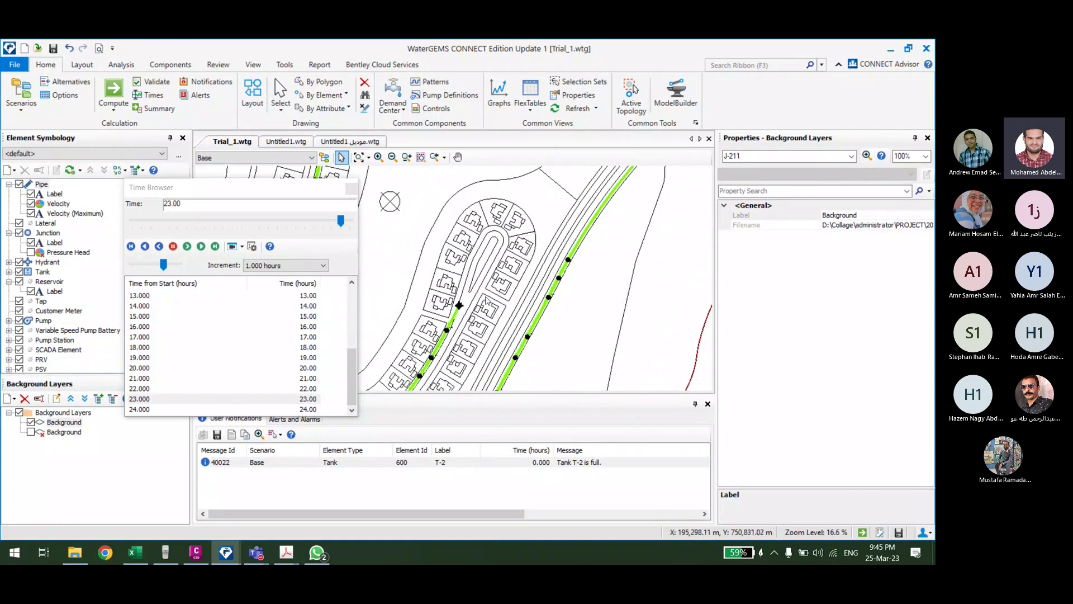
{"action": "scroll", "coordinate": [487, 300], "scroll_direction": "down", "scroll_amount": 1}
{"action": "scroll", "coordinate": [516, 299], "scroll_direction": "down", "scroll_amount": 1}
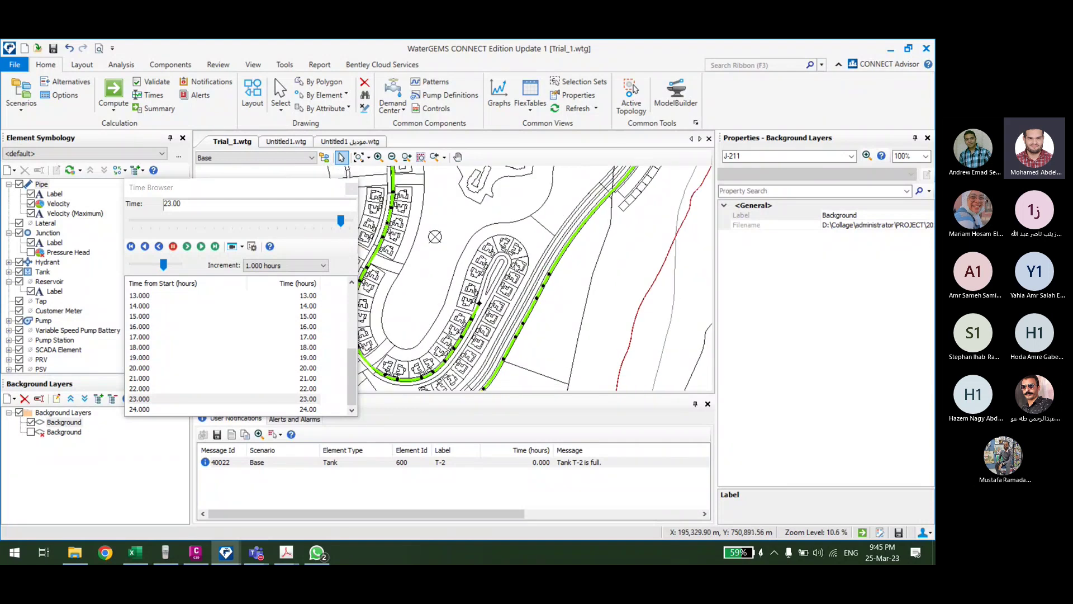
Step: Examine the background around the dead-end main at H-1, including the curve through J-204 to J-206 and the parallel main
{"action": "left_click_drag", "start_coordinate": [404, 353], "coordinate": [465, 273]}
{"action": "scroll", "coordinate": [465, 271], "scroll_direction": "up", "scroll_amount": 2}
{"action": "scroll", "coordinate": [518, 287], "scroll_direction": "up", "scroll_amount": 7}
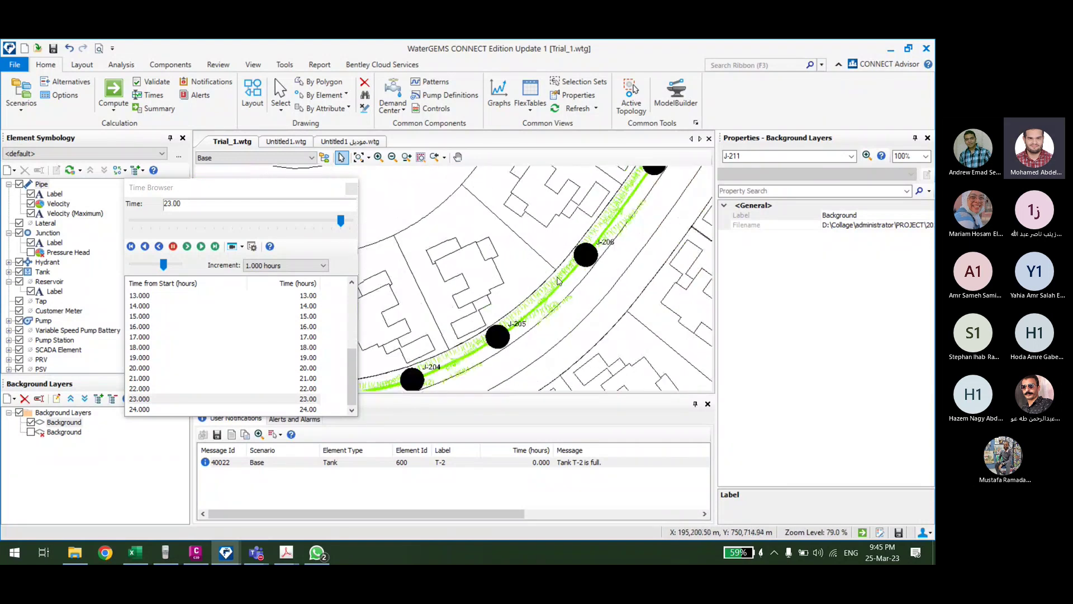
{"action": "scroll", "coordinate": [571, 288], "scroll_direction": "down", "scroll_amount": 7}
{"action": "scroll", "coordinate": [602, 268], "scroll_direction": "up", "scroll_amount": 3}
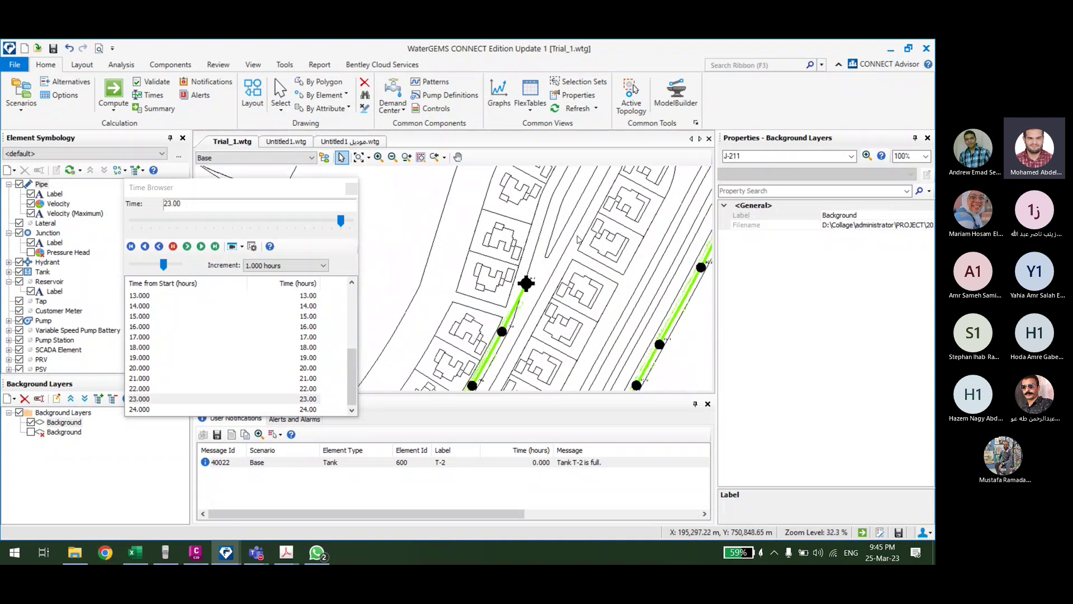
{"action": "scroll", "coordinate": [579, 239], "scroll_direction": "down", "scroll_amount": 2}
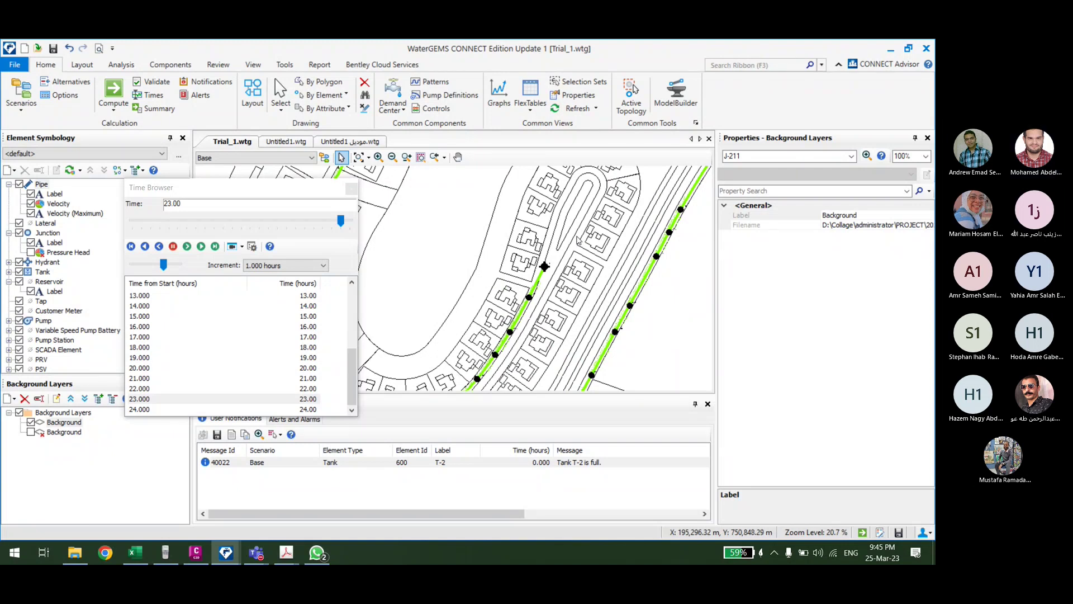
{"action": "scroll", "coordinate": [577, 241], "scroll_direction": "down", "scroll_amount": 3}
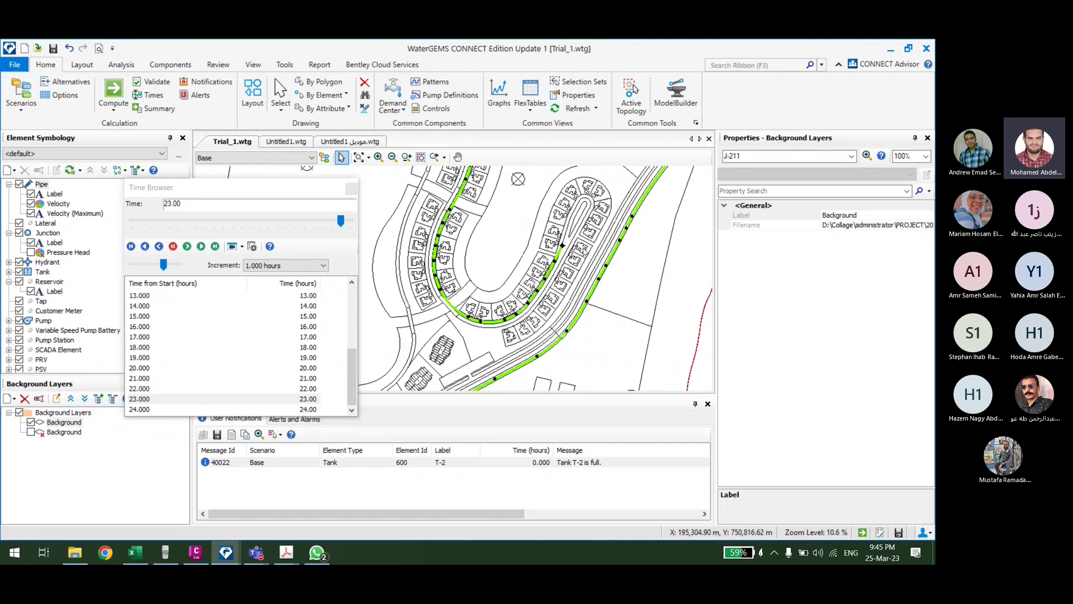
{"action": "scroll", "coordinate": [565, 246], "scroll_direction": "down", "scroll_amount": 1}
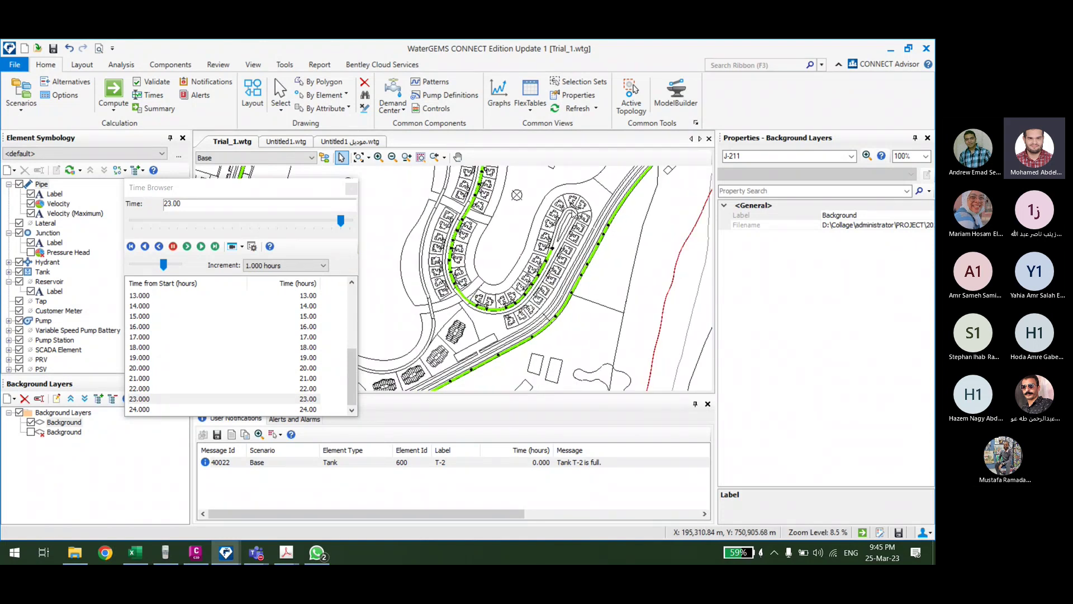
{"action": "scroll", "coordinate": [574, 214], "scroll_direction": "up", "scroll_amount": 1}
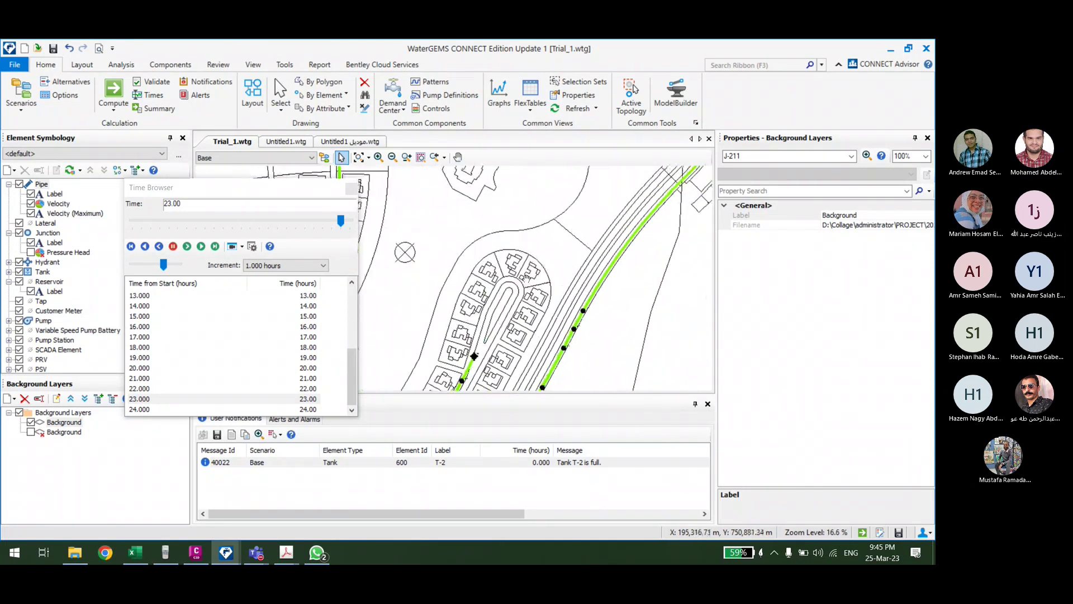
{"action": "scroll", "coordinate": [563, 252], "scroll_direction": "up", "scroll_amount": 4}
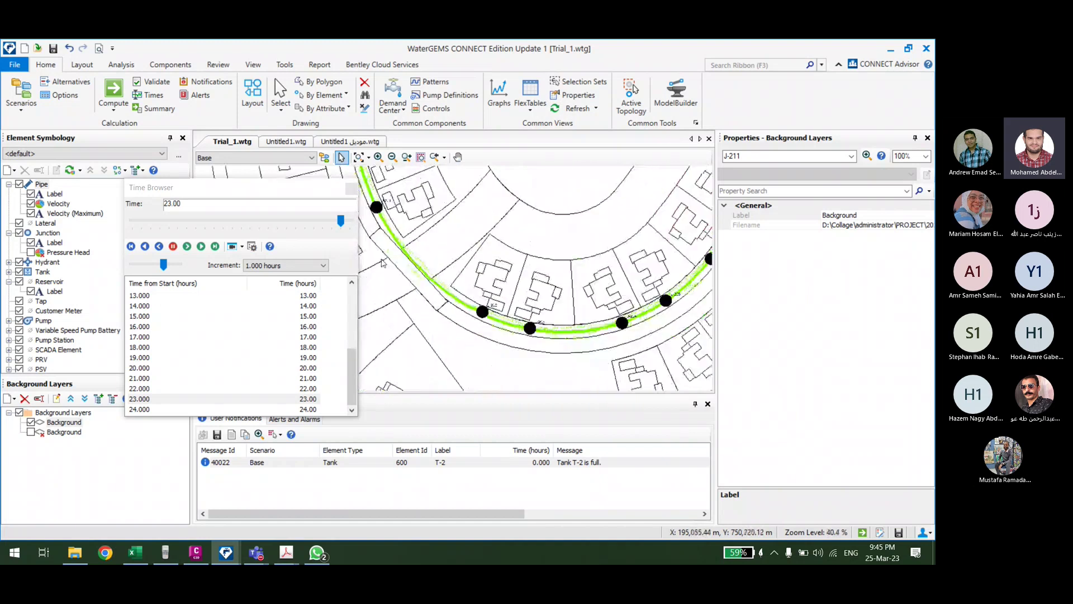
{"action": "scroll", "coordinate": [451, 302], "scroll_direction": "down", "scroll_amount": 6}
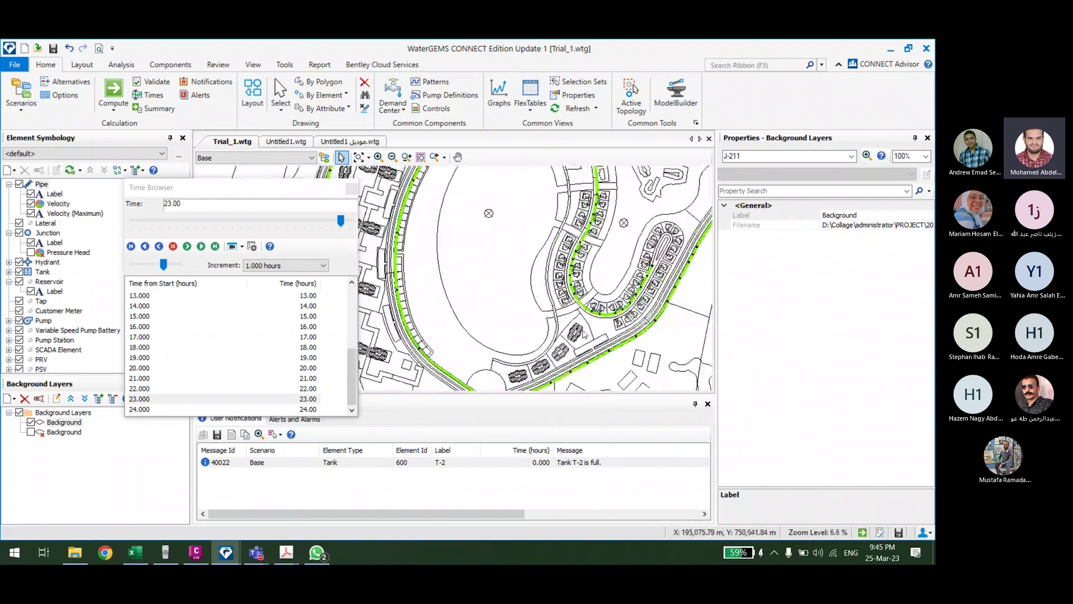
{"action": "scroll", "coordinate": [507, 294], "scroll_direction": "up", "scroll_amount": 3}
Step: Switch to Civil 3D and open Background.dxf from the copied Submission folder path, using the DXF file type
{"action": "left_click", "coordinate": [196, 552]}
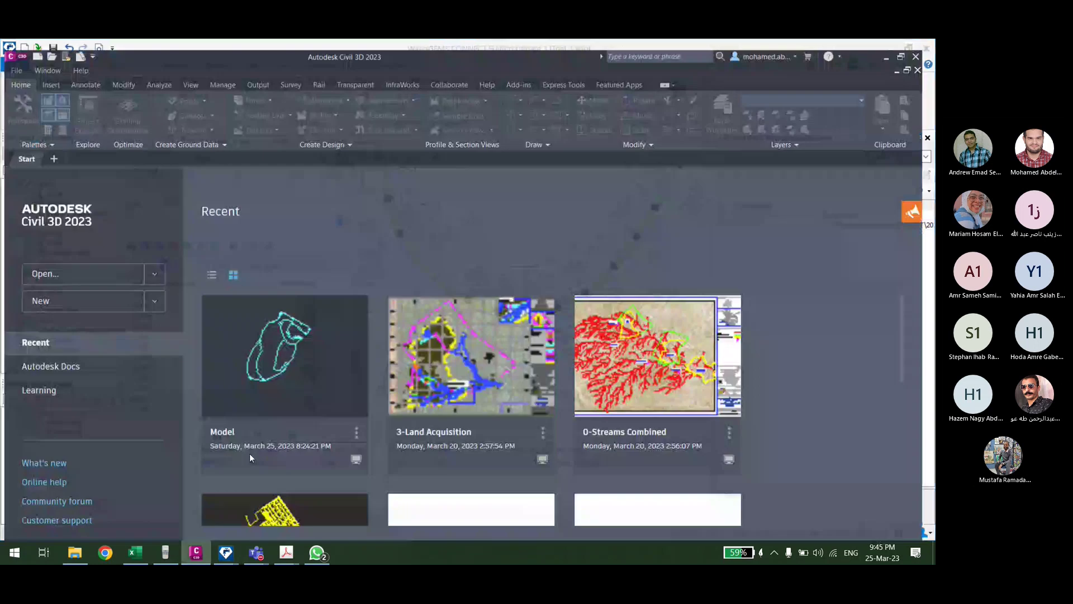
{"action": "key", "text": "ctrl+o"}
{"action": "key", "text": "ctrl+v"}
{"action": "key", "text": "Return"}
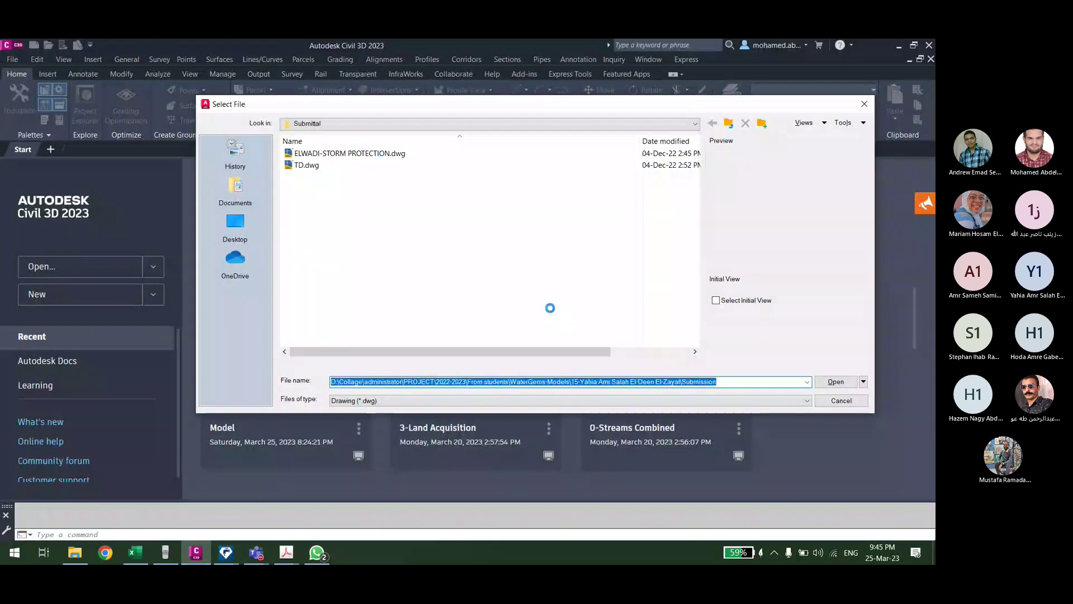
{"action": "left_click", "coordinate": [506, 400]}
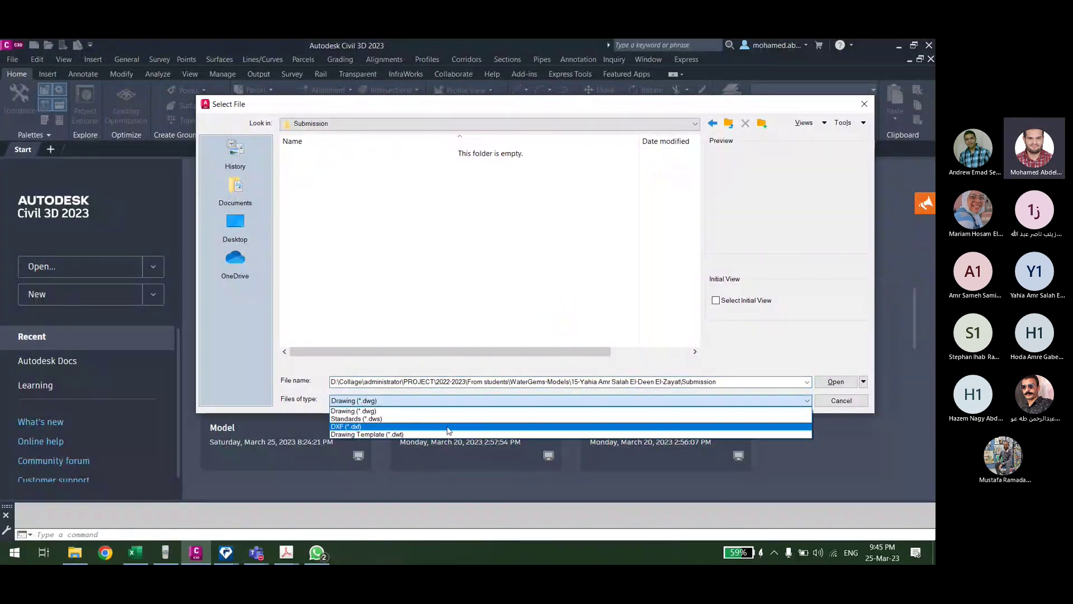
{"action": "left_click", "coordinate": [430, 426]}
{"action": "double_click", "coordinate": [314, 177]}
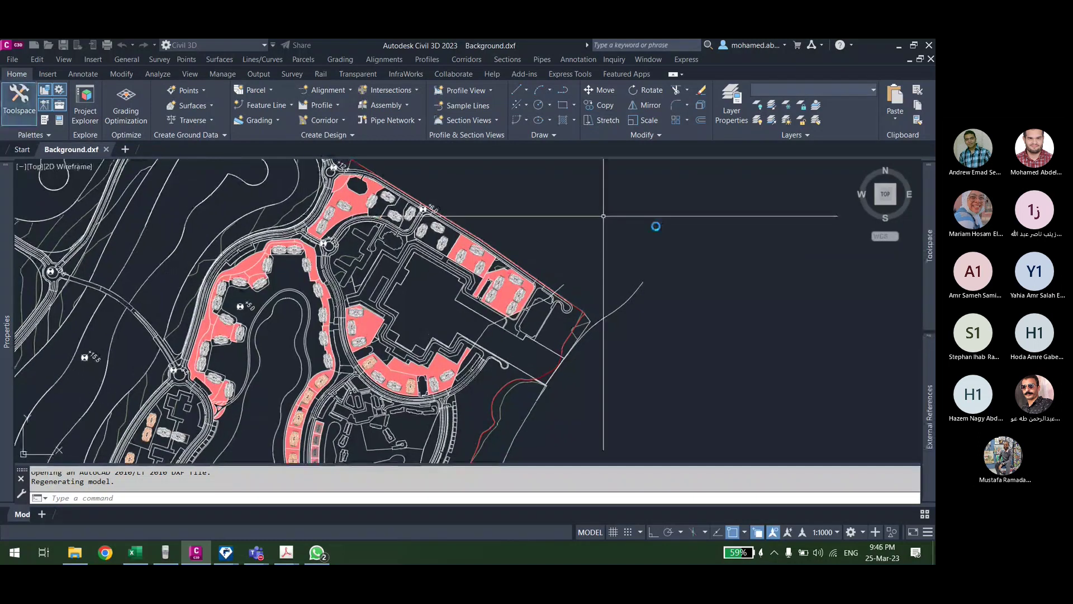
Step: Locate the looped row of building plots near the +4.5 level mark and regenerate the drawing with REGEN
{"action": "scroll", "coordinate": [604, 218], "scroll_direction": "down", "scroll_amount": 6}
{"action": "mouse_move", "coordinate": [529, 335]}
{"action": "left_mouse_down"}
{"action": "mouse_move", "coordinate": [539, 259]}
{"action": "mouse_move", "coordinate": [514, 378]}
{"action": "left_mouse_up"}
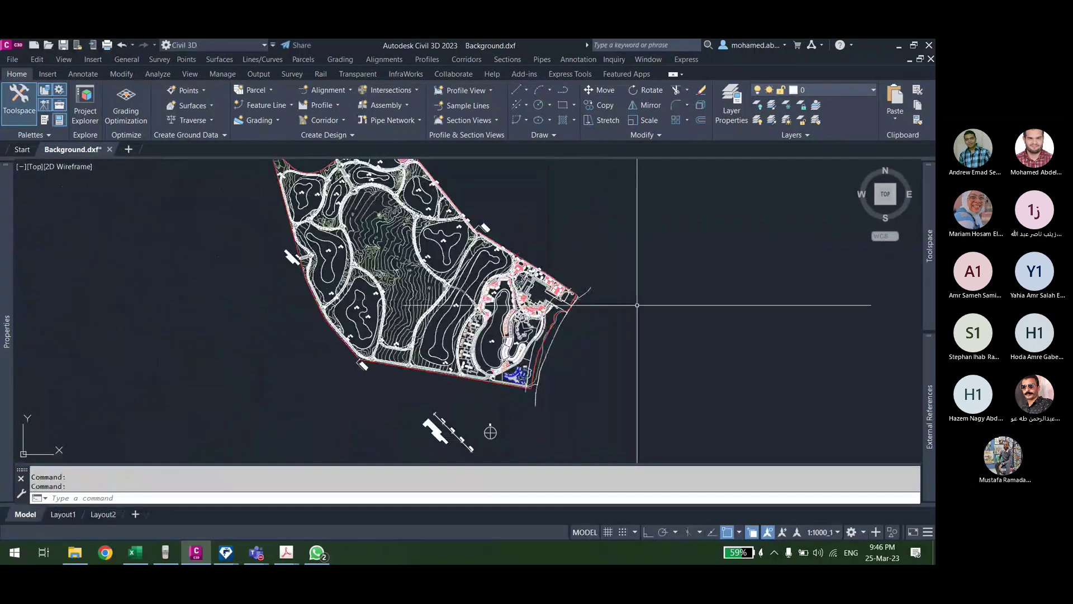
{"action": "left_click_drag", "start_coordinate": [636, 306], "coordinate": [572, 268]}
{"action": "scroll", "coordinate": [474, 339], "scroll_direction": "up", "scroll_amount": 3}
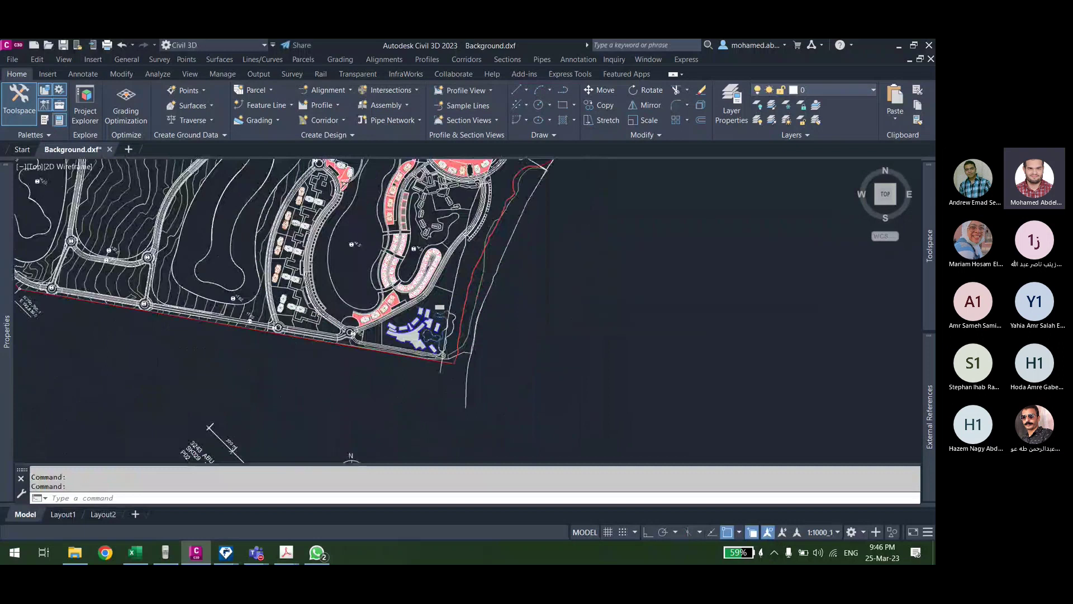
{"action": "scroll", "coordinate": [457, 275], "scroll_direction": "up", "scroll_amount": 6}
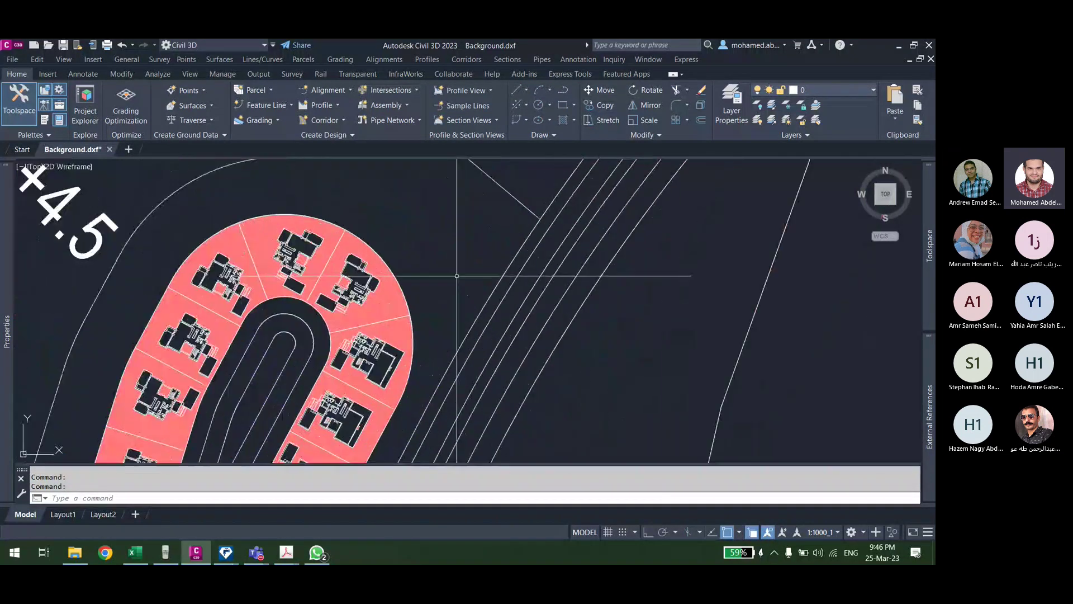
{"action": "type", "text": "re"}
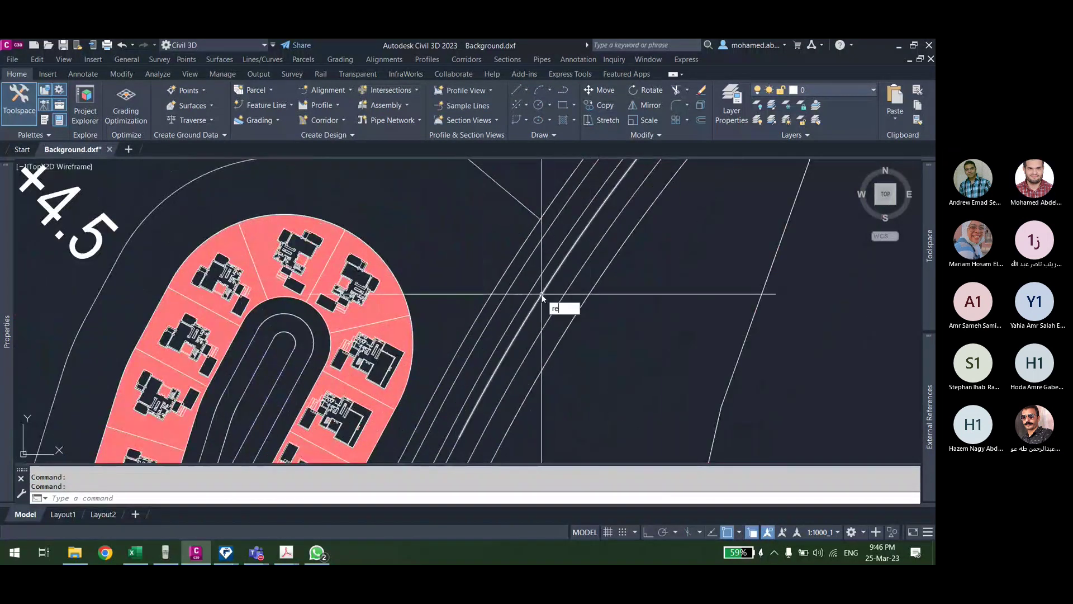
{"action": "key", "text": "Return"}
{"action": "type", "text": "RE"}
{"action": "key", "text": "Return"}
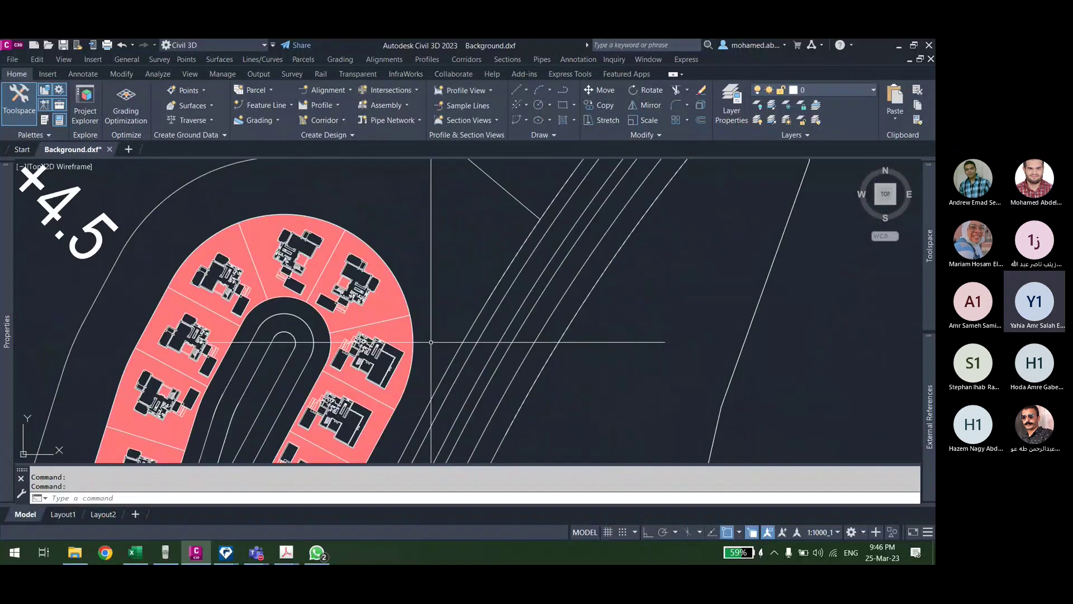
{"action": "scroll", "coordinate": [431, 318], "scroll_direction": "down", "scroll_amount": 3}
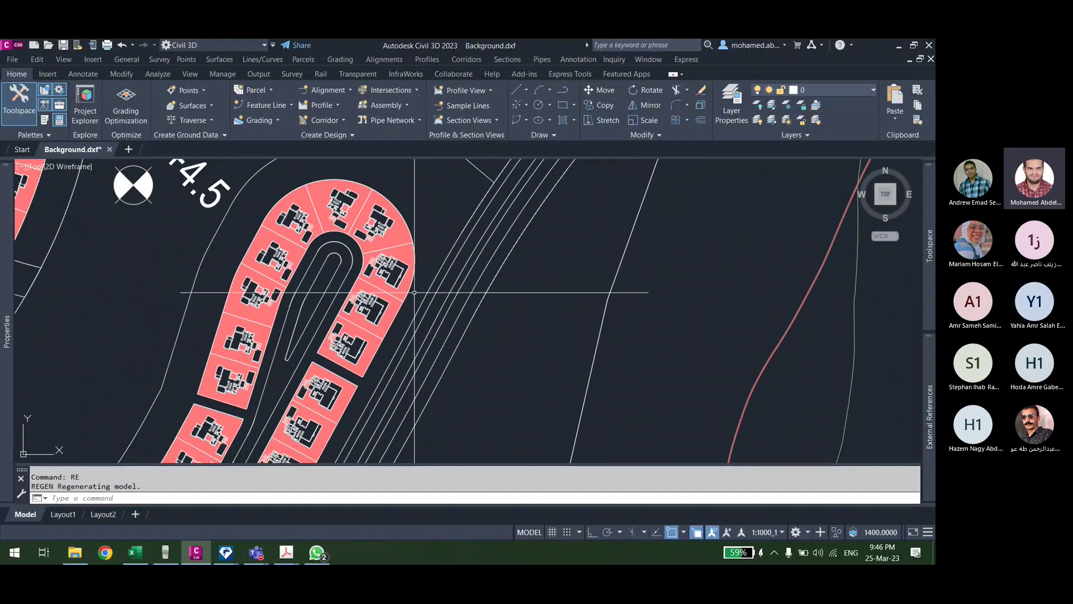
{"action": "left_click_drag", "start_coordinate": [351, 335], "coordinate": [458, 238]}
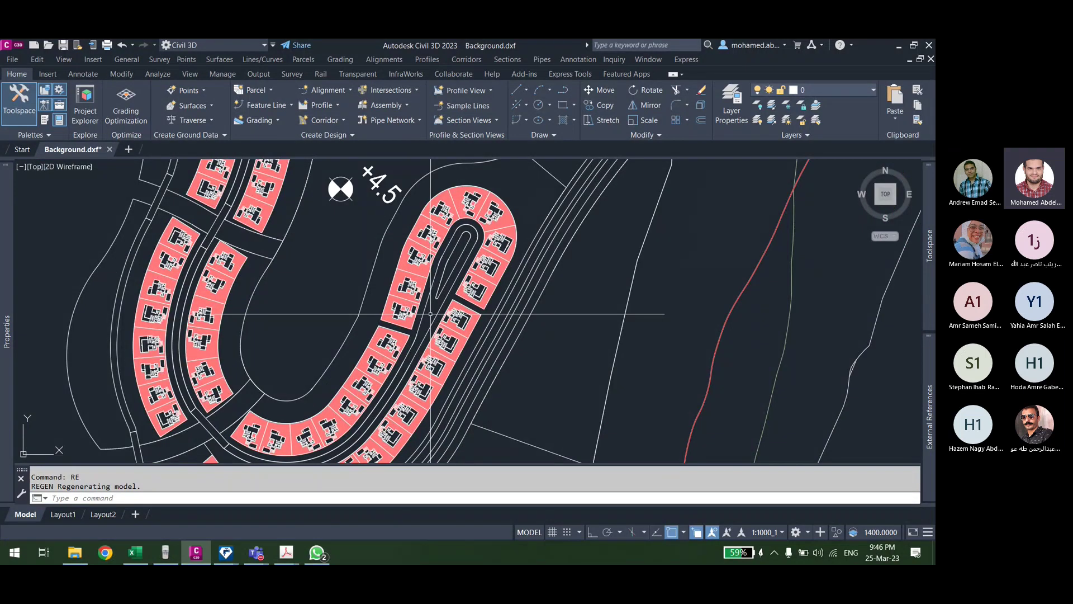
{"action": "left_click_drag", "start_coordinate": [430, 315], "coordinate": [534, 220]}
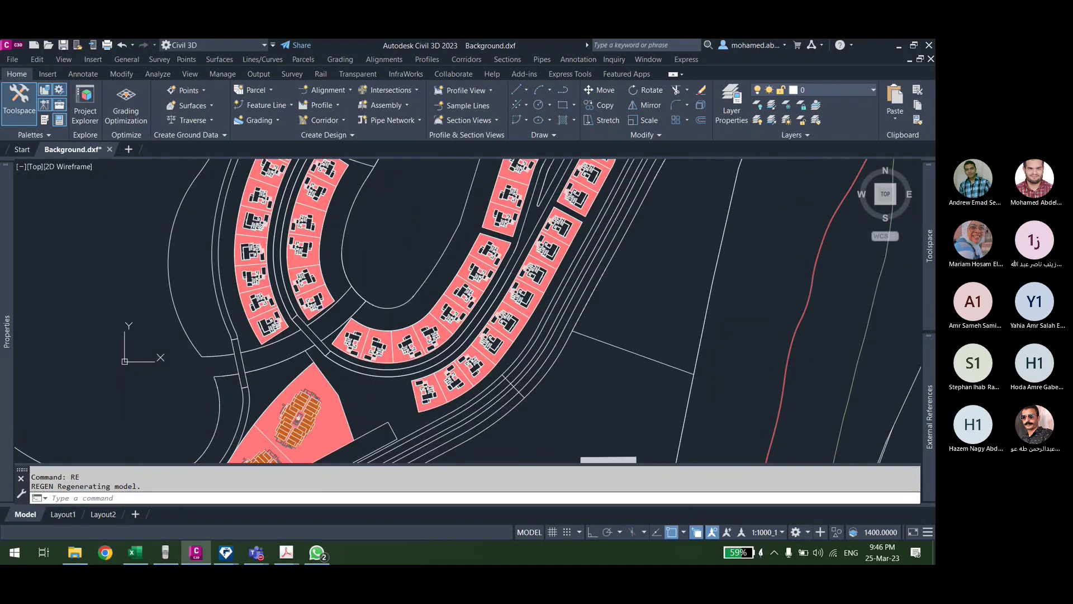
{"action": "left_click_drag", "start_coordinate": [503, 290], "coordinate": [403, 382]}
{"action": "left_click", "coordinate": [430, 250]}
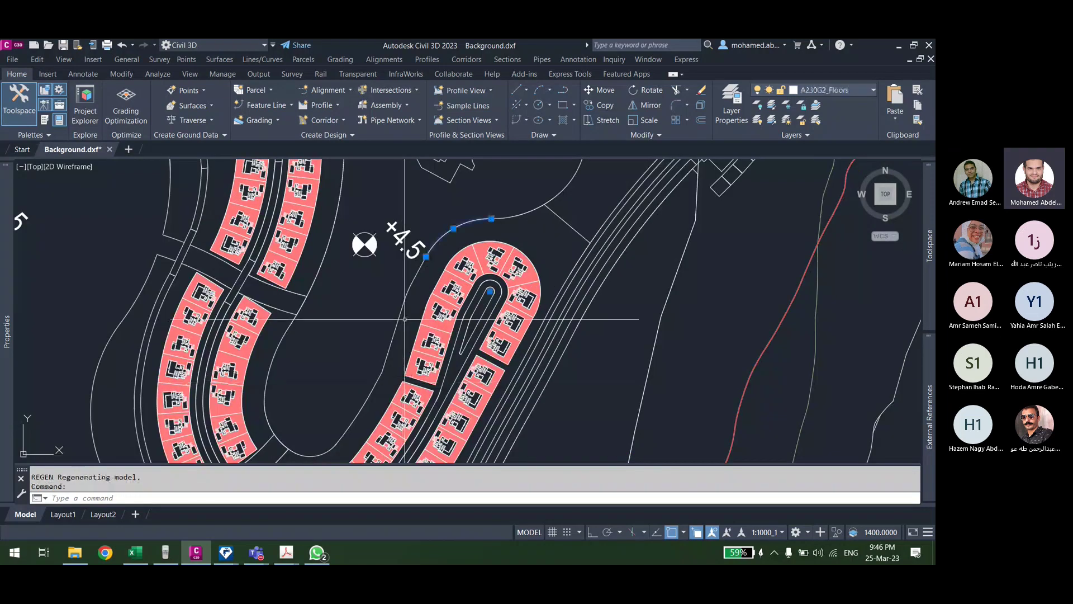
{"action": "left_click", "coordinate": [408, 291]}
{"action": "left_click", "coordinate": [440, 279]}
{"action": "left_click", "coordinate": [497, 338]}
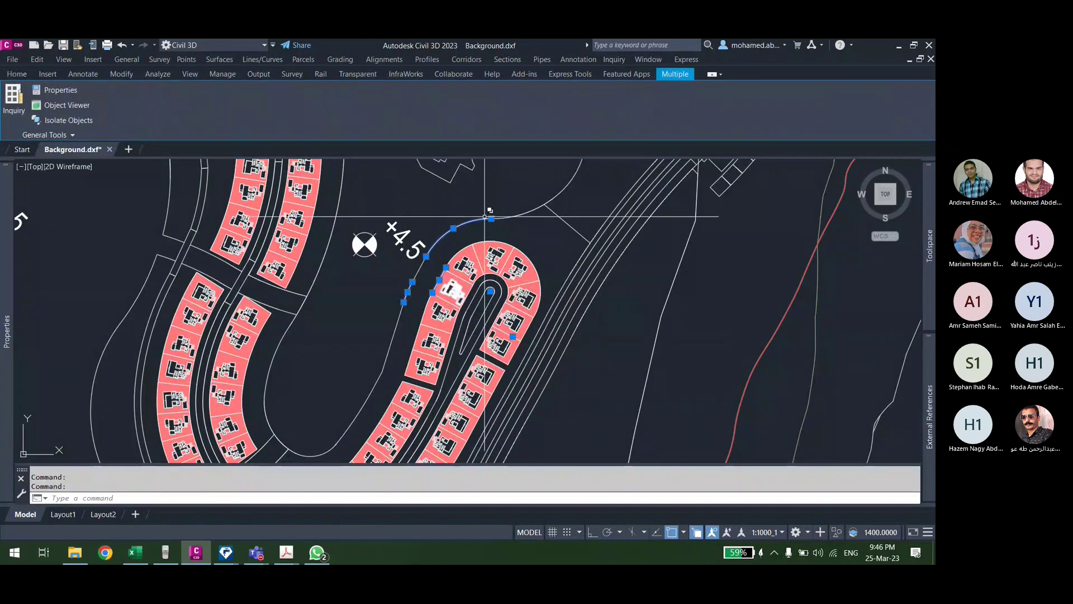
{"action": "scroll", "coordinate": [468, 284], "scroll_direction": "up", "scroll_amount": 2}
{"action": "left_click", "coordinate": [469, 284]}
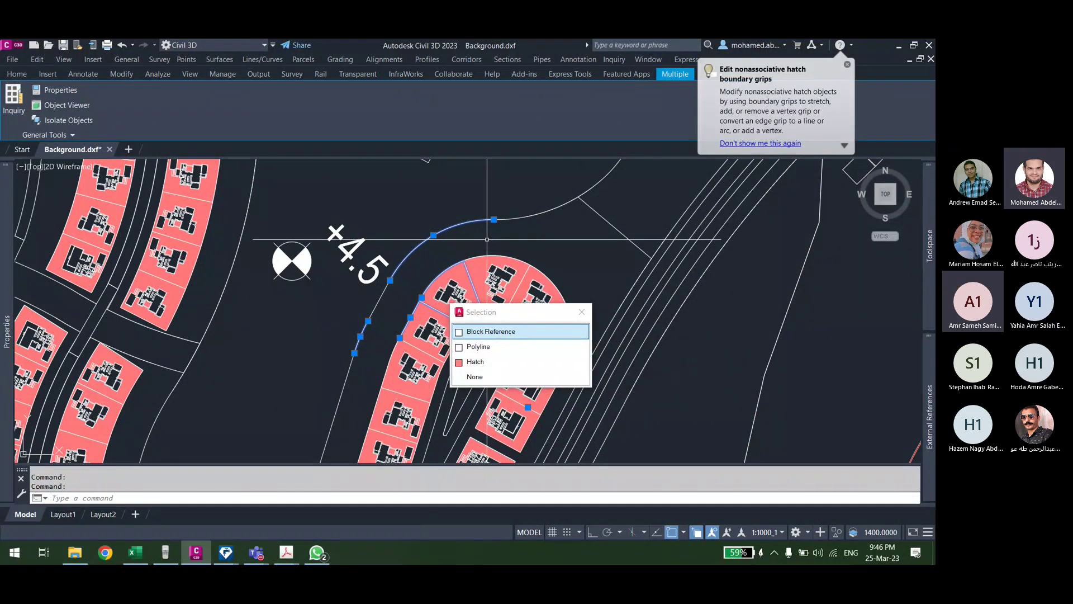
{"action": "key", "text": "Escape"}
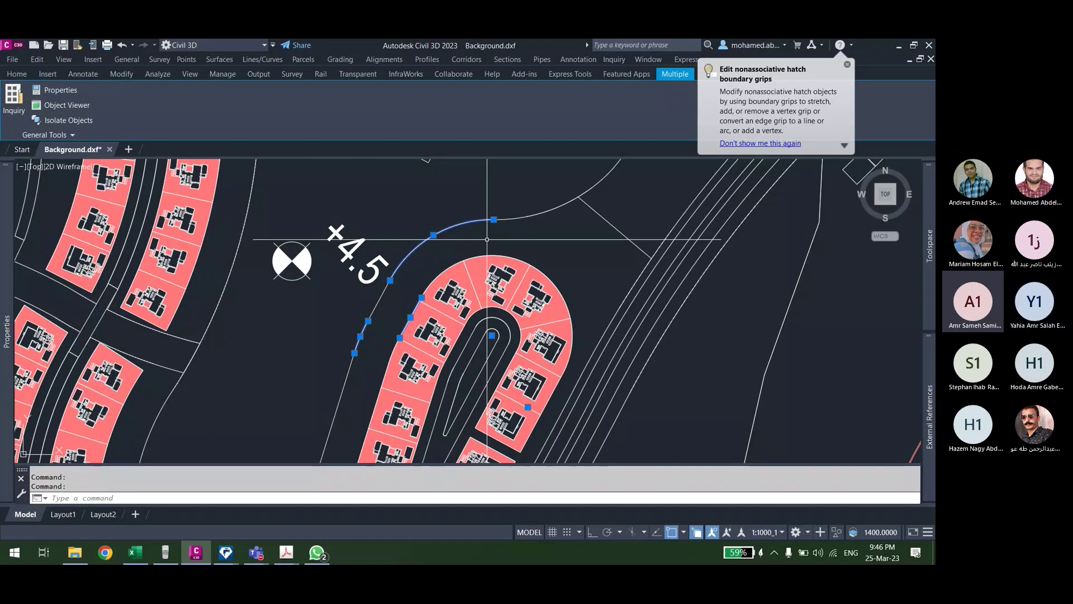
{"action": "scroll", "coordinate": [499, 239], "scroll_direction": "down", "scroll_amount": 4}
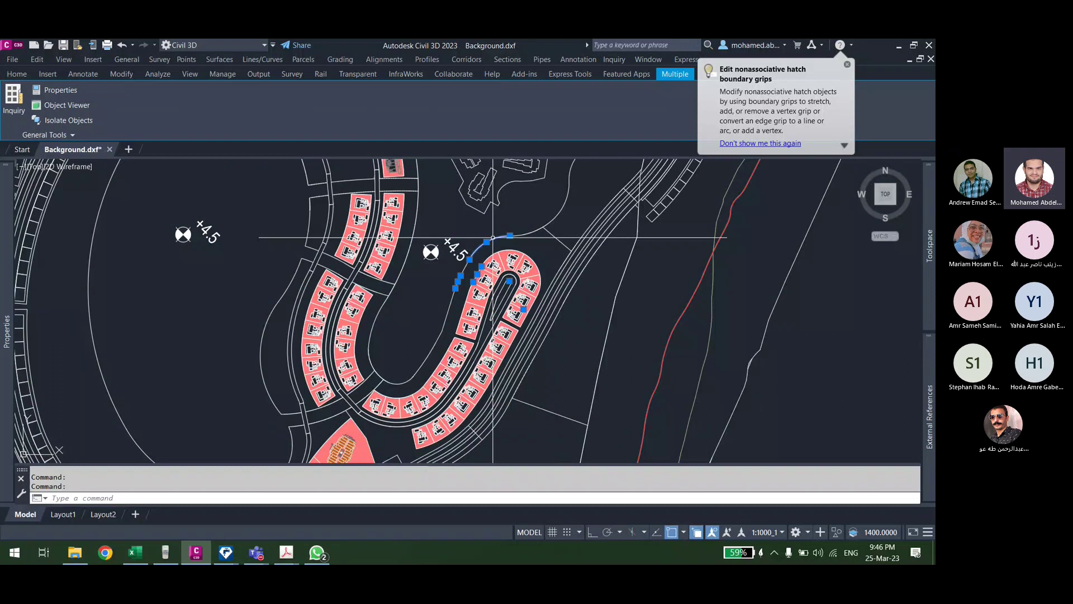
{"action": "scroll", "coordinate": [492, 237], "scroll_direction": "up", "scroll_amount": 5}
{"action": "key", "text": "Escape"}
Step: Measure the width of the passage between the two neighbouring plots in the loop's outer row with DIST, then end the command
{"action": "scroll", "coordinate": [462, 215], "scroll_direction": "down", "scroll_amount": 5}
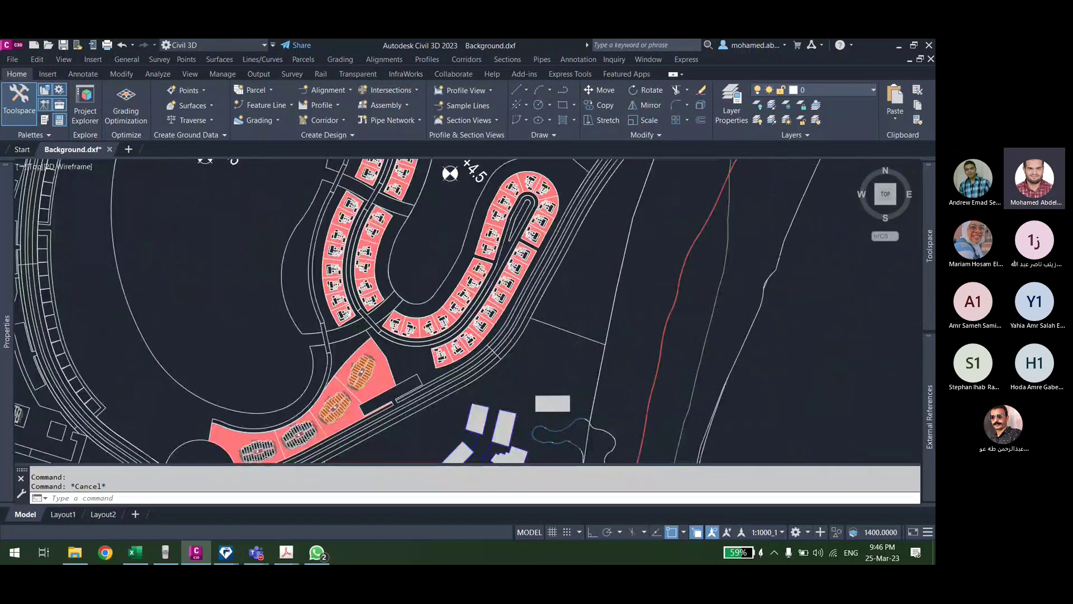
{"action": "scroll", "coordinate": [530, 237], "scroll_direction": "up", "scroll_amount": 5}
{"action": "mouse_move", "coordinate": [510, 266]}
{"action": "left_mouse_down"}
{"action": "mouse_move", "coordinate": [495, 291]}
{"action": "mouse_move", "coordinate": [526, 351]}
{"action": "left_mouse_up"}
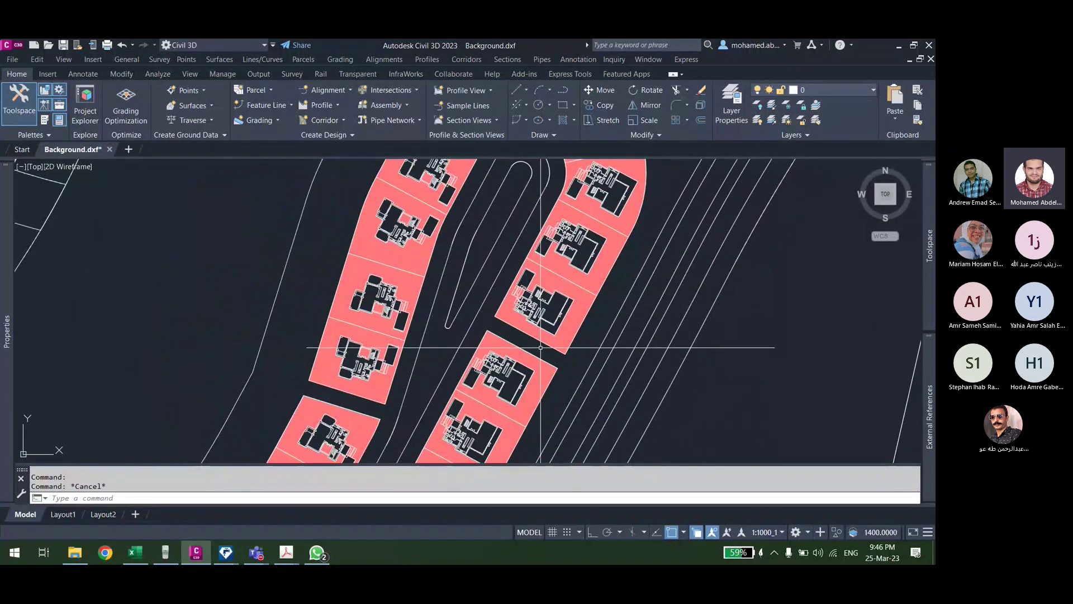
{"action": "scroll", "coordinate": [526, 340], "scroll_direction": "up", "scroll_amount": 3}
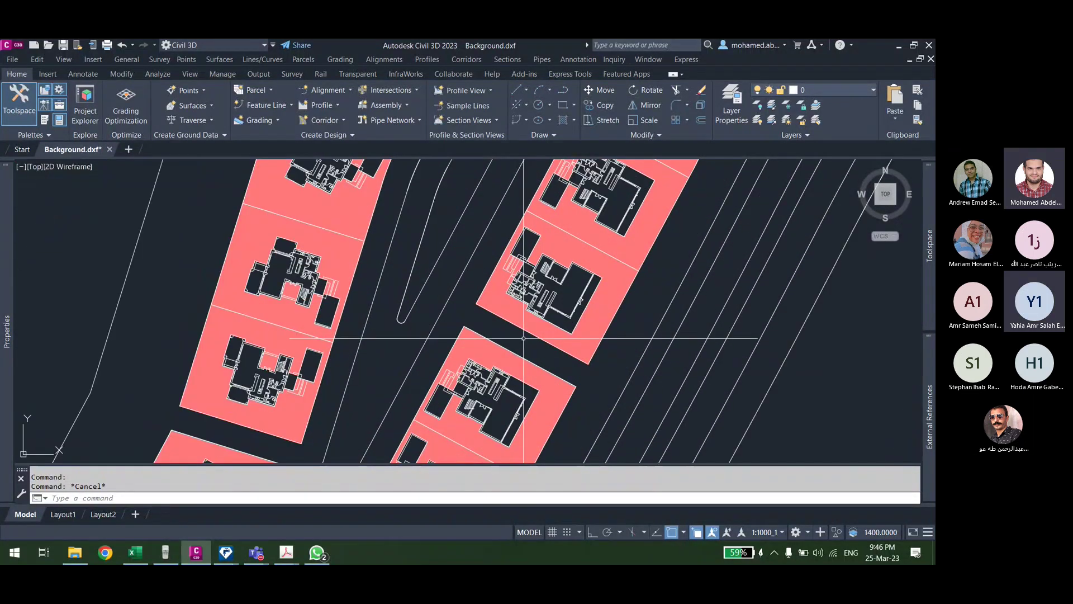
{"action": "scroll", "coordinate": [511, 331], "scroll_direction": "down", "scroll_amount": 3}
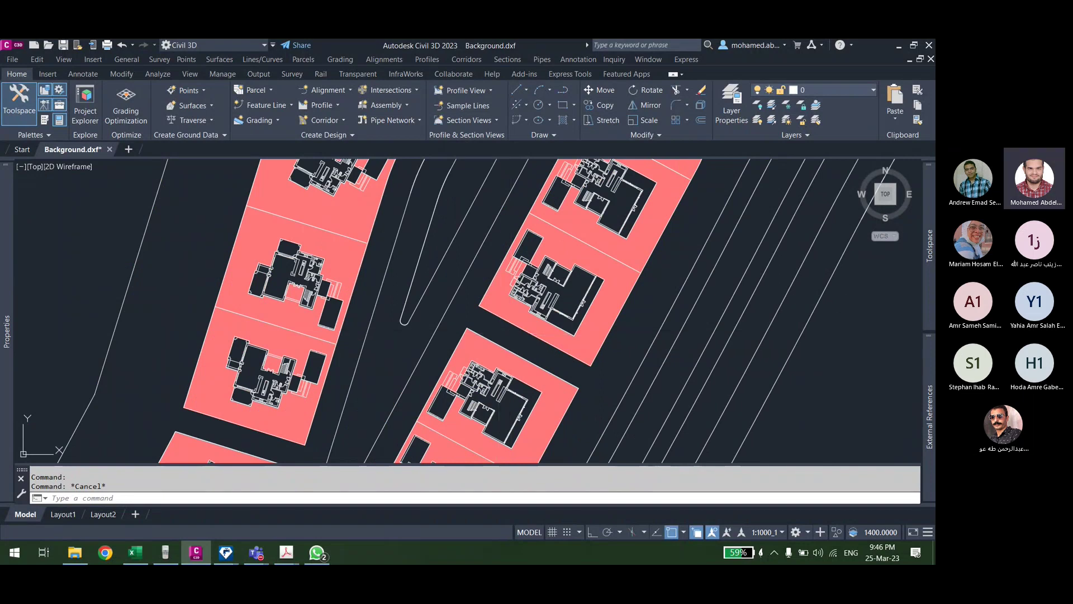
{"action": "type", "text": "di"}
{"action": "key", "text": "Return"}
{"action": "scroll", "coordinate": [487, 331], "scroll_direction": "up", "scroll_amount": 1}
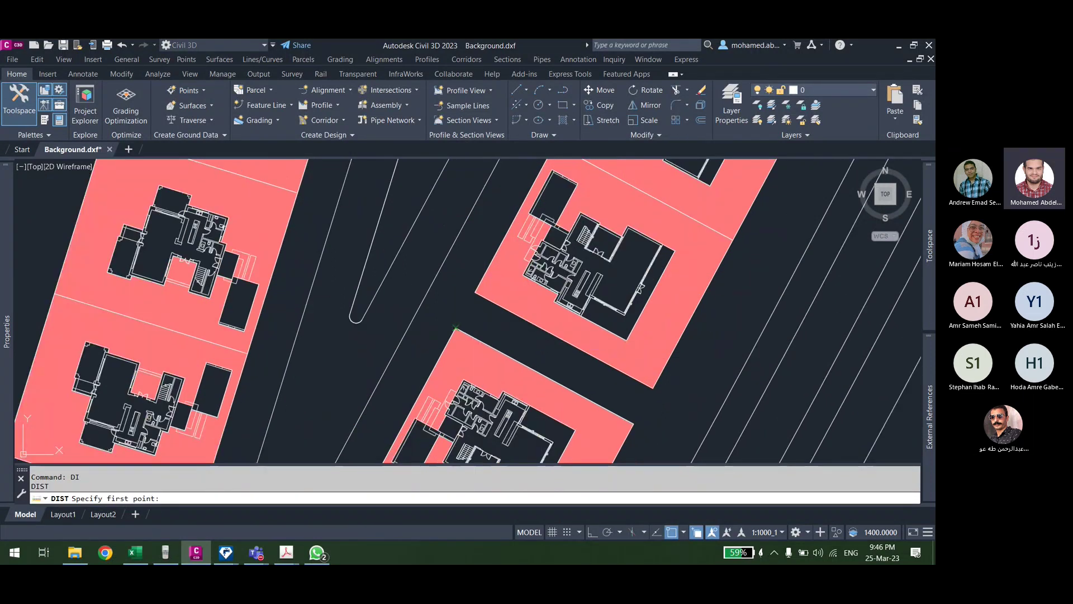
{"action": "left_click", "coordinate": [456, 327]}
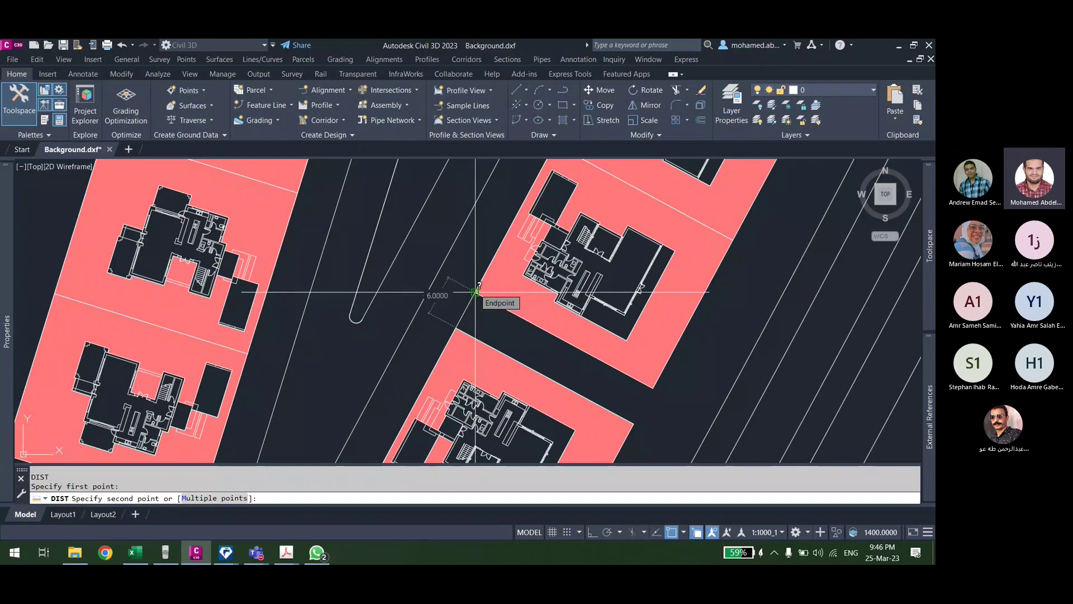
{"action": "key", "text": "Escape"}
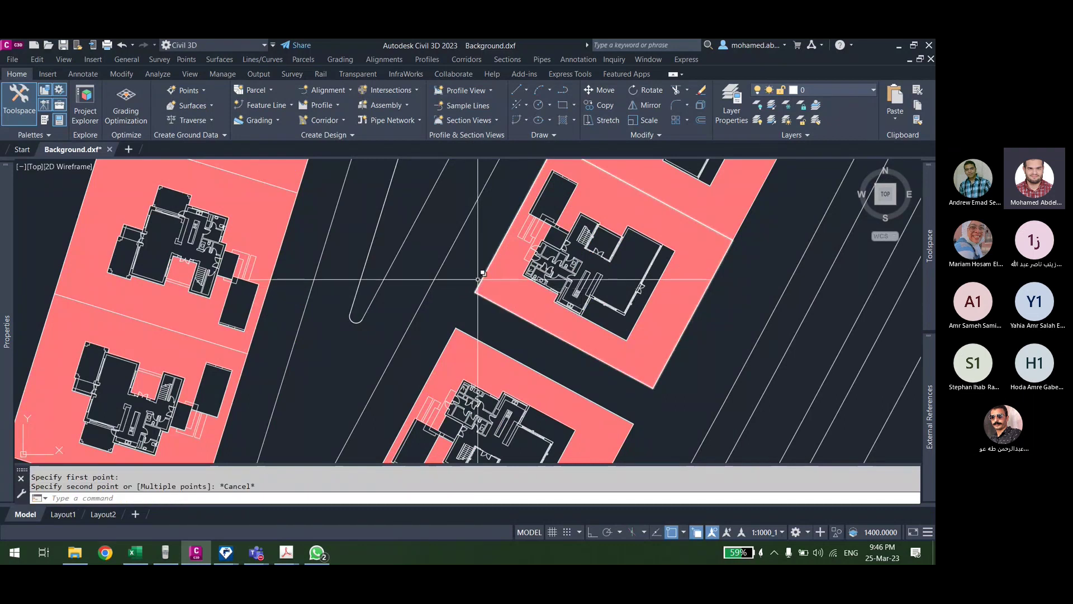
Step: Examine the passage between the outer-row plots and how it links the inner loop road to the parallel outer road
{"action": "scroll", "coordinate": [464, 276], "scroll_direction": "down", "scroll_amount": 4}
{"action": "scroll", "coordinate": [464, 268], "scroll_direction": "up", "scroll_amount": 5}
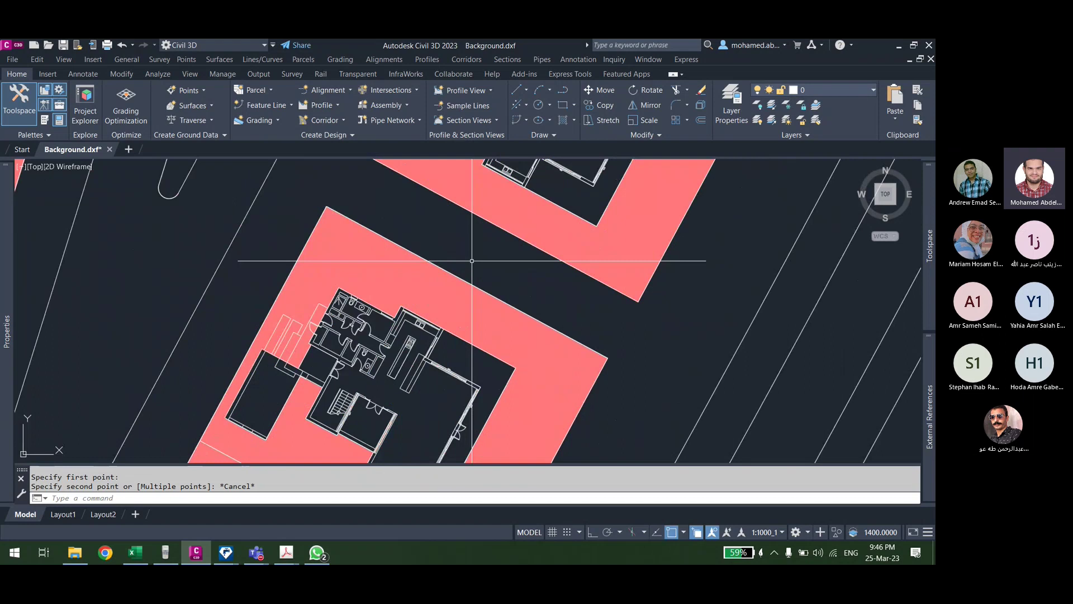
{"action": "left_click_drag", "start_coordinate": [503, 257], "coordinate": [505, 330]}
{"action": "scroll", "coordinate": [493, 338], "scroll_direction": "down", "scroll_amount": 3}
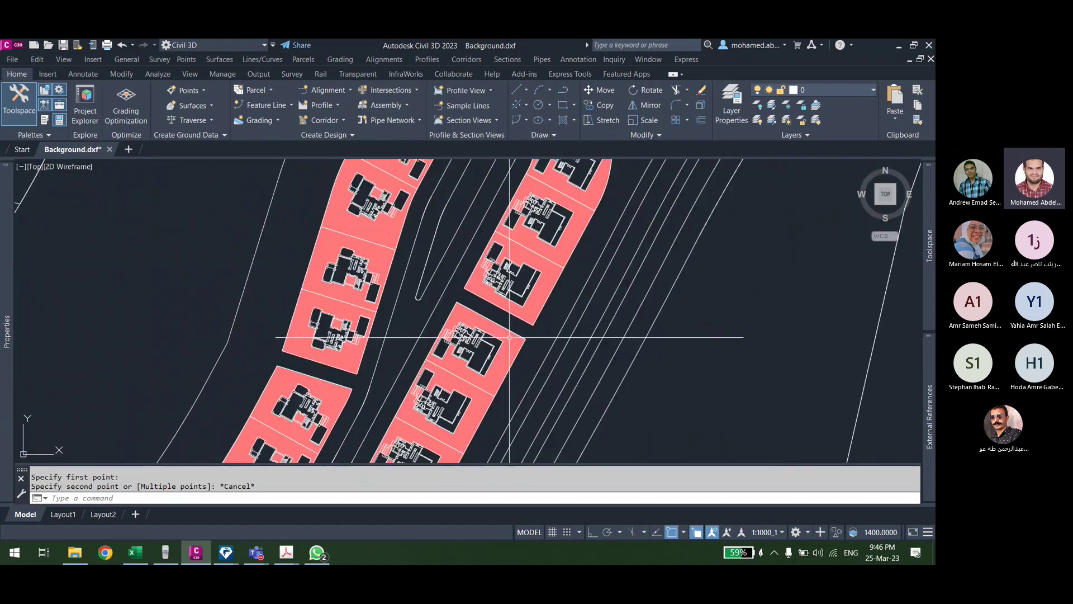
{"action": "scroll", "coordinate": [493, 338], "scroll_direction": "up", "scroll_amount": 2}
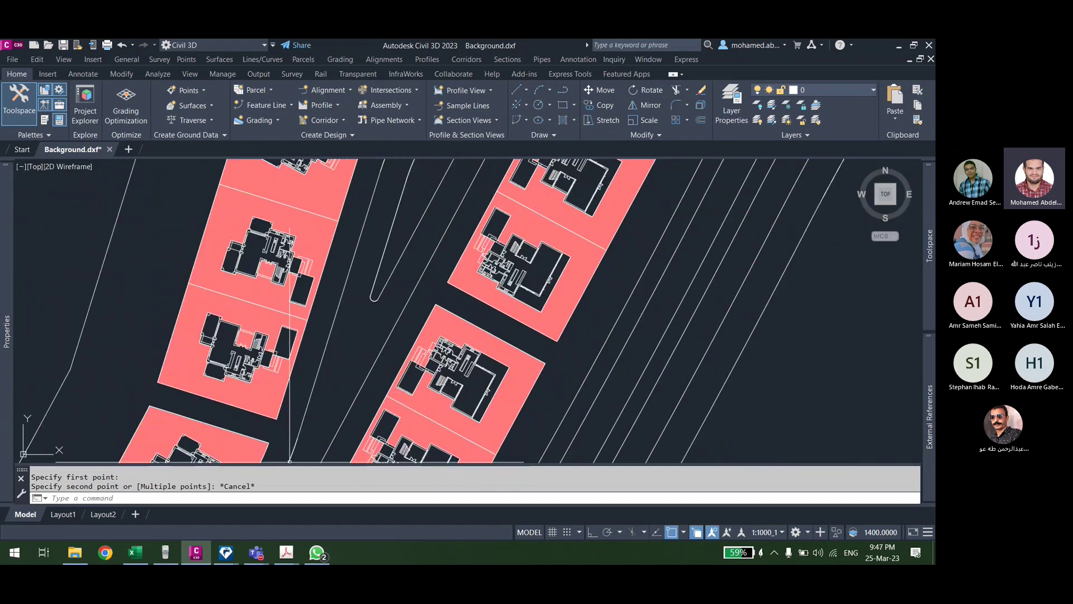
Step: Switch to WaterGEMS and examine the gap between the inner loop's dead-end main and the parallel outer main against the background plots
{"action": "left_click", "coordinate": [224, 555]}
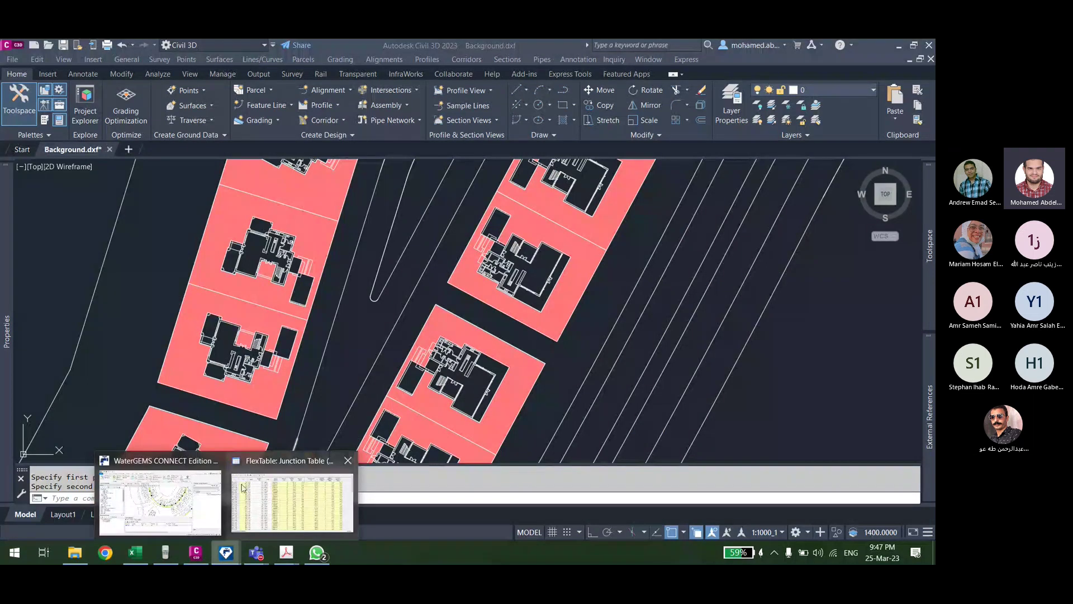
{"action": "left_click", "coordinate": [242, 488]}
{"action": "scroll", "coordinate": [571, 321], "scroll_direction": "down", "scroll_amount": 3}
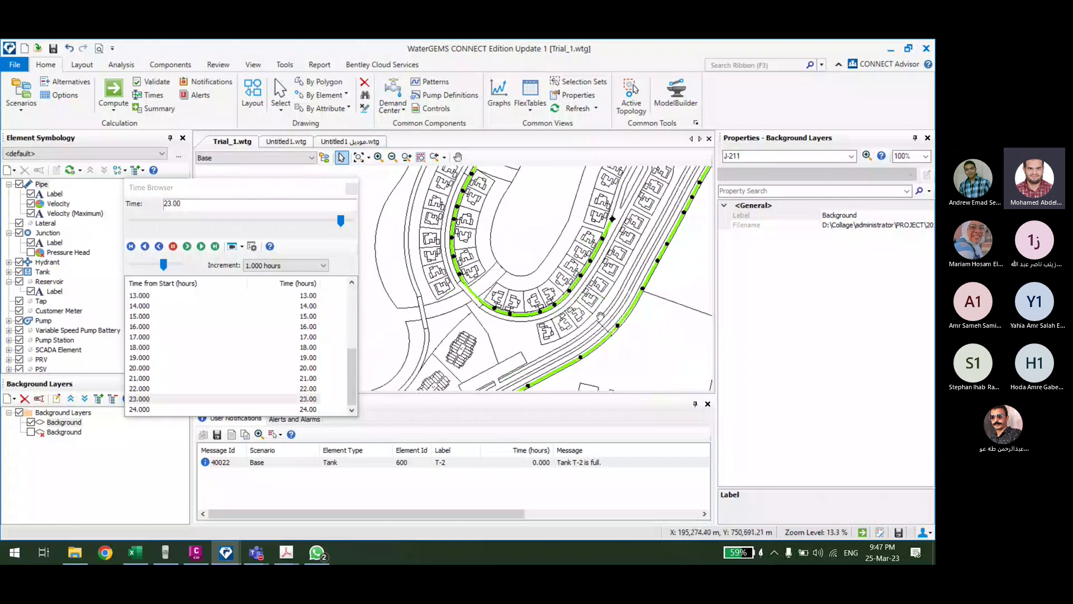
{"action": "scroll", "coordinate": [626, 206], "scroll_direction": "up", "scroll_amount": 3}
{"action": "scroll", "coordinate": [541, 214], "scroll_direction": "up", "scroll_amount": 3}
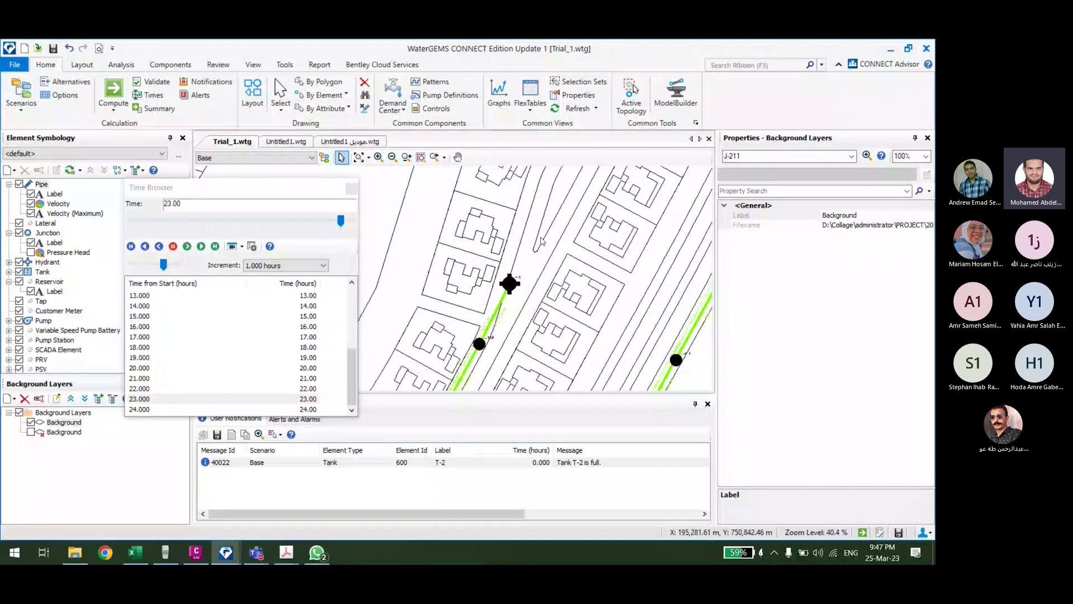
{"action": "scroll", "coordinate": [542, 246], "scroll_direction": "down", "scroll_amount": 8}
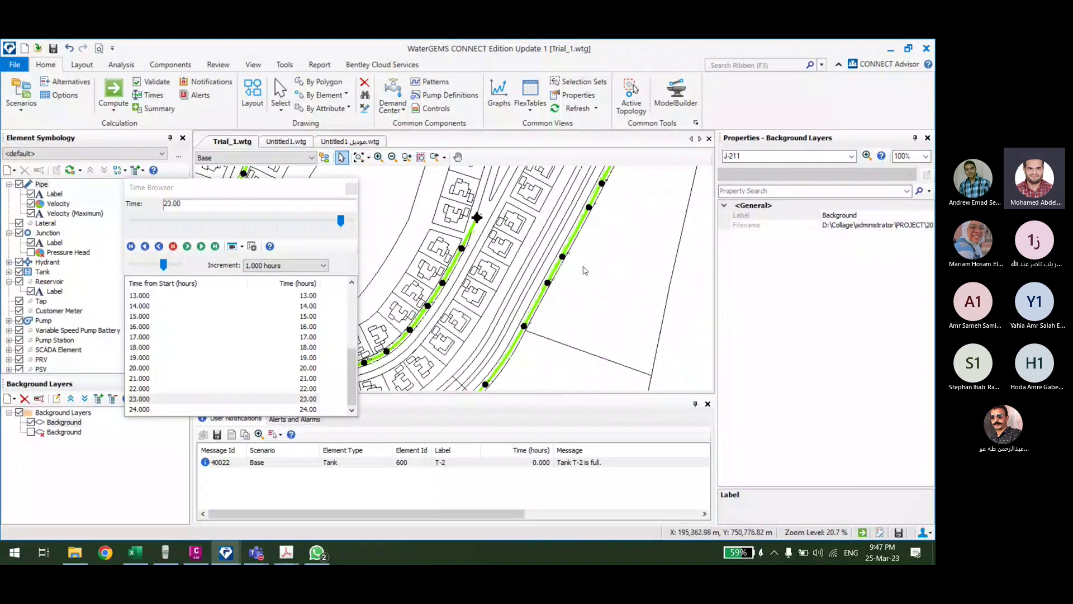
{"action": "scroll", "coordinate": [584, 279], "scroll_direction": "down", "scroll_amount": 2}
Step: Inspect the red color-coded pipes along the curved road at the head of the loop and their velocity labels
{"action": "left_click_drag", "start_coordinate": [447, 325], "coordinate": [537, 321]}
{"action": "scroll", "coordinate": [537, 320], "scroll_direction": "up", "scroll_amount": 4}
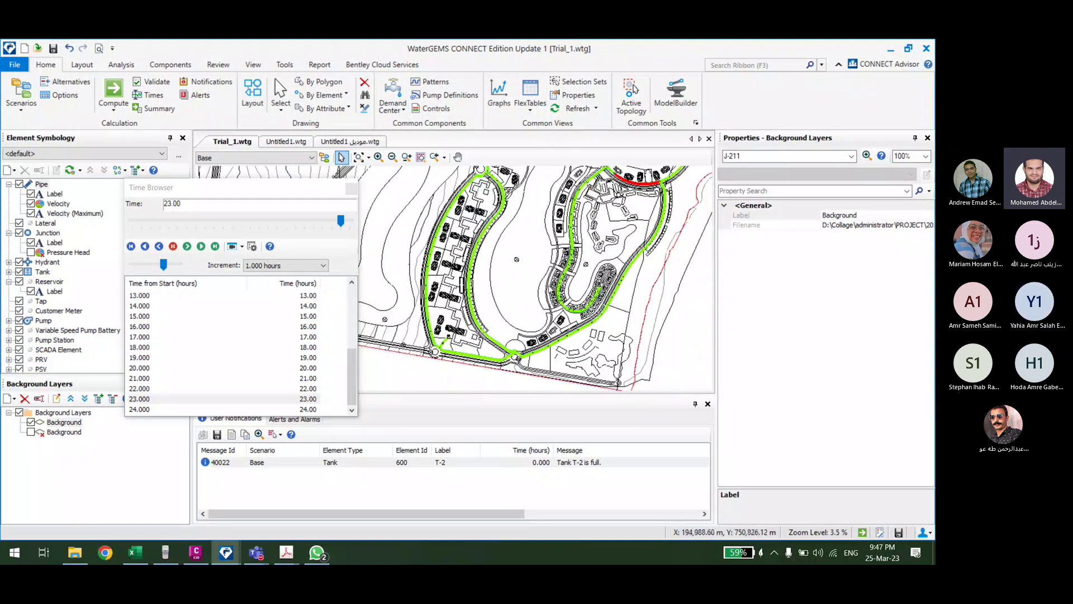
{"action": "scroll", "coordinate": [615, 302], "scroll_direction": "up", "scroll_amount": 10}
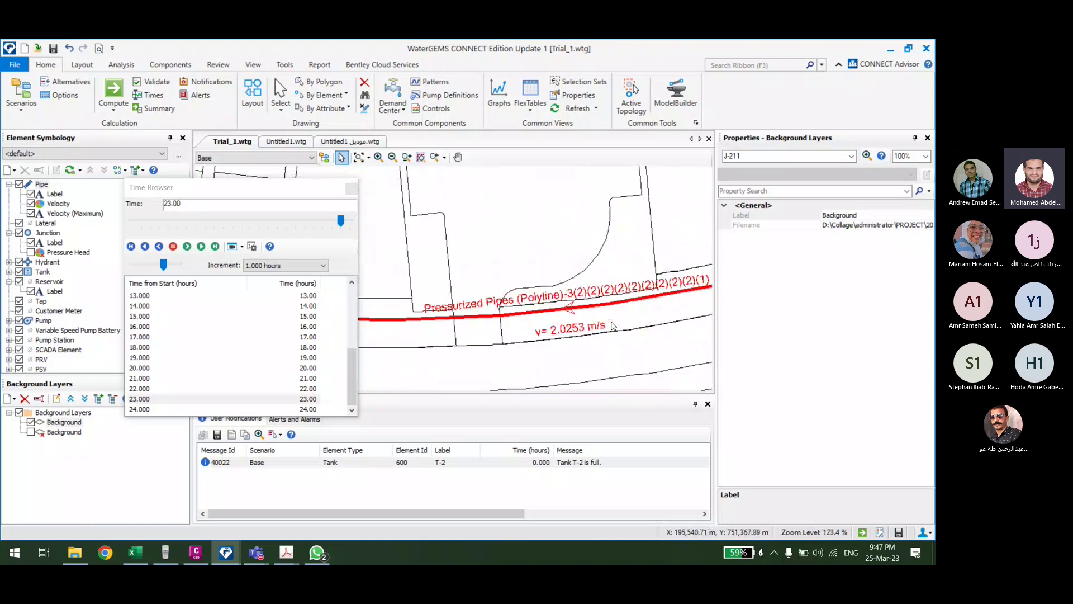
{"action": "scroll", "coordinate": [613, 326], "scroll_direction": "down", "scroll_amount": 6}
{"action": "left_click_drag", "start_coordinate": [563, 335], "coordinate": [661, 299]}
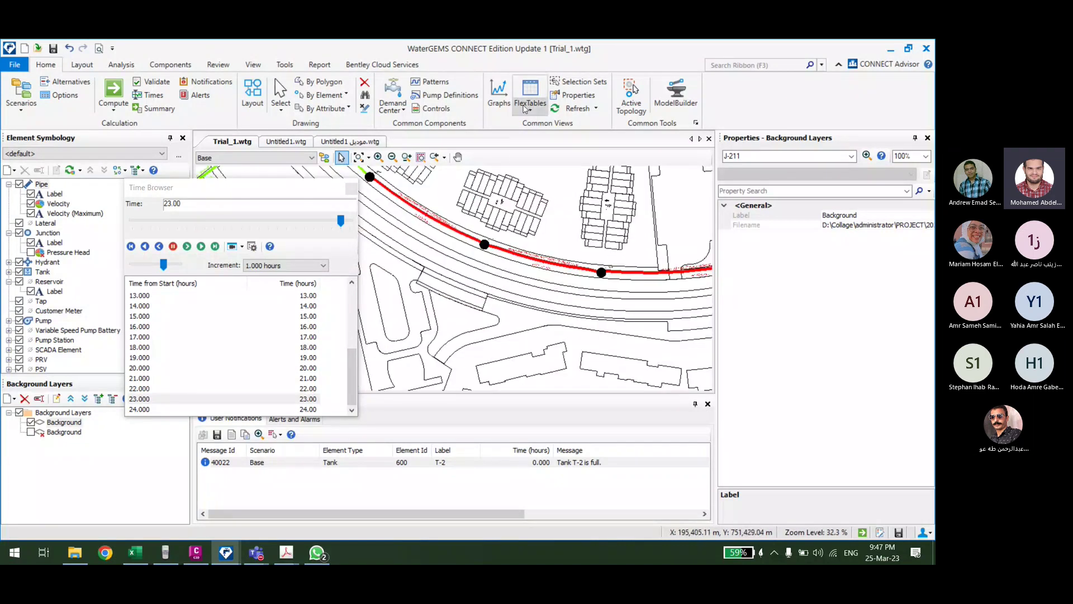
Step: Open the pipe FlexTable and add the Velocity (Maximum) column to it
{"action": "left_click", "coordinate": [525, 107]}
{"action": "left_click", "coordinate": [523, 209]}
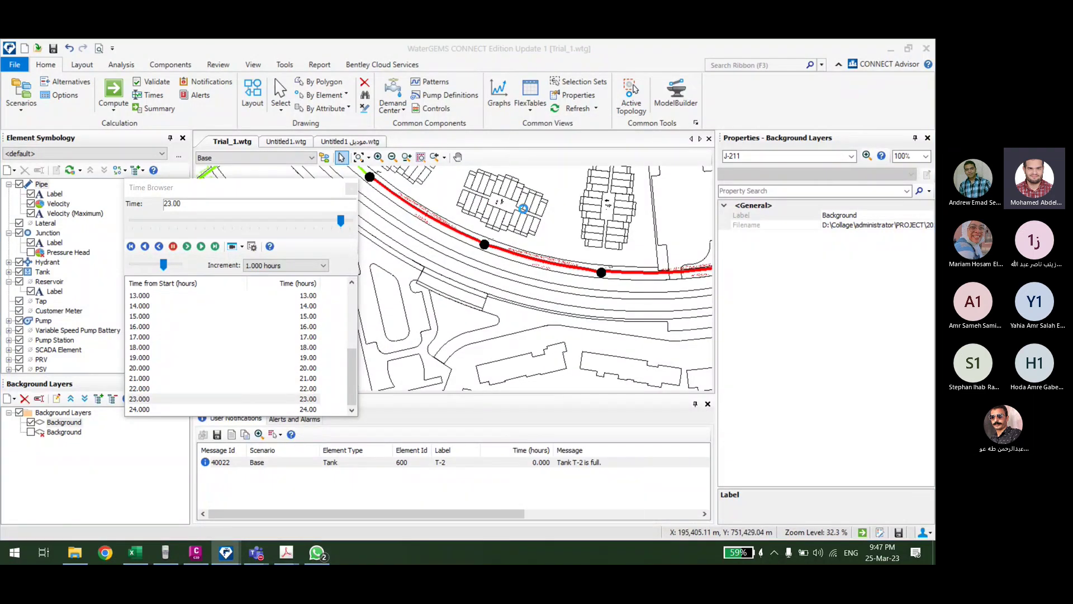
{"action": "left_click", "coordinate": [558, 109]}
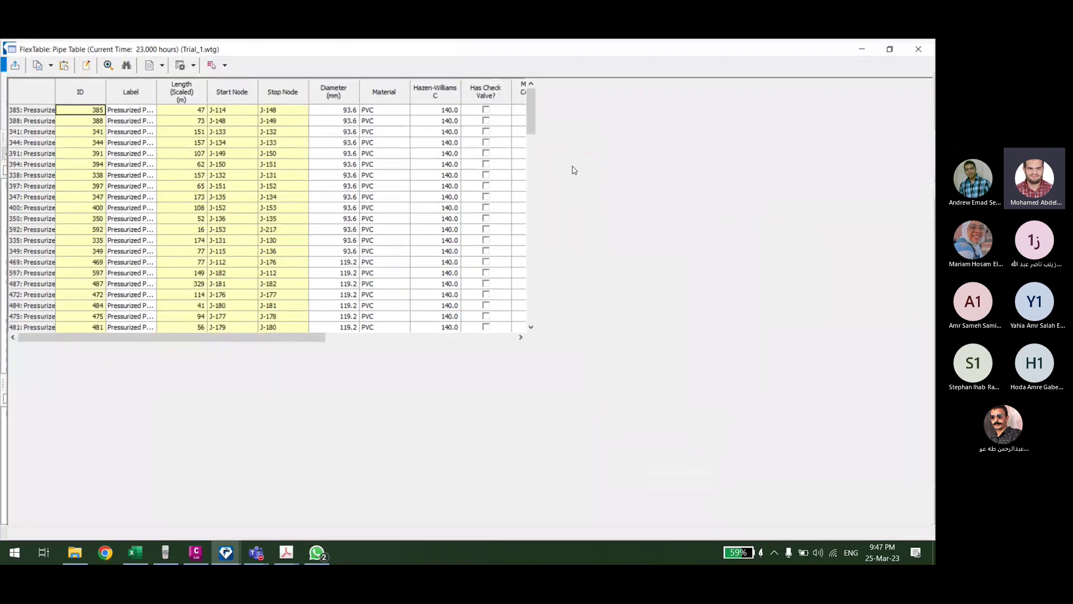
{"action": "left_click", "coordinate": [80, 62]}
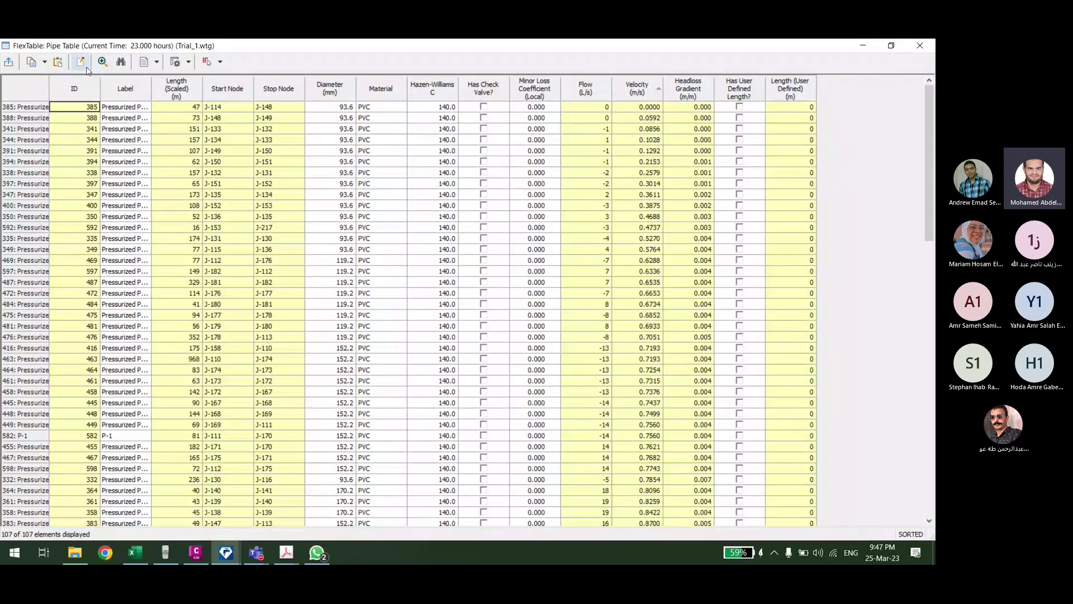
{"action": "left_click", "coordinate": [325, 272]}
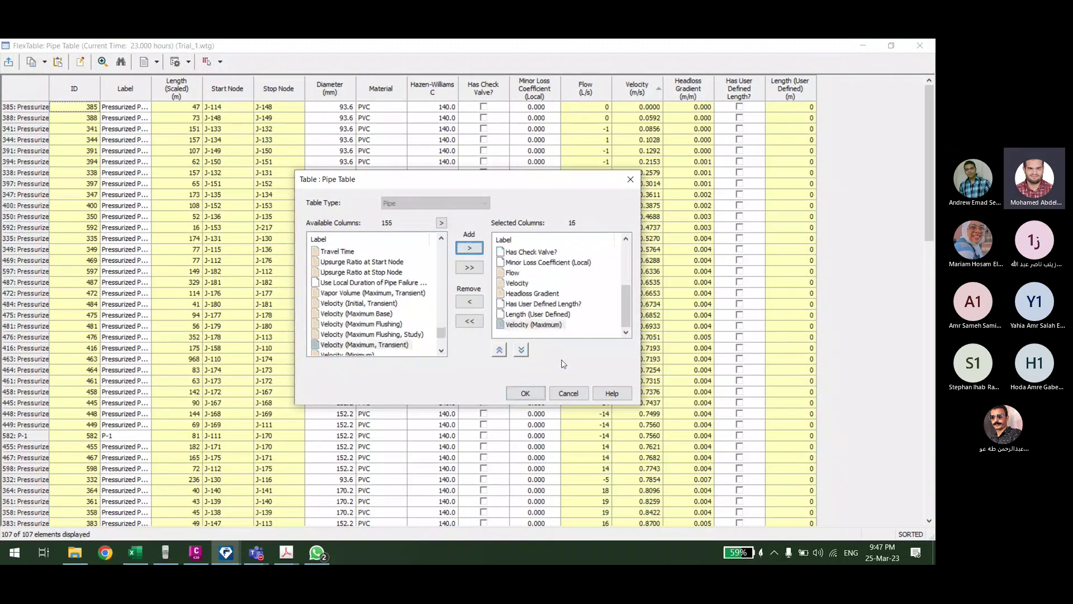
{"action": "left_click", "coordinate": [525, 394]}
Step: Sort the pipe table by Velocity (Maximum) in descending order and select the rows from P-3 down to pipe 406
{"action": "right_click", "coordinate": [842, 81]}
{"action": "mouse_move", "coordinate": [844, 135]}
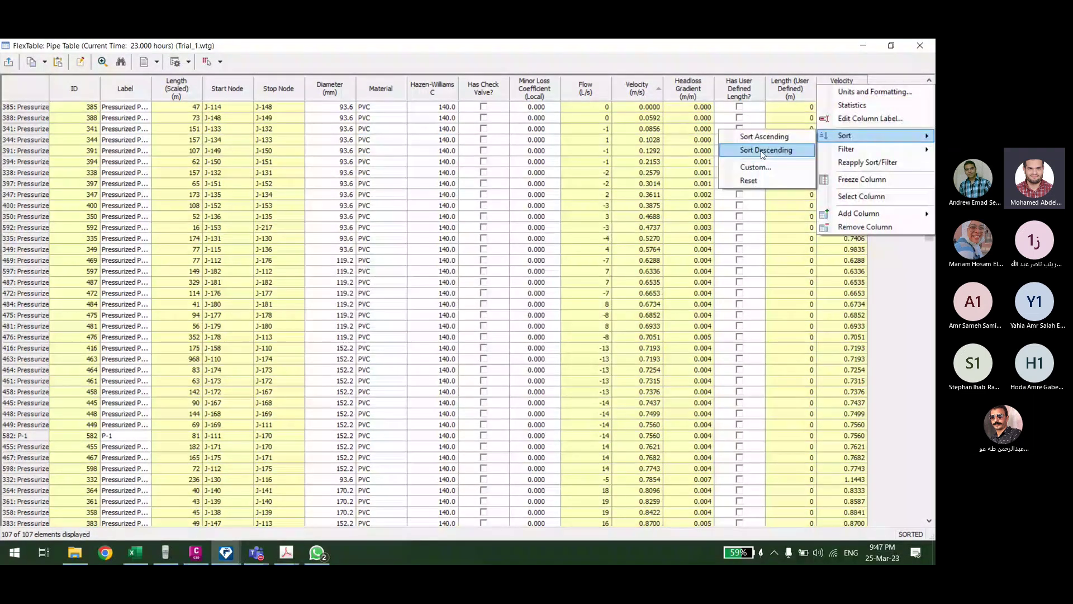
{"action": "left_click", "coordinate": [766, 150]}
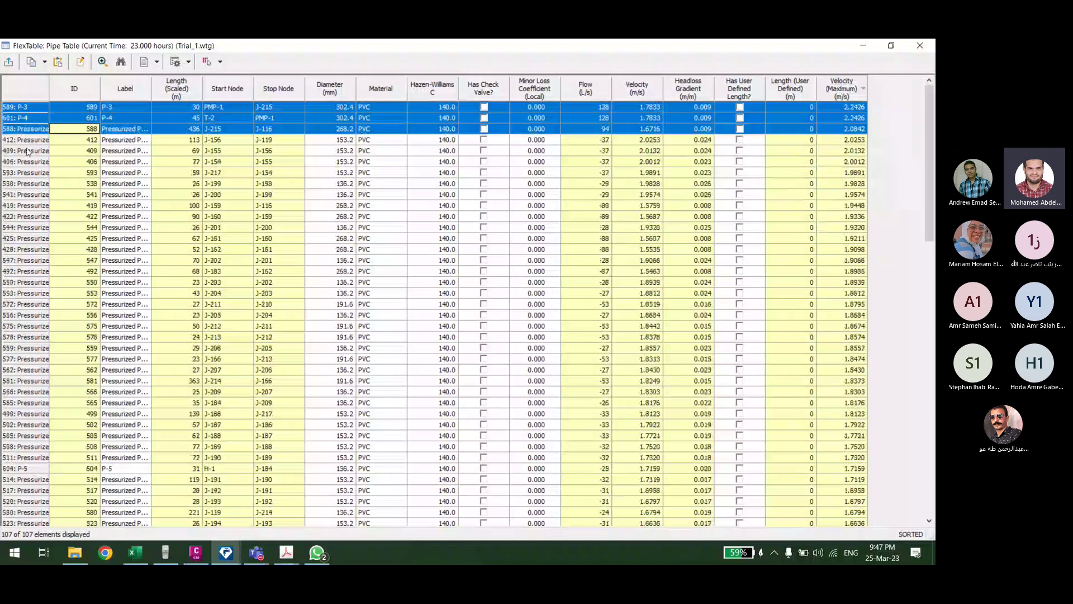
{"action": "left_click", "coordinate": [25, 161], "text": "shift"}
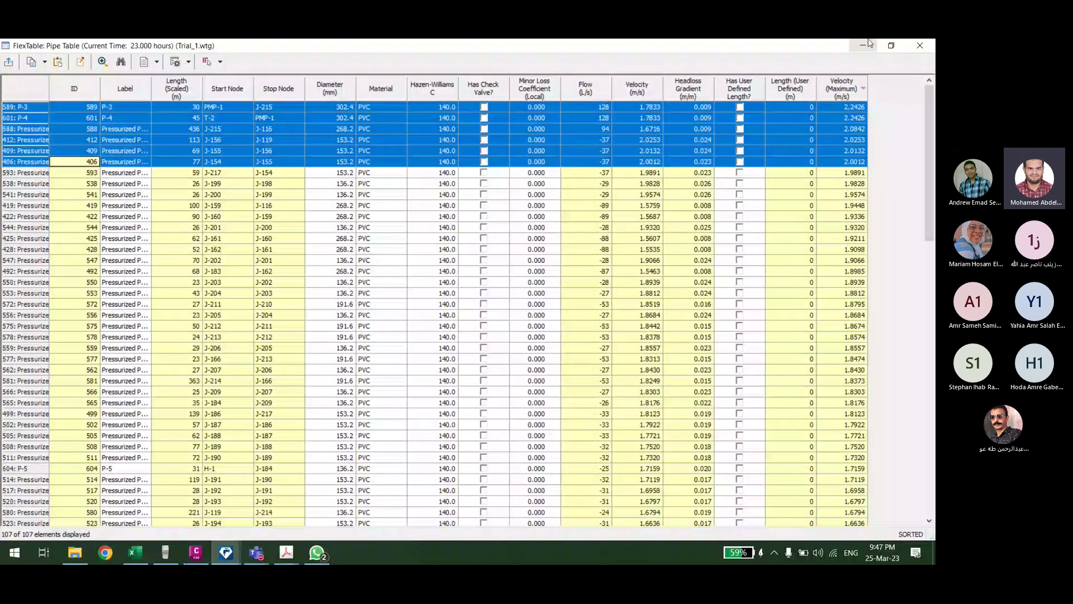
Step: Hide the background to inspect the red pipes on the plan, and return to the pipe table to select pipes 588, 412, 409 and 406
{"action": "left_click", "coordinate": [870, 43]}
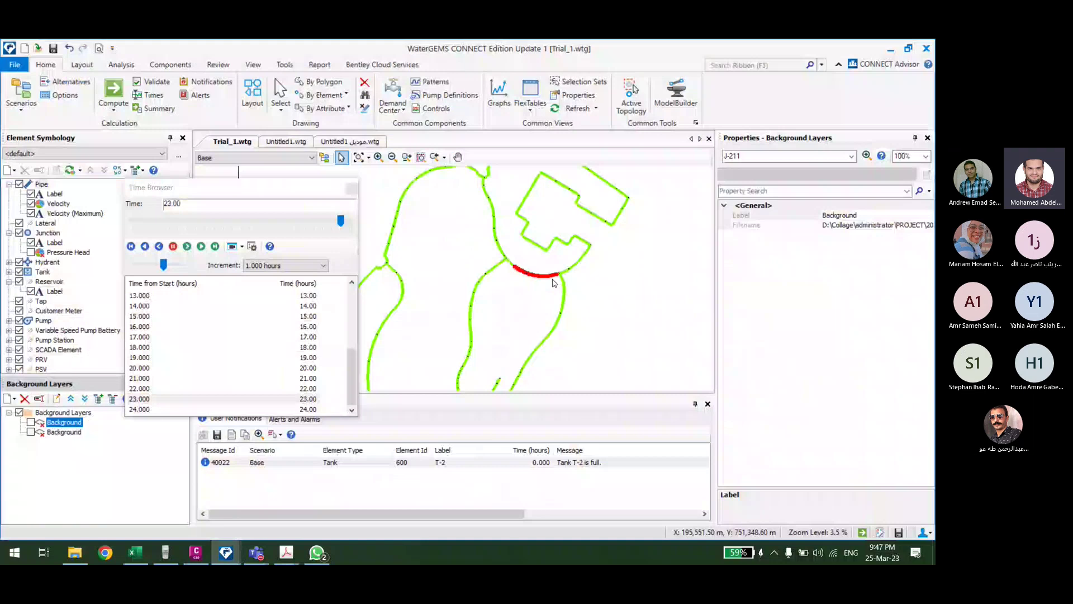
{"action": "scroll", "coordinate": [553, 283], "scroll_direction": "up", "scroll_amount": 5}
{"action": "left_click", "coordinate": [226, 553]}
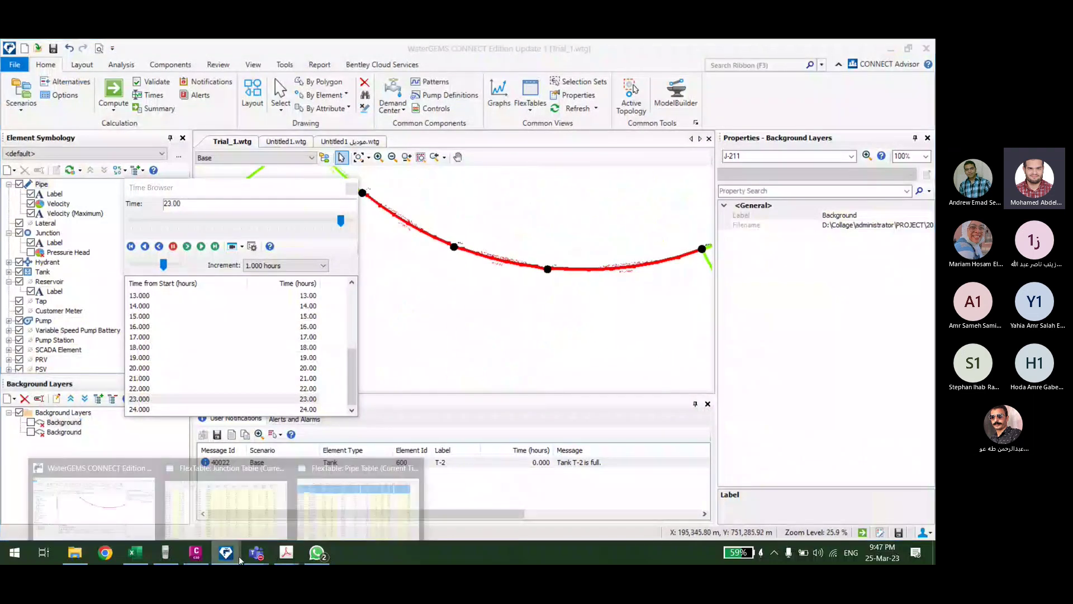
{"action": "left_click", "coordinate": [328, 511]}
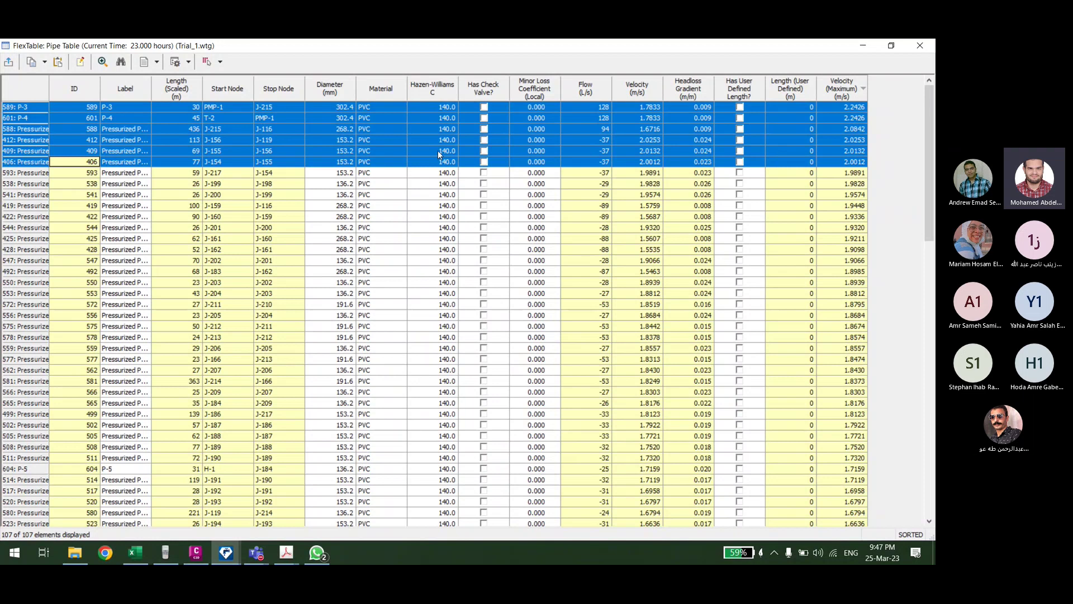
{"action": "left_click", "coordinate": [291, 155]}
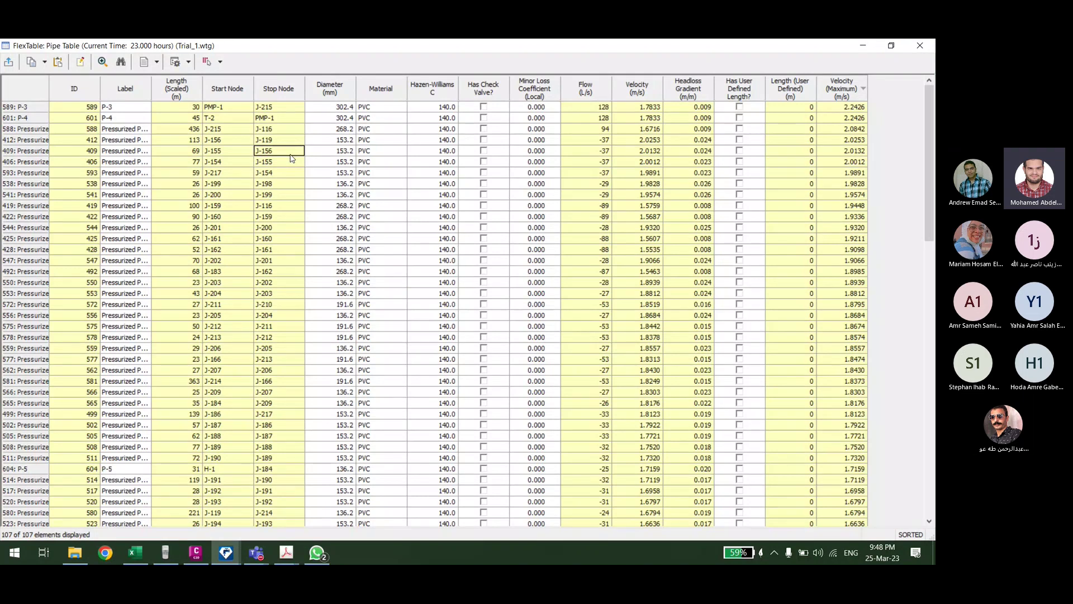
{"action": "left_click_drag", "start_coordinate": [36, 129], "coordinate": [36, 161]}
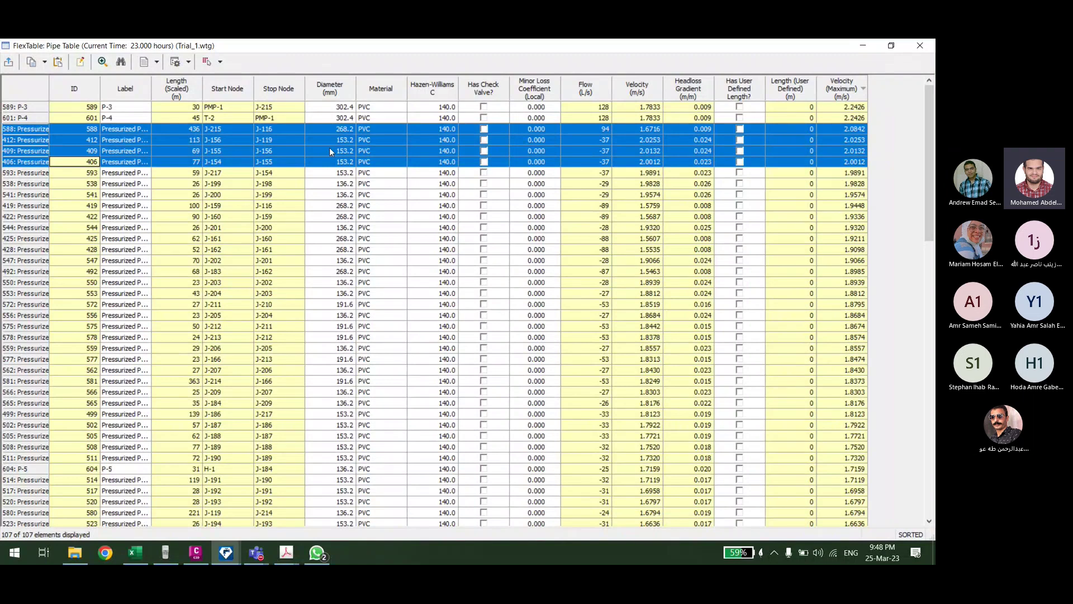
Step: Switch to File Explorer and open the uPVC pressure pipe size chart, WhatsApp Image 2022-06-07 at 4.13.06 PM.jpeg, from the 00Standards folder on drive D
{"action": "left_click", "coordinate": [75, 552]}
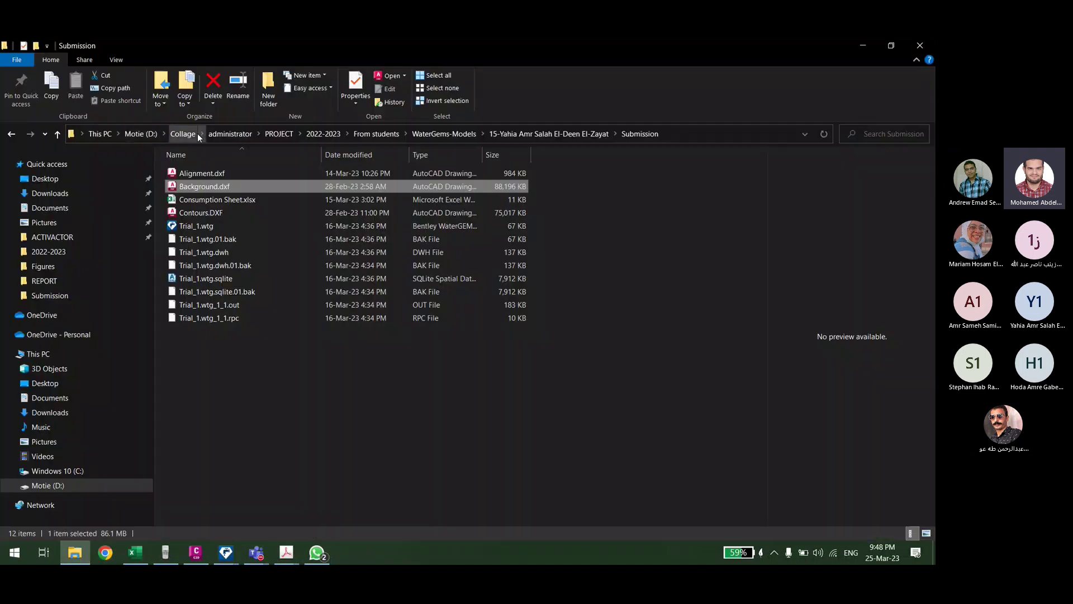
{"action": "left_click", "coordinate": [140, 134]}
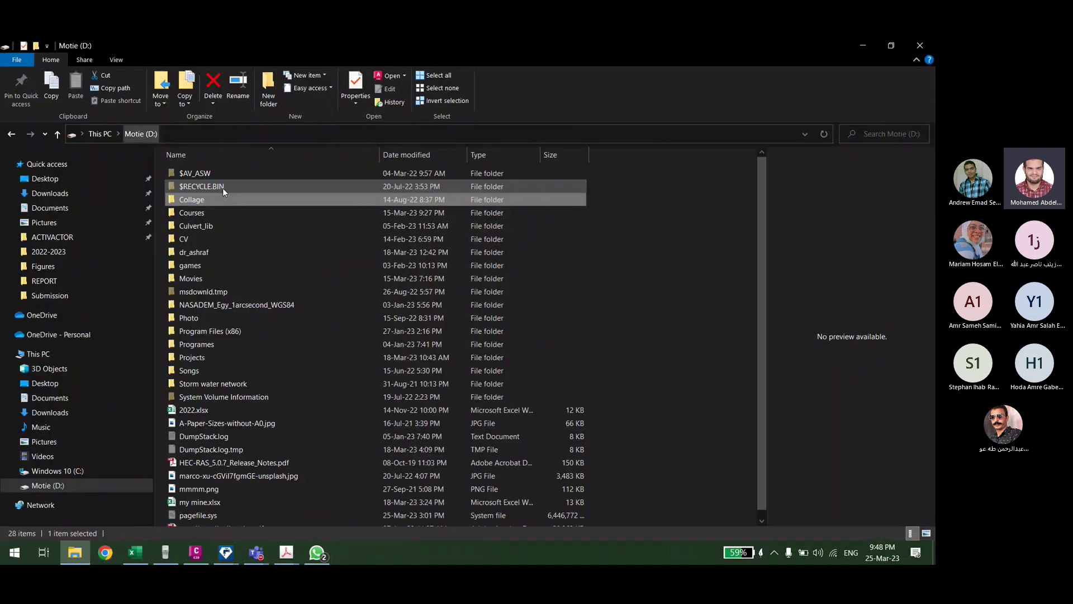
{"action": "double_click", "coordinate": [200, 253]}
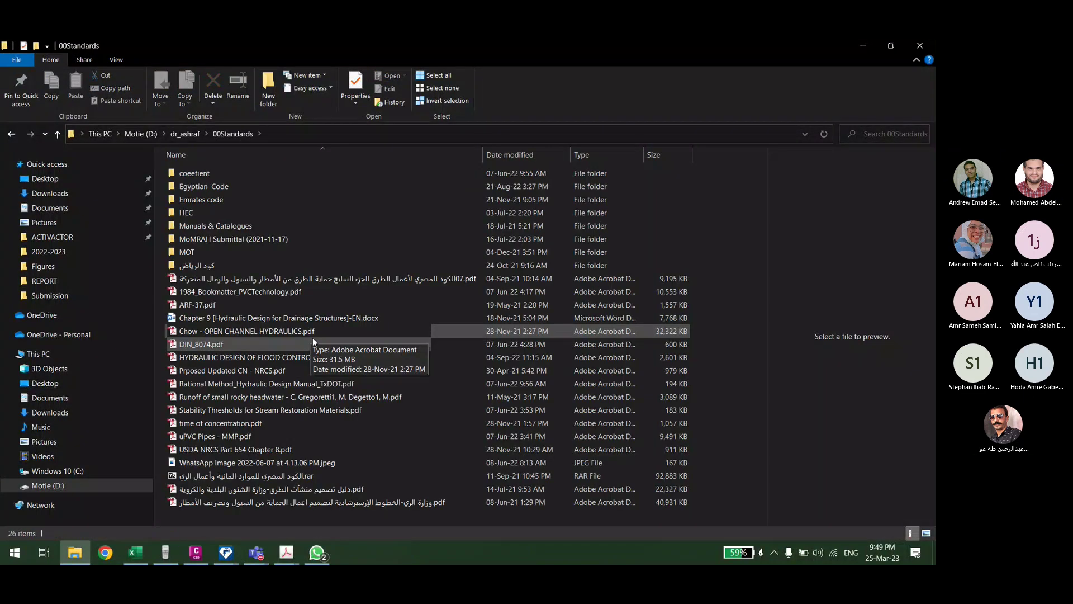
{"action": "double_click", "coordinate": [234, 464]}
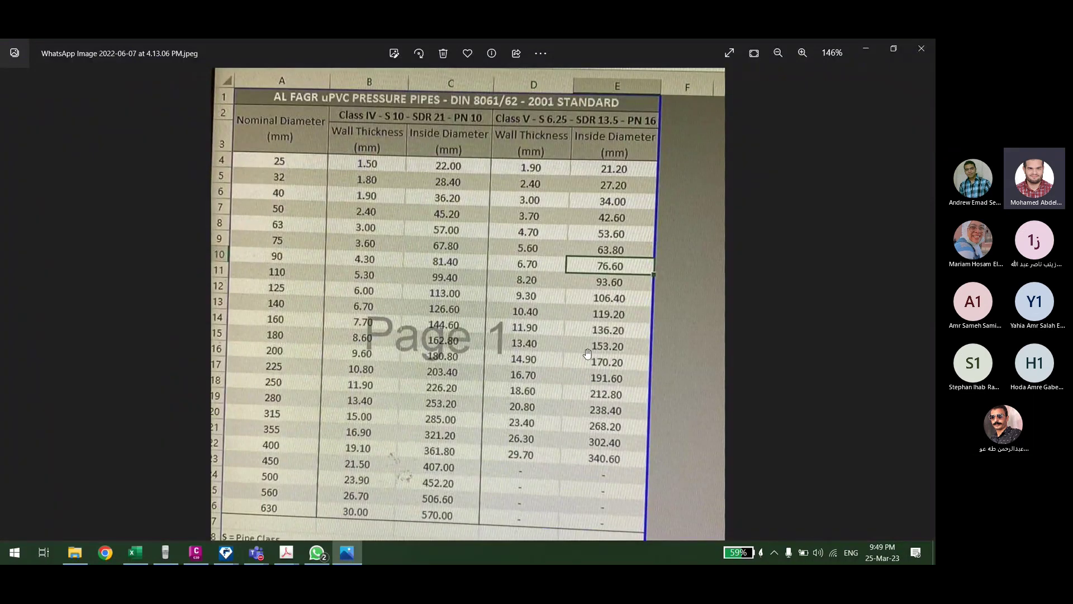
Step: Return to the WaterGEMS pipe table to review the Diameter column against the size chart, and close the table
{"action": "left_click", "coordinate": [226, 551]}
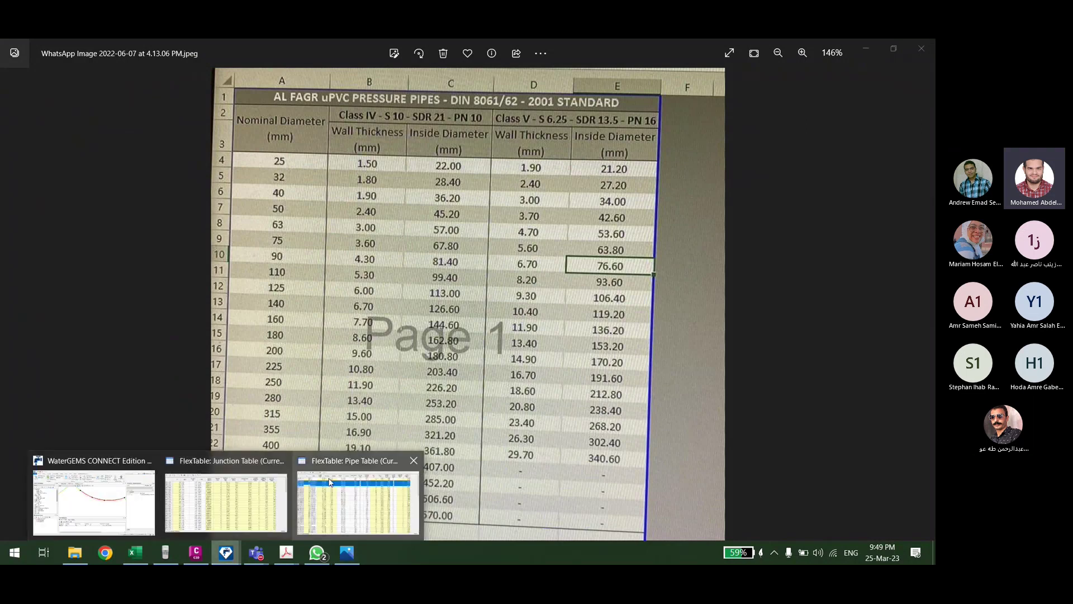
{"action": "left_click", "coordinate": [330, 482]}
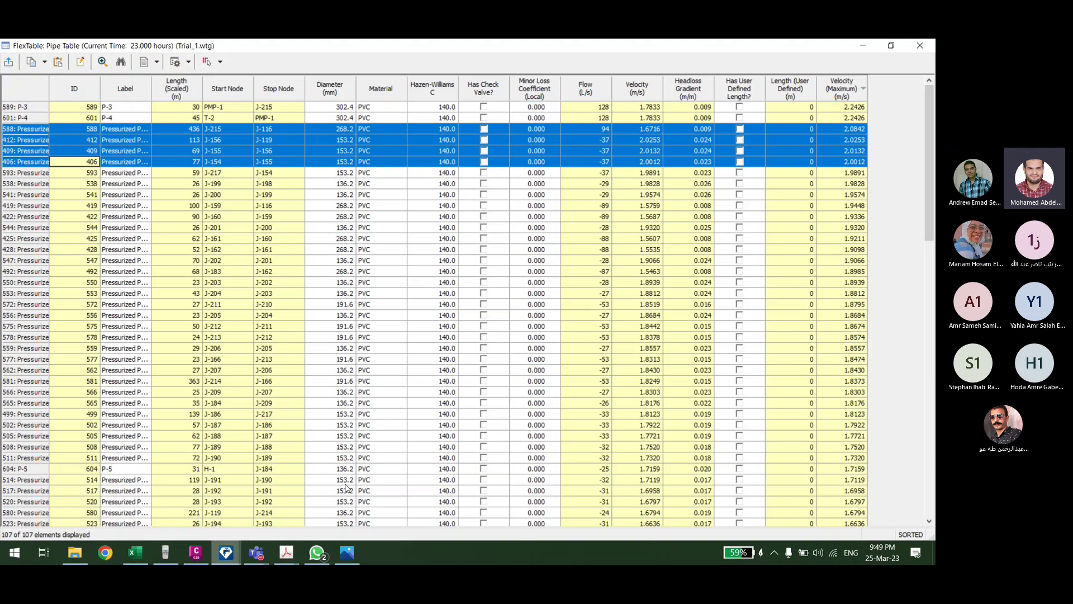
{"action": "right_click", "coordinate": [333, 88]}
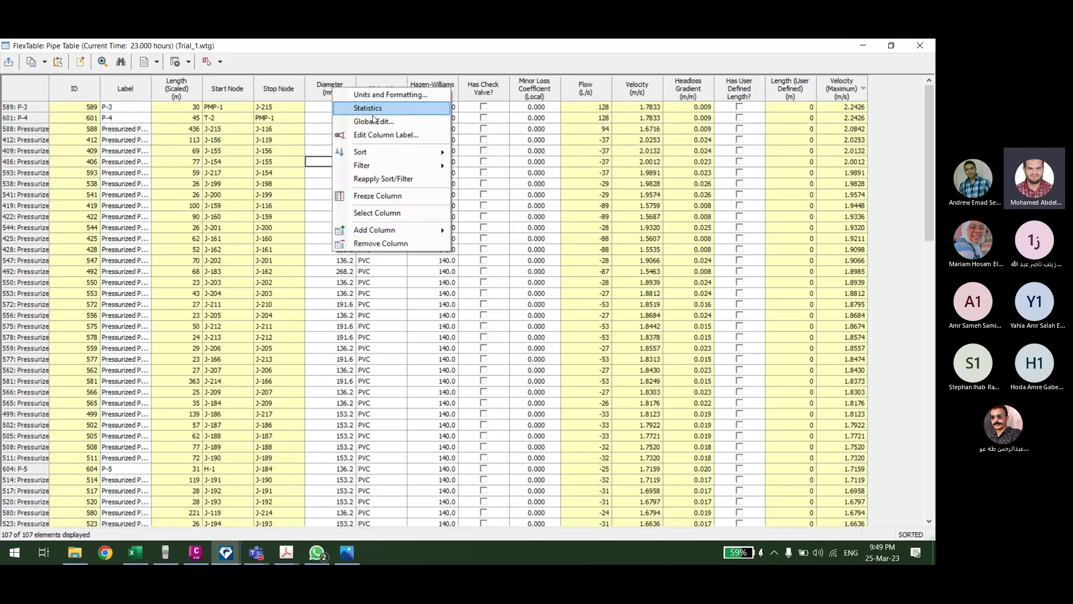
{"action": "mouse_move", "coordinate": [391, 151]}
{"action": "left_click", "coordinate": [931, 46]}
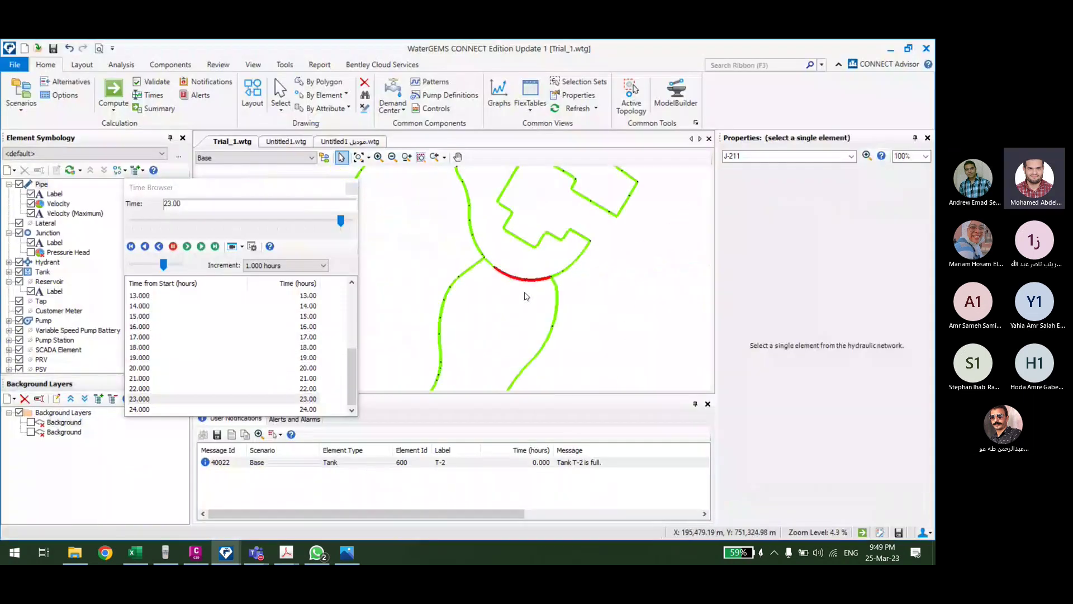
Step: Turn off the pipe Velocity color coding and start a new pipe color coding based on the Diameter field
{"action": "left_click", "coordinate": [31, 204]}
{"action": "left_click_drag", "start_coordinate": [503, 280], "coordinate": [637, 266]}
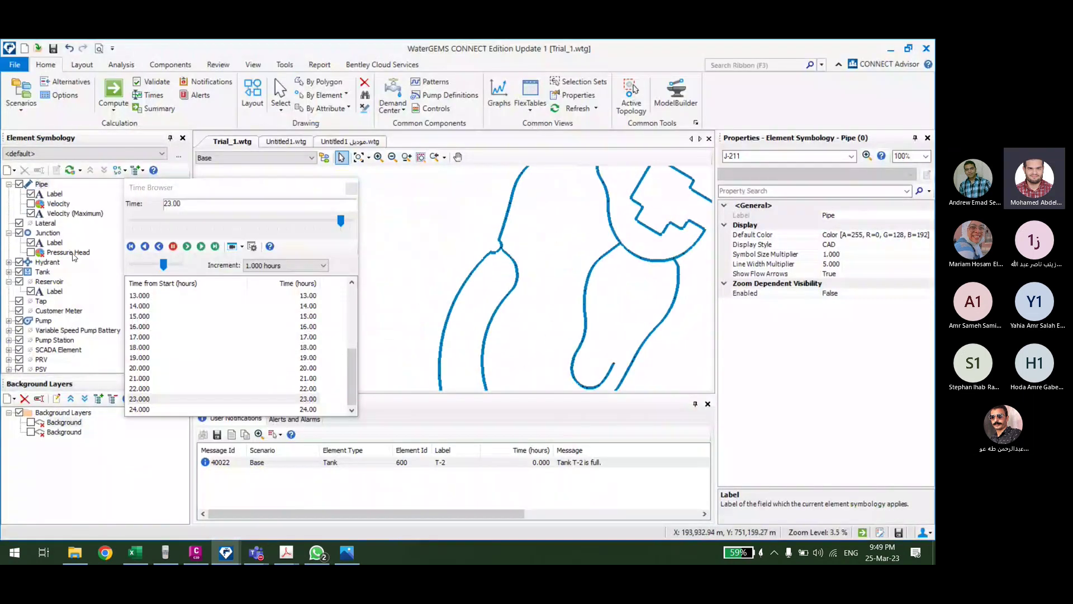
{"action": "right_click", "coordinate": [40, 184]}
{"action": "mouse_move", "coordinate": [73, 184]}
{"action": "left_click", "coordinate": [179, 204]}
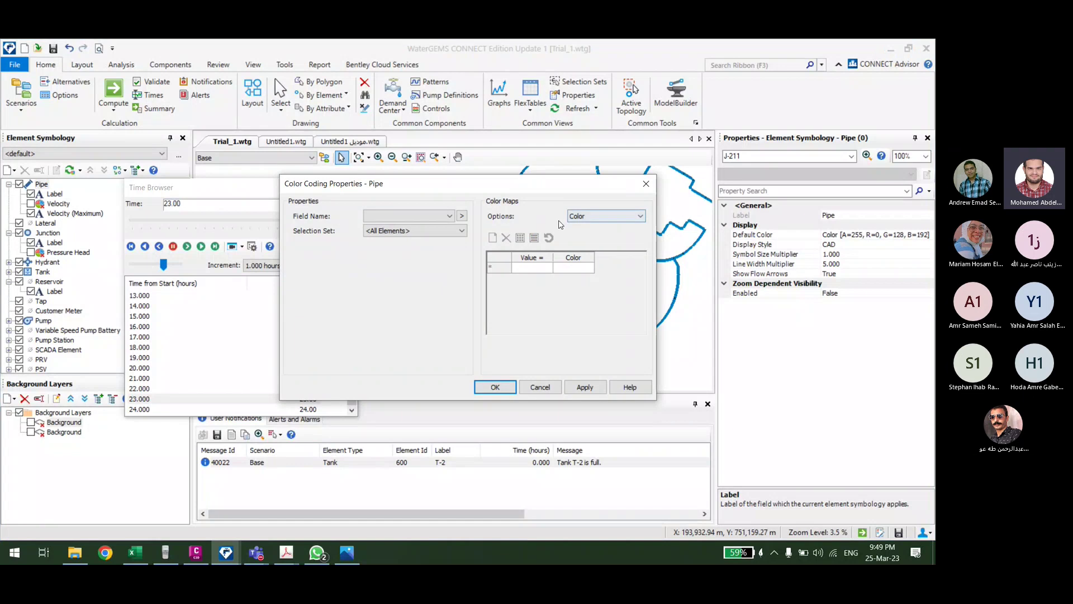
{"action": "left_click", "coordinate": [399, 215]}
{"action": "key", "text": "d"}
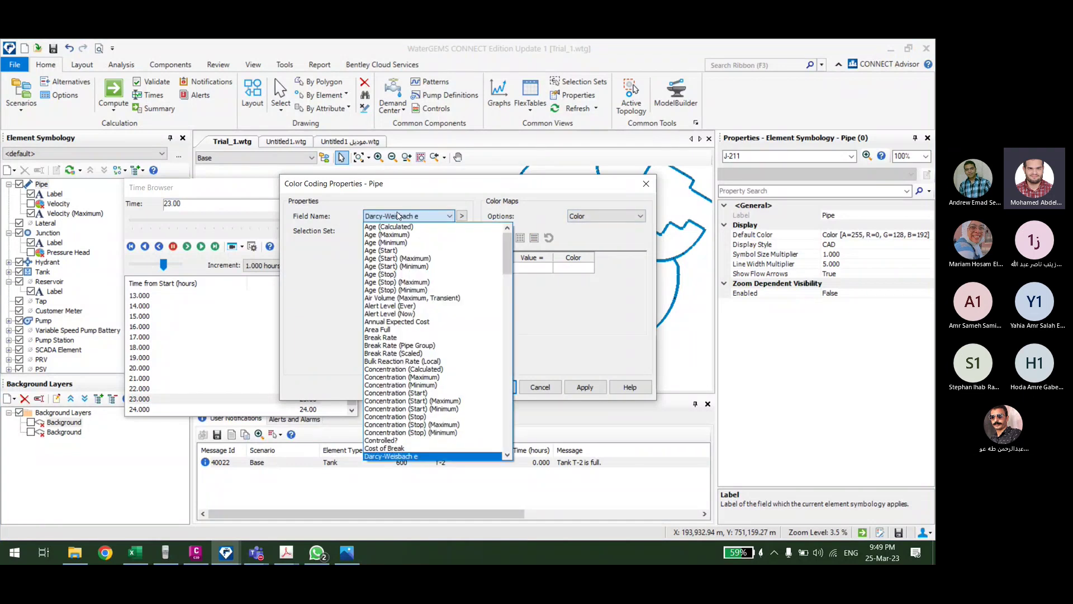
{"action": "key", "text": "d"}
{"action": "key", "text": "d"}
{"action": "key", "text": "d"}
{"action": "key", "text": "d"}
{"action": "key", "text": "d"}
{"action": "key", "text": "d"}
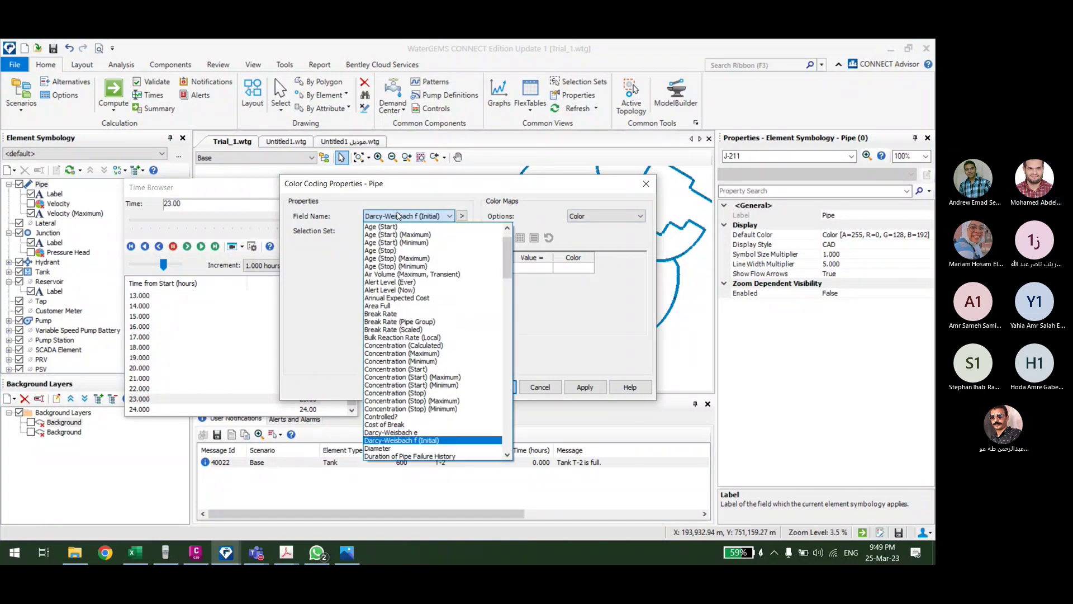
{"action": "key", "text": "Return"}
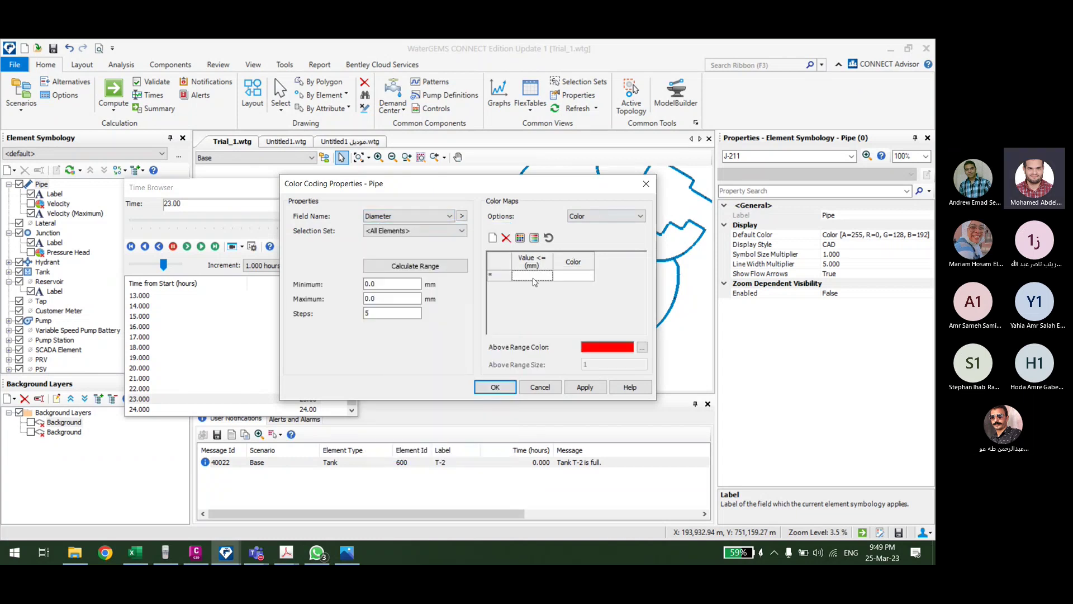
Step: Consult the uPVC size chart and add a color map range for diameters up to 100 mm in green
{"action": "left_click", "coordinate": [533, 277]}
{"action": "left_click", "coordinate": [351, 558]}
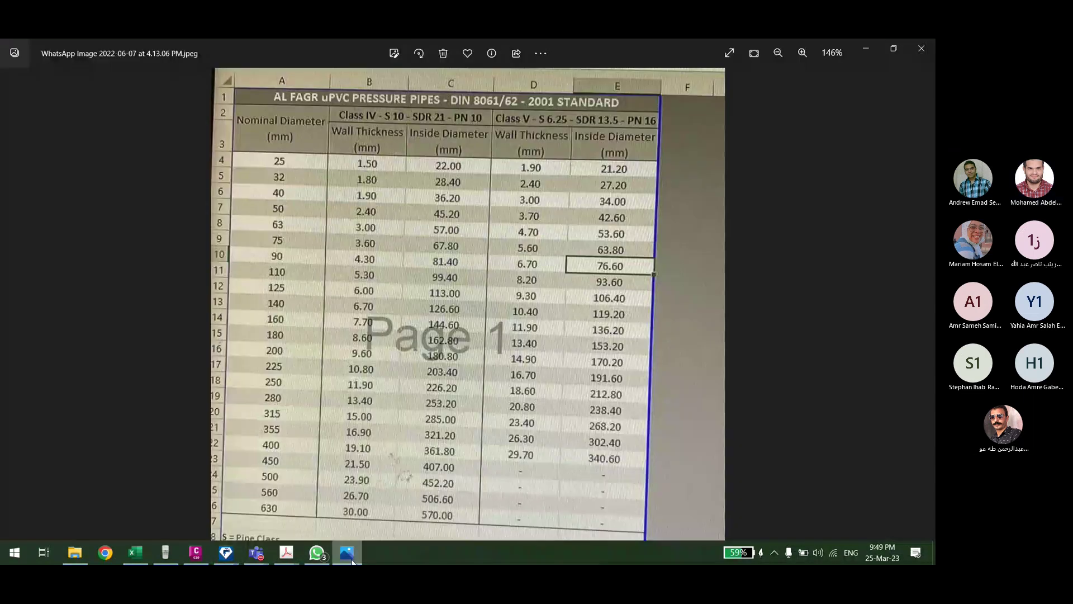
{"action": "left_click", "coordinate": [351, 561]}
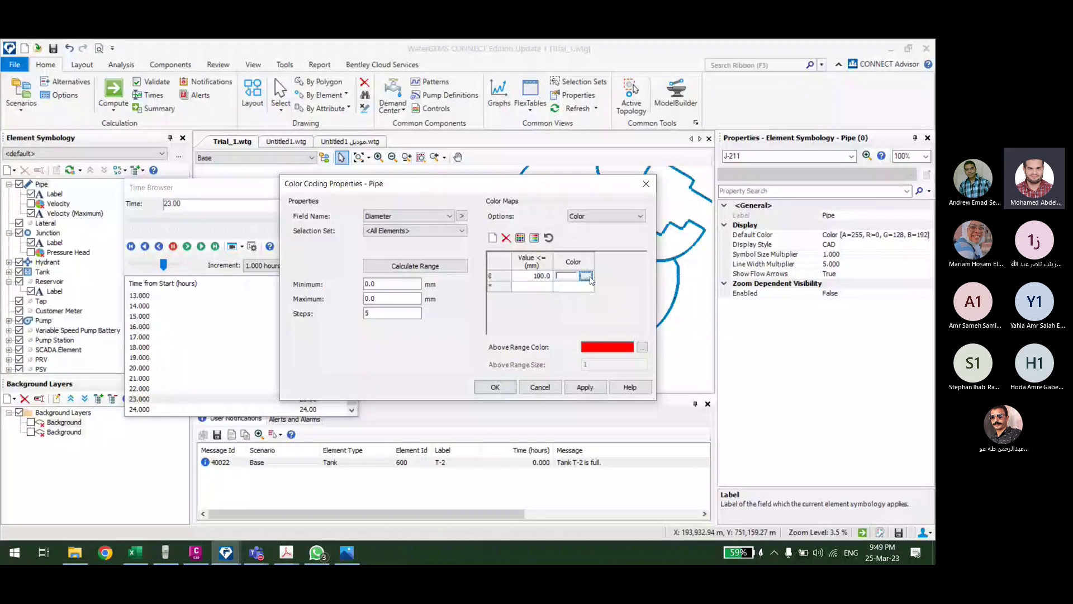
{"action": "left_click", "coordinate": [585, 277]}
{"action": "left_click", "coordinate": [441, 205]}
{"action": "left_click", "coordinate": [413, 328]}
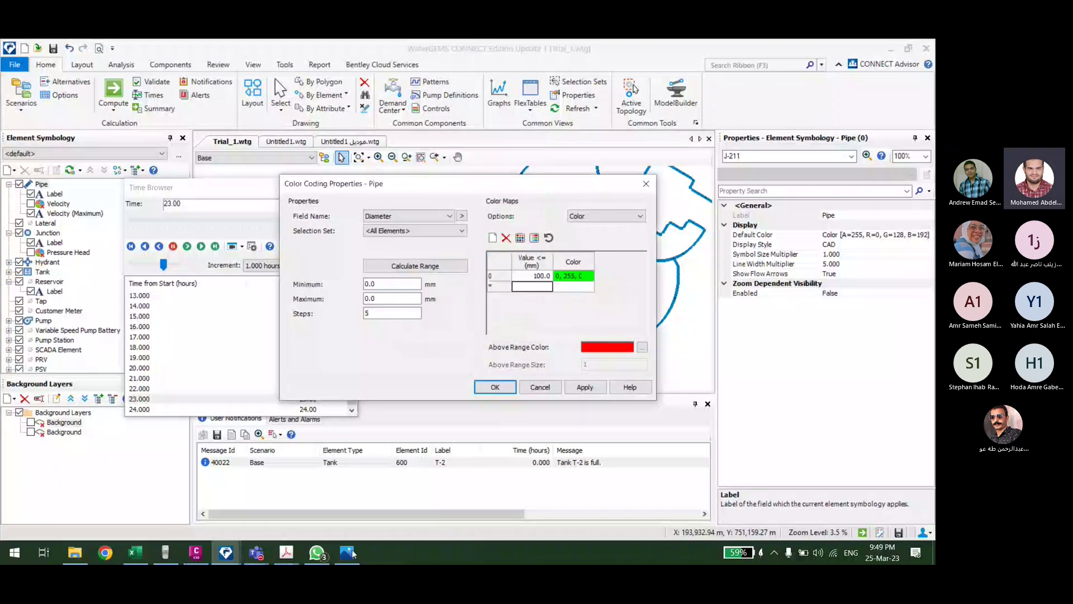
Step: Check the uPVC size chart and add a color map range for diameters up to 110 mm in blue
{"action": "left_click", "coordinate": [350, 554]}
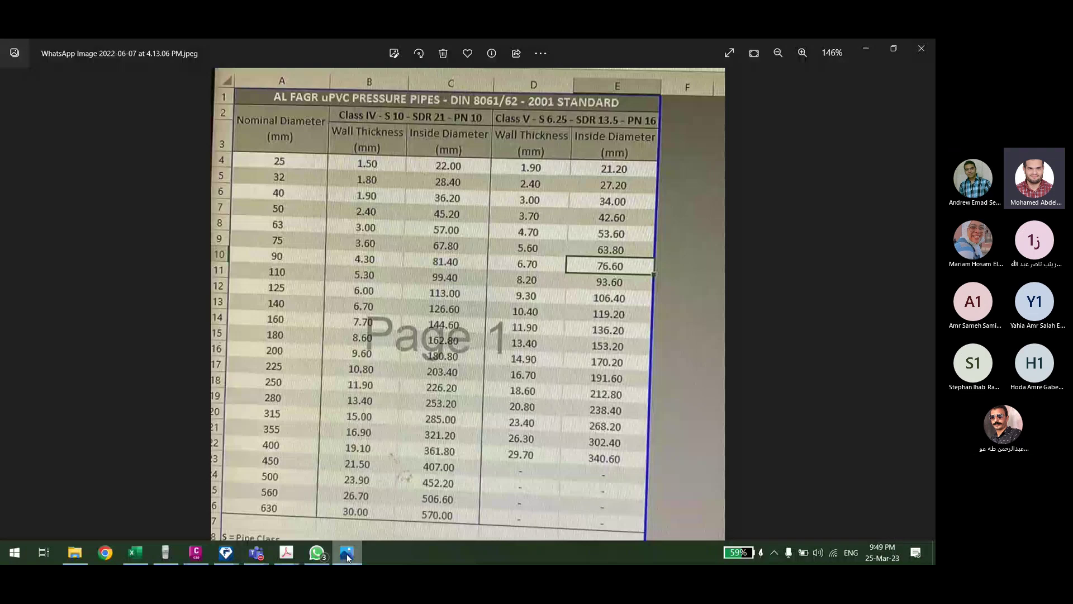
{"action": "left_click", "coordinate": [347, 554]}
{"action": "type", "text": "110"}
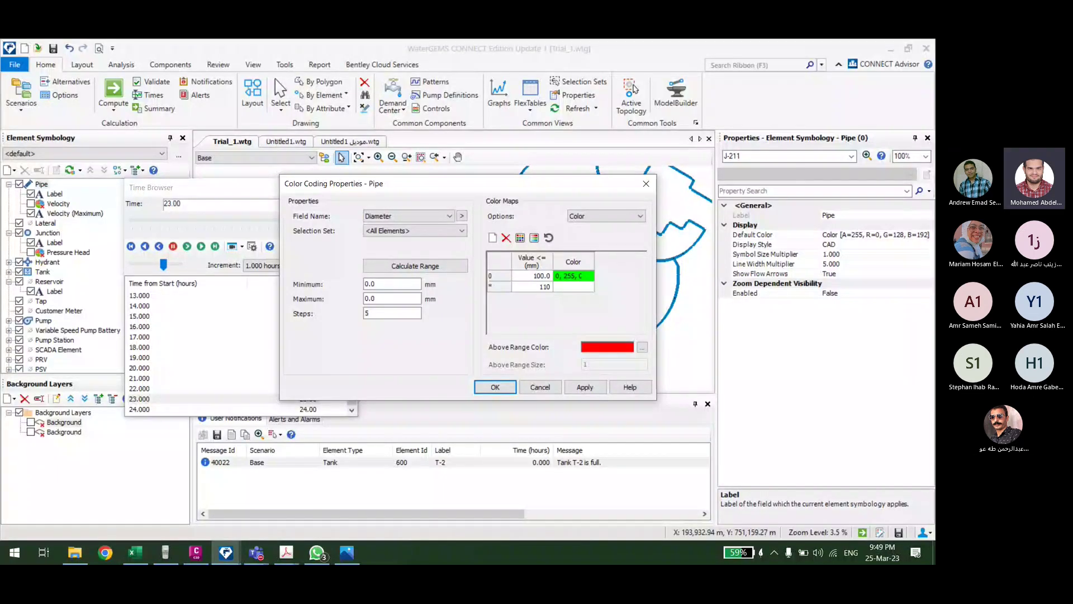
{"action": "left_click", "coordinate": [571, 286]}
{"action": "left_click", "coordinate": [585, 287]}
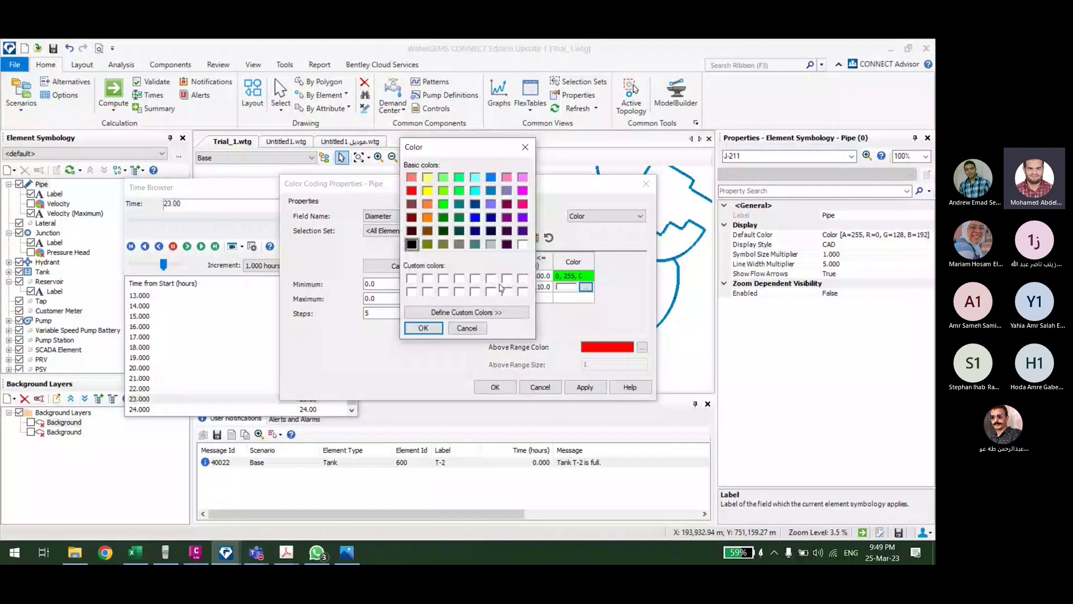
{"action": "left_click", "coordinate": [475, 218]}
{"action": "left_click", "coordinate": [424, 329]}
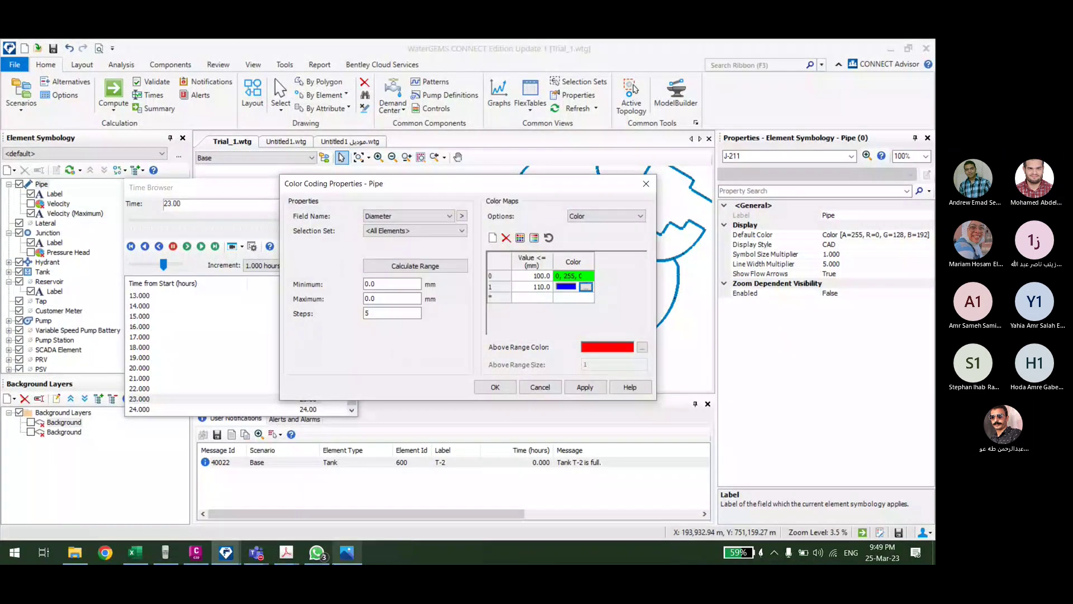
Step: Consult the uPVC size chart again and add a color map range up to 120 mm in magenta
{"action": "left_click", "coordinate": [347, 556]}
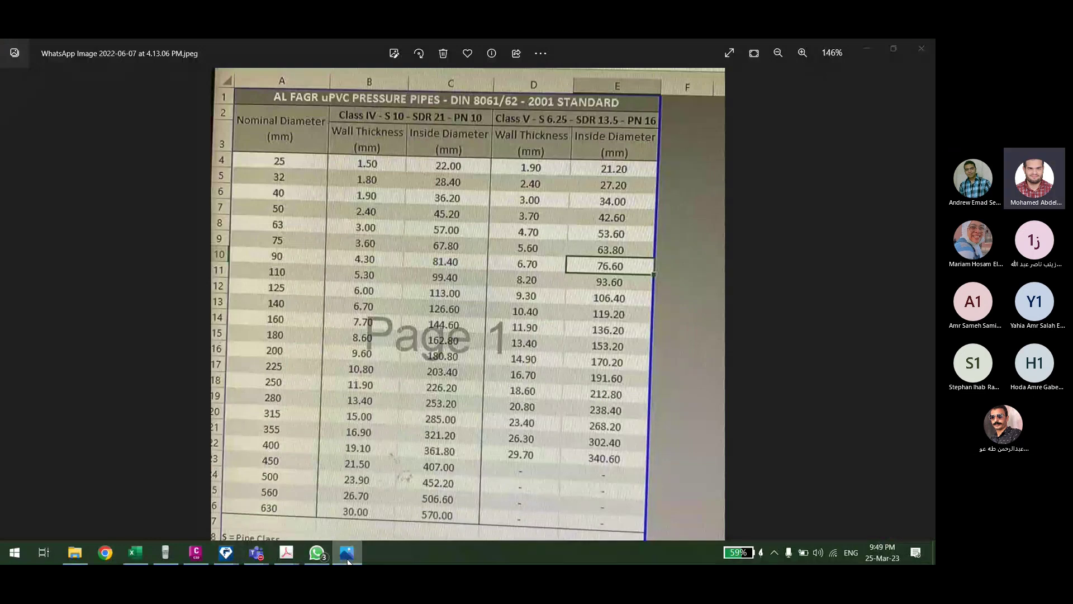
{"action": "left_click", "coordinate": [348, 553]}
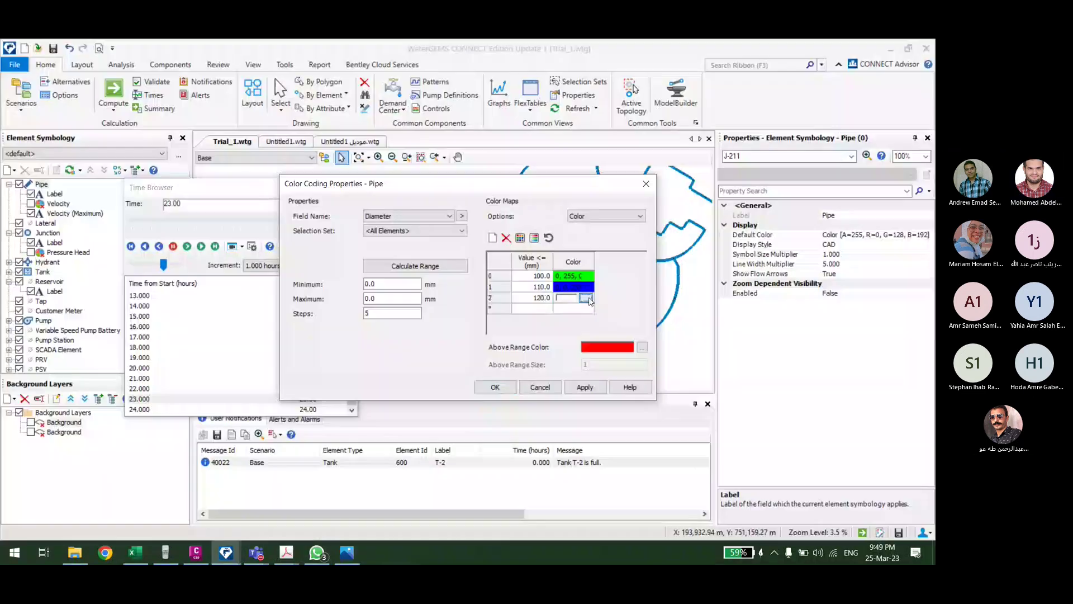
{"action": "left_click", "coordinate": [590, 301]}
{"action": "left_click", "coordinate": [521, 201]}
{"action": "left_click", "coordinate": [424, 325]}
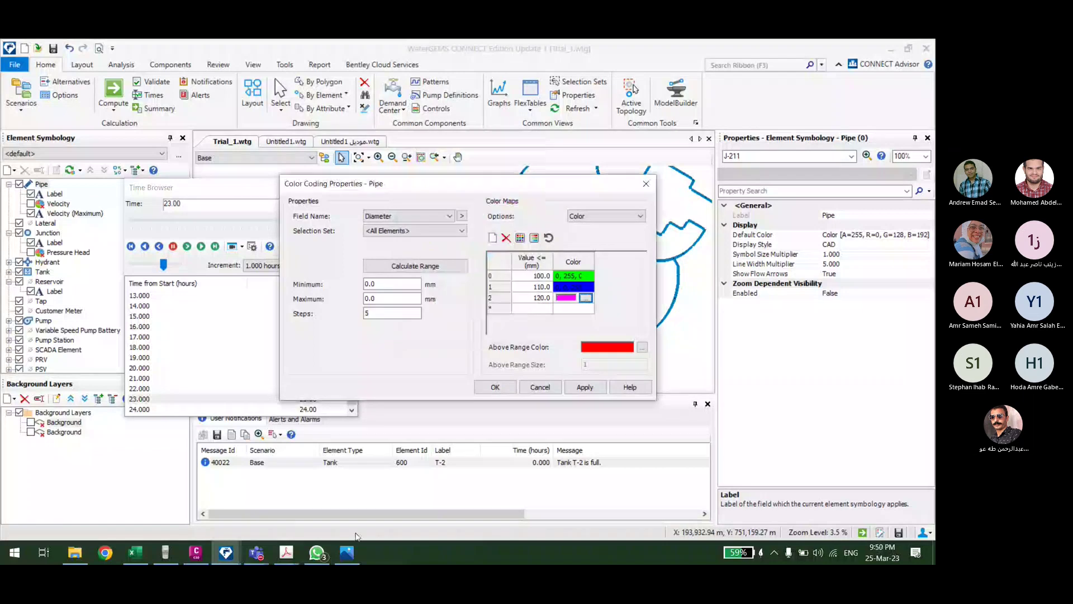
Step: Add a cyan color map range for diameters up to 140 mm per the size chart and accept the Diameter color coding
{"action": "left_click", "coordinate": [346, 556]}
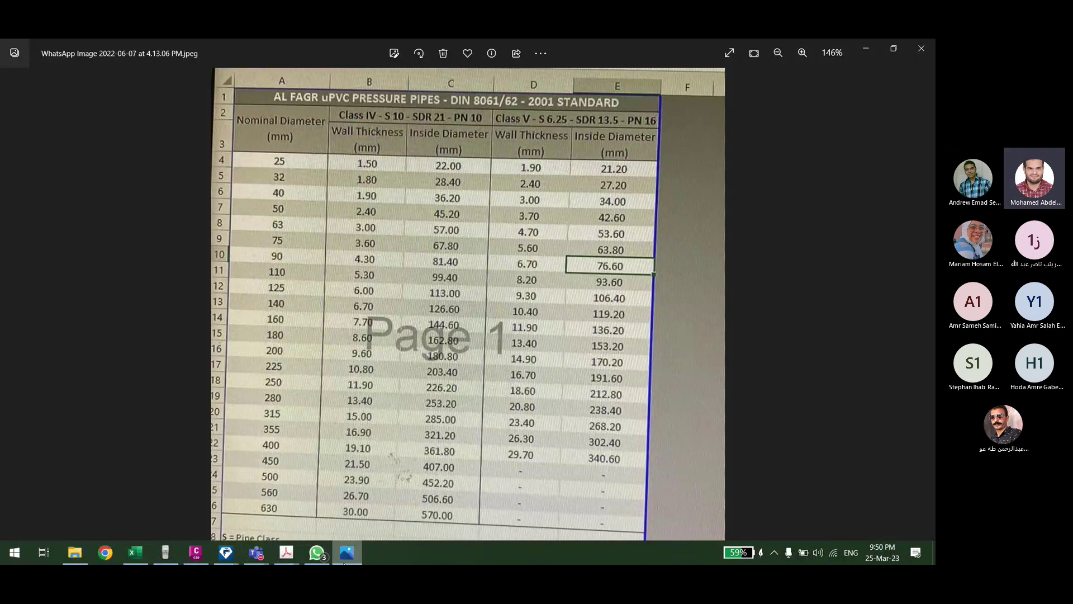
{"action": "left_click", "coordinate": [345, 562]}
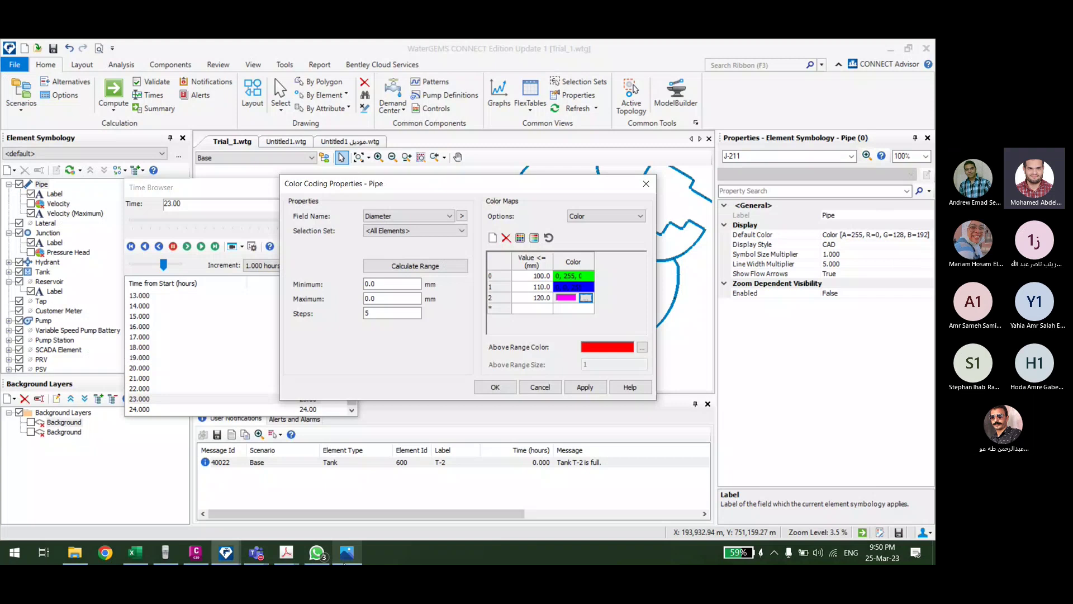
{"action": "left_click", "coordinate": [540, 310]}
{"action": "type", "text": "140"}
{"action": "left_click", "coordinate": [591, 311]}
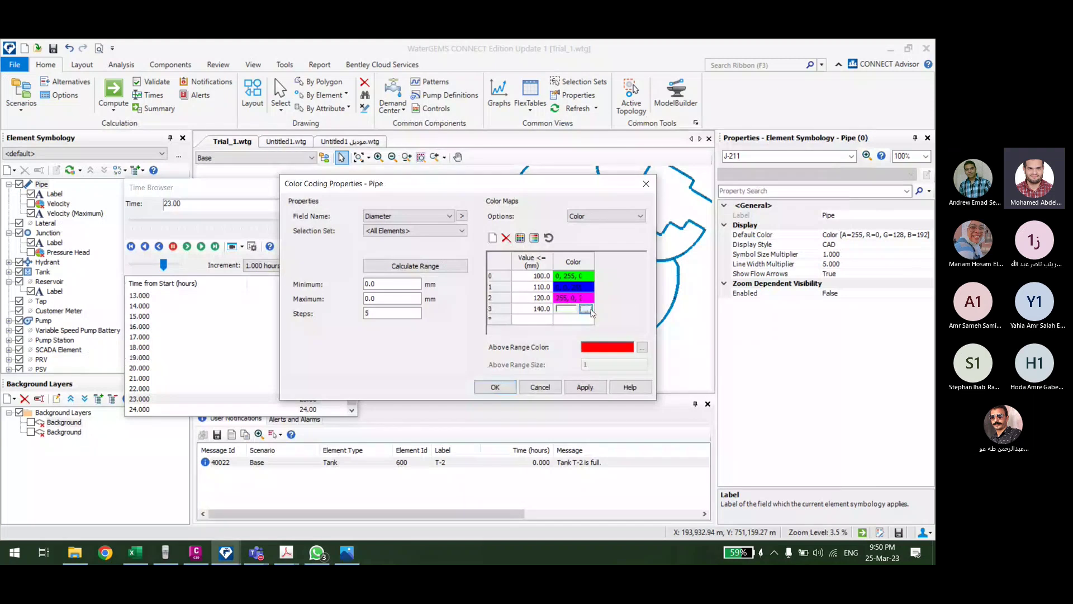
{"action": "left_click", "coordinate": [586, 309]}
{"action": "left_click", "coordinate": [476, 191]}
{"action": "left_click", "coordinate": [434, 337]}
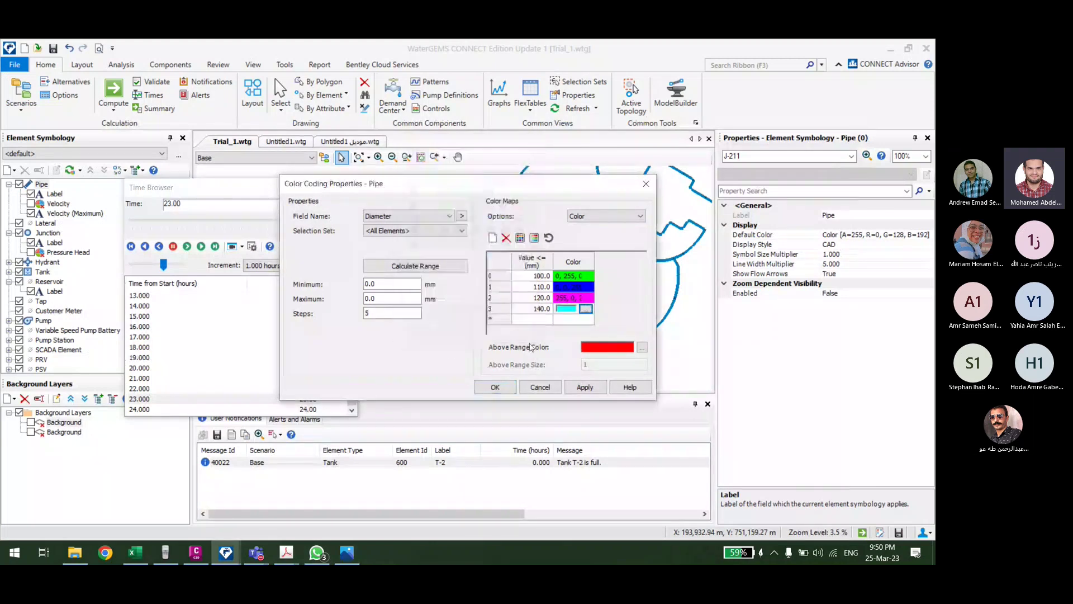
{"action": "left_click", "coordinate": [495, 387]}
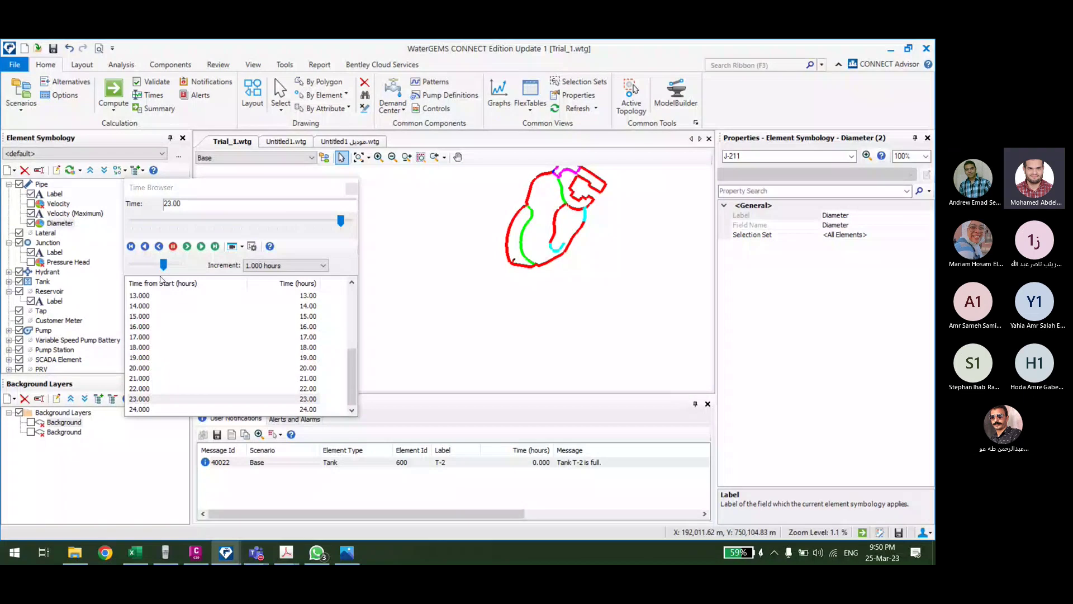
Step: Insert the Diameter color coding legend in the empty area beside the pipe network
{"action": "right_click", "coordinate": [60, 223]}
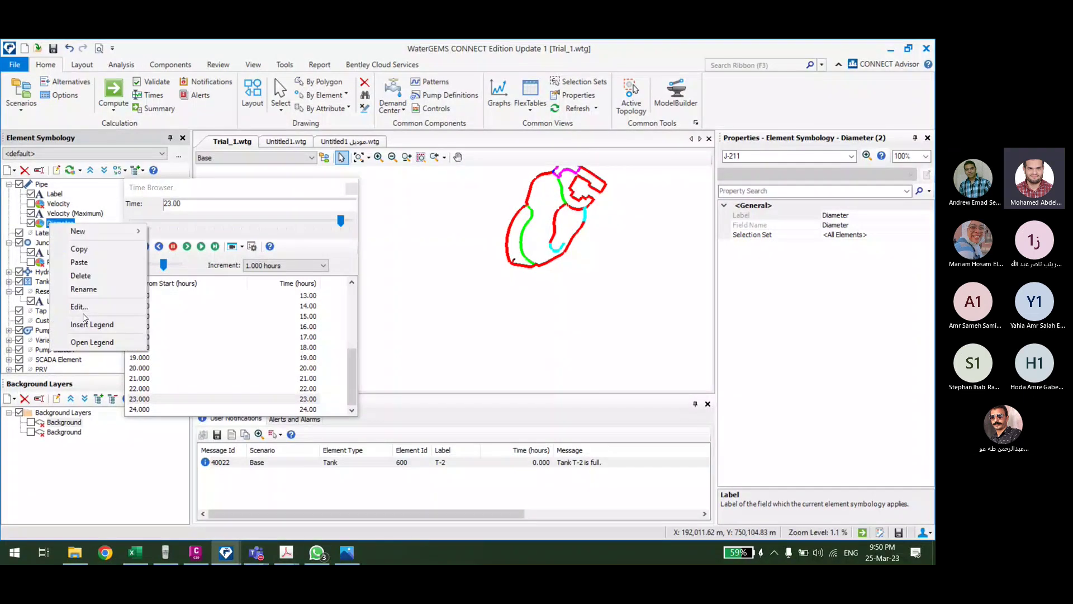
{"action": "left_click", "coordinate": [92, 325]}
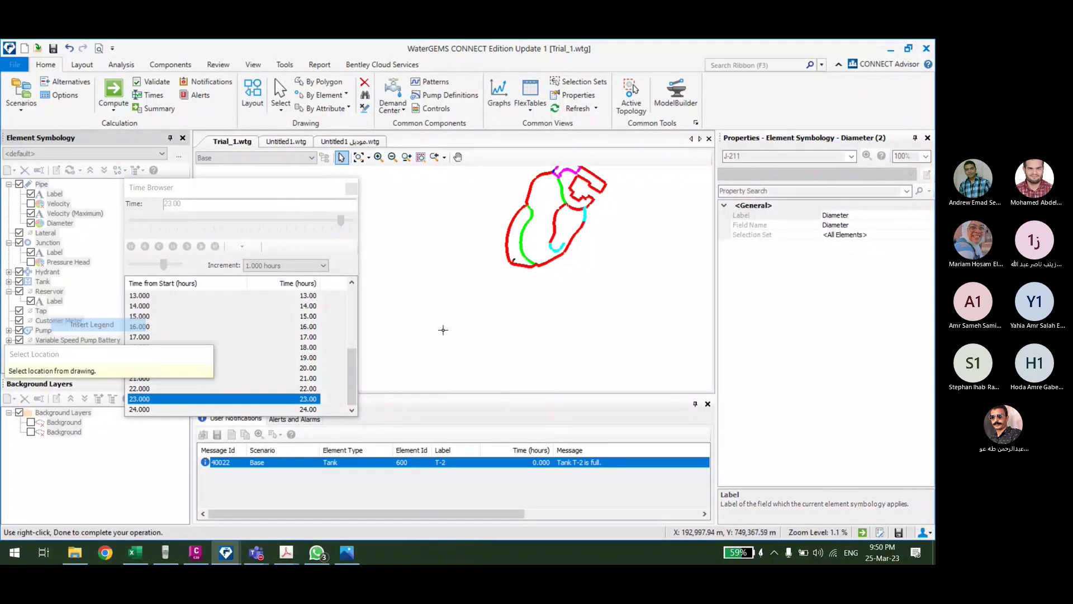
{"action": "right_click", "coordinate": [443, 252]}
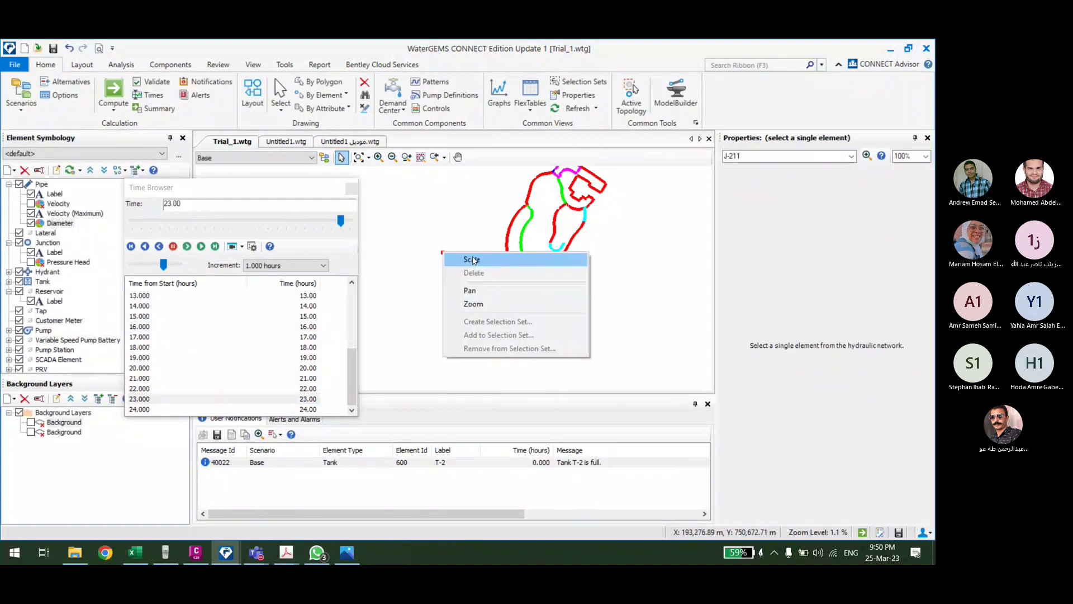
{"action": "left_click", "coordinate": [474, 255]}
{"action": "scroll", "coordinate": [475, 252], "scroll_direction": "up", "scroll_amount": 2}
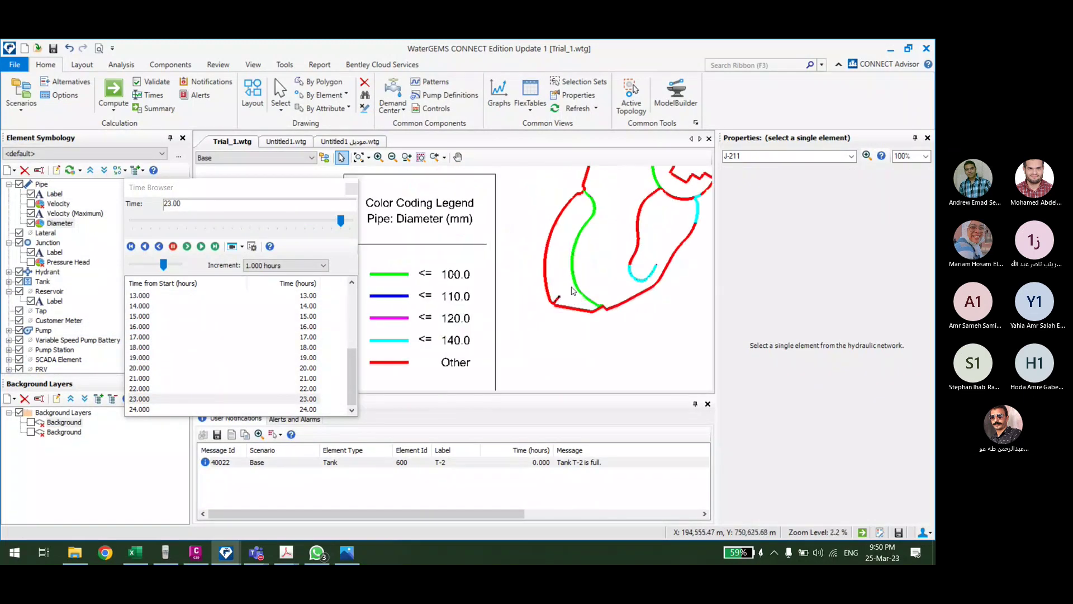
{"action": "mouse_move", "coordinate": [616, 270]}
{"action": "left_mouse_down"}
{"action": "mouse_move", "coordinate": [572, 313]}
{"action": "mouse_move", "coordinate": [566, 300]}
{"action": "left_mouse_up"}
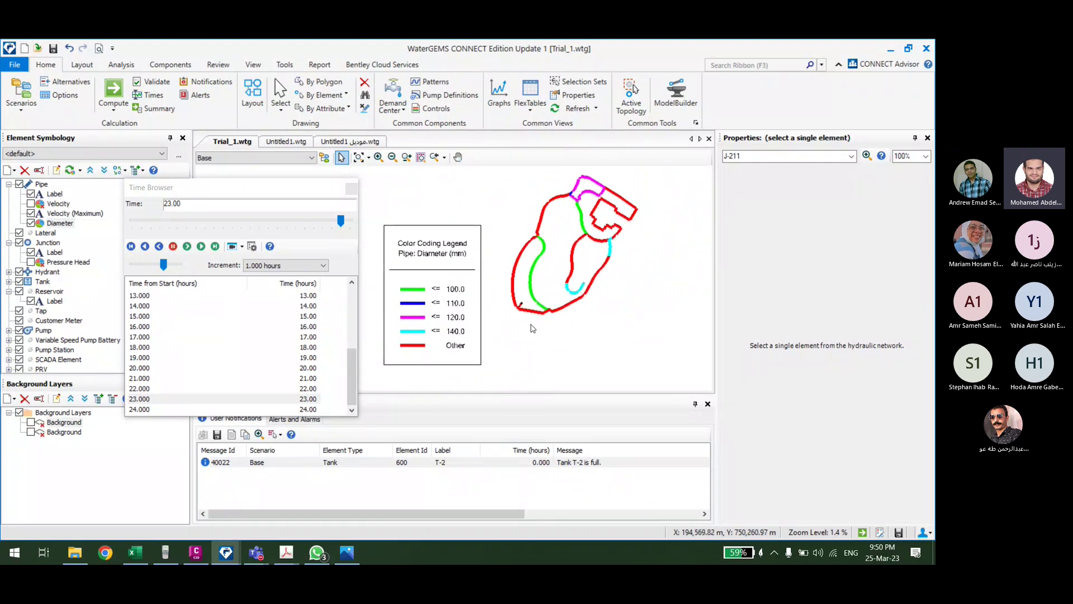
{"action": "left_click_drag", "start_coordinate": [527, 324], "coordinate": [554, 317]}
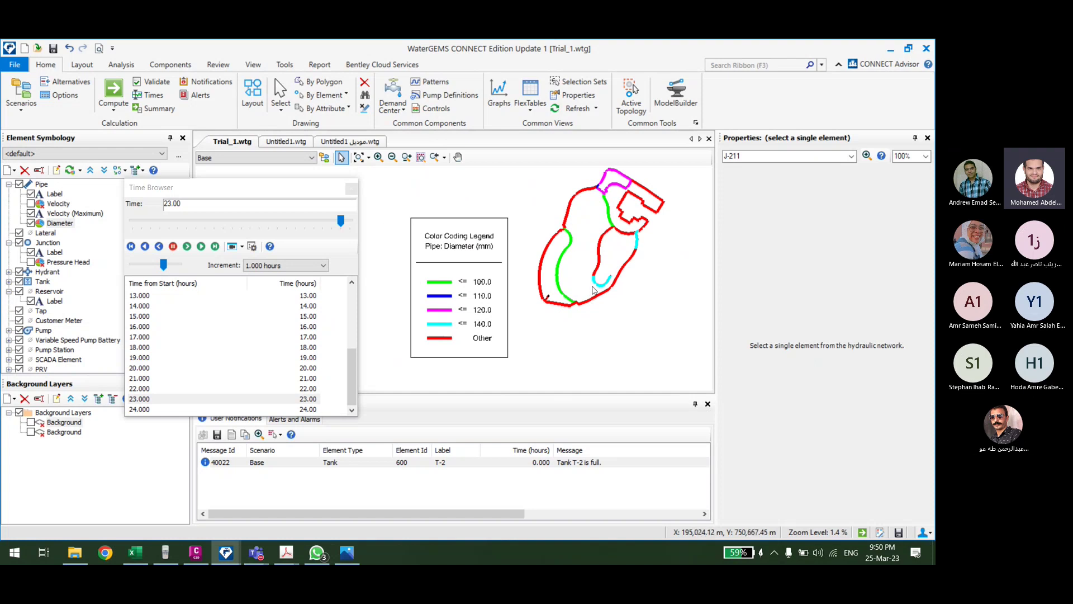
Step: Examine the Diameter of the red pipe where the inner branch changes from red to cyan
{"action": "scroll", "coordinate": [569, 301], "scroll_direction": "up", "scroll_amount": 2}
{"action": "scroll", "coordinate": [570, 302], "scroll_direction": "down", "scroll_amount": 1}
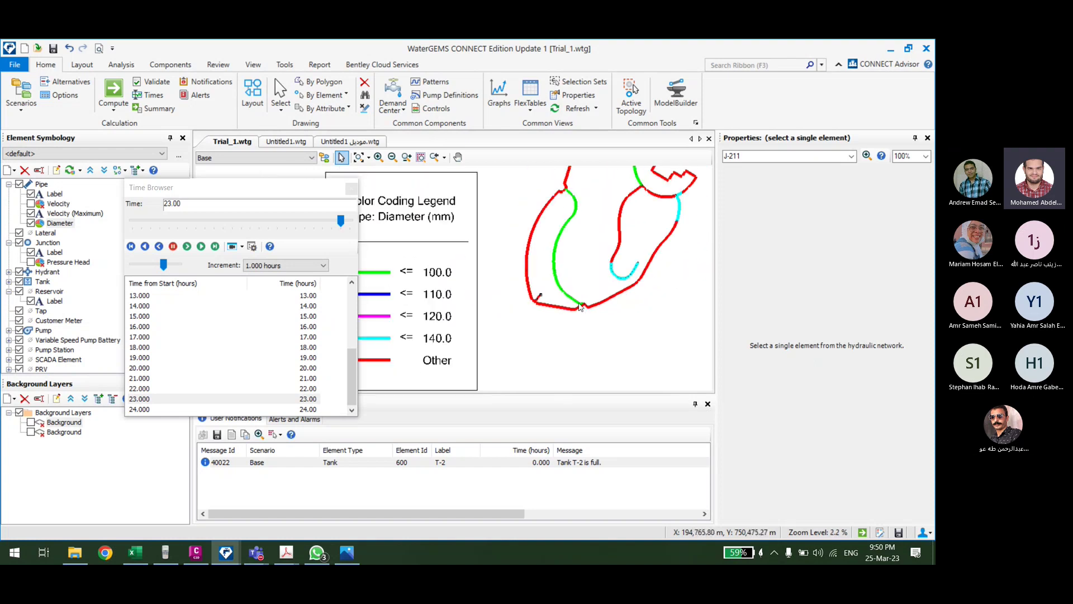
{"action": "scroll", "coordinate": [594, 279], "scroll_direction": "down", "scroll_amount": 1}
{"action": "scroll", "coordinate": [594, 280], "scroll_direction": "up", "scroll_amount": 3}
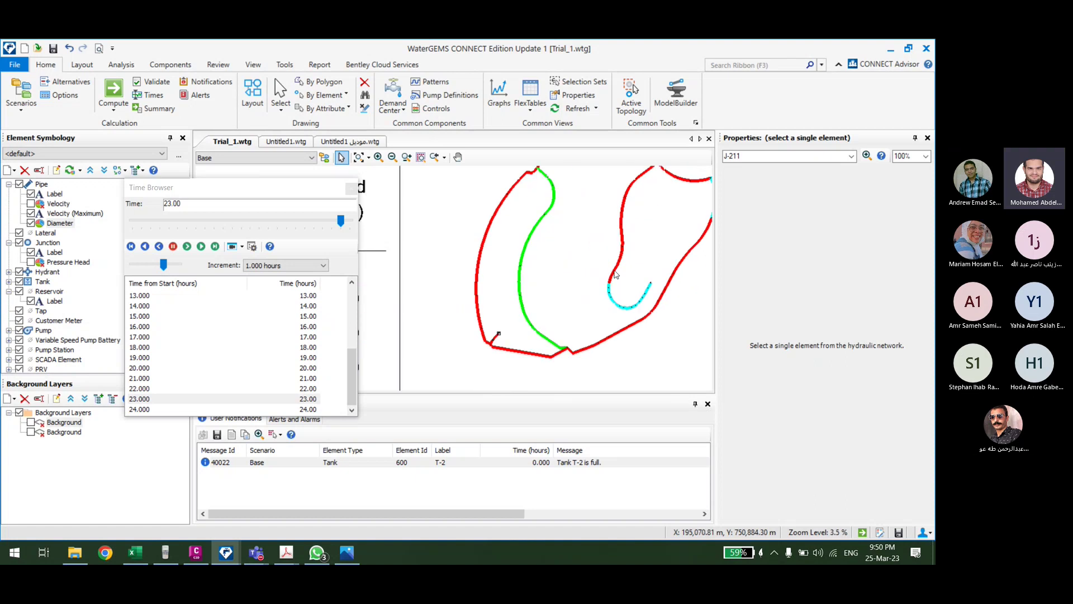
{"action": "scroll", "coordinate": [545, 311], "scroll_direction": "up", "scroll_amount": 4}
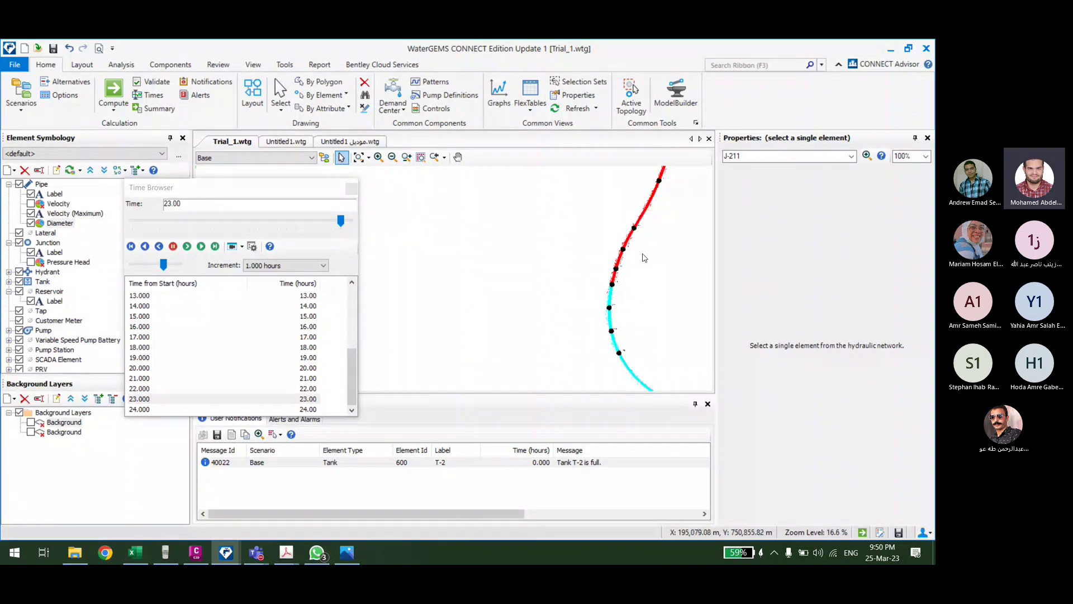
{"action": "scroll", "coordinate": [594, 258], "scroll_direction": "up", "scroll_amount": 3}
{"action": "left_click", "coordinate": [594, 259]}
{"action": "scroll", "coordinate": [844, 341], "scroll_direction": "down", "scroll_amount": 5}
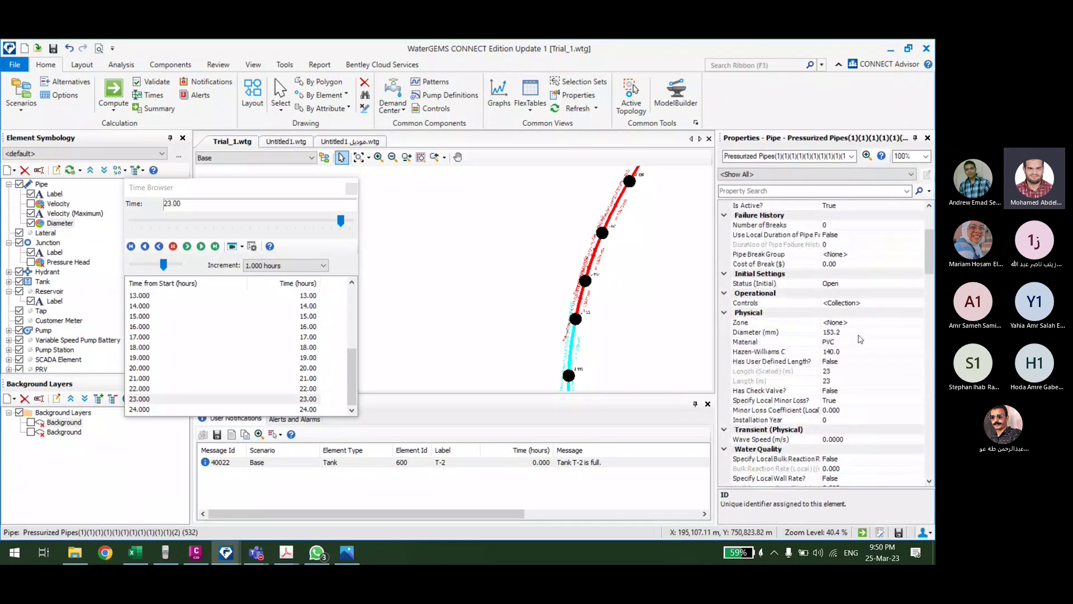
{"action": "scroll", "coordinate": [571, 324], "scroll_direction": "down", "scroll_amount": 8}
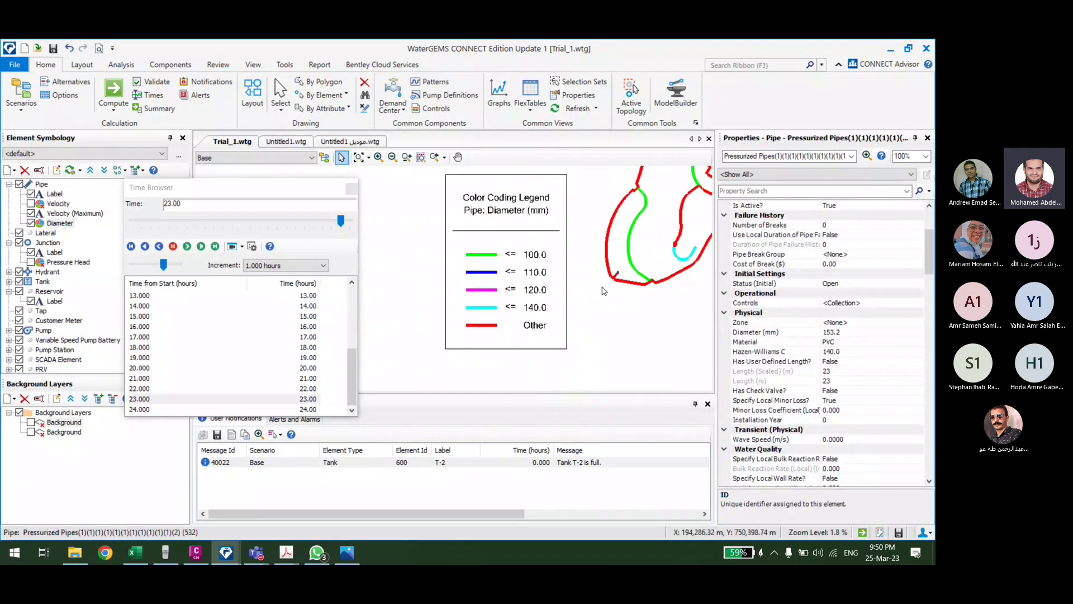
Step: Examine the Diameter and Velocity of the short blue pipe between J-113 and J-179, and clear the selection
{"action": "left_click_drag", "start_coordinate": [645, 285], "coordinate": [637, 372]}
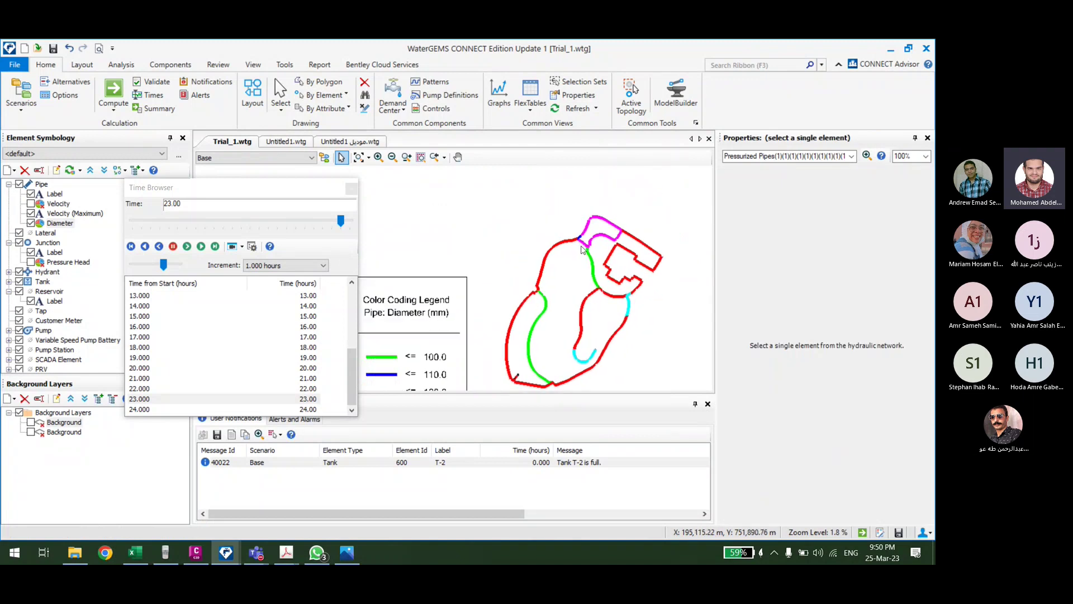
{"action": "scroll", "coordinate": [580, 239], "scroll_direction": "up", "scroll_amount": 4}
{"action": "scroll", "coordinate": [580, 240], "scroll_direction": "up", "scroll_amount": 2}
{"action": "scroll", "coordinate": [576, 238], "scroll_direction": "down", "scroll_amount": 4}
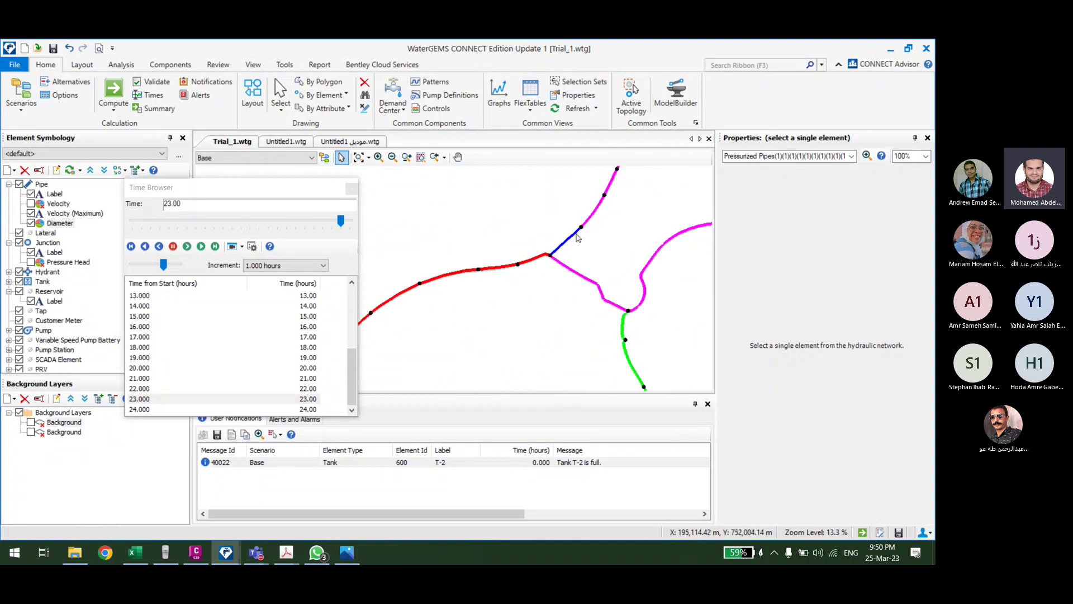
{"action": "scroll", "coordinate": [580, 272], "scroll_direction": "up", "scroll_amount": 8}
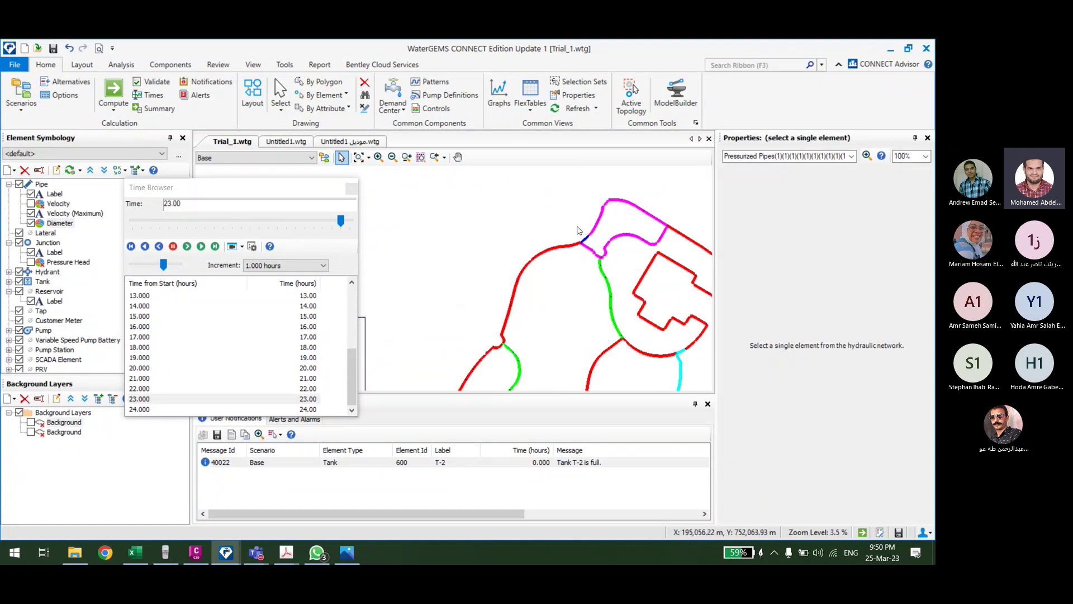
{"action": "scroll", "coordinate": [550, 257], "scroll_direction": "up", "scroll_amount": 2}
{"action": "left_click", "coordinate": [550, 257]}
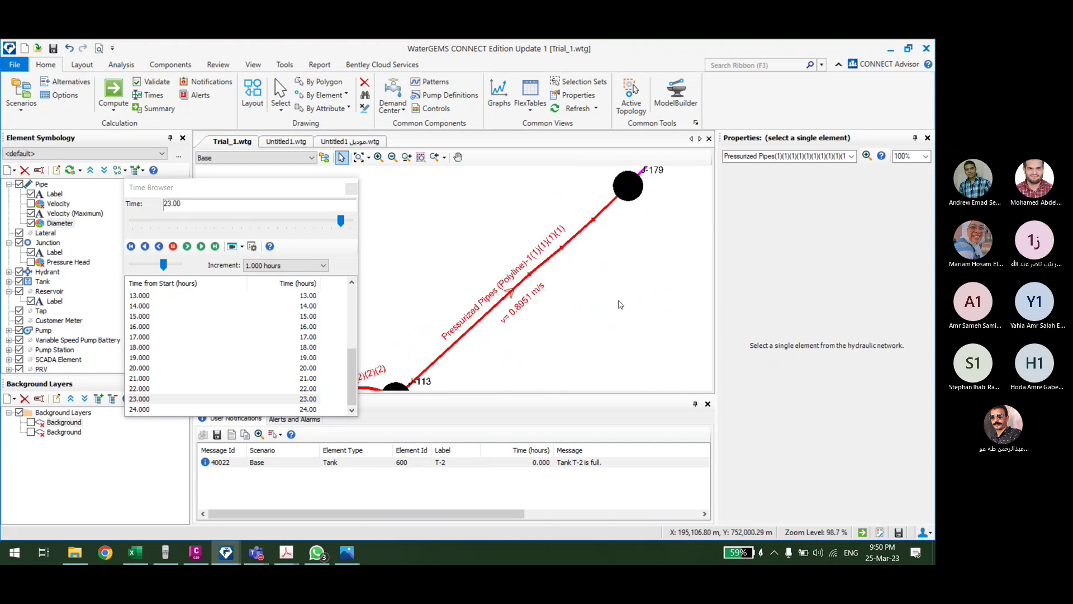
{"action": "scroll", "coordinate": [897, 378], "scroll_direction": "down", "scroll_amount": 3}
{"action": "scroll", "coordinate": [897, 377], "scroll_direction": "down", "scroll_amount": 2}
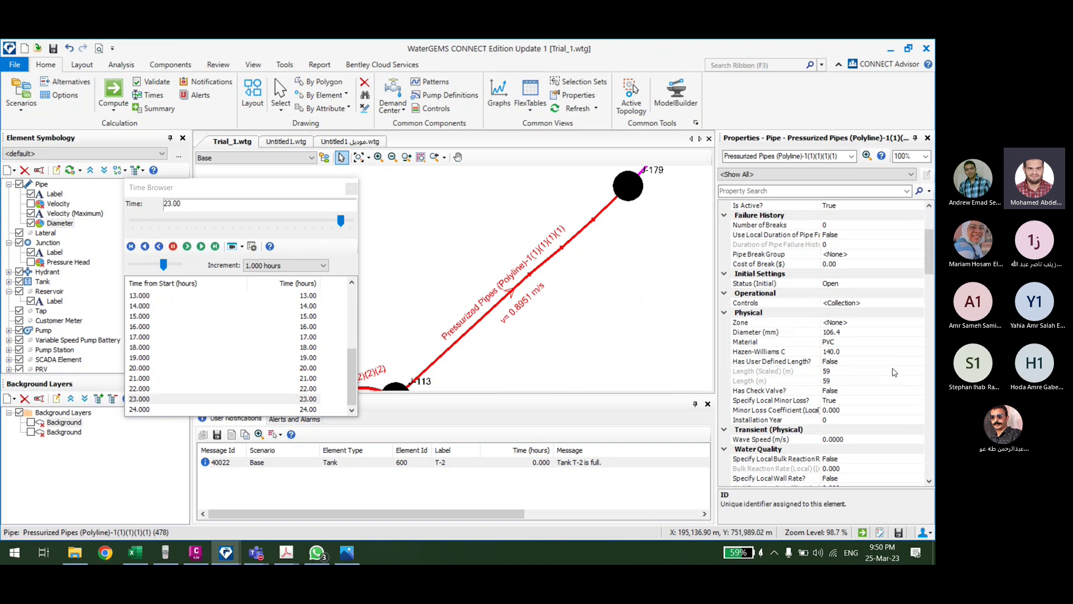
{"action": "scroll", "coordinate": [894, 372], "scroll_direction": "down", "scroll_amount": 3}
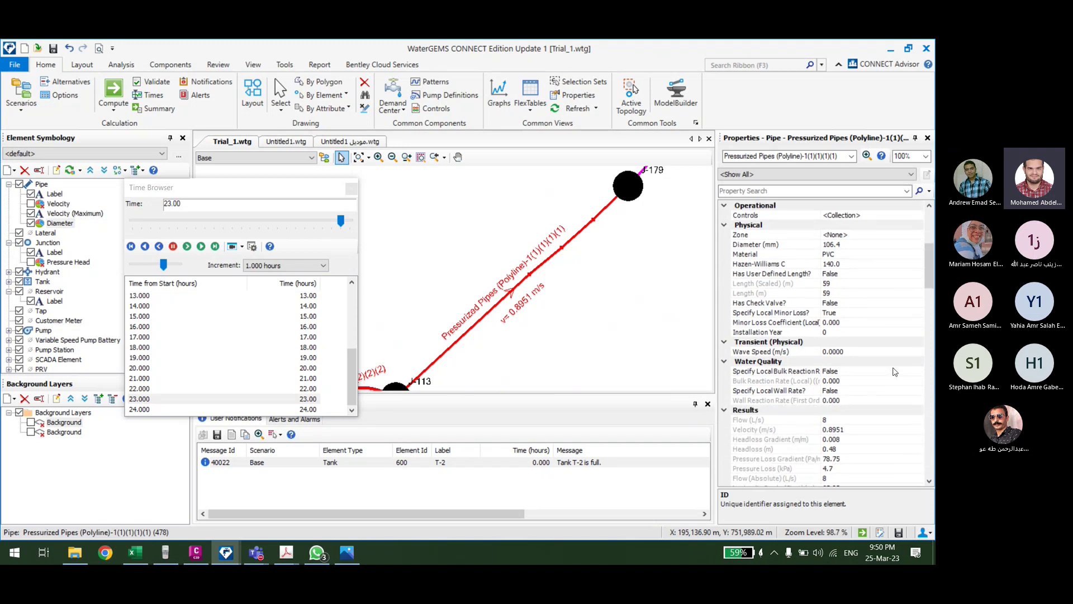
{"action": "scroll", "coordinate": [547, 270], "scroll_direction": "down", "scroll_amount": 5}
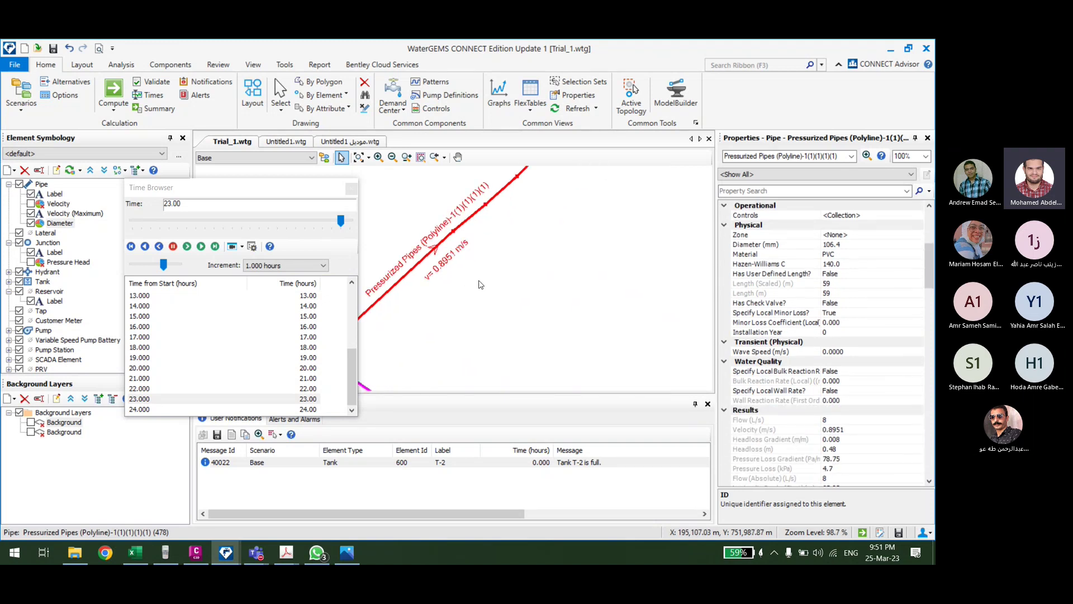
{"action": "scroll", "coordinate": [547, 270], "scroll_direction": "down", "scroll_amount": 4}
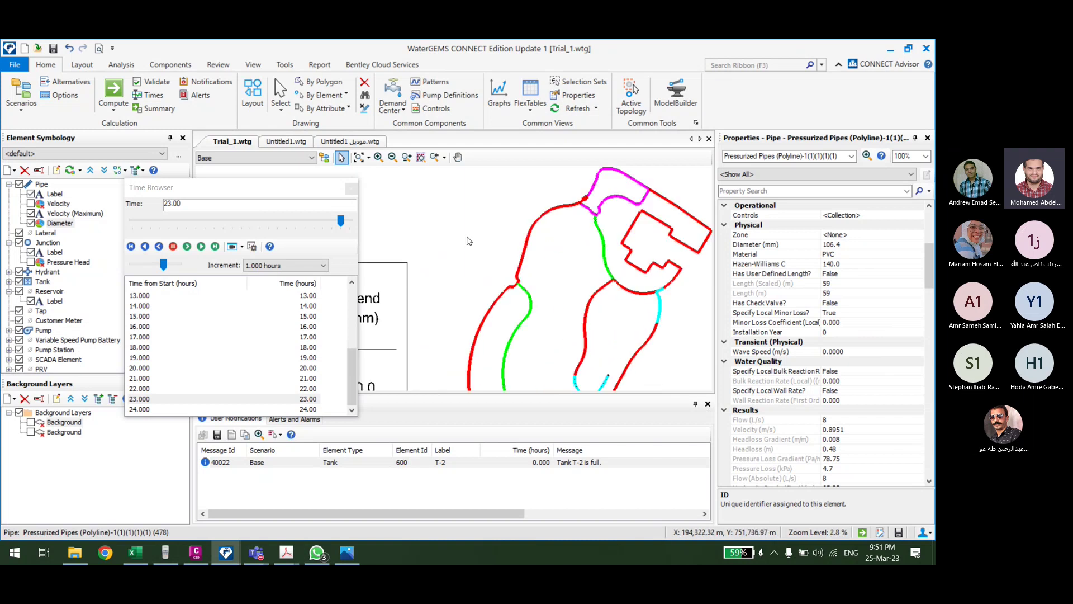
{"action": "key", "text": "Escape"}
{"action": "scroll", "coordinate": [463, 297], "scroll_direction": "down", "scroll_amount": 2}
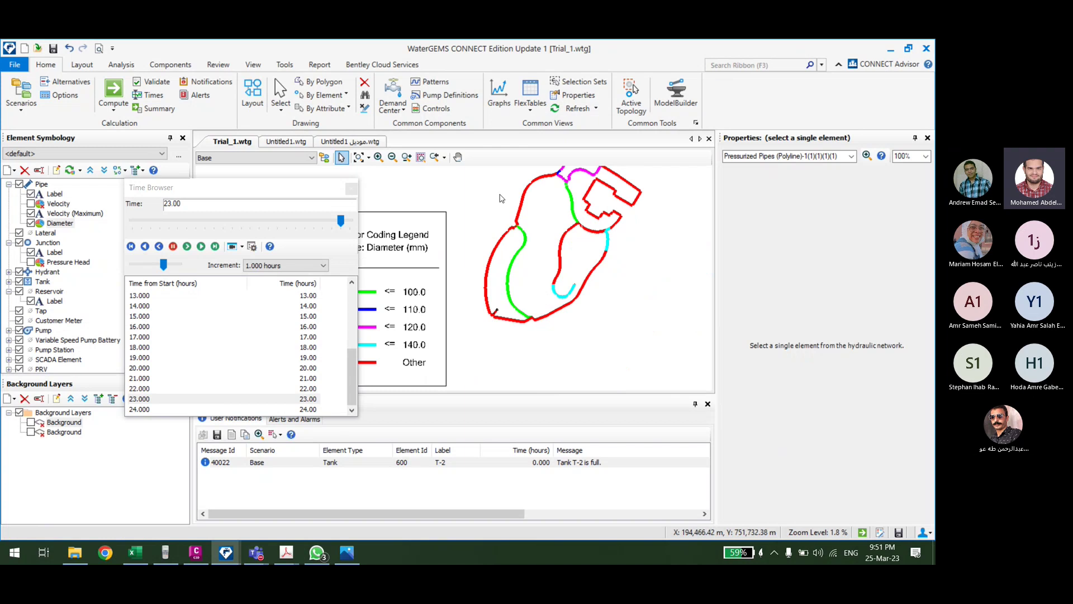
Step: Open the Junction FlexTable and sort it by Elevation in ascending order
{"action": "left_click", "coordinate": [530, 98]}
{"action": "left_click", "coordinate": [551, 175]}
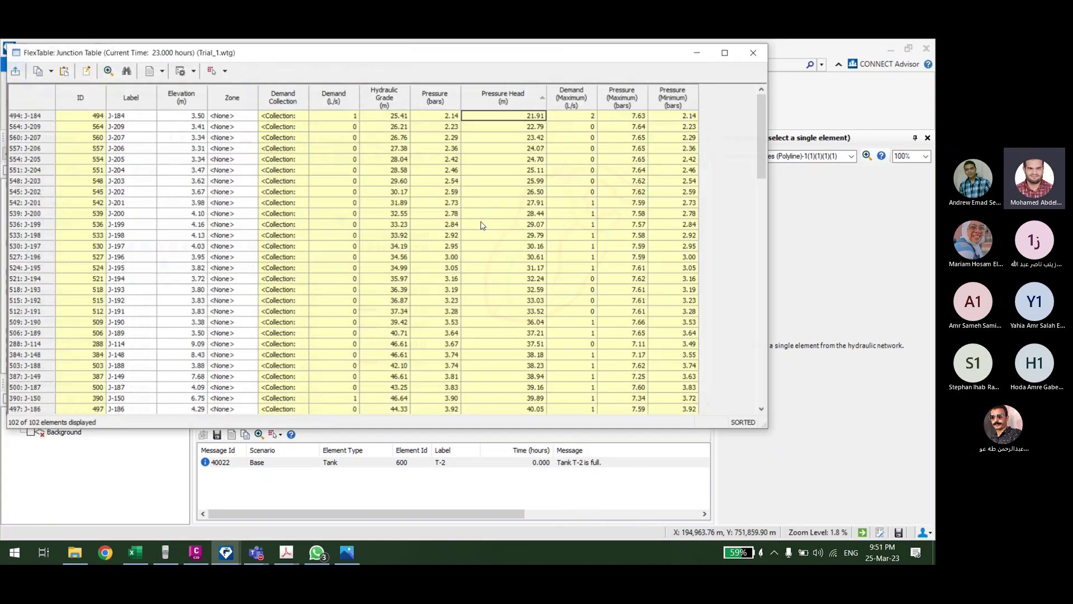
{"action": "right_click", "coordinate": [182, 96]}
{"action": "mouse_move", "coordinate": [240, 149]}
{"action": "left_click", "coordinate": [358, 152]}
Step: Select the lowest-elevation junction, J-172, in the Junction FlexTable and turn off the pipes' Diameter color coding
{"action": "left_click", "coordinate": [27, 112]}
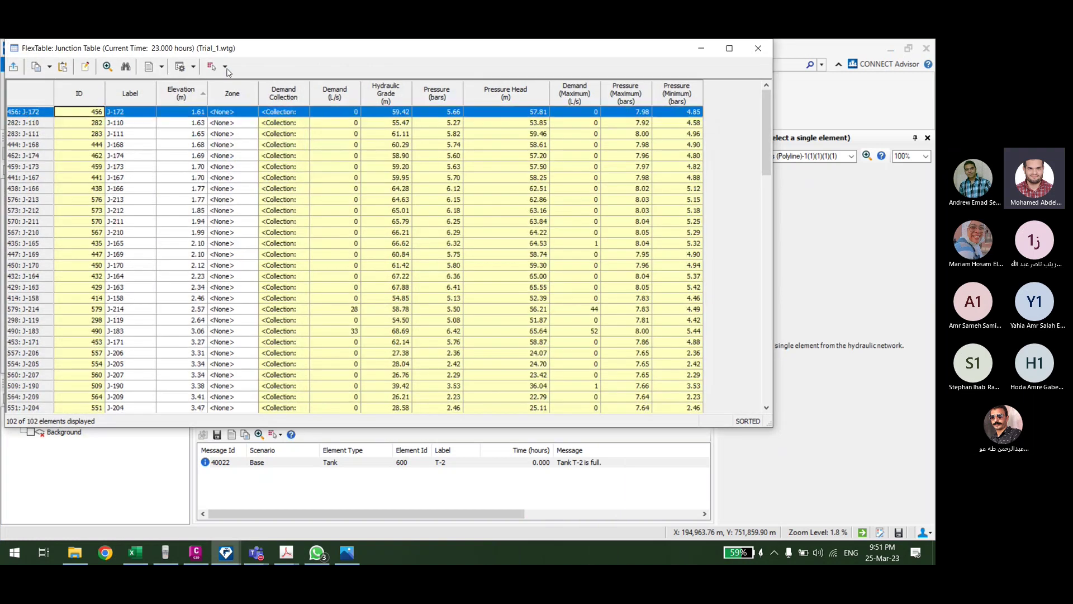
{"action": "left_click", "coordinate": [225, 67]}
{"action": "left_click", "coordinate": [305, 88]}
{"action": "left_click", "coordinate": [305, 89]}
{"action": "mouse_move", "coordinate": [380, 52]}
{"action": "left_mouse_down"}
{"action": "mouse_move", "coordinate": [382, 338]}
{"action": "mouse_move", "coordinate": [370, 374]}
{"action": "left_mouse_up"}
{"action": "left_click", "coordinate": [37, 223]}
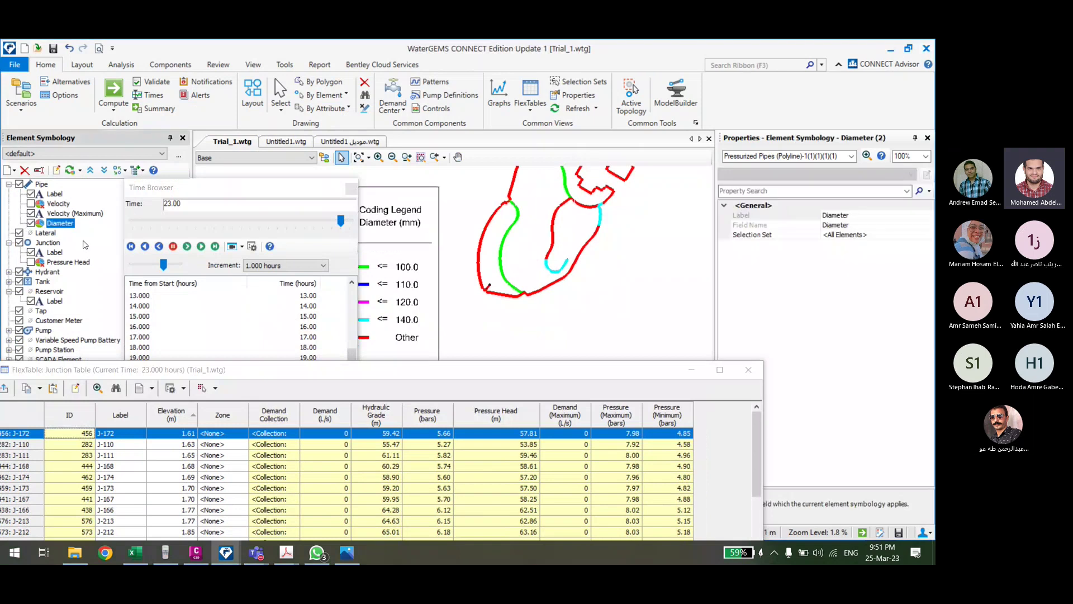
{"action": "left_click", "coordinate": [32, 223]}
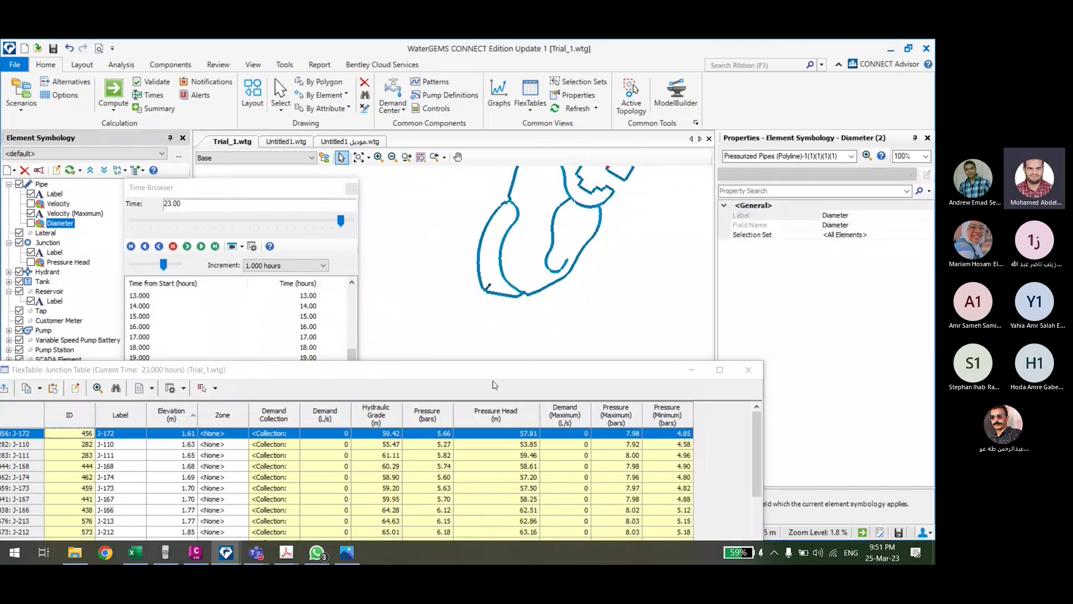
Step: Locate junction J-172 in the pipe network drawing and close the Junction FlexTable
{"action": "left_click_drag", "start_coordinate": [492, 374], "coordinate": [509, 354]}
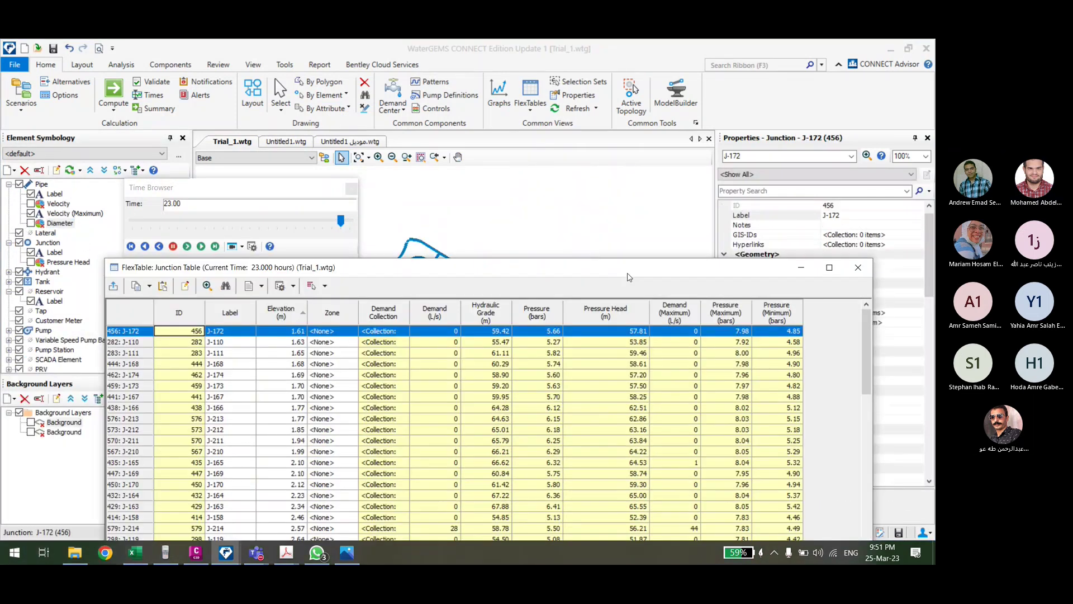
{"action": "left_click_drag", "start_coordinate": [627, 276], "coordinate": [617, 378]}
{"action": "left_click_drag", "start_coordinate": [510, 328], "coordinate": [544, 244]}
{"action": "scroll", "coordinate": [495, 203], "scroll_direction": "up", "scroll_amount": 5}
{"action": "scroll", "coordinate": [551, 288], "scroll_direction": "up", "scroll_amount": 3}
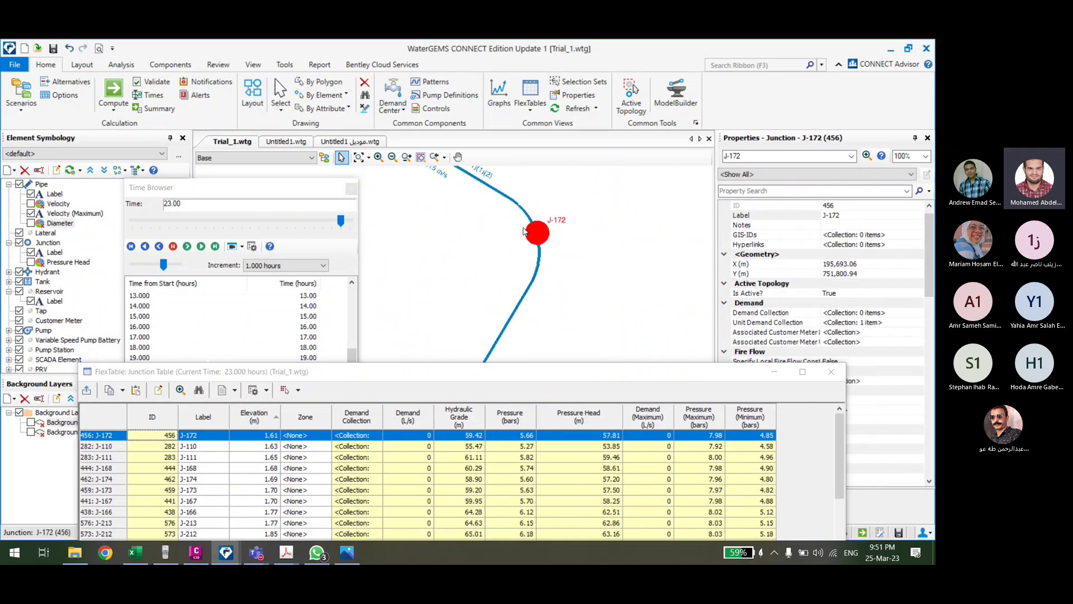
{"action": "scroll", "coordinate": [524, 231], "scroll_direction": "down", "scroll_amount": 8}
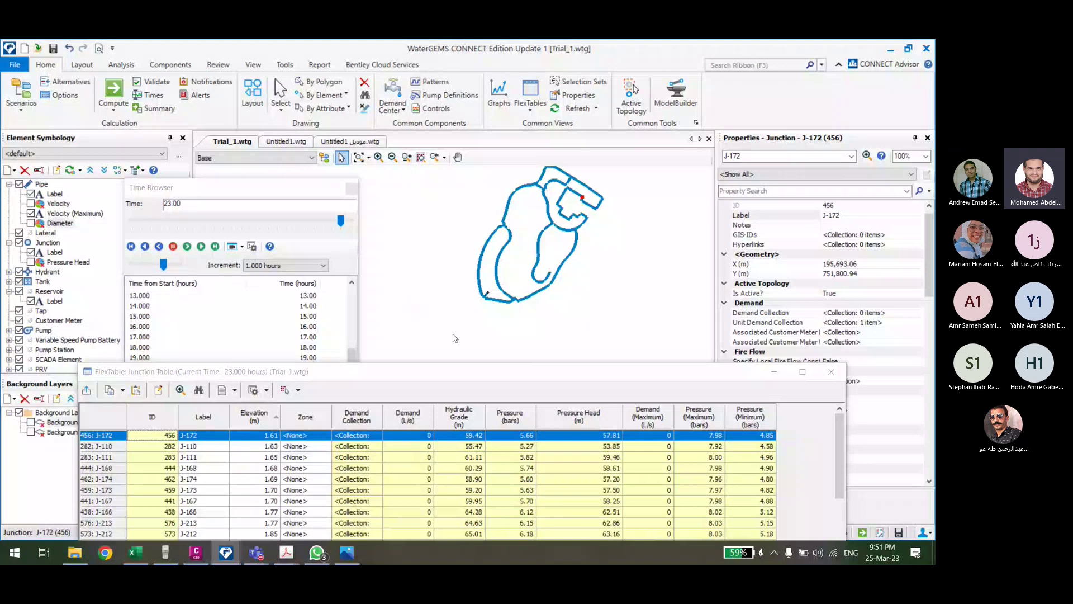
{"action": "left_click", "coordinate": [831, 372]}
Step: Create a new profile whose elements are picked from the drawing
{"action": "scroll", "coordinate": [400, 331], "scroll_direction": "up", "scroll_amount": 2}
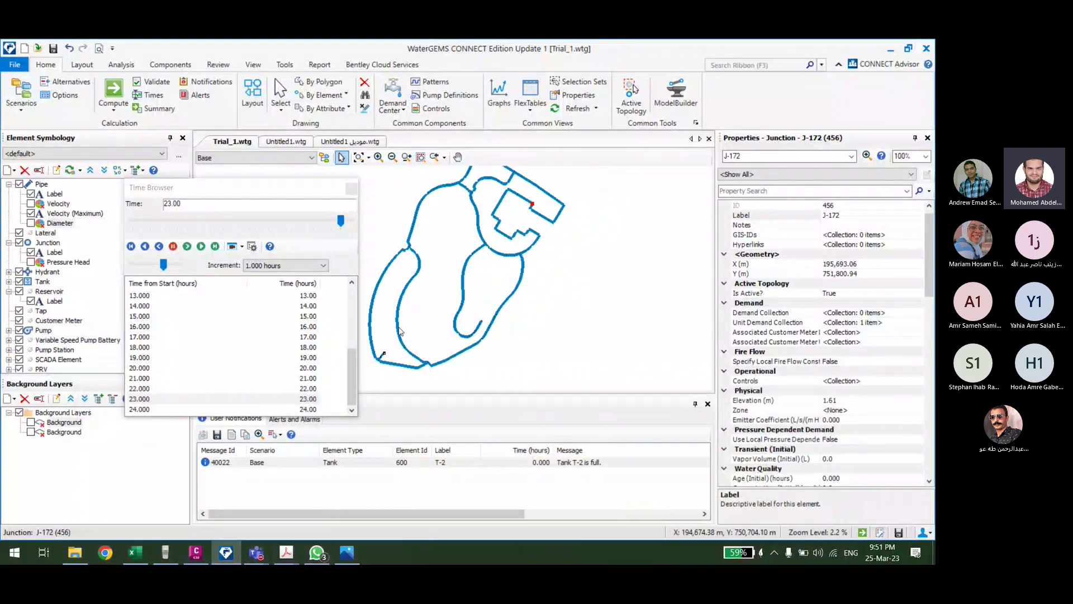
{"action": "left_click", "coordinate": [253, 64]}
{"action": "left_click", "coordinate": [250, 92]}
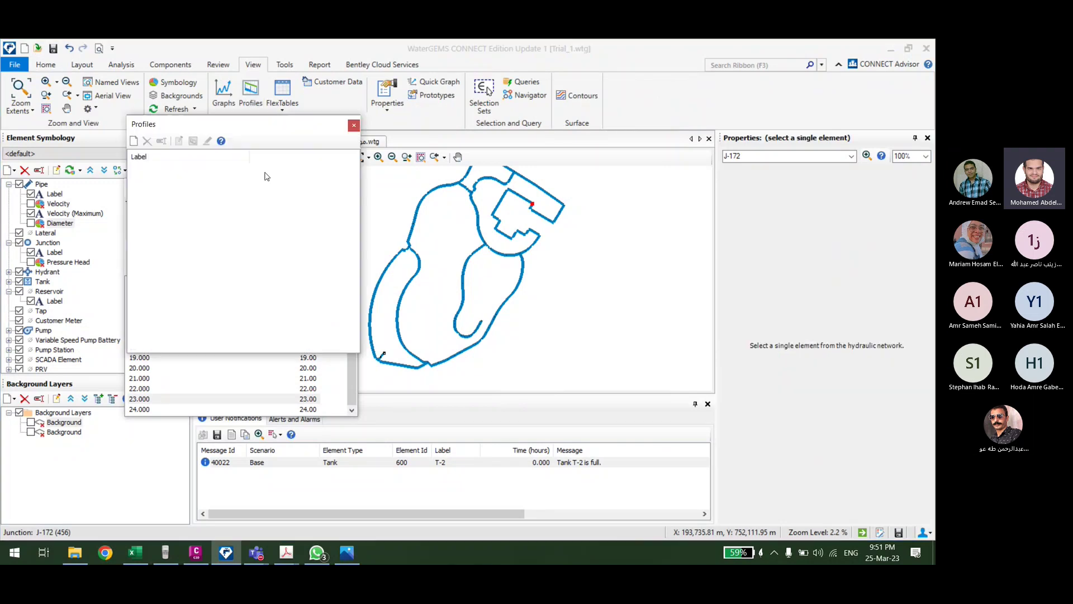
{"action": "left_click", "coordinate": [133, 142]}
{"action": "left_click", "coordinate": [218, 112]}
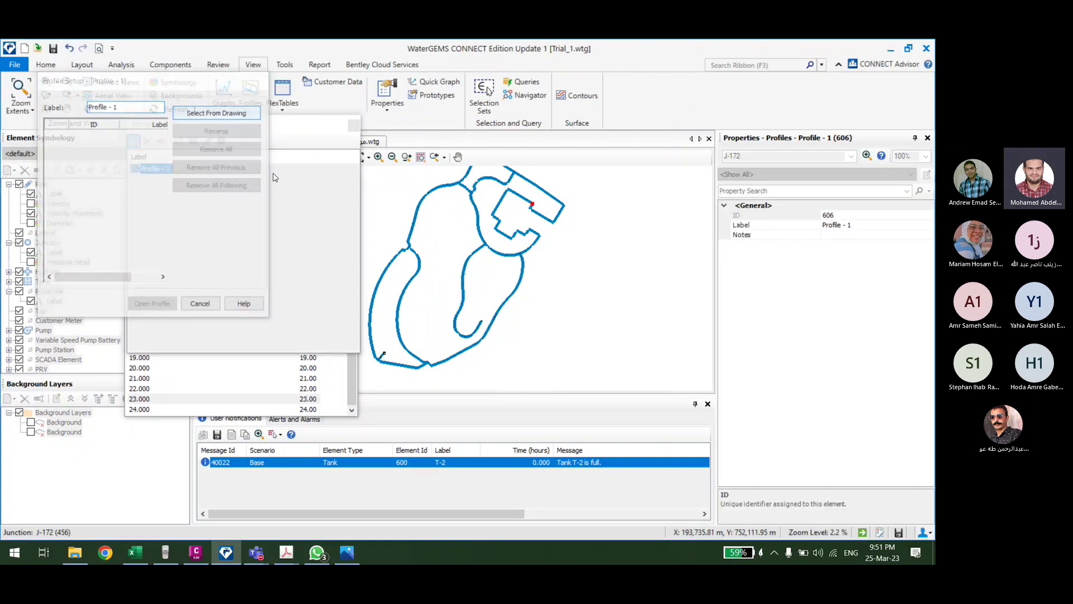
Step: Define the new profile's path from pump PMP-1 along the network to junction J-172
{"action": "left_click_drag", "start_coordinate": [405, 350], "coordinate": [486, 317]}
{"action": "scroll", "coordinate": [485, 317], "scroll_direction": "up", "scroll_amount": 3}
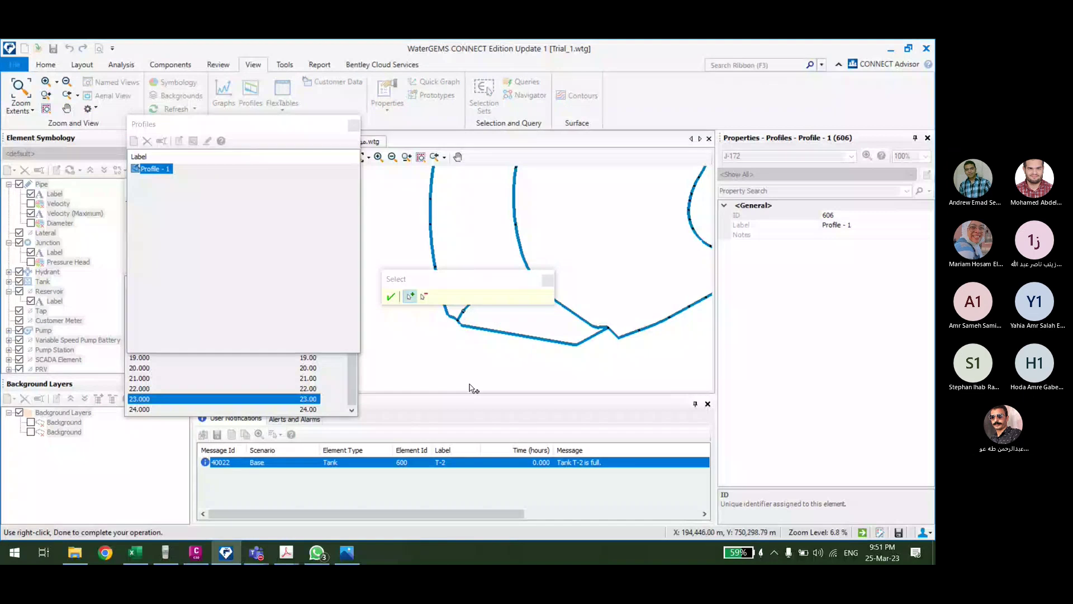
{"action": "scroll", "coordinate": [460, 363], "scroll_direction": "down", "scroll_amount": 5}
{"action": "left_click_drag", "start_coordinate": [498, 281], "coordinate": [427, 219]}
{"action": "scroll", "coordinate": [527, 278], "scroll_direction": "up", "scroll_amount": 7}
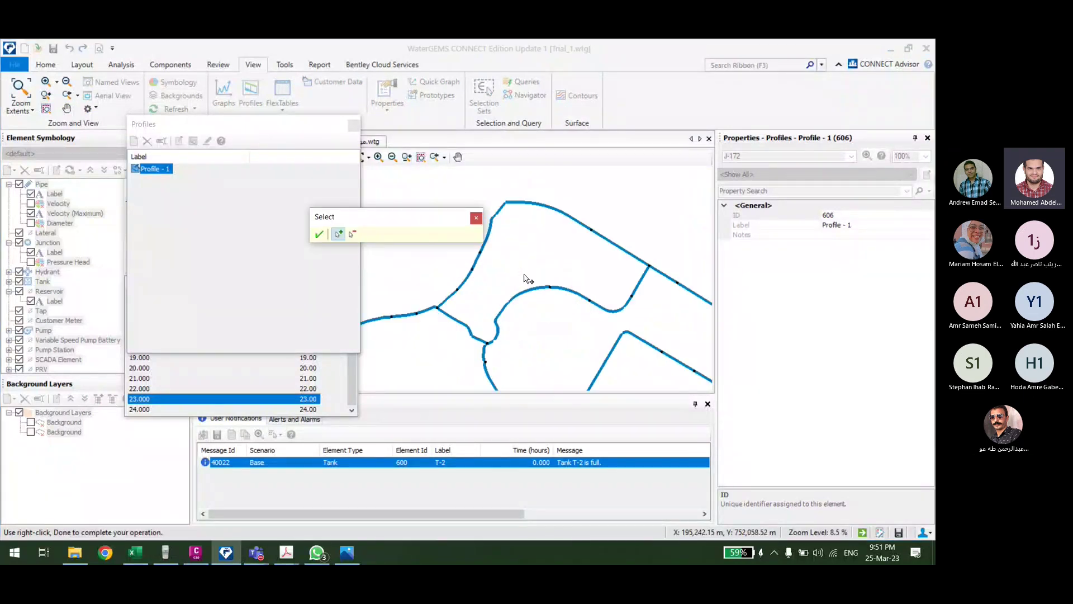
{"action": "scroll", "coordinate": [577, 289], "scroll_direction": "up", "scroll_amount": 4}
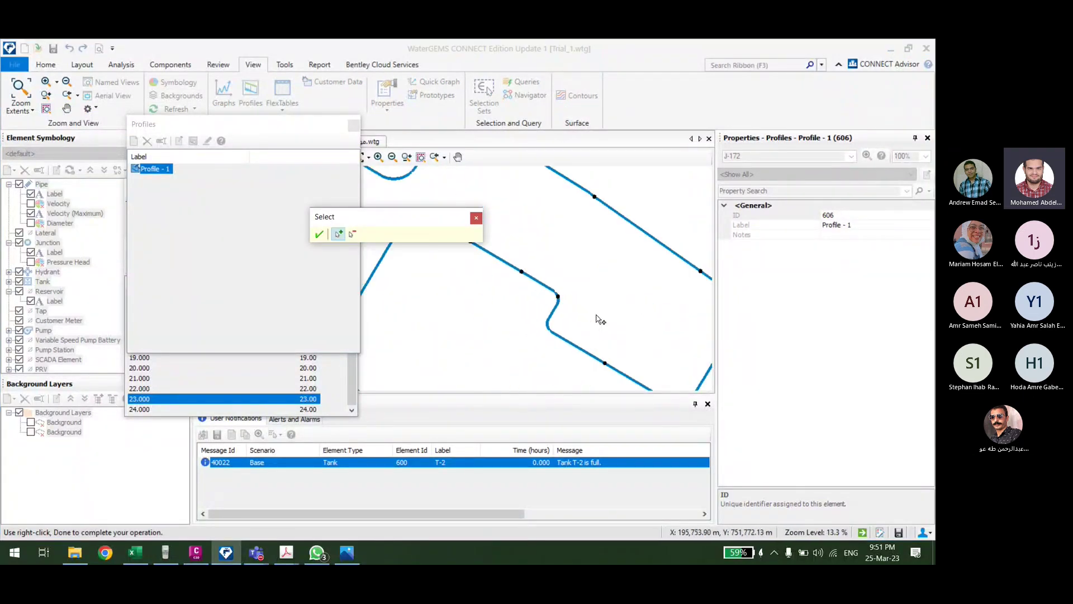
{"action": "left_click", "coordinate": [576, 296]}
{"action": "scroll", "coordinate": [576, 295], "scroll_direction": "down", "scroll_amount": 10}
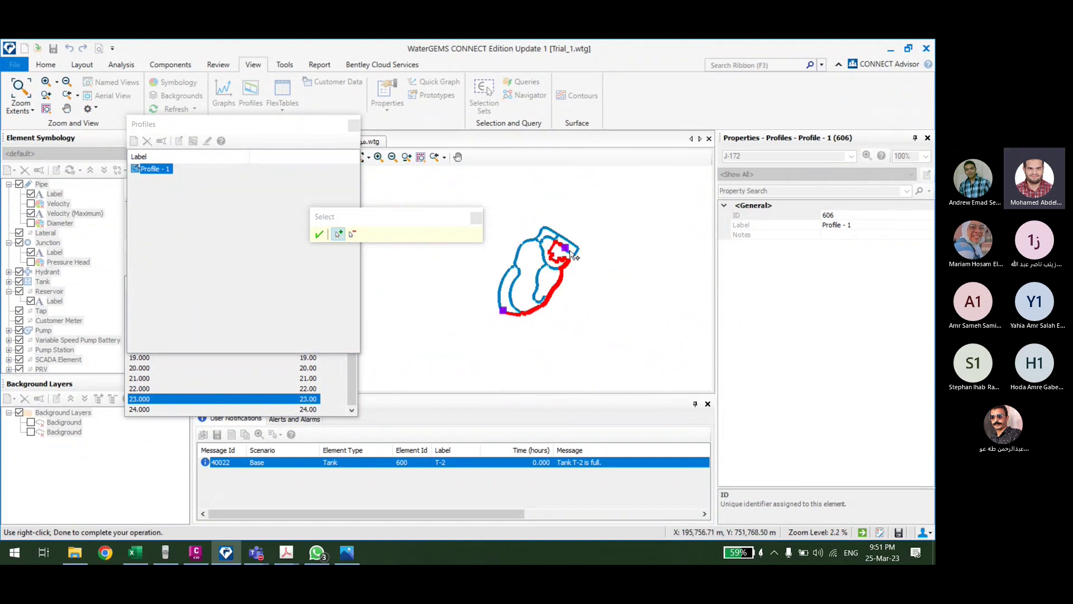
{"action": "left_click", "coordinate": [319, 234]}
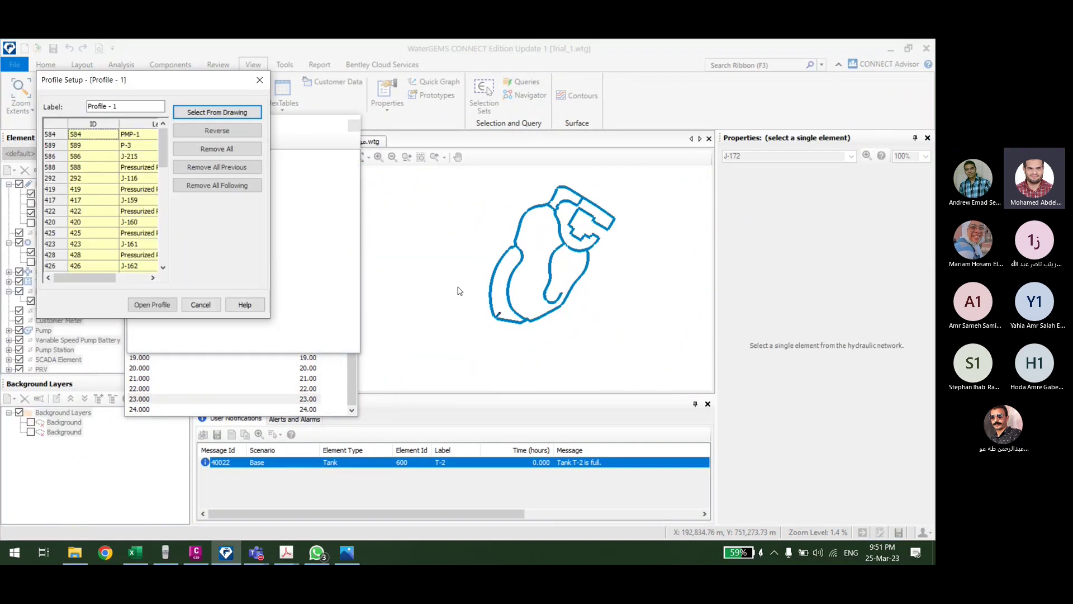
Step: Plot Profile - 1 for the Base scenario with Hydraulic Grade and Elevation, and enlarge the chart window
{"action": "left_click", "coordinate": [147, 305]}
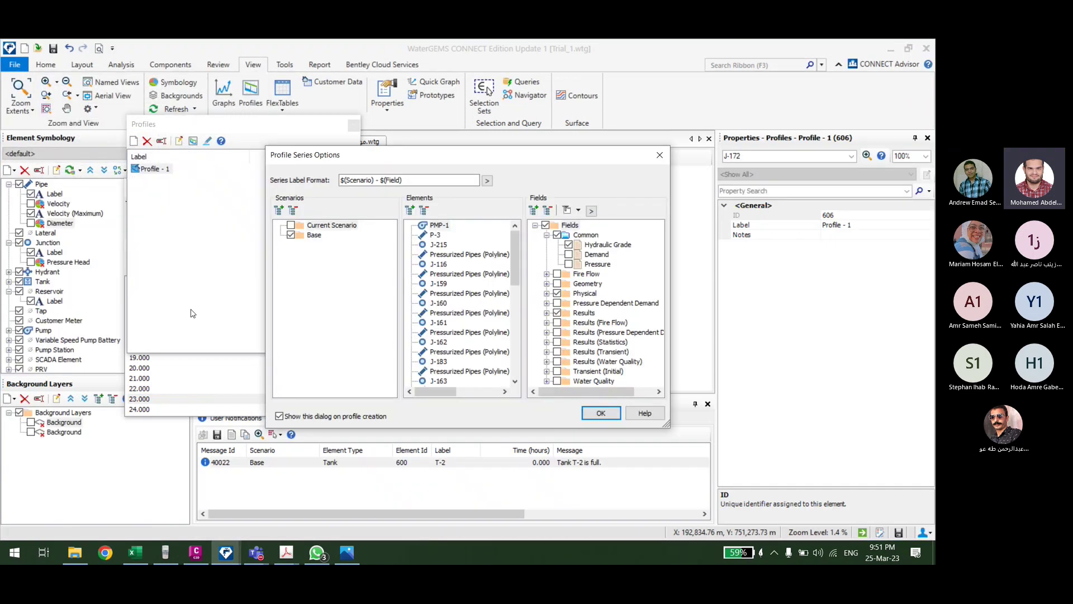
{"action": "left_click", "coordinate": [601, 413]}
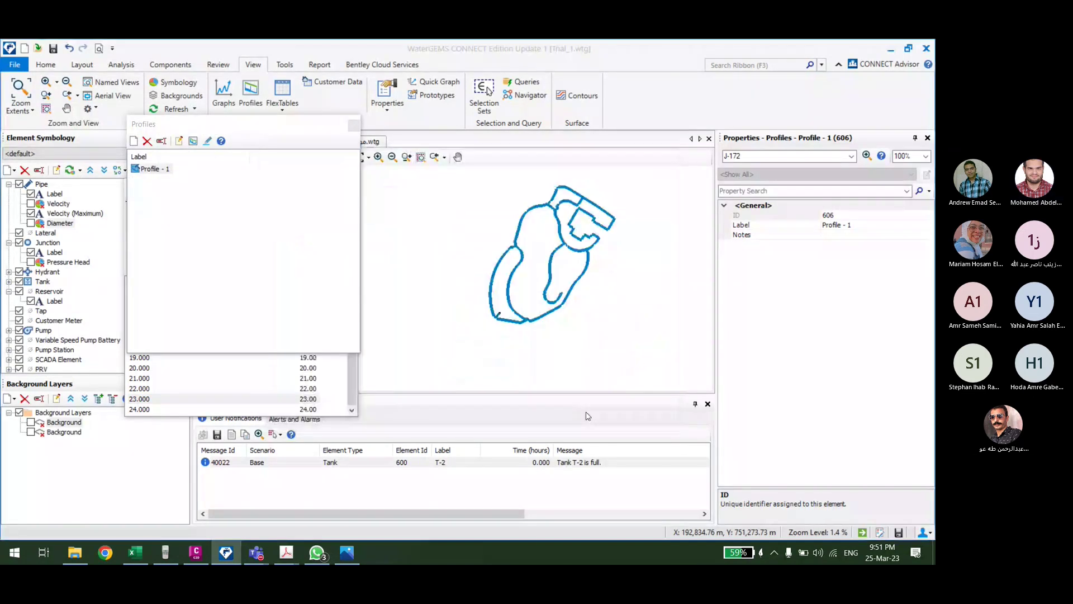
{"action": "left_click_drag", "start_coordinate": [460, 153], "coordinate": [256, 66]}
{"action": "left_click_drag", "start_coordinate": [435, 347], "coordinate": [935, 390]}
{"action": "left_click_drag", "start_coordinate": [531, 70], "coordinate": [449, 58]}
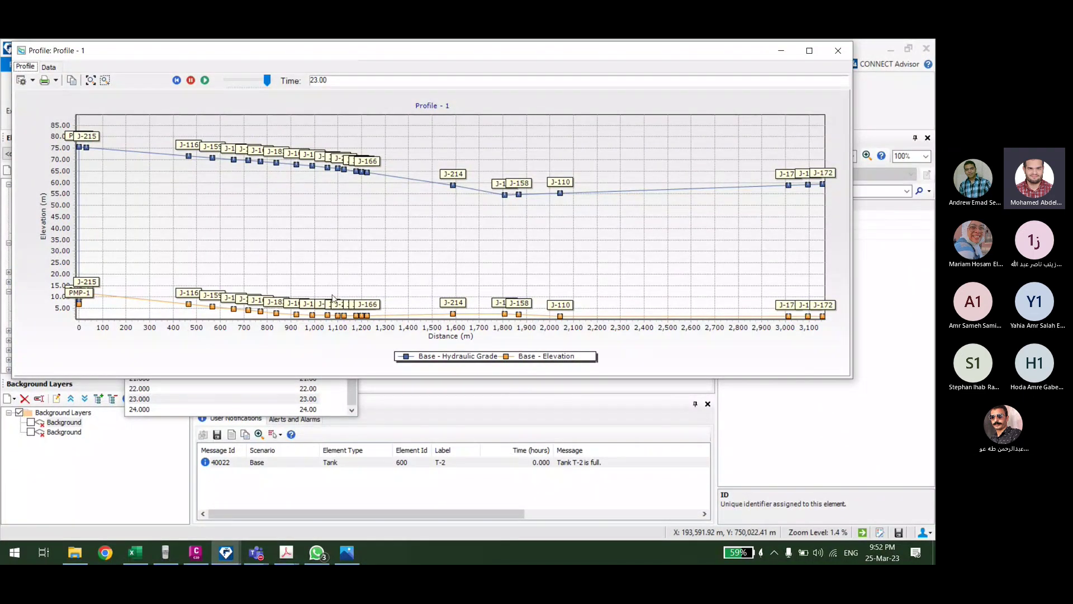
{"action": "right_click", "coordinate": [327, 215]}
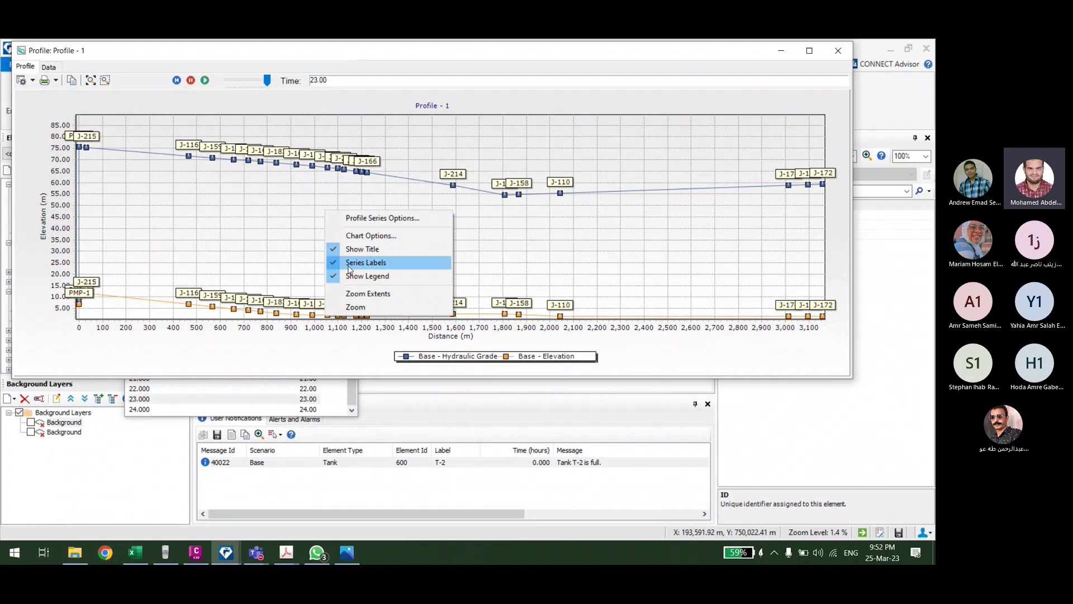
{"action": "left_click", "coordinate": [329, 250]}
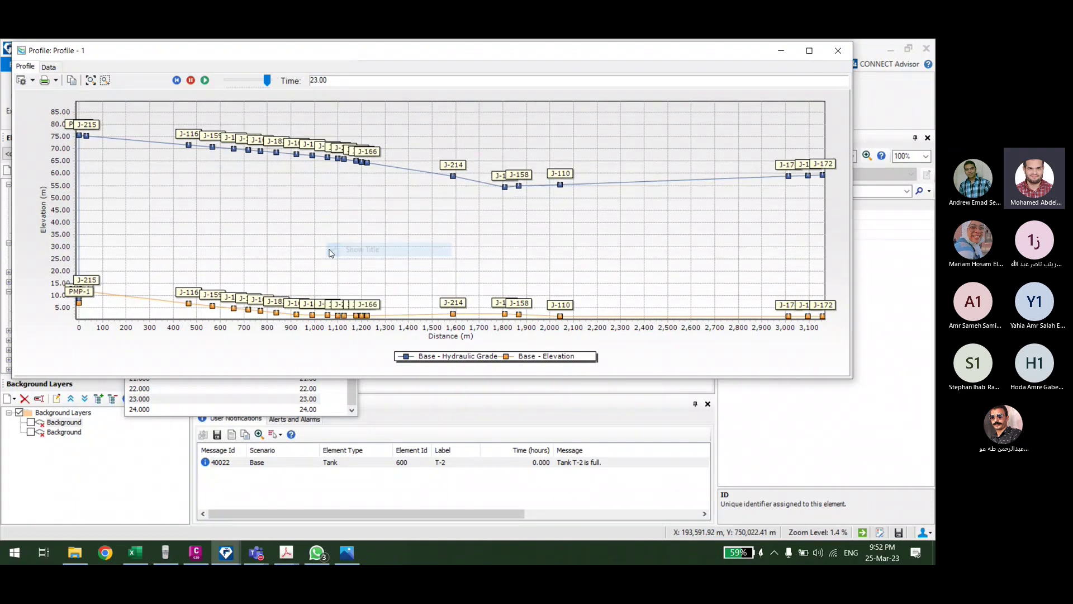
{"action": "right_click", "coordinate": [313, 210]}
{"action": "left_click", "coordinate": [336, 247]}
Step: Hide the series labels on the Profile - 1 chart and enlarge its window slightly
{"action": "right_click", "coordinate": [300, 217]}
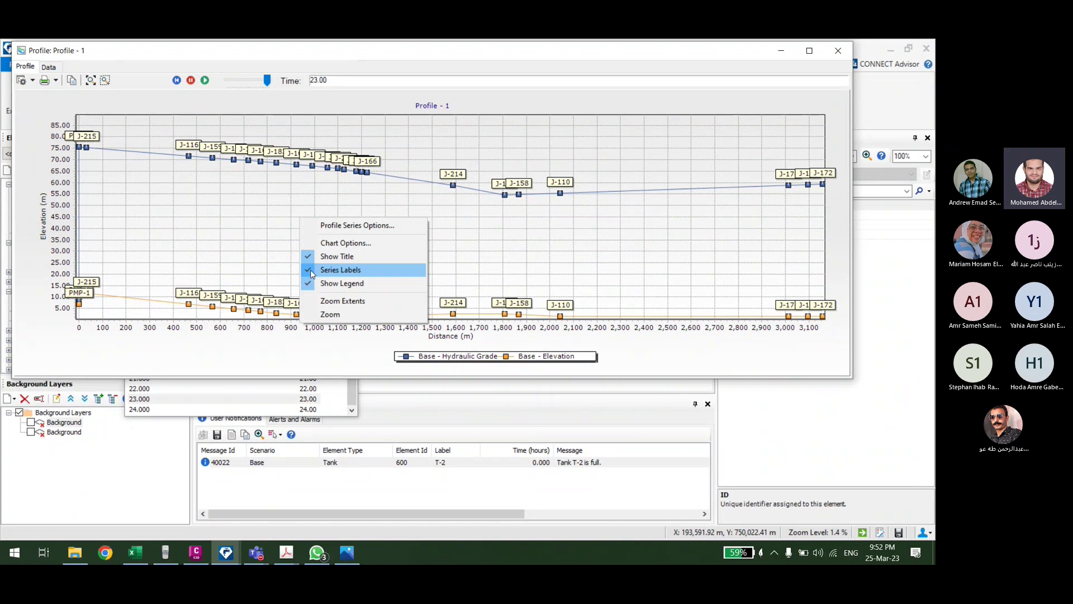
{"action": "left_click", "coordinate": [311, 270]}
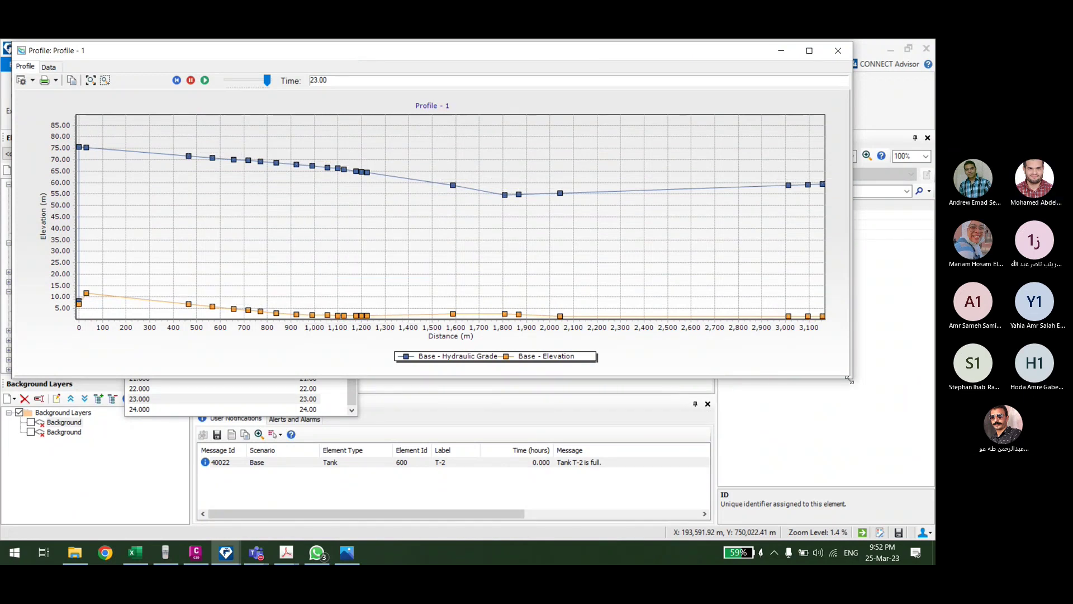
{"action": "left_click_drag", "start_coordinate": [849, 379], "coordinate": [878, 395]}
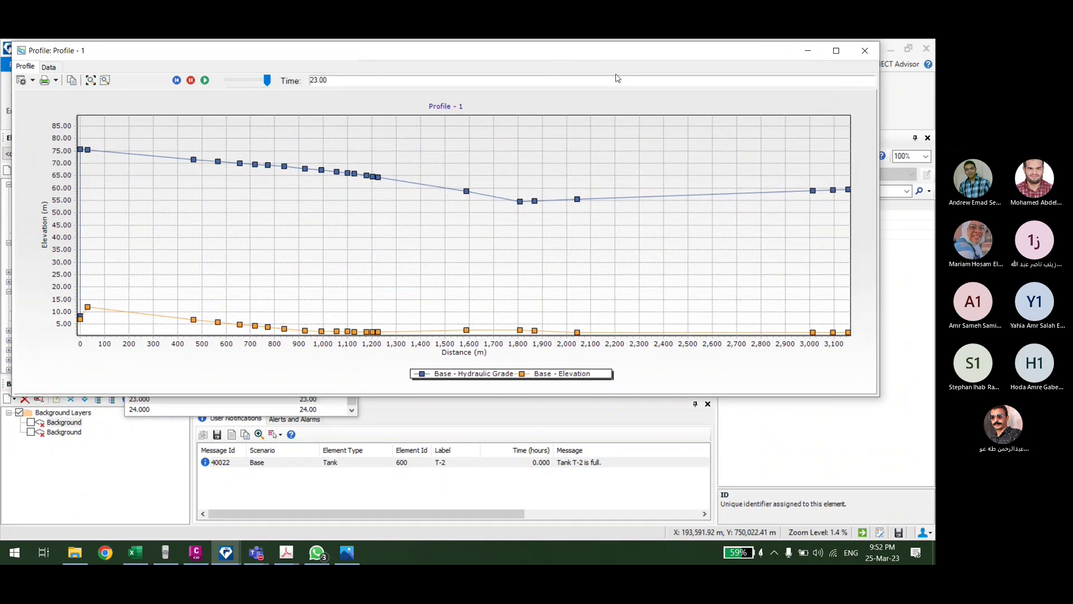
{"action": "left_click_drag", "start_coordinate": [521, 58], "coordinate": [541, 64]}
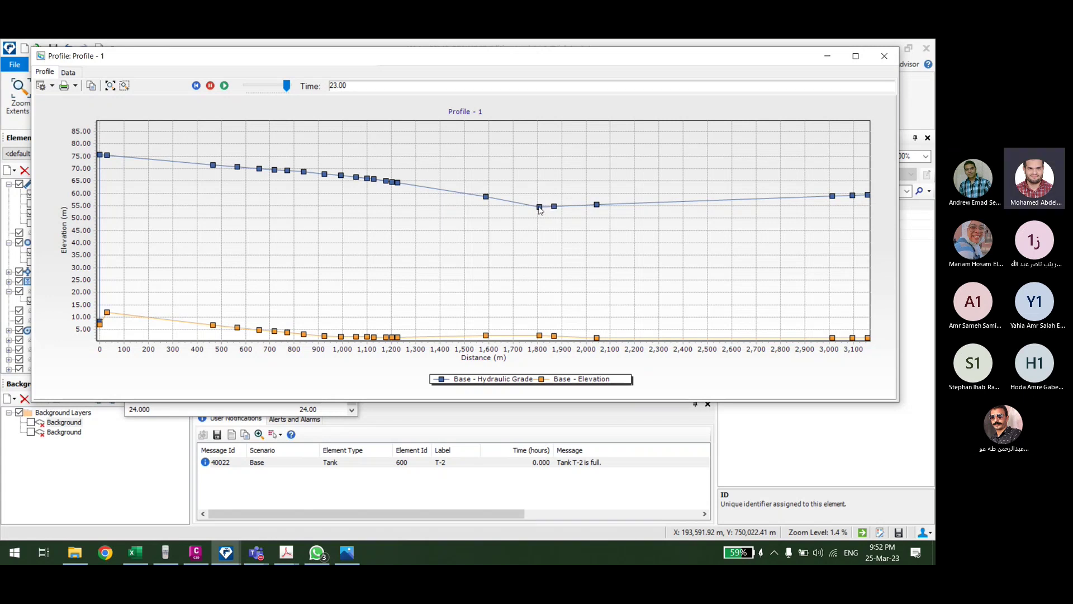
Step: Show the series labels on the profile chart and zoom in on the stretch containing J-119, J-158 and J-110
{"action": "right_click", "coordinate": [522, 166]}
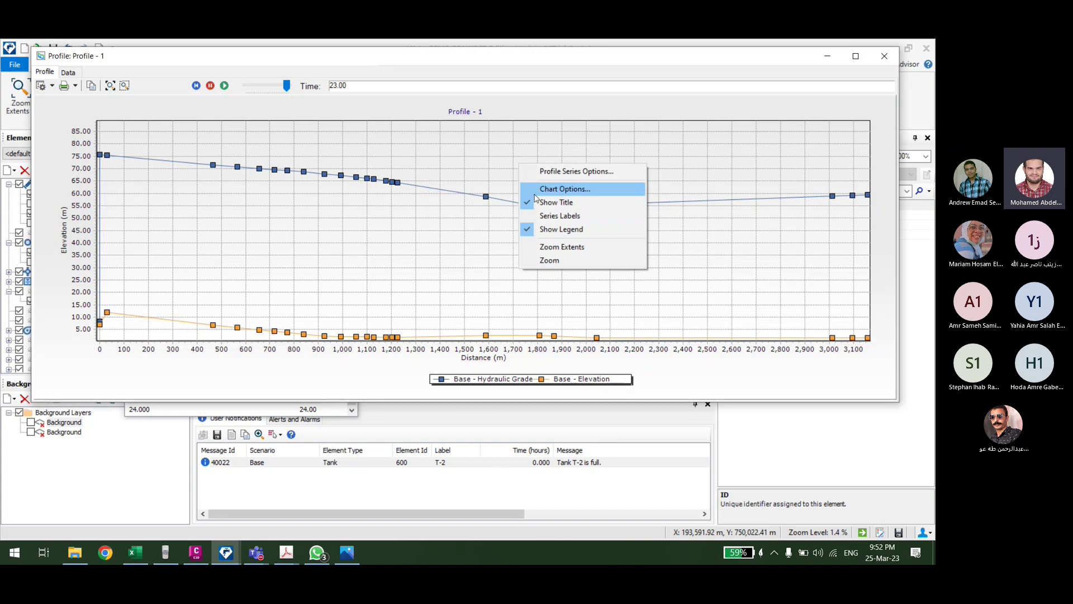
{"action": "left_click", "coordinate": [558, 218]}
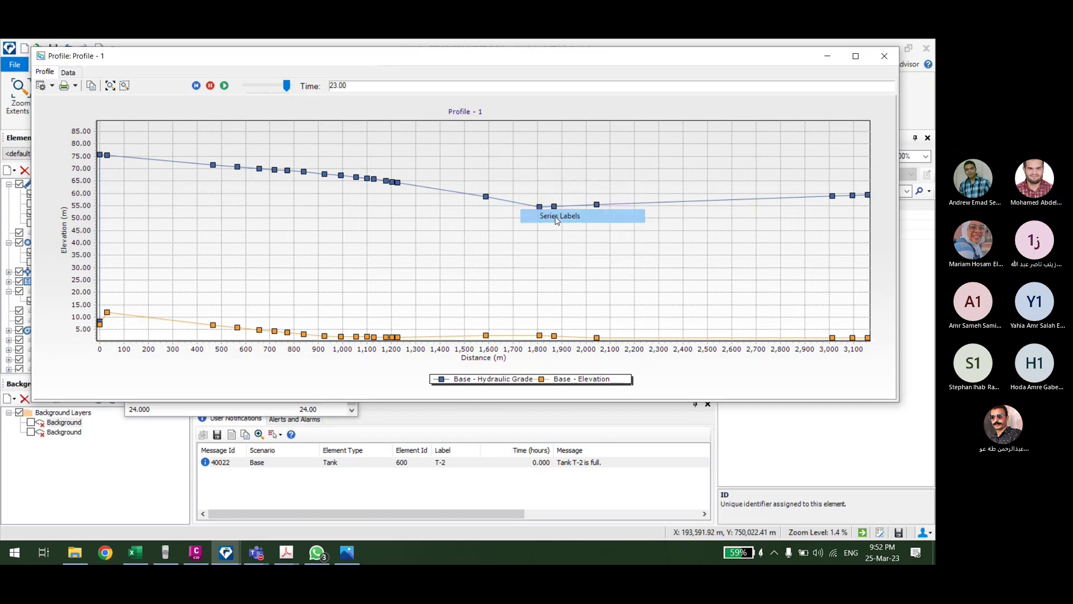
{"action": "right_click", "coordinate": [549, 167]}
{"action": "left_click", "coordinate": [454, 159]}
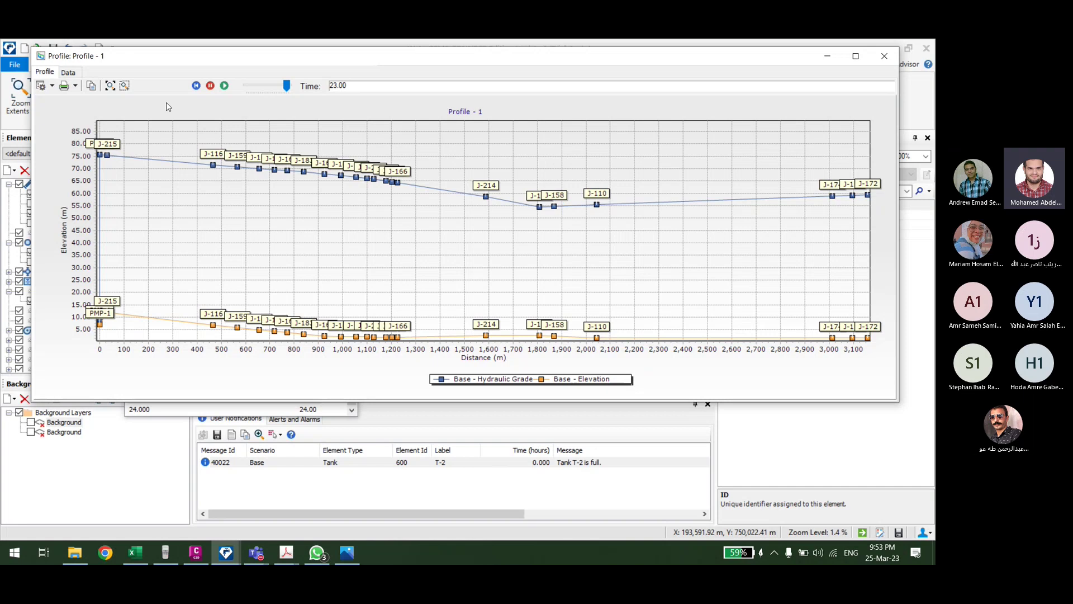
{"action": "left_click", "coordinate": [123, 85]}
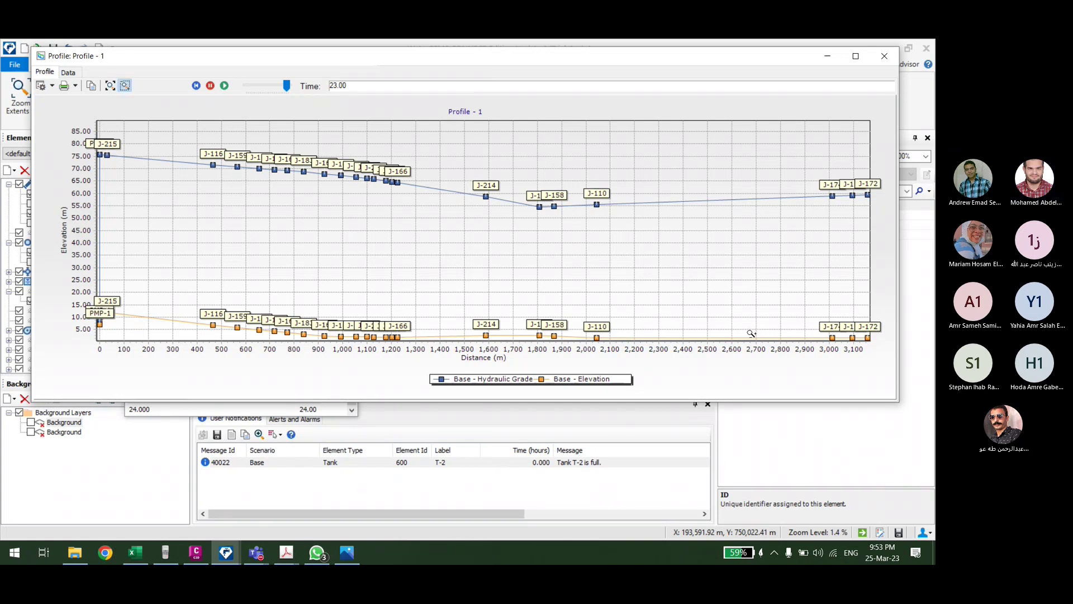
{"action": "left_click_drag", "start_coordinate": [751, 334], "coordinate": [523, 163]}
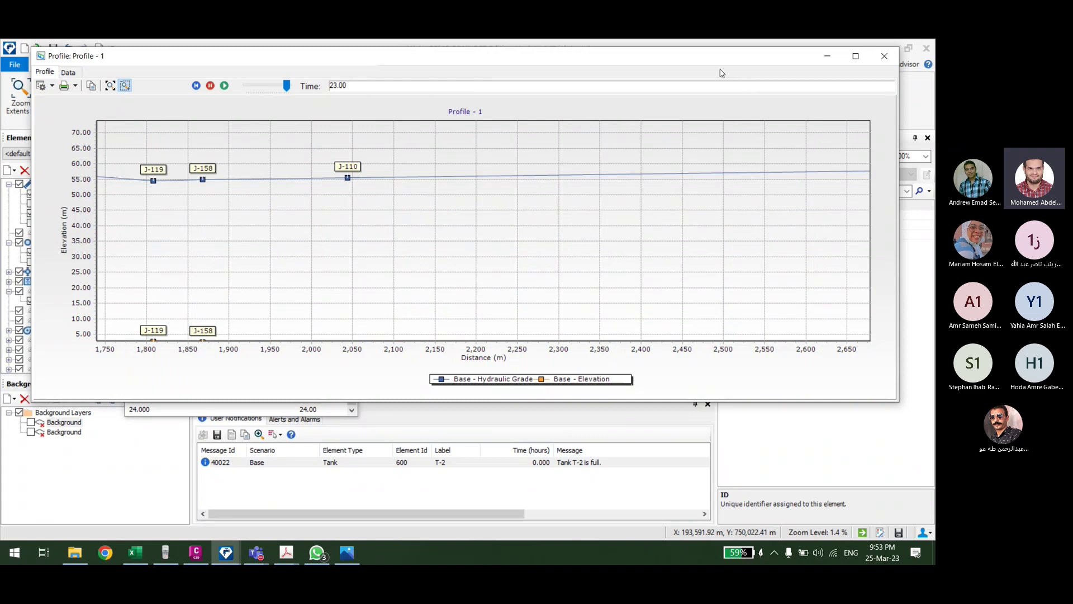
Step: Move the profile chart clear of the drawing and find junction J-119 in the network by its label
{"action": "mouse_move", "coordinate": [721, 73]}
{"action": "left_mouse_down"}
{"action": "mouse_move", "coordinate": [668, 175]}
{"action": "mouse_move", "coordinate": [553, 287]}
{"action": "mouse_move", "coordinate": [586, 349]}
{"action": "left_mouse_up"}
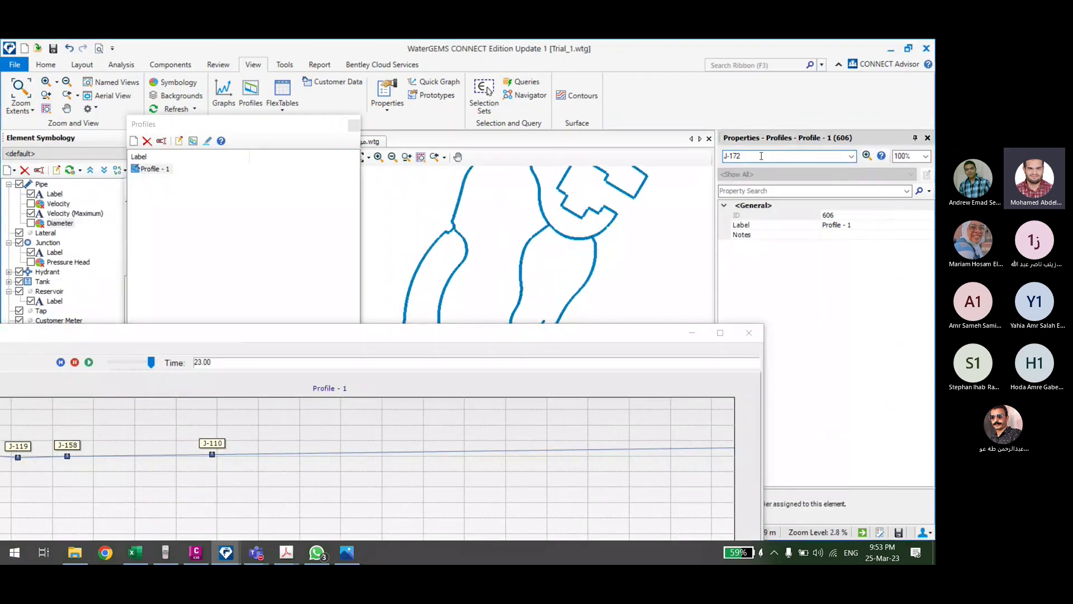
{"action": "key", "text": "BackSpace"}
{"action": "key", "text": "BackSpace"}
{"action": "type", "text": "19"}
{"action": "key", "text": "Return"}
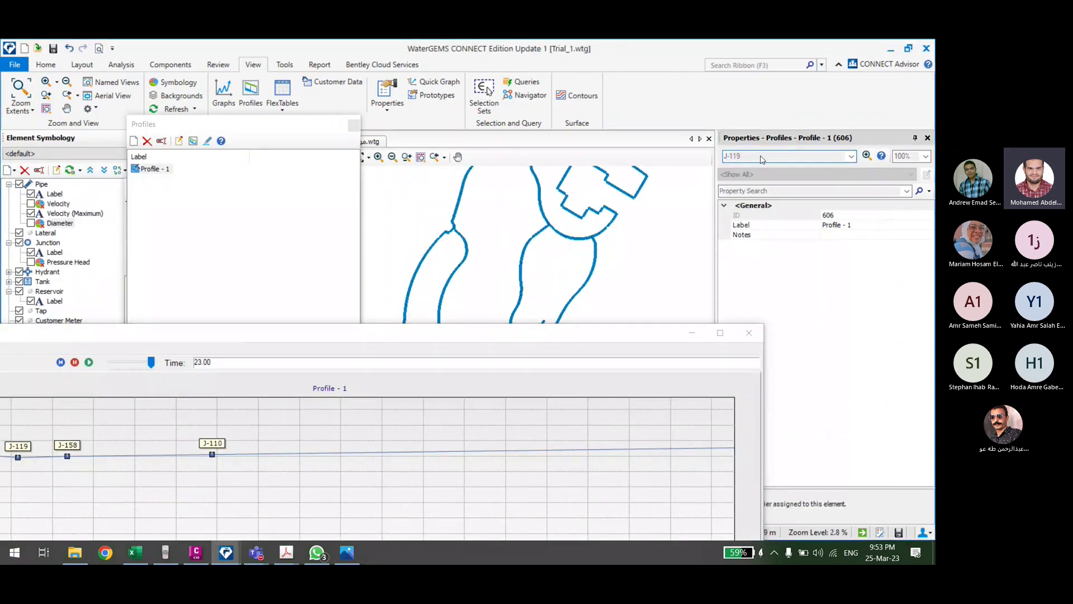
{"action": "scroll", "coordinate": [641, 233], "scroll_direction": "down", "scroll_amount": 5}
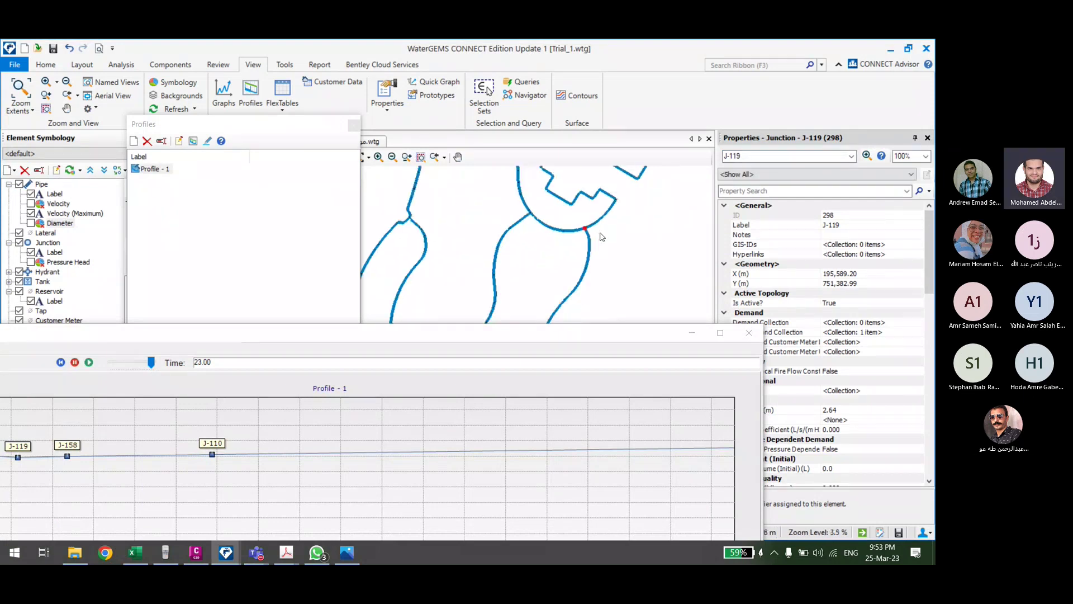
{"action": "scroll", "coordinate": [601, 236], "scroll_direction": "up", "scroll_amount": 5}
Step: Examine junction J-119's Hydraulic Grade, Pressure and Pressure Head results with the Time Browser open
{"action": "scroll", "coordinate": [602, 202], "scroll_direction": "down", "scroll_amount": 3}
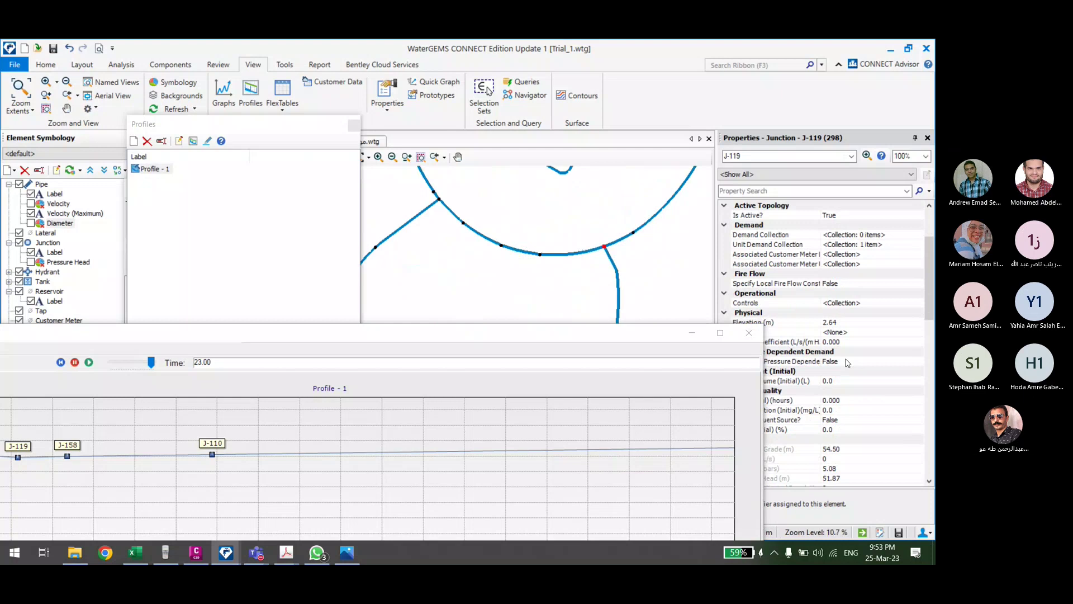
{"action": "scroll", "coordinate": [847, 362], "scroll_direction": "down", "scroll_amount": 3}
{"action": "left_click_drag", "start_coordinate": [639, 338], "coordinate": [528, 338]}
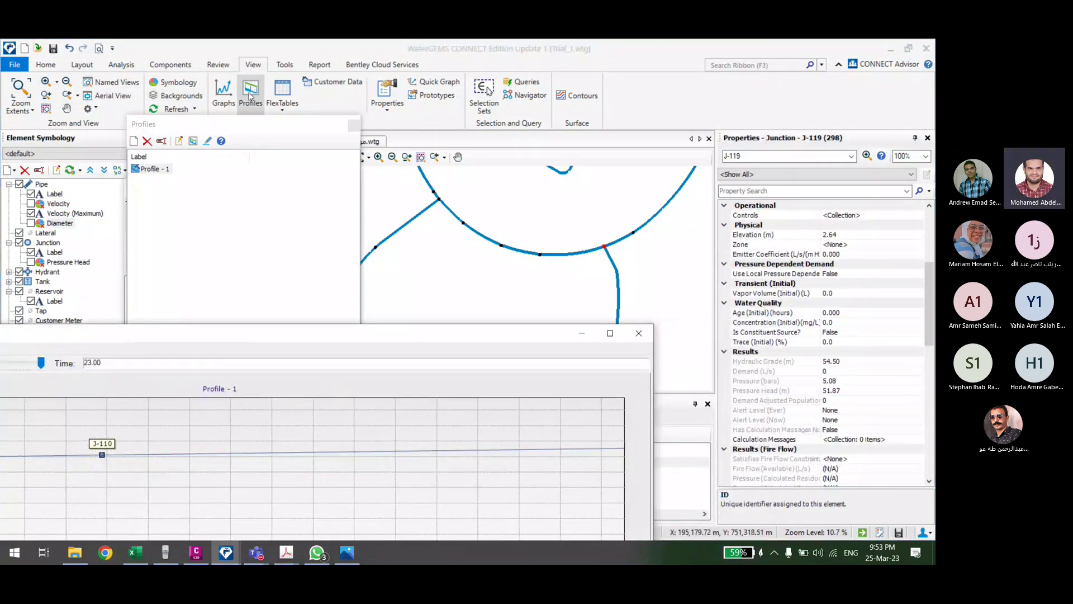
{"action": "left_click", "coordinate": [45, 65]}
{"action": "left_click", "coordinate": [148, 95]}
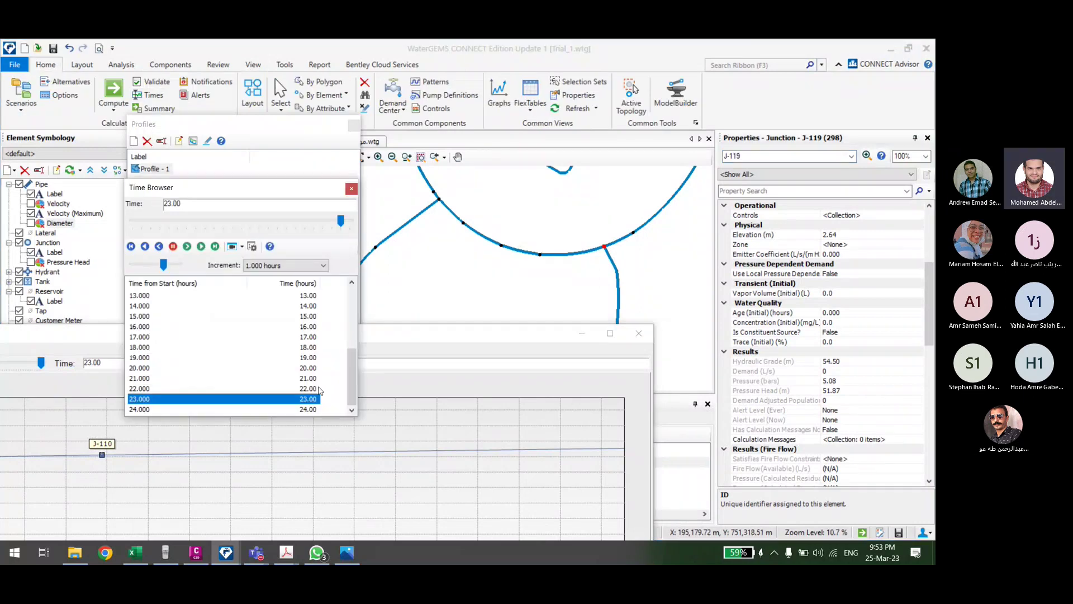
{"action": "left_click_drag", "start_coordinate": [620, 244], "coordinate": [596, 207]}
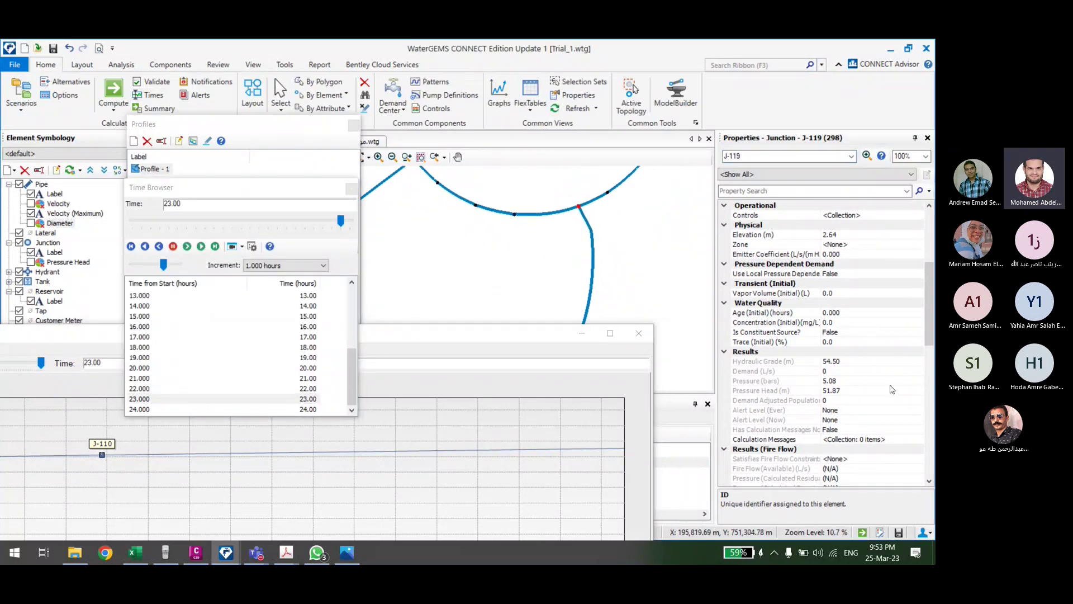
{"action": "scroll", "coordinate": [883, 378], "scroll_direction": "down", "scroll_amount": 2}
{"action": "scroll", "coordinate": [889, 336], "scroll_direction": "down", "scroll_amount": 2}
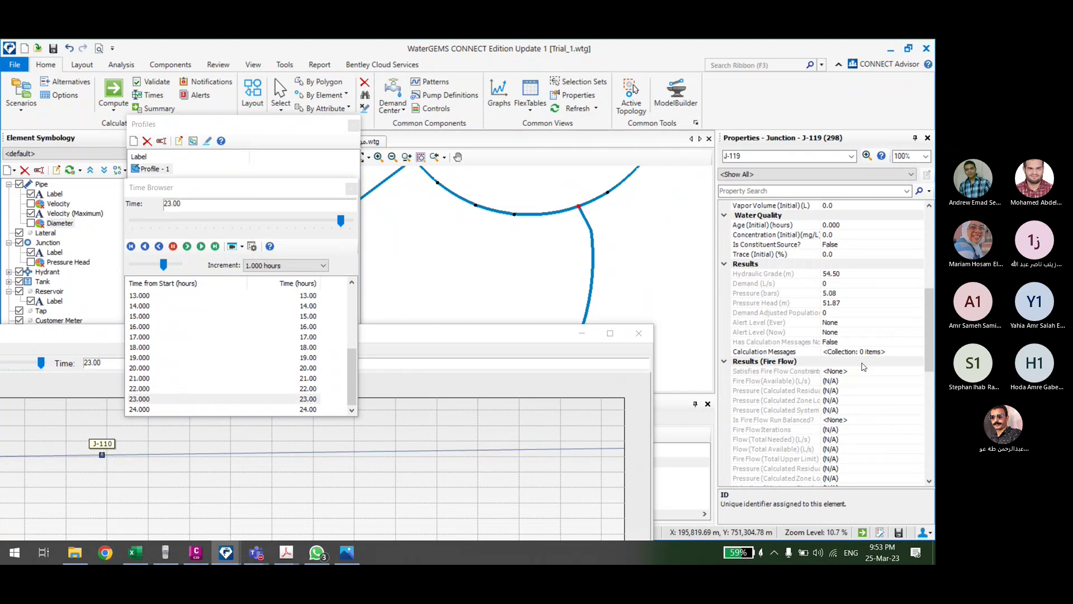
Step: Enlarge the Profile - 1 chart, restore its full extent to review the whole hydraulic grade line, and close the chart
{"action": "scroll", "coordinate": [864, 401], "scroll_direction": "up", "scroll_amount": 2}
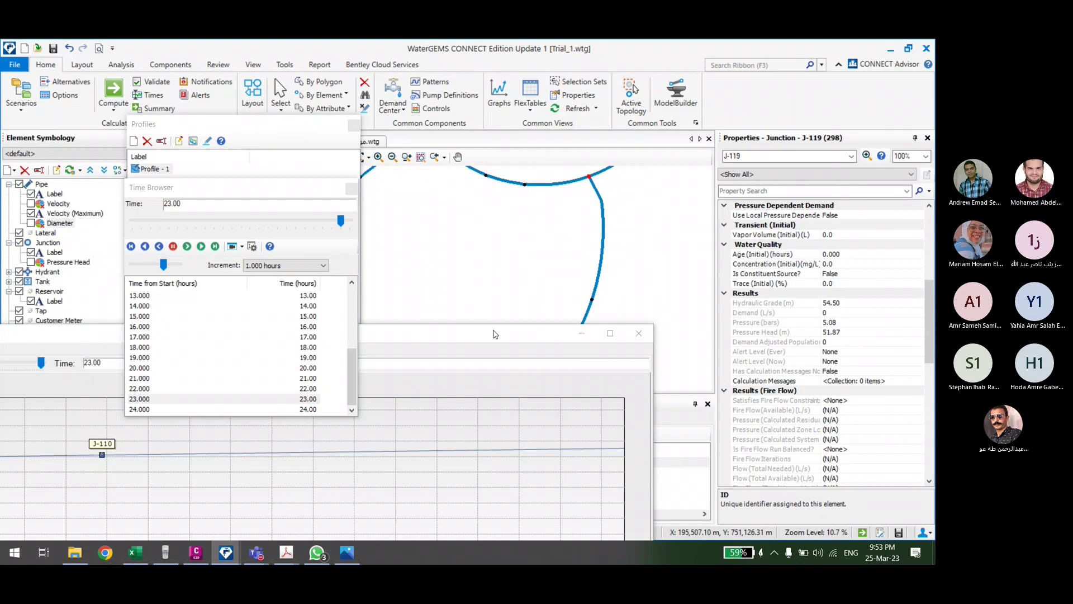
{"action": "left_click_drag", "start_coordinate": [495, 333], "coordinate": [556, 198]}
{"action": "left_click_drag", "start_coordinate": [487, 204], "coordinate": [642, 158]}
{"action": "left_click_drag", "start_coordinate": [868, 498], "coordinate": [902, 544]}
{"action": "left_click", "coordinate": [81, 79]}
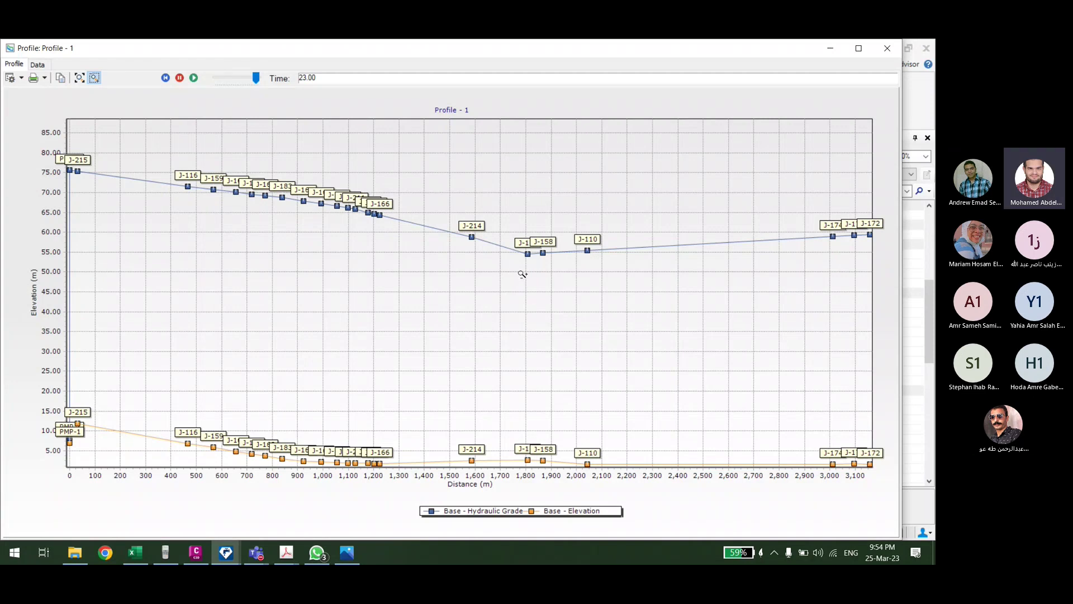
{"action": "left_click_drag", "start_coordinate": [583, 50], "coordinate": [539, 89]}
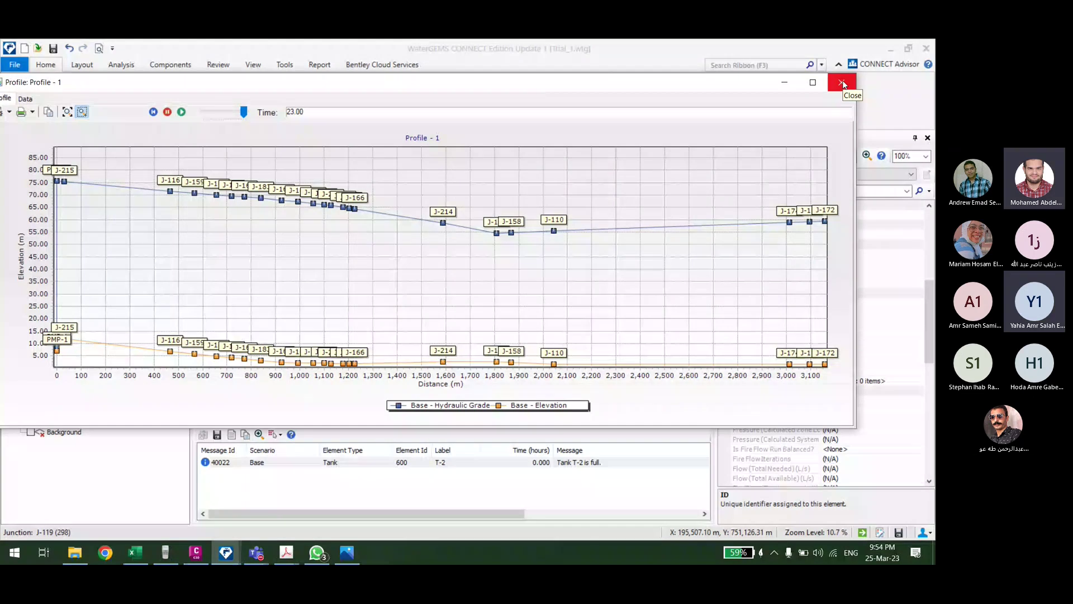
{"action": "left_click", "coordinate": [843, 84]}
Step: Examine the pipe loops around junction J-119 in the Trial_1 network, moving the Time Browser aside and clearing the selection
{"action": "scroll", "coordinate": [601, 242], "scroll_direction": "down", "scroll_amount": 5}
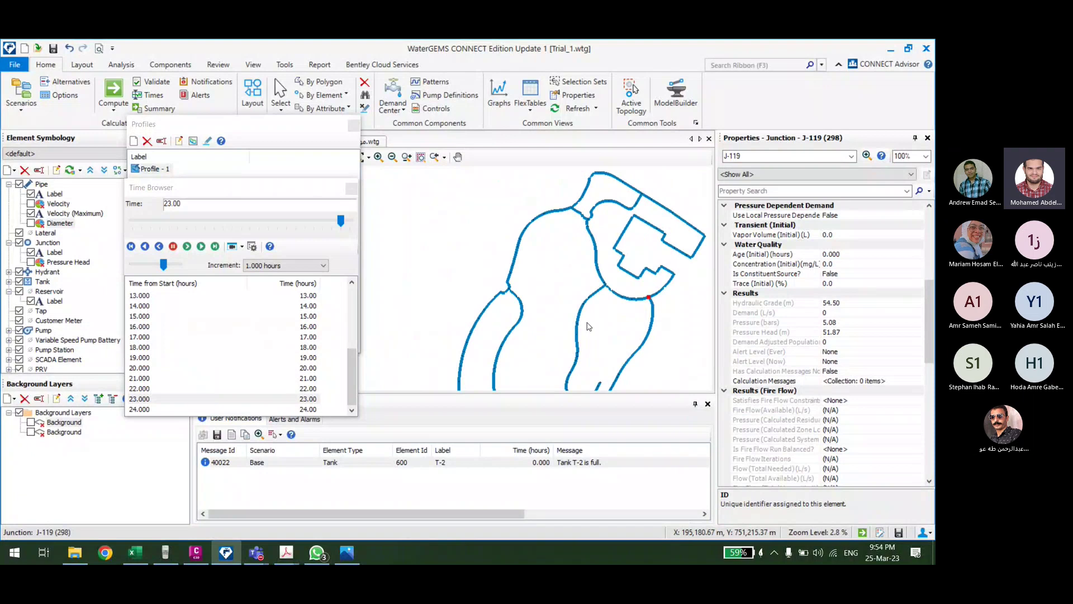
{"action": "scroll", "coordinate": [588, 326], "scroll_direction": "up", "scroll_amount": 5}
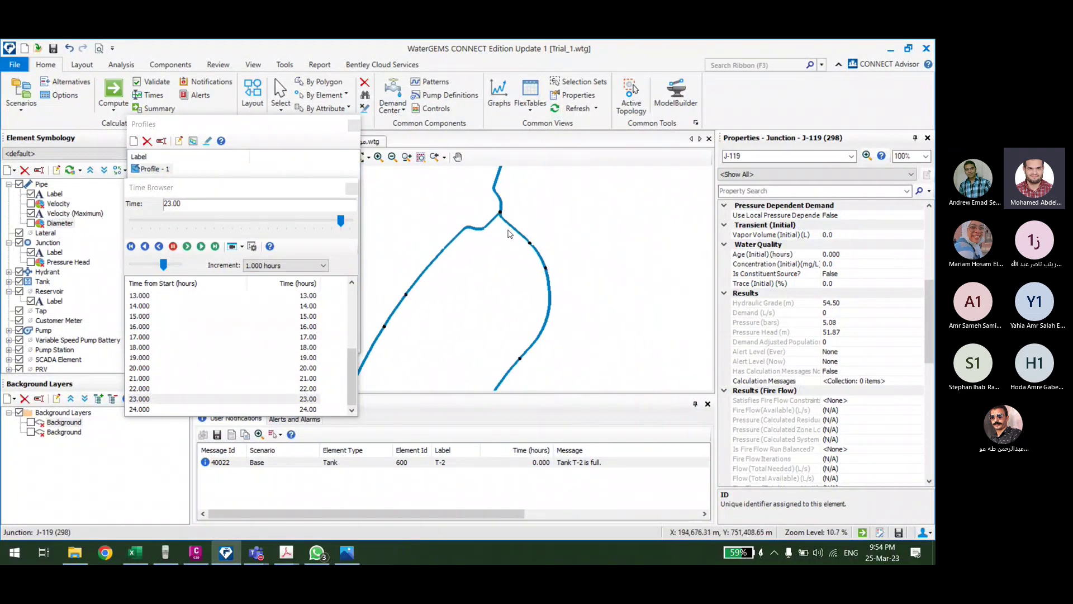
{"action": "scroll", "coordinate": [509, 233], "scroll_direction": "down", "scroll_amount": 2}
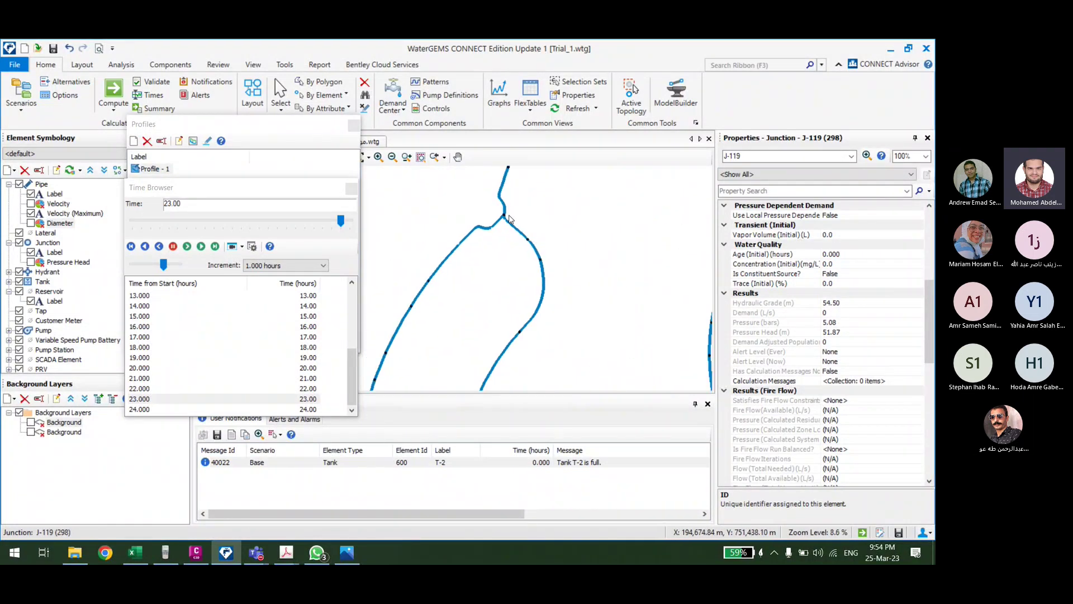
{"action": "left_click", "coordinate": [280, 186]}
{"action": "left_click_drag", "start_coordinate": [281, 185], "coordinate": [460, 224]}
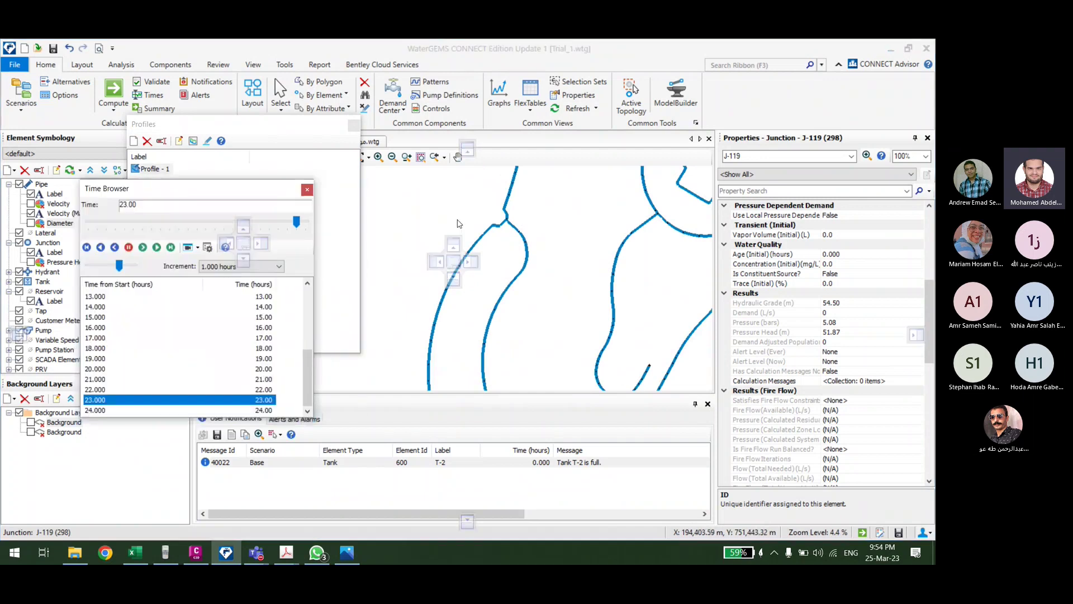
{"action": "scroll", "coordinate": [426, 254], "scroll_direction": "down", "scroll_amount": 3}
{"action": "left_click", "coordinate": [426, 254]}
{"action": "scroll", "coordinate": [536, 234], "scroll_direction": "up", "scroll_amount": 5}
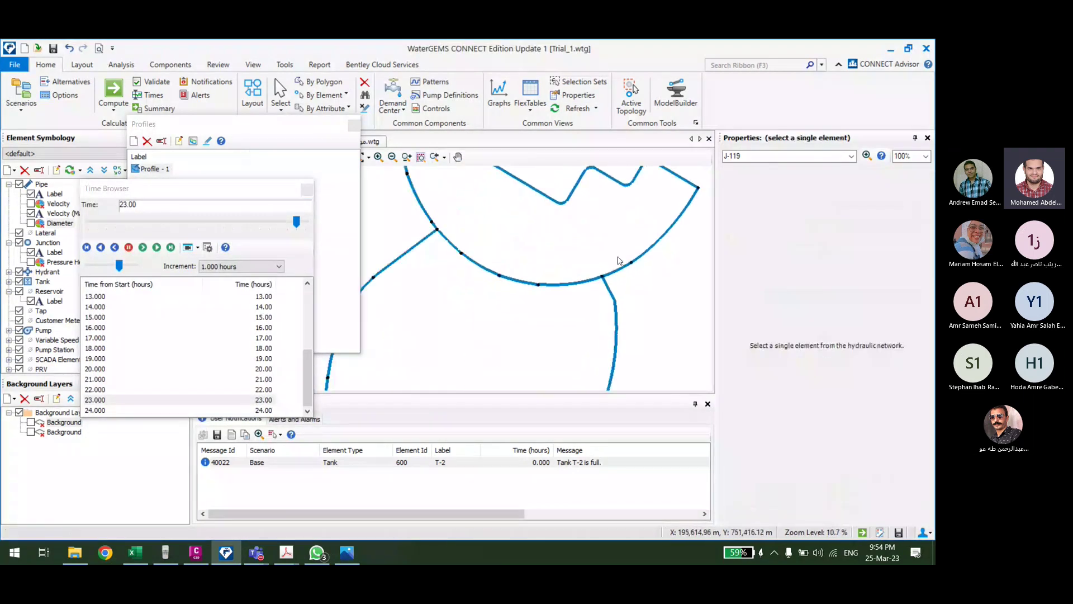
{"action": "scroll", "coordinate": [594, 279], "scroll_direction": "down", "scroll_amount": 3}
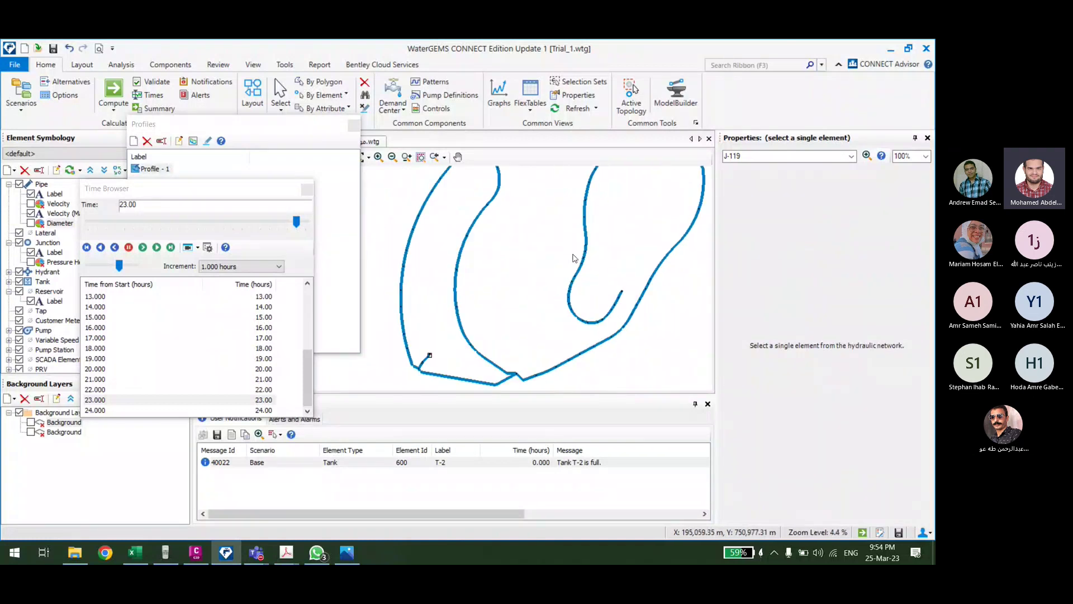
Step: Examine how the tank and pump connect to the Trial_1 network and where the inner branch between the loops ends
{"action": "left_click_drag", "start_coordinate": [527, 265], "coordinate": [561, 256]}
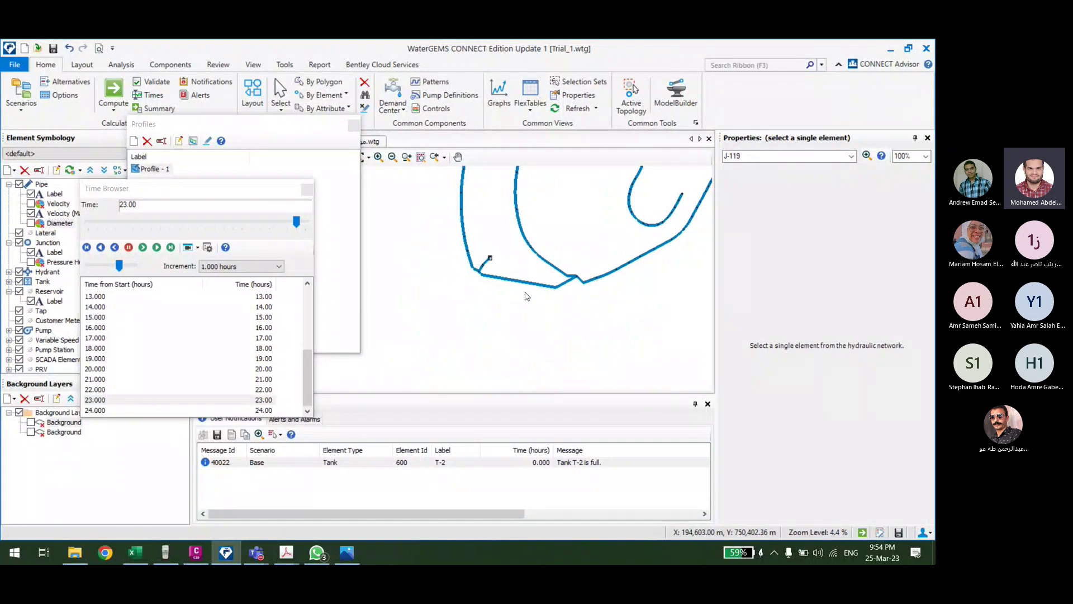
{"action": "scroll", "coordinate": [491, 267], "scroll_direction": "up", "scroll_amount": 4}
{"action": "scroll", "coordinate": [492, 274], "scroll_direction": "up", "scroll_amount": 2}
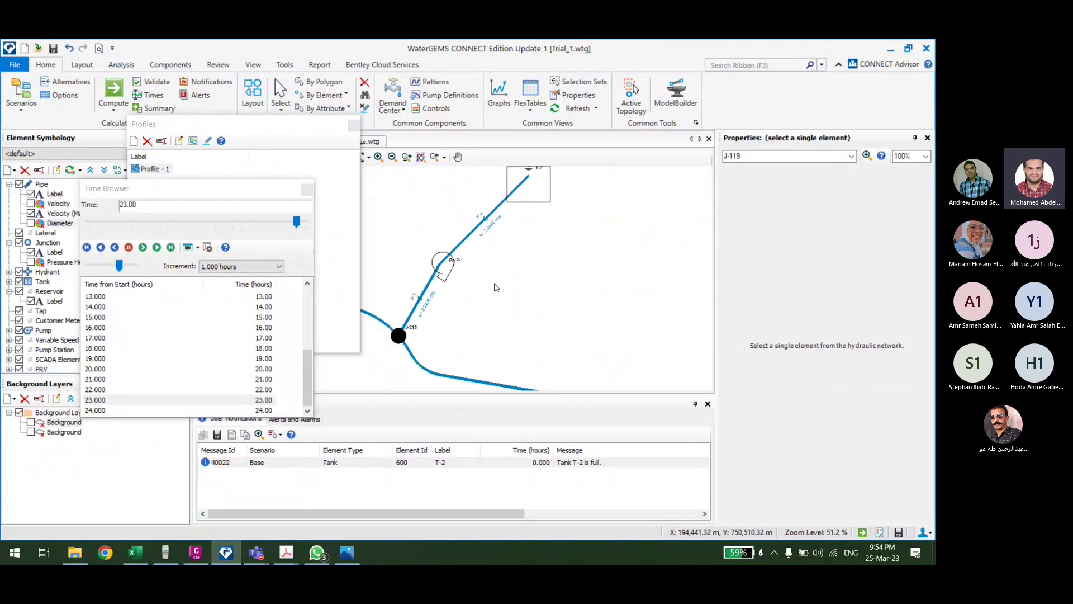
{"action": "scroll", "coordinate": [497, 285], "scroll_direction": "down", "scroll_amount": 6}
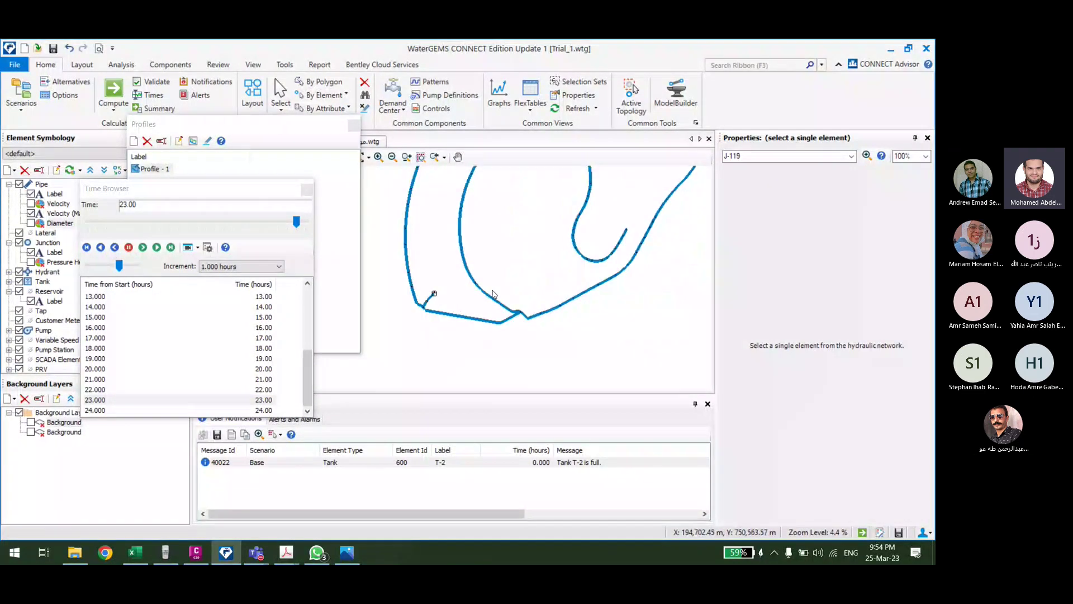
{"action": "left_click_drag", "start_coordinate": [451, 303], "coordinate": [480, 291]}
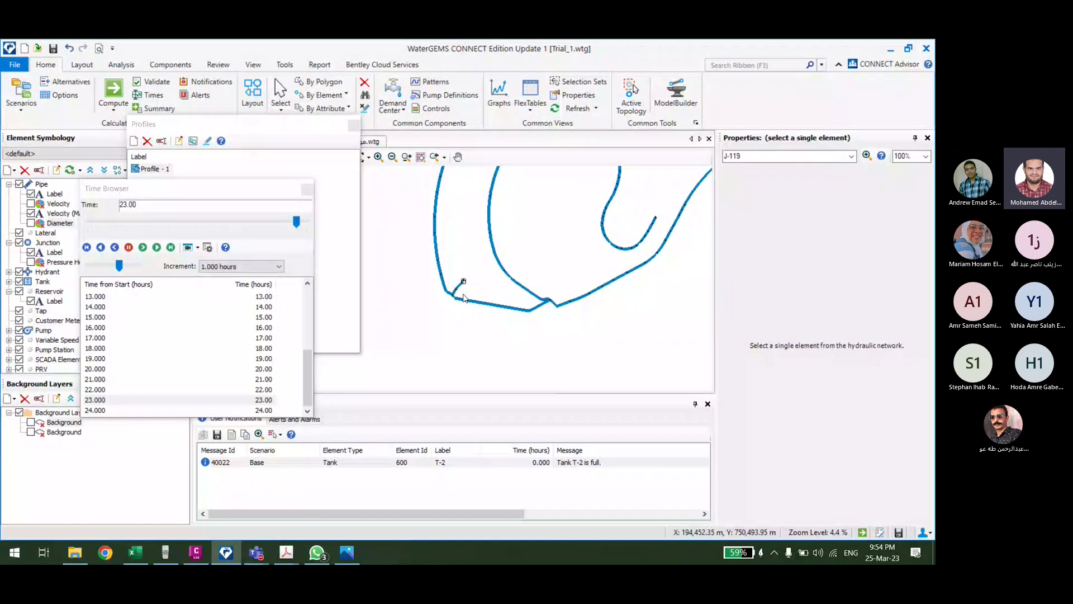
{"action": "scroll", "coordinate": [463, 280], "scroll_direction": "up", "scroll_amount": 6}
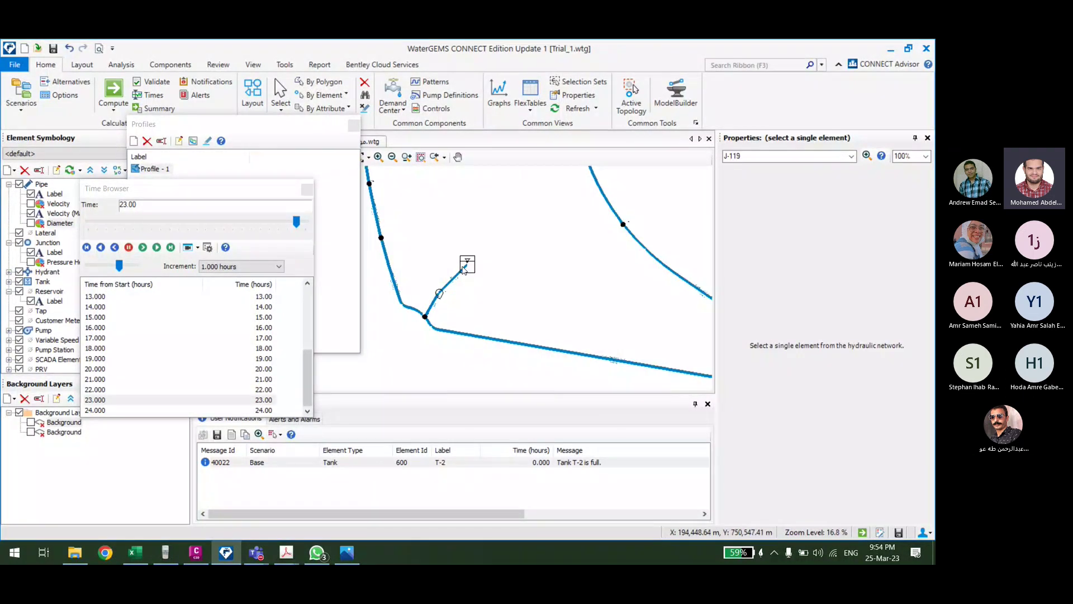
{"action": "scroll", "coordinate": [476, 276], "scroll_direction": "down", "scroll_amount": 1}
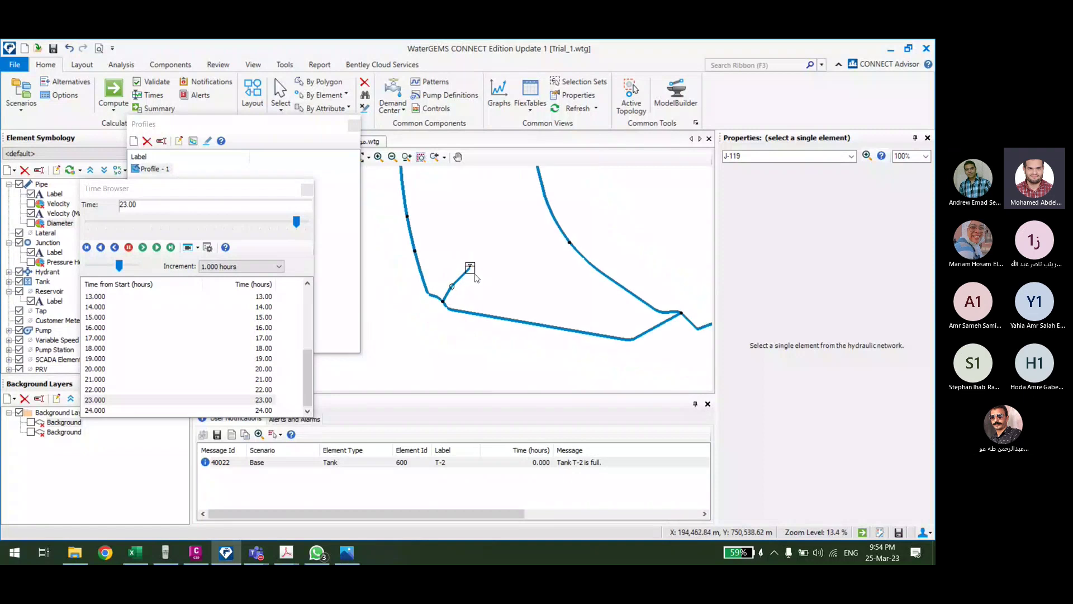
{"action": "scroll", "coordinate": [476, 278], "scroll_direction": "down", "scroll_amount": 2}
{"action": "scroll", "coordinate": [481, 268], "scroll_direction": "up", "scroll_amount": 6}
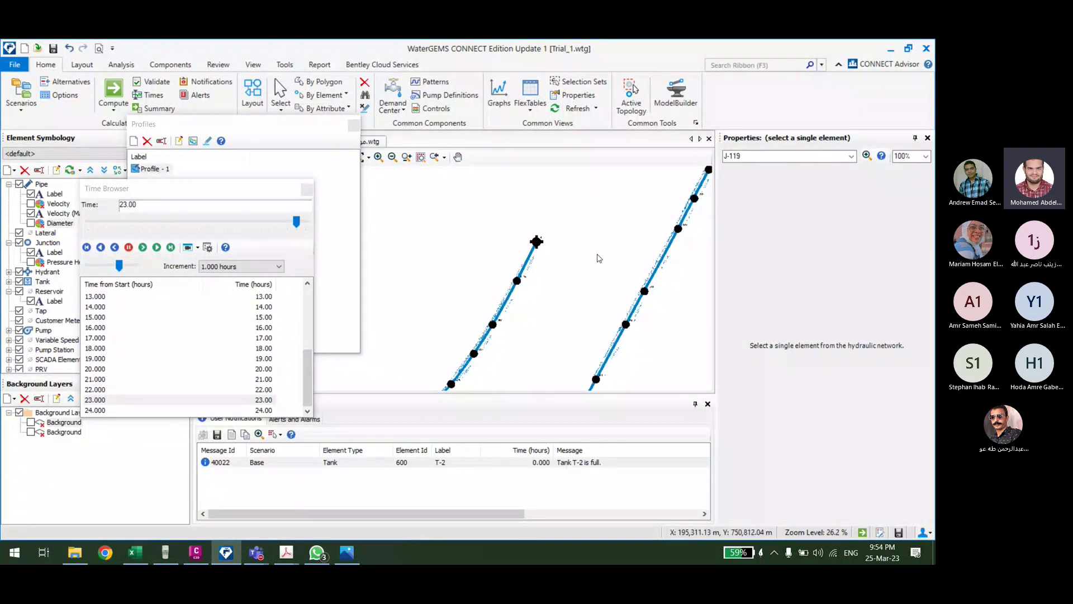
{"action": "scroll", "coordinate": [599, 258], "scroll_direction": "down", "scroll_amount": 4}
Step: Close the Time Browser and the Profiles window to clear the Trial_1 drawing
{"action": "left_click", "coordinate": [307, 189]}
{"action": "left_click", "coordinate": [353, 126]}
{"action": "scroll", "coordinate": [446, 302], "scroll_direction": "down", "scroll_amount": 5}
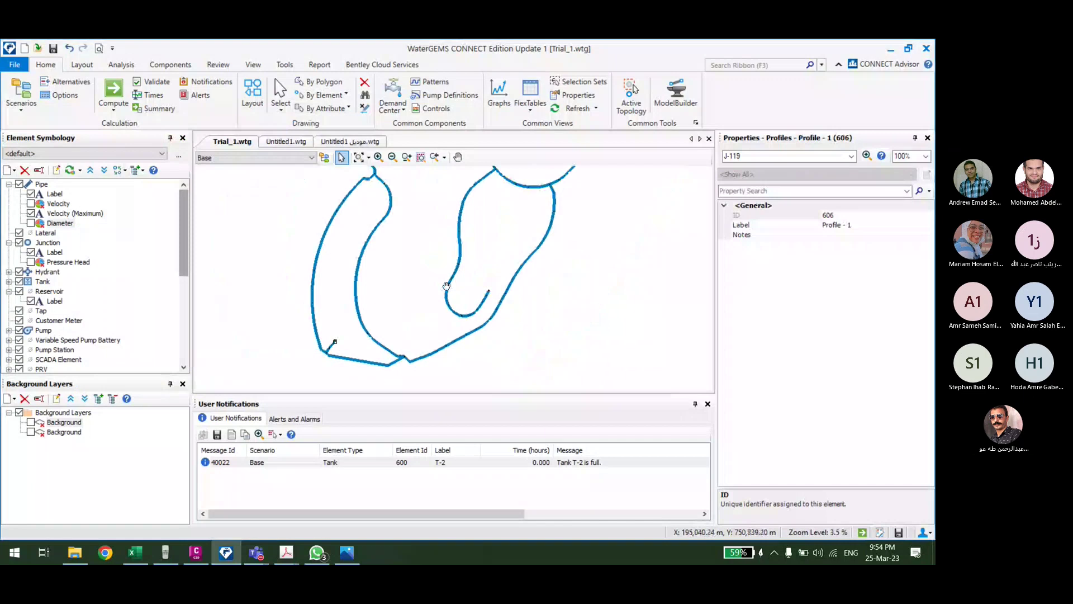
Step: Switch to the Untitled1.wtg model and examine the velocity-coloured pipes in the northern part of its network
{"action": "left_click", "coordinate": [285, 142]}
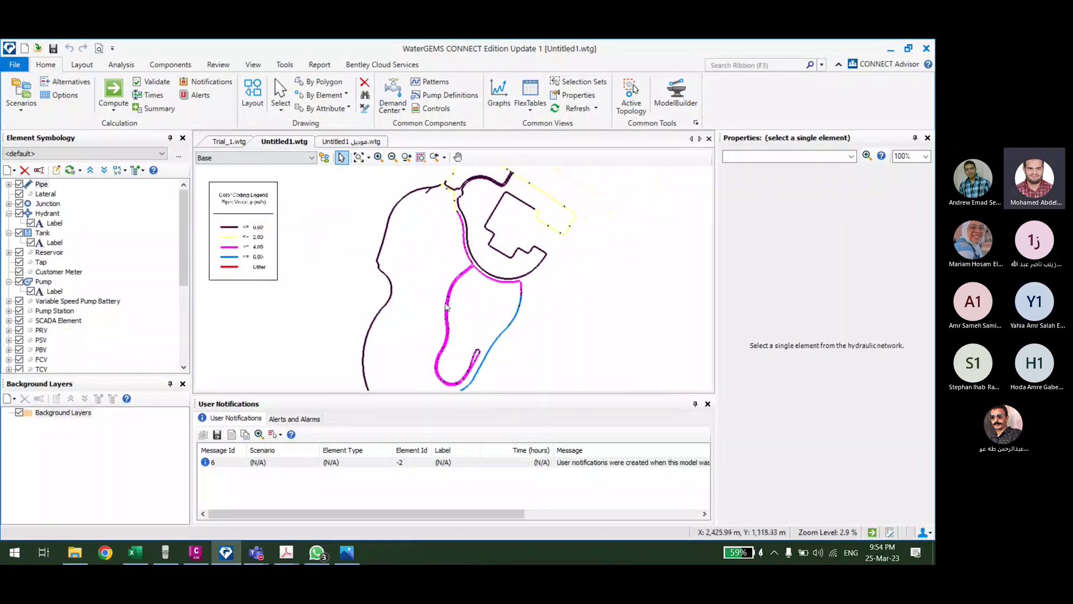
{"action": "left_click_drag", "start_coordinate": [445, 303], "coordinate": [380, 366]}
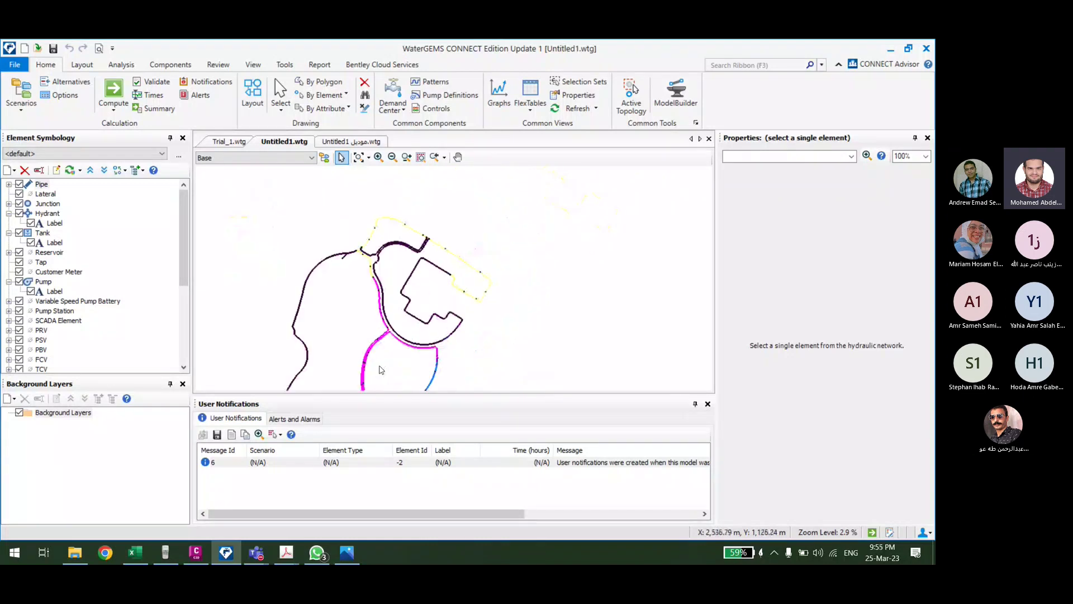
{"action": "scroll", "coordinate": [427, 353], "scroll_direction": "up", "scroll_amount": 5}
{"action": "scroll", "coordinate": [425, 324], "scroll_direction": "down", "scroll_amount": 3}
{"action": "left_click_drag", "start_coordinate": [425, 325], "coordinate": [494, 373]}
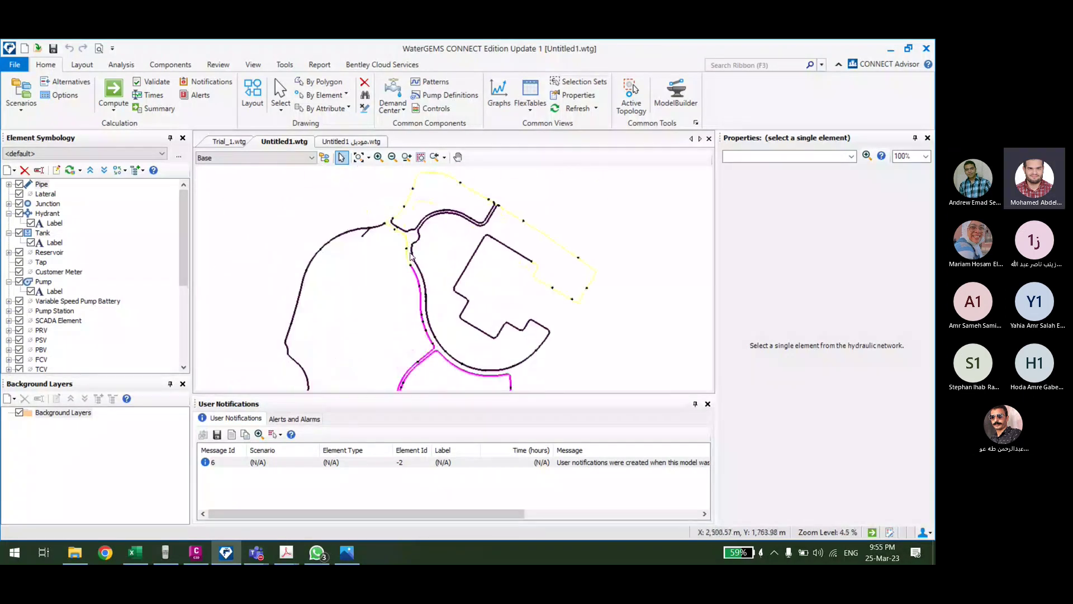
{"action": "scroll", "coordinate": [411, 256], "scroll_direction": "up", "scroll_amount": 3}
{"action": "scroll", "coordinate": [397, 249], "scroll_direction": "down", "scroll_amount": 1}
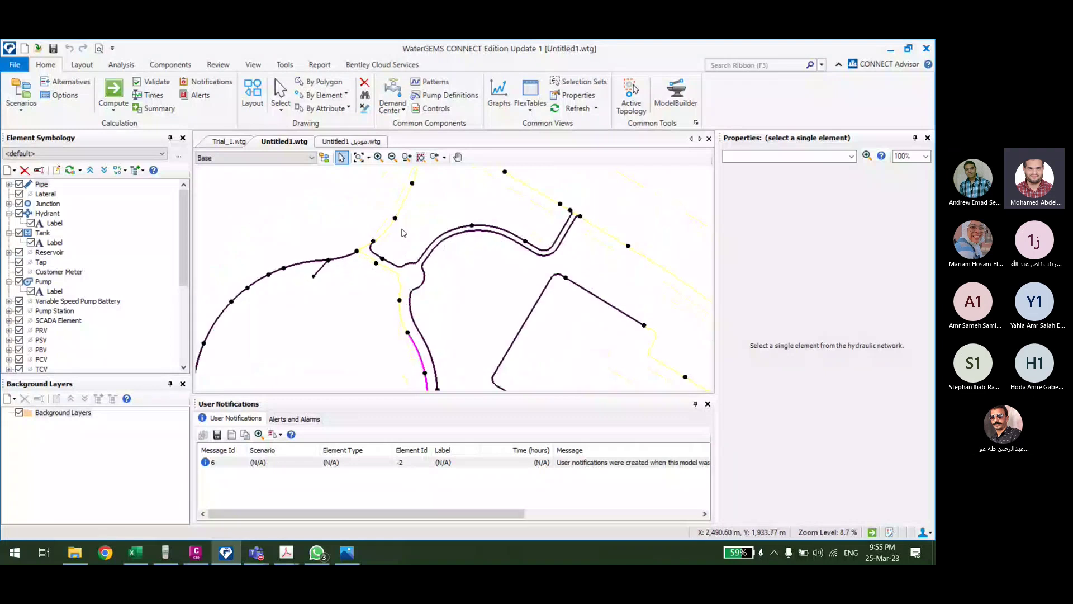
{"action": "scroll", "coordinate": [403, 232], "scroll_direction": "down", "scroll_amount": 3}
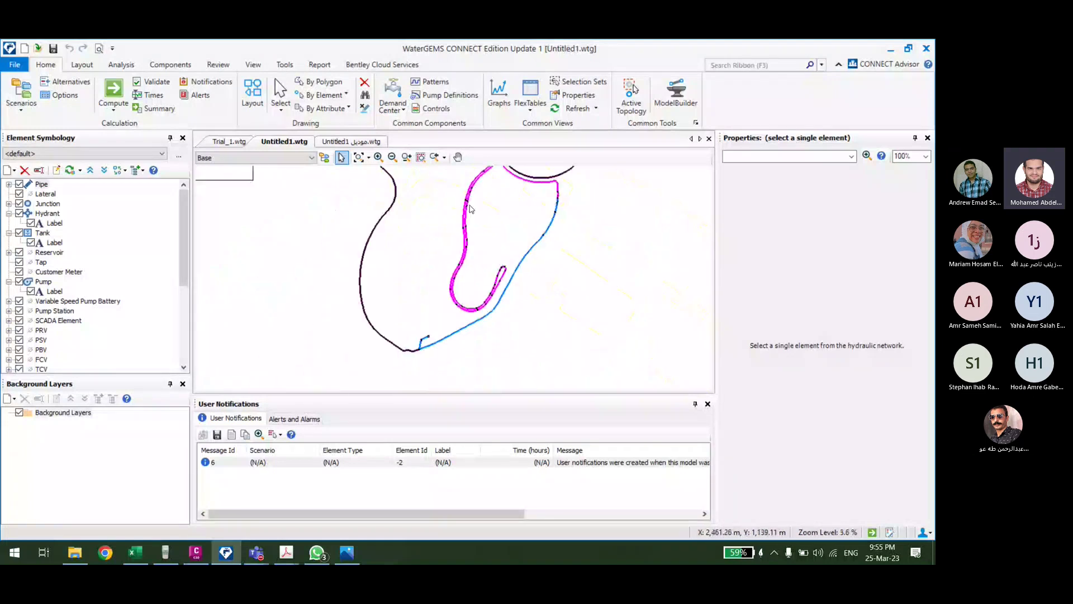
Step: Examine the pump and tank connection and the doubled pipe loop in the southern part of the Untitled1 network
{"action": "scroll", "coordinate": [424, 317], "scroll_direction": "up", "scroll_amount": 3}
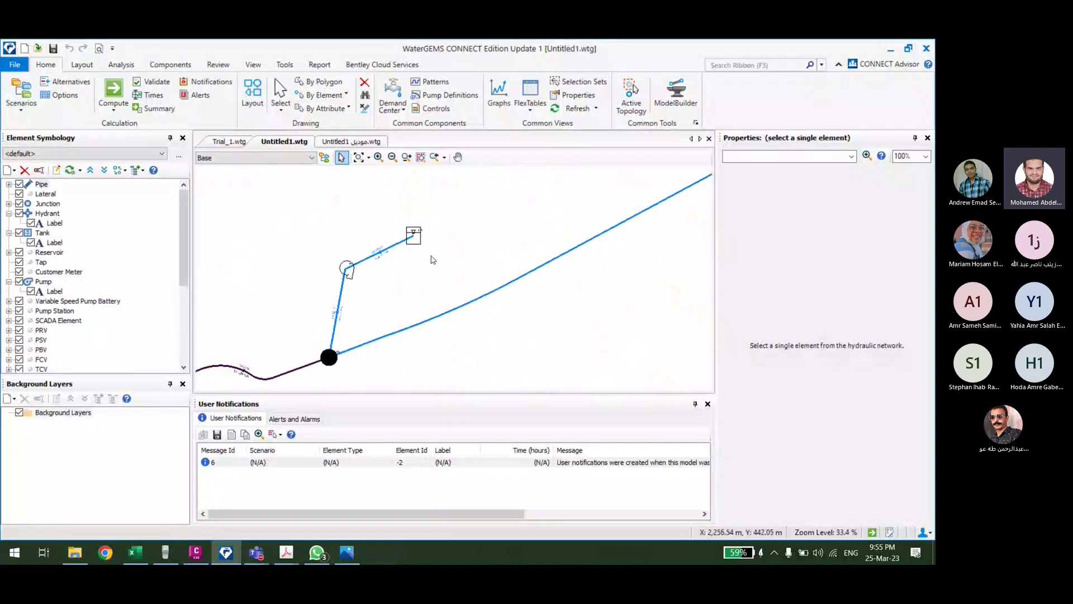
{"action": "scroll", "coordinate": [432, 267], "scroll_direction": "down", "scroll_amount": 6}
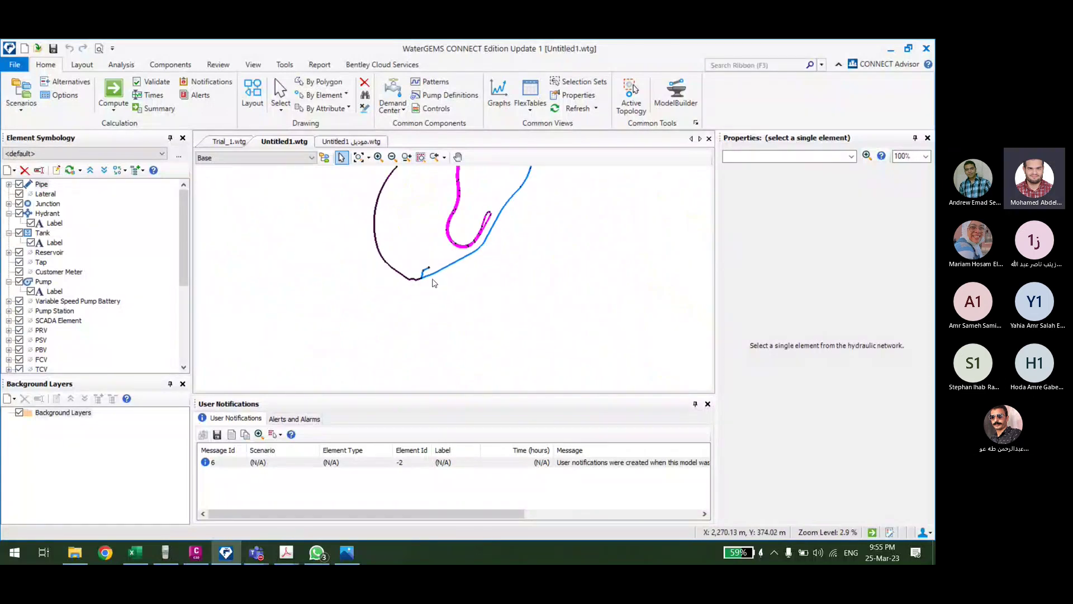
{"action": "scroll", "coordinate": [485, 214], "scroll_direction": "up", "scroll_amount": 3}
{"action": "scroll", "coordinate": [485, 214], "scroll_direction": "up", "scroll_amount": 3}
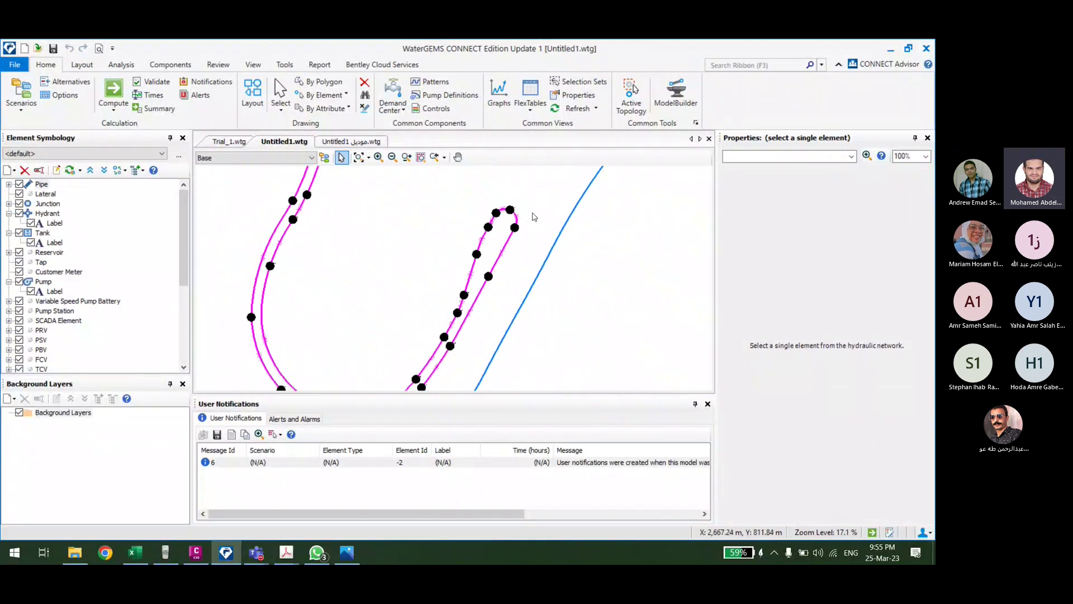
{"action": "scroll", "coordinate": [501, 271], "scroll_direction": "down", "scroll_amount": 1}
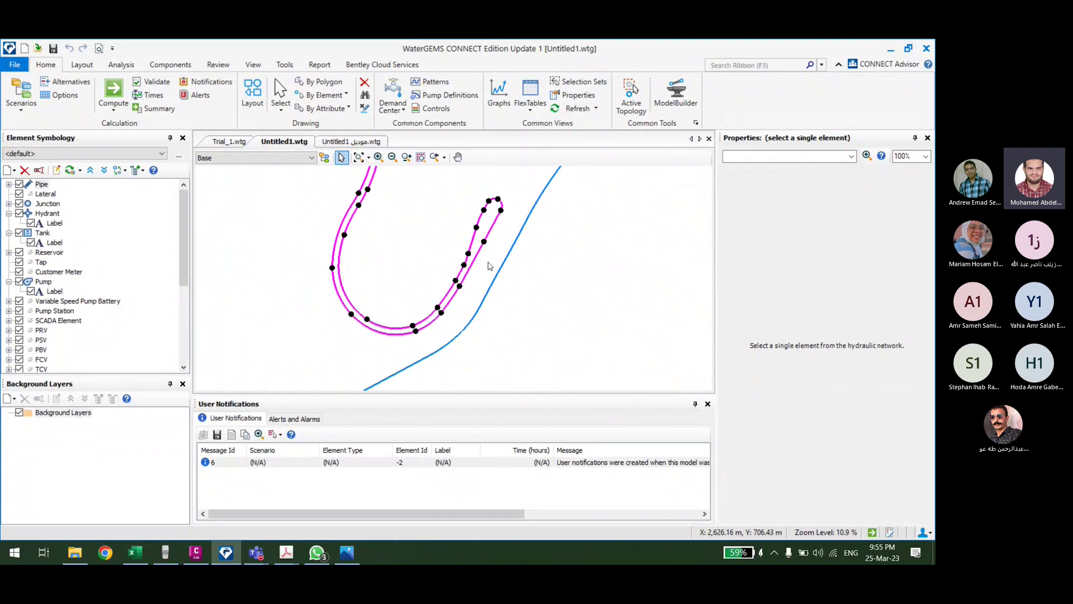
{"action": "left_click_drag", "start_coordinate": [490, 266], "coordinate": [472, 352]}
{"action": "scroll", "coordinate": [472, 341], "scroll_direction": "down", "scroll_amount": 4}
{"action": "left_click_drag", "start_coordinate": [472, 174], "coordinate": [473, 205]}
{"action": "scroll", "coordinate": [473, 204], "scroll_direction": "up", "scroll_amount": 5}
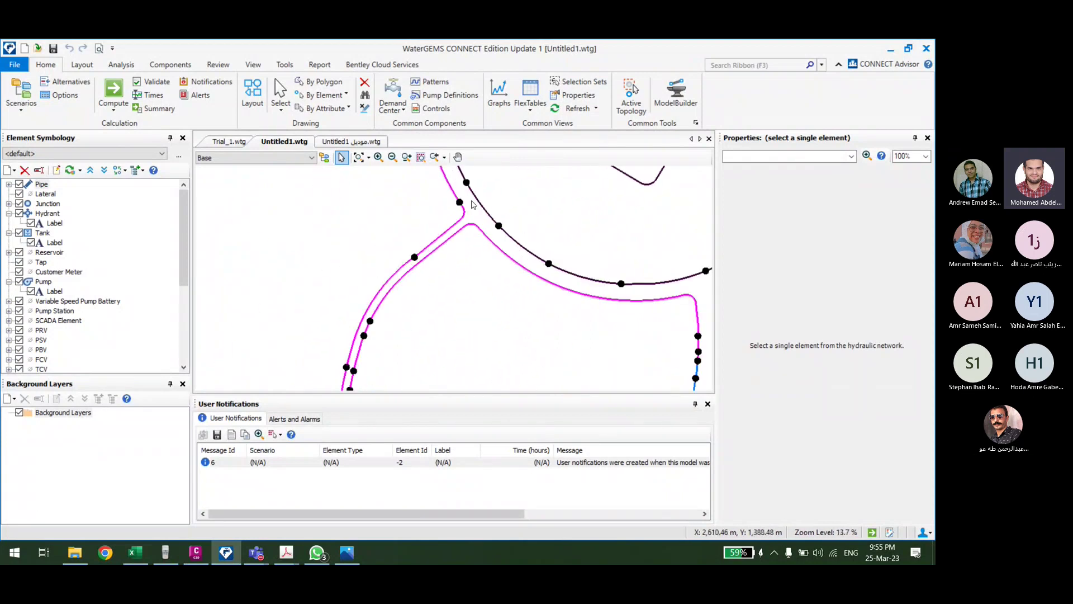
{"action": "scroll", "coordinate": [469, 263], "scroll_direction": "down", "scroll_amount": 3}
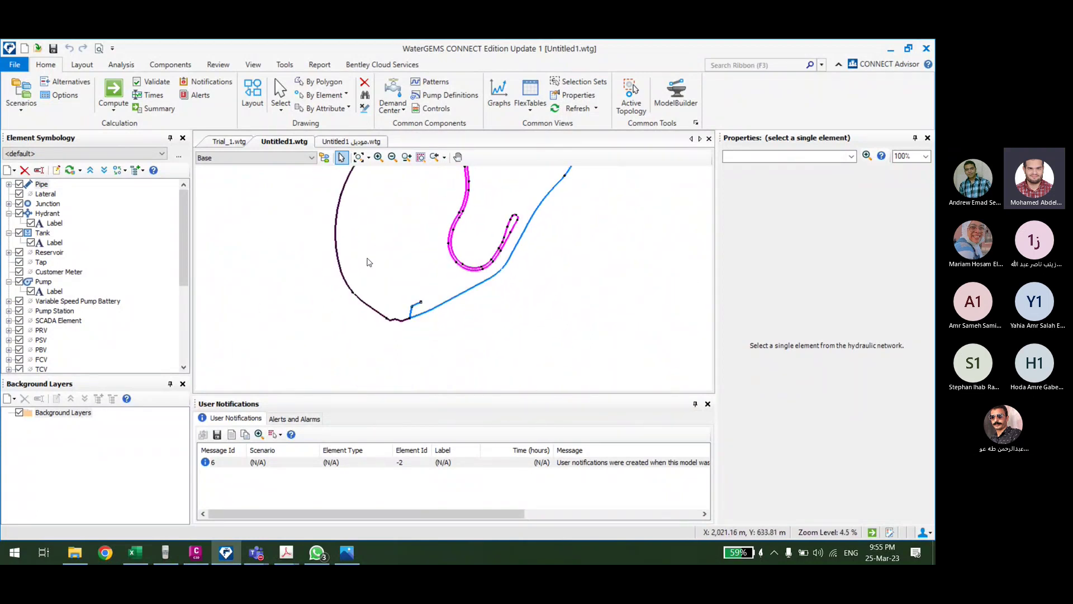
{"action": "scroll", "coordinate": [394, 307], "scroll_direction": "up", "scroll_amount": 2}
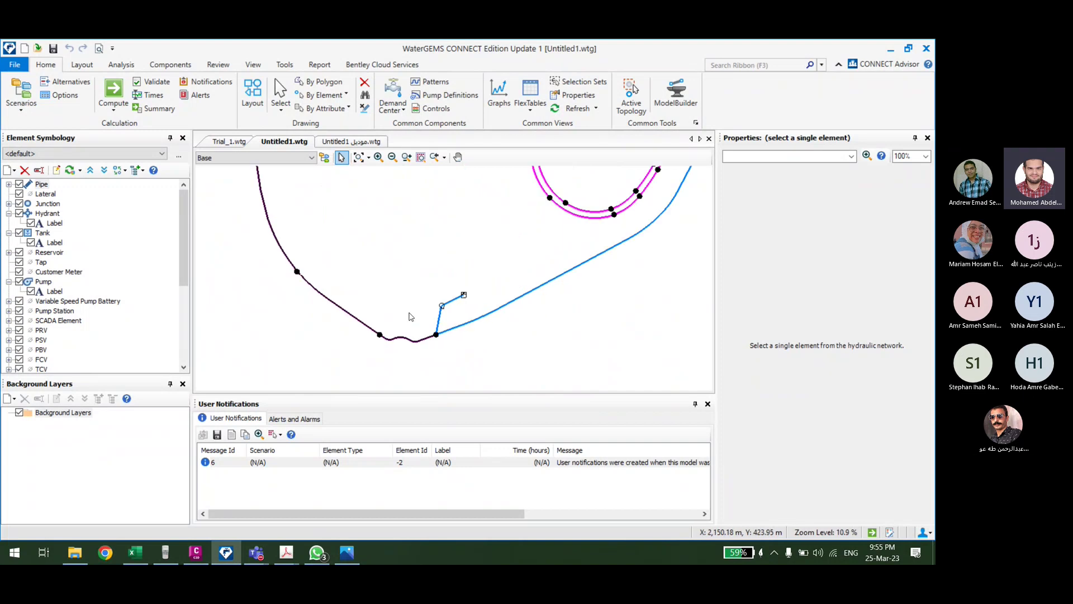
{"action": "scroll", "coordinate": [411, 317], "scroll_direction": "up", "scroll_amount": 2}
Step: Compute the Base scenario of Untitled1, close the calculation summary and inspect the flow and velocity labels between tank T-1 and the pump
{"action": "key", "text": "F9"}
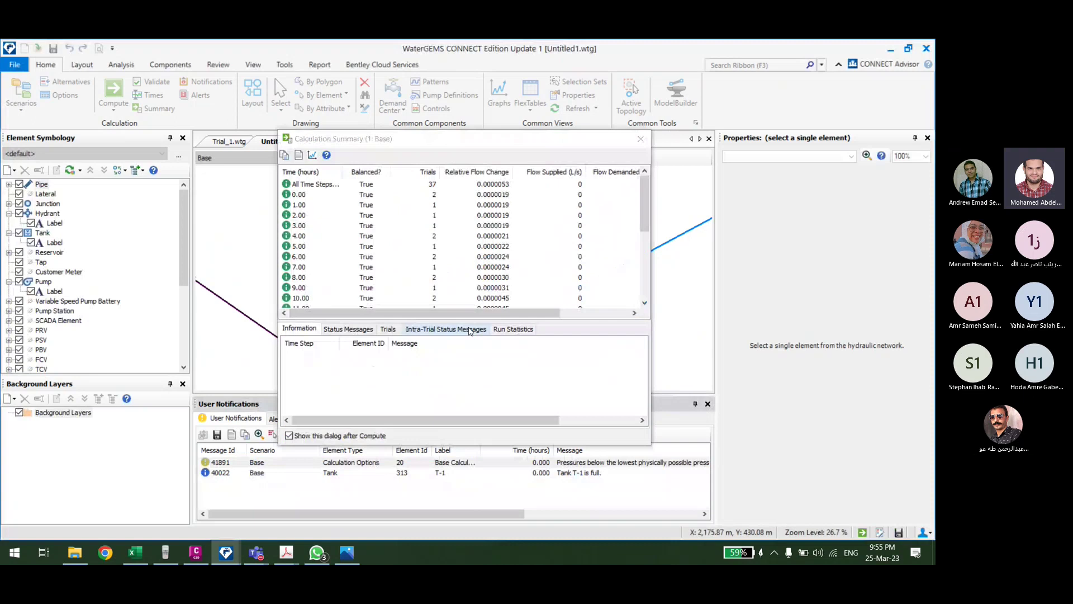
{"action": "key", "text": "Escape"}
{"action": "scroll", "coordinate": [464, 245], "scroll_direction": "up", "scroll_amount": 2}
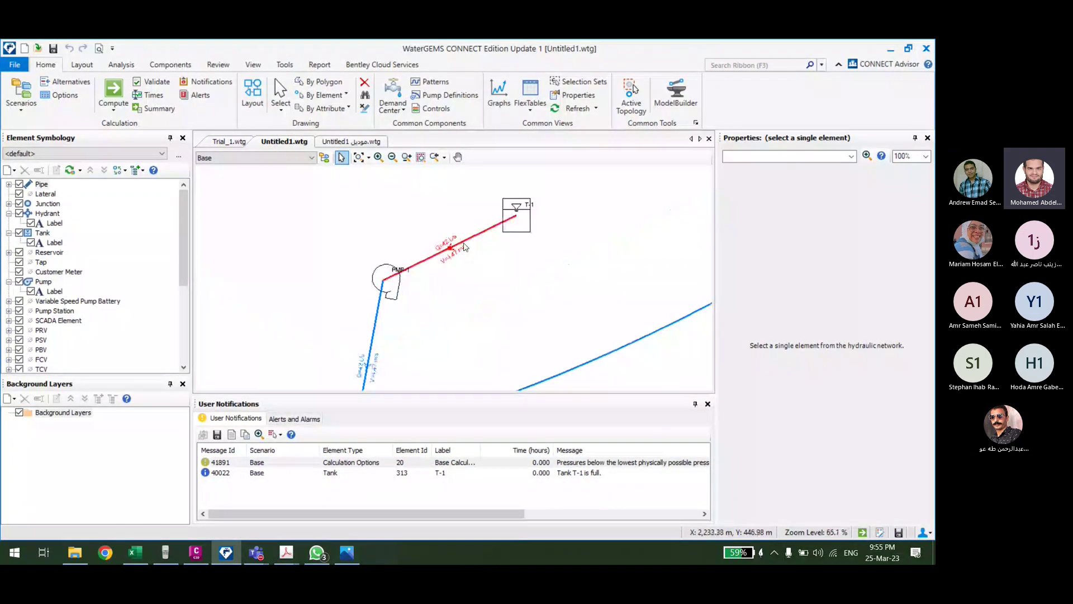
{"action": "right_click", "coordinate": [391, 200]}
{"action": "left_click", "coordinate": [387, 205]}
Step: Open the Unit Demand Control Center and review the unit demands, base demands and patterns assigned to the junctions
{"action": "left_click", "coordinate": [392, 108]}
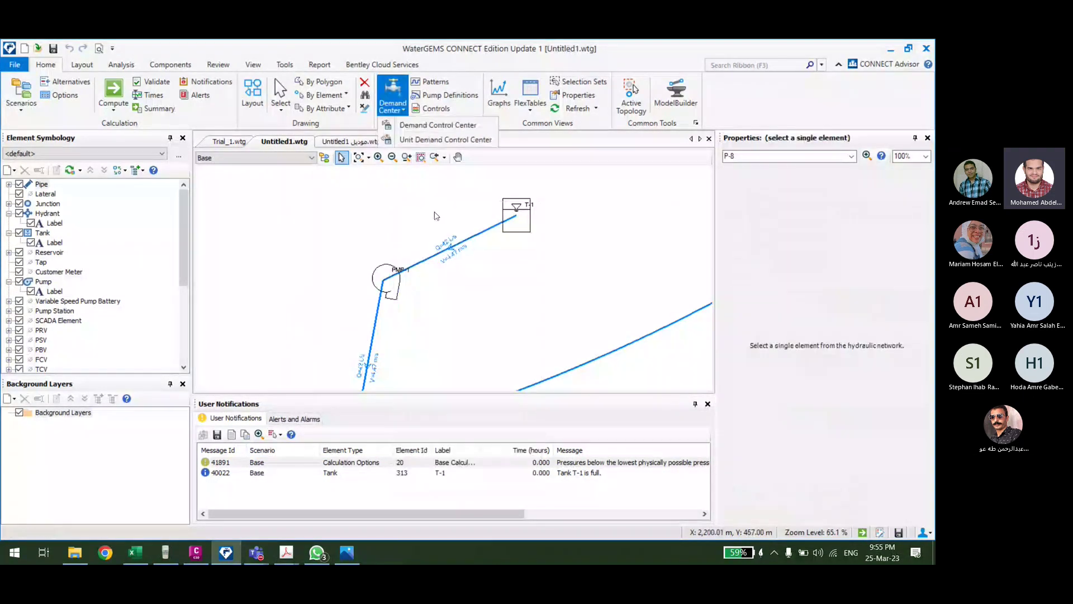
{"action": "left_click", "coordinate": [445, 139]}
{"action": "scroll", "coordinate": [309, 317], "scroll_direction": "down", "scroll_amount": 7}
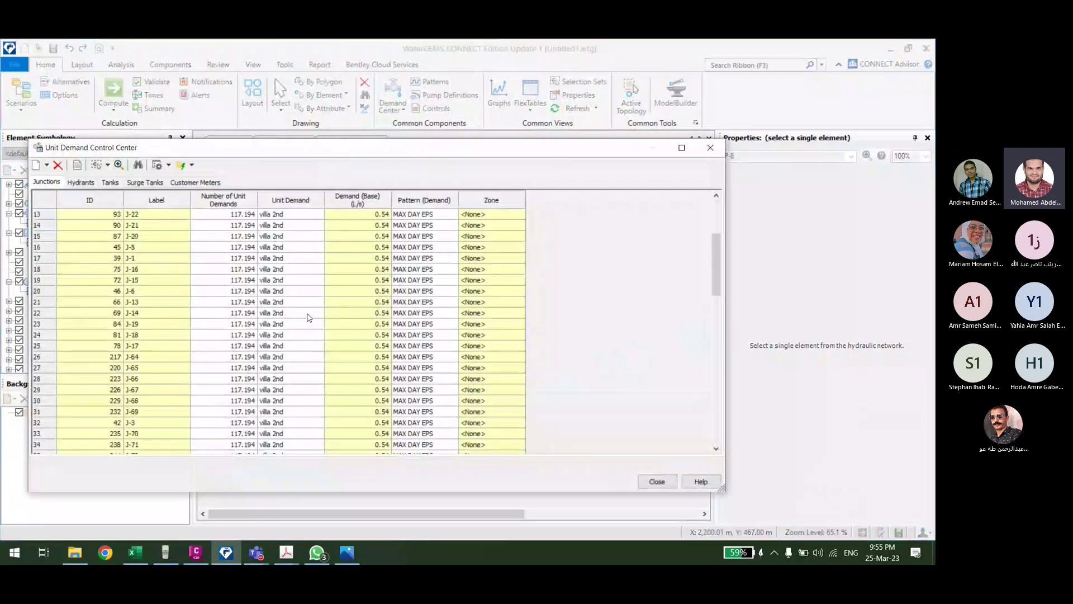
{"action": "scroll", "coordinate": [310, 317], "scroll_direction": "down", "scroll_amount": 11}
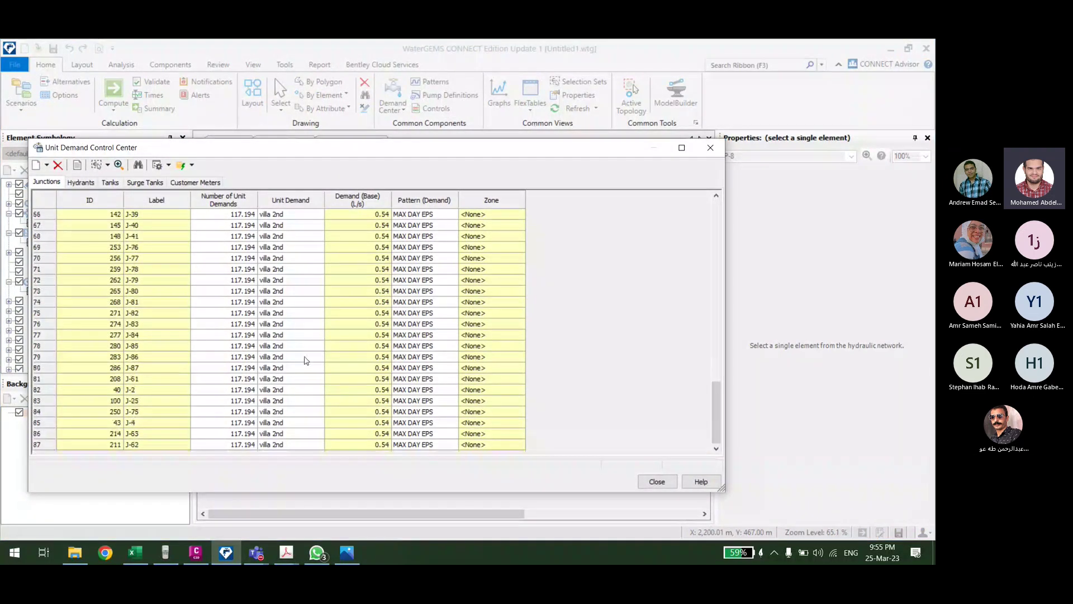
{"action": "scroll", "coordinate": [307, 360], "scroll_direction": "up", "scroll_amount": 16}
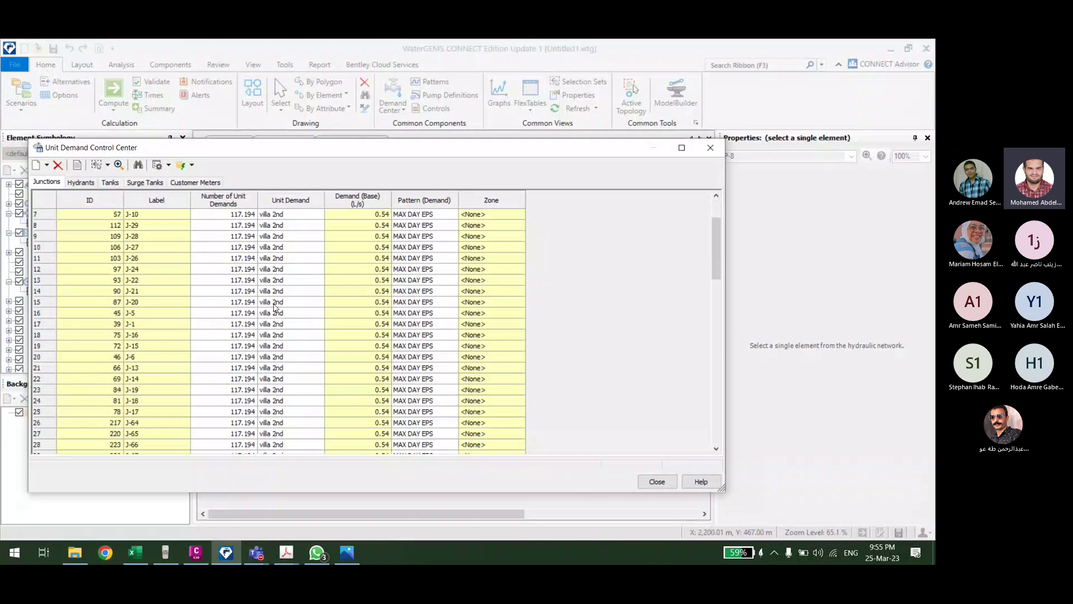
Step: Check the column statistics for Number of Unit Demands across all junctions in the Unit Demand Control Center
{"action": "scroll", "coordinate": [274, 307], "scroll_direction": "down", "scroll_amount": 15}
{"action": "scroll", "coordinate": [212, 255], "scroll_direction": "down", "scroll_amount": 5}
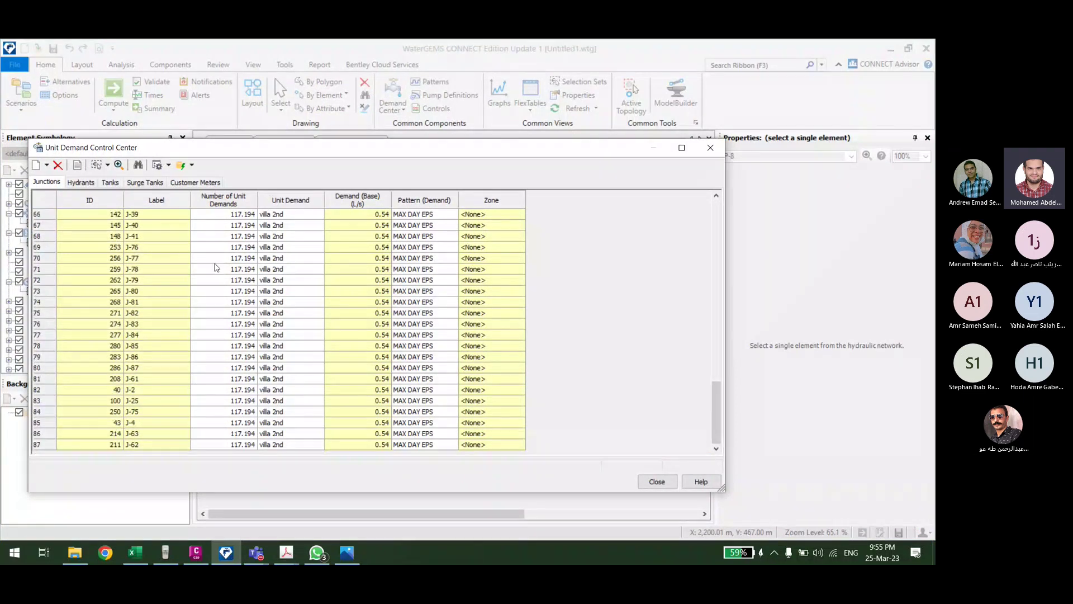
{"action": "right_click", "coordinate": [229, 197]}
{"action": "left_click", "coordinate": [226, 367]}
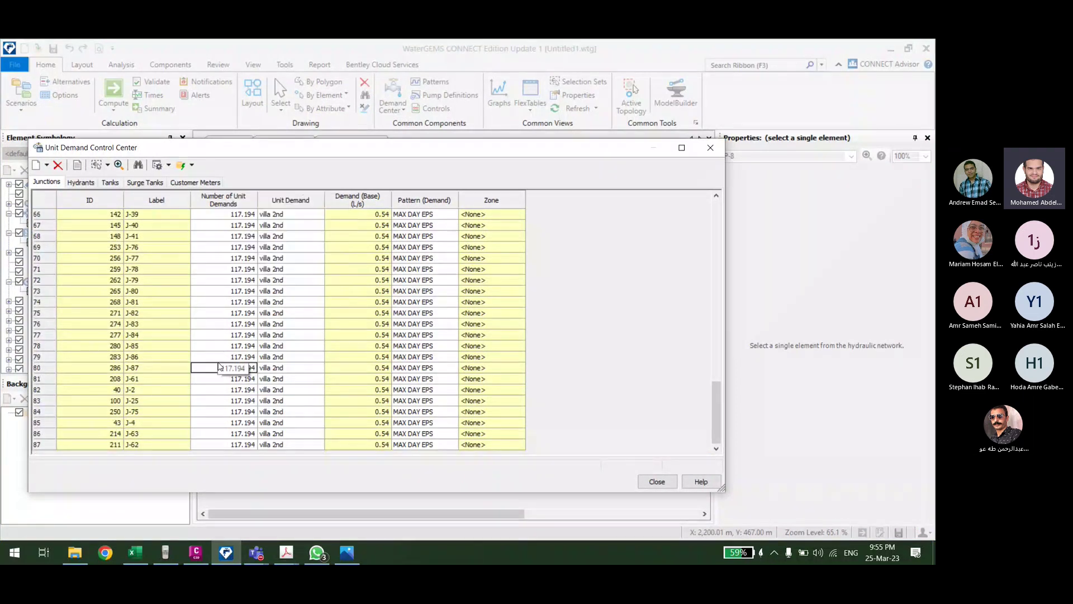
{"action": "scroll", "coordinate": [234, 331], "scroll_direction": "up", "scroll_amount": 10}
{"action": "scroll", "coordinate": [234, 330], "scroll_direction": "up", "scroll_amount": 12}
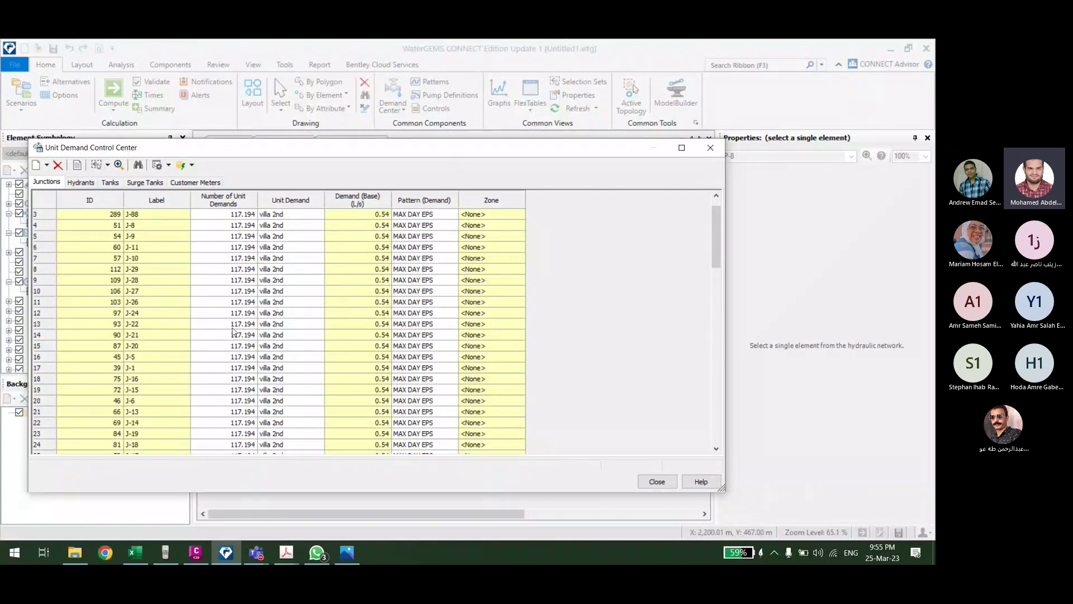
{"action": "right_click", "coordinate": [229, 196]}
{"action": "left_click", "coordinate": [255, 216]}
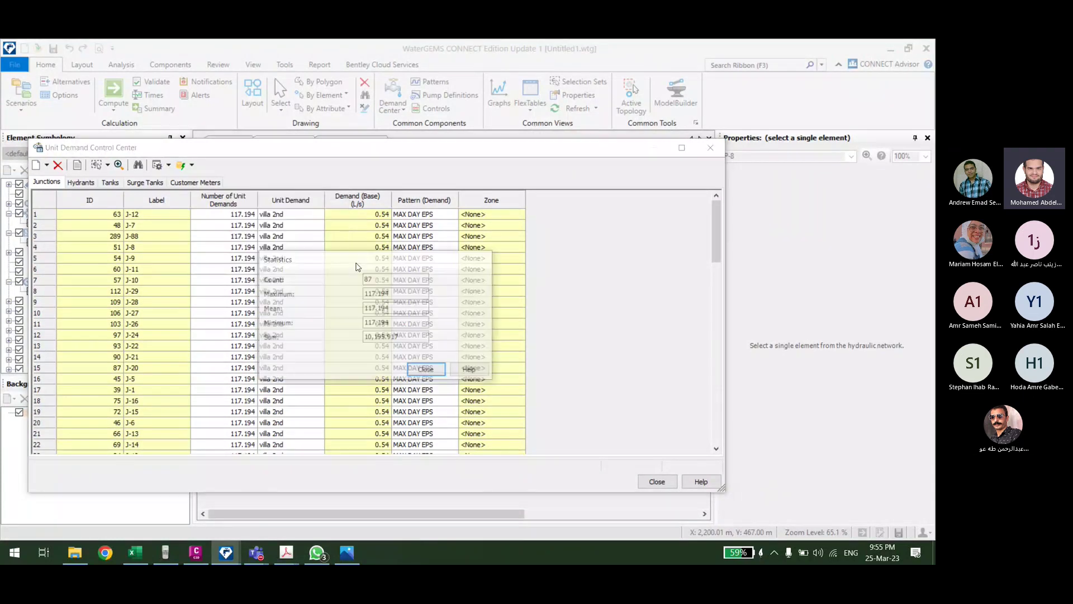
{"action": "left_click", "coordinate": [393, 335]}
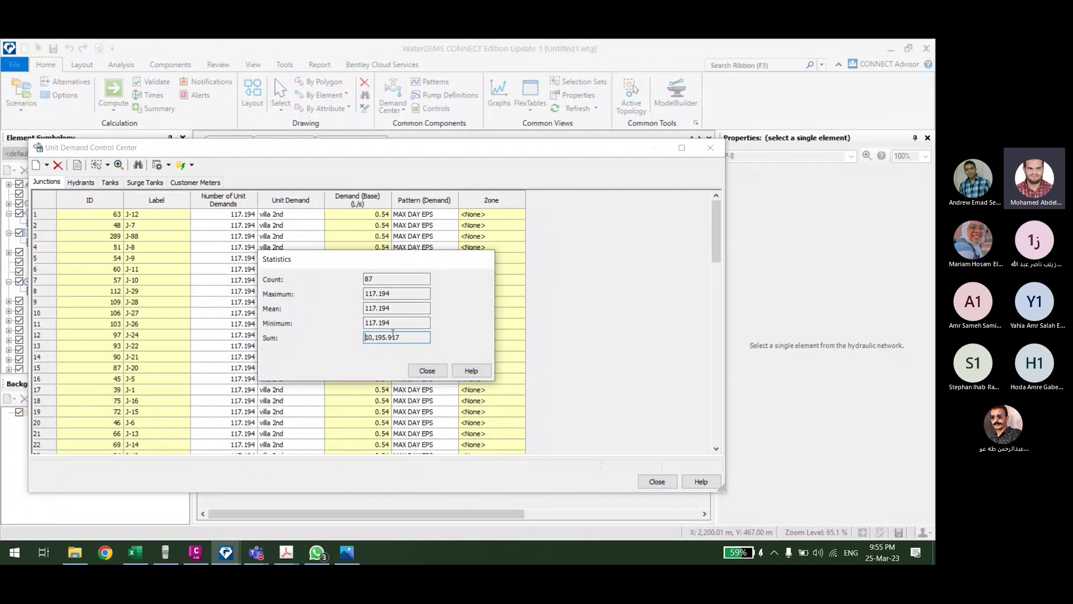
{"action": "left_click", "coordinate": [427, 371]}
Step: Change the villa 2nd unit demand's display unit to L/day and close the Unit Demand Control Center
{"action": "scroll", "coordinate": [226, 225], "scroll_direction": "down", "scroll_amount": 4}
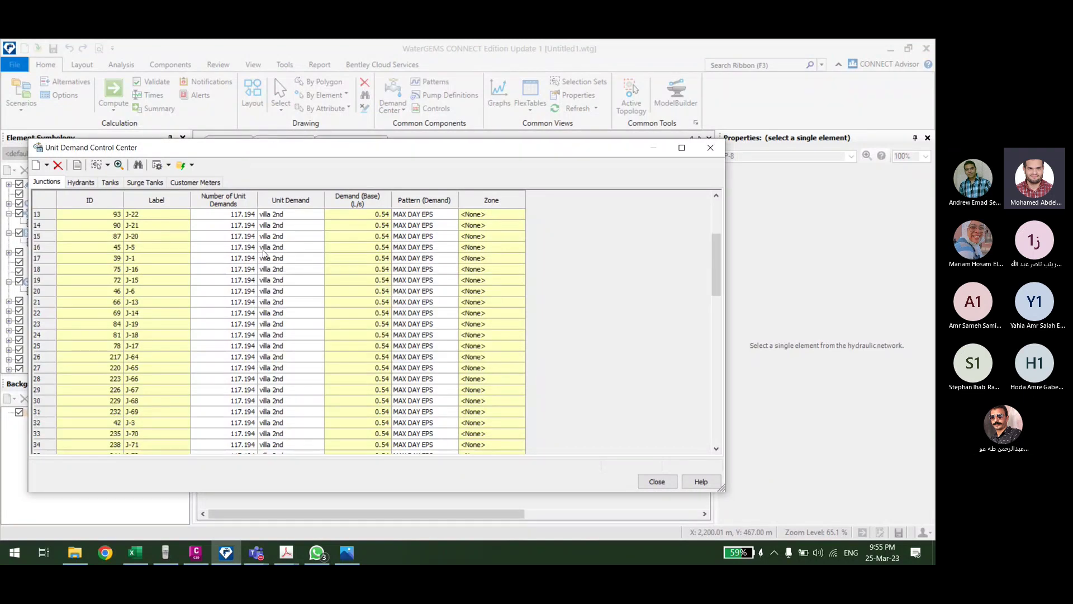
{"action": "left_click", "coordinate": [315, 215]}
{"action": "left_click", "coordinate": [315, 215]}
{"action": "left_click", "coordinate": [322, 202]}
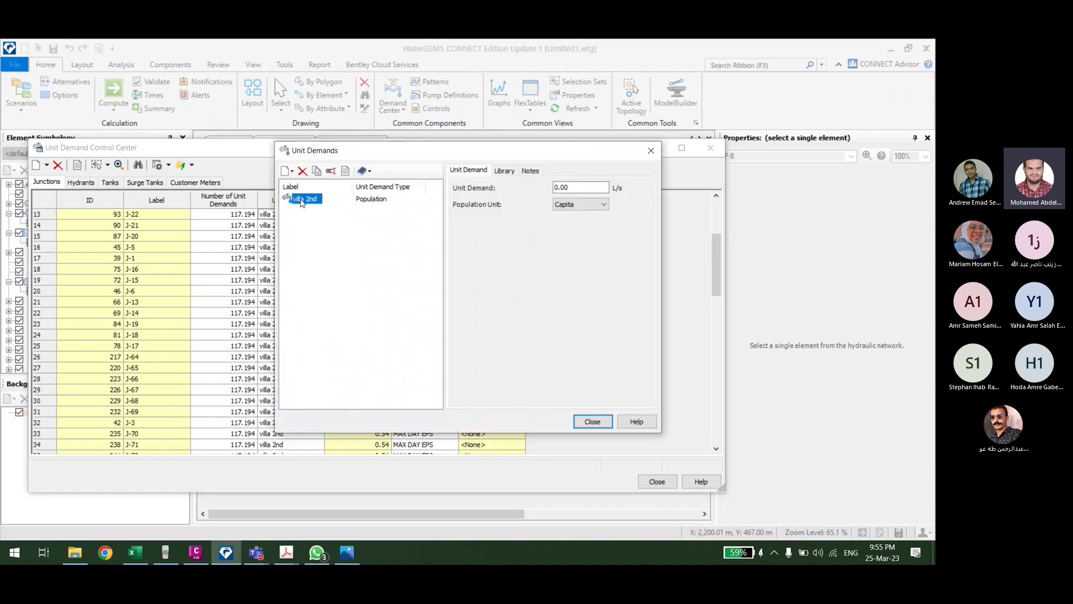
{"action": "right_click", "coordinate": [618, 189]}
{"action": "left_click", "coordinate": [670, 193]}
{"action": "left_click", "coordinate": [443, 285]}
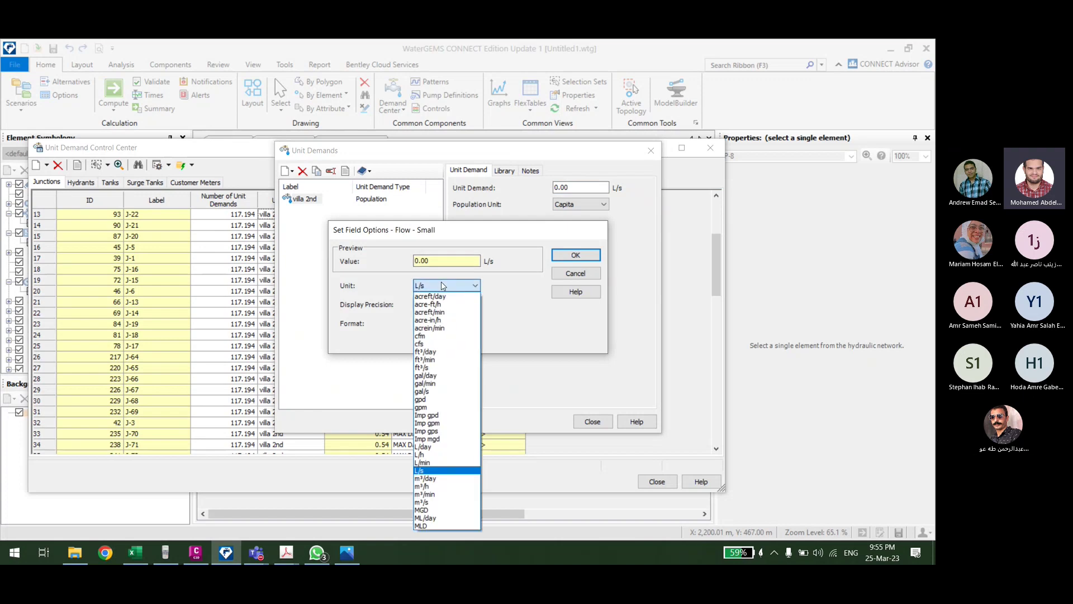
{"action": "left_click", "coordinate": [425, 447]}
{"action": "left_click", "coordinate": [575, 255]}
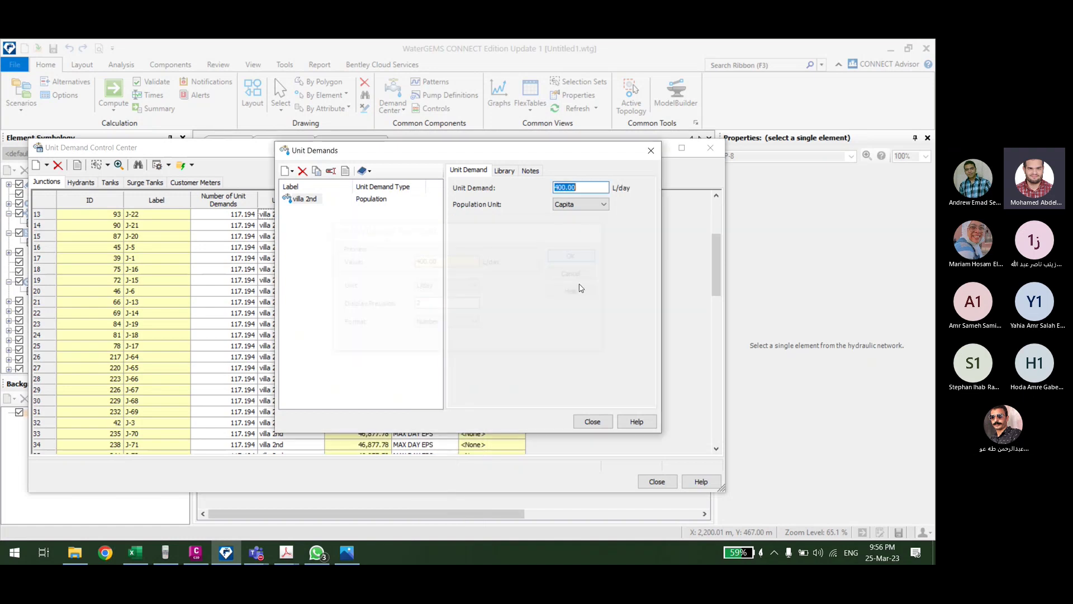
{"action": "left_click", "coordinate": [602, 427]}
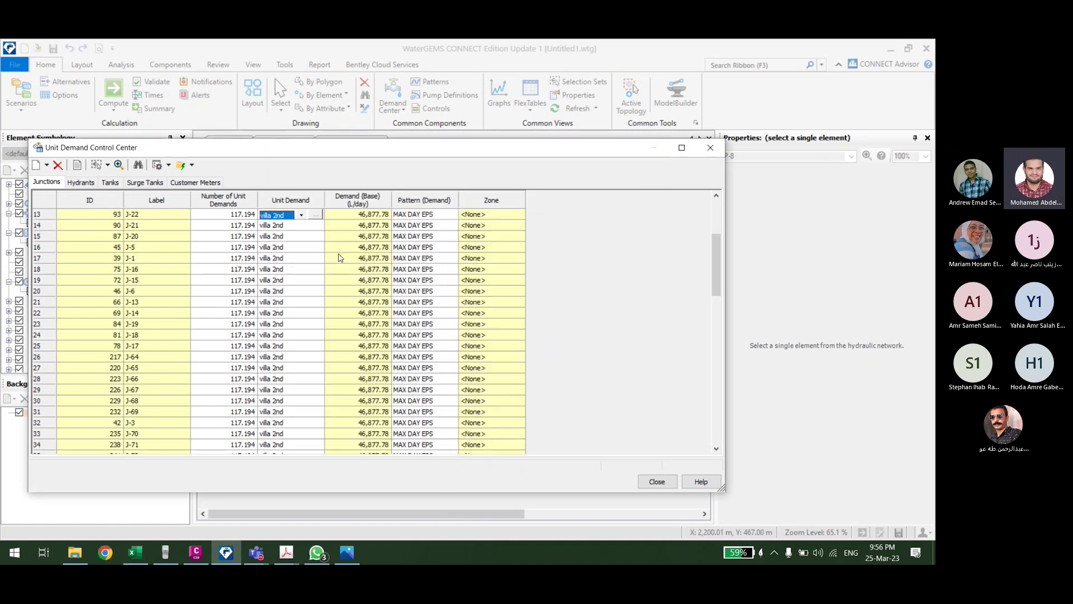
{"action": "left_click", "coordinate": [710, 148]}
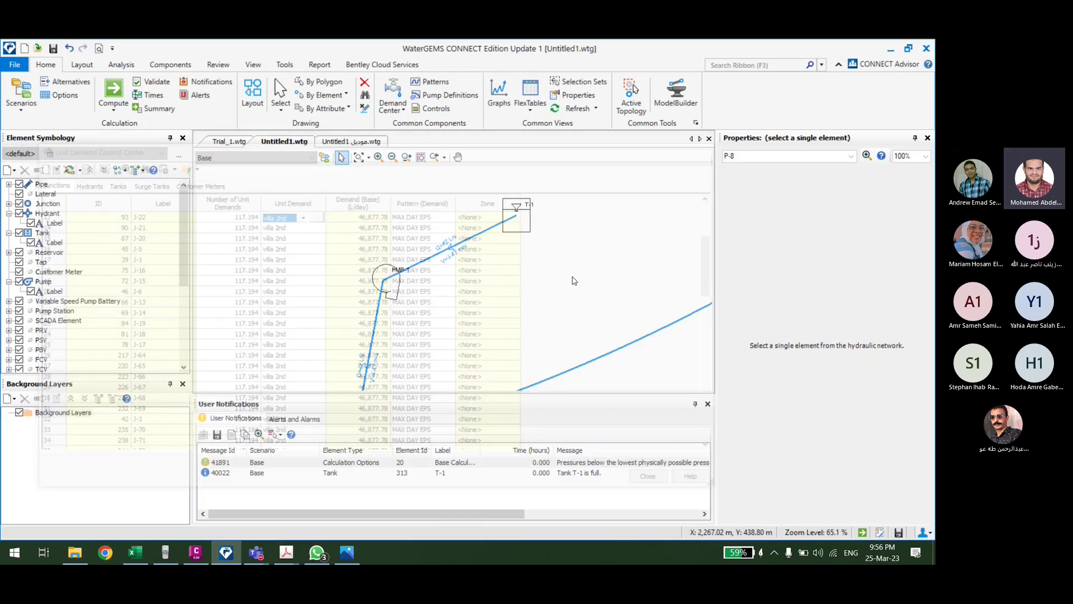
Step: Inspect the properties of pipes P-2 and P-8 connected to pump PMP-1
{"action": "scroll", "coordinate": [504, 175], "scroll_direction": "down", "scroll_amount": 2}
{"action": "left_click", "coordinate": [421, 271]}
{"action": "left_click", "coordinate": [464, 224]}
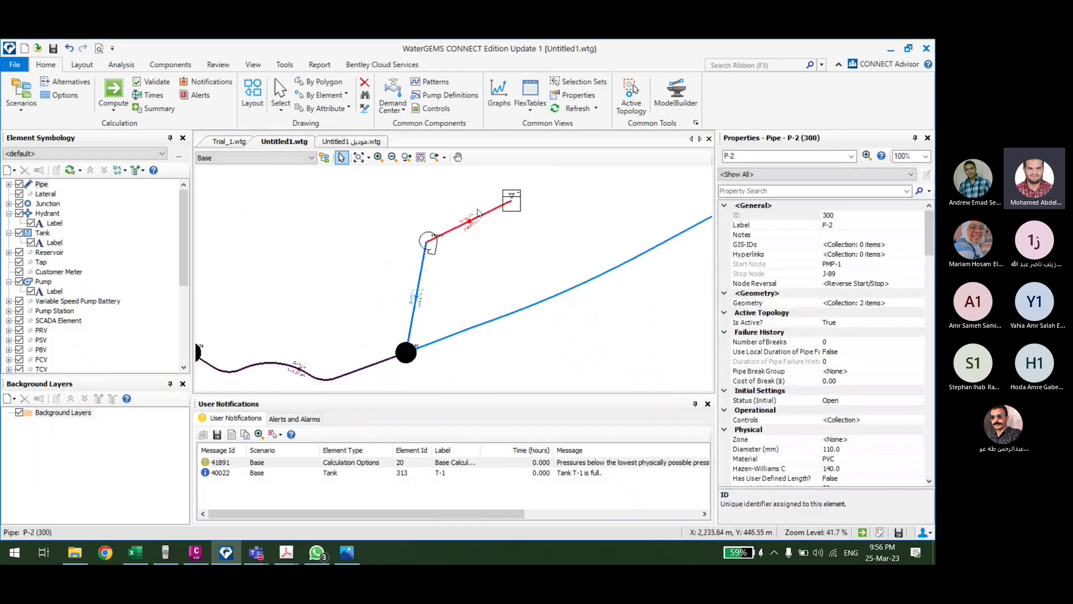
{"action": "right_click", "coordinate": [464, 189]}
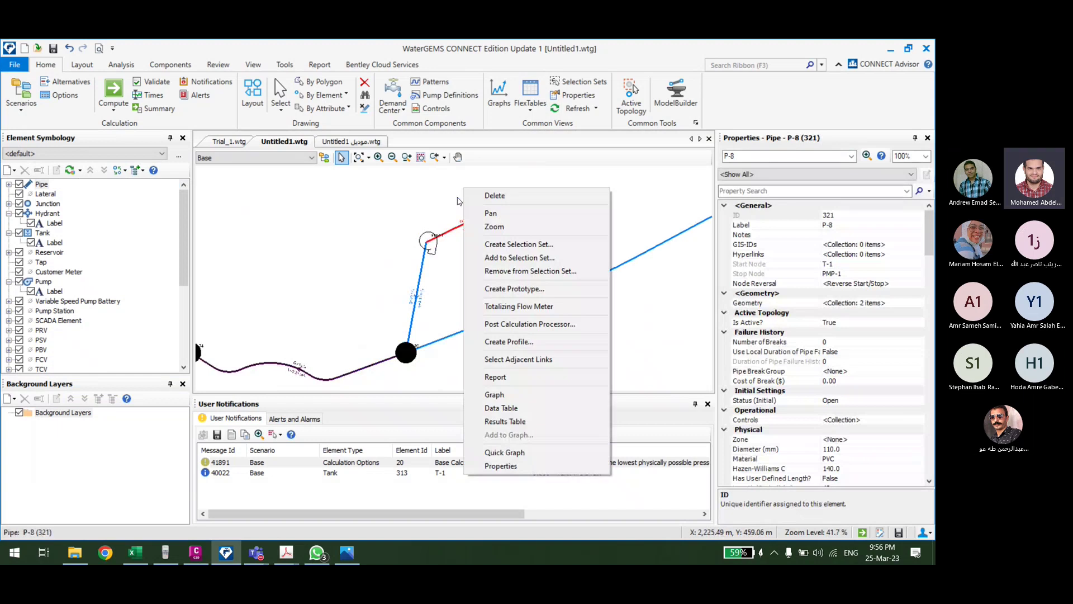
{"action": "left_click", "coordinate": [415, 194]}
{"action": "left_click", "coordinate": [415, 194]}
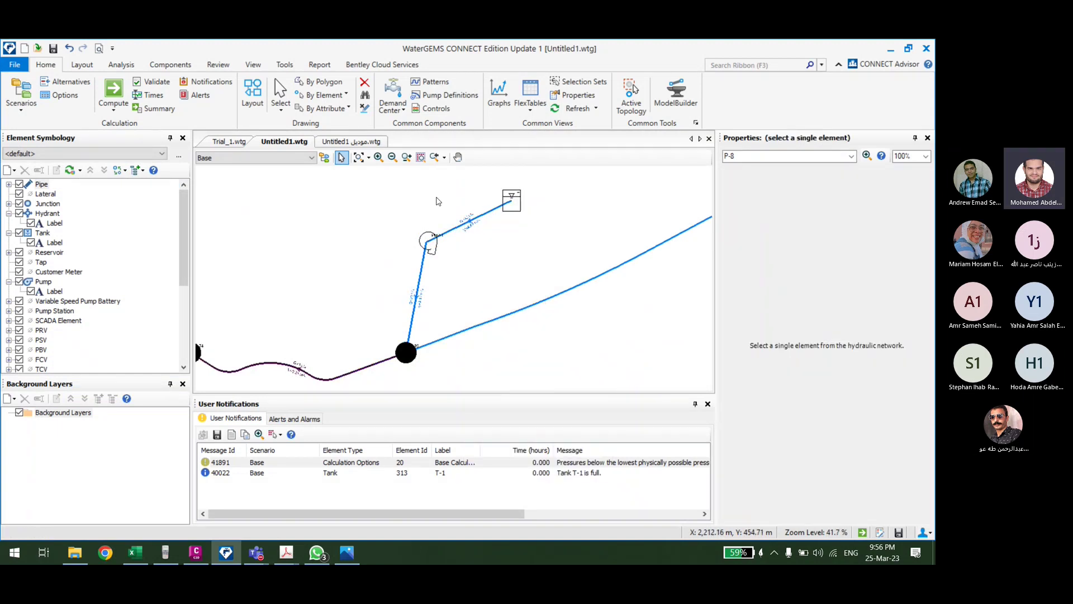
Step: Graph tank T-1's hydraulic grade and percent full for the Base scenario, review the curves and close the graph
{"action": "right_click", "coordinate": [511, 201]}
{"action": "left_click", "coordinate": [472, 420]}
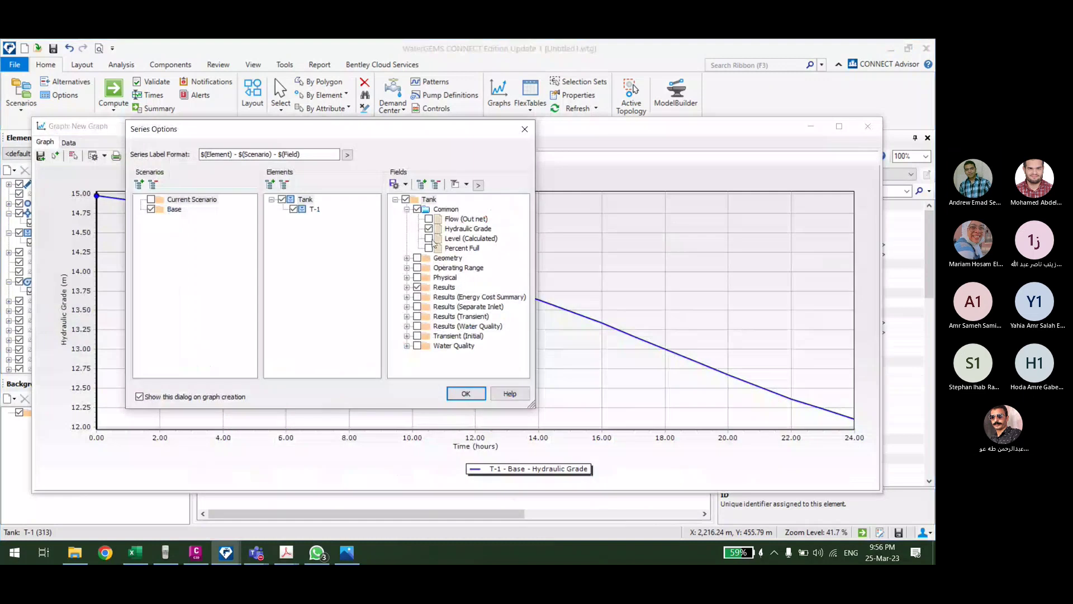
{"action": "left_click", "coordinate": [466, 394]}
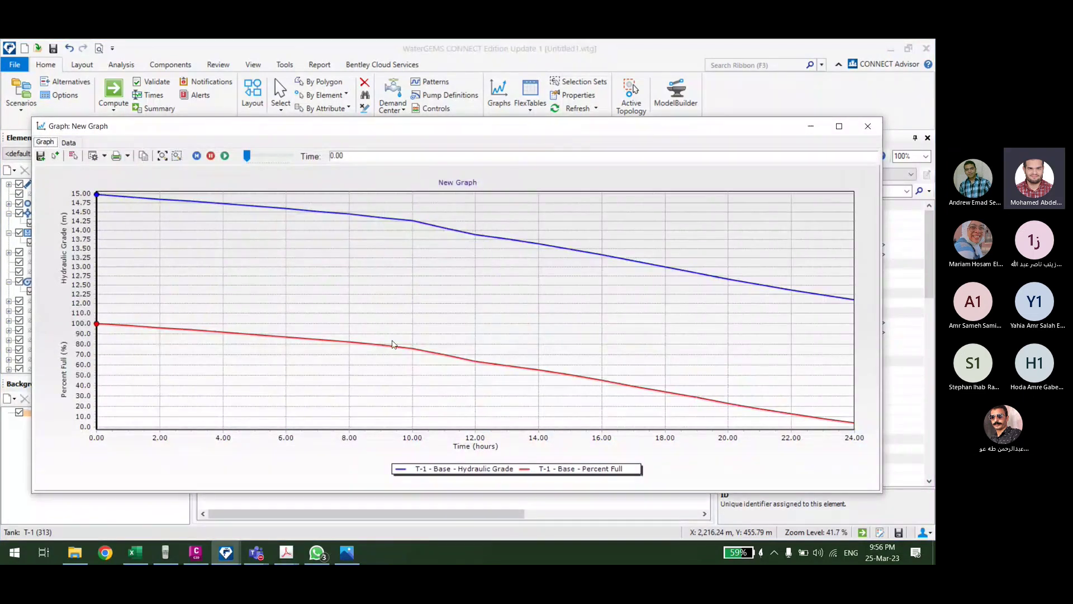
{"action": "mouse_move", "coordinate": [97, 330]}
{"action": "left_mouse_down"}
{"action": "mouse_move", "coordinate": [745, 368]}
{"action": "mouse_move", "coordinate": [97, 324]}
{"action": "left_mouse_up"}
{"action": "left_click", "coordinate": [868, 127]}
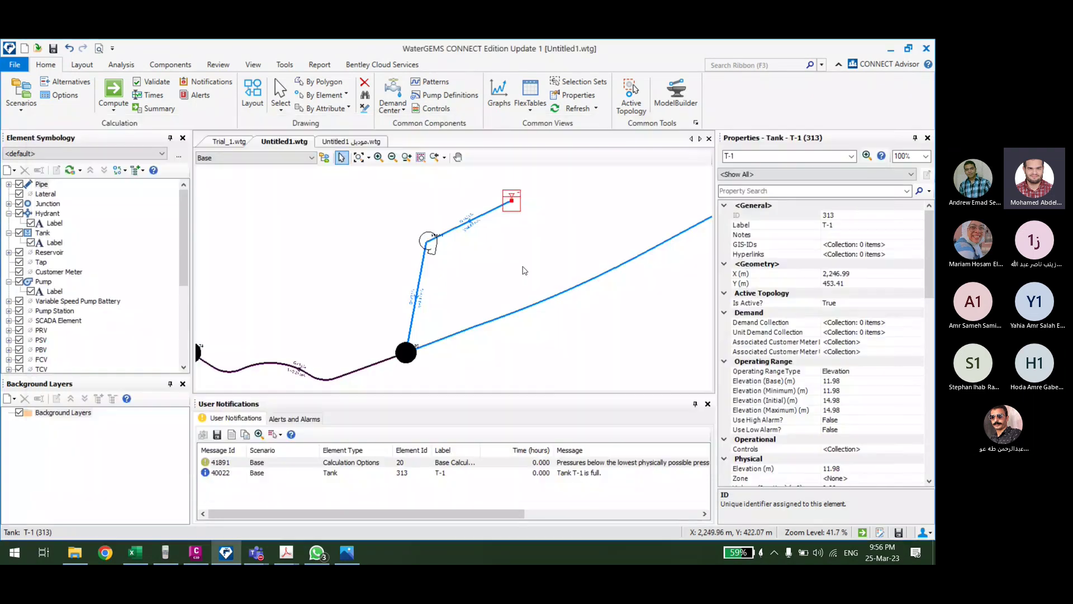
Step: Graph pipe P-2's absolute flow for the Base scenario and move the time marker to 10.00 hours
{"action": "left_click", "coordinate": [429, 259]}
{"action": "scroll", "coordinate": [429, 259], "scroll_direction": "down", "scroll_amount": 1}
{"action": "right_click", "coordinate": [399, 240]}
{"action": "left_click", "coordinate": [451, 447]}
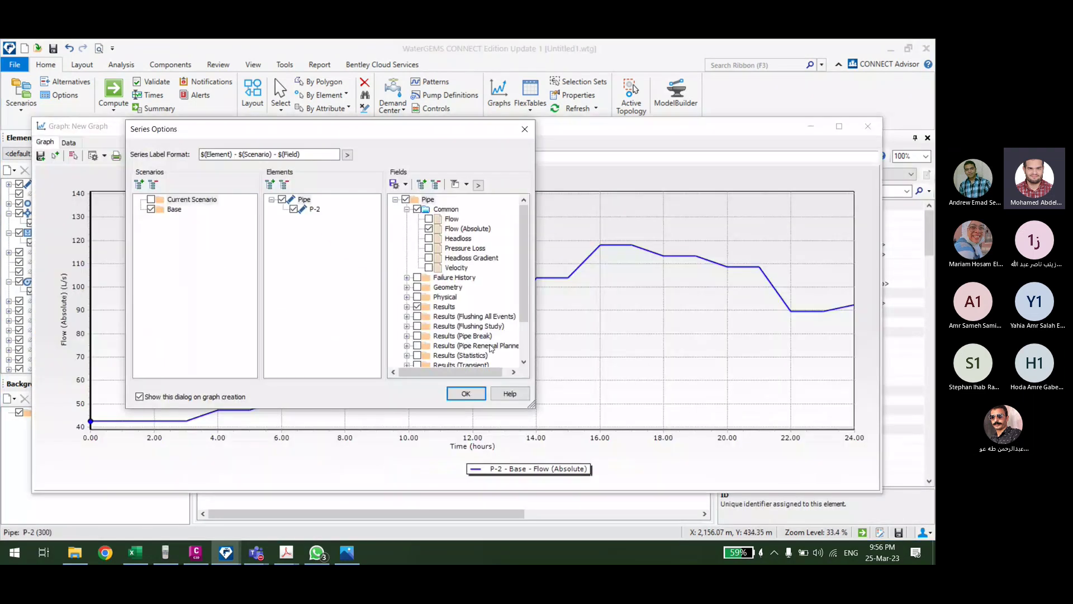
{"action": "left_click", "coordinate": [463, 396]}
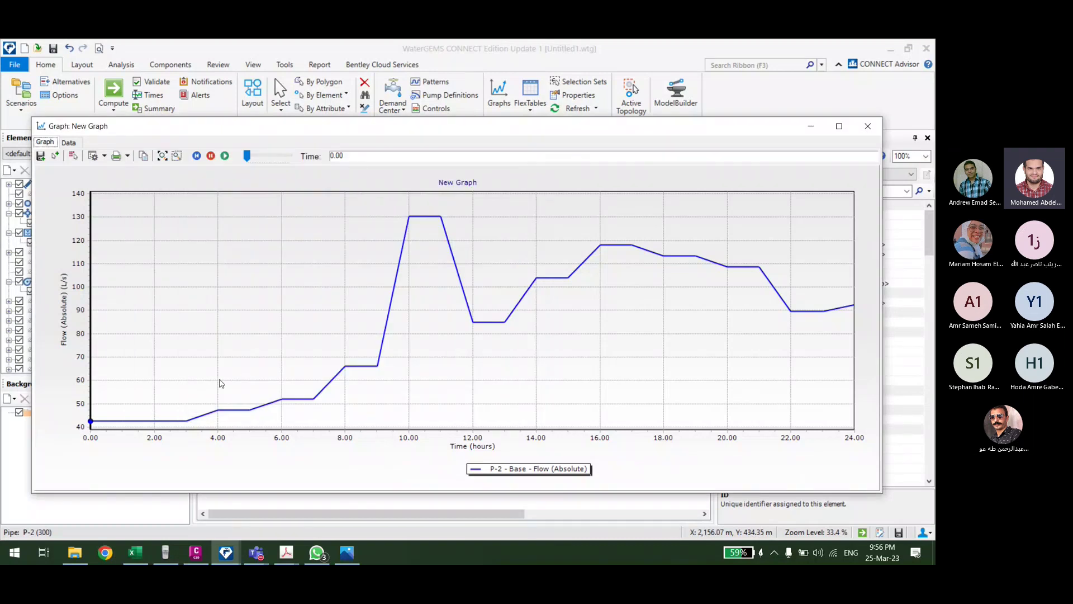
{"action": "left_click_drag", "start_coordinate": [91, 422], "coordinate": [411, 414]}
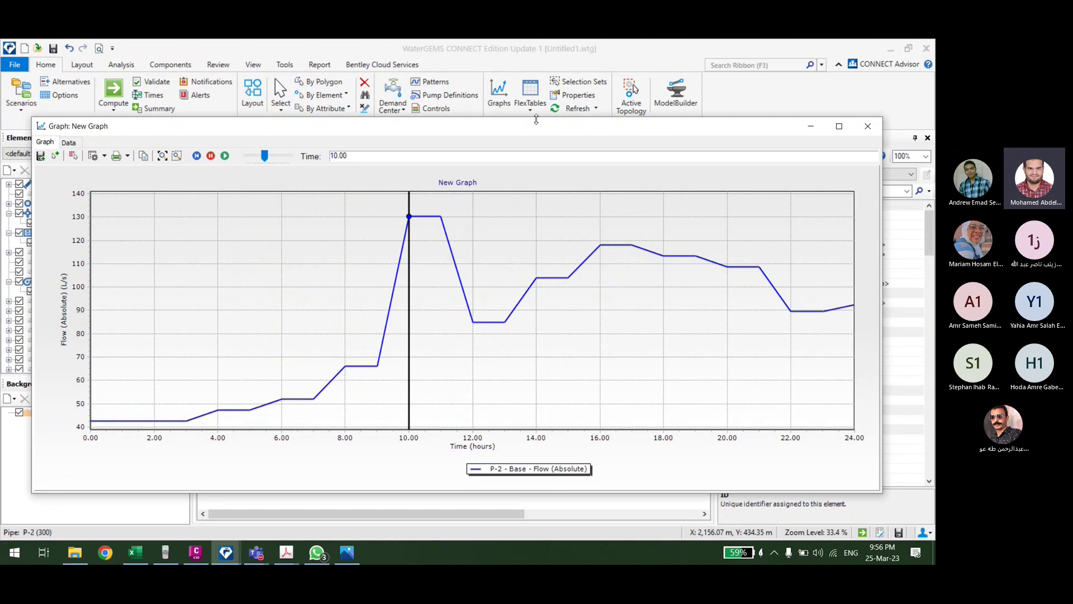
Step: Review the hourly multipliers of the max day and MAX DAY EPS hydraulic patterns and close the pattern definitions
{"action": "left_click_drag", "start_coordinate": [538, 131], "coordinate": [562, 160]}
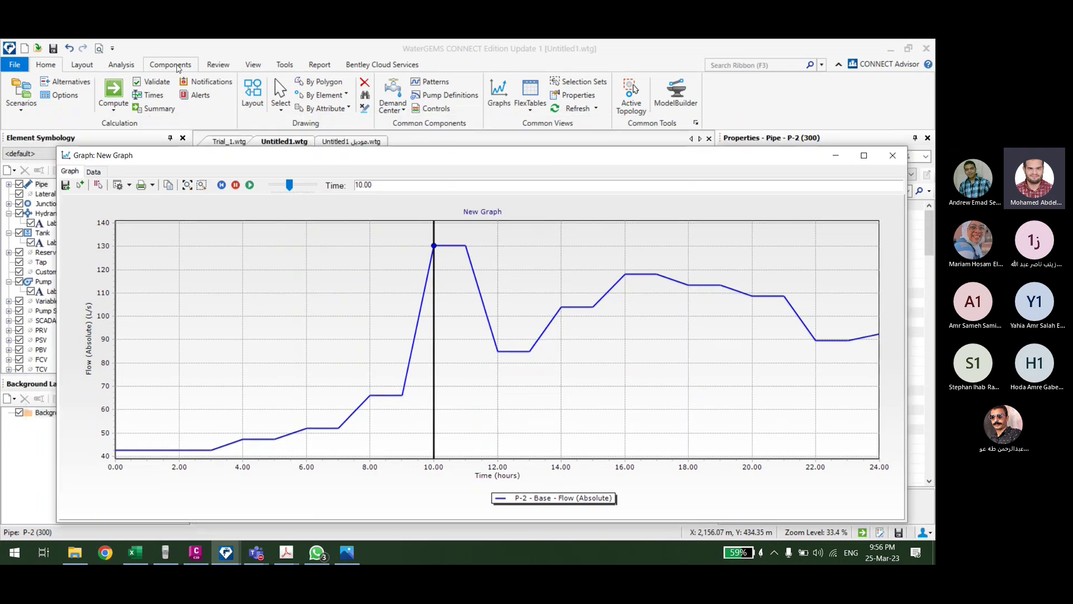
{"action": "left_click", "coordinate": [179, 65]}
{"action": "left_click", "coordinate": [77, 95]}
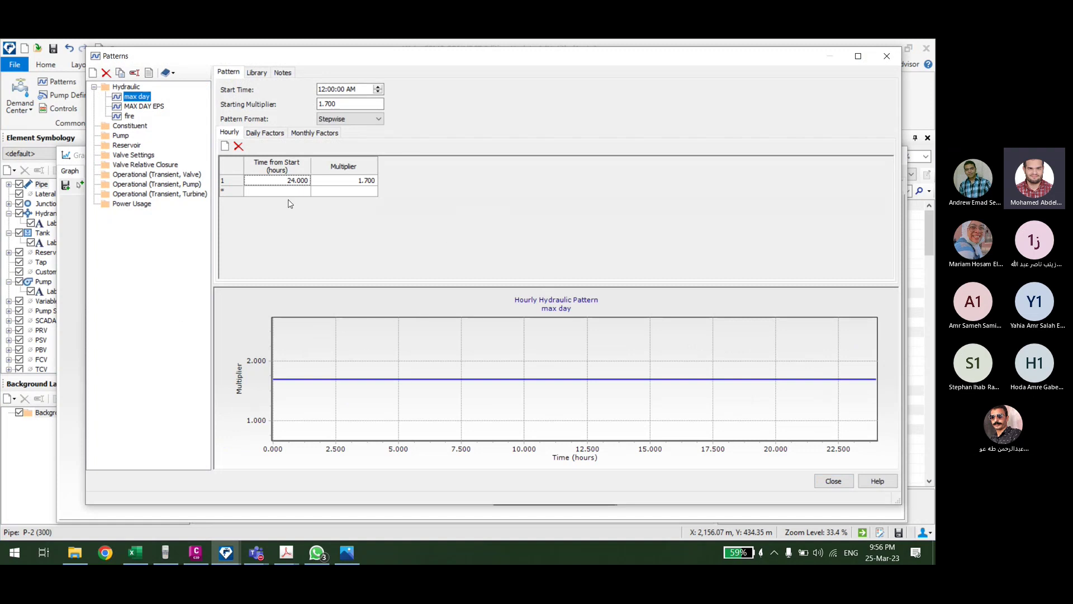
{"action": "left_click_drag", "start_coordinate": [356, 61], "coordinate": [381, 64]}
{"action": "left_click", "coordinate": [172, 107]}
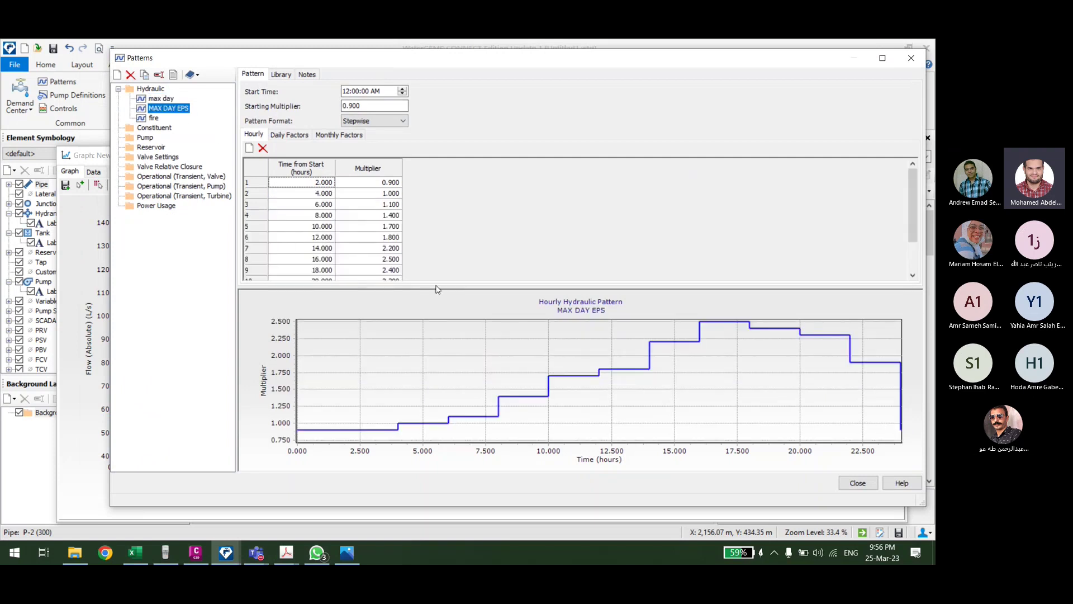
{"action": "left_click", "coordinate": [911, 60]}
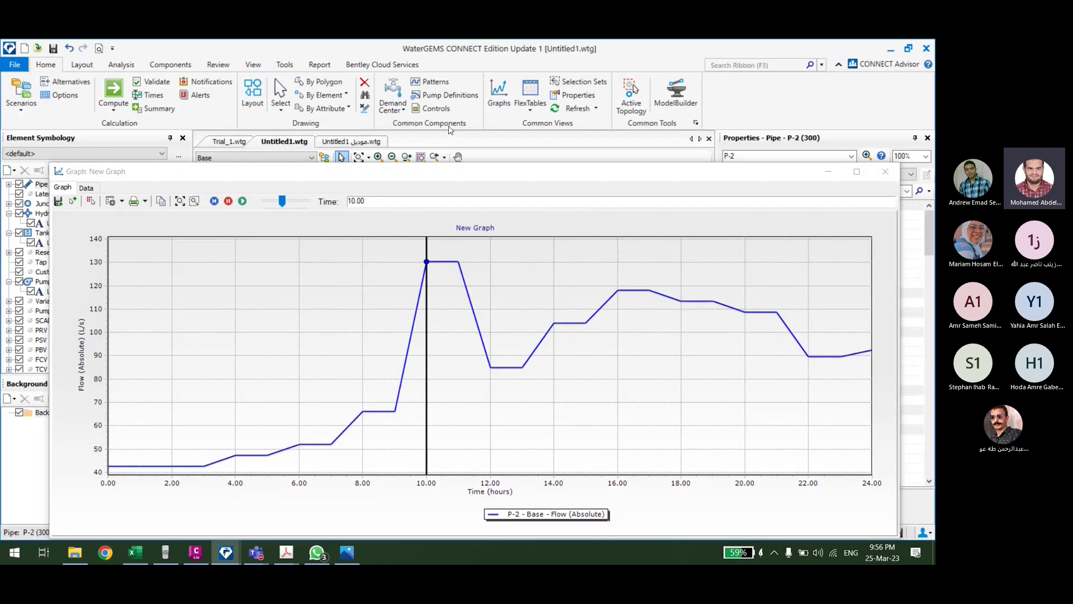
Step: Recheck the demand patterns assigned to the junctions in the Unit Demand Control Center and close it
{"action": "left_click", "coordinate": [393, 105]}
{"action": "left_click", "coordinate": [430, 141]}
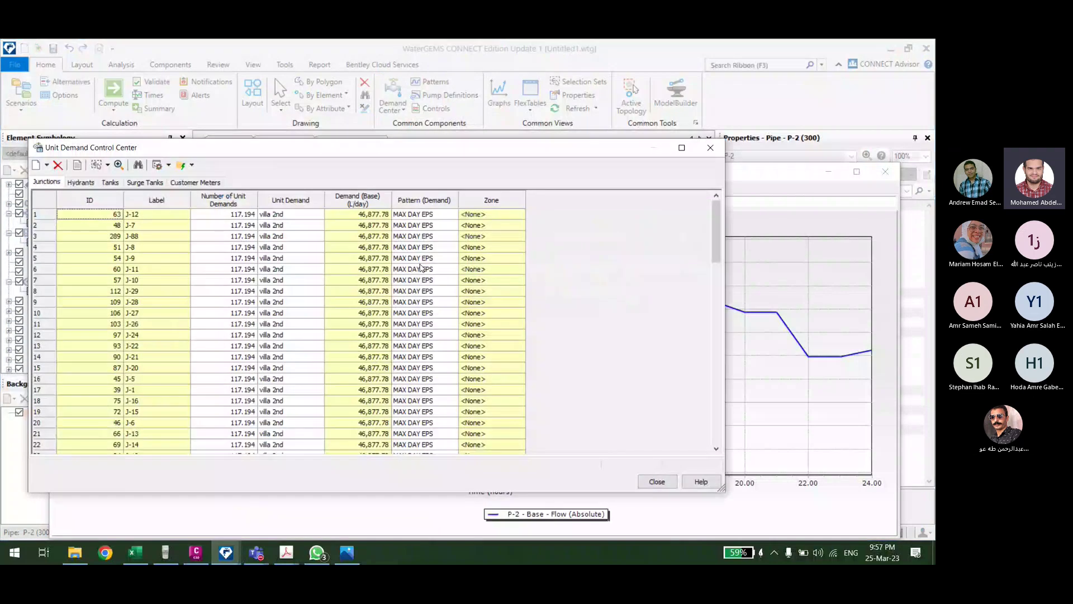
{"action": "scroll", "coordinate": [417, 274], "scroll_direction": "down", "scroll_amount": 9}
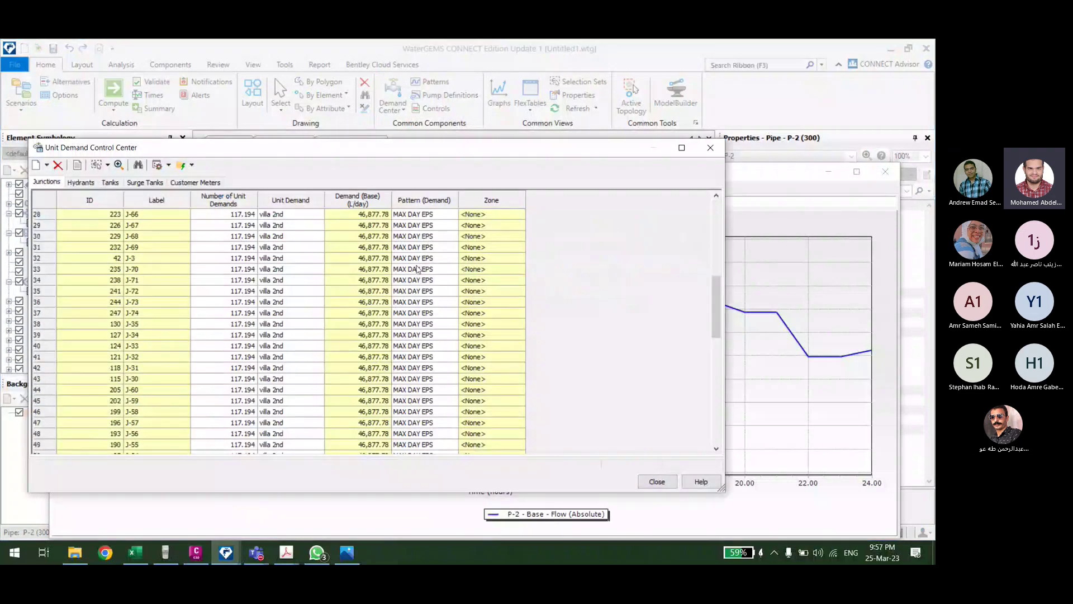
{"action": "scroll", "coordinate": [416, 269], "scroll_direction": "down", "scroll_amount": 4}
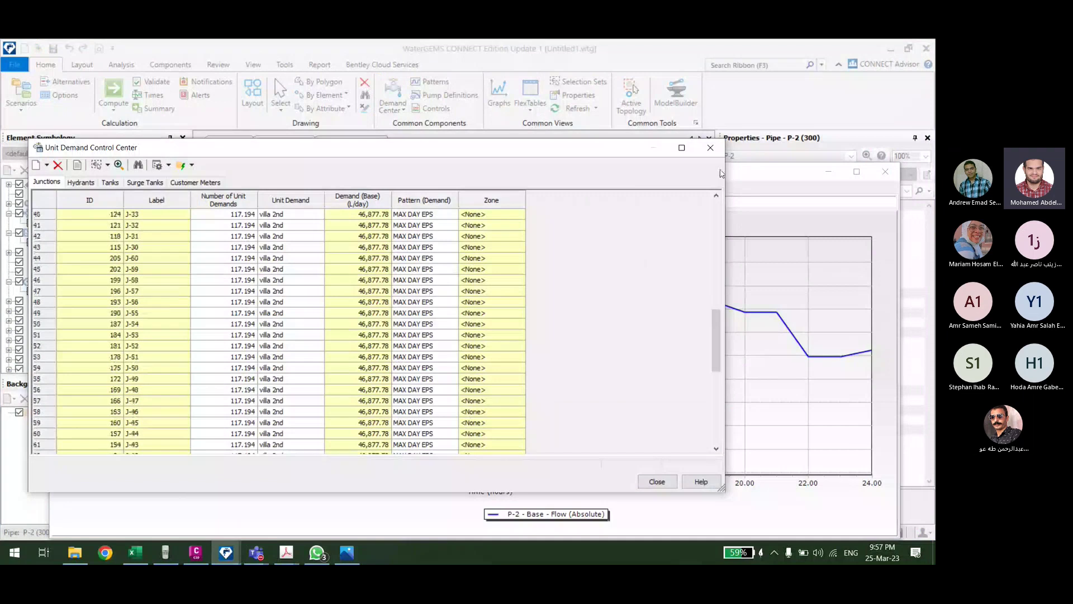
{"action": "left_click", "coordinate": [711, 148]}
Step: Reopen the MAX DAY EPS hydraulic pattern and examine its hourly multiplier curve
{"action": "left_click", "coordinate": [171, 64]}
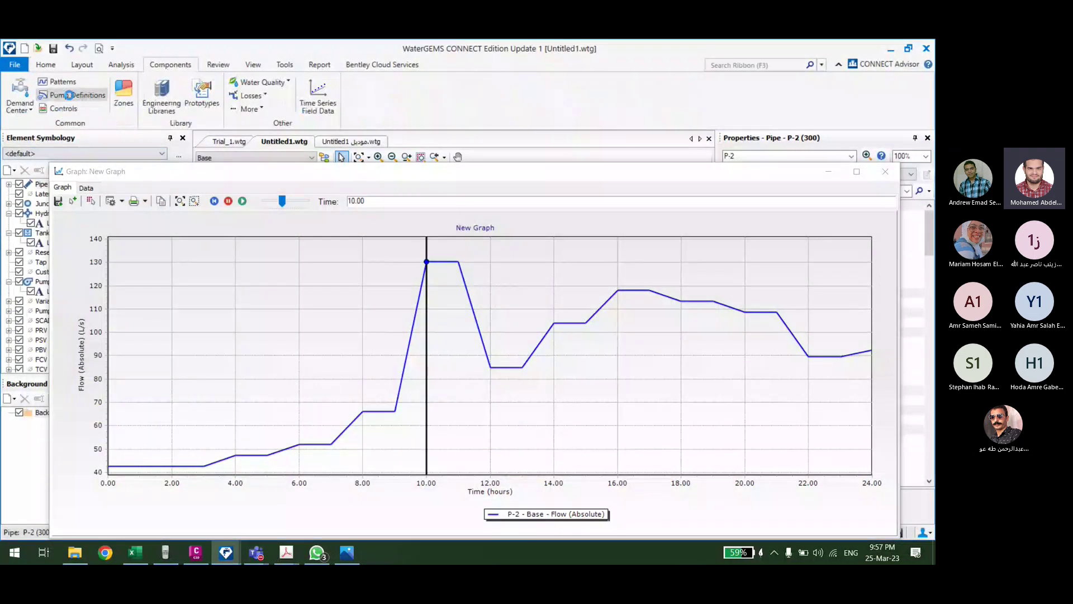
{"action": "left_click", "coordinate": [56, 82]}
{"action": "left_click", "coordinate": [168, 108]}
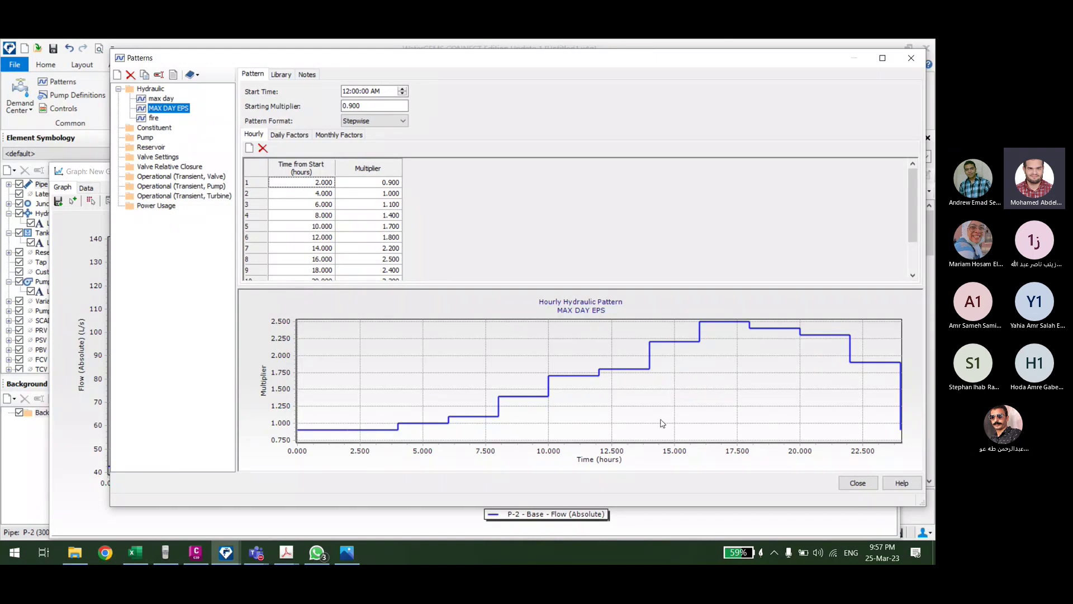
Step: Compare pipe P-2's flow graph with the MAX DAY EPS hourly pattern, and close both the pattern definitions and the graph
{"action": "left_click", "coordinate": [848, 484]}
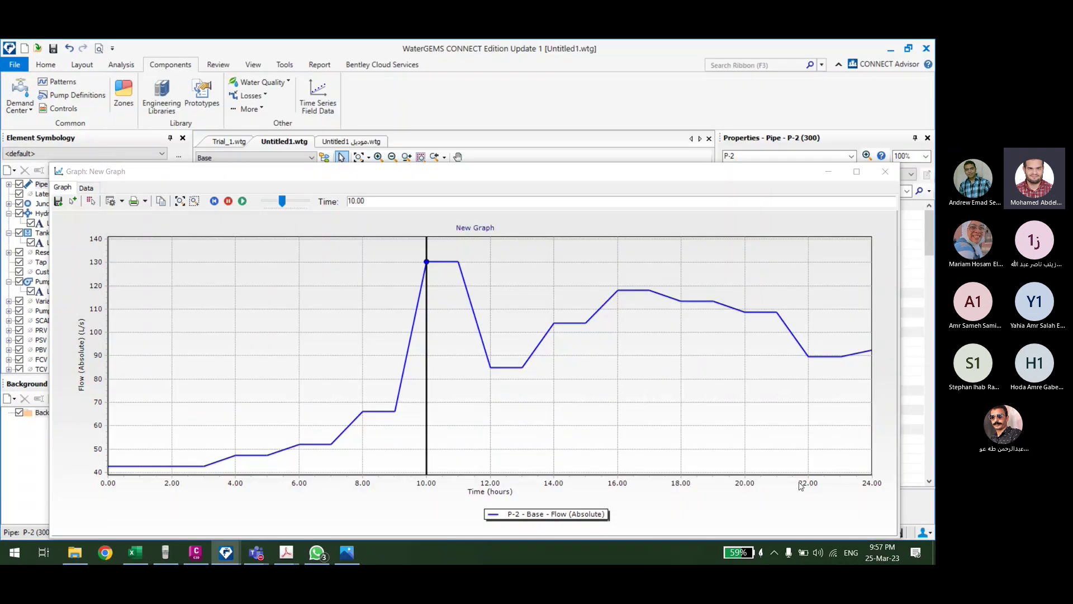
{"action": "left_click", "coordinate": [73, 84]}
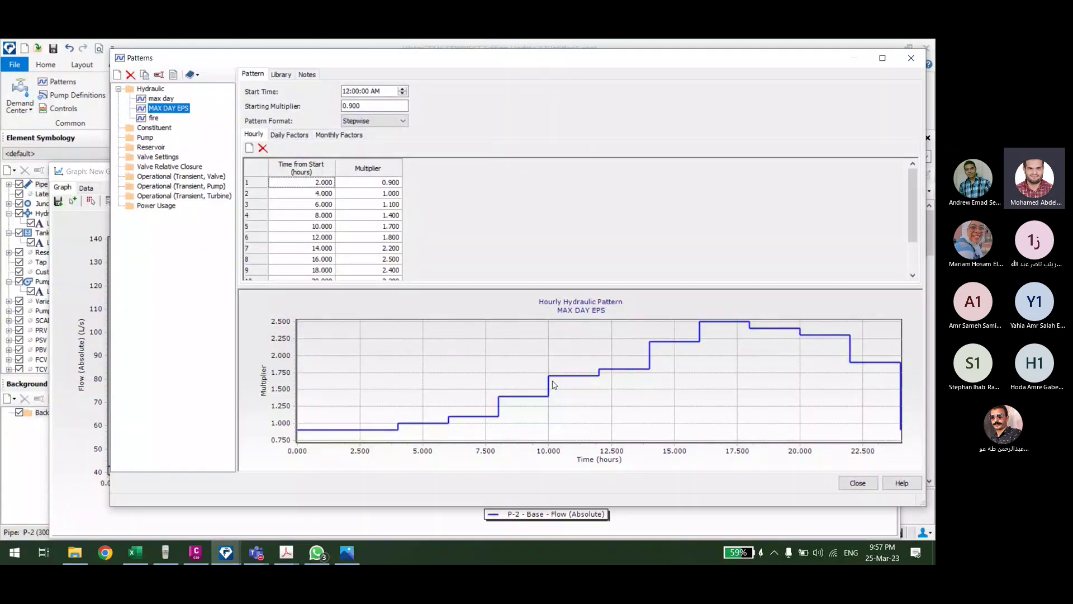
{"action": "left_click", "coordinate": [911, 58]}
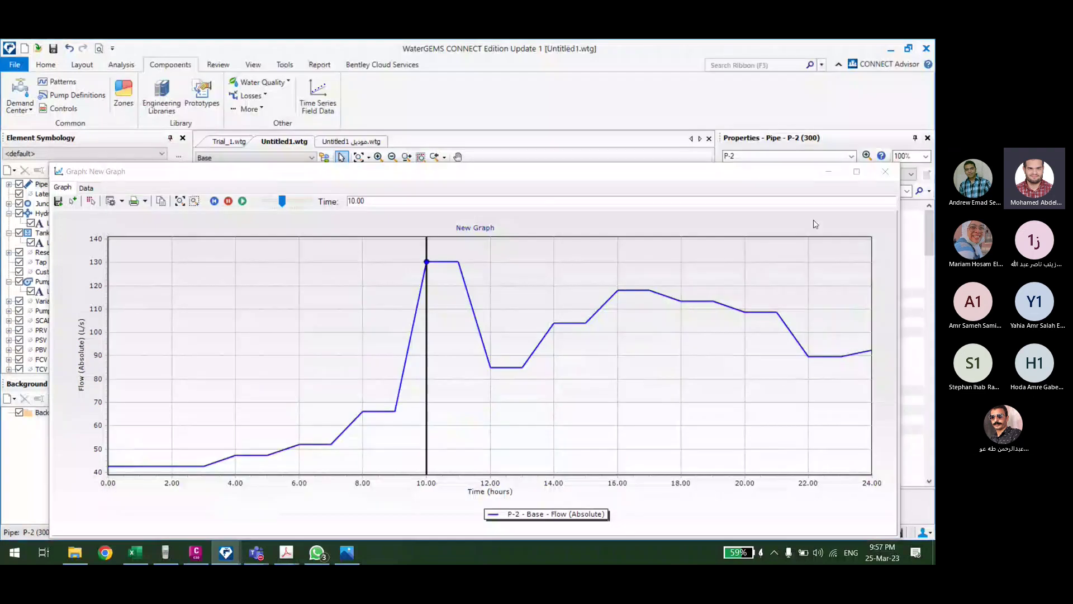
{"action": "left_click", "coordinate": [885, 172]}
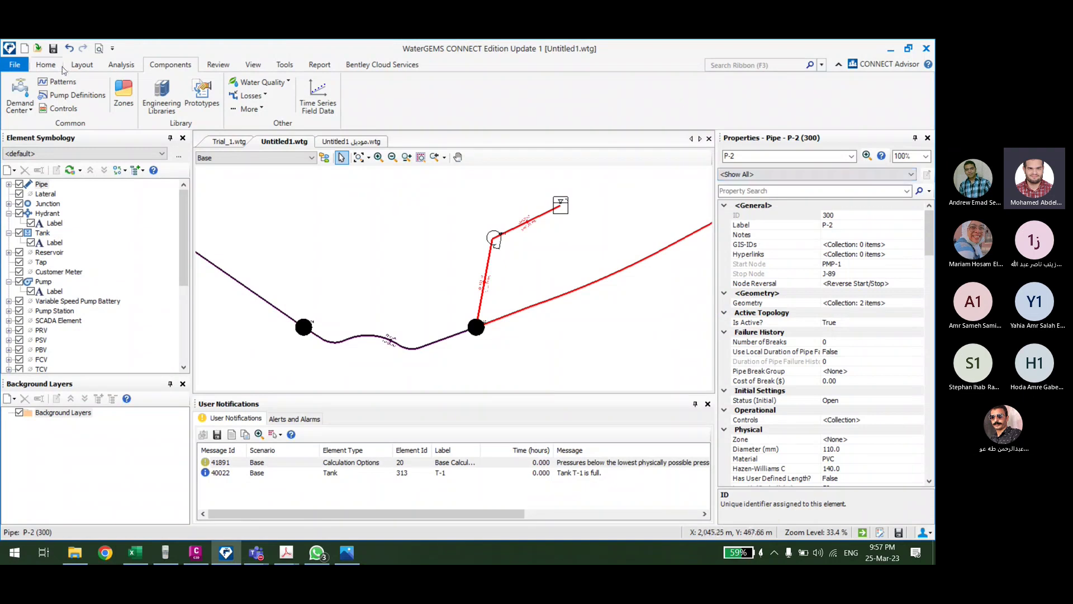
Step: Open the Time Browser, set the current time step to 11.000 hours, and place it clear of the network drawing
{"action": "left_click", "coordinate": [46, 64]}
{"action": "left_click", "coordinate": [147, 95]}
{"action": "left_click", "coordinate": [268, 350]}
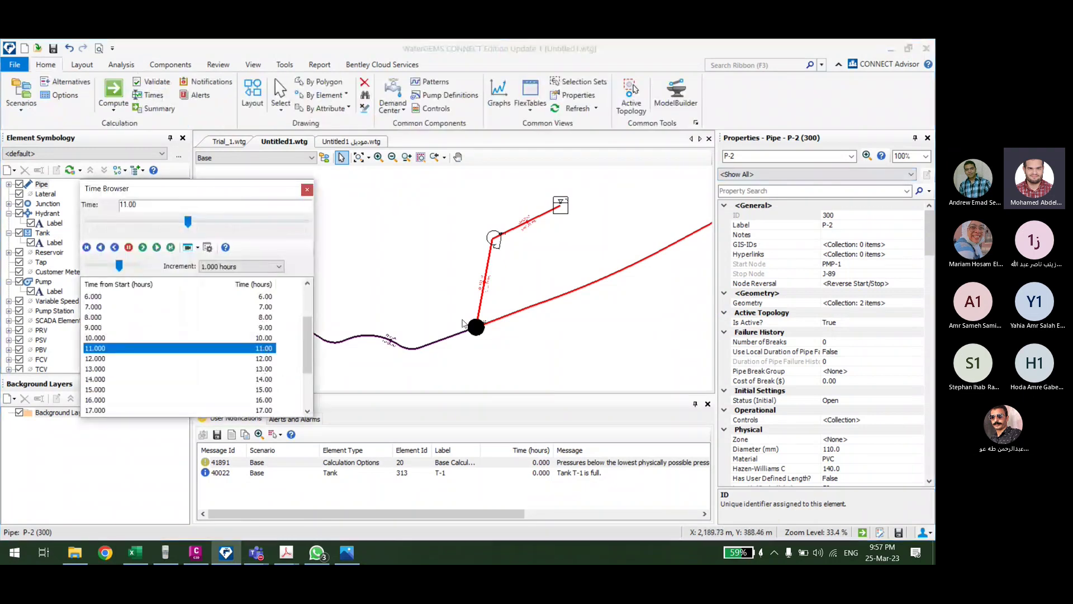
{"action": "scroll", "coordinate": [594, 283], "scroll_direction": "down", "scroll_amount": 5}
{"action": "scroll", "coordinate": [594, 283], "scroll_direction": "down", "scroll_amount": 4}
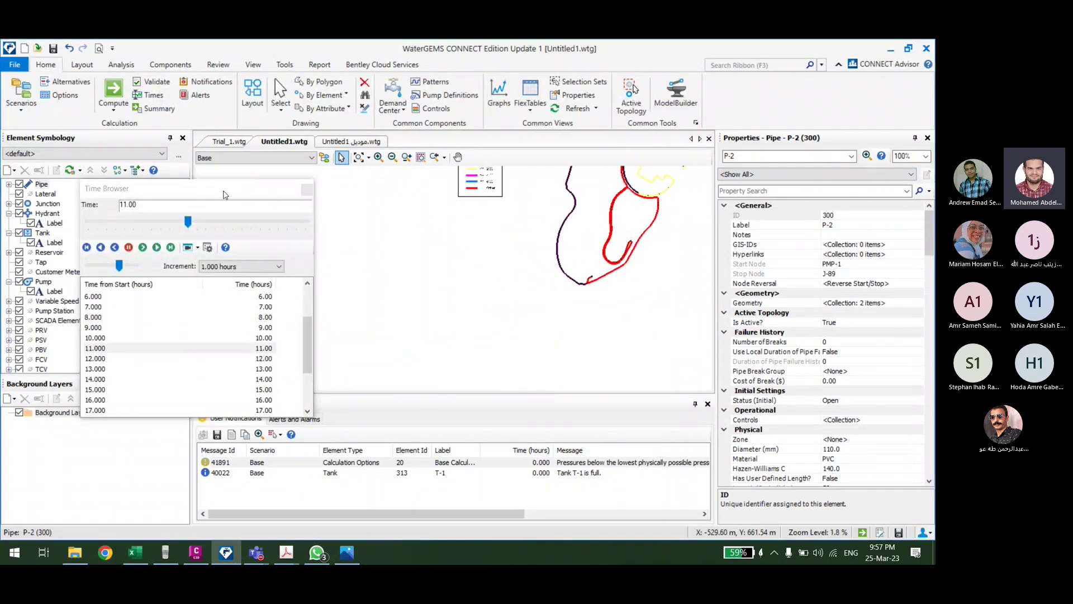
{"action": "left_click_drag", "start_coordinate": [219, 189], "coordinate": [237, 273]}
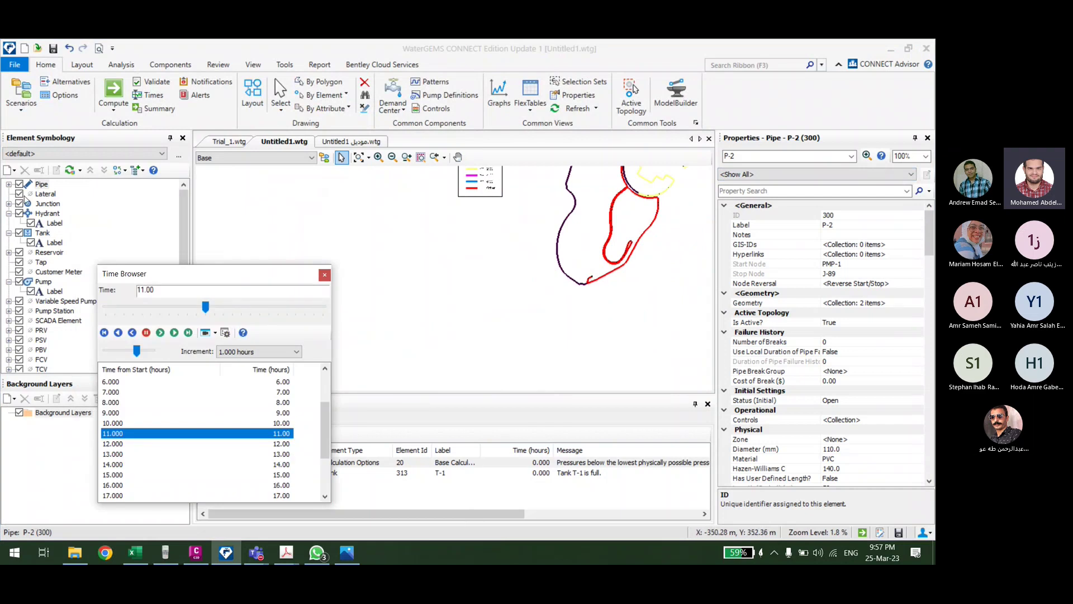
Step: Expand the Pipe symbology and examine the velocity color coding legend against the pipe colors across the network
{"action": "left_click", "coordinate": [9, 183]}
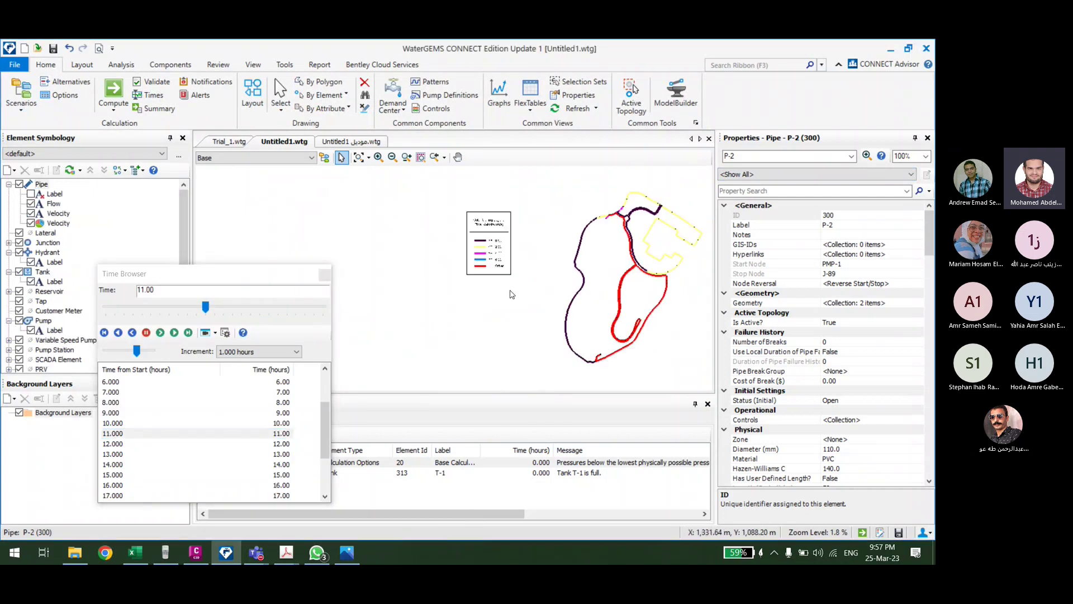
{"action": "scroll", "coordinate": [510, 269], "scroll_direction": "up", "scroll_amount": 3}
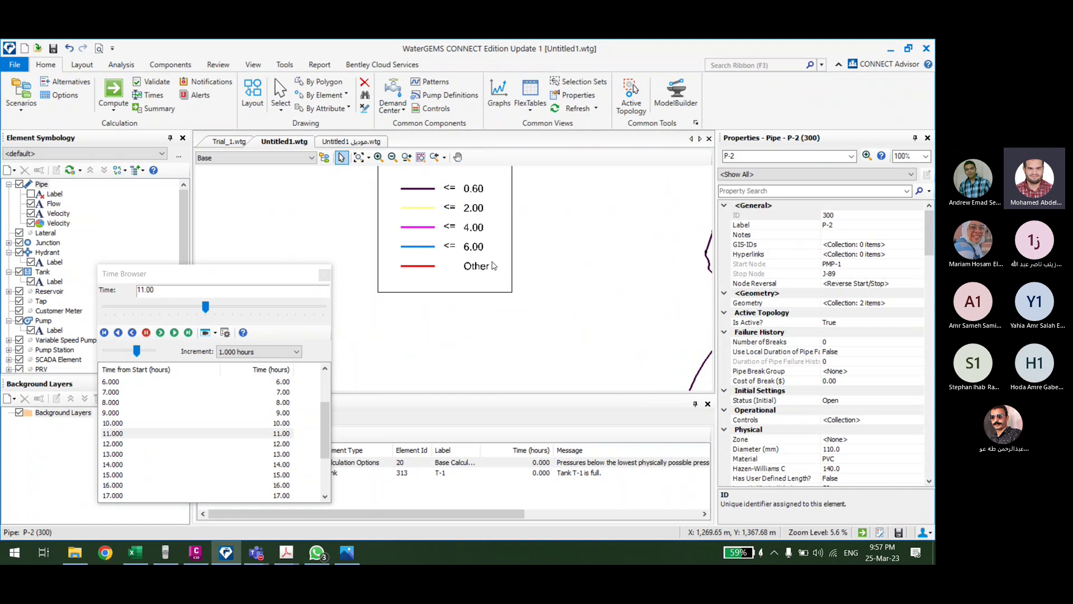
{"action": "scroll", "coordinate": [495, 266], "scroll_direction": "down", "scroll_amount": 2}
{"action": "scroll", "coordinate": [490, 255], "scroll_direction": "up", "scroll_amount": 2}
{"action": "scroll", "coordinate": [479, 252], "scroll_direction": "down", "scroll_amount": 3}
{"action": "mouse_move", "coordinate": [604, 305]}
{"action": "left_mouse_down"}
{"action": "mouse_move", "coordinate": [474, 297]}
{"action": "mouse_move", "coordinate": [524, 304]}
{"action": "left_mouse_up"}
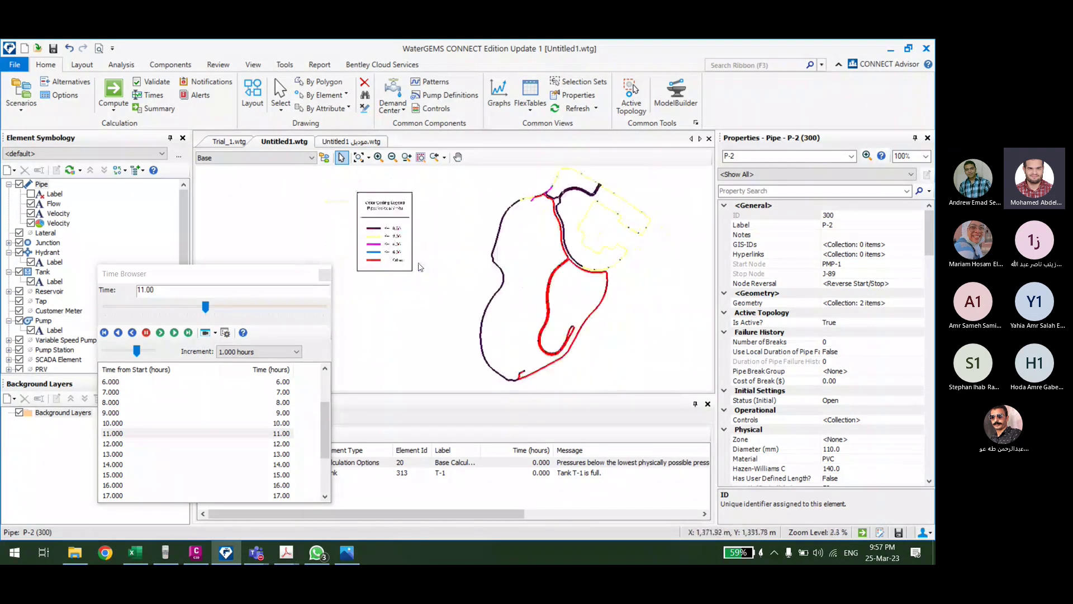
{"action": "scroll", "coordinate": [512, 227], "scroll_direction": "up", "scroll_amount": 1}
{"action": "scroll", "coordinate": [513, 227], "scroll_direction": "up", "scroll_amount": 2}
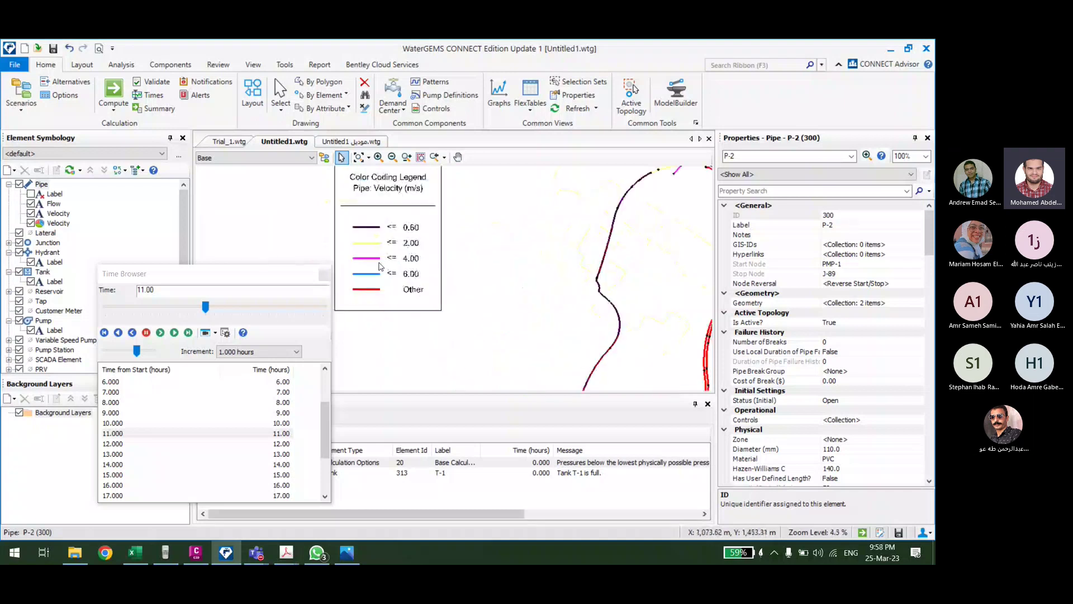
{"action": "scroll", "coordinate": [457, 286], "scroll_direction": "up", "scroll_amount": 15}
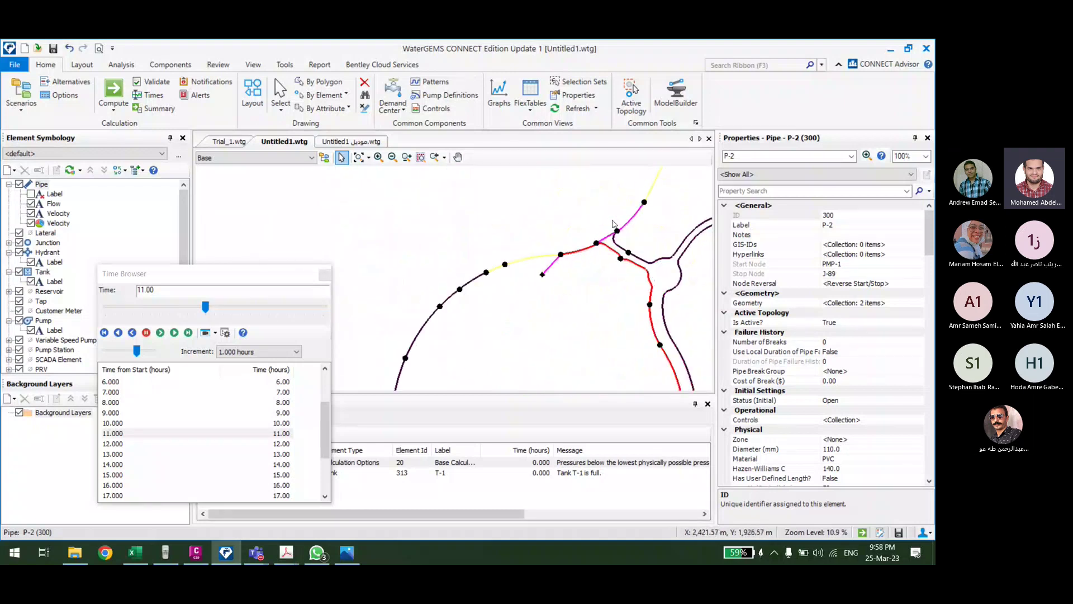
{"action": "scroll", "coordinate": [555, 268], "scroll_direction": "down", "scroll_amount": 10}
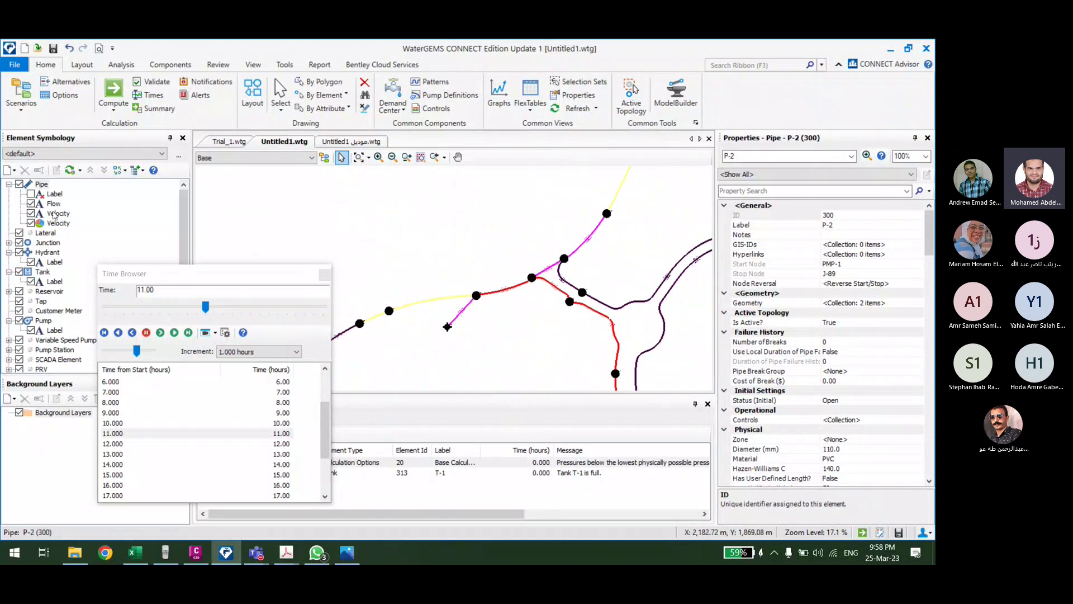
Step: Change the pipe Velocity annotation's field to Velocity (Maximum) and apply it
{"action": "double_click", "coordinate": [58, 212]}
{"action": "left_click", "coordinate": [593, 209]}
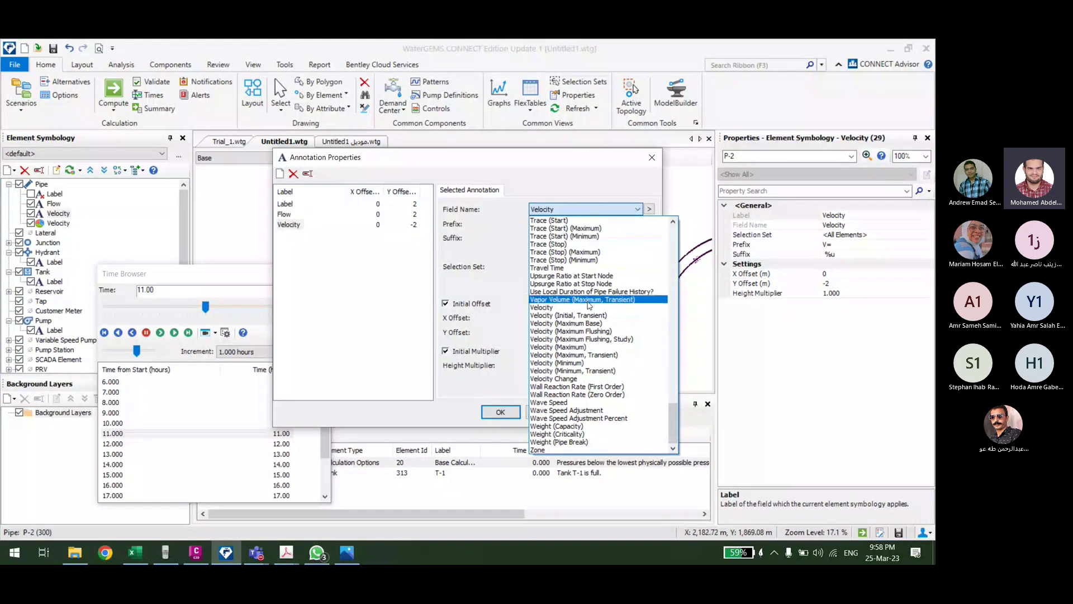
{"action": "left_click", "coordinate": [587, 347]}
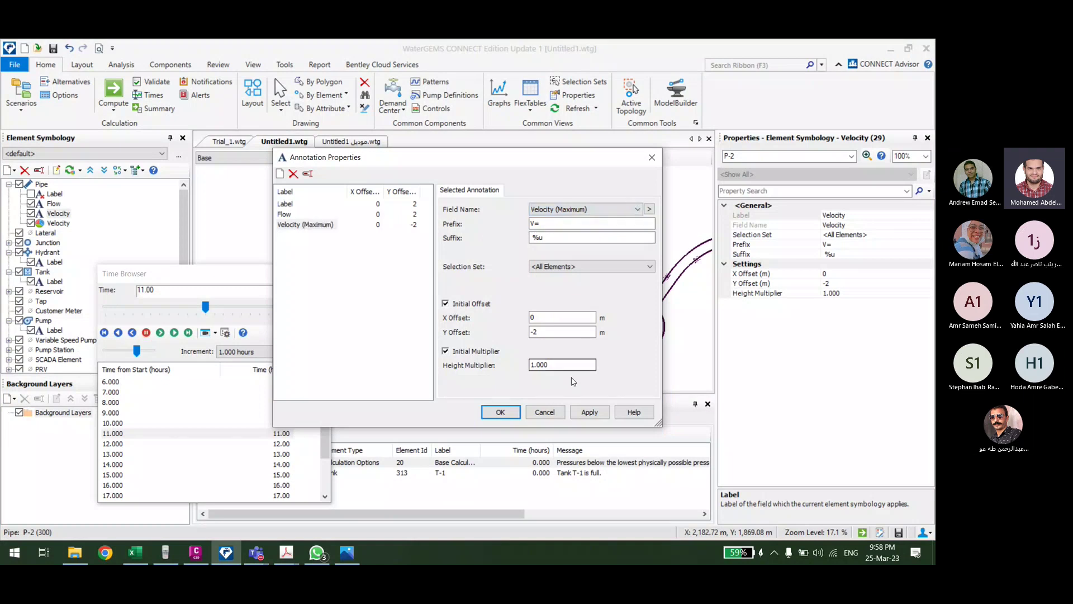
{"action": "left_click", "coordinate": [589, 412]}
{"action": "left_click", "coordinate": [500, 412]}
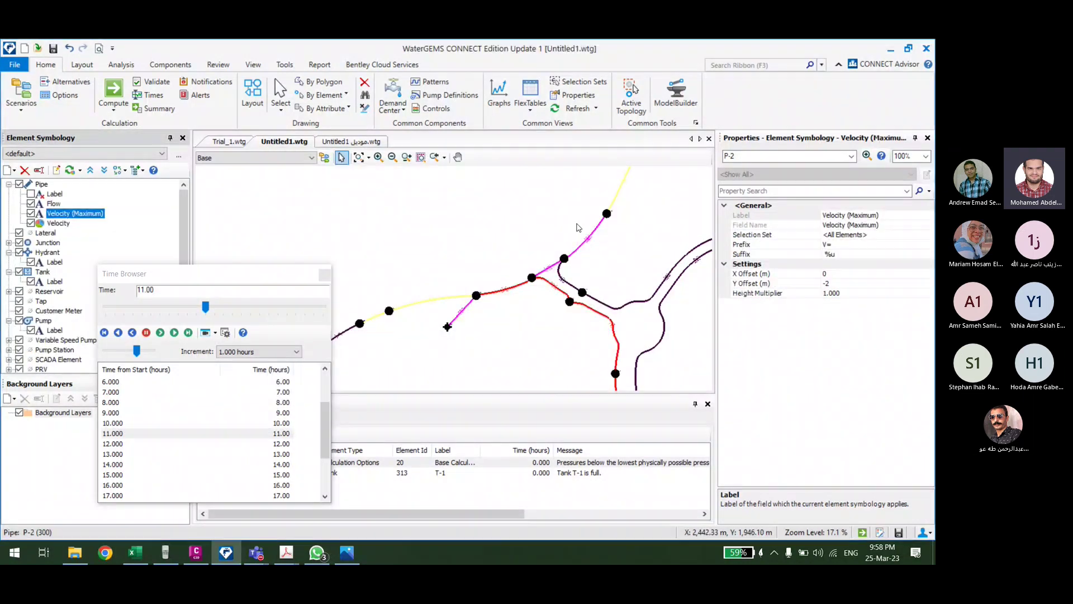
Step: Select the magenta-coded pipe ending at J-1 and inspect its annotations and properties
{"action": "scroll", "coordinate": [578, 228], "scroll_direction": "up", "scroll_amount": 5}
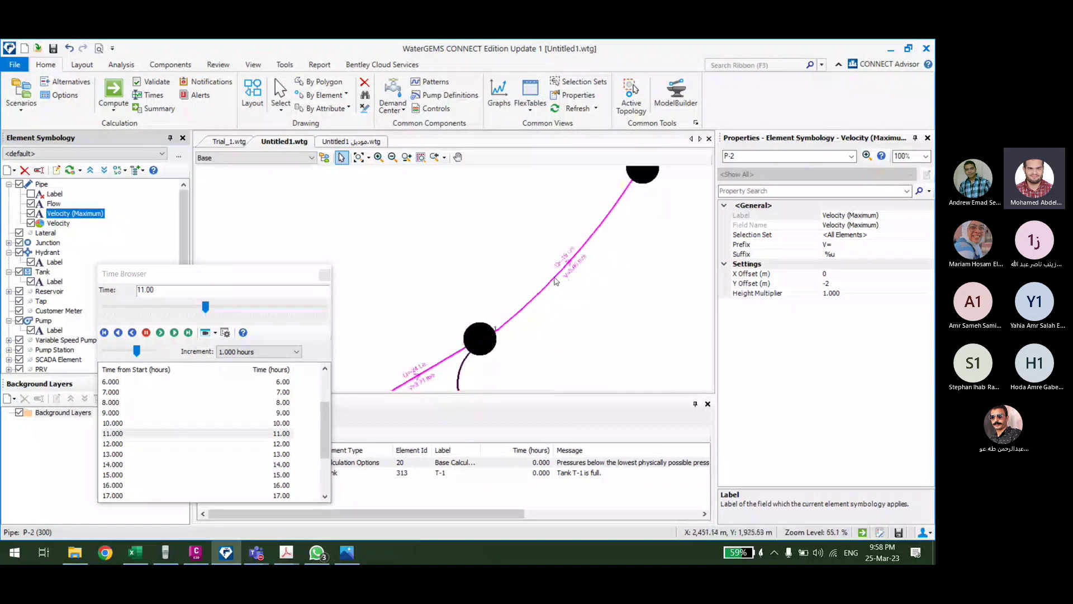
{"action": "left_click_drag", "start_coordinate": [555, 279], "coordinate": [489, 230]}
{"action": "left_click", "coordinate": [481, 239]}
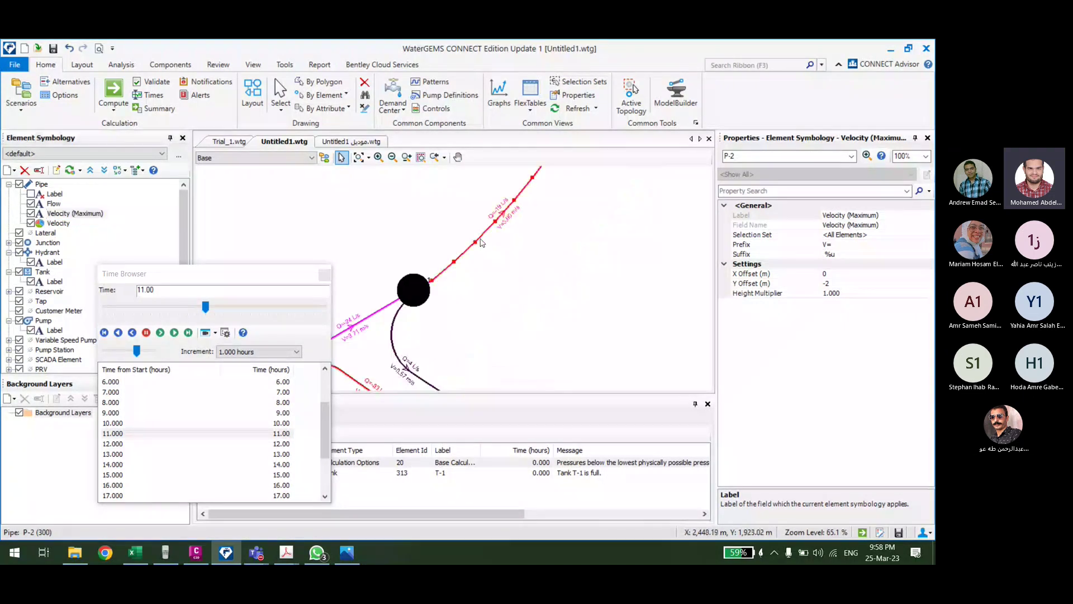
{"action": "left_click", "coordinate": [481, 242]}
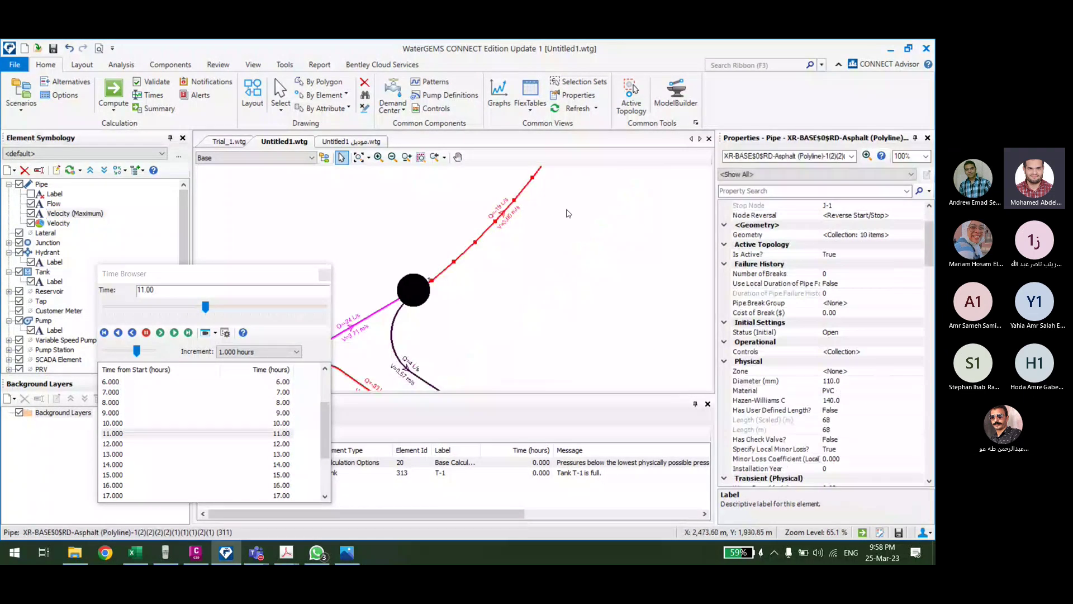
Step: Review the diameters of all pipes in the Pipe FlexTable and close the table
{"action": "left_click", "coordinate": [530, 106]}
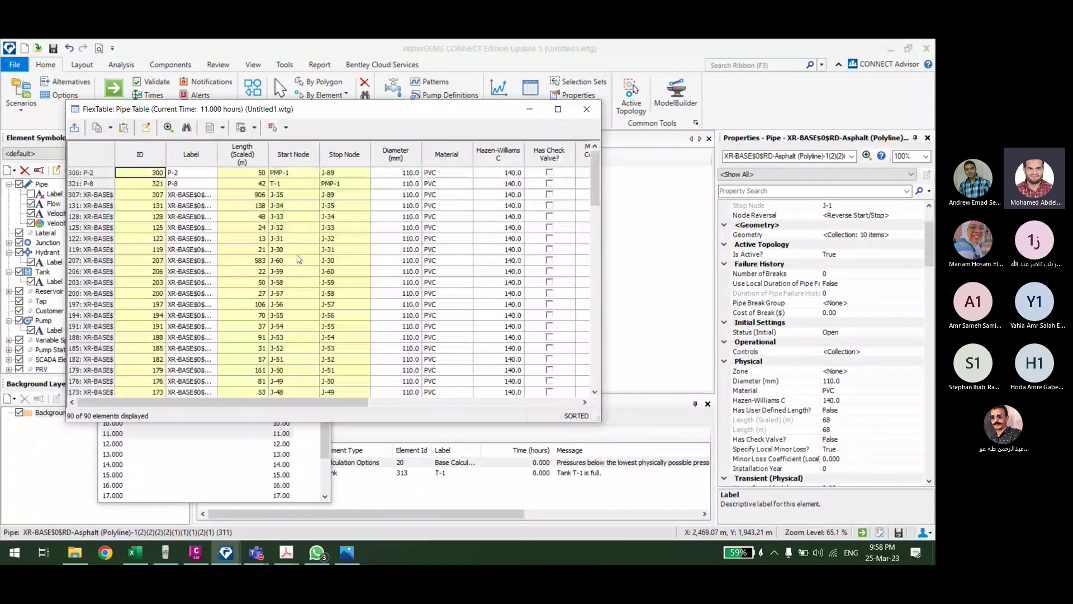
{"action": "scroll", "coordinate": [402, 311], "scroll_direction": "up", "scroll_amount": 20}
{"action": "scroll", "coordinate": [415, 213], "scroll_direction": "down", "scroll_amount": 17}
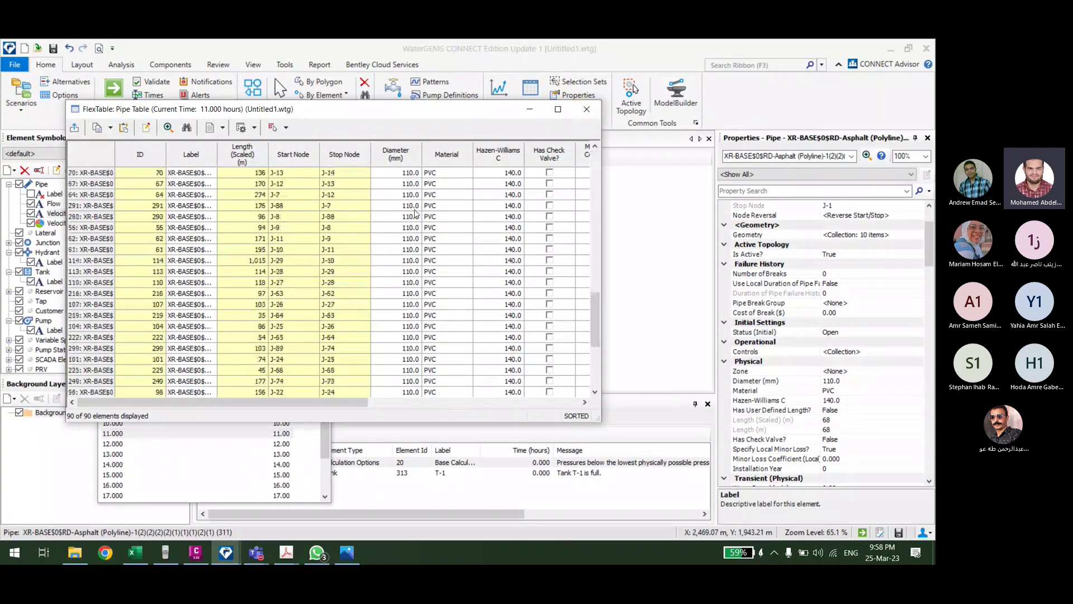
{"action": "scroll", "coordinate": [412, 220], "scroll_direction": "down", "scroll_amount": 6}
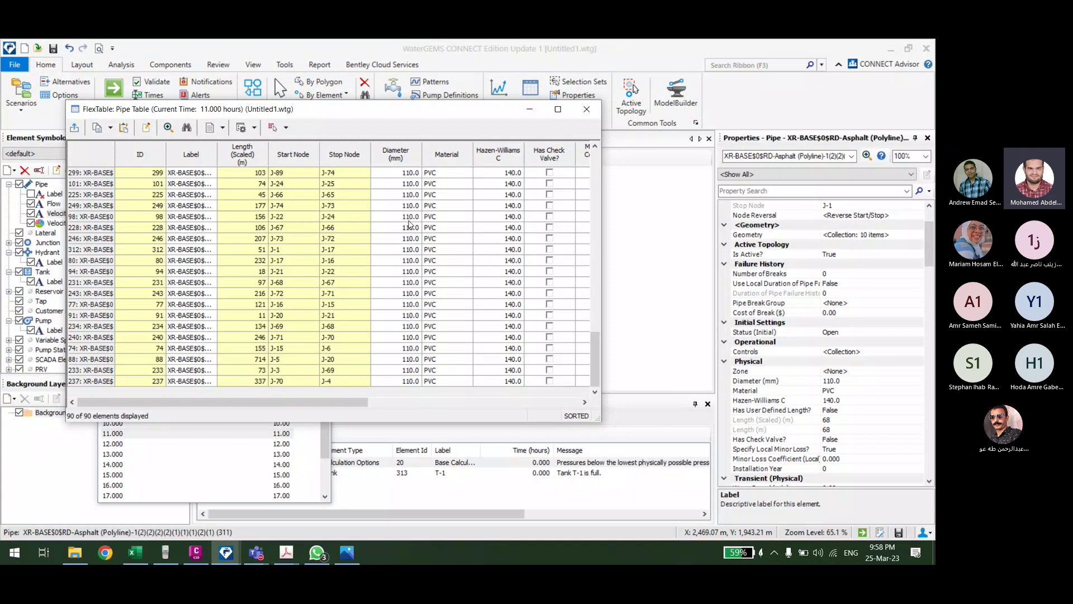
{"action": "left_click", "coordinate": [587, 110]}
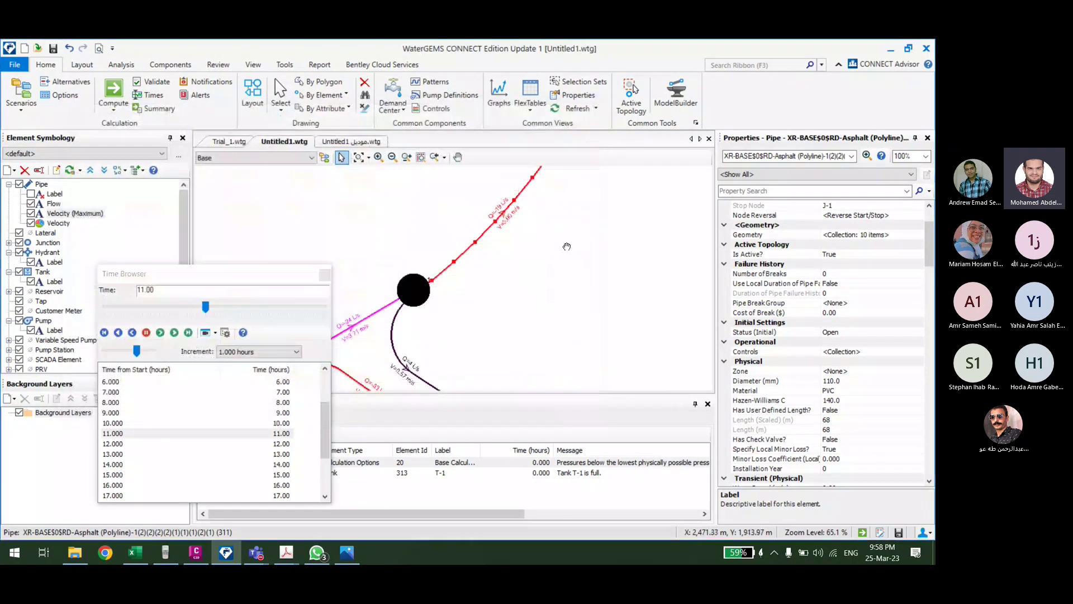
Step: Clear the pipe selection and examine the pipe velocity colors and annotations from the northern junctions down to the tank and pump
{"action": "left_click", "coordinate": [585, 278]}
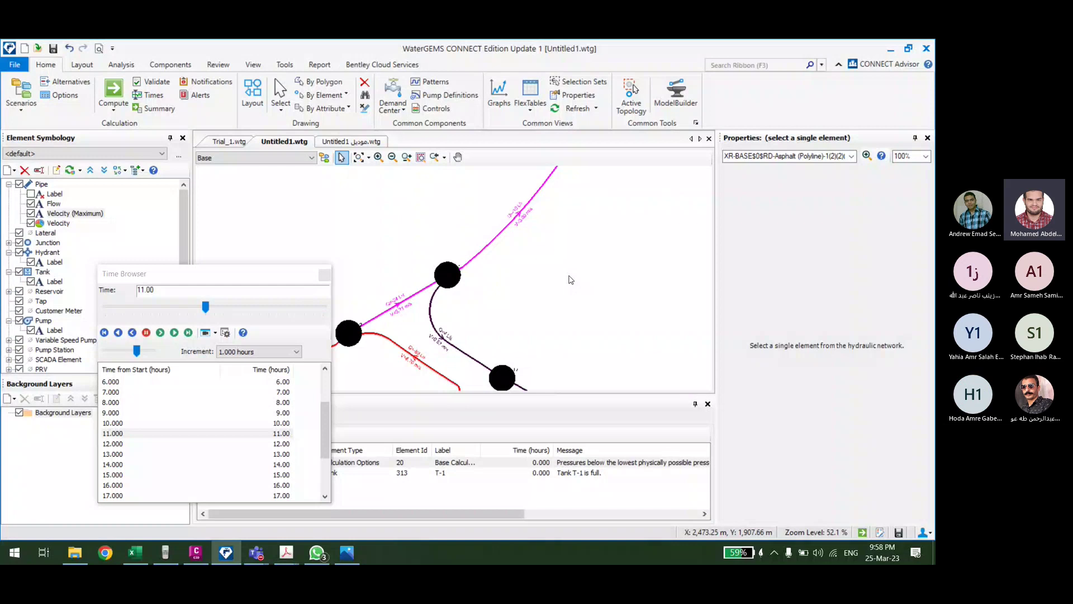
{"action": "scroll", "coordinate": [541, 211], "scroll_direction": "down", "scroll_amount": 5}
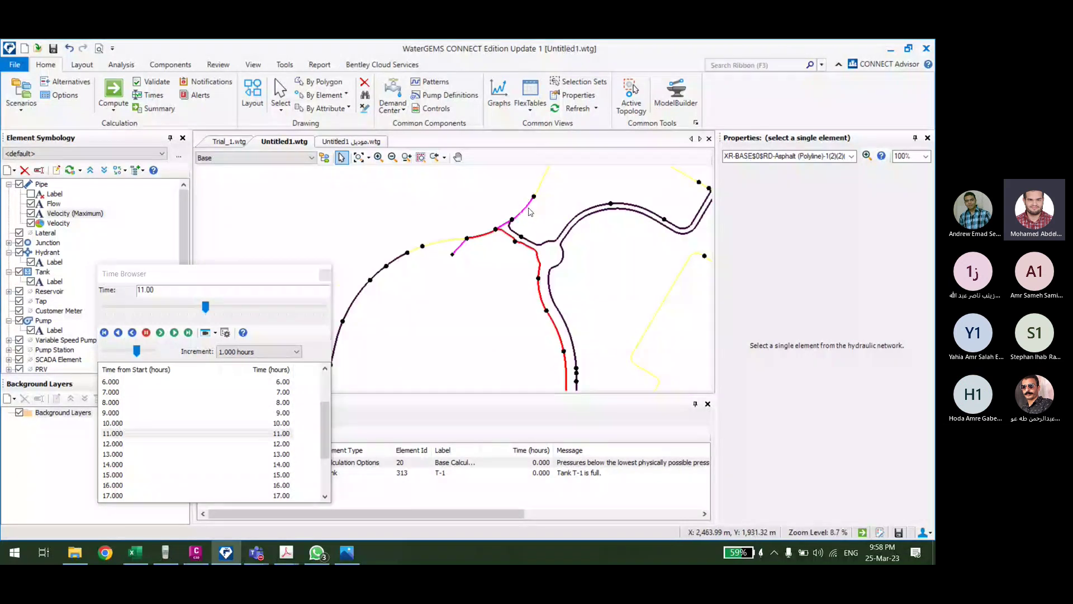
{"action": "scroll", "coordinate": [552, 217], "scroll_direction": "down", "scroll_amount": 6}
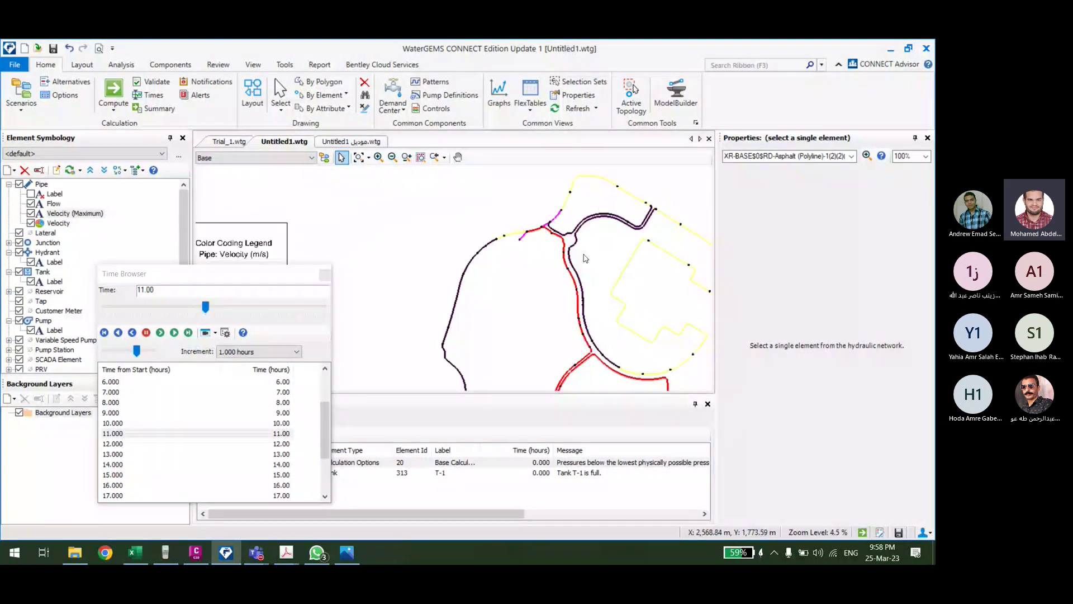
{"action": "scroll", "coordinate": [473, 290], "scroll_direction": "up", "scroll_amount": 3}
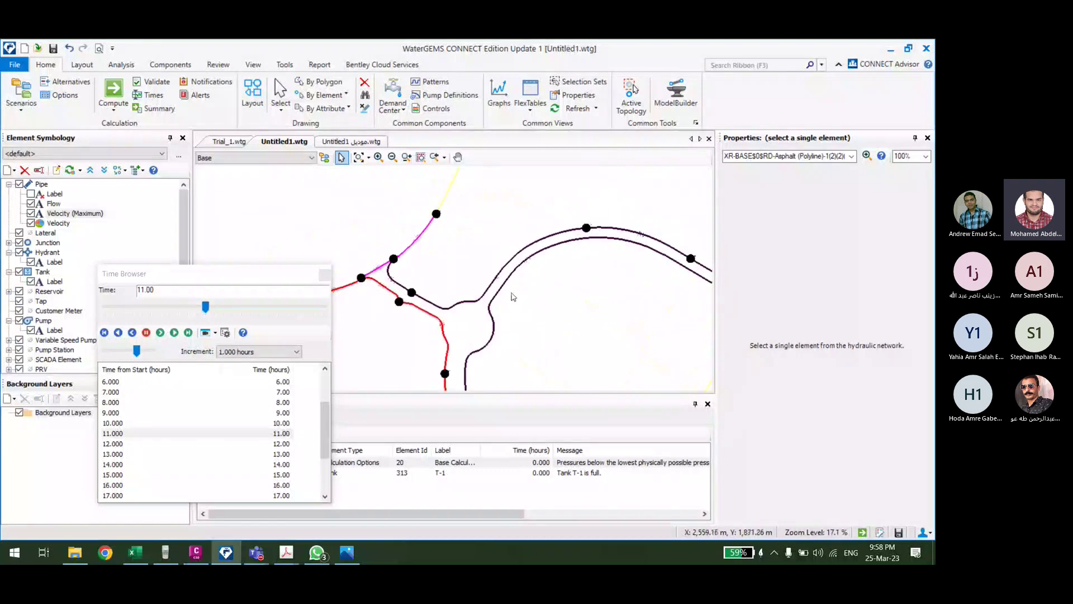
{"action": "scroll", "coordinate": [518, 278], "scroll_direction": "up", "scroll_amount": 2}
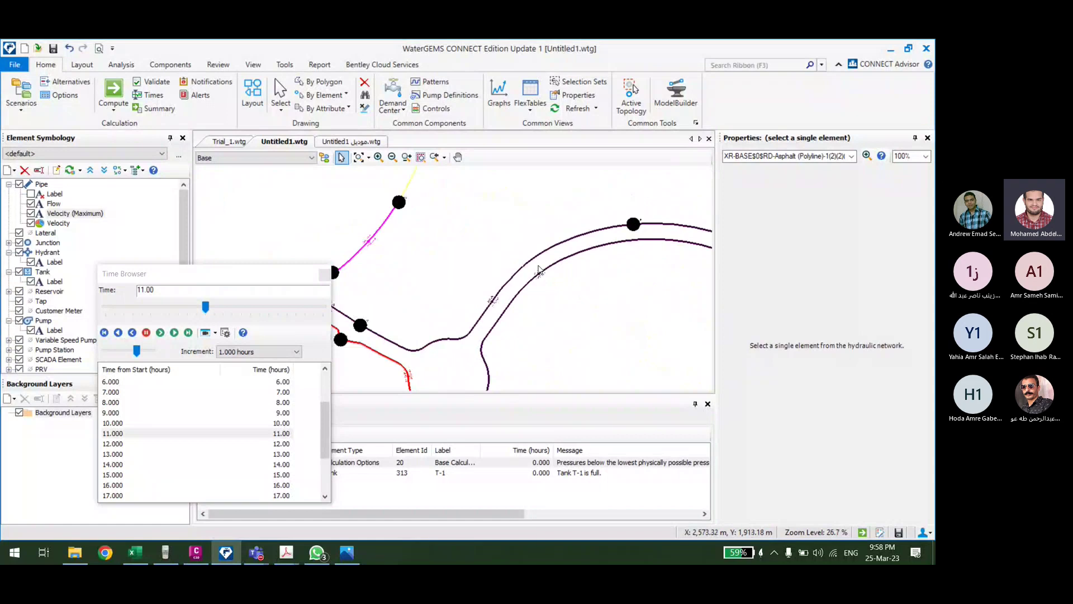
{"action": "scroll", "coordinate": [539, 270], "scroll_direction": "down", "scroll_amount": 6}
{"action": "left_click_drag", "start_coordinate": [562, 270], "coordinate": [528, 185]}
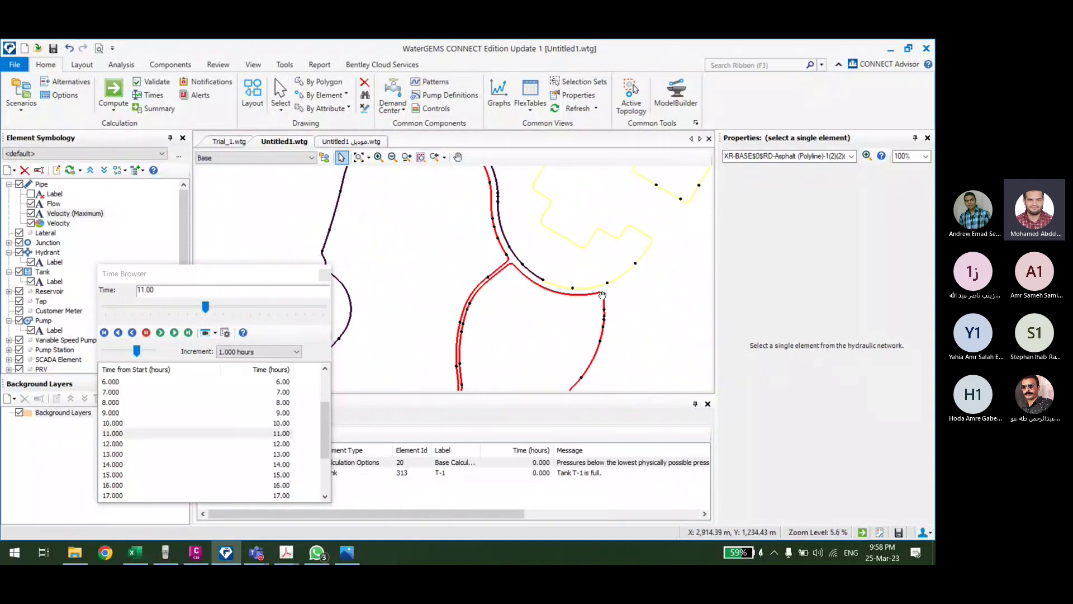
{"action": "left_click_drag", "start_coordinate": [529, 336], "coordinate": [548, 357]}
{"action": "scroll", "coordinate": [522, 276], "scroll_direction": "up", "scroll_amount": 6}
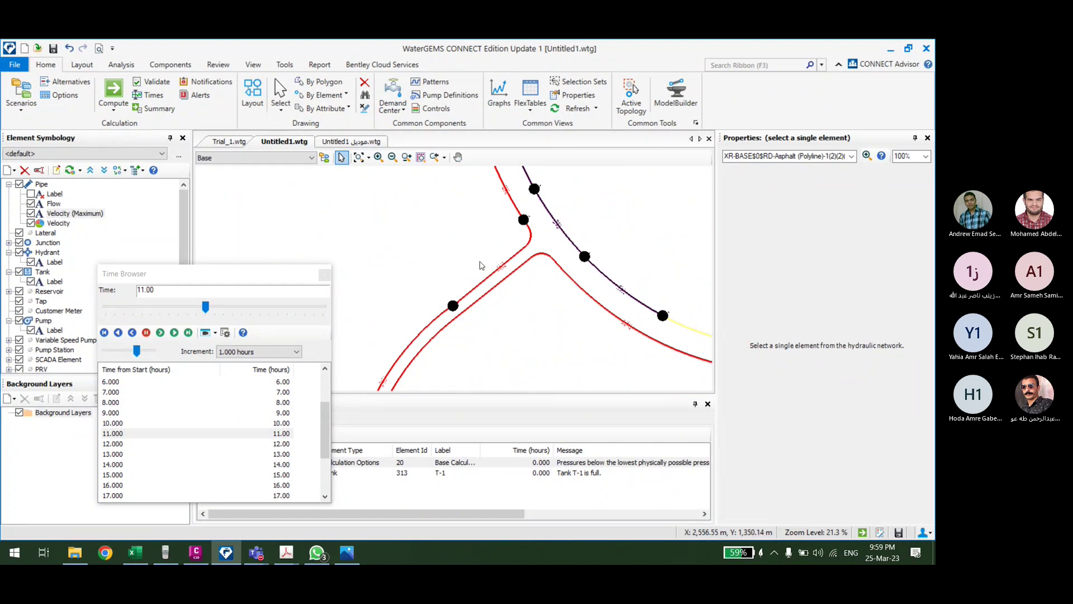
{"action": "scroll", "coordinate": [427, 241], "scroll_direction": "down", "scroll_amount": 3}
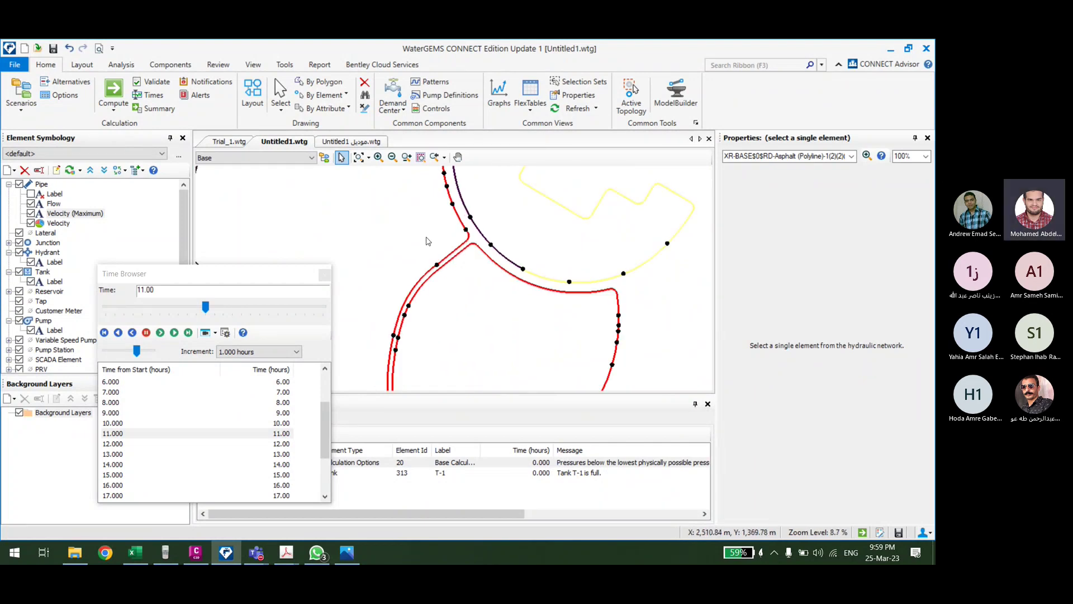
{"action": "scroll", "coordinate": [427, 241], "scroll_direction": "down", "scroll_amount": 5}
{"action": "scroll", "coordinate": [432, 342], "scroll_direction": "up", "scroll_amount": 6}
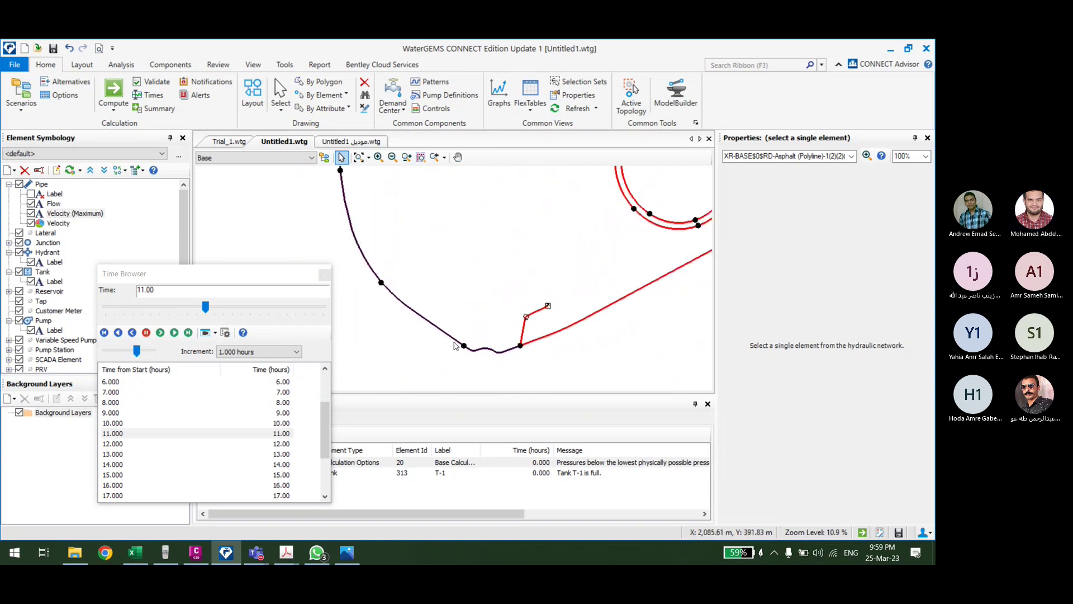
{"action": "scroll", "coordinate": [454, 345], "scroll_direction": "up", "scroll_amount": 2}
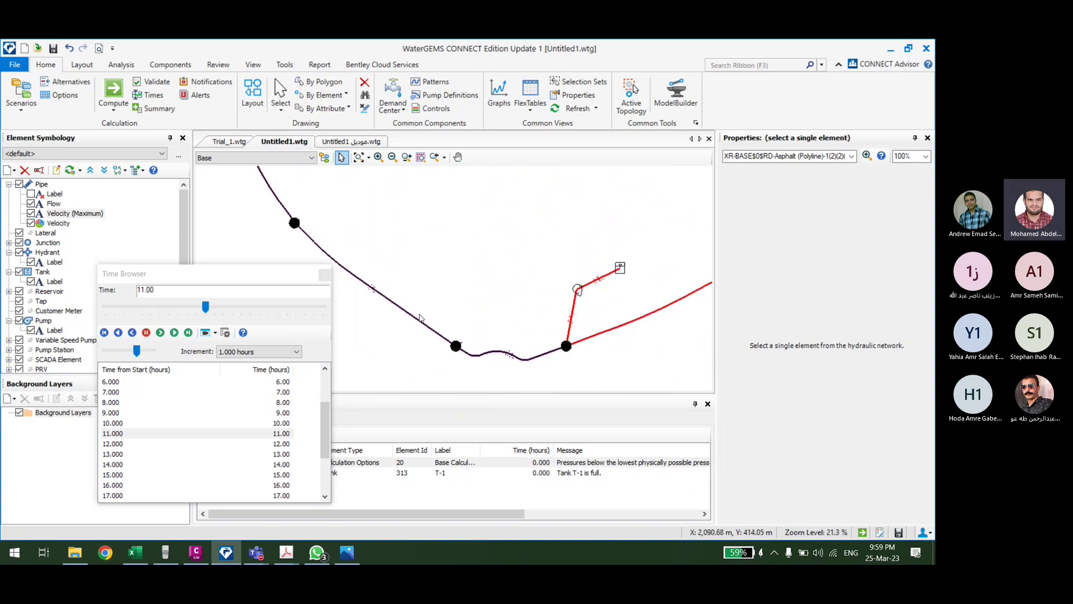
{"action": "scroll", "coordinate": [420, 318], "scroll_direction": "down", "scroll_amount": 4}
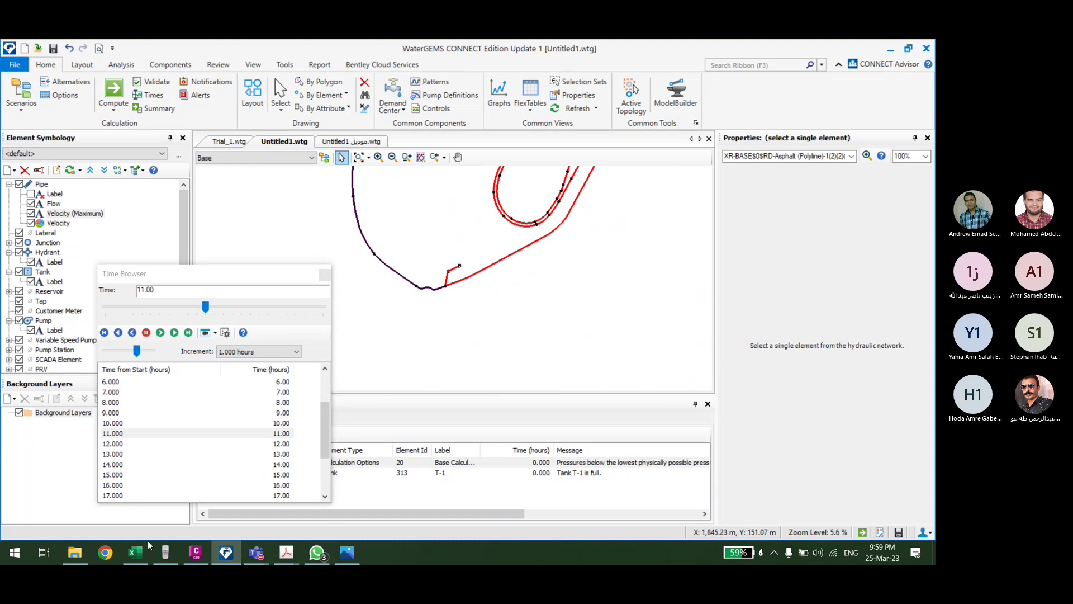
{"action": "mouse_move", "coordinate": [147, 541]}
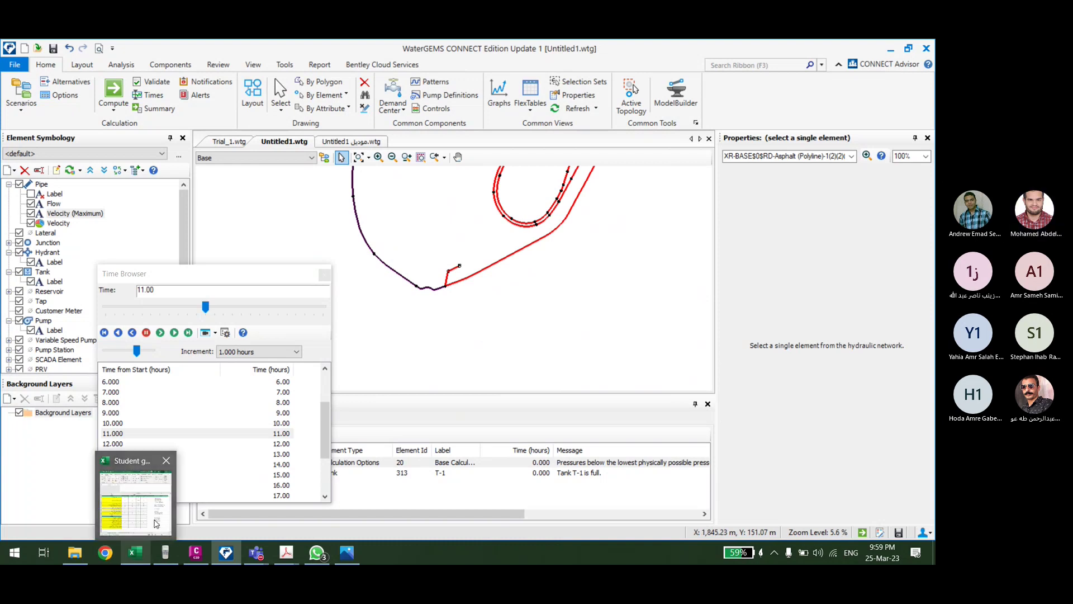
Step: Examine the pipe velocity colors across the northern loops and around the central pipe bend east of the main branch
{"action": "mouse_move", "coordinate": [156, 523]}
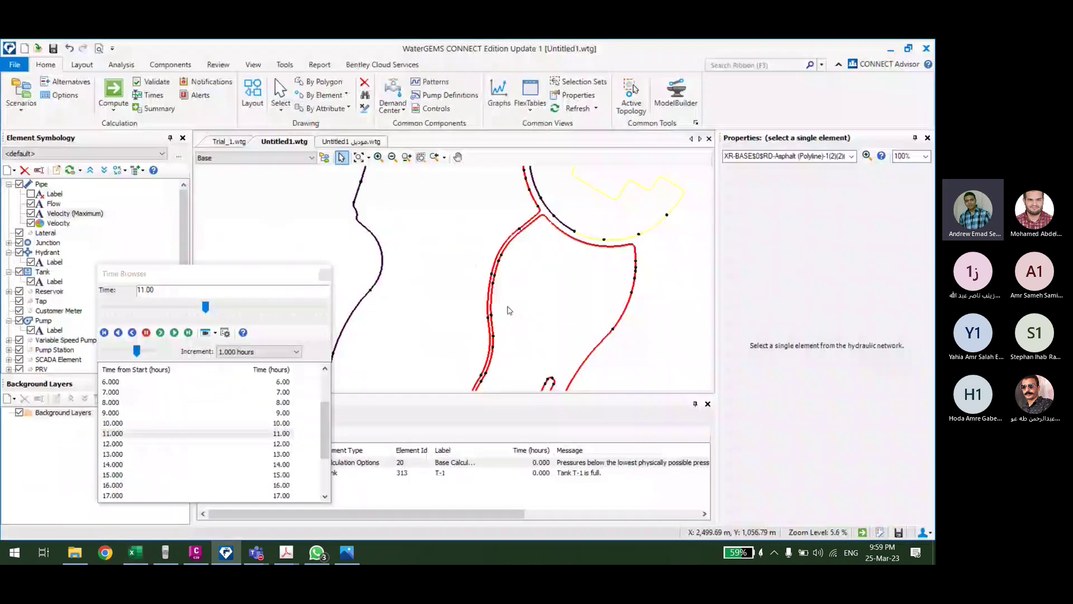
{"action": "scroll", "coordinate": [509, 311], "scroll_direction": "down", "scroll_amount": 3}
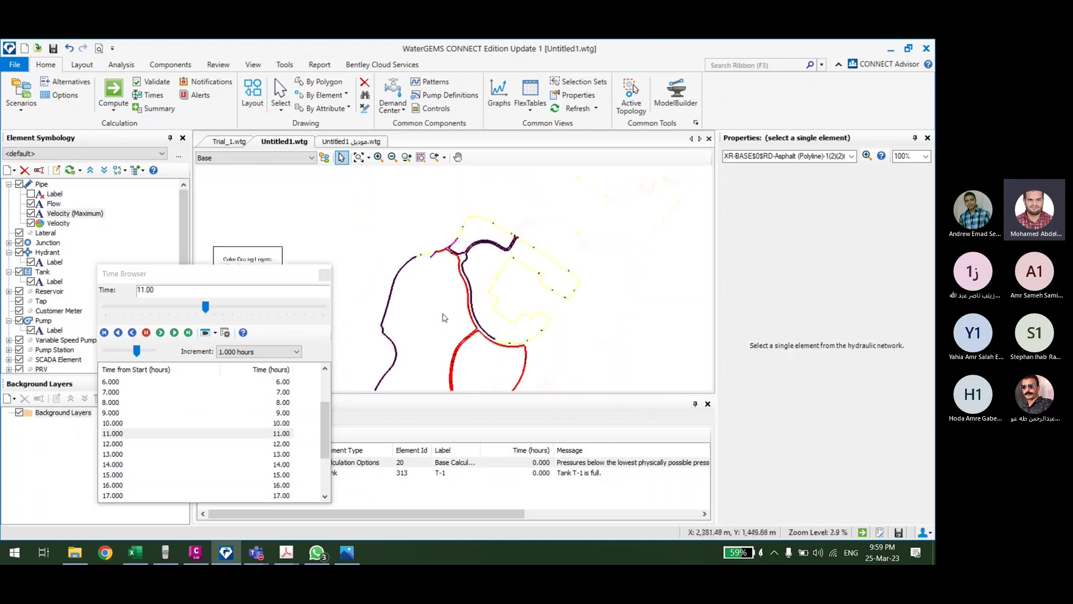
{"action": "scroll", "coordinate": [480, 299], "scroll_direction": "up", "scroll_amount": 3}
{"action": "scroll", "coordinate": [525, 268], "scroll_direction": "up", "scroll_amount": 7}
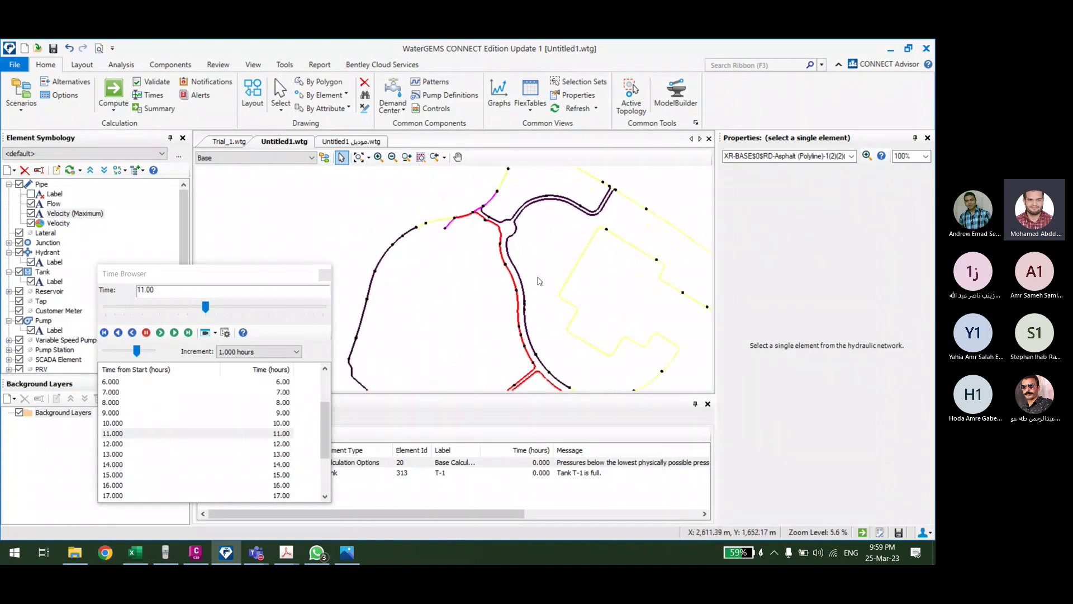
{"action": "scroll", "coordinate": [624, 268], "scroll_direction": "down", "scroll_amount": 8}
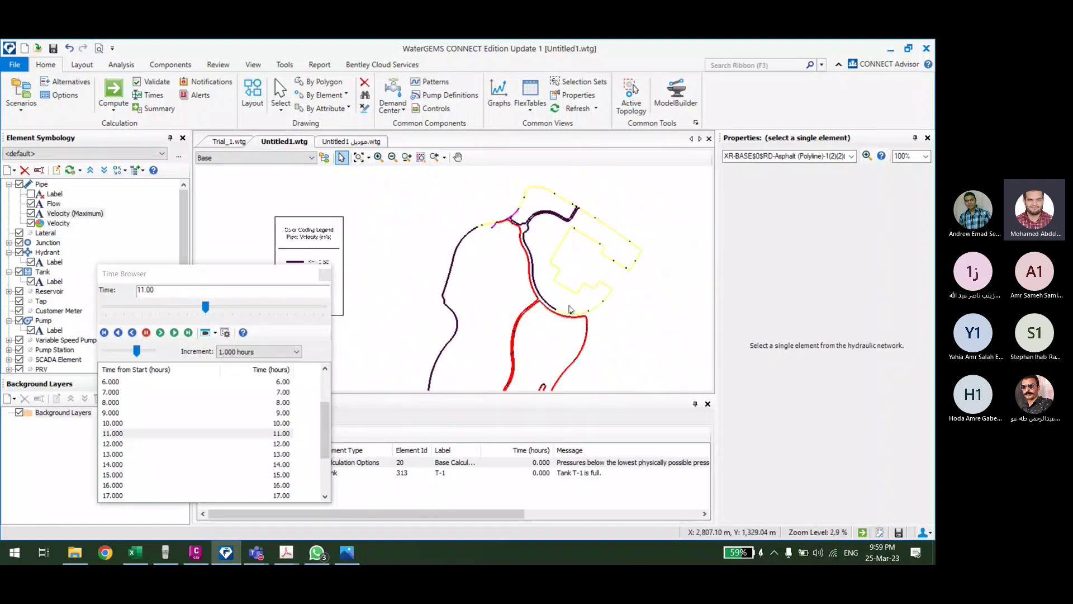
{"action": "scroll", "coordinate": [554, 280], "scroll_direction": "up", "scroll_amount": 2}
{"action": "scroll", "coordinate": [549, 204], "scroll_direction": "up", "scroll_amount": 3}
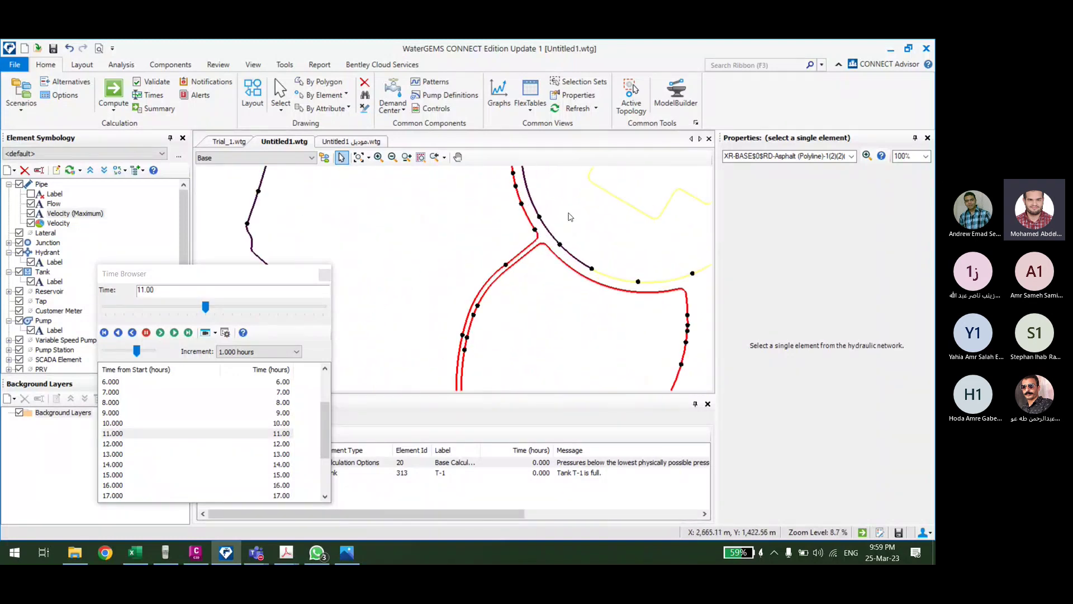
{"action": "scroll", "coordinate": [549, 255], "scroll_direction": "down", "scroll_amount": 3}
{"action": "mouse_move", "coordinate": [587, 185]}
{"action": "left_mouse_down"}
{"action": "mouse_move", "coordinate": [580, 283]}
{"action": "mouse_move", "coordinate": [555, 231]}
{"action": "left_mouse_up"}
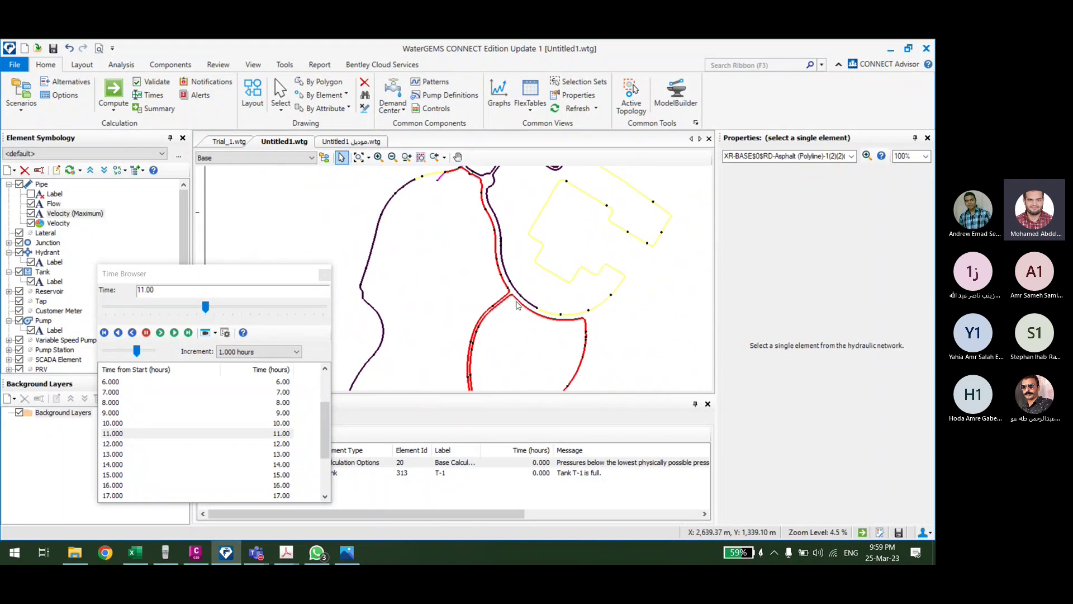
{"action": "scroll", "coordinate": [500, 310], "scroll_direction": "up", "scroll_amount": 8}
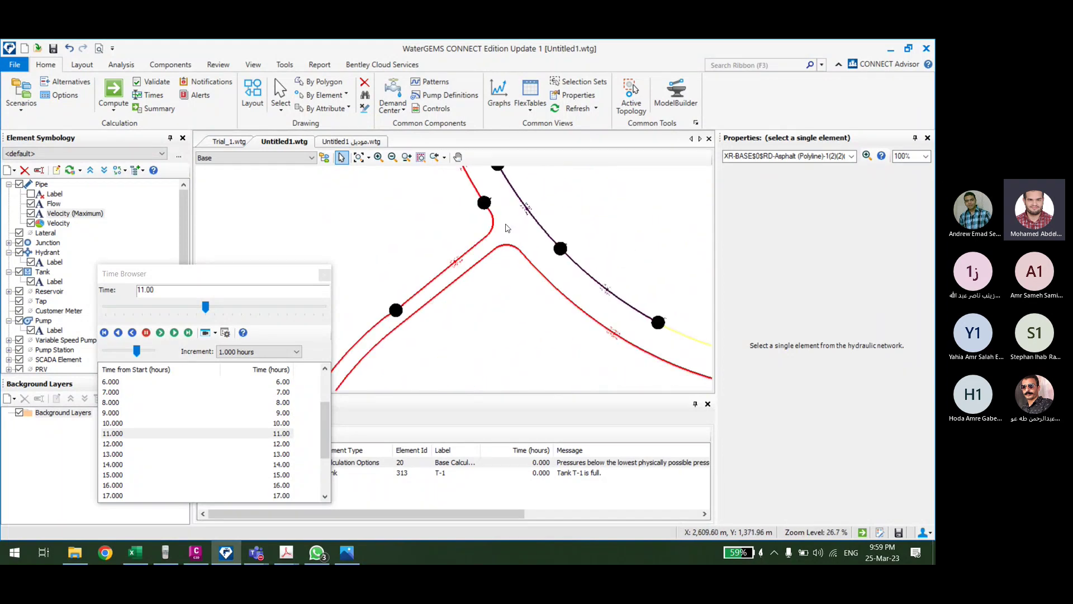
{"action": "scroll", "coordinate": [487, 221], "scroll_direction": "up", "scroll_amount": 5}
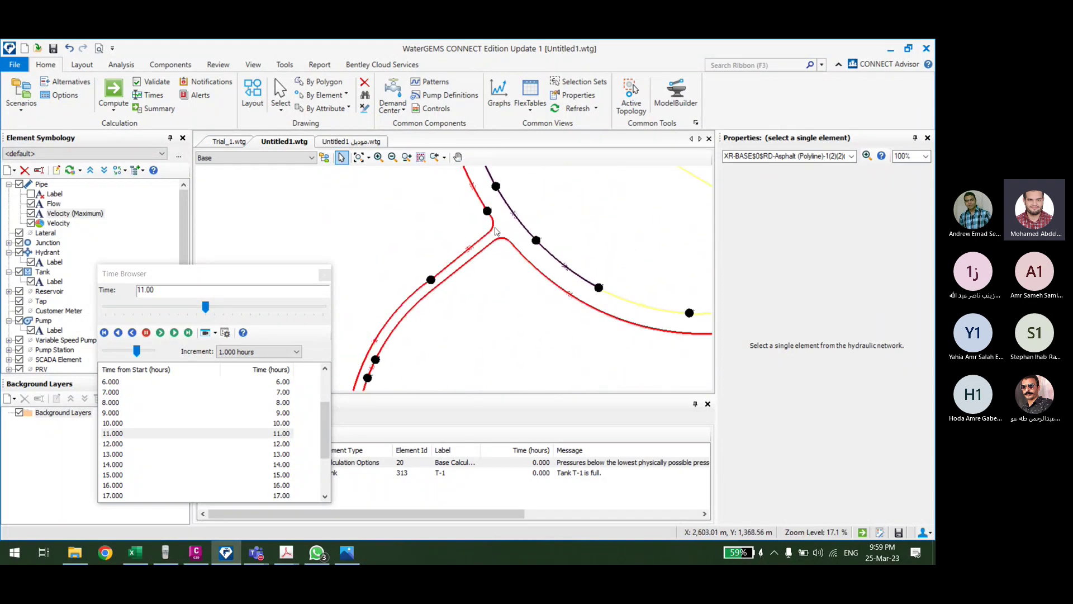
{"action": "scroll", "coordinate": [484, 214], "scroll_direction": "down", "scroll_amount": 7}
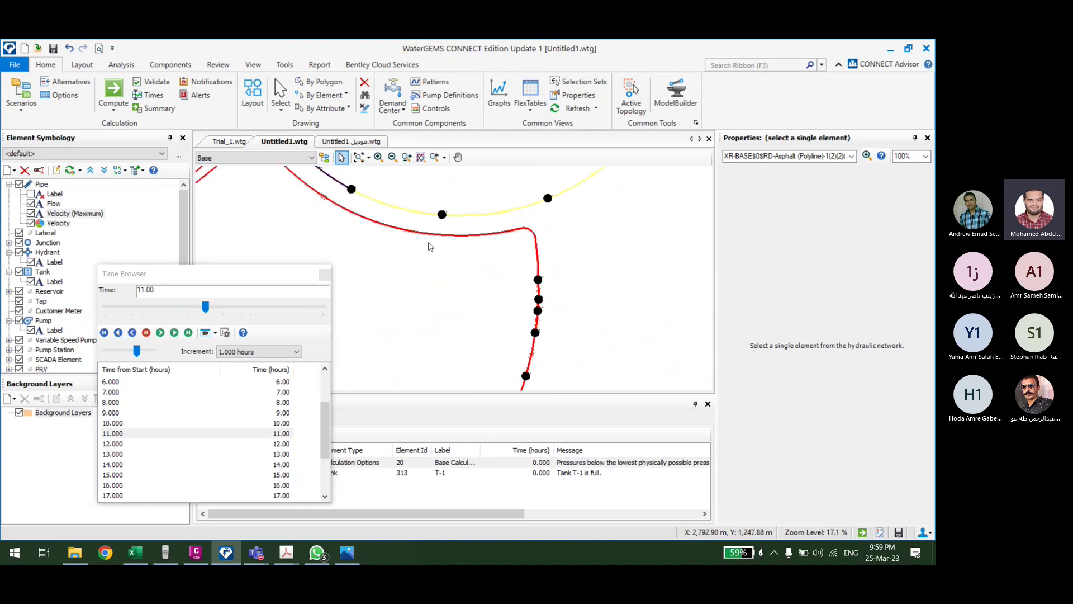
Step: Select junction J-30 on the eastern red pipe and review its calculated hydraulic results
{"action": "left_click", "coordinate": [539, 281]}
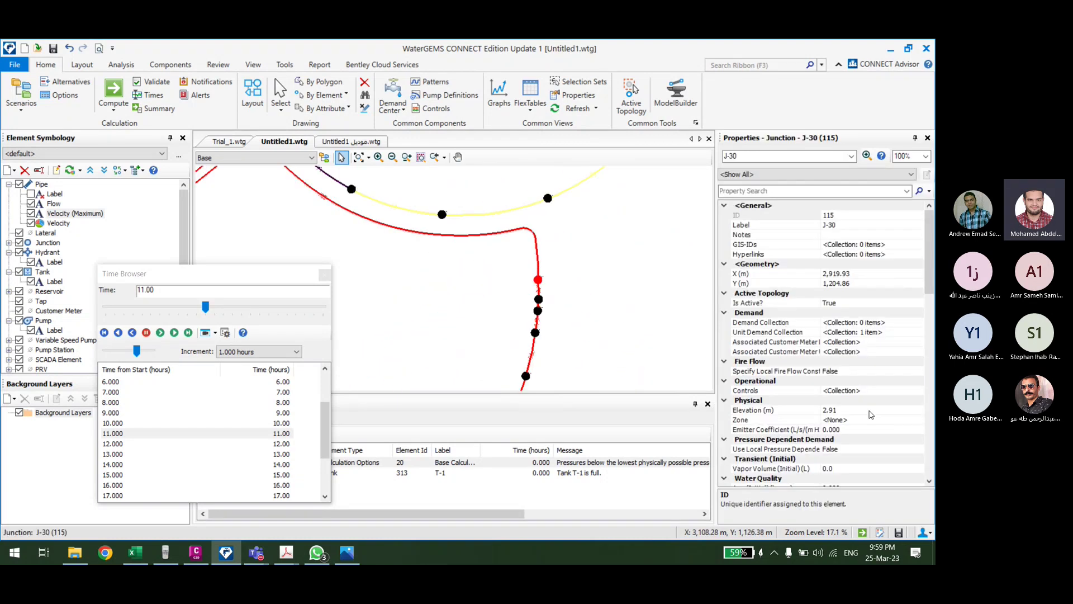
{"action": "scroll", "coordinate": [869, 438], "scroll_direction": "down", "scroll_amount": 3}
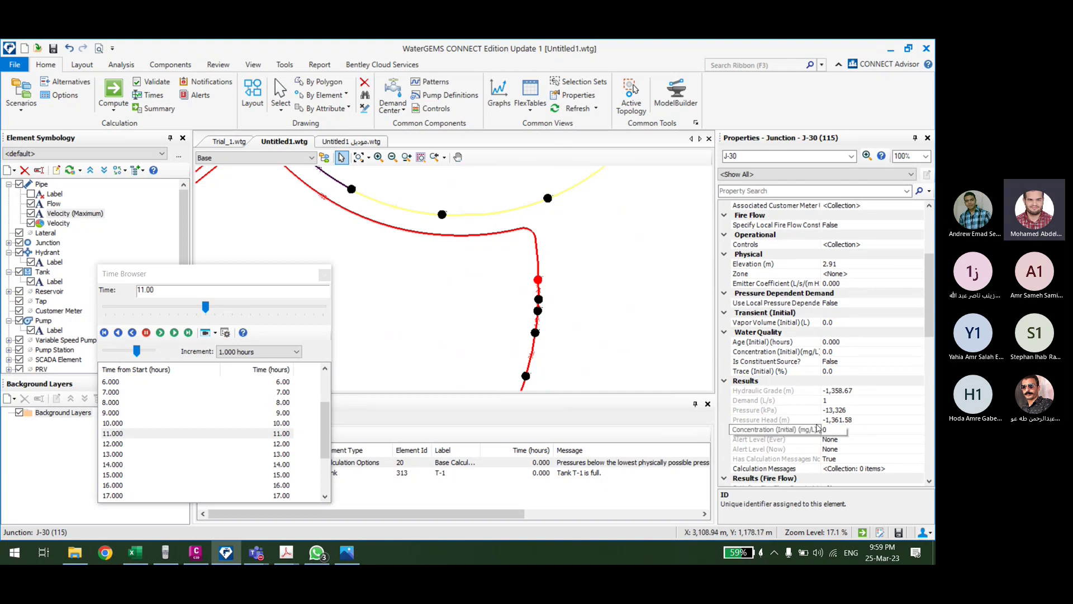
{"action": "right_click", "coordinate": [787, 420]}
{"action": "left_click", "coordinate": [818, 427]}
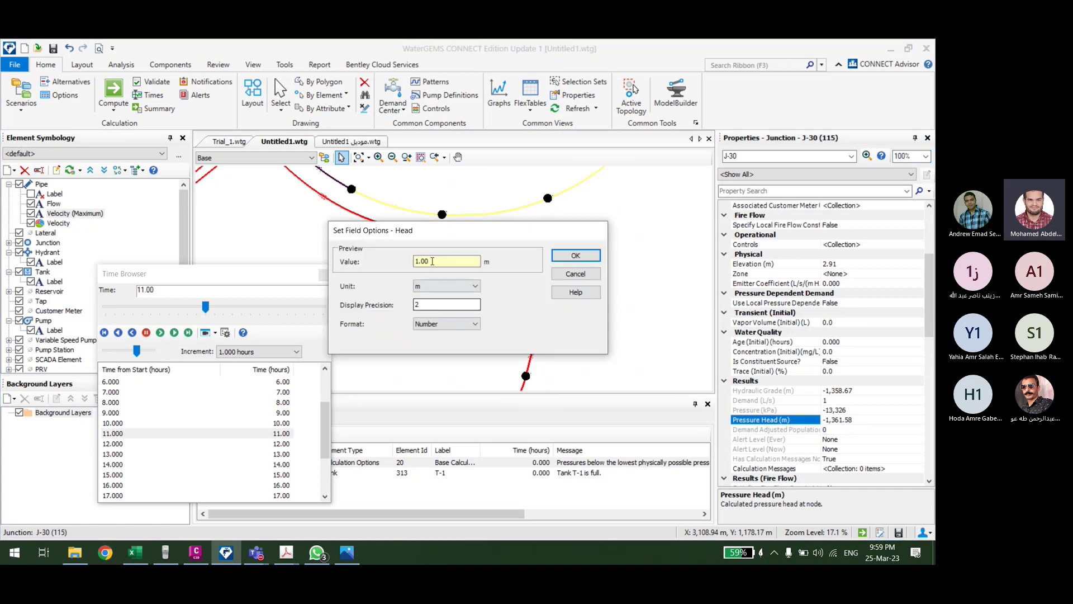
{"action": "left_click", "coordinate": [441, 286]}
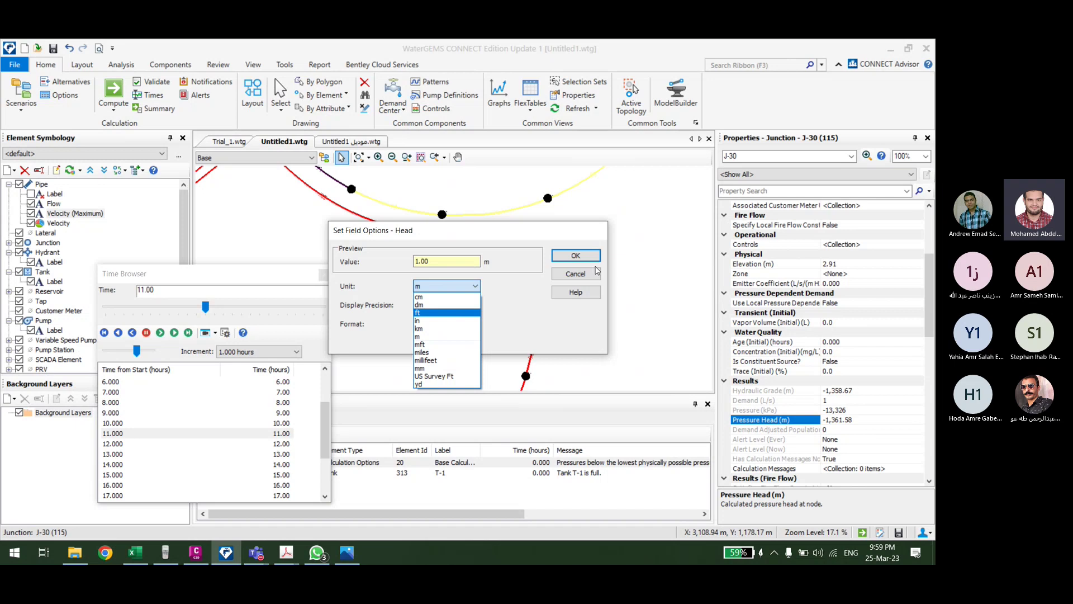
{"action": "left_click", "coordinate": [575, 273]}
{"action": "left_click", "coordinate": [576, 273]}
Step: Set the junction Pressure field's unit to bars with a display precision of 2
{"action": "right_click", "coordinate": [761, 410]}
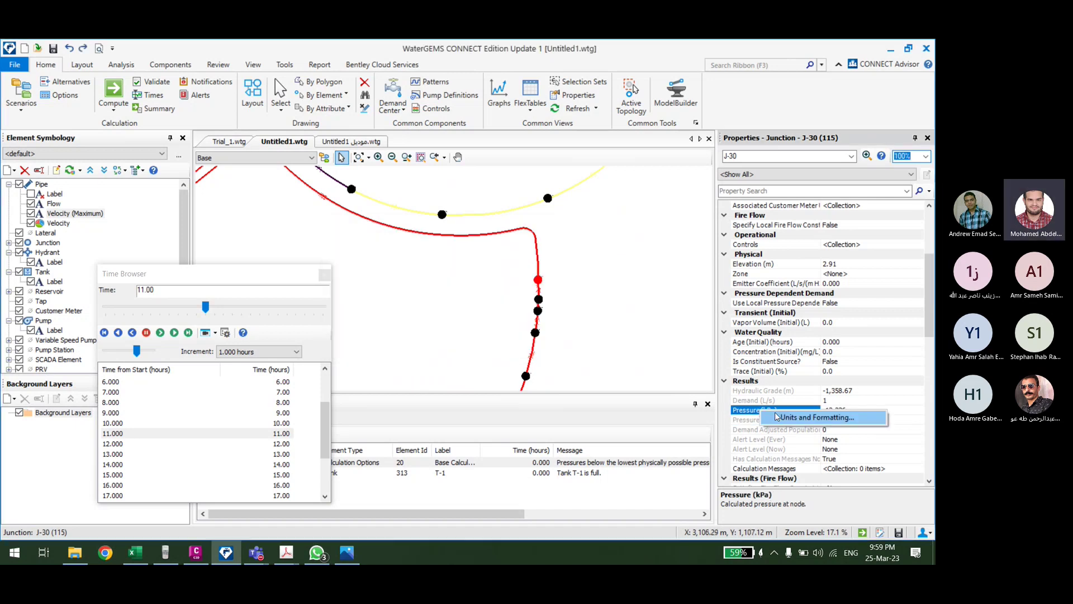
{"action": "left_click", "coordinate": [794, 416]}
{"action": "left_click", "coordinate": [447, 286]}
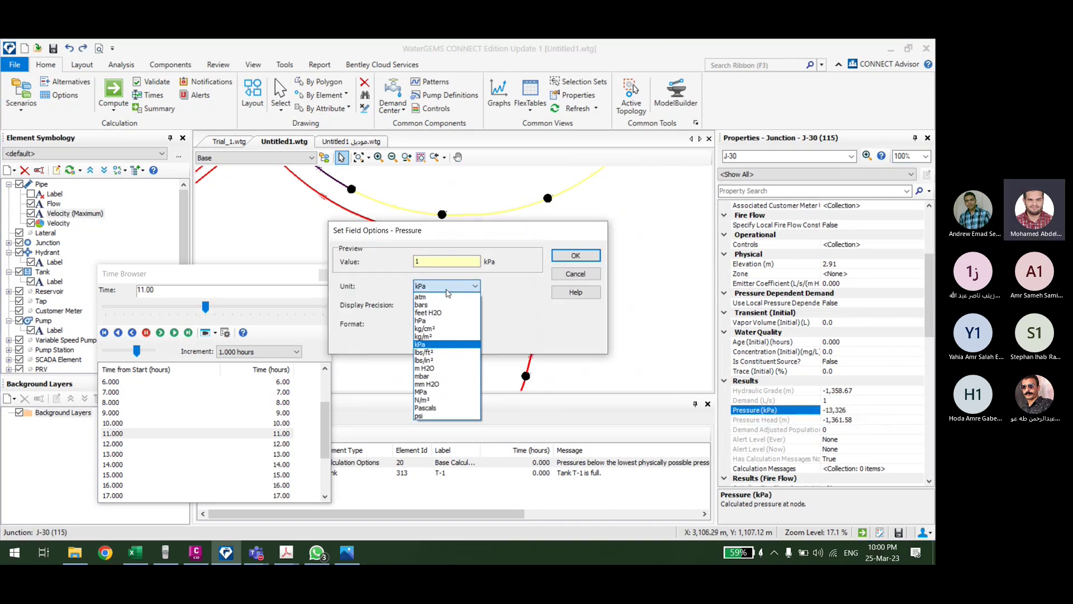
{"action": "left_click", "coordinate": [423, 304]}
{"action": "left_click", "coordinate": [576, 255]}
{"action": "right_click", "coordinate": [783, 410]}
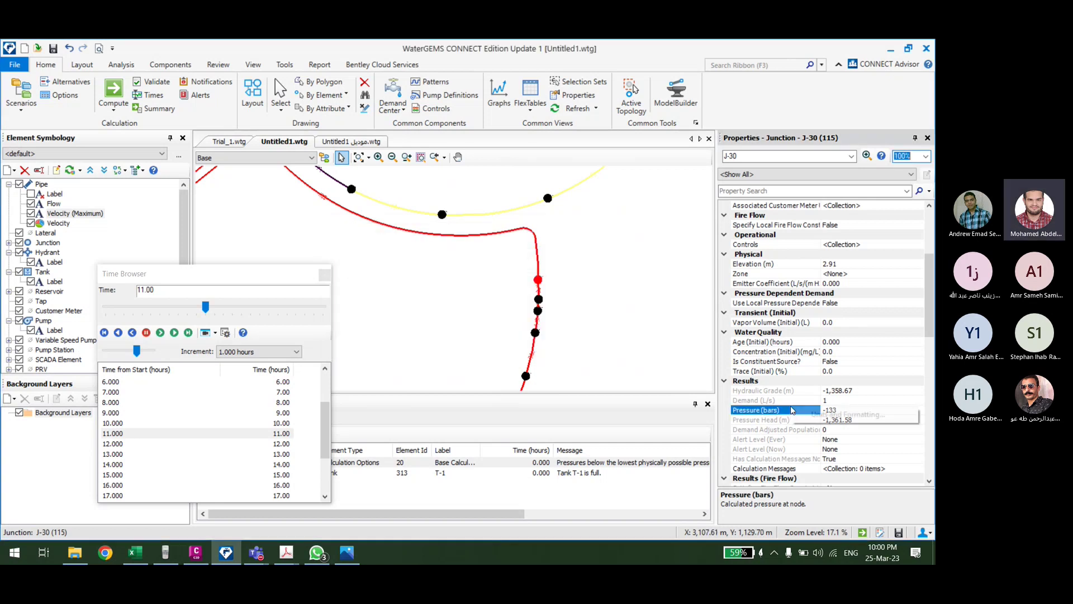
{"action": "left_click", "coordinate": [810, 417]}
{"action": "double_click", "coordinate": [445, 305]}
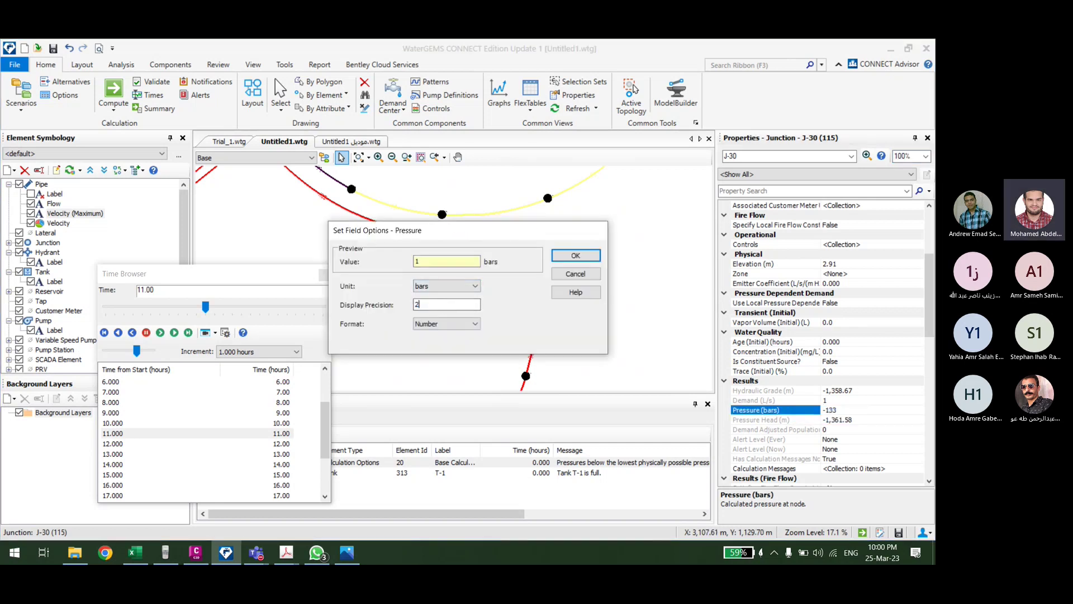
{"action": "left_click", "coordinate": [576, 255]}
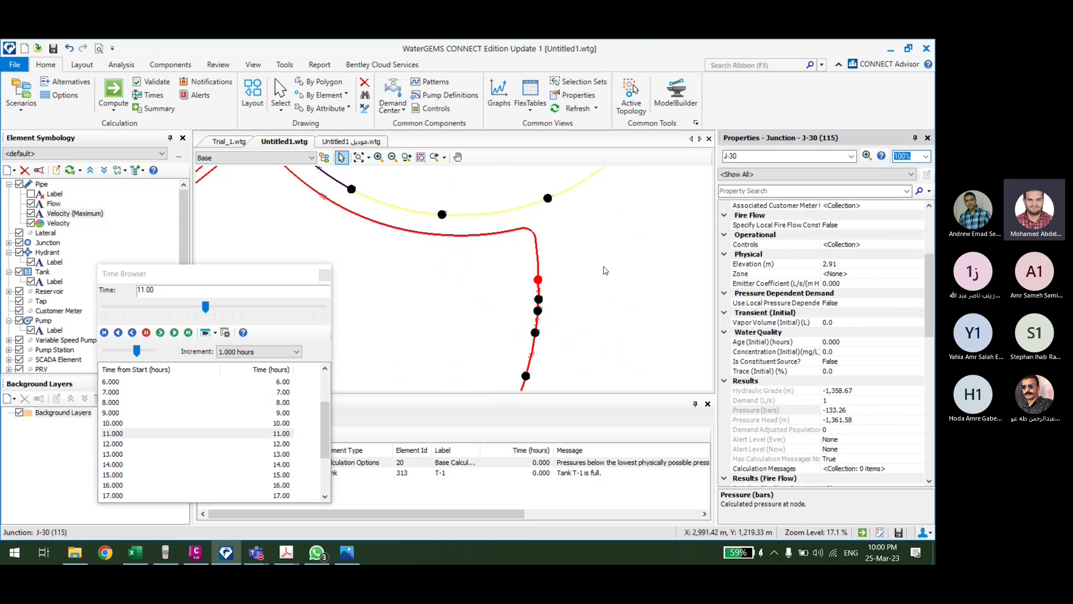
Step: Examine the pipe route between junction J-30 and the tank and pump at the network's southern end
{"action": "scroll", "coordinate": [615, 239], "scroll_direction": "down", "scroll_amount": 2}
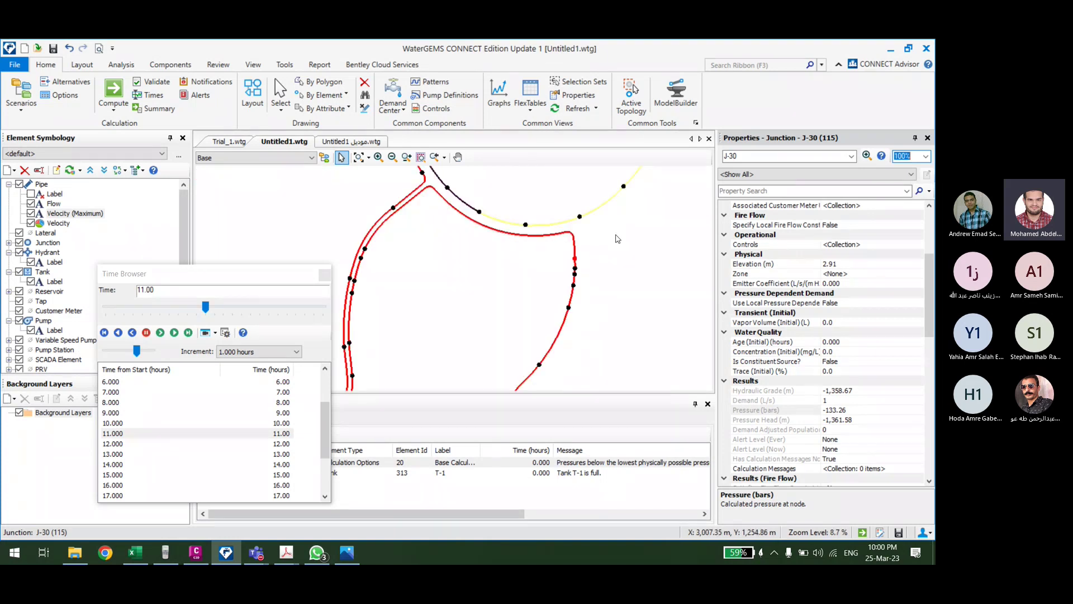
{"action": "scroll", "coordinate": [617, 238], "scroll_direction": "down", "scroll_amount": 4}
{"action": "scroll", "coordinate": [525, 353], "scroll_direction": "up", "scroll_amount": 4}
{"action": "scroll", "coordinate": [526, 353], "scroll_direction": "up", "scroll_amount": 3}
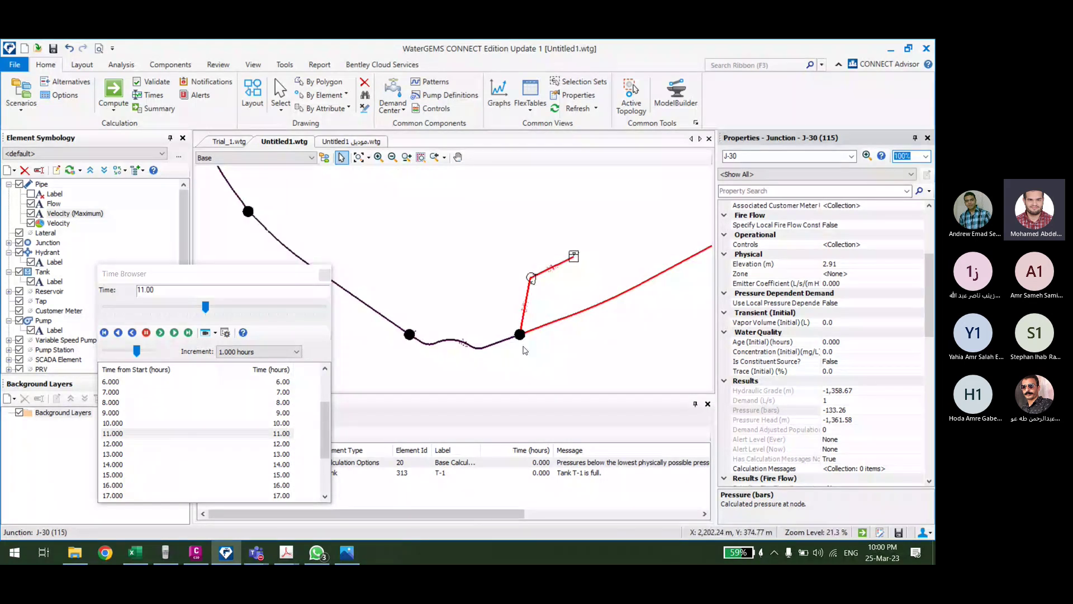
{"action": "scroll", "coordinate": [525, 351], "scroll_direction": "down", "scroll_amount": 2}
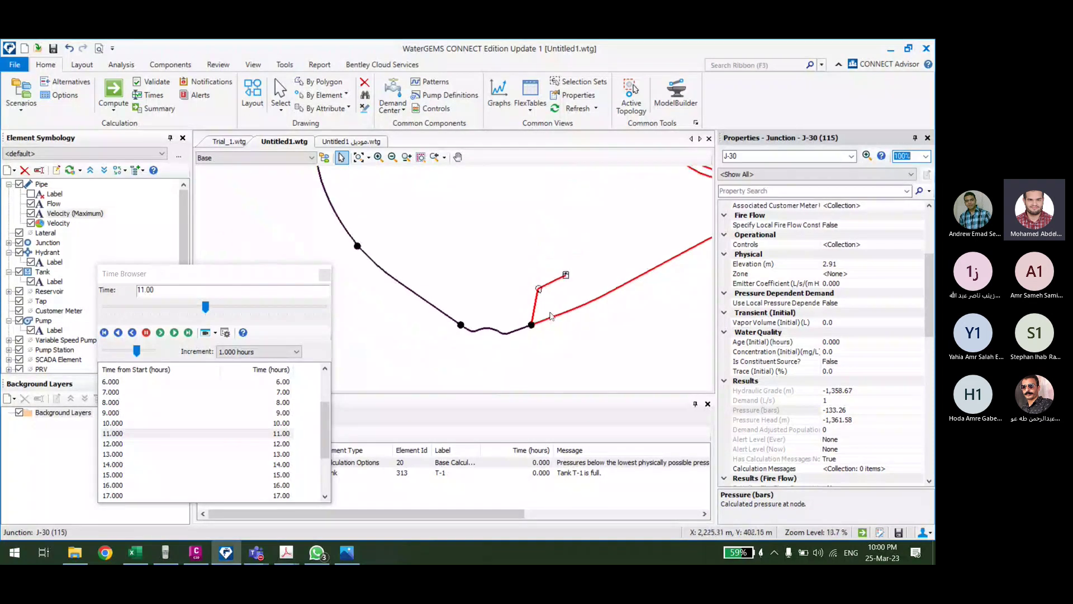
{"action": "scroll", "coordinate": [551, 316], "scroll_direction": "down", "scroll_amount": 4}
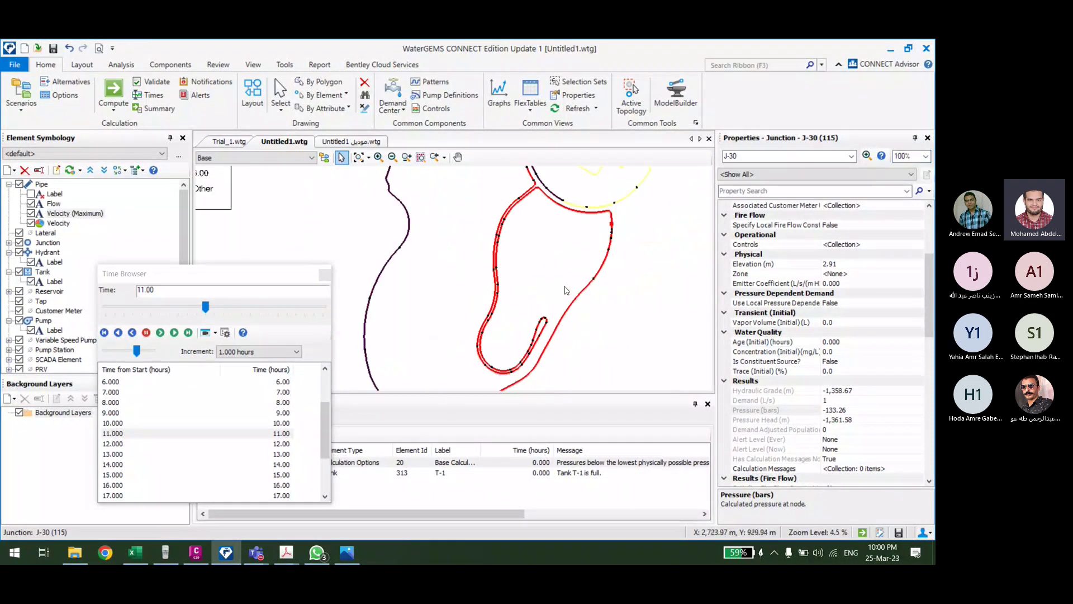
{"action": "scroll", "coordinate": [565, 290], "scroll_direction": "up", "scroll_amount": 3}
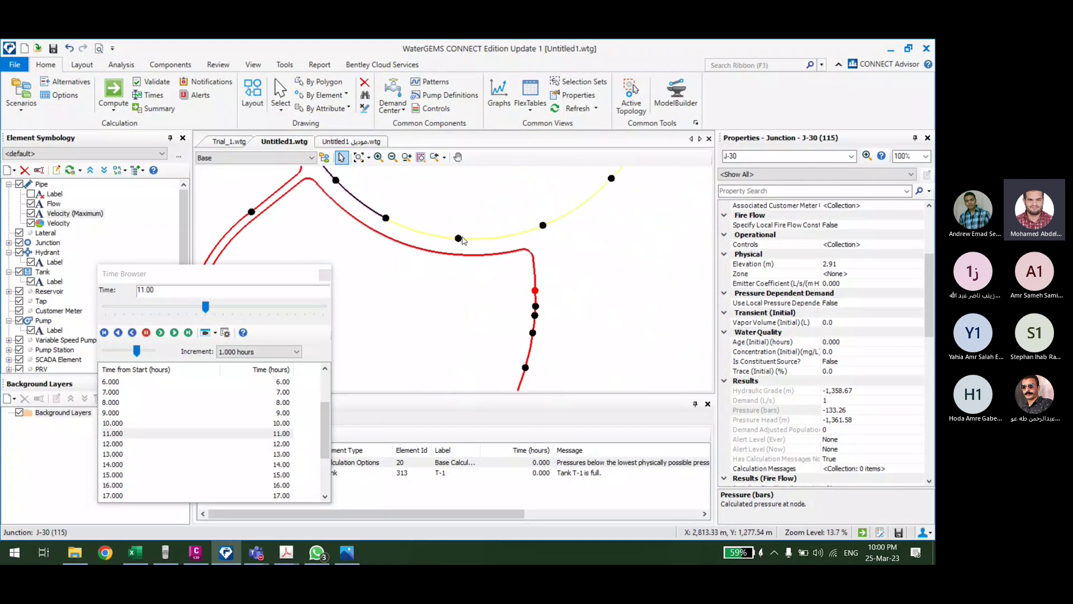
{"action": "scroll", "coordinate": [444, 346], "scroll_direction": "down", "scroll_amount": 4}
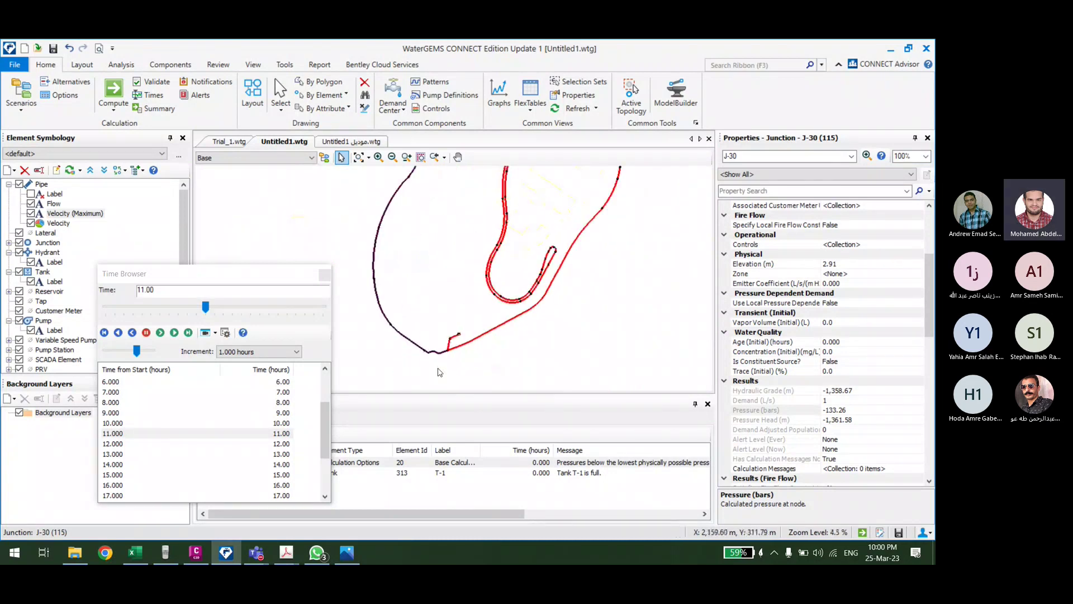
Step: Select pump PMP-1, review the head curve of Pump Definition - 1, and close the pump definitions
{"action": "scroll", "coordinate": [474, 340], "scroll_direction": "up", "scroll_amount": 2}
{"action": "scroll", "coordinate": [474, 340], "scroll_direction": "up", "scroll_amount": 3}
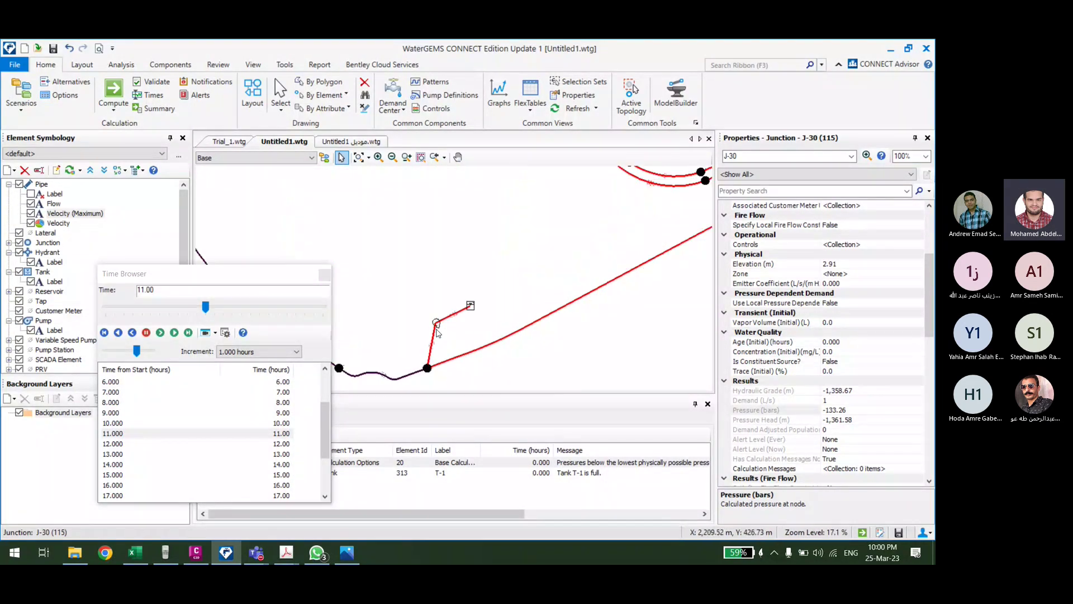
{"action": "left_click", "coordinate": [445, 332]}
{"action": "left_click", "coordinate": [909, 401]}
{"action": "left_click", "coordinate": [909, 401]}
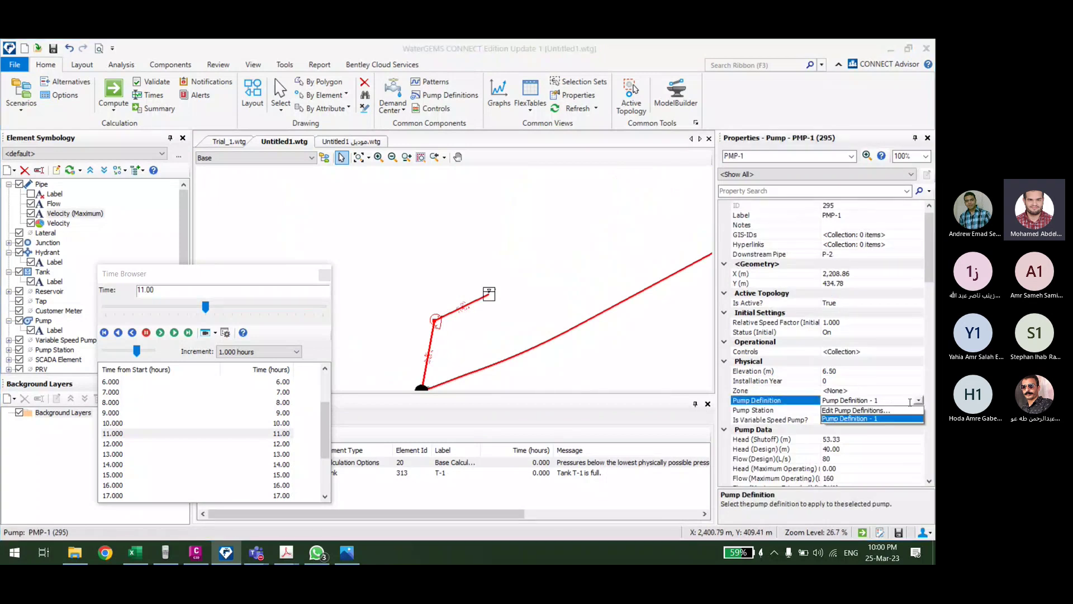
{"action": "left_click", "coordinate": [855, 411]}
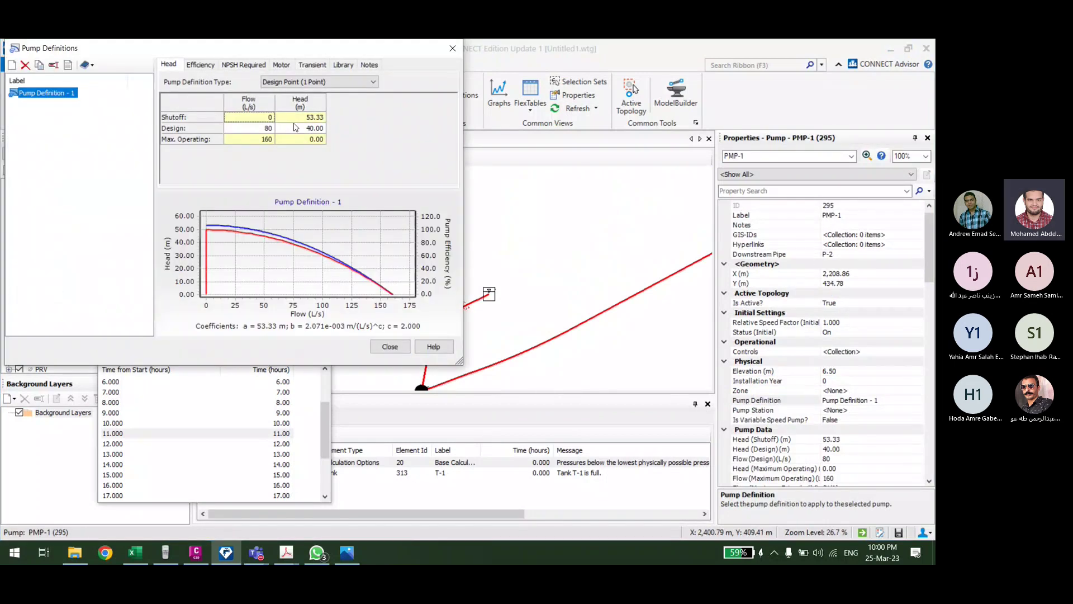
{"action": "left_click", "coordinate": [451, 51]}
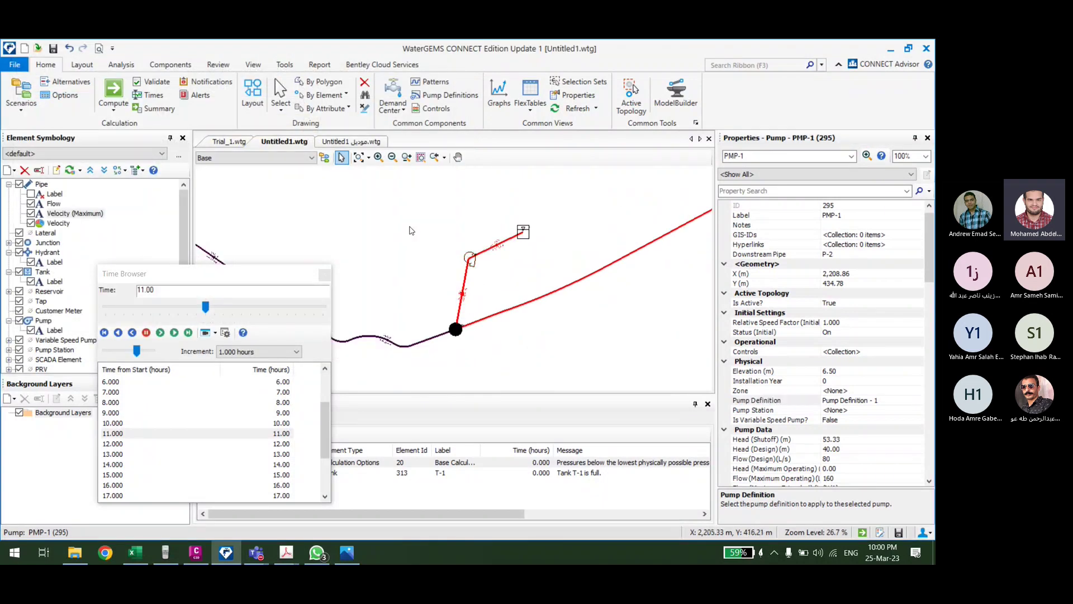
Step: Graph the absolute flow of pipe P-2 over time, move the time marker to 12.00 hours, and close the graph
{"action": "right_click", "coordinate": [410, 226]}
{"action": "left_click", "coordinate": [452, 429]}
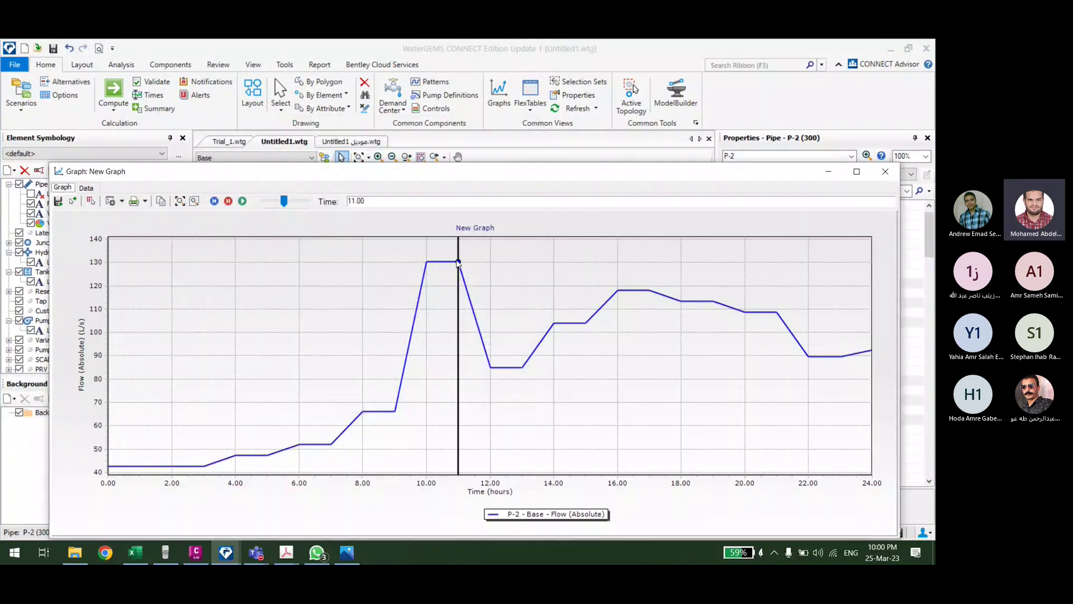
{"action": "mouse_move", "coordinate": [458, 260]}
{"action": "left_mouse_down"}
{"action": "mouse_move", "coordinate": [555, 306]}
{"action": "mouse_move", "coordinate": [508, 316]}
{"action": "left_mouse_up"}
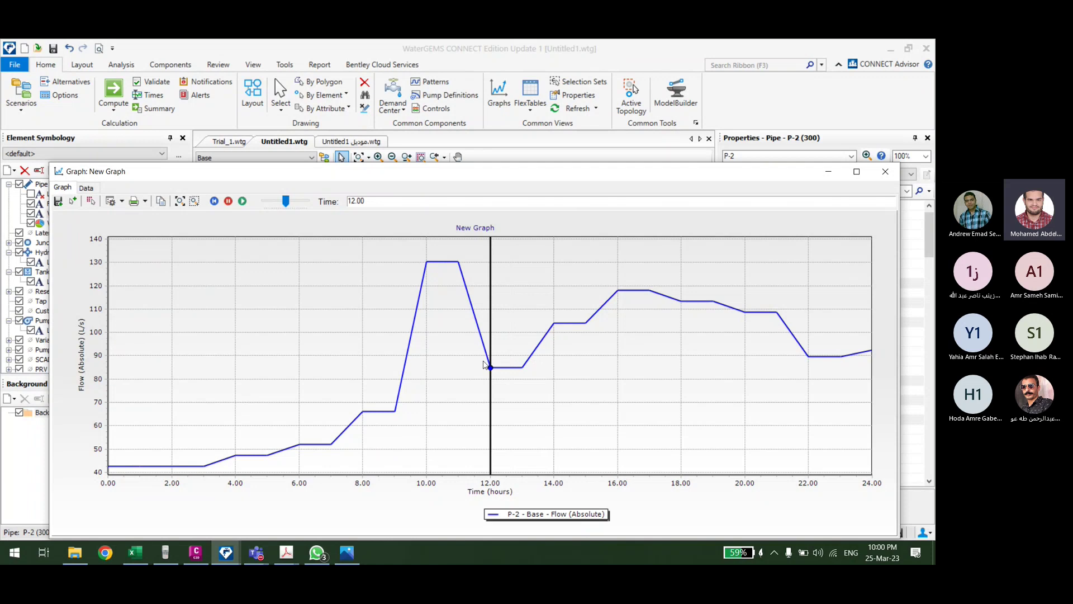
{"action": "left_click", "coordinate": [882, 171]}
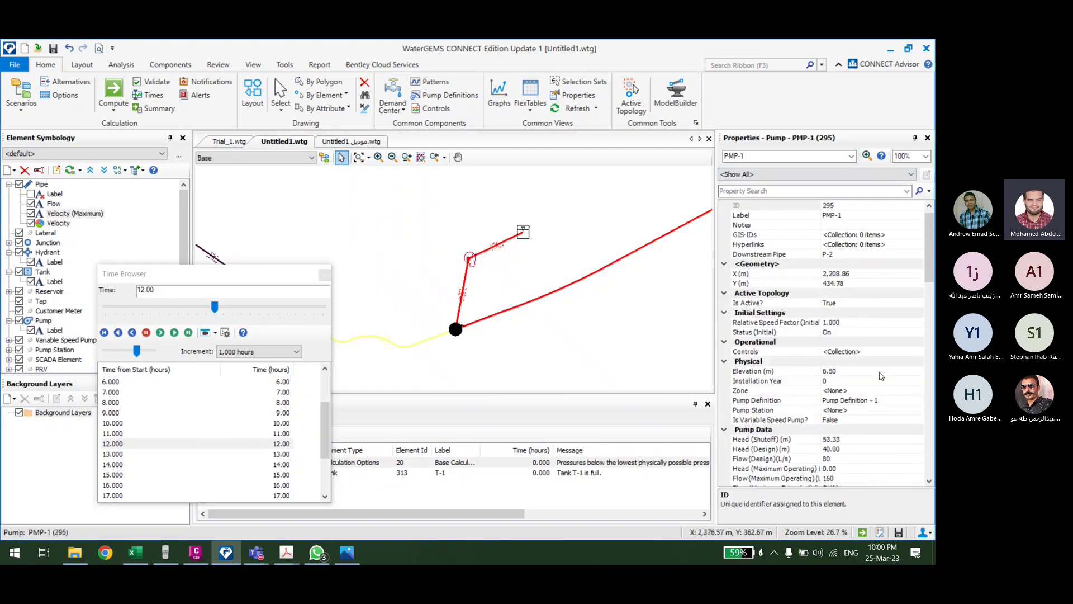
Step: Set the design flow of PMP-1's Pump Definition - 1 to 100 L/s and close the pump definitions
{"action": "left_click", "coordinate": [897, 401]}
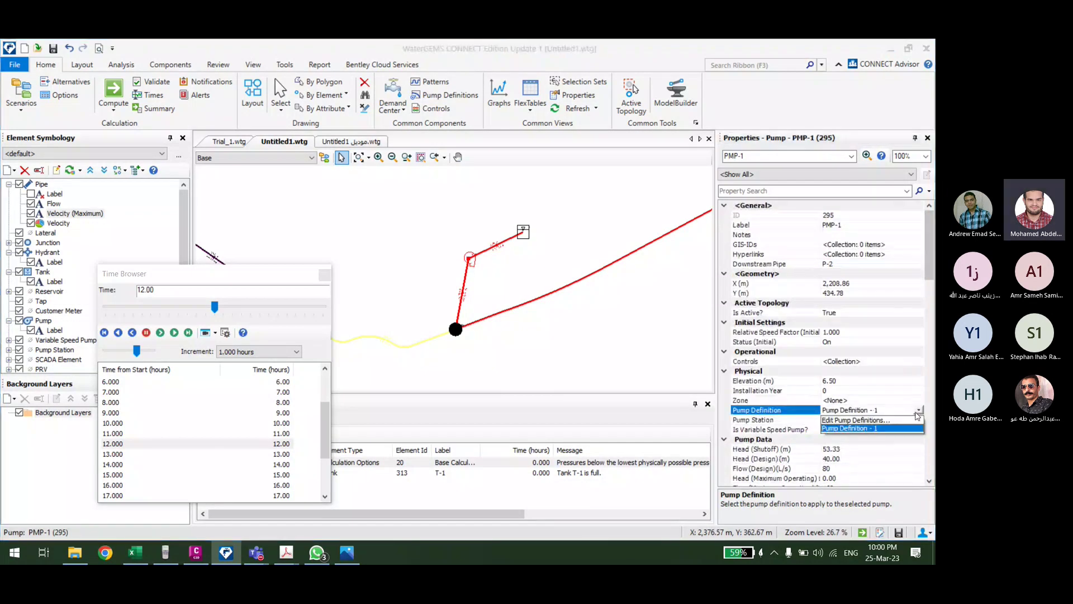
{"action": "left_click", "coordinate": [868, 421]}
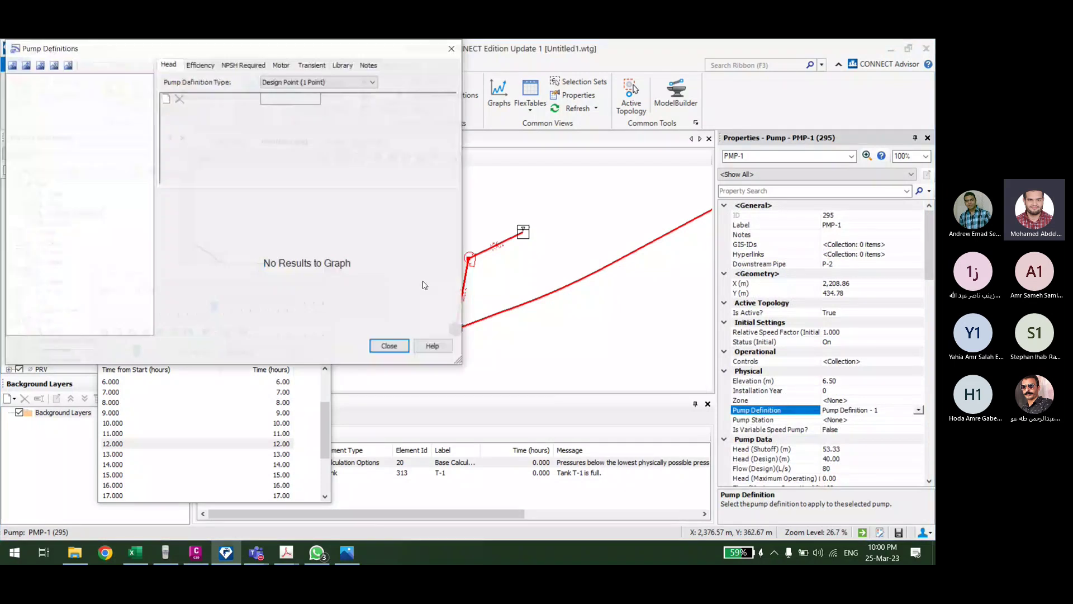
{"action": "left_click", "coordinate": [266, 129]}
{"action": "type", "text": "100"}
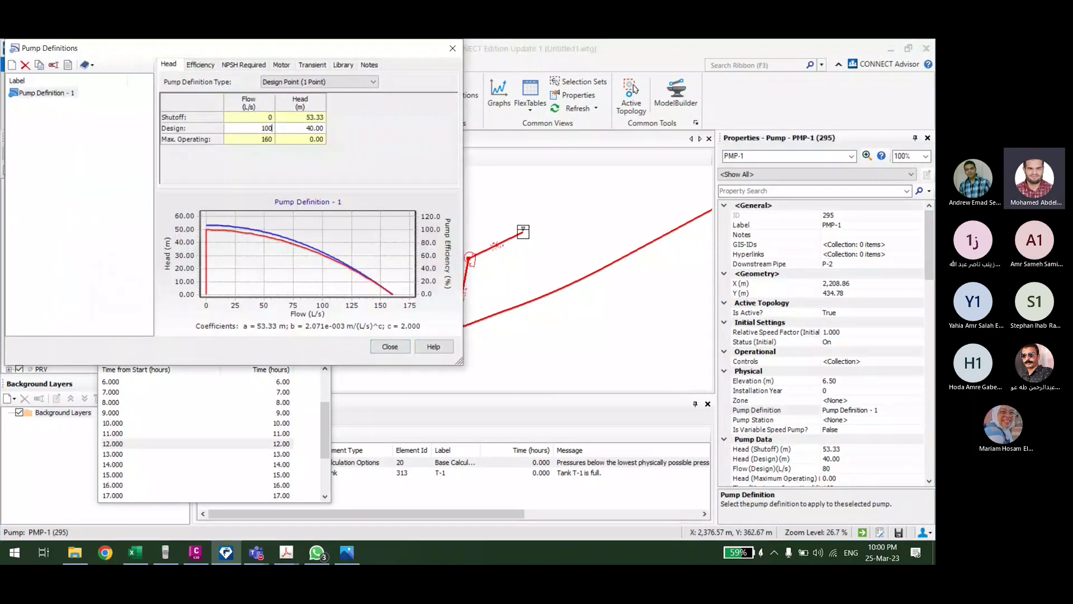
{"action": "left_click", "coordinate": [395, 349]}
{"action": "left_click_drag", "start_coordinate": [629, 256], "coordinate": [534, 324]}
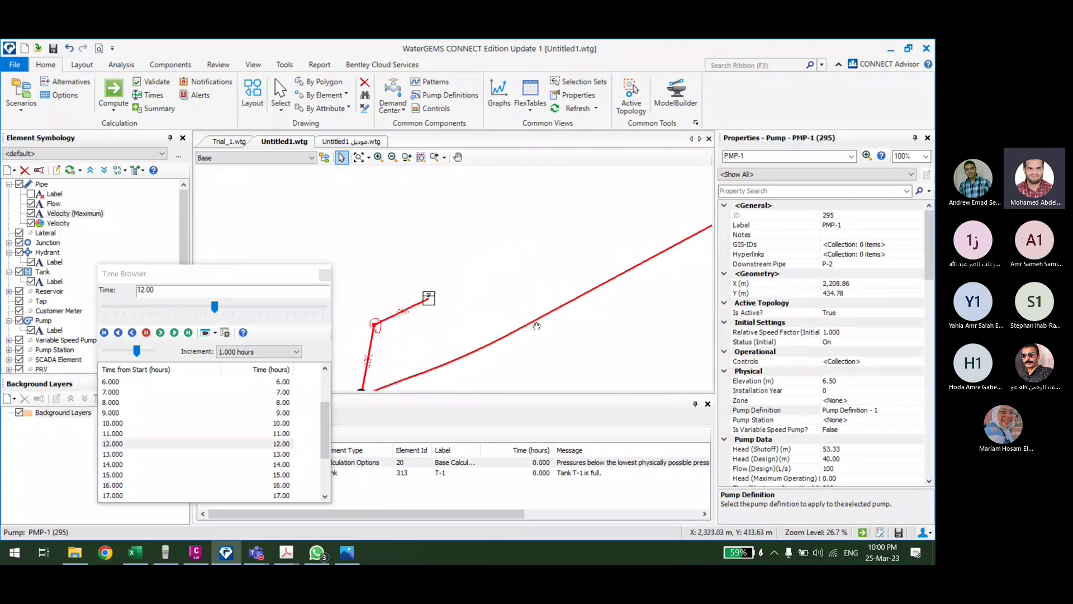
Step: Select junction J-30 and check its pressure and pressure head results at 12.00 hours
{"action": "scroll", "coordinate": [534, 323], "scroll_direction": "down", "scroll_amount": 7}
{"action": "mouse_move", "coordinate": [675, 181]}
{"action": "left_mouse_down"}
{"action": "mouse_move", "coordinate": [565, 264]}
{"action": "mouse_move", "coordinate": [536, 333]}
{"action": "left_mouse_up"}
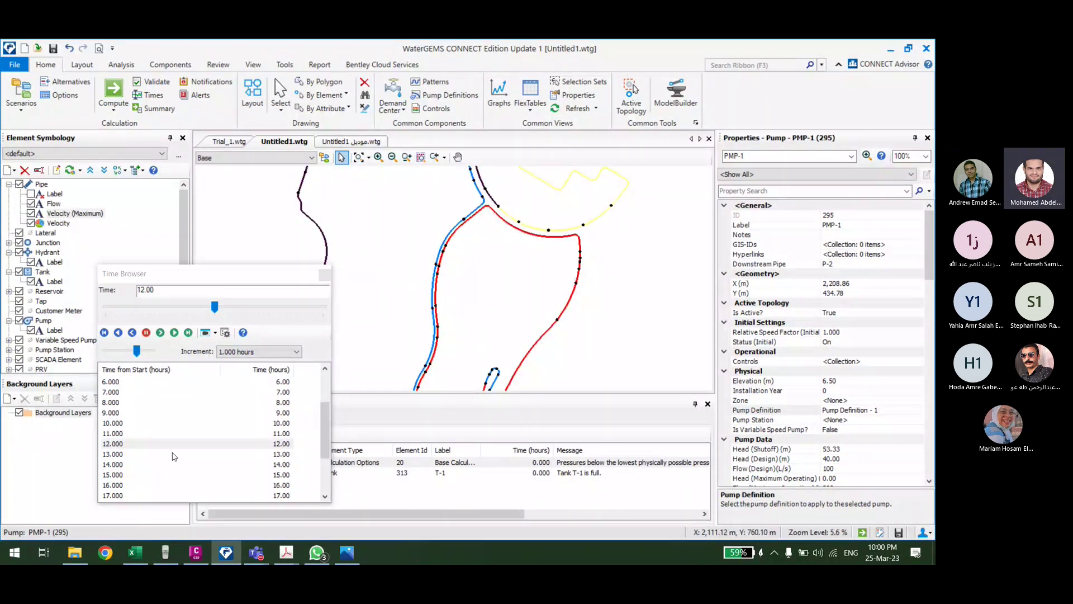
{"action": "scroll", "coordinate": [580, 258], "scroll_direction": "up", "scroll_amount": 2}
{"action": "scroll", "coordinate": [580, 258], "scroll_direction": "up", "scroll_amount": 4}
{"action": "left_click", "coordinate": [583, 246]}
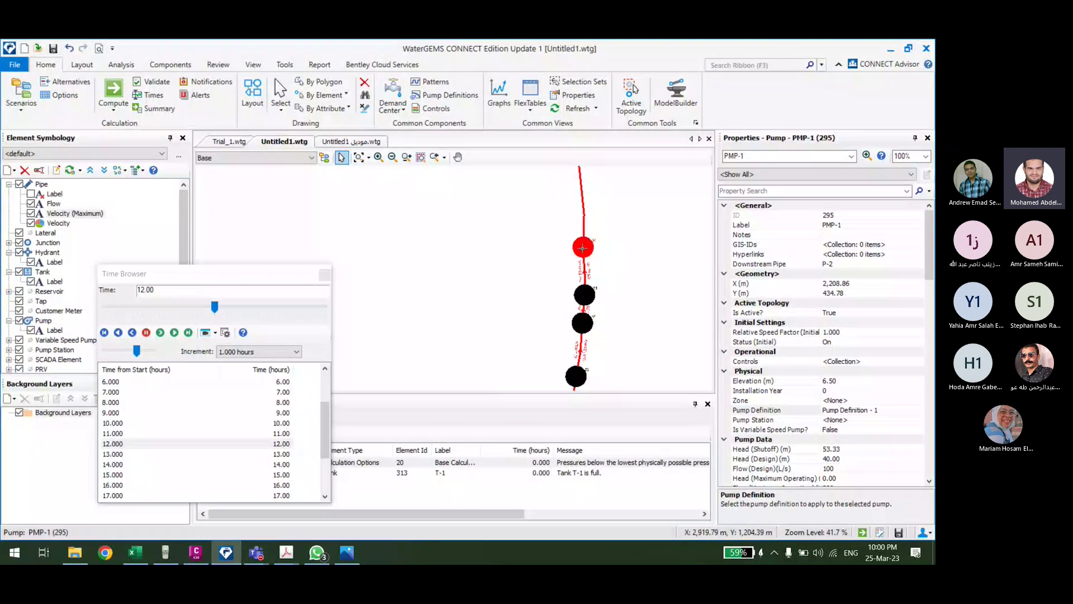
{"action": "scroll", "coordinate": [844, 417], "scroll_direction": "down", "scroll_amount": 4}
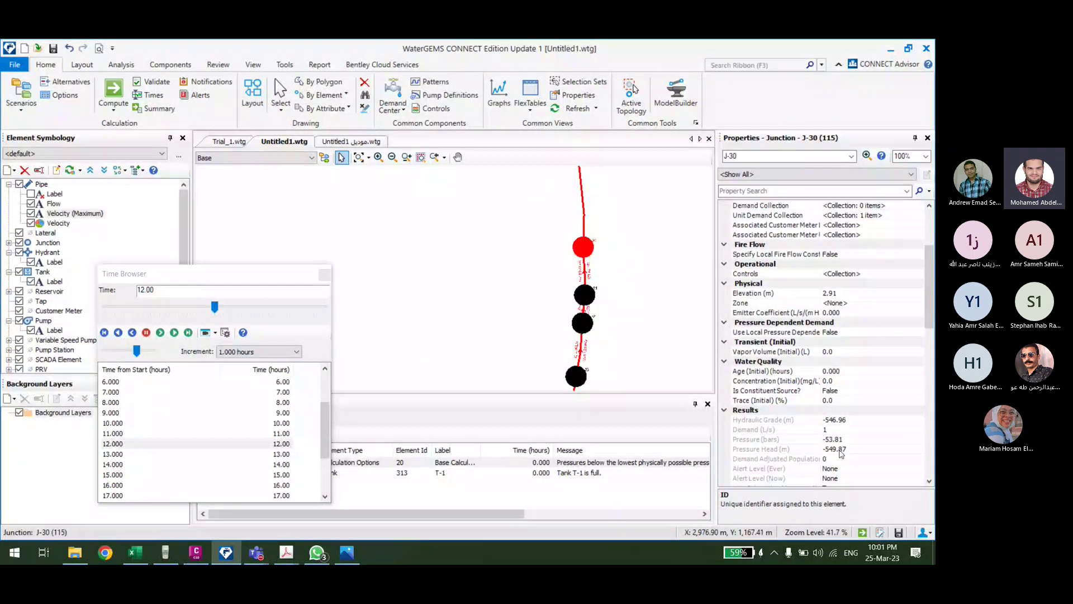
{"action": "left_click", "coordinate": [840, 456]}
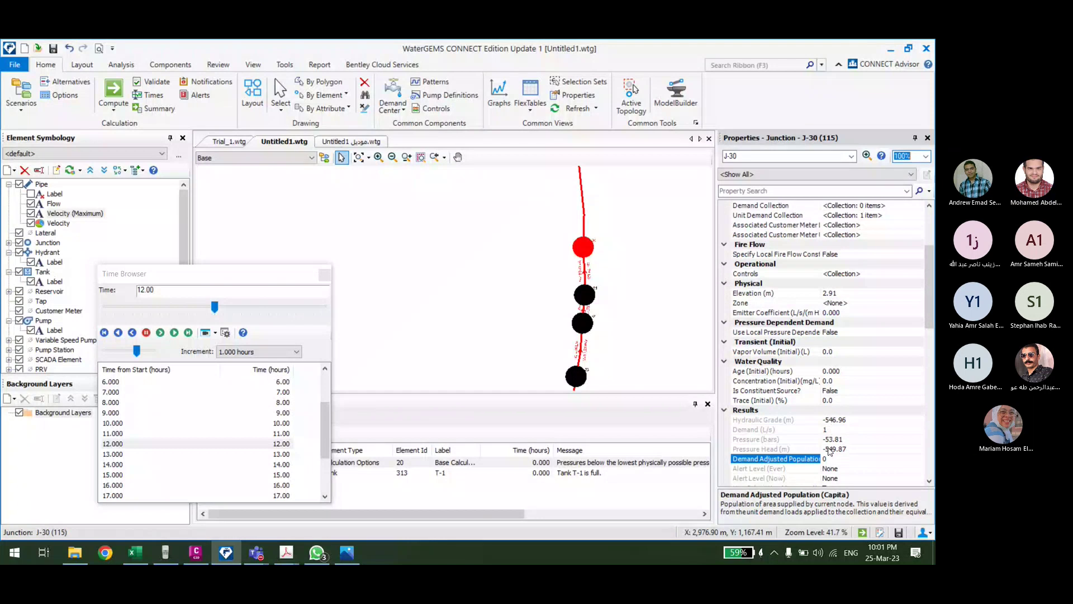
Step: Recompute the Base scenario, close the calculation summary, and set the displayed time to 12.00 hours
{"action": "key", "text": "F9"}
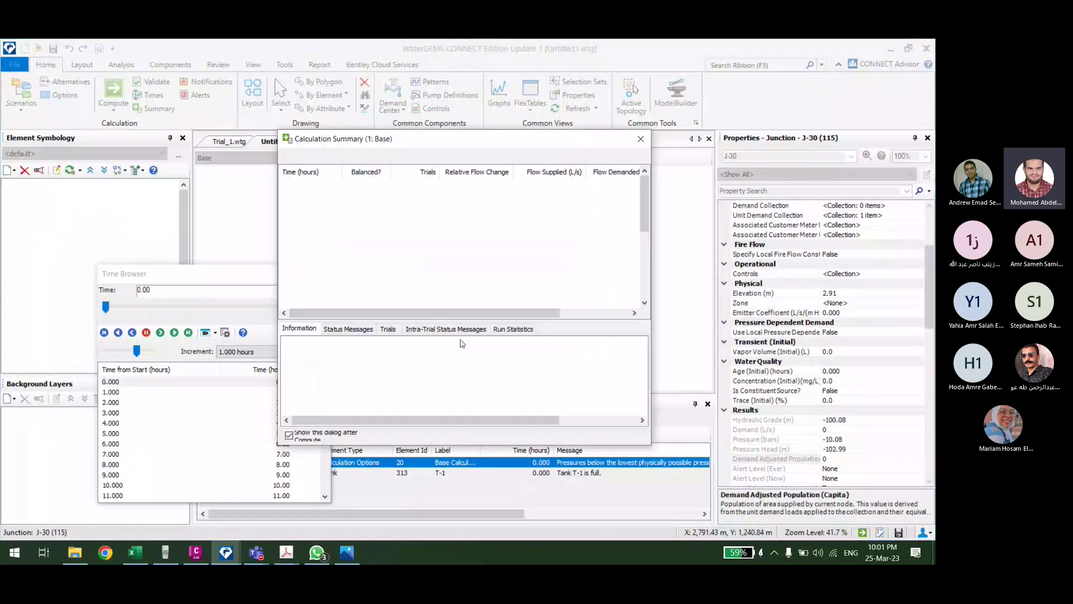
{"action": "left_click", "coordinate": [640, 139]}
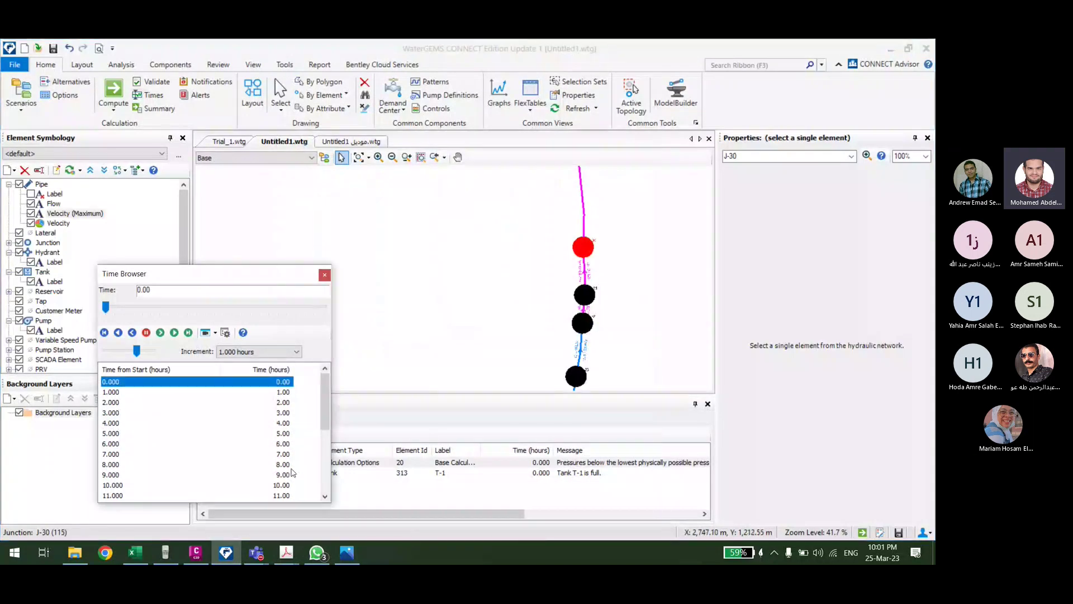
{"action": "scroll", "coordinate": [293, 470], "scroll_direction": "down", "scroll_amount": 2}
{"action": "left_click", "coordinate": [283, 444]}
Step: Reselect junction J-30 and review its recalculated hydraulic grade and pressure
{"action": "scroll", "coordinate": [559, 335], "scroll_direction": "down", "scroll_amount": 1}
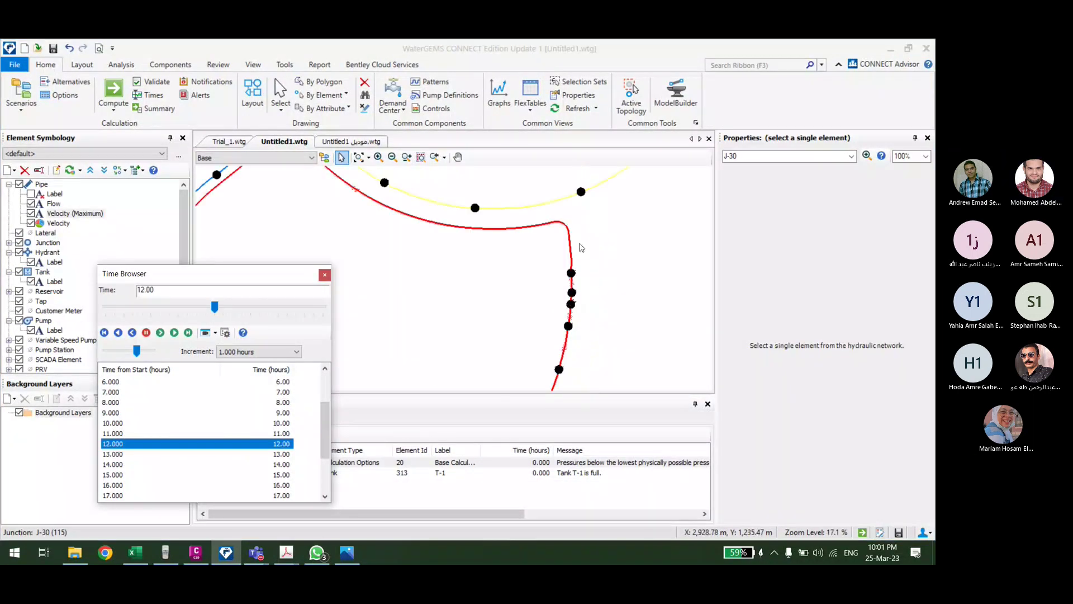
{"action": "left_click", "coordinate": [562, 303]}
{"action": "scroll", "coordinate": [894, 372], "scroll_direction": "down", "scroll_amount": 5}
{"action": "scroll", "coordinate": [577, 287], "scroll_direction": "down", "scroll_amount": 4}
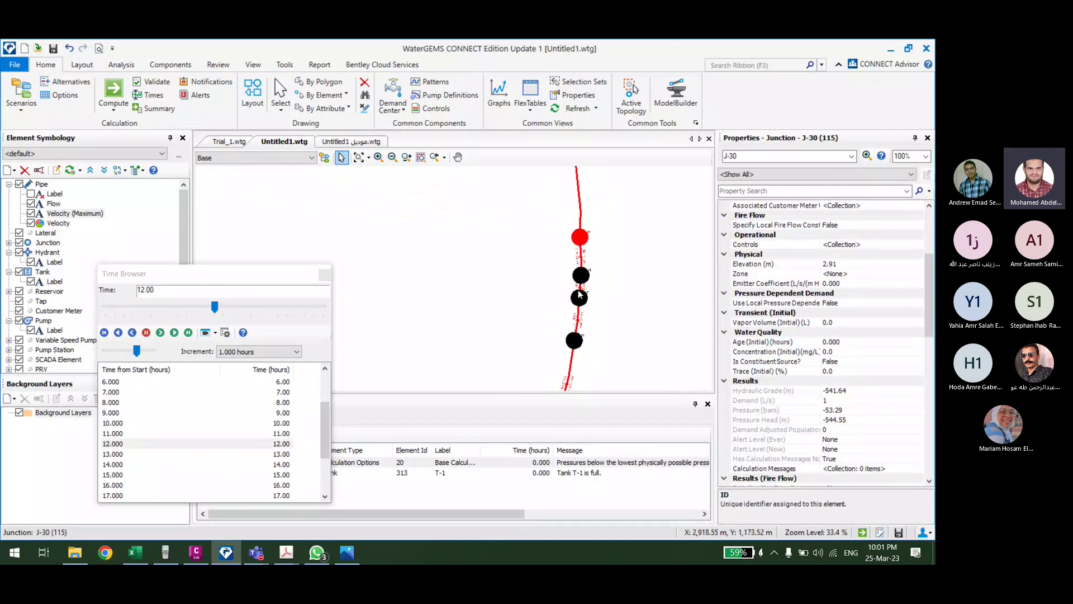
{"action": "scroll", "coordinate": [577, 288], "scroll_direction": "down", "scroll_amount": 2}
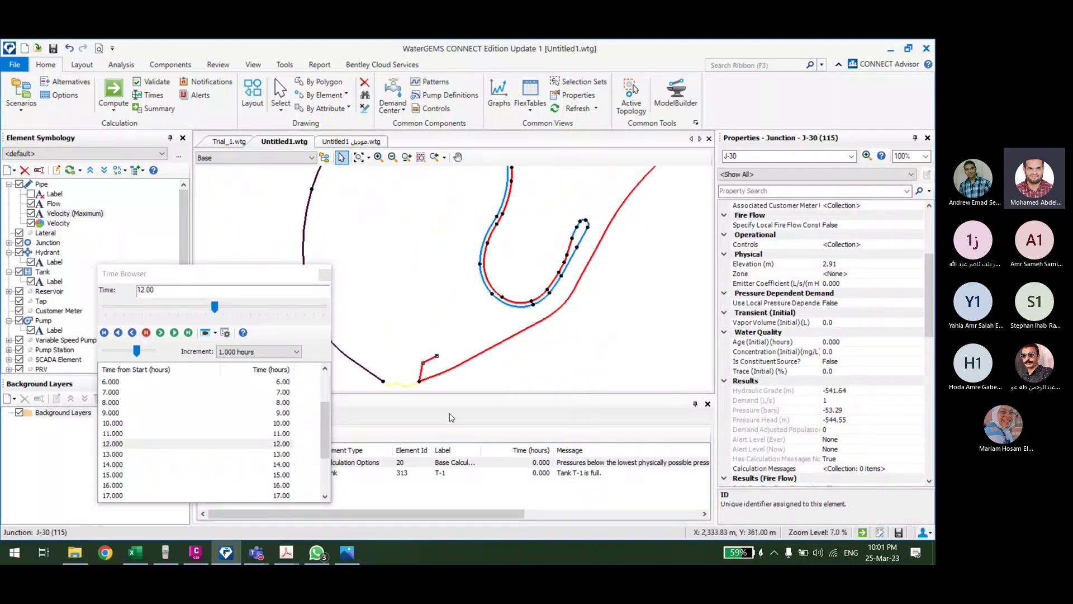
Step: Select the long 110 mm pipe between J-35 and J-89 and check its headloss result
{"action": "scroll", "coordinate": [455, 374], "scroll_direction": "up", "scroll_amount": 1}
{"action": "left_click_drag", "start_coordinate": [455, 374], "coordinate": [476, 300]}
{"action": "left_click", "coordinate": [527, 265]}
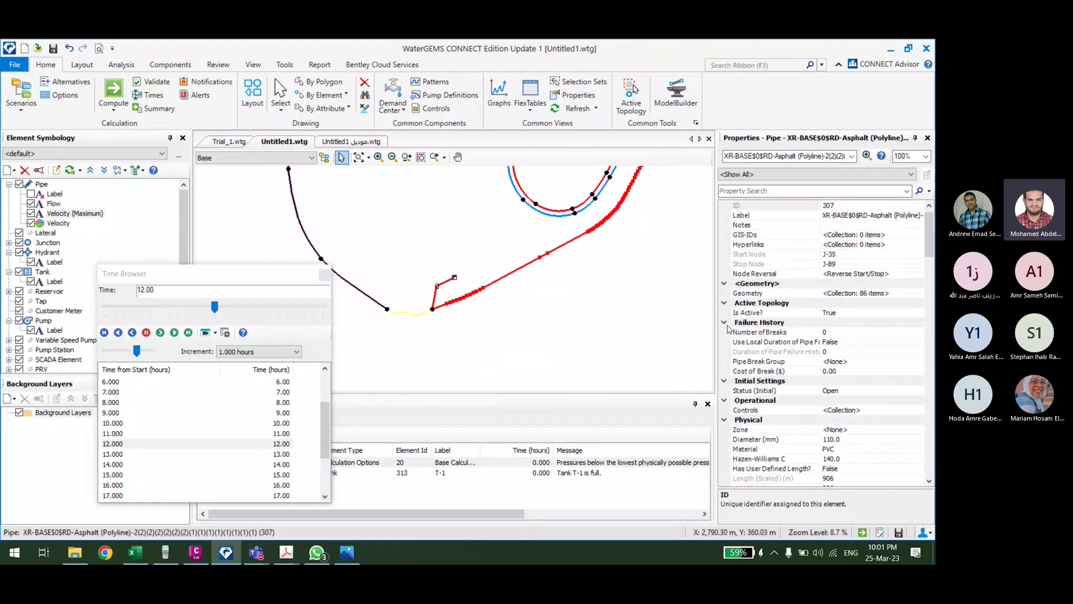
{"action": "scroll", "coordinate": [449, 321], "scroll_direction": "down", "scroll_amount": 4}
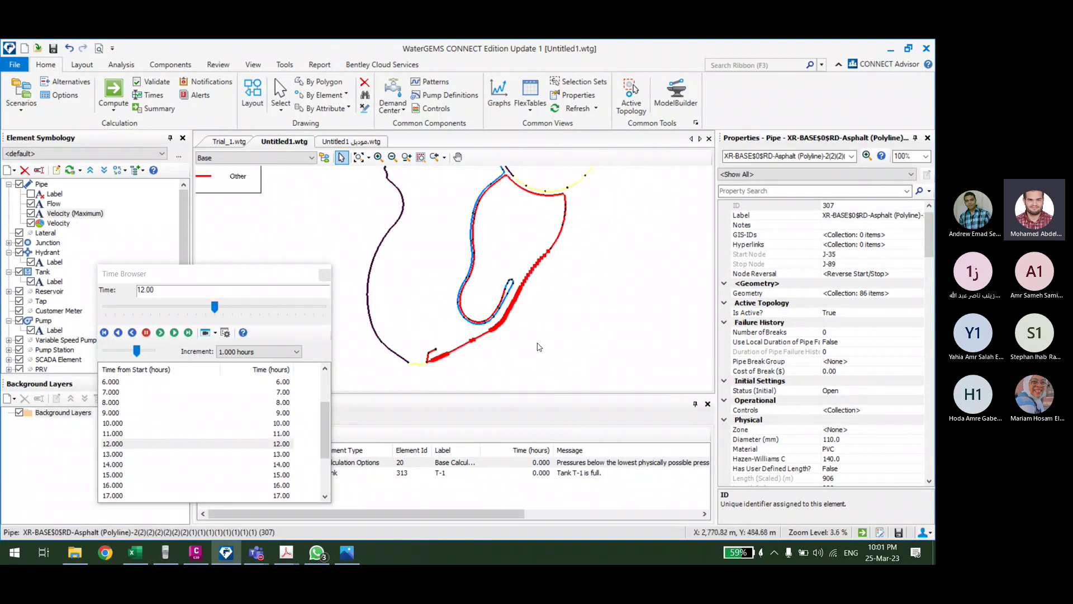
{"action": "scroll", "coordinate": [889, 382], "scroll_direction": "down", "scroll_amount": 7}
{"action": "scroll", "coordinate": [870, 406], "scroll_direction": "down", "scroll_amount": 2}
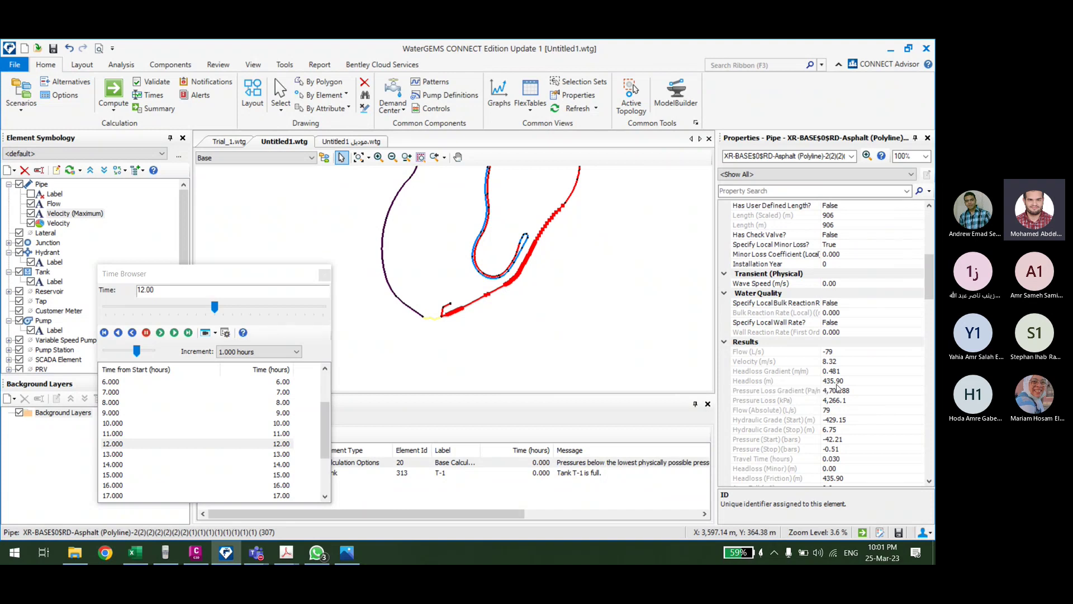
{"action": "left_click", "coordinate": [835, 381]}
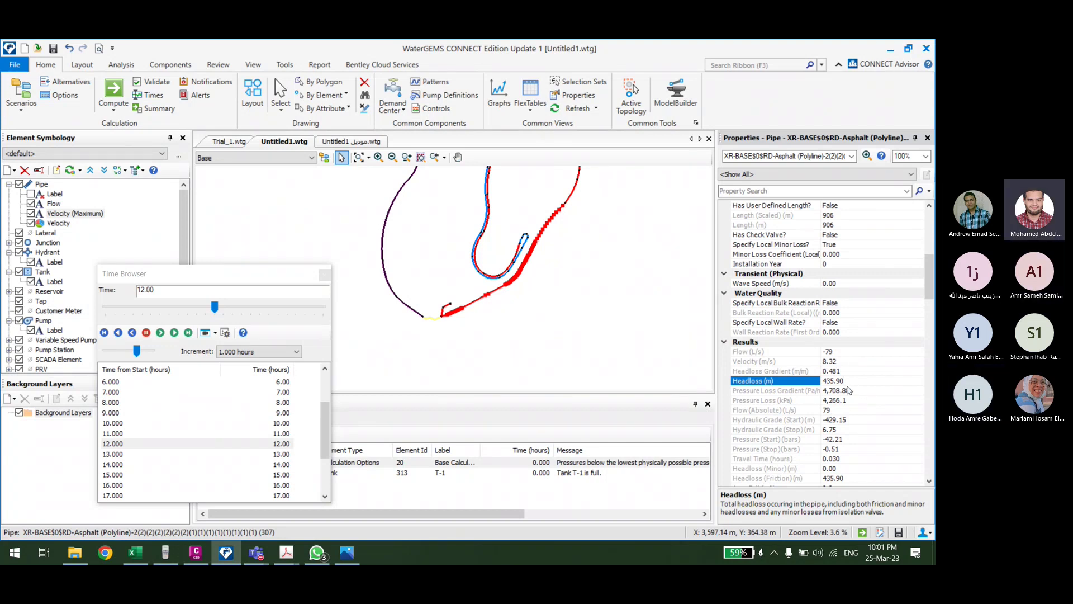
{"action": "left_click_drag", "start_coordinate": [640, 361], "coordinate": [609, 346]}
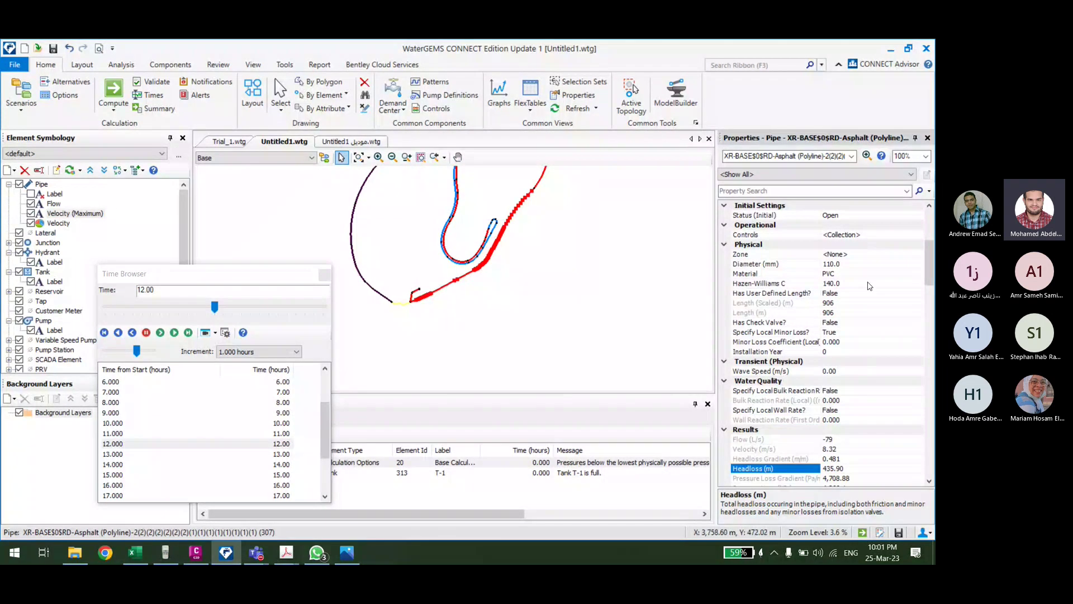
Step: Check the flow, velocity and headloss of pipes P-8 and P-2 on either side of the pump
{"action": "scroll", "coordinate": [423, 298], "scroll_direction": "up", "scroll_amount": 5}
{"action": "scroll", "coordinate": [424, 298], "scroll_direction": "up", "scroll_amount": 1}
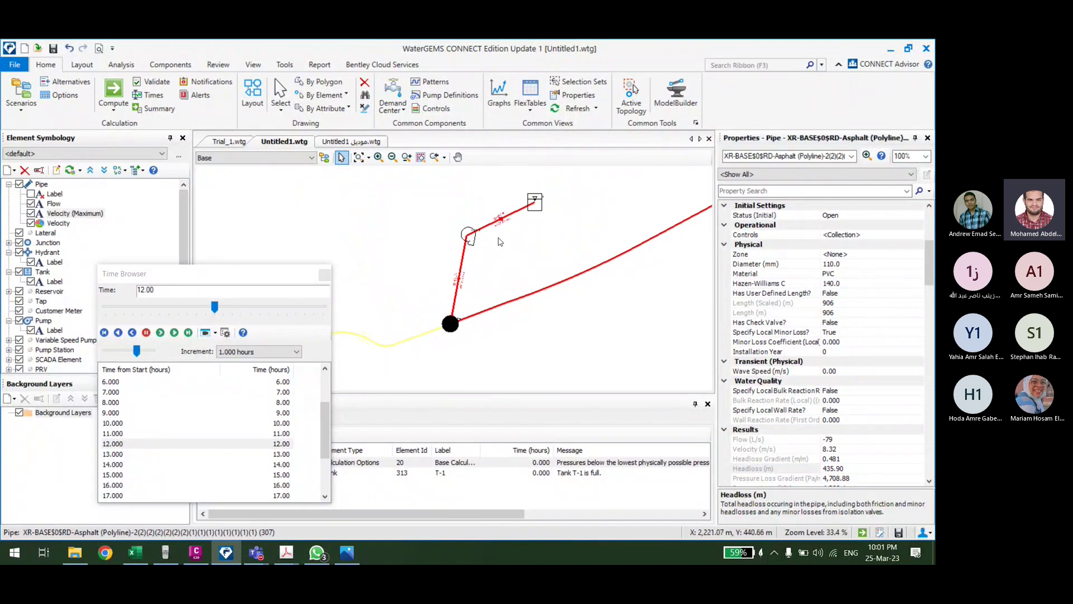
{"action": "left_click", "coordinate": [498, 222]}
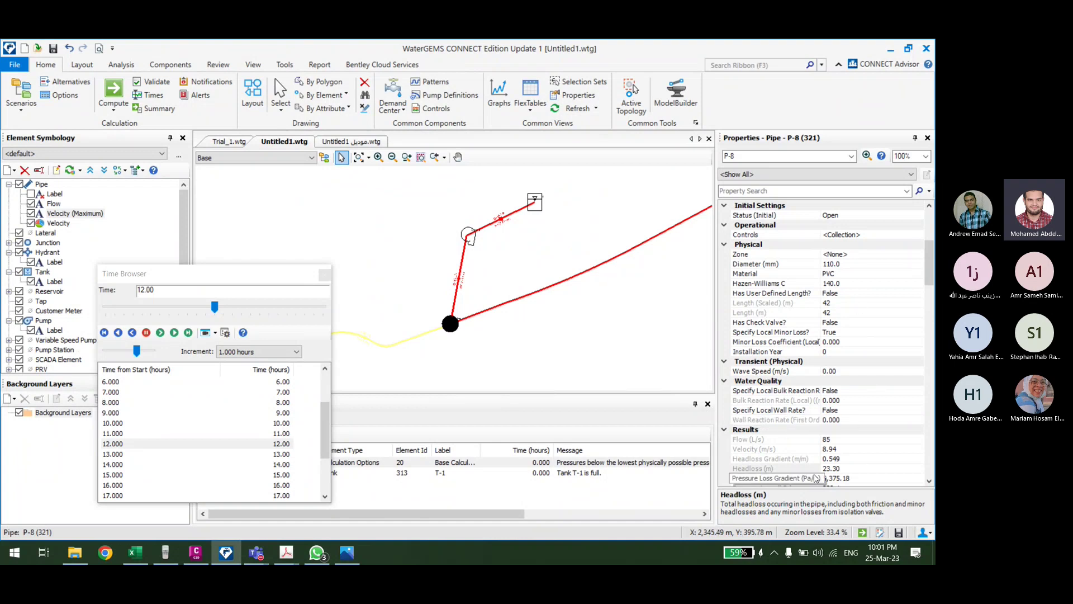
{"action": "left_click", "coordinate": [460, 264]}
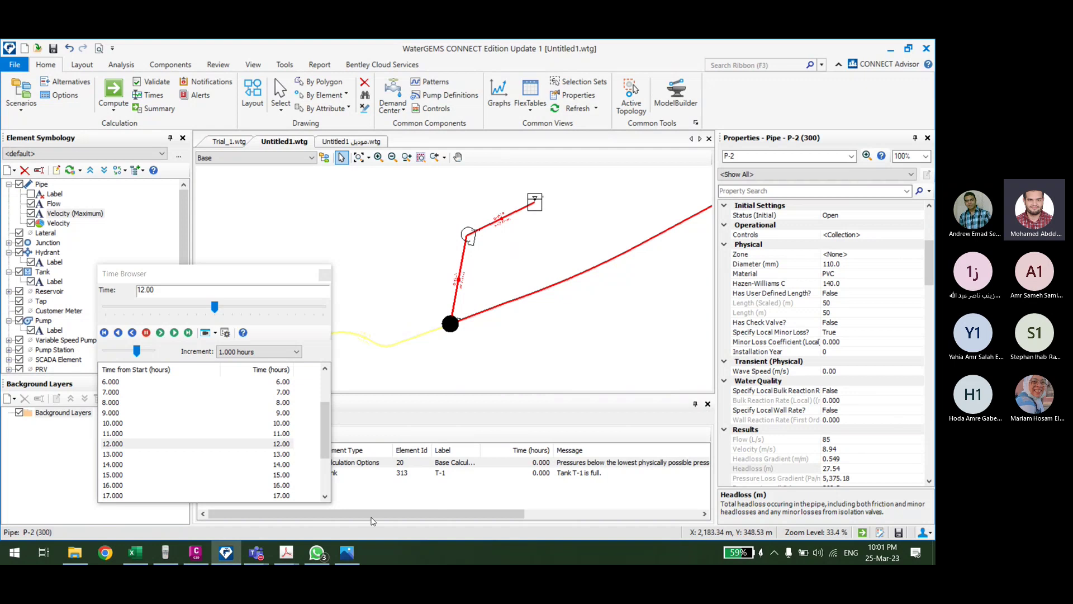
Step: Consult the uPVC pressure pipe size table image, return to the model, and set pipe P-2's diameter to 200 mm
{"action": "left_click", "coordinate": [355, 558]}
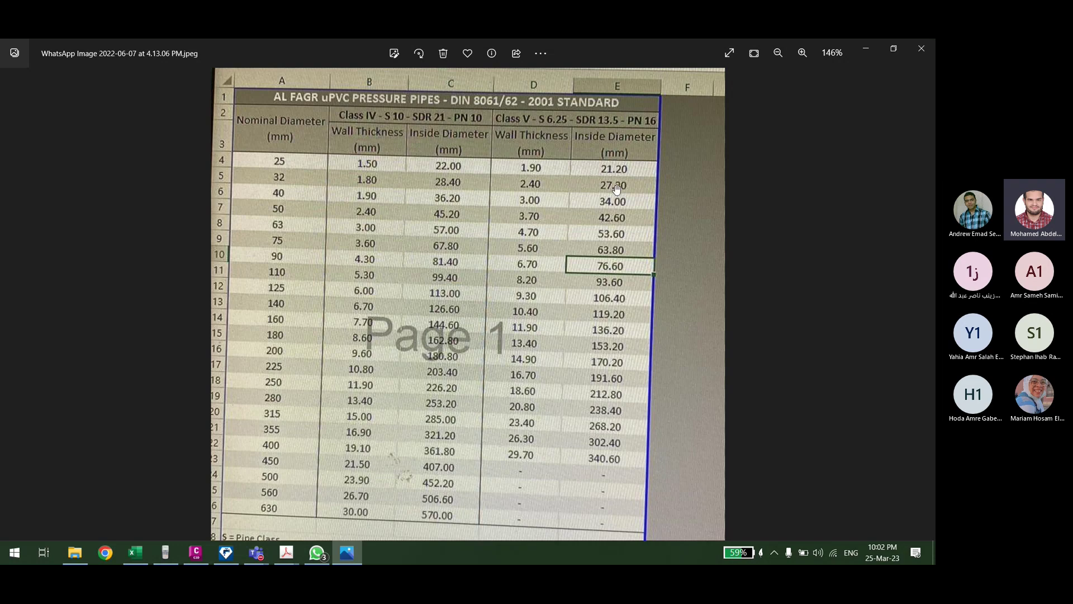
{"action": "left_click", "coordinate": [863, 48]}
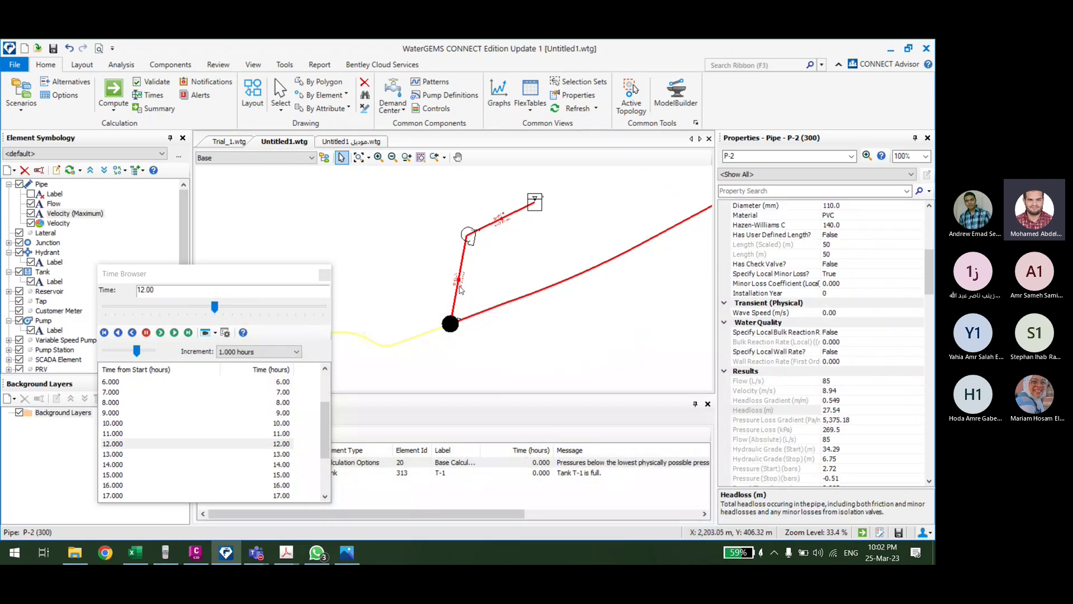
{"action": "scroll", "coordinate": [857, 355], "scroll_direction": "down", "scroll_amount": 1}
{"action": "scroll", "coordinate": [857, 355], "scroll_direction": "up", "scroll_amount": 4}
{"action": "left_click", "coordinate": [832, 293]}
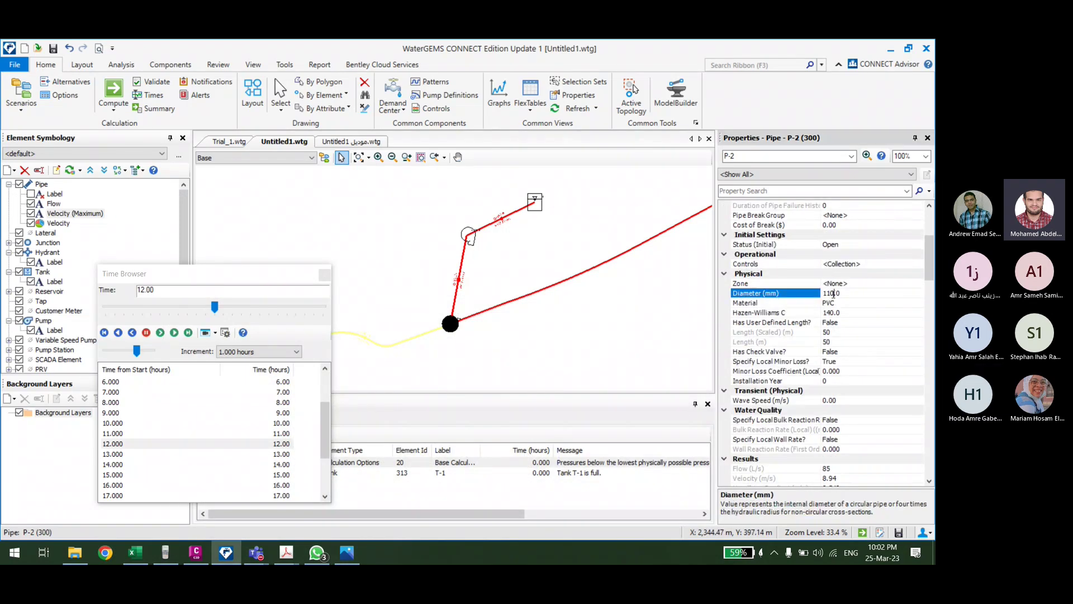
{"action": "type", "text": "200"}
{"action": "left_click", "coordinate": [506, 371]}
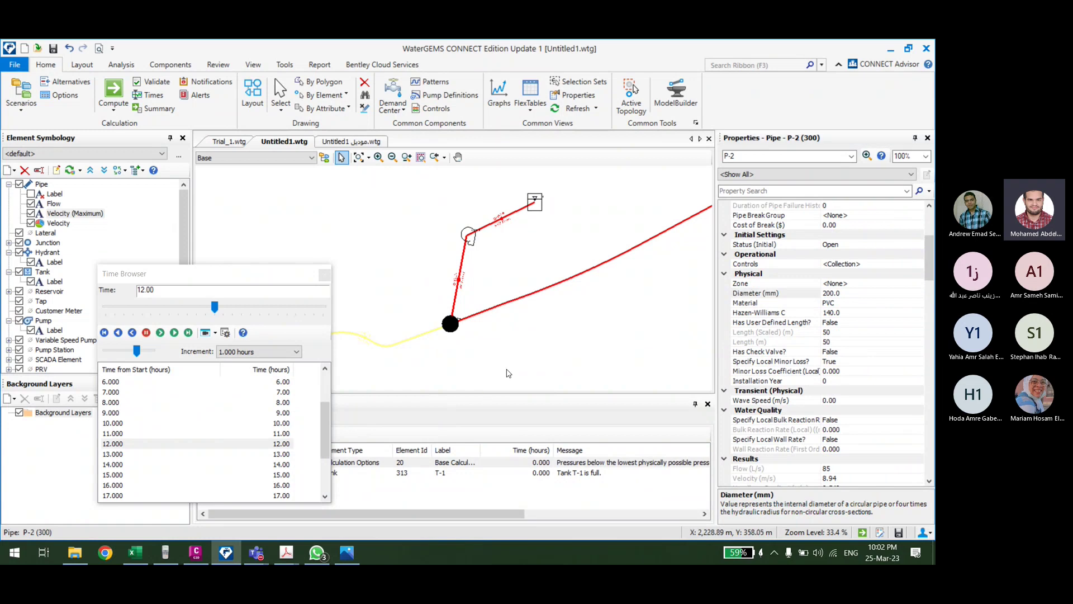
Step: Set the diameter of the long pipe between J-35 and J-89 to 200 mm
{"action": "left_click", "coordinate": [576, 278]}
{"action": "left_click", "coordinate": [577, 281]}
{"action": "scroll", "coordinate": [577, 281], "scroll_direction": "down", "scroll_amount": 5}
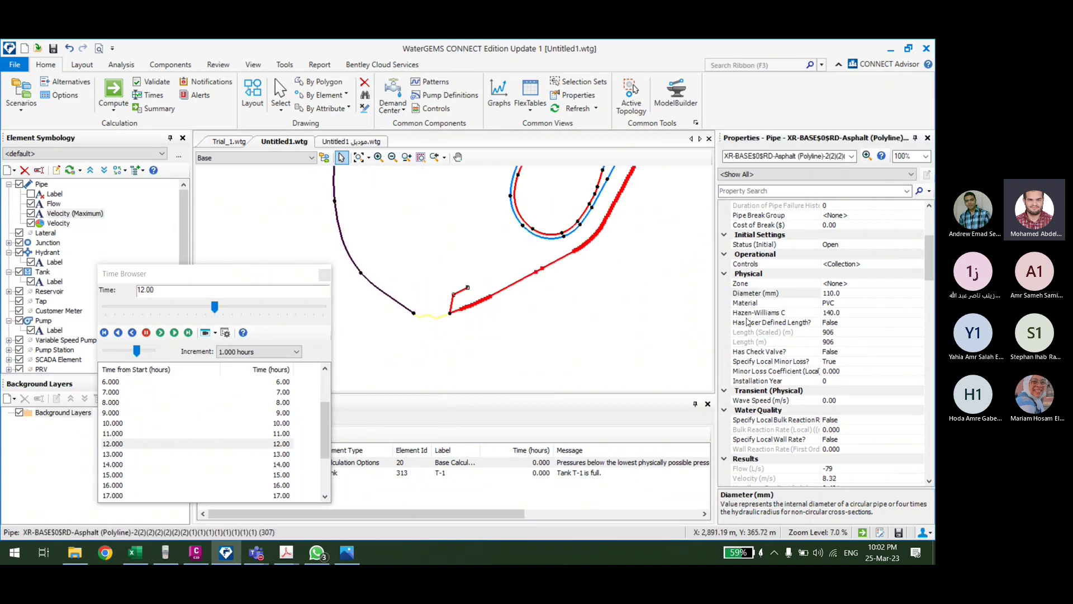
{"action": "left_click", "coordinate": [846, 293]}
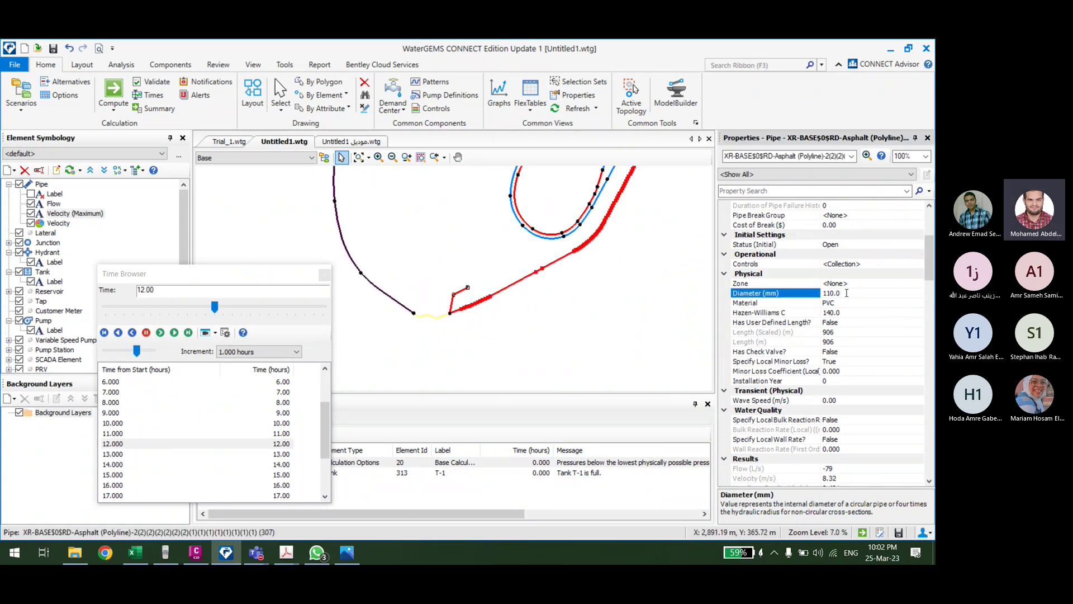
{"action": "type", "text": "200"}
{"action": "left_click", "coordinate": [613, 315]}
Step: Change the pipe flow annotation's field to Flow (Maximum Absolute), keeping the Q= prefix
{"action": "scroll", "coordinate": [564, 279], "scroll_direction": "up", "scroll_amount": 6}
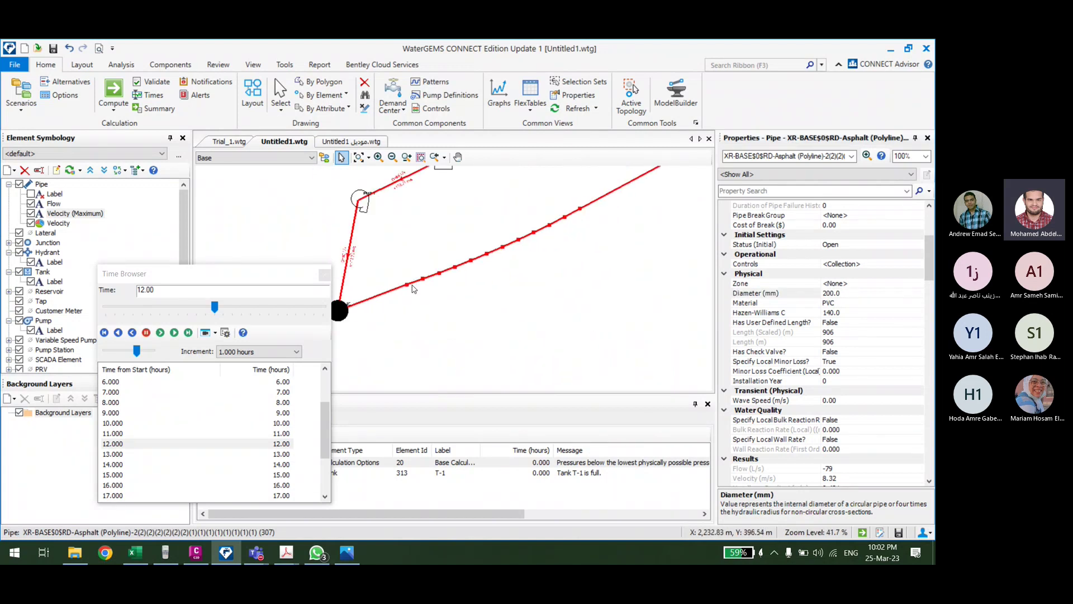
{"action": "scroll", "coordinate": [578, 232], "scroll_direction": "up", "scroll_amount": 4}
{"action": "scroll", "coordinate": [578, 232], "scroll_direction": "down", "scroll_amount": 3}
{"action": "left_click_drag", "start_coordinate": [578, 232], "coordinate": [498, 308]}
{"action": "left_click", "coordinate": [563, 256]}
{"action": "scroll", "coordinate": [531, 309], "scroll_direction": "down", "scroll_amount": 3}
{"action": "scroll", "coordinate": [465, 335], "scroll_direction": "up", "scroll_amount": 5}
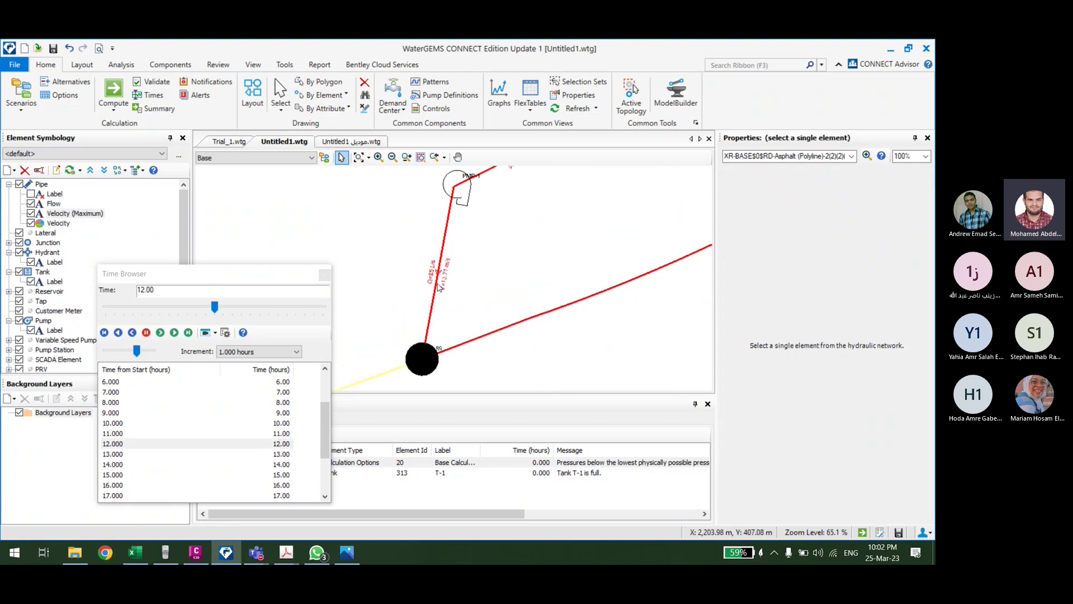
{"action": "double_click", "coordinate": [53, 203]}
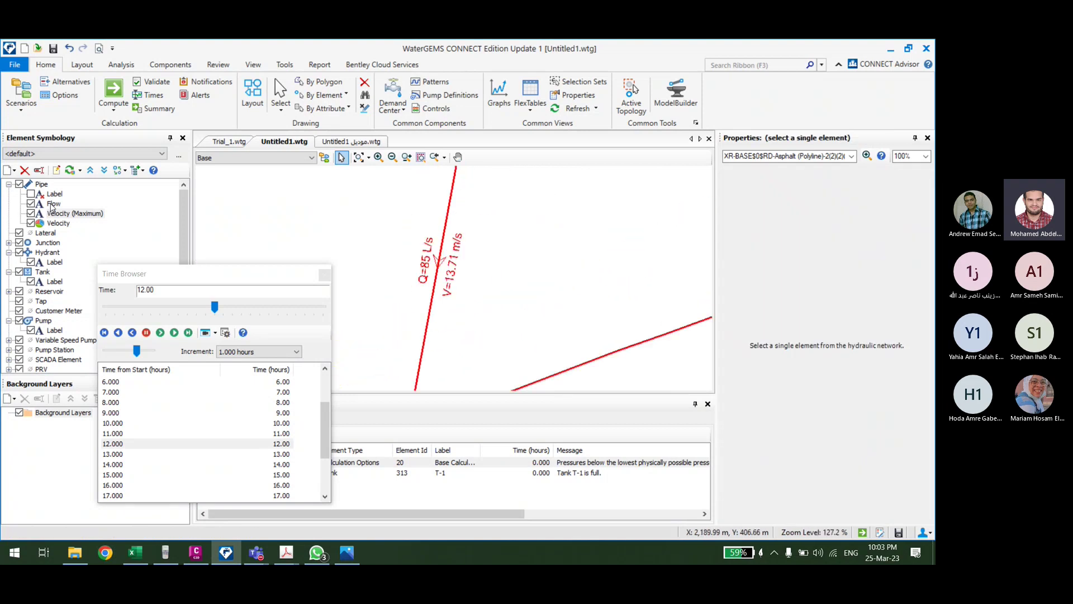
{"action": "left_click", "coordinate": [575, 209]}
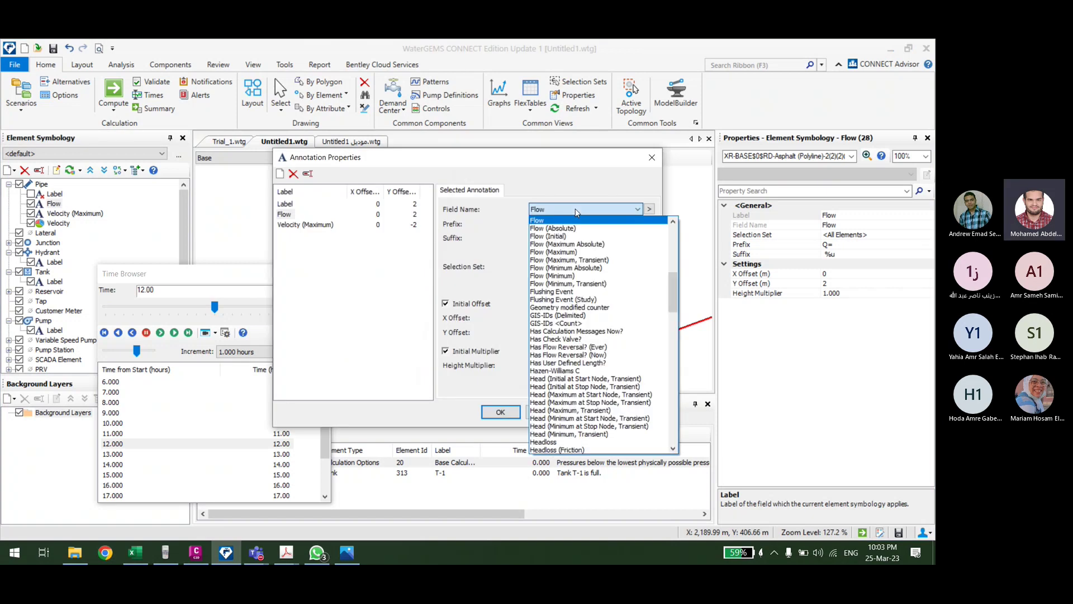
{"action": "left_click", "coordinate": [579, 245]}
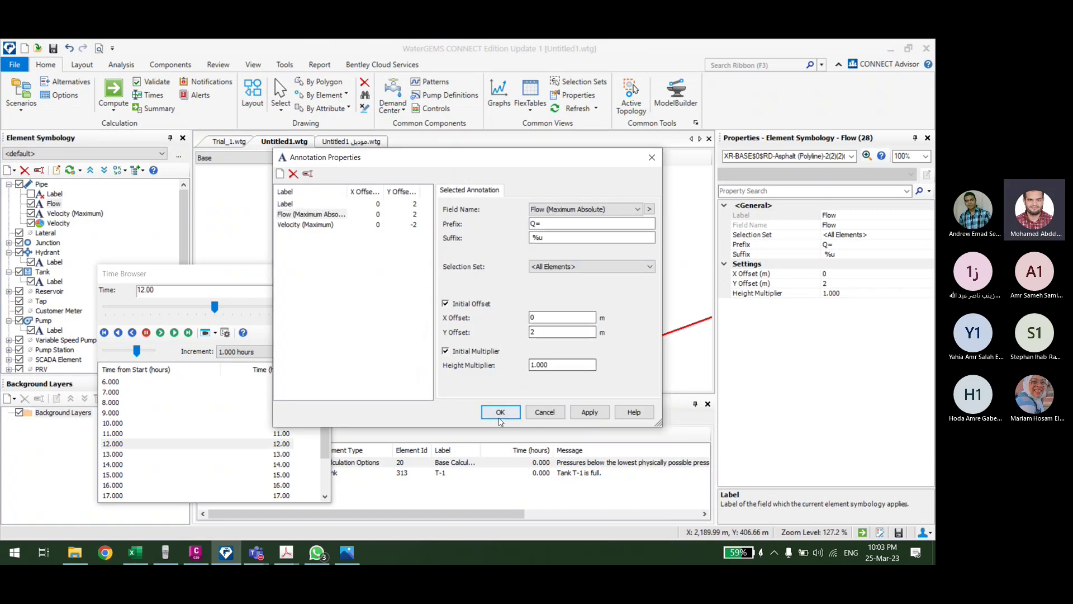
{"action": "left_click", "coordinate": [500, 412]}
Step: Compare the maximum flow and velocity labels on pipe P-2 and the long pipe between J-35 and J-89
{"action": "scroll", "coordinate": [475, 286], "scroll_direction": "down", "scroll_amount": 5}
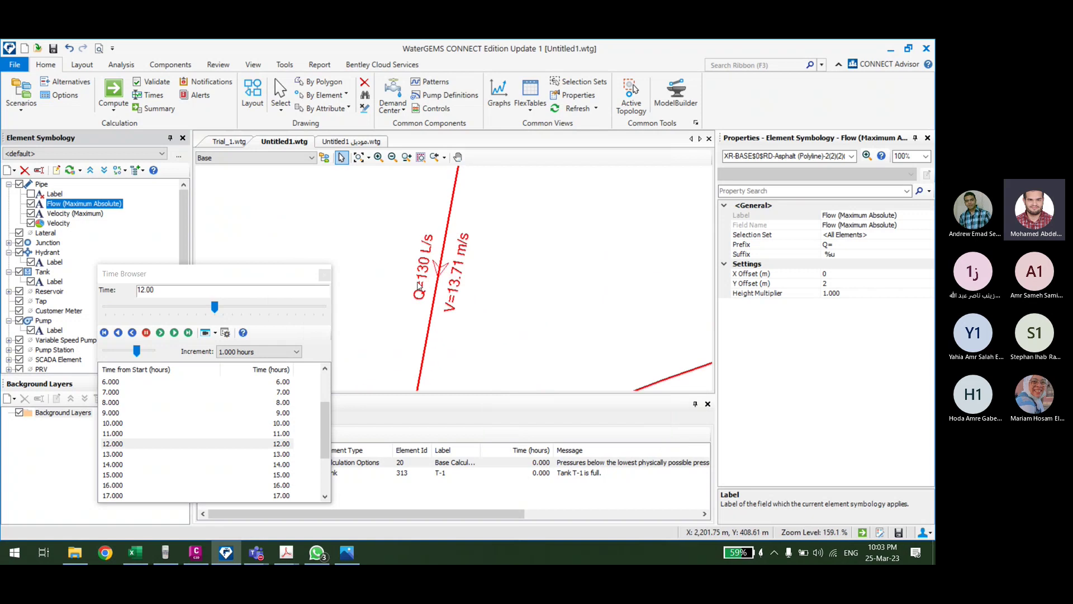
{"action": "scroll", "coordinate": [475, 296], "scroll_direction": "down", "scroll_amount": 3}
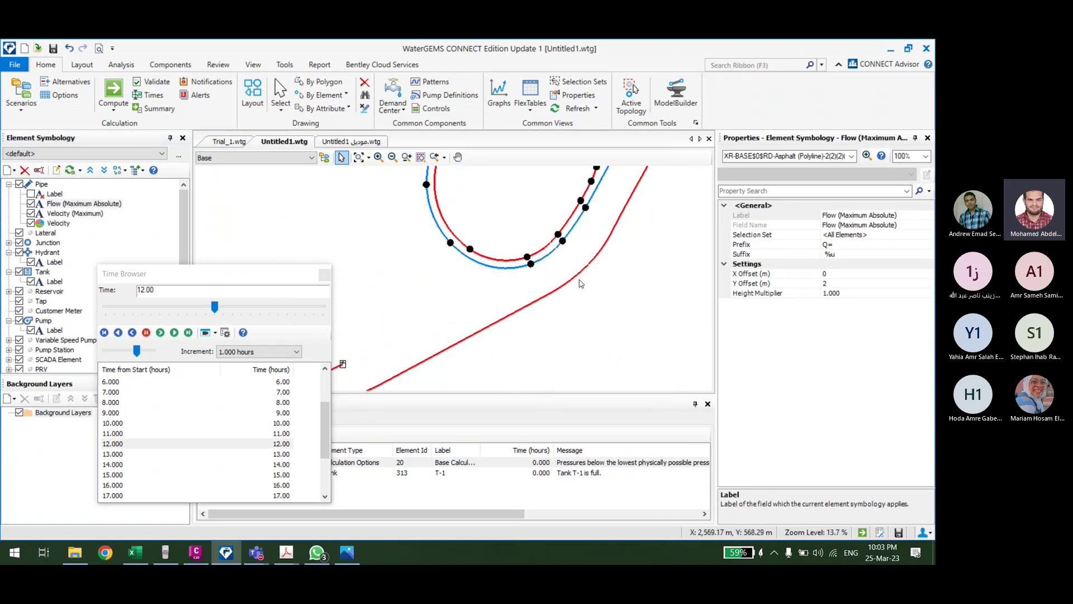
{"action": "left_click", "coordinate": [579, 277]}
{"action": "scroll", "coordinate": [610, 316], "scroll_direction": "up", "scroll_amount": 2}
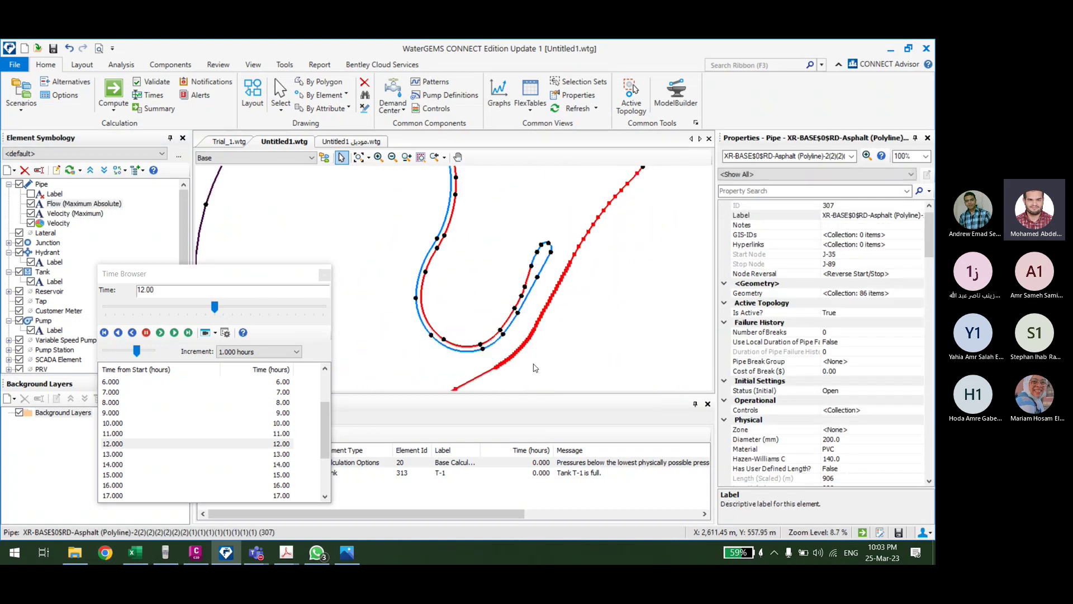
{"action": "scroll", "coordinate": [585, 248], "scroll_direction": "up", "scroll_amount": 7}
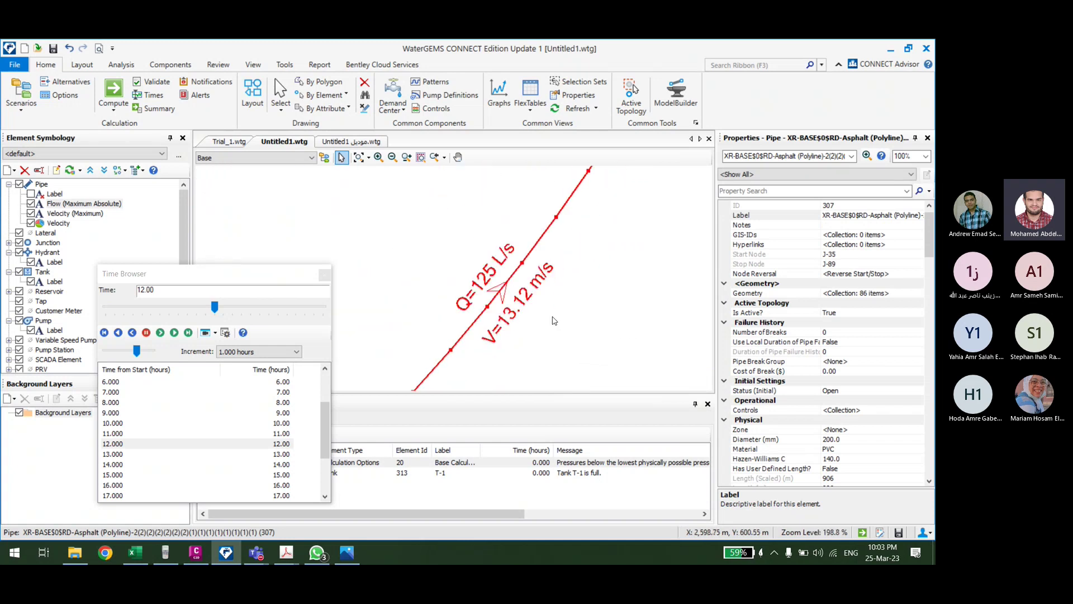
{"action": "scroll", "coordinate": [470, 298], "scroll_direction": "down", "scroll_amount": 9}
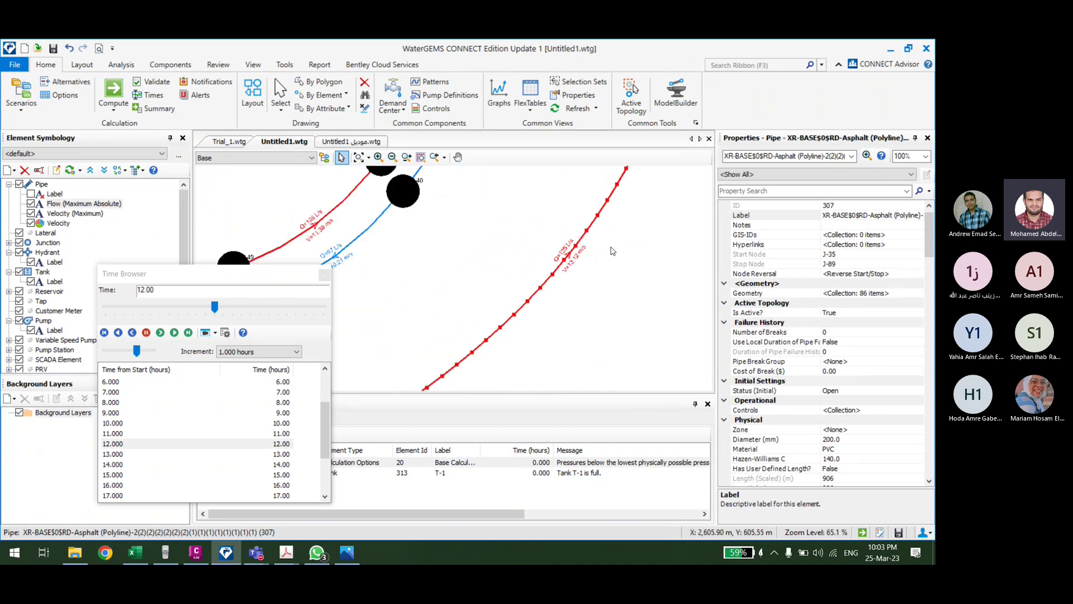
{"action": "scroll", "coordinate": [593, 317], "scroll_direction": "down", "scroll_amount": 4}
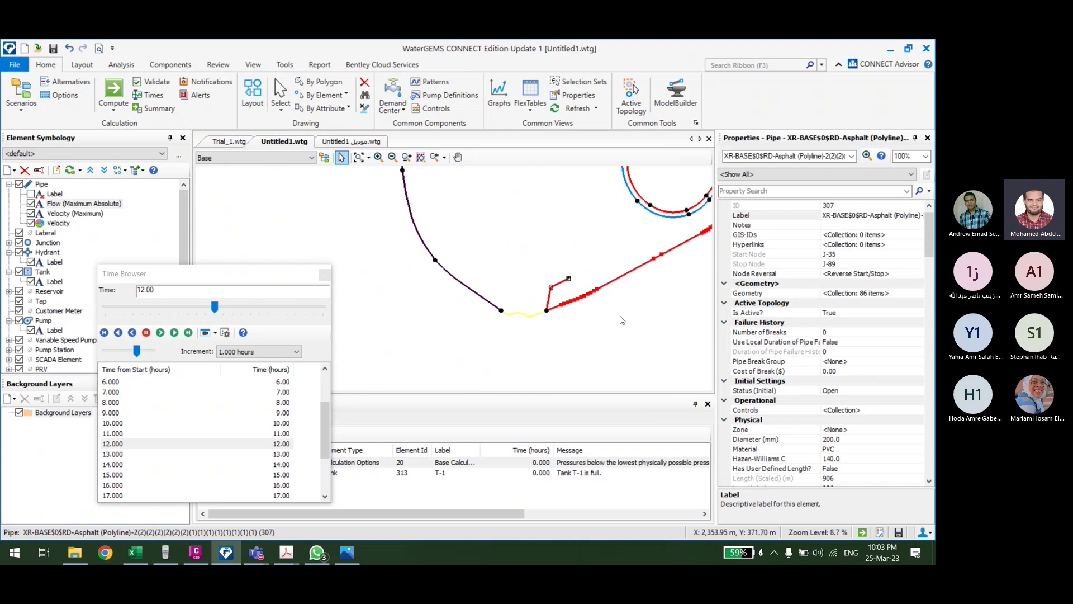
Step: Clear the pipe selection and recompute the model with the enlarged pipe diameters
{"action": "left_click_drag", "start_coordinate": [620, 319], "coordinate": [426, 340]}
{"action": "left_click", "coordinate": [539, 313]}
{"action": "left_click_drag", "start_coordinate": [498, 337], "coordinate": [546, 309]}
{"action": "left_click", "coordinate": [124, 101]}
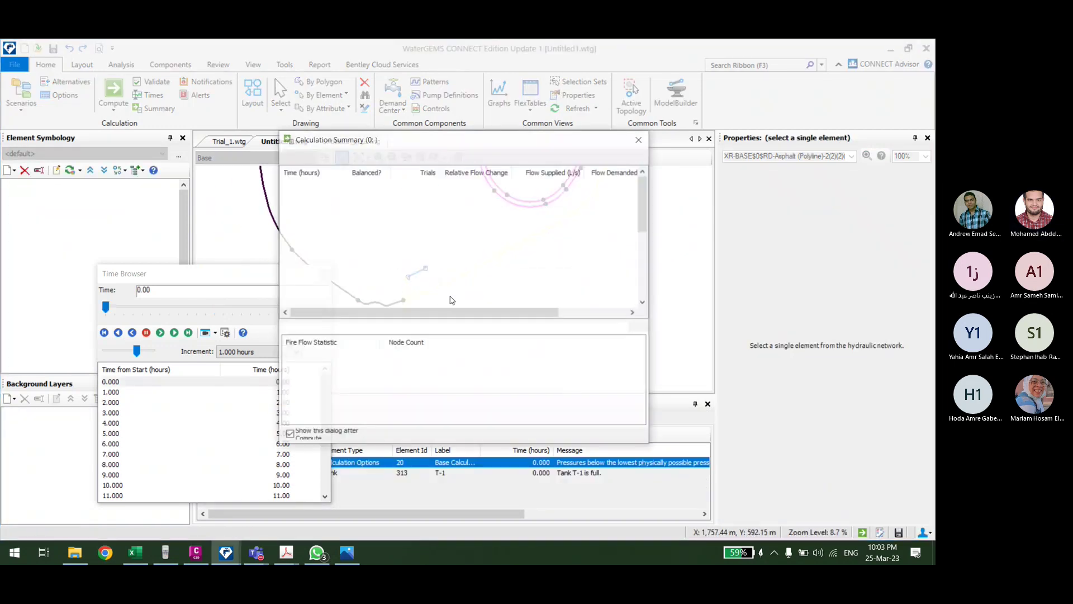
Step: Close the calculation summary and set the displayed simulation time to 12.00 hours
{"action": "left_click", "coordinate": [638, 139]}
{"action": "left_click", "coordinate": [151, 96]}
{"action": "scroll", "coordinate": [292, 466], "scroll_direction": "down", "scroll_amount": 2}
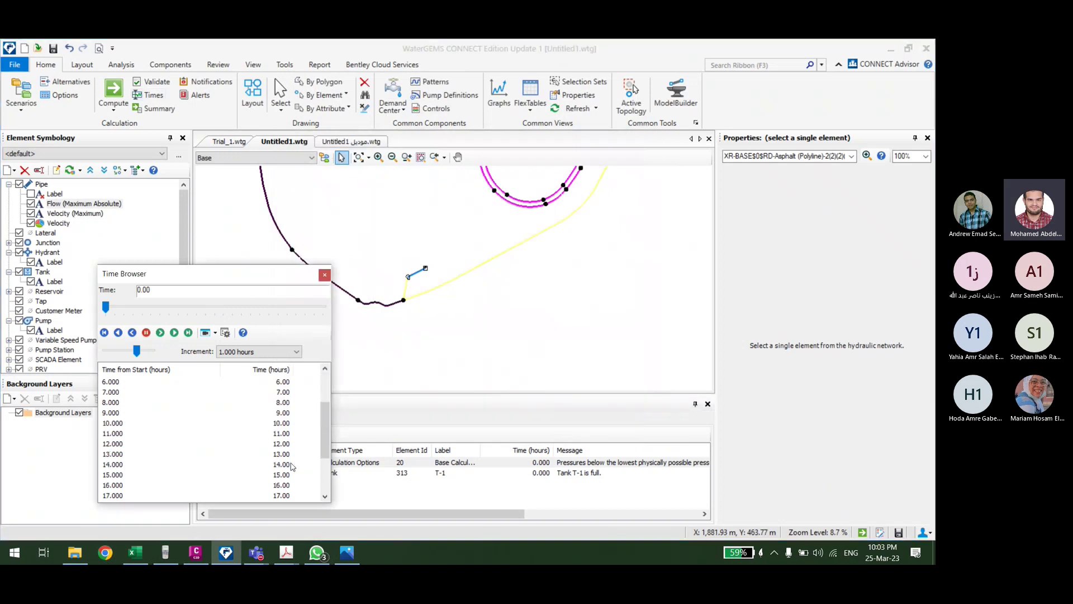
{"action": "left_click", "coordinate": [282, 443]}
Step: Inspect the maximum flow and velocity labels and the diameter and calculated results of the long pipe between J-35 and J-89
{"action": "scroll", "coordinate": [433, 297], "scroll_direction": "up", "scroll_amount": 6}
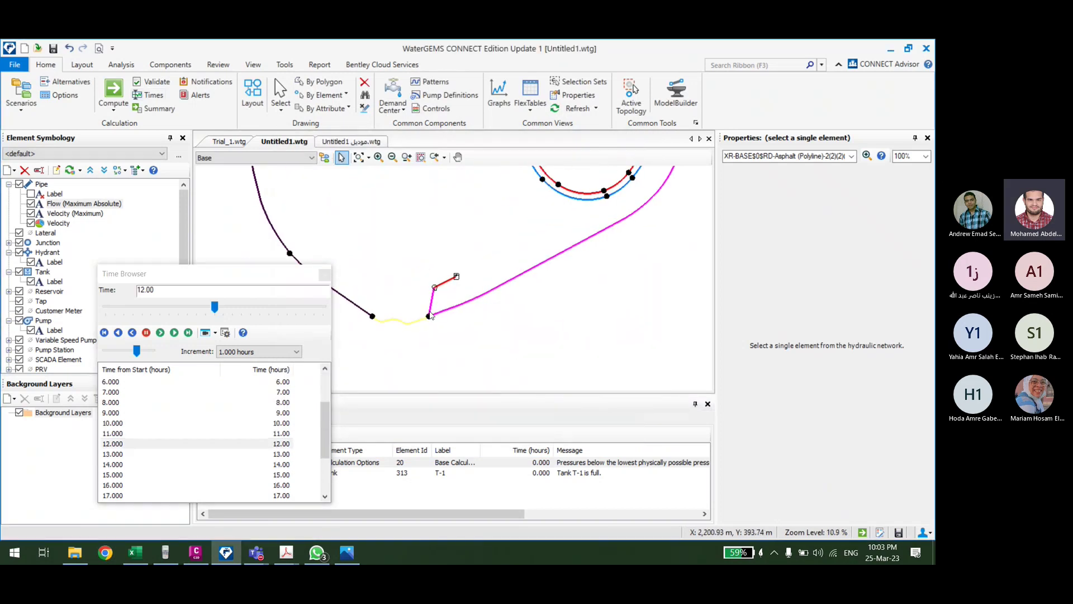
{"action": "scroll", "coordinate": [434, 297], "scroll_direction": "up", "scroll_amount": 1}
{"action": "scroll", "coordinate": [433, 296], "scroll_direction": "down", "scroll_amount": 8}
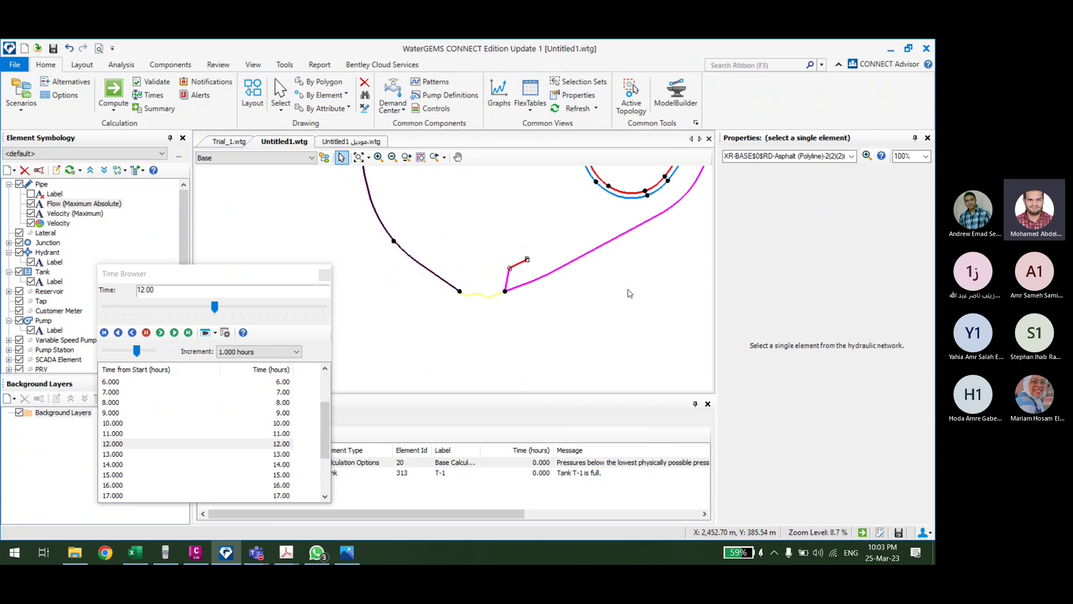
{"action": "scroll", "coordinate": [554, 258], "scroll_direction": "up", "scroll_amount": 10}
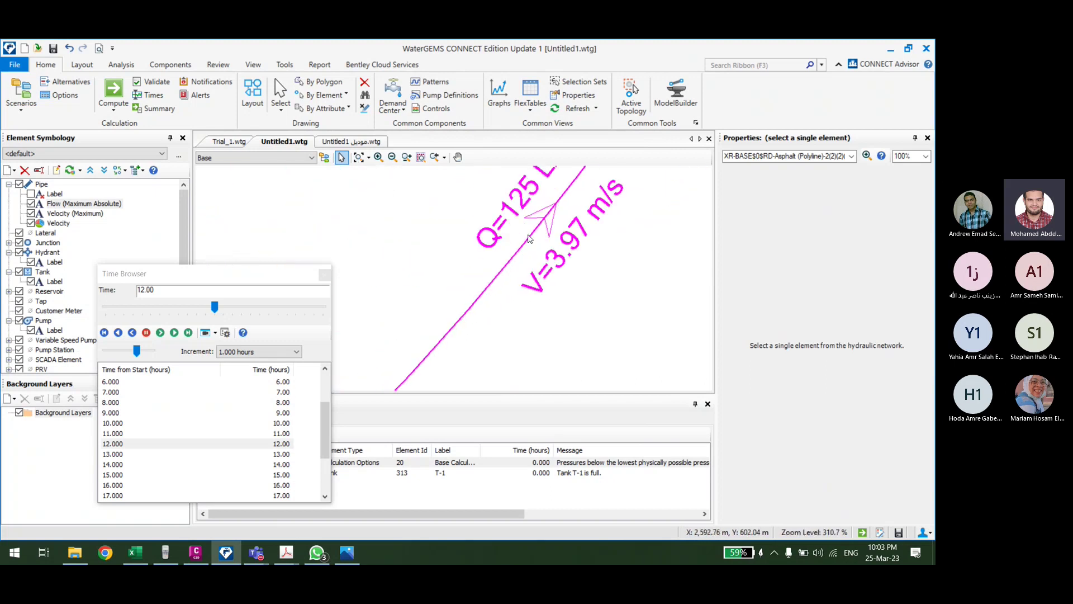
{"action": "scroll", "coordinate": [531, 296], "scroll_direction": "down", "scroll_amount": 2}
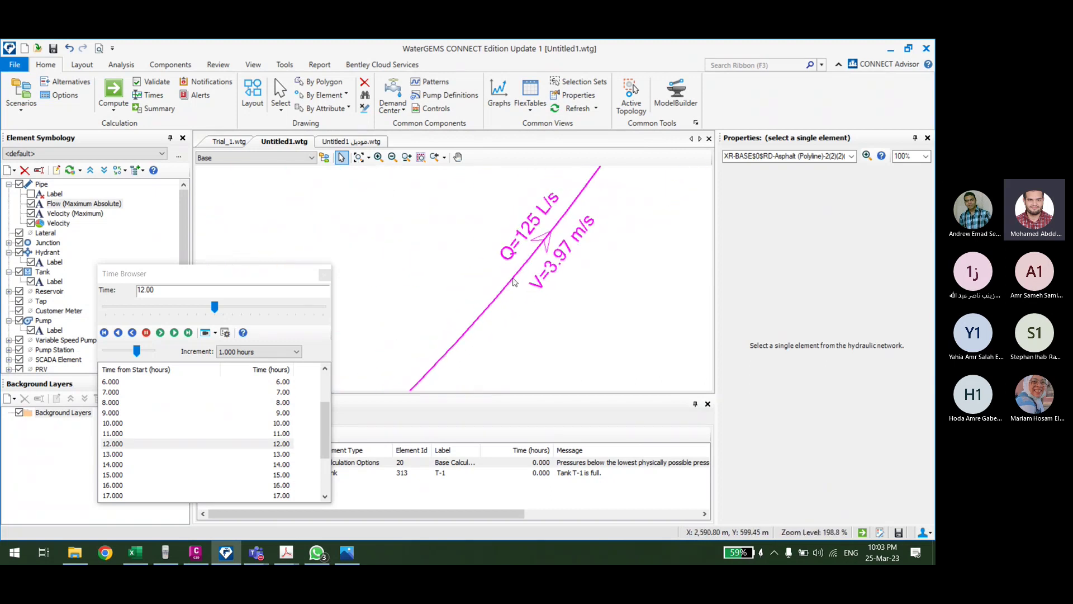
{"action": "left_click", "coordinate": [526, 303]}
{"action": "scroll", "coordinate": [841, 330], "scroll_direction": "down", "scroll_amount": 5}
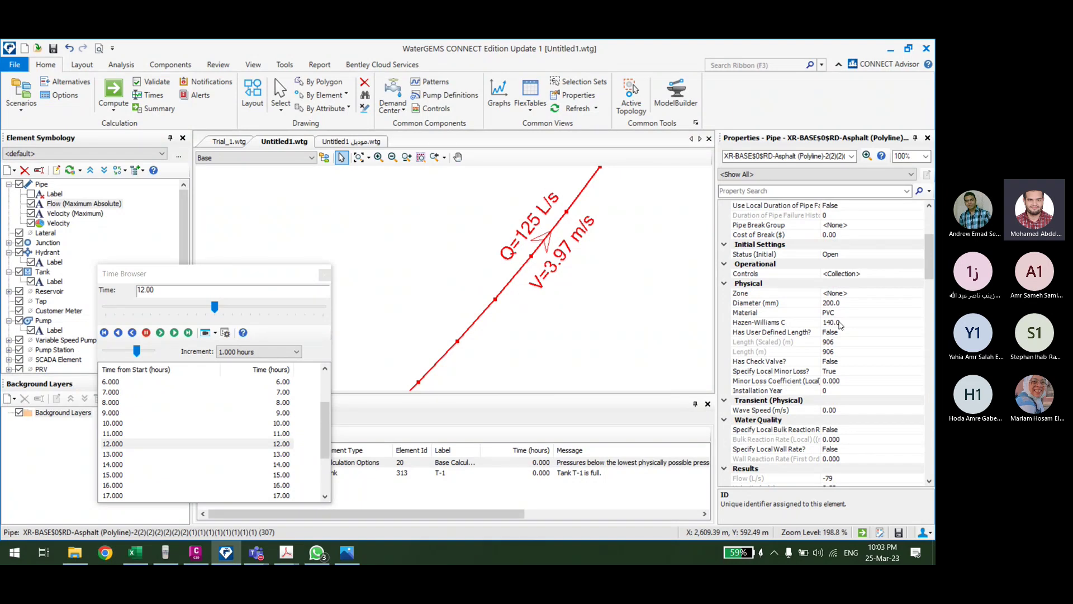
{"action": "scroll", "coordinate": [844, 330], "scroll_direction": "down", "scroll_amount": 4}
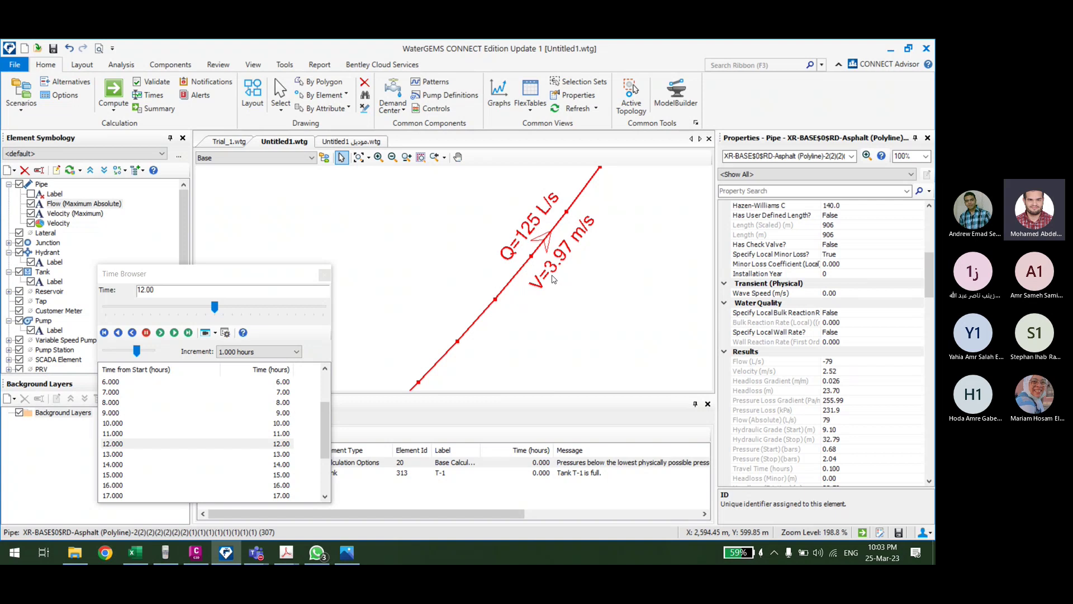
Step: Examine the elevation, hydraulic grade and pressure results of junction J-30, and clear the selection
{"action": "scroll", "coordinate": [554, 280], "scroll_direction": "down", "scroll_amount": 10}
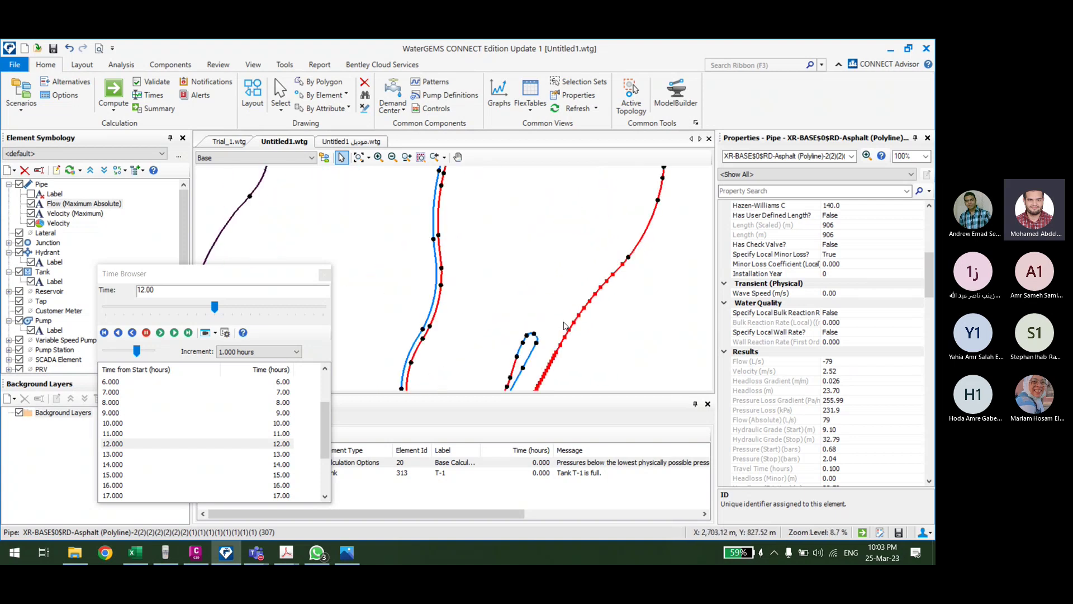
{"action": "scroll", "coordinate": [565, 326], "scroll_direction": "up", "scroll_amount": 5}
{"action": "left_click", "coordinate": [602, 270]}
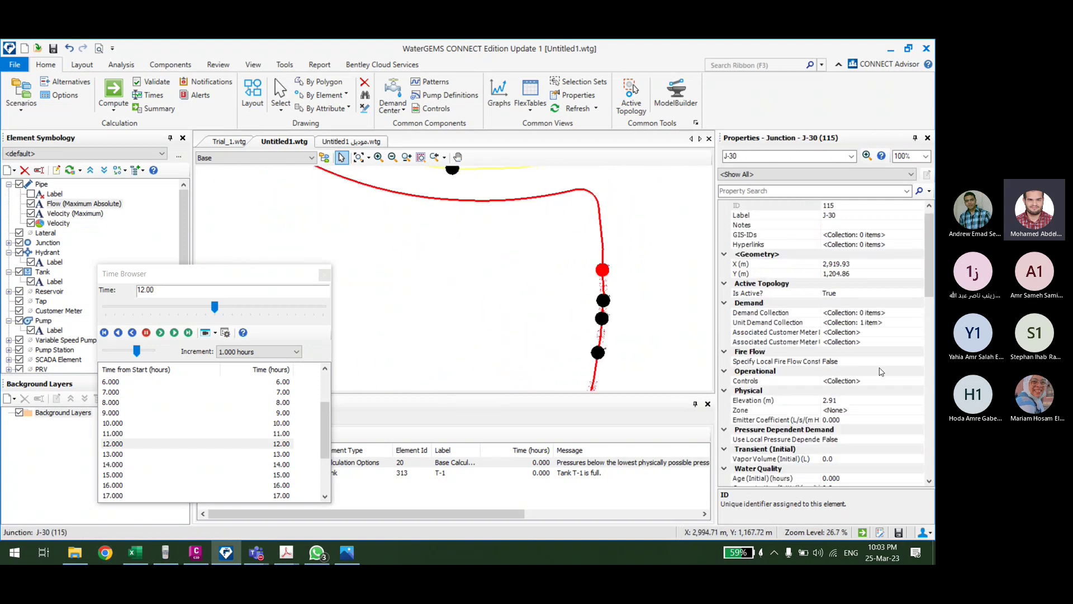
{"action": "scroll", "coordinate": [881, 372], "scroll_direction": "down", "scroll_amount": 5}
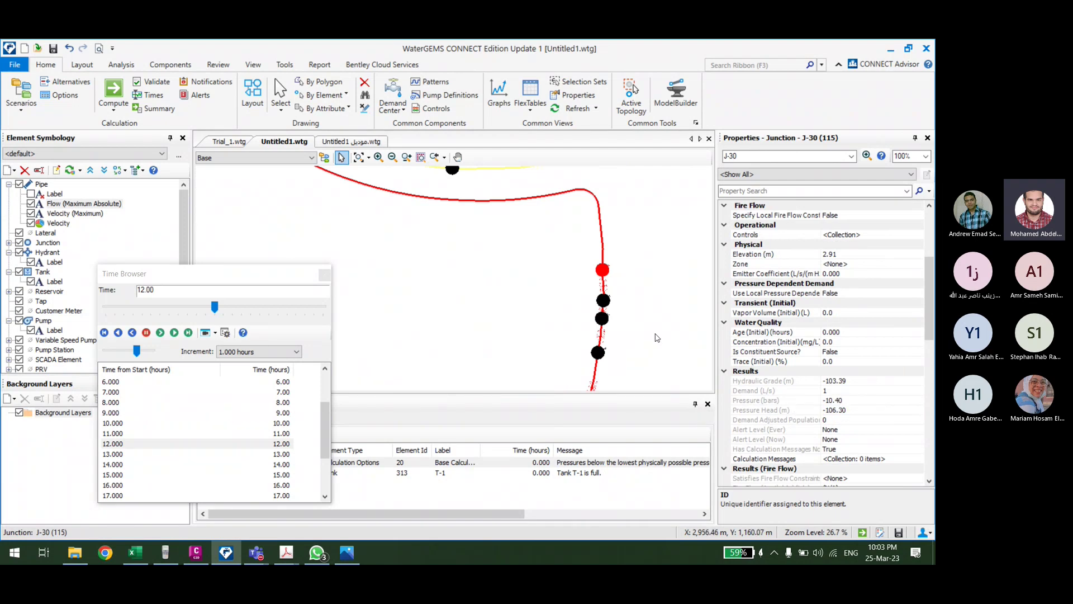
{"action": "scroll", "coordinate": [587, 291], "scroll_direction": "down", "scroll_amount": 3}
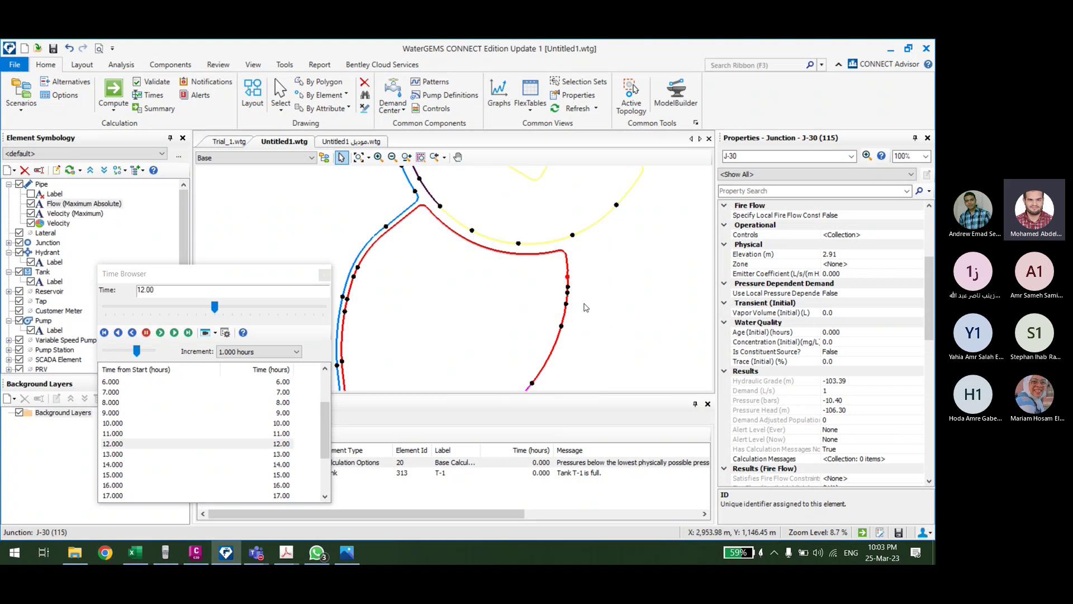
{"action": "scroll", "coordinate": [561, 267], "scroll_direction": "up", "scroll_amount": 4}
{"action": "left_click_drag", "start_coordinate": [488, 304], "coordinate": [548, 238]}
{"action": "left_click", "coordinate": [510, 252]}
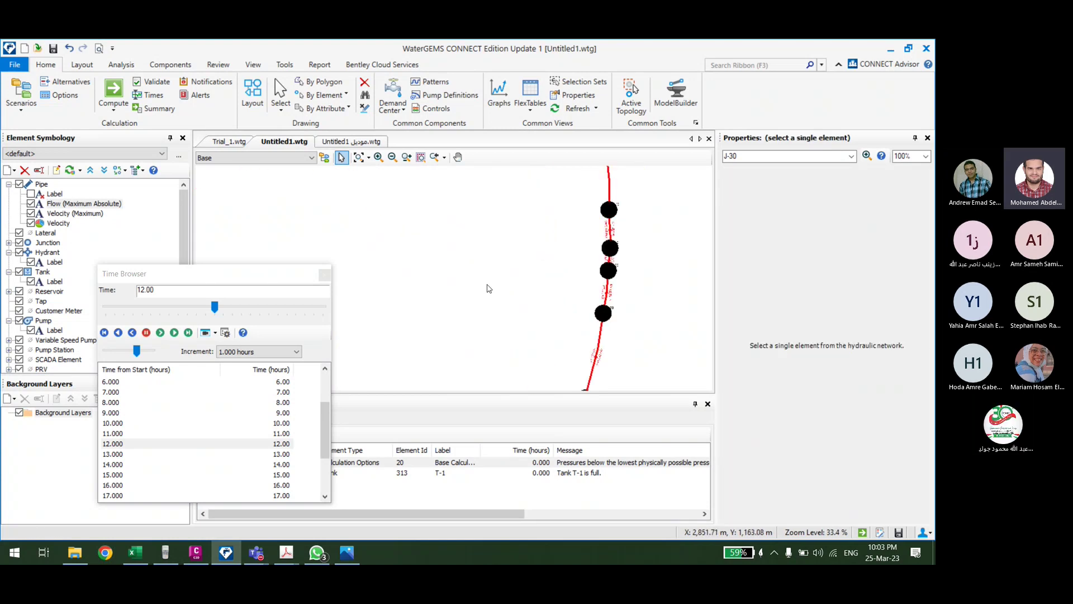
Step: Open the junction FlexTable, select the J-4 row and place the table clear of the drawing
{"action": "left_click", "coordinate": [530, 96]}
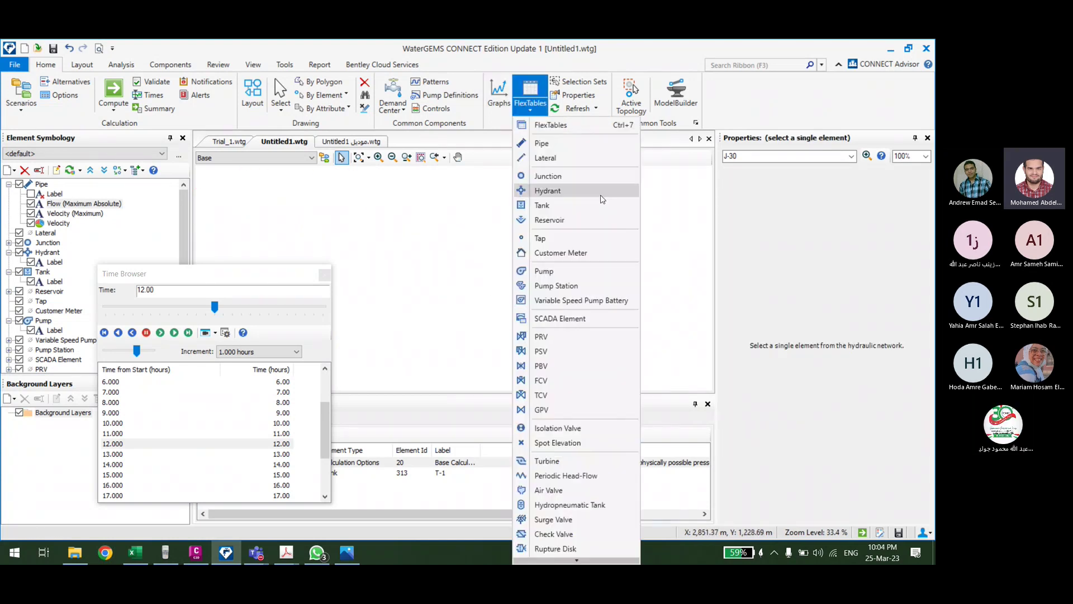
{"action": "left_click", "coordinate": [550, 174]}
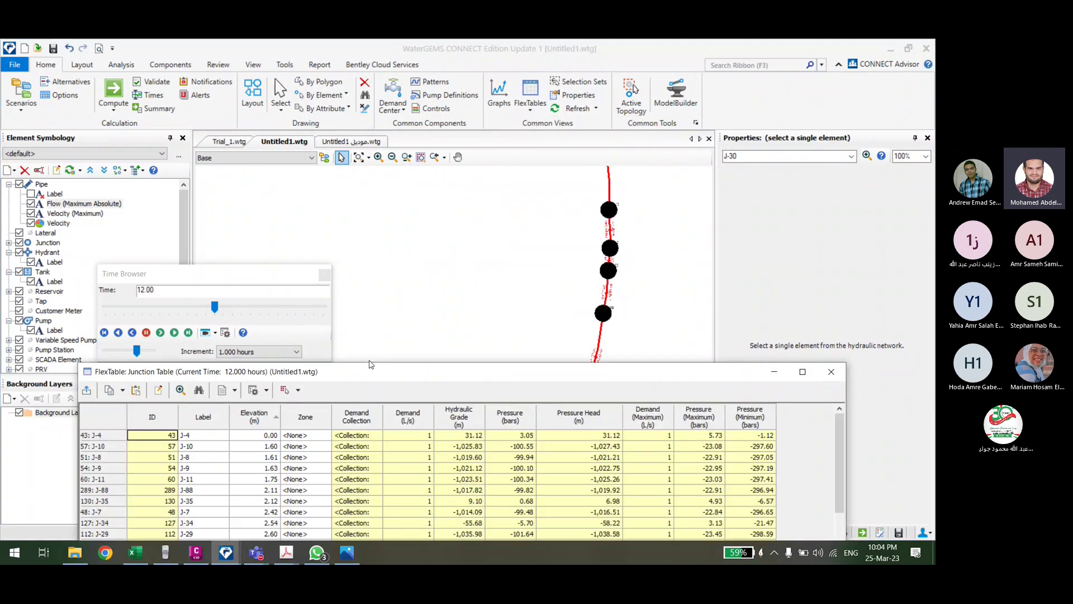
{"action": "left_click_drag", "start_coordinate": [388, 378], "coordinate": [426, 169]}
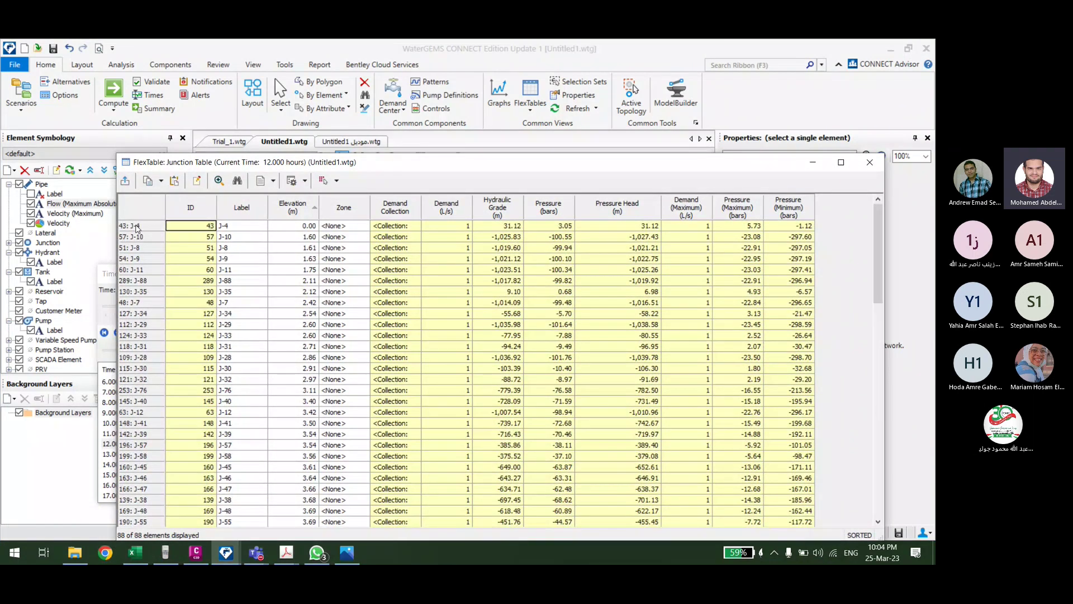
{"action": "left_click", "coordinate": [136, 227]}
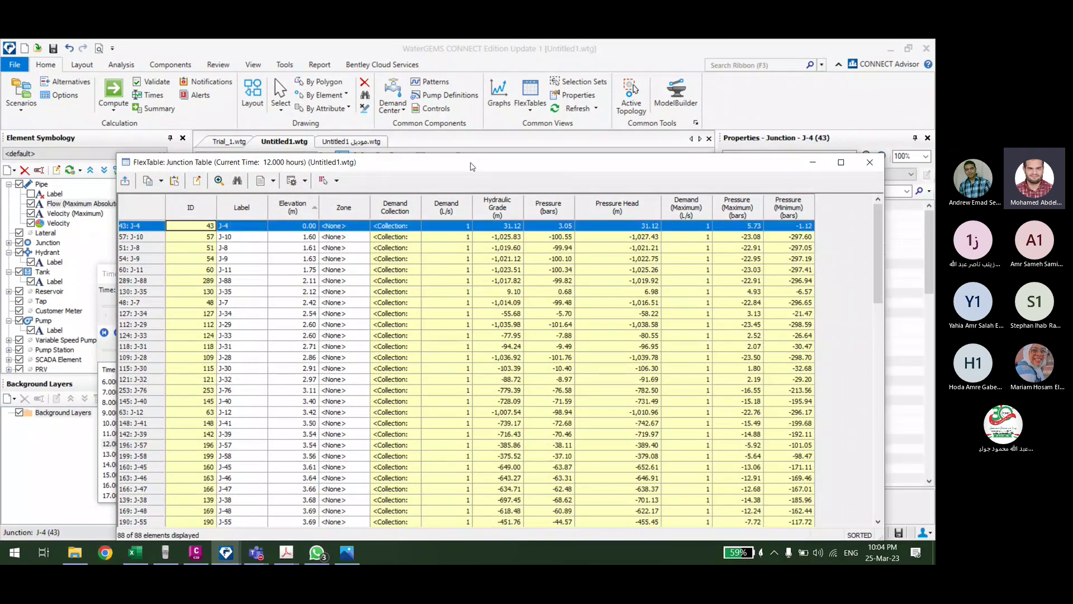
{"action": "mouse_move", "coordinate": [472, 166]}
{"action": "left_mouse_down"}
{"action": "mouse_move", "coordinate": [438, 406]}
{"action": "mouse_move", "coordinate": [217, 370]}
{"action": "left_mouse_up"}
Step: Check junctions J-70, J-3 and J-69 in the drawing and locate J-4 from its table row
{"action": "scroll", "coordinate": [542, 223], "scroll_direction": "down", "scroll_amount": 4}
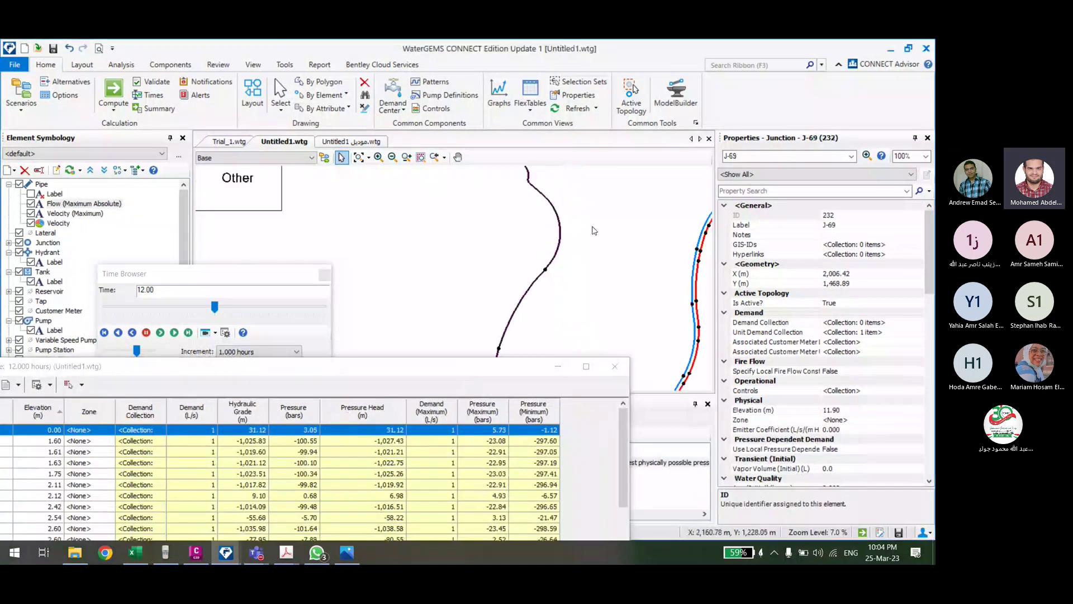
{"action": "left_click", "coordinate": [546, 270]}
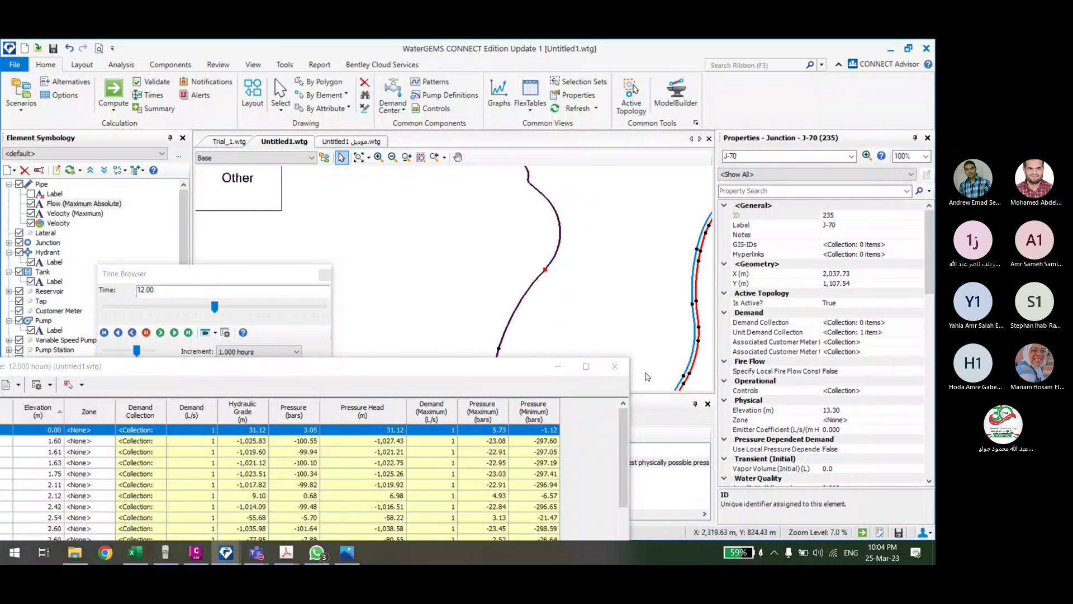
{"action": "left_click_drag", "start_coordinate": [591, 294], "coordinate": [641, 362]}
{"action": "scroll", "coordinate": [569, 226], "scroll_direction": "up", "scroll_amount": 6}
{"action": "left_click", "coordinate": [592, 230]}
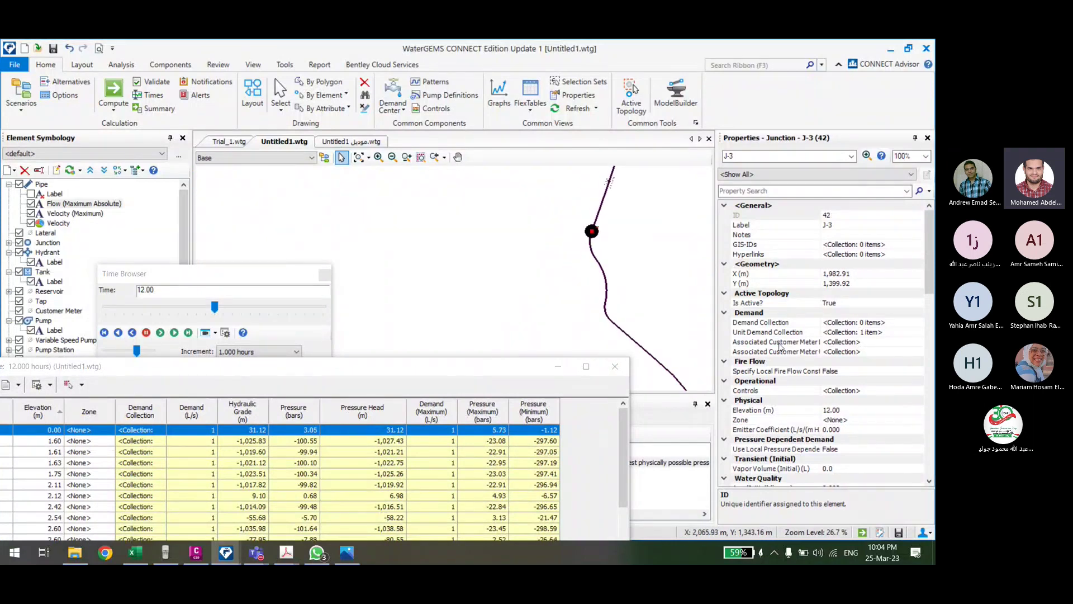
{"action": "scroll", "coordinate": [593, 251], "scroll_direction": "down", "scroll_amount": 3}
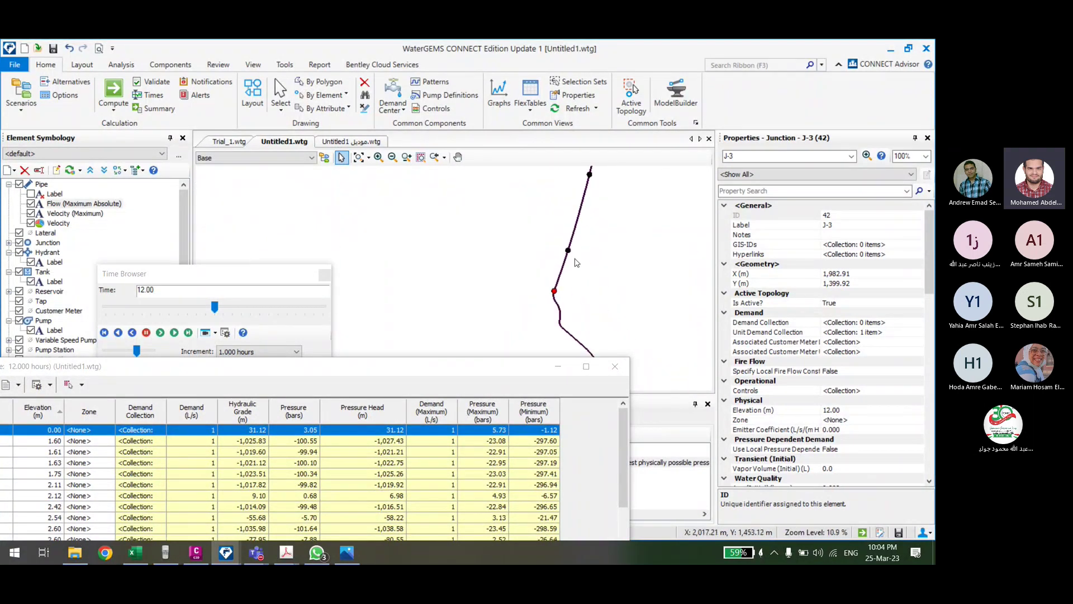
{"action": "left_click", "coordinate": [572, 262]}
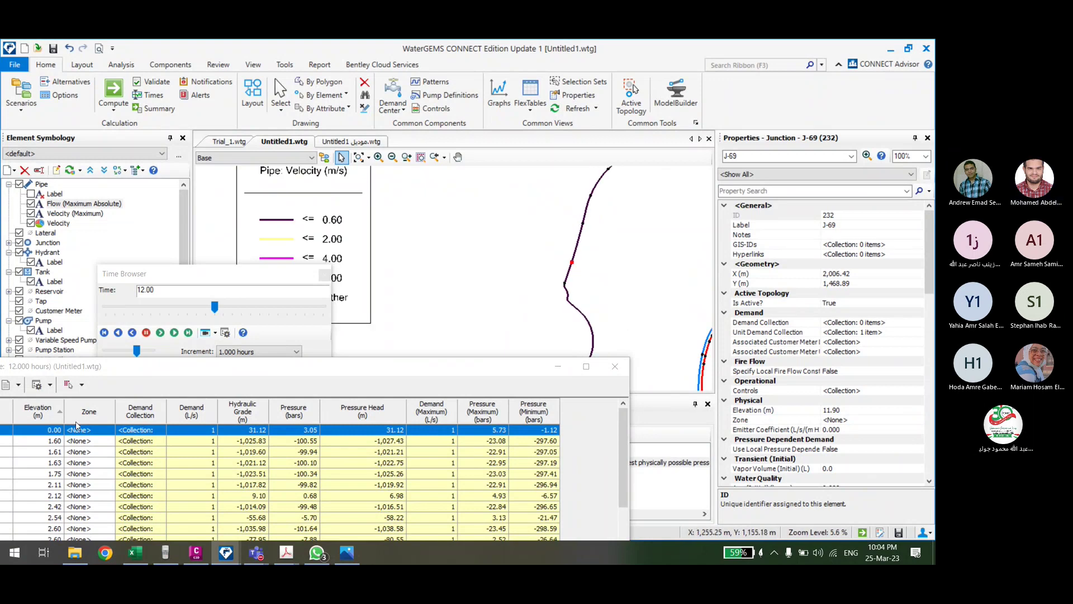
{"action": "left_click_drag", "start_coordinate": [151, 366], "coordinate": [300, 316]}
{"action": "left_click", "coordinate": [114, 334]}
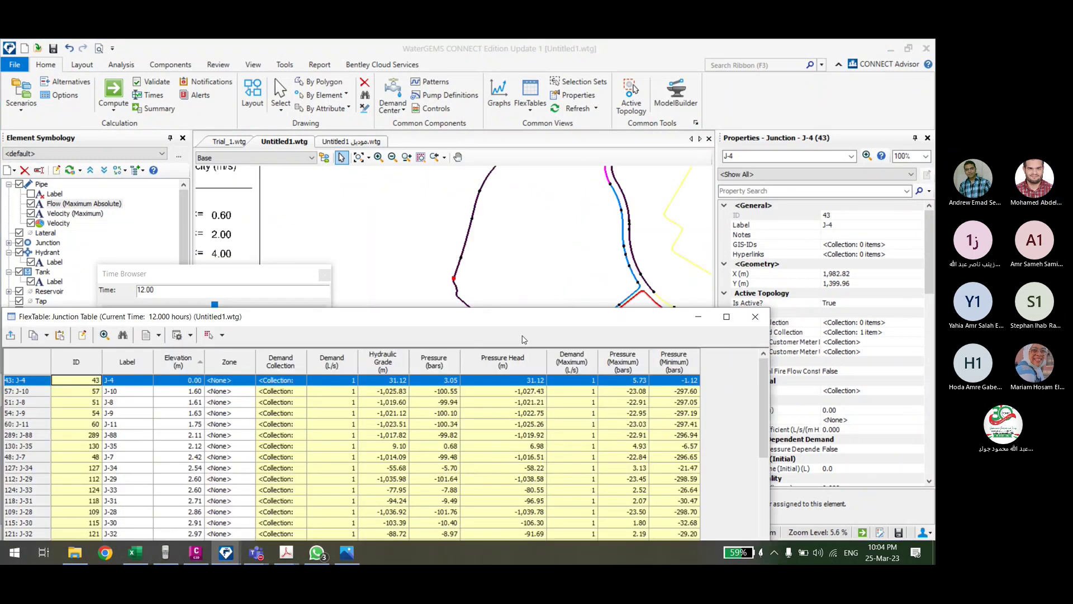
Step: Move junction J-3 about 26 m east, off the overlapping junction J-4, and check both junctions' properties
{"action": "left_click_drag", "start_coordinate": [519, 316], "coordinate": [434, 406]}
{"action": "scroll", "coordinate": [462, 274], "scroll_direction": "up", "scroll_amount": 8}
{"action": "scroll", "coordinate": [461, 274], "scroll_direction": "down", "scroll_amount": 2}
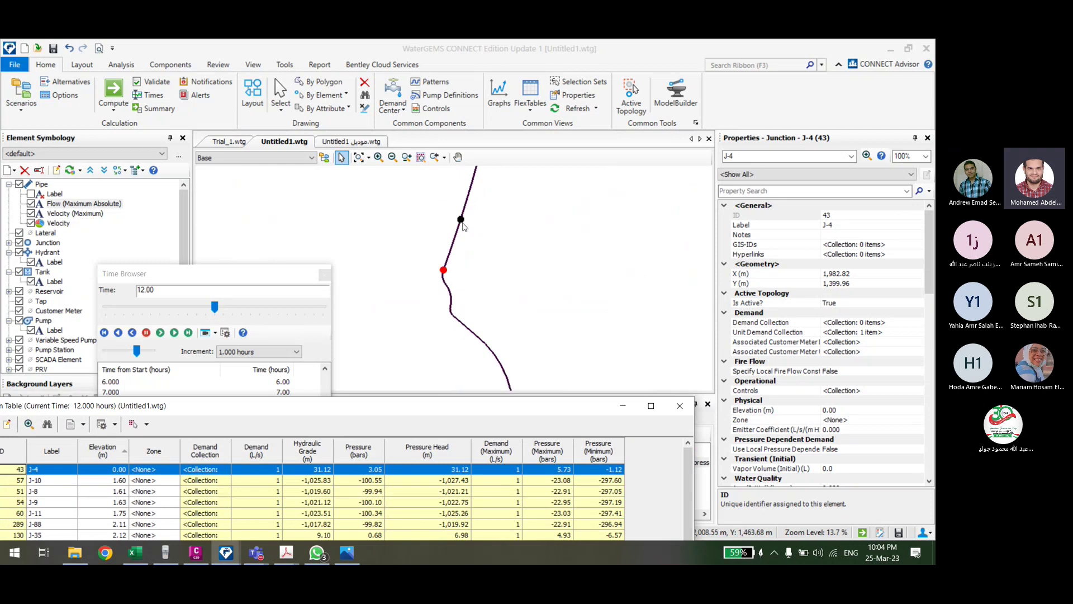
{"action": "left_click", "coordinate": [444, 271]}
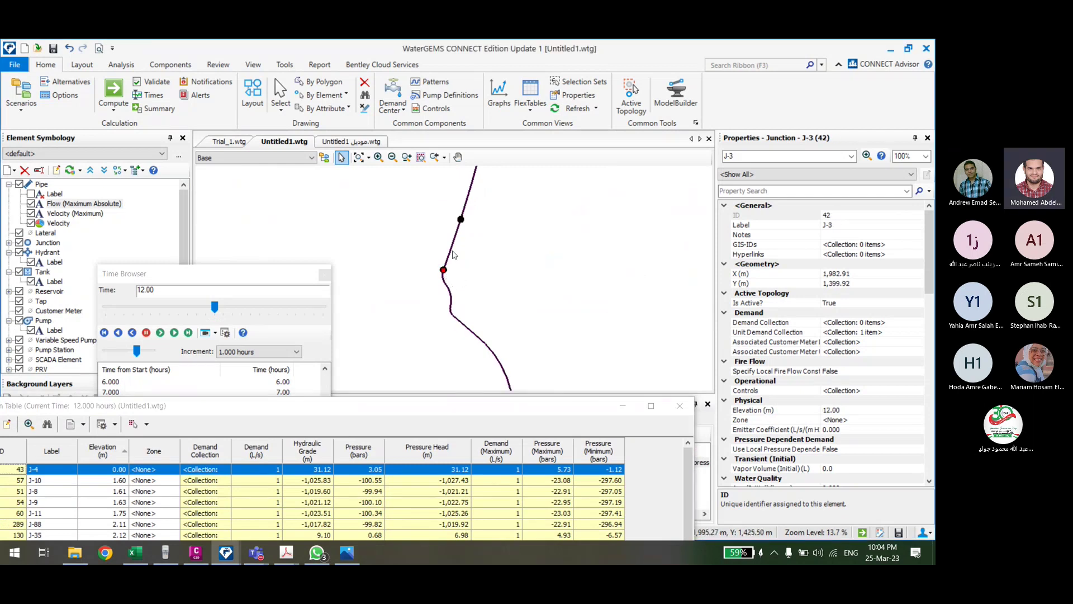
{"action": "scroll", "coordinate": [458, 256], "scroll_direction": "up", "scroll_amount": 10}
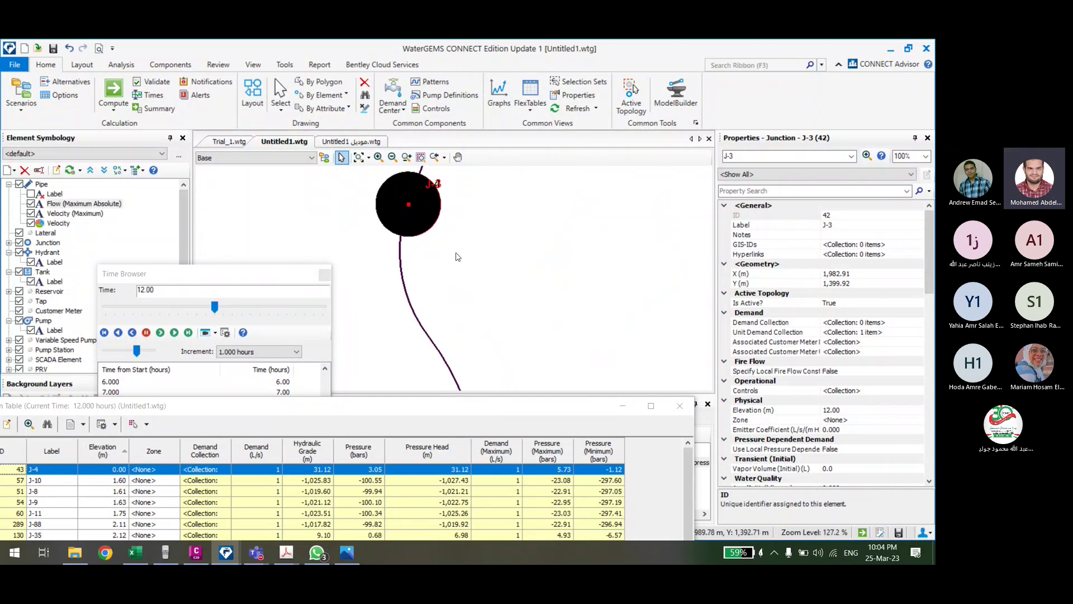
{"action": "left_click_drag", "start_coordinate": [469, 409], "coordinate": [535, 411]}
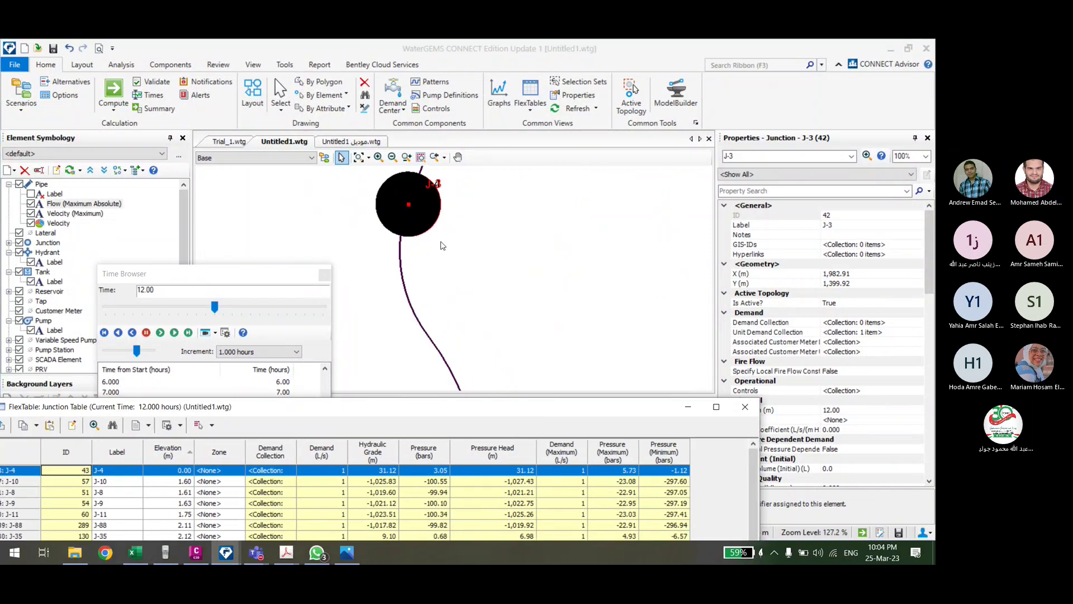
{"action": "left_click_drag", "start_coordinate": [422, 205], "coordinate": [600, 223]}
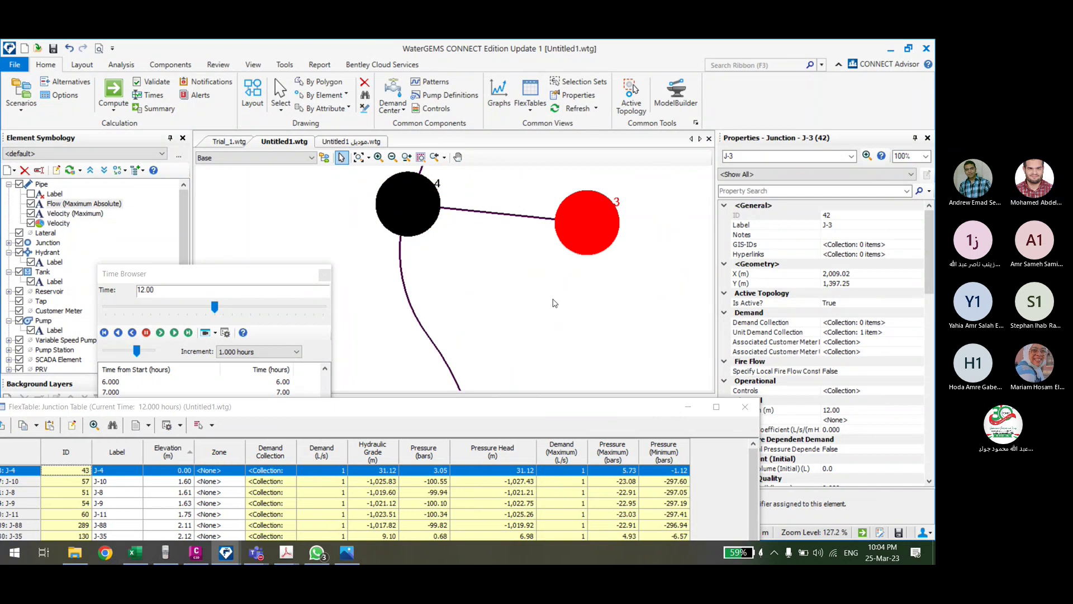
{"action": "left_click", "coordinate": [423, 195]}
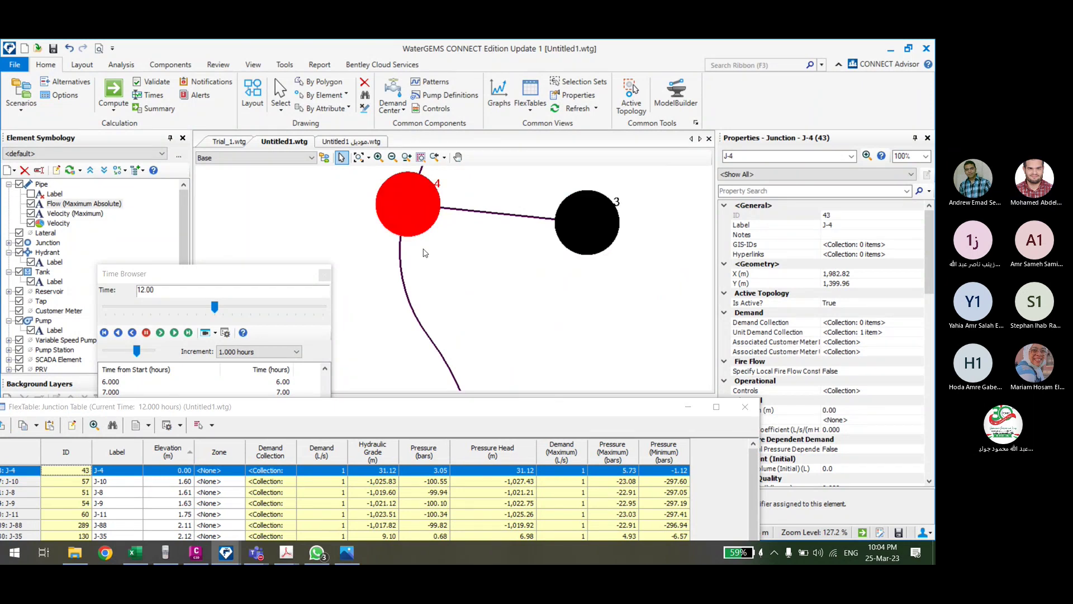
{"action": "left_click", "coordinate": [561, 216]}
{"action": "left_click_drag", "start_coordinate": [502, 413], "coordinate": [432, 421]}
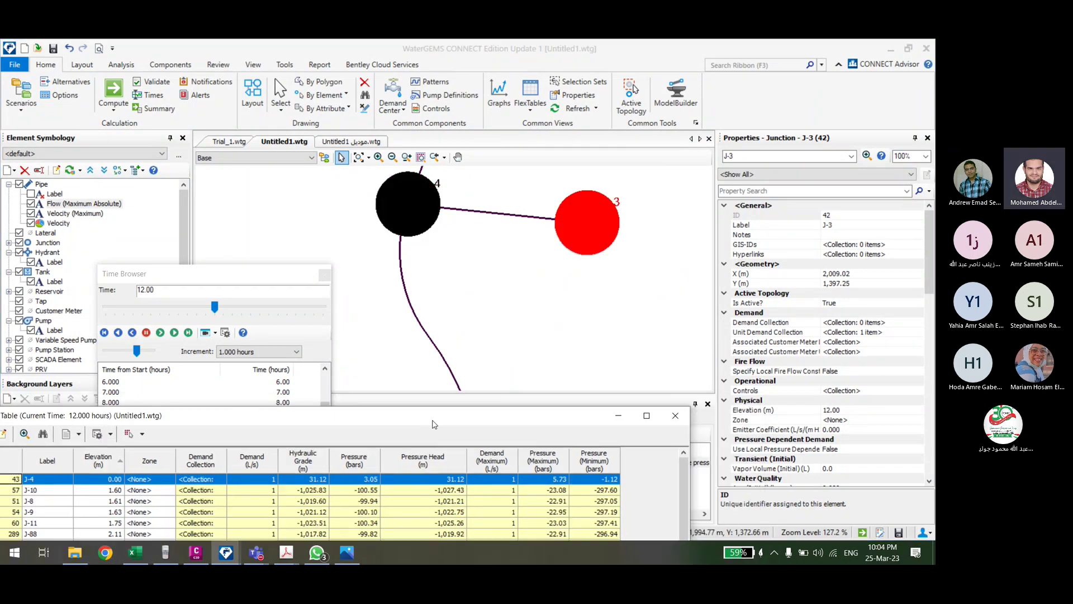
Step: Compare the unit demand collections of junctions J-4 and J-3
{"action": "scroll", "coordinate": [457, 236], "scroll_direction": "down", "scroll_amount": 4}
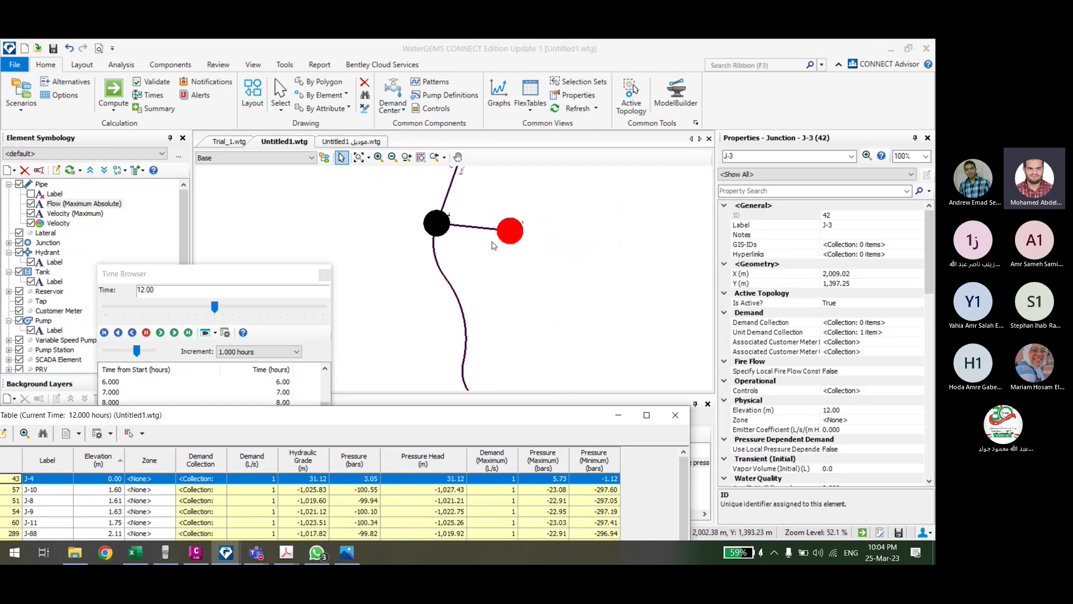
{"action": "left_click", "coordinate": [444, 229]}
{"action": "left_click", "coordinate": [910, 331]}
{"action": "left_click", "coordinate": [919, 332]}
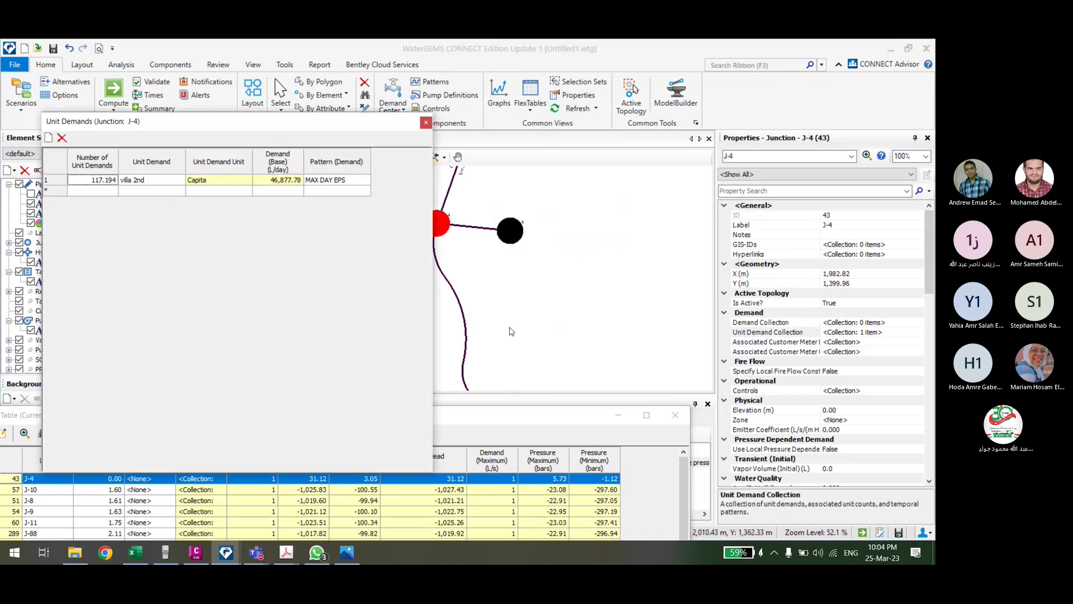
{"action": "left_click", "coordinate": [425, 123]}
{"action": "left_click", "coordinate": [510, 231]}
{"action": "left_click", "coordinate": [910, 332]}
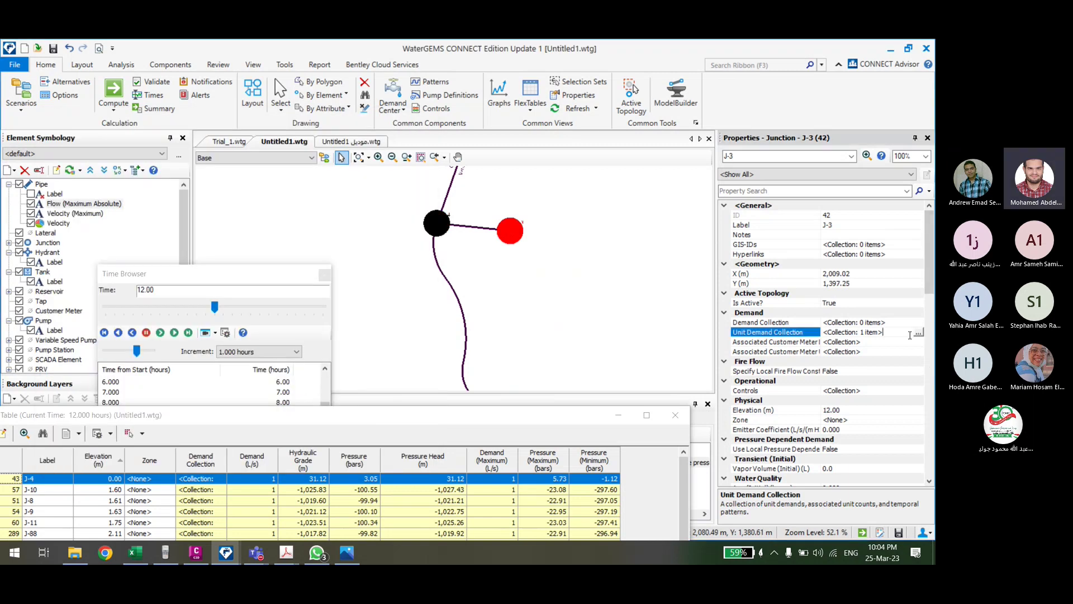
{"action": "left_click", "coordinate": [919, 332]}
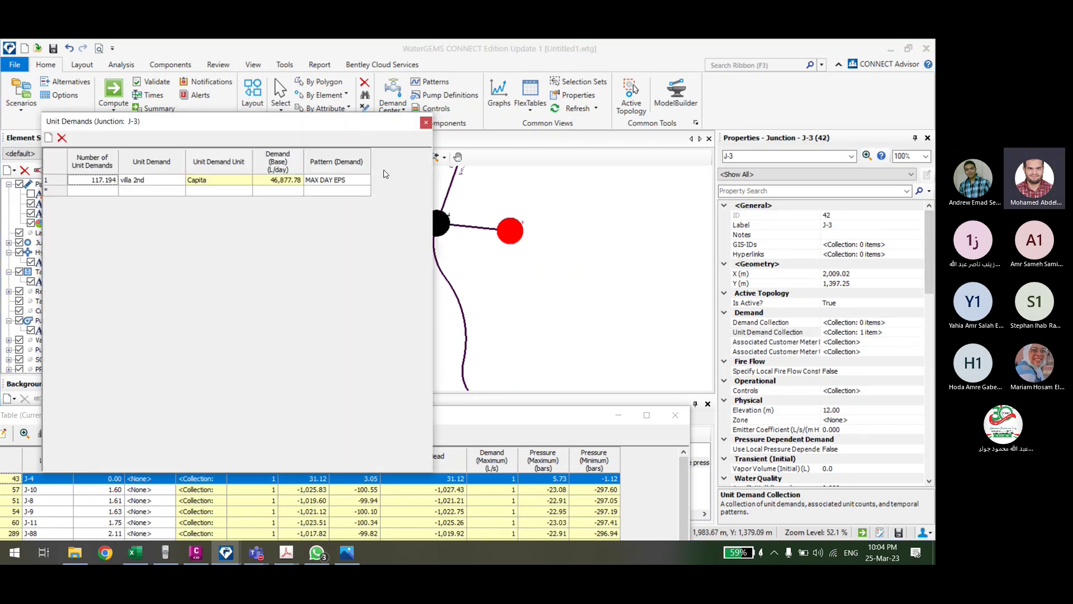
Step: Switch to the calculator, multiply J-3's unit demand count, 117.194, by 2, and return to close the unit demands
{"action": "left_click", "coordinate": [165, 557]}
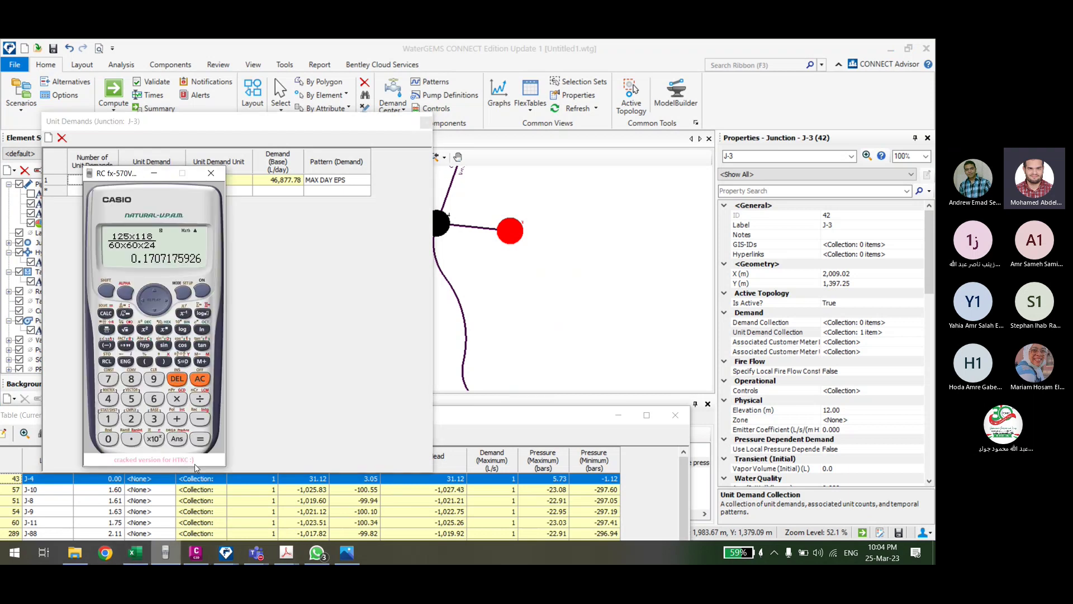
{"action": "left_click_drag", "start_coordinate": [119, 177], "coordinate": [542, 180]}
{"action": "type", "text": "117.1"}
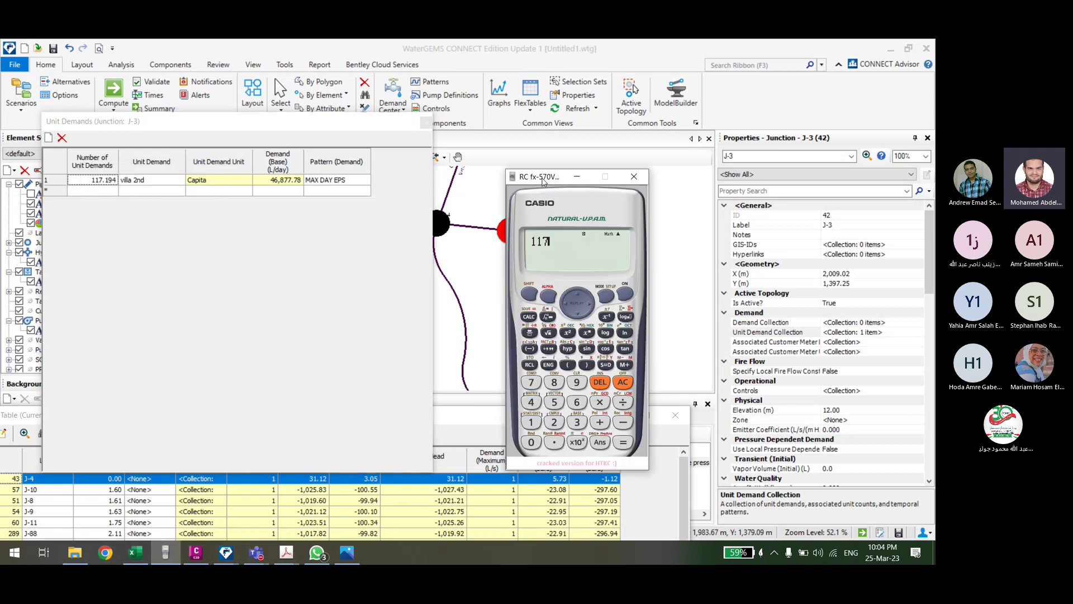
{"action": "type", "text": "94×2"}
{"action": "key", "text": "Return"}
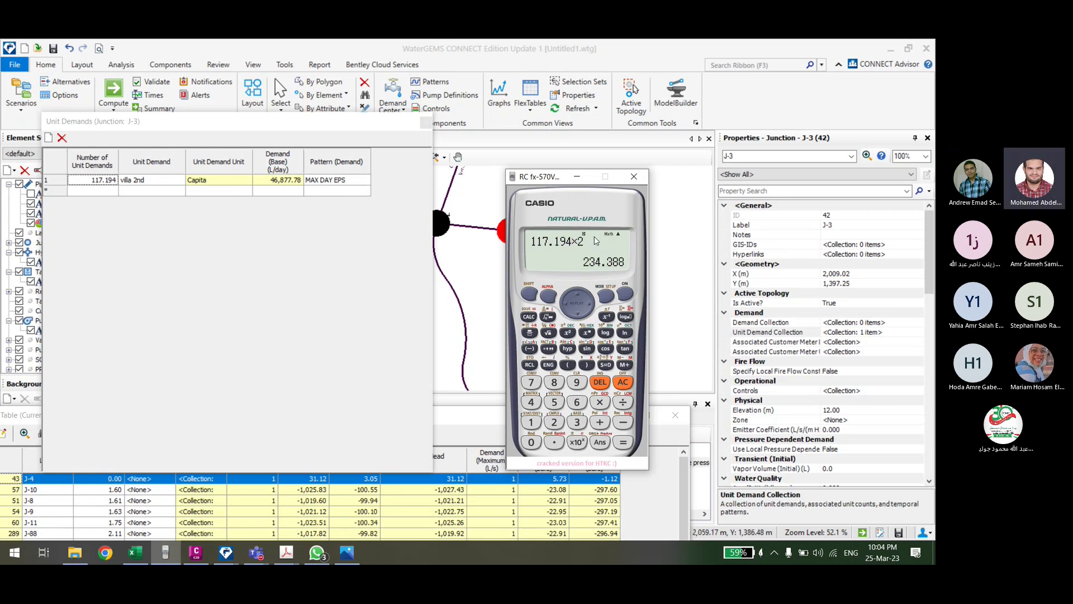
{"action": "left_click", "coordinate": [577, 176]}
{"action": "left_click", "coordinate": [425, 123]}
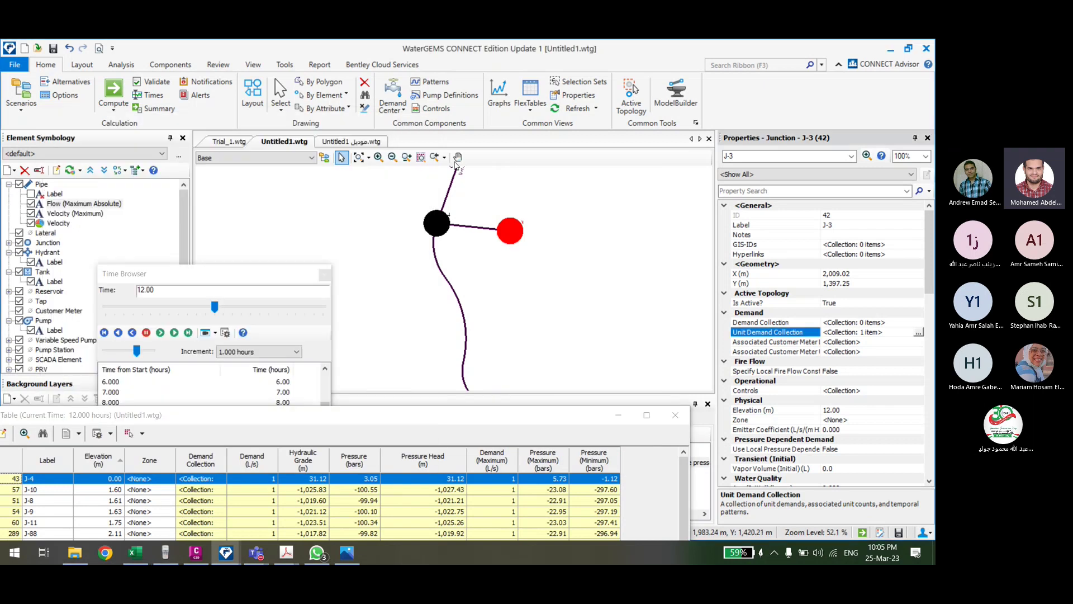
{"action": "key", "text": "Delete"}
{"action": "scroll", "coordinate": [492, 292], "scroll_direction": "down", "scroll_amount": 3}
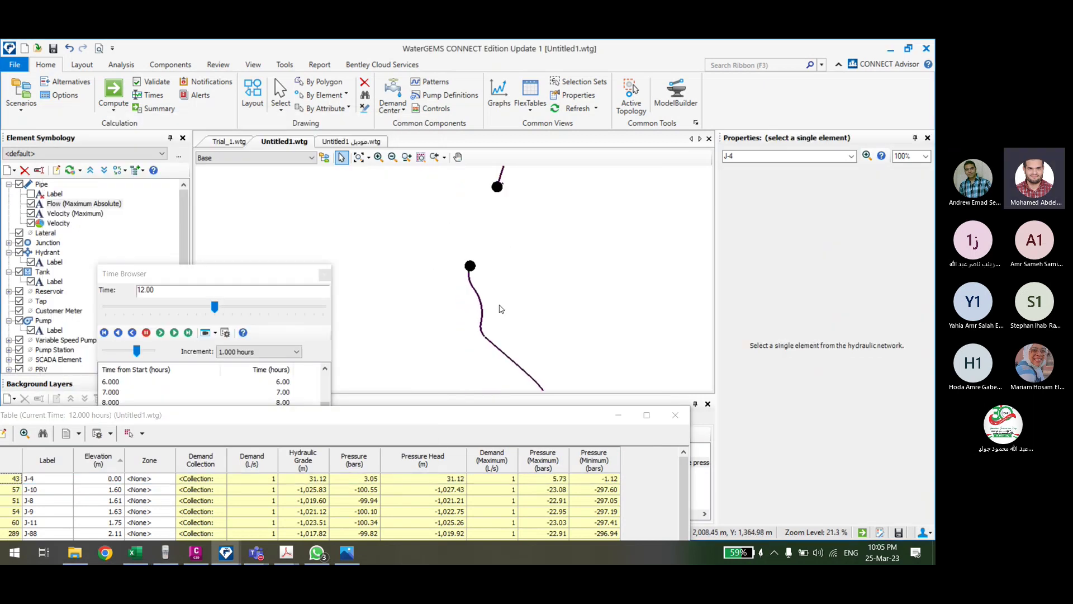
{"action": "key", "text": "ctrl+z"}
Step: Pull junction J-4 aside, return it to the pipe bend, and place junction J-3 back on top of it
{"action": "scroll", "coordinate": [493, 294], "scroll_direction": "up", "scroll_amount": 4}
{"action": "left_click_drag", "start_coordinate": [427, 218], "coordinate": [405, 217]}
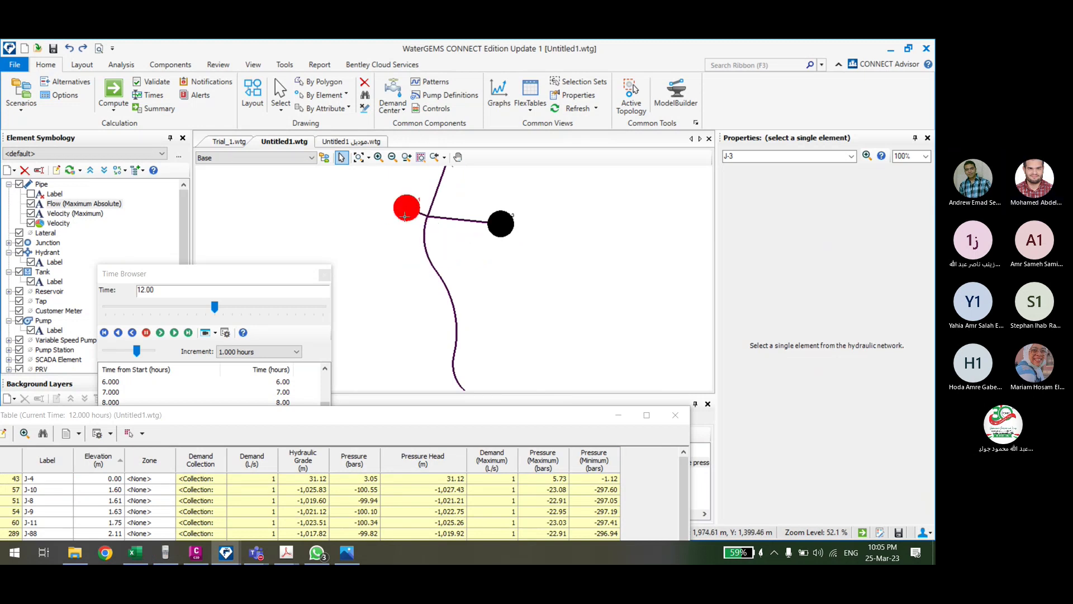
{"action": "scroll", "coordinate": [440, 208], "scroll_direction": "up", "scroll_amount": 3}
{"action": "left_click", "coordinate": [562, 246]}
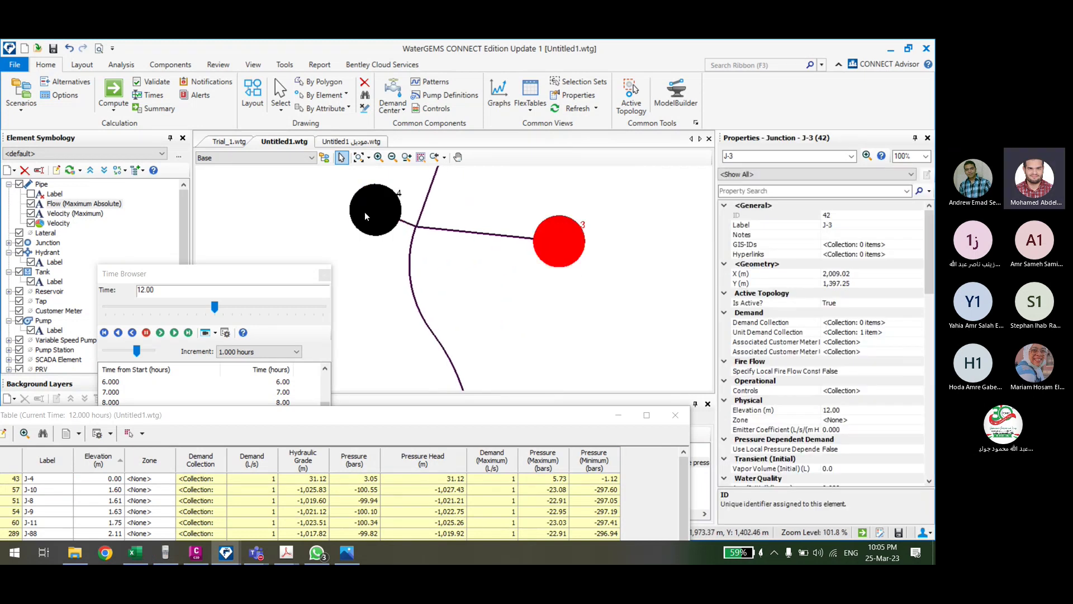
{"action": "left_click_drag", "start_coordinate": [364, 212], "coordinate": [414, 224]}
{"action": "left_click_drag", "start_coordinate": [551, 247], "coordinate": [408, 233]}
Step: Merge the nodes in close proximity, keeping J-3 and merging J-4 with a tolerance of 0 m
{"action": "right_click", "coordinate": [391, 236]}
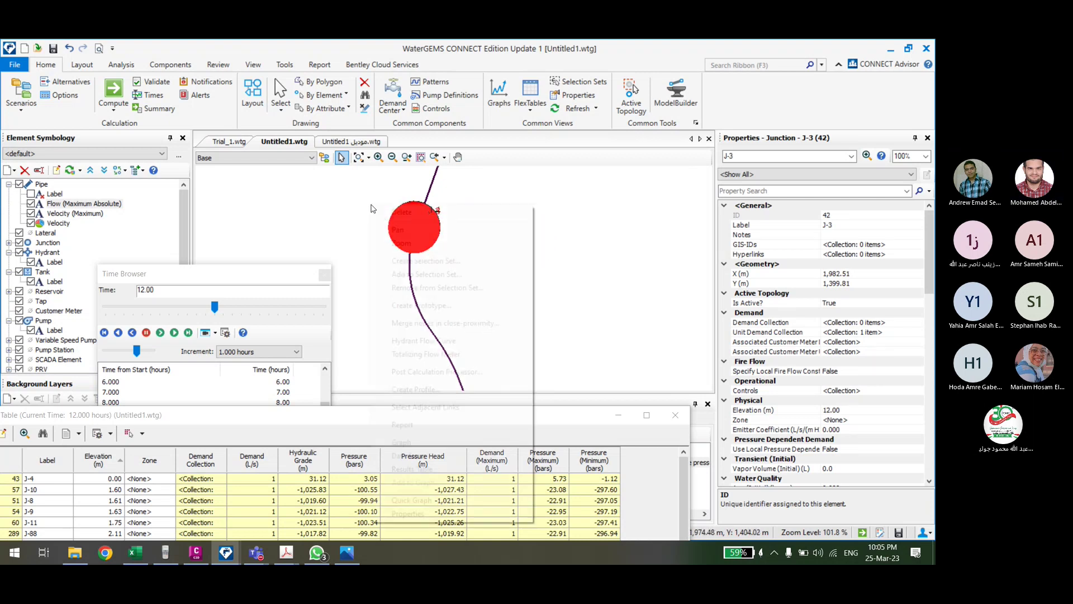
{"action": "left_click", "coordinate": [442, 323]}
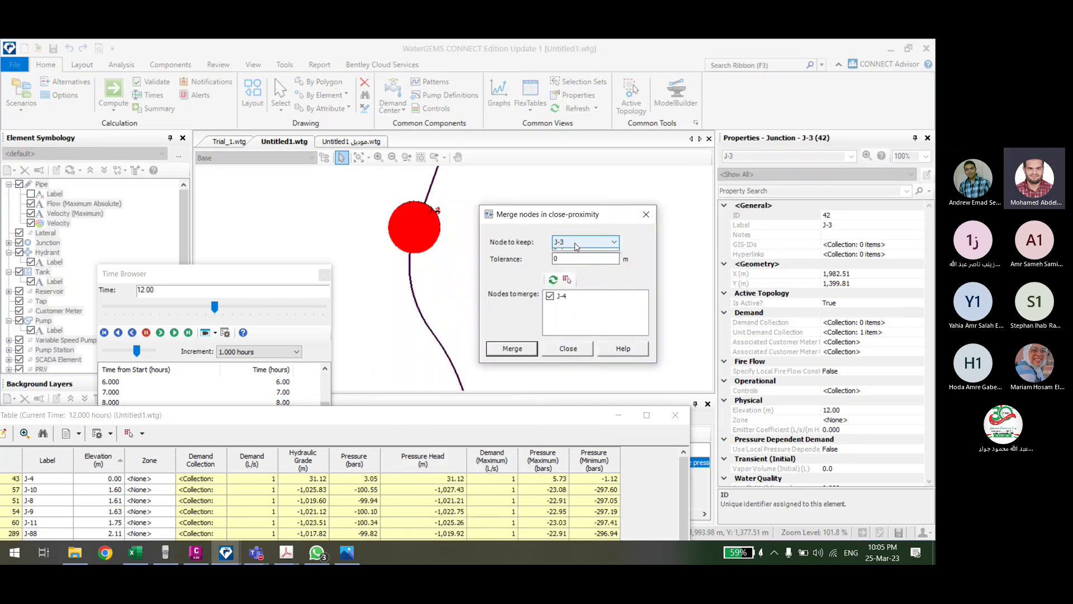
{"action": "left_click", "coordinate": [576, 247]}
{"action": "left_click", "coordinate": [576, 262]}
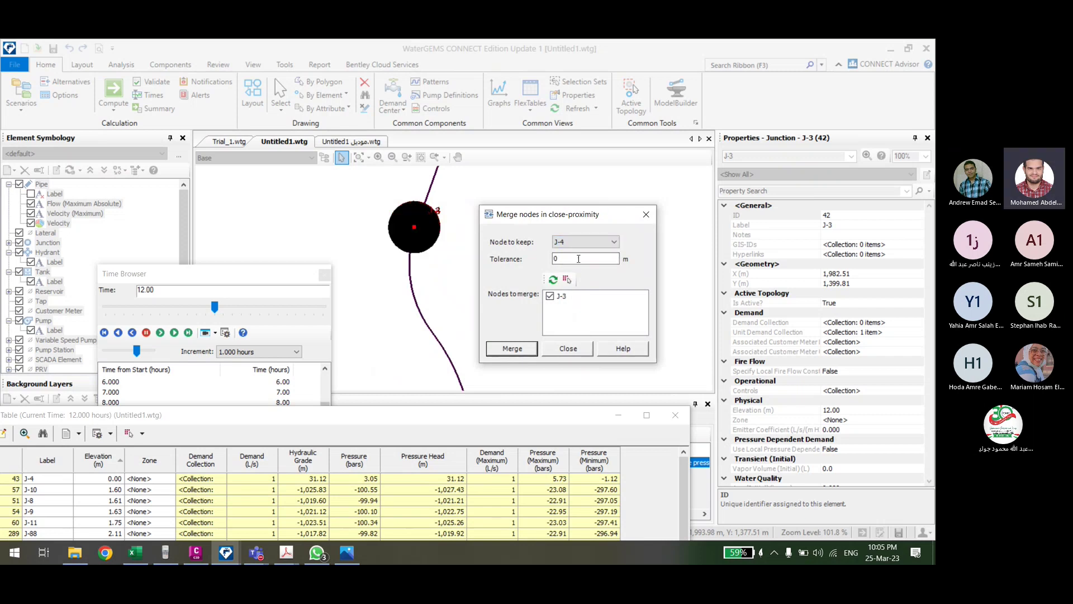
{"action": "left_click", "coordinate": [581, 242]}
{"action": "left_click", "coordinate": [575, 252]}
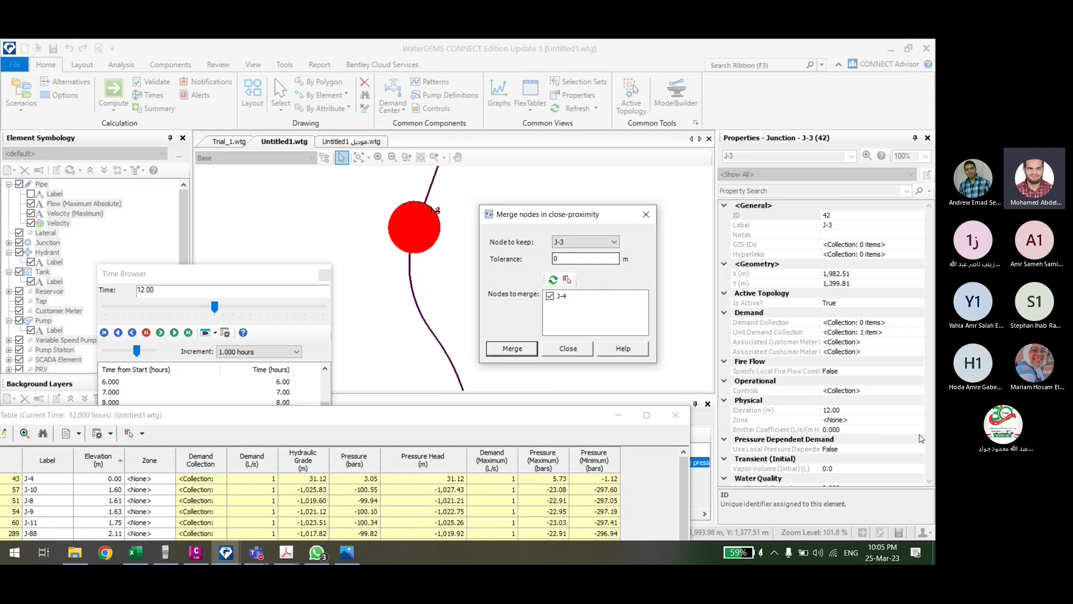
{"action": "left_click", "coordinate": [507, 355]}
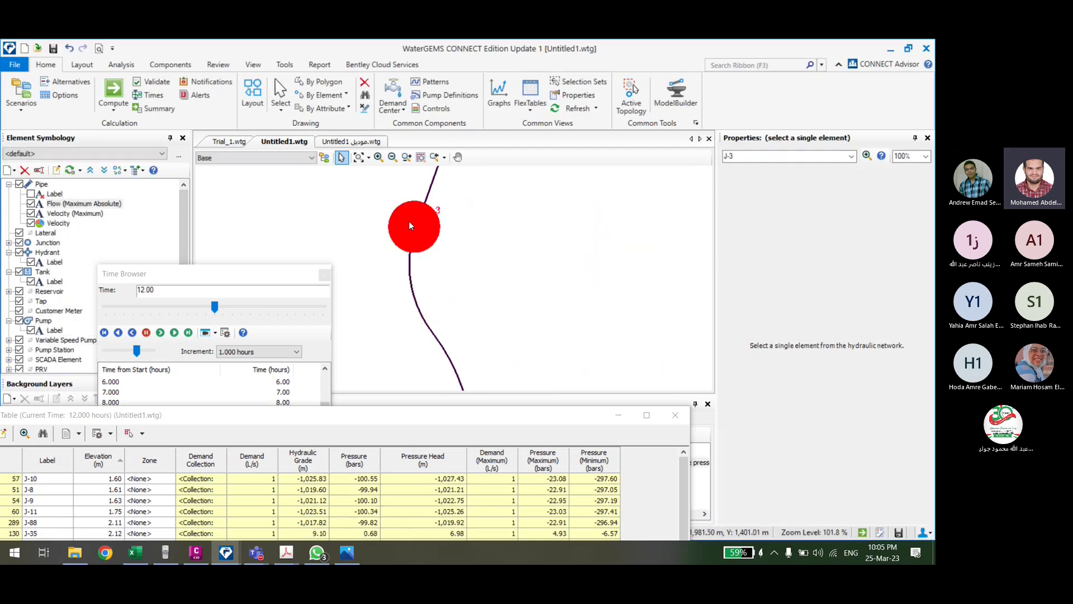
Step: Set the number of villa 2nd unit demands on the merged junction J-3 to 234.4 and close its unit demand collection
{"action": "left_click", "coordinate": [409, 226]}
{"action": "scroll", "coordinate": [433, 260], "scroll_direction": "down", "scroll_amount": 5}
{"action": "left_click", "coordinate": [875, 331]}
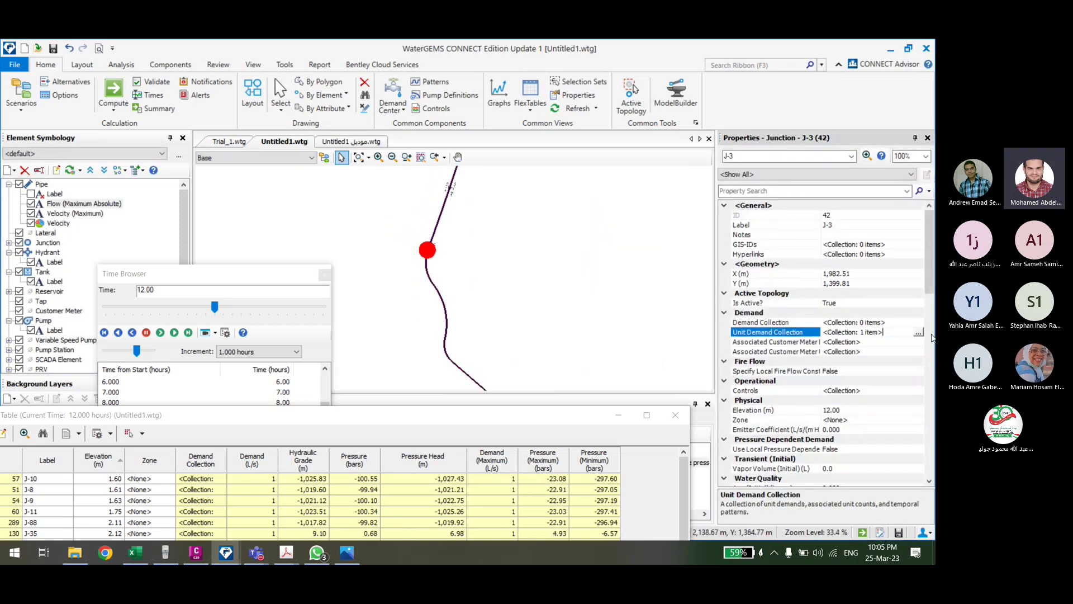
{"action": "left_click", "coordinate": [918, 333]}
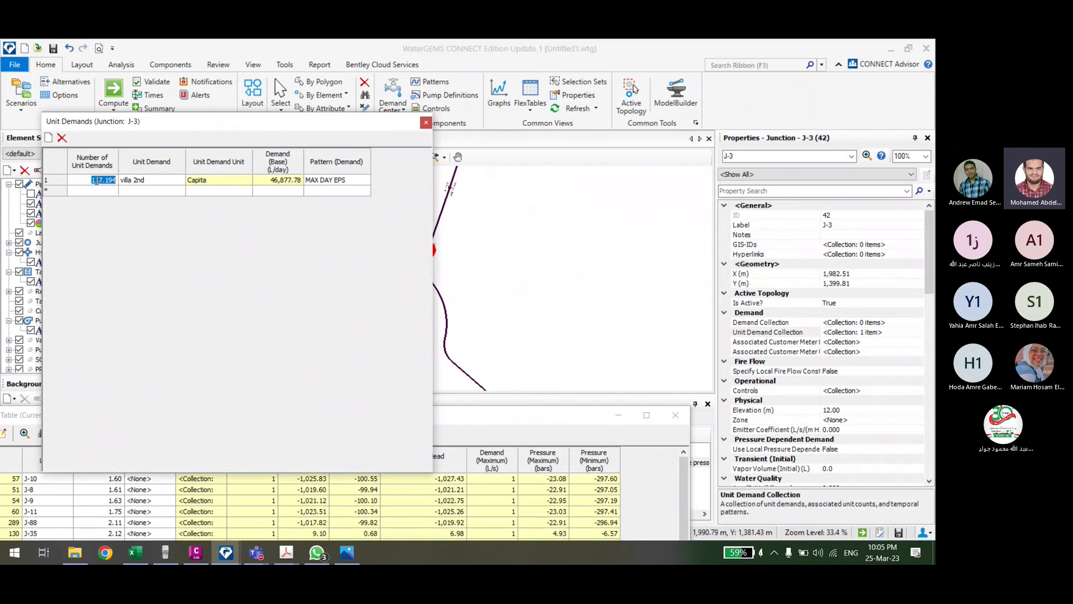
{"action": "left_click", "coordinate": [166, 553]}
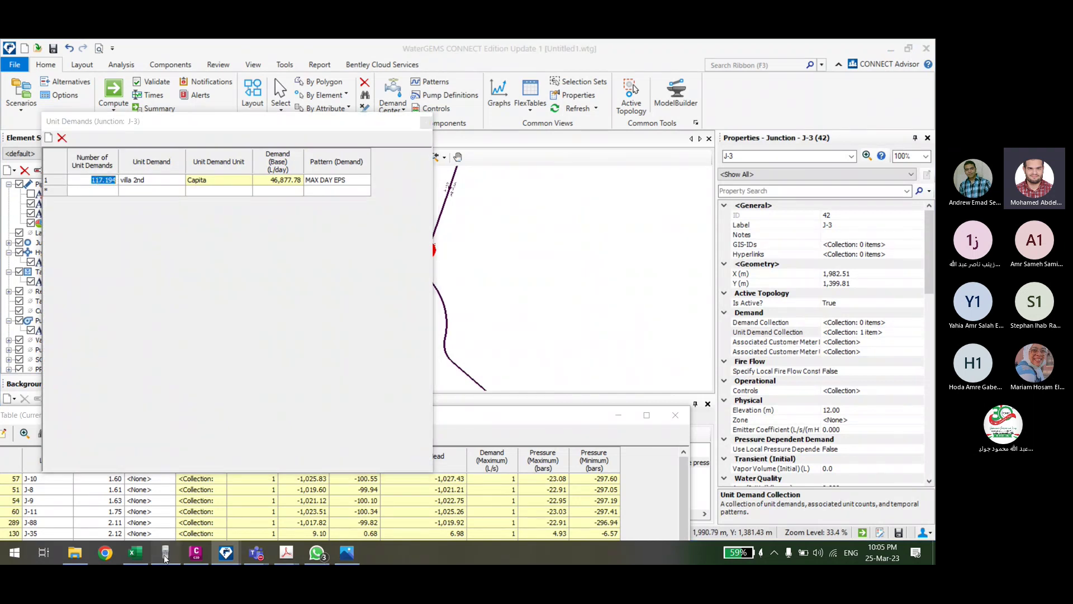
{"action": "left_click", "coordinate": [96, 183]}
{"action": "double_click", "coordinate": [95, 183]}
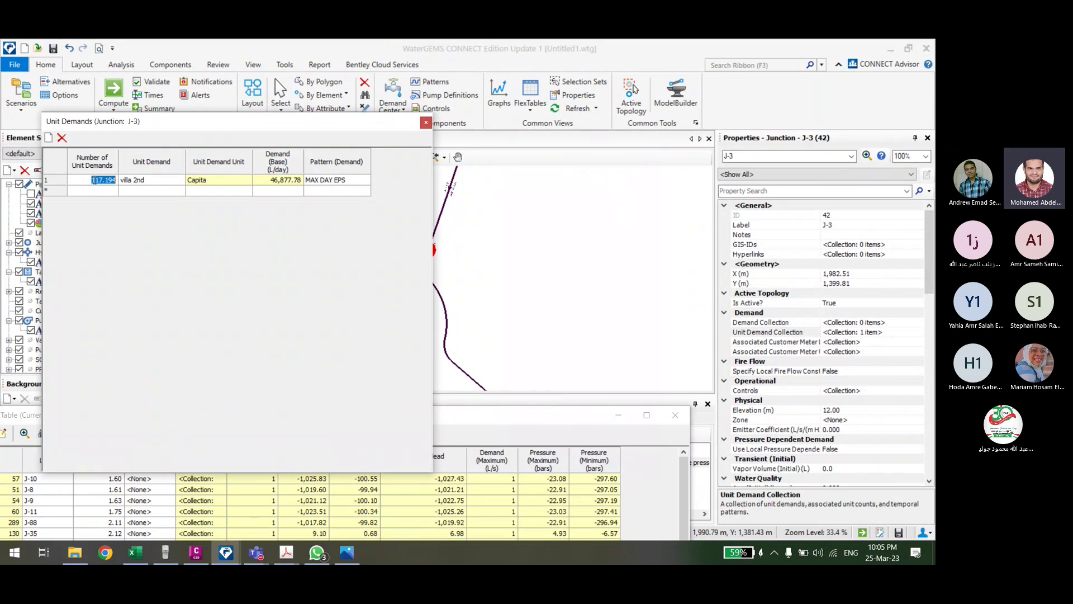
{"action": "type", "text": "23"}
{"action": "left_click_drag", "start_coordinate": [288, 123], "coordinate": [306, 110]}
{"action": "scroll", "coordinate": [588, 273], "scroll_direction": "down", "scroll_amount": 5}
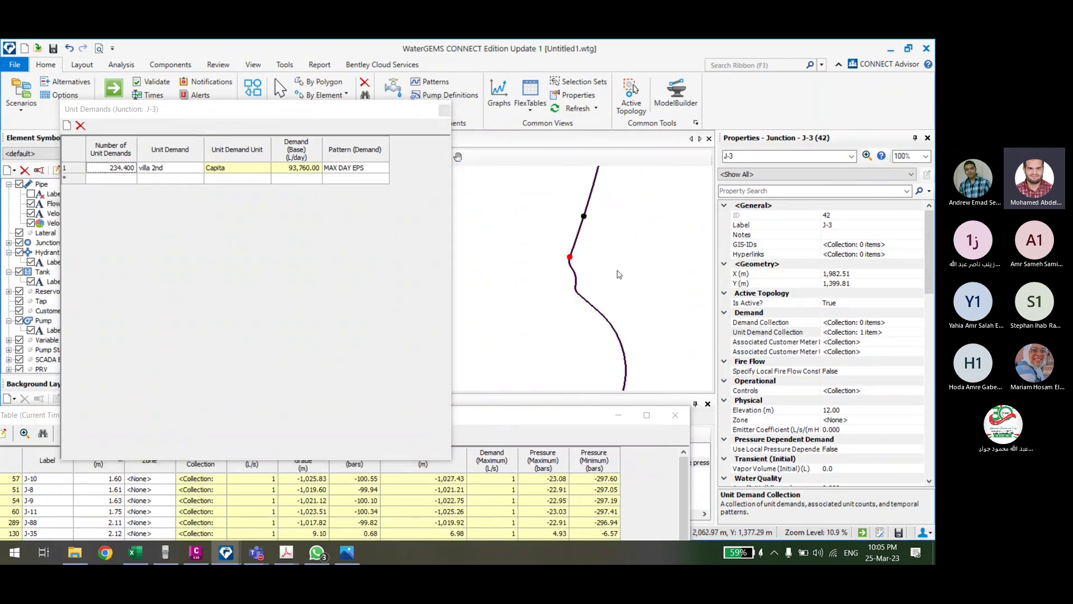
{"action": "left_click_drag", "start_coordinate": [605, 273], "coordinate": [583, 270]}
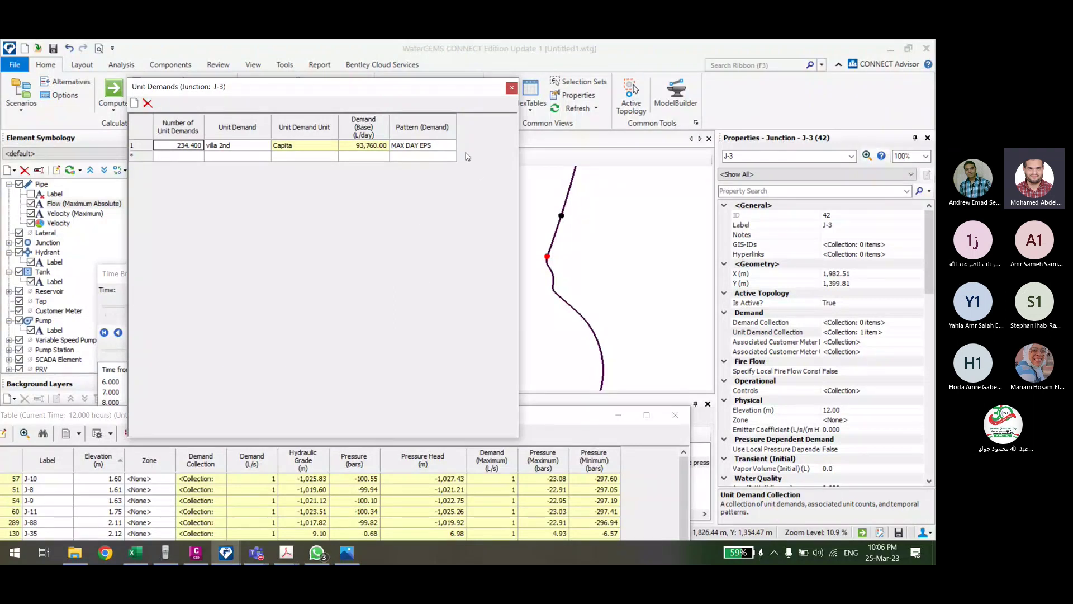
{"action": "left_click_drag", "start_coordinate": [419, 92], "coordinate": [425, 83]}
{"action": "left_click", "coordinate": [517, 79]}
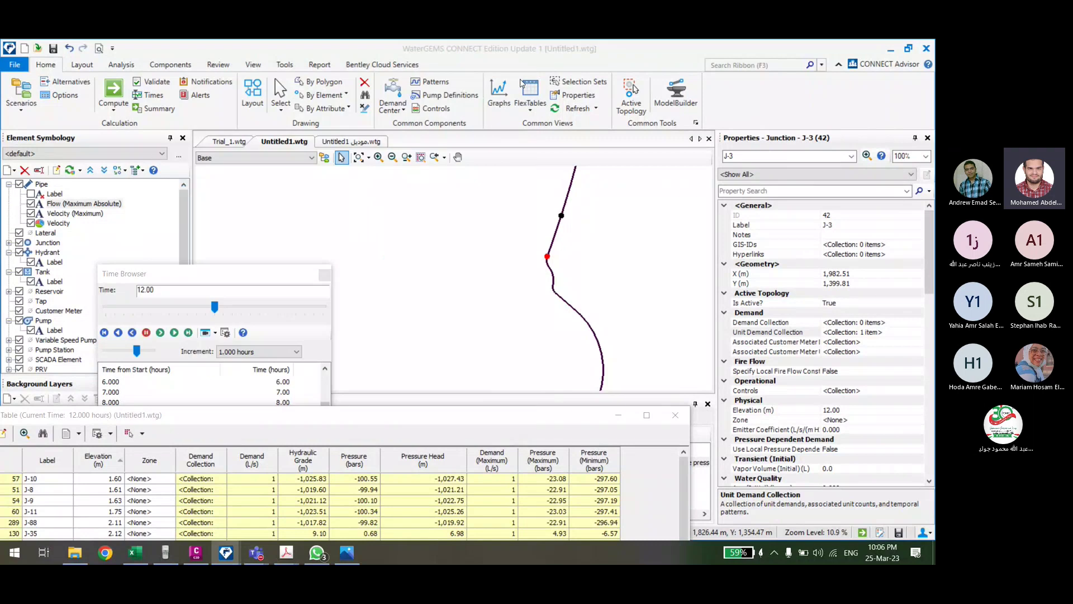
Step: Look over the junction FlexTable clear of the drawing and close it
{"action": "left_click_drag", "start_coordinate": [585, 278], "coordinate": [592, 231]}
{"action": "left_click_drag", "start_coordinate": [359, 417], "coordinate": [407, 342]}
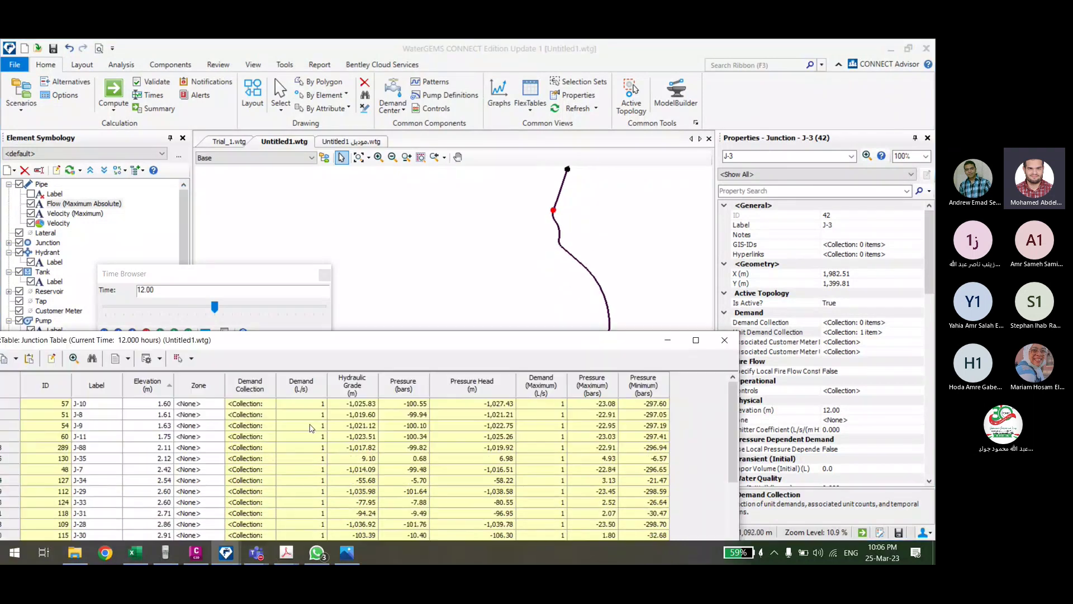
{"action": "left_click_drag", "start_coordinate": [261, 341], "coordinate": [217, 385]}
{"action": "left_click_drag", "start_coordinate": [477, 261], "coordinate": [458, 275]}
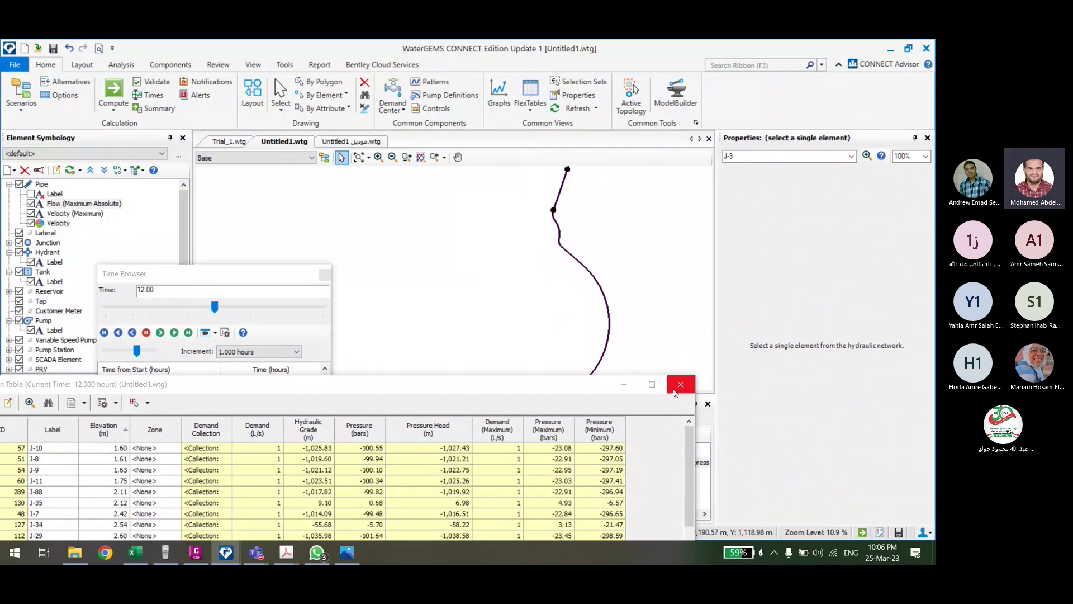
{"action": "left_click_drag", "start_coordinate": [484, 383], "coordinate": [393, 241]}
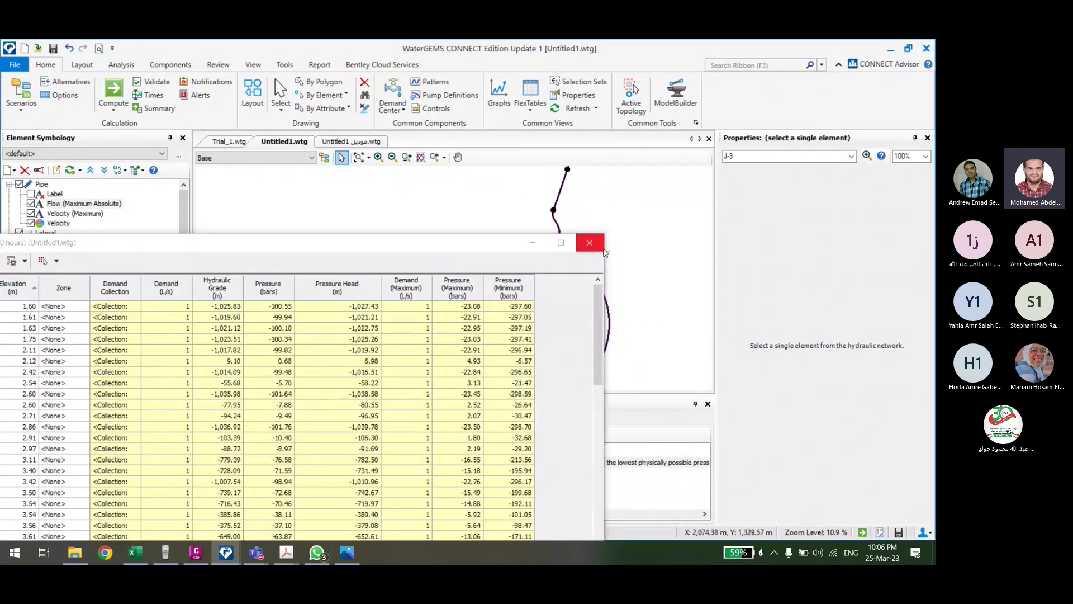
{"action": "left_click_drag", "start_coordinate": [606, 253], "coordinate": [448, 210]}
Step: Locate pipe P-2 beside junction J-89 and examine its diameter, flow, velocity and headloss gradient
{"action": "scroll", "coordinate": [448, 211], "scroll_direction": "down", "scroll_amount": 2}
{"action": "scroll", "coordinate": [568, 250], "scroll_direction": "down", "scroll_amount": 5}
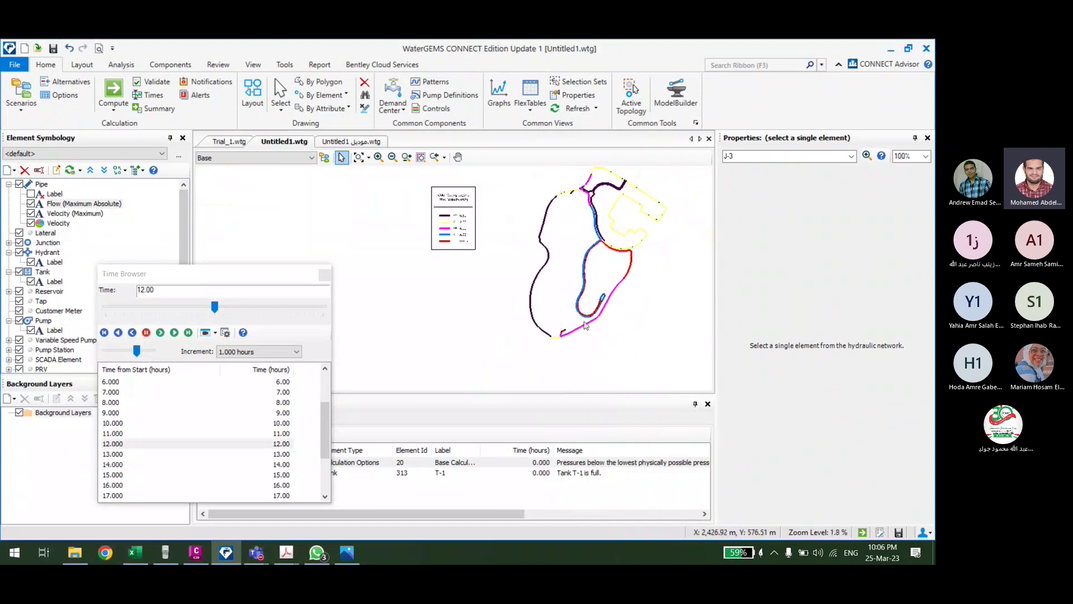
{"action": "scroll", "coordinate": [576, 333], "scroll_direction": "up", "scroll_amount": 6}
{"action": "scroll", "coordinate": [460, 318], "scroll_direction": "up", "scroll_amount": 10}
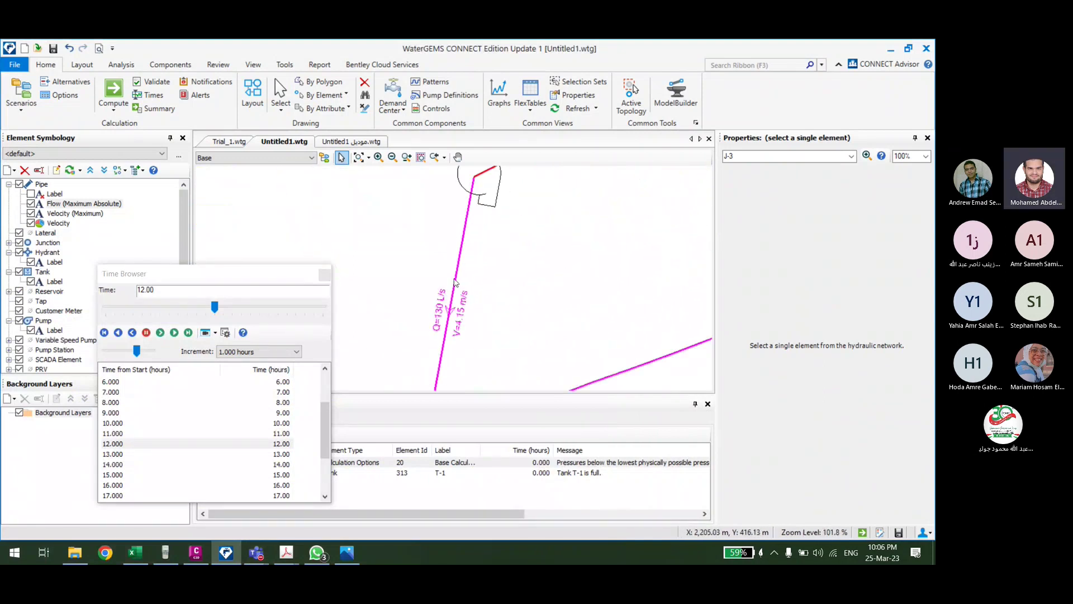
{"action": "left_click", "coordinate": [462, 287]}
{"action": "scroll", "coordinate": [859, 414], "scroll_direction": "down", "scroll_amount": 10}
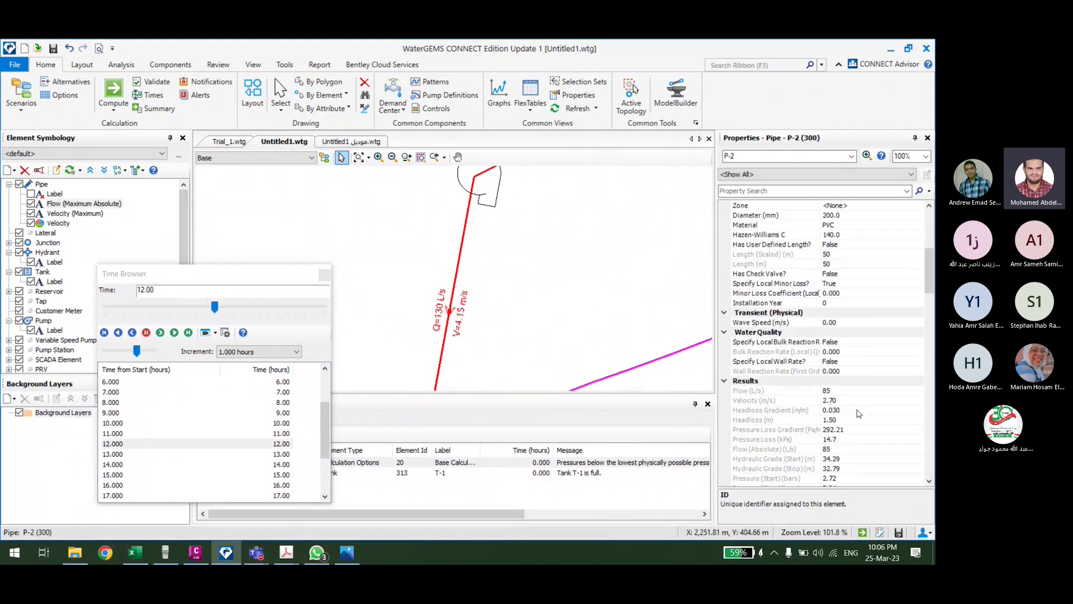
{"action": "scroll", "coordinate": [856, 413], "scroll_direction": "down", "scroll_amount": 2}
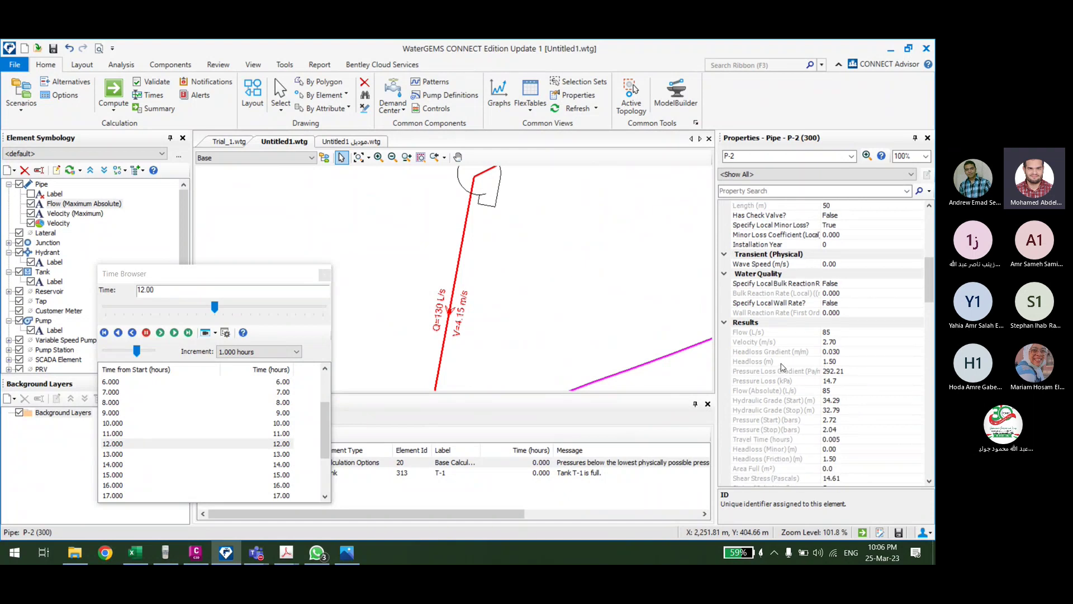
{"action": "left_click_drag", "start_coordinate": [551, 321], "coordinate": [528, 278]}
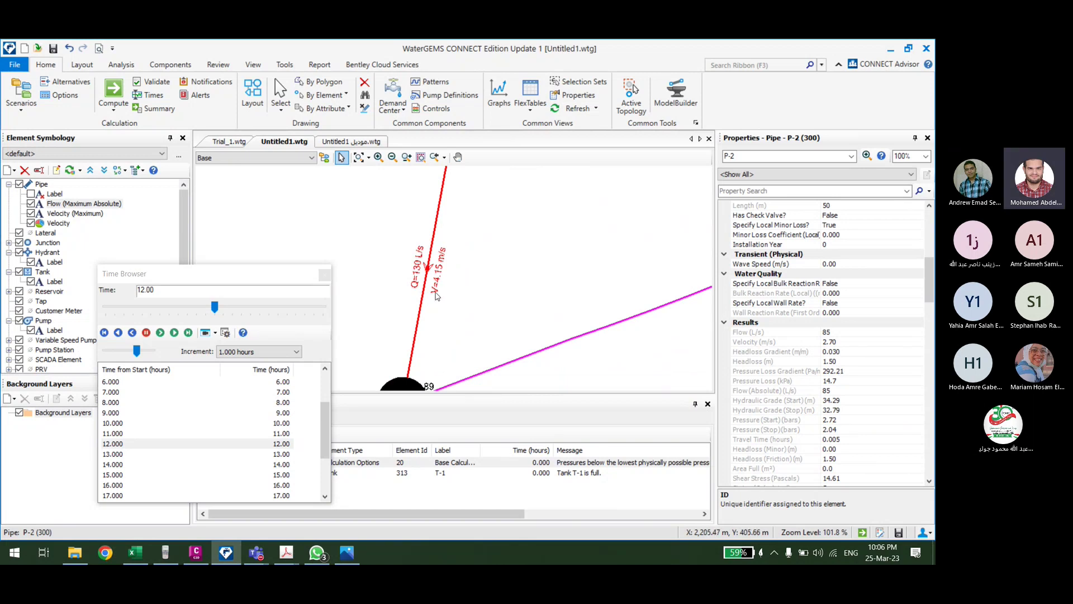
{"action": "scroll", "coordinate": [836, 343], "scroll_direction": "up", "scroll_amount": 4}
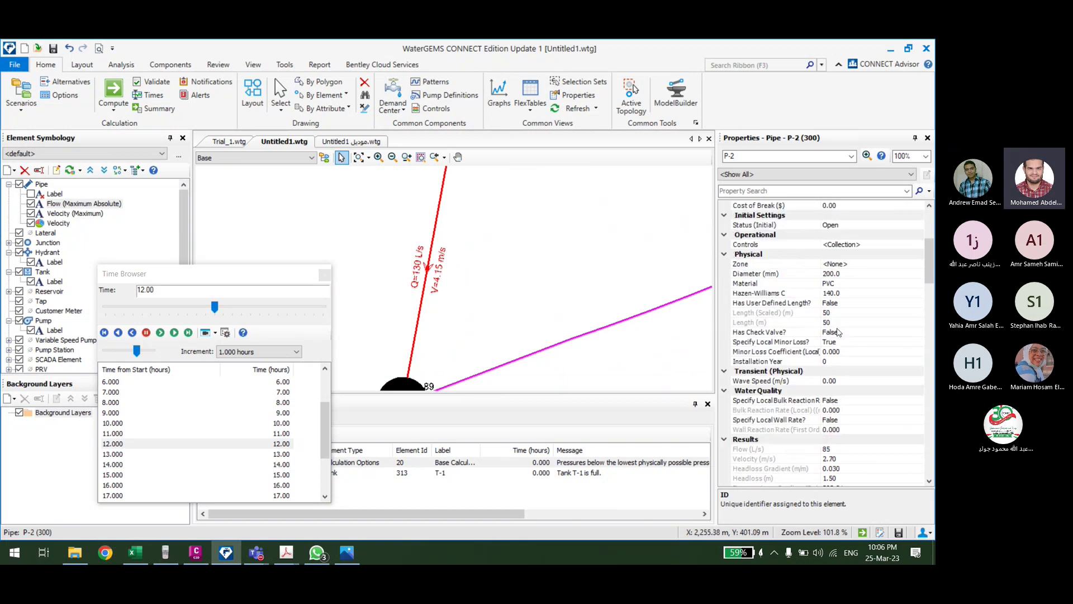
Step: Examine the diameter, length, flow, velocity and headloss of the long polyline pipe that ends at junction J-89
{"action": "left_click", "coordinate": [611, 329]}
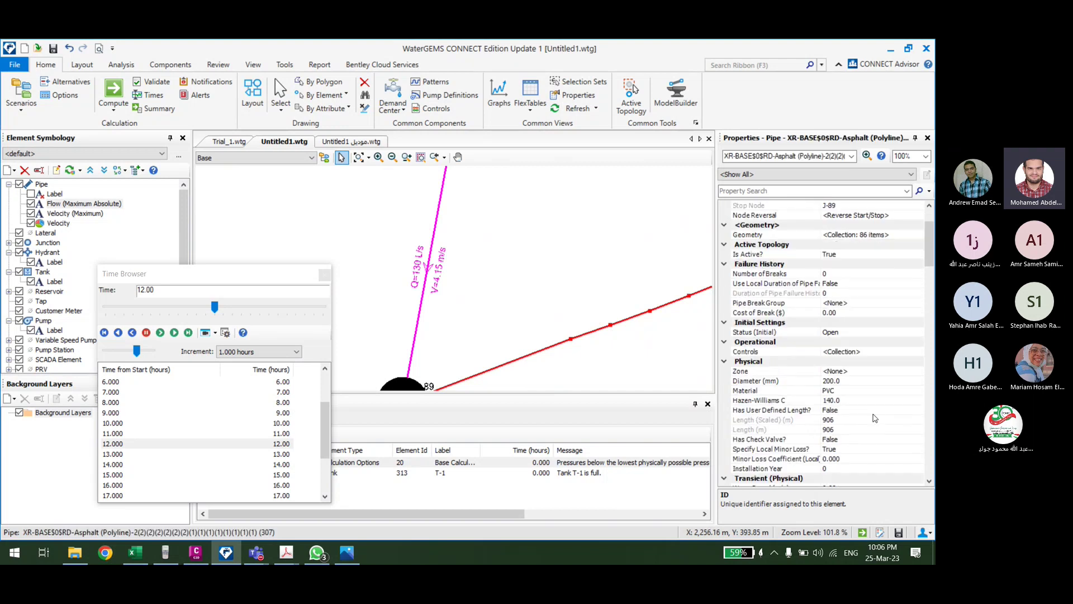
{"action": "scroll", "coordinate": [877, 418], "scroll_direction": "down", "scroll_amount": 2}
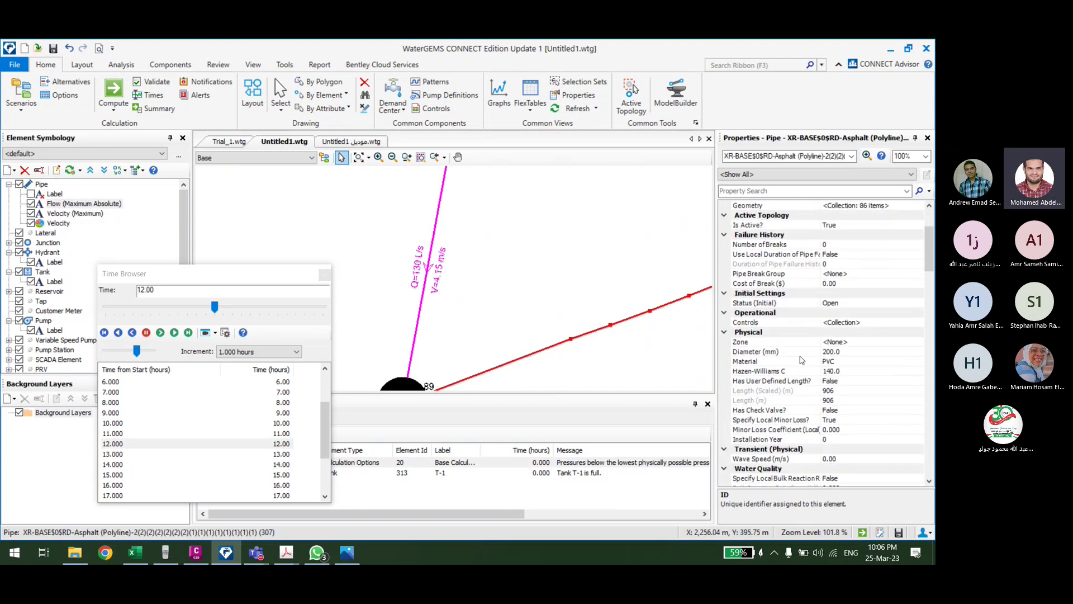
{"action": "scroll", "coordinate": [890, 417], "scroll_direction": "down", "scroll_amount": 2}
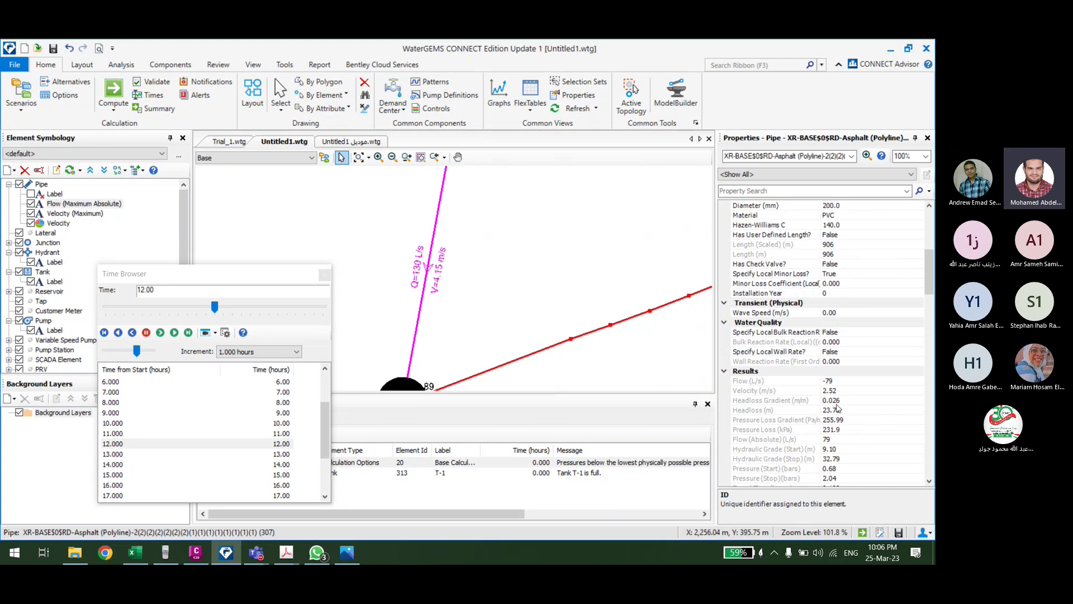
{"action": "scroll", "coordinate": [843, 402], "scroll_direction": "down", "scroll_amount": 2}
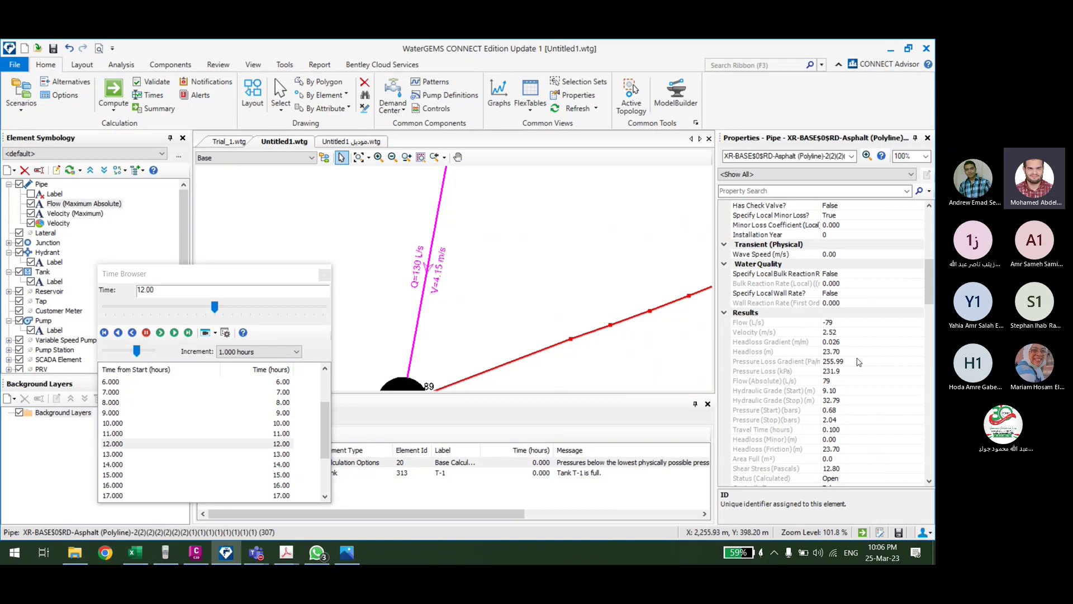
{"action": "scroll", "coordinate": [835, 394], "scroll_direction": "up", "scroll_amount": 2}
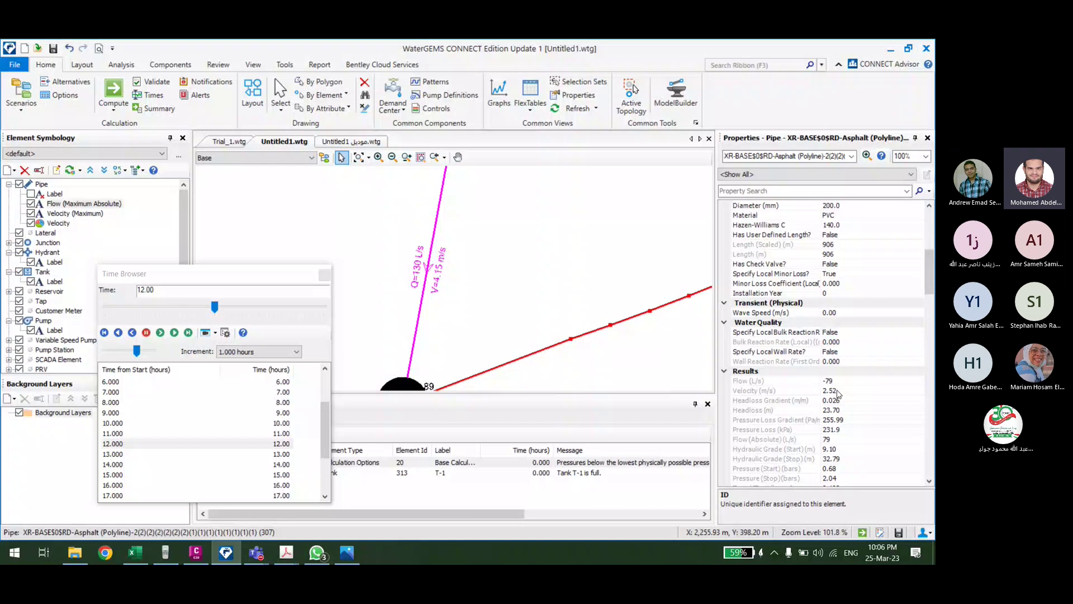
{"action": "scroll", "coordinate": [838, 393], "scroll_direction": "up", "scroll_amount": 4}
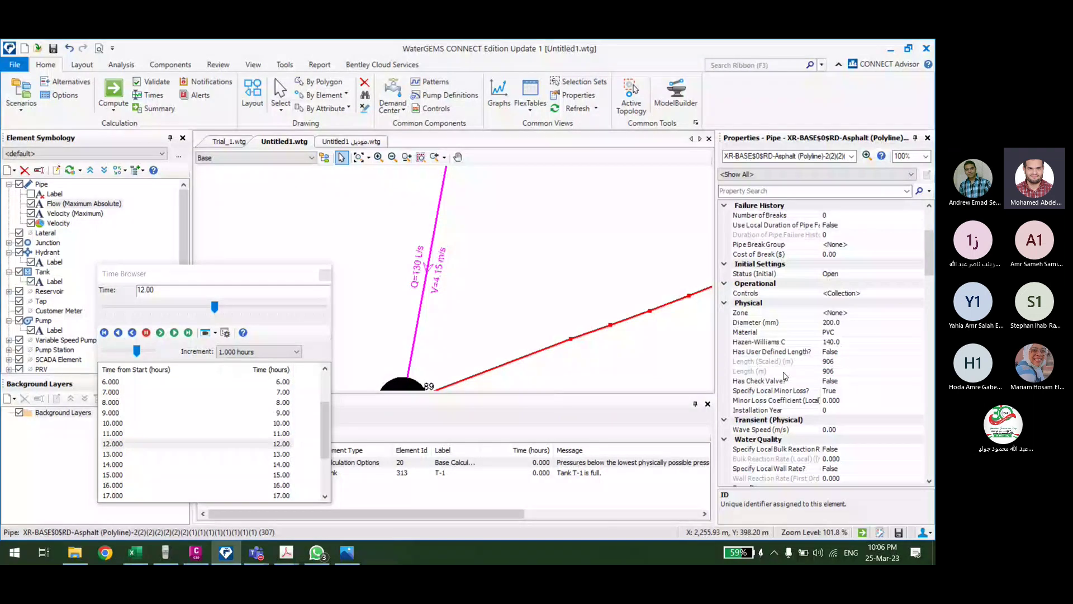
{"action": "scroll", "coordinate": [830, 342], "scroll_direction": "down", "scroll_amount": 2}
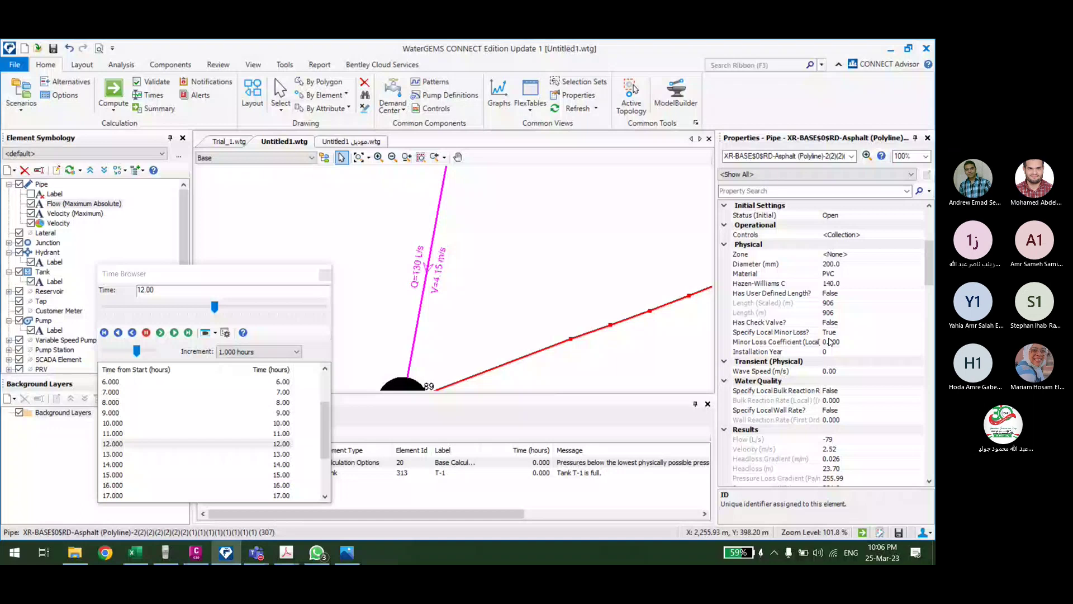
Step: Graph the long polyline pipe's absolute flow and headloss gradient, inspect the curves around hours 2 and 10, and close the graph
{"action": "scroll", "coordinate": [398, 270], "scroll_direction": "down", "scroll_amount": 6}
{"action": "right_click", "coordinate": [501, 224]}
{"action": "left_click", "coordinate": [559, 432]}
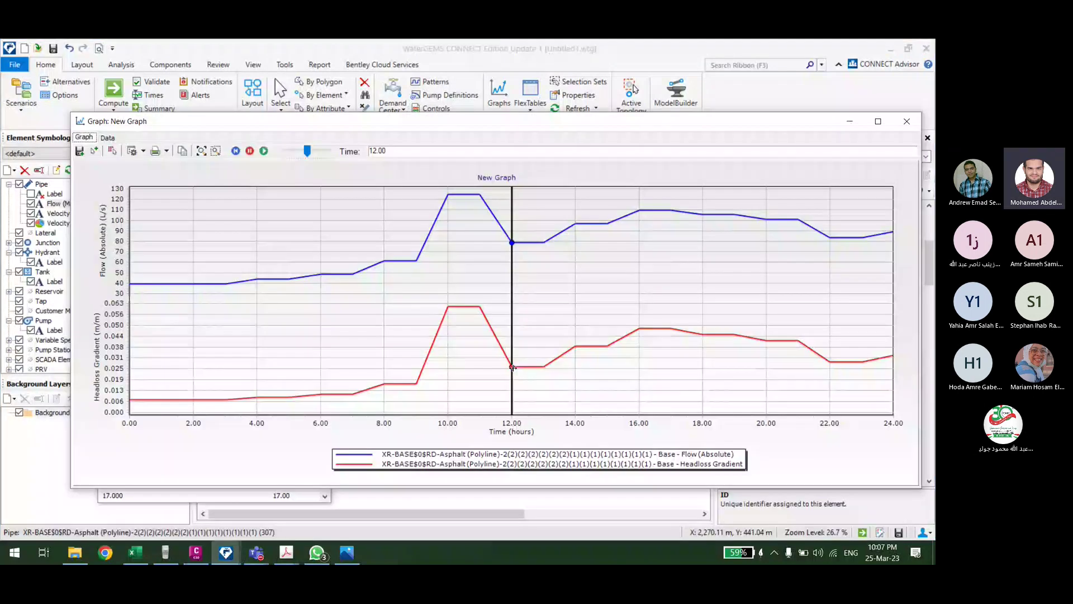
{"action": "left_click_drag", "start_coordinate": [513, 367], "coordinate": [190, 399]}
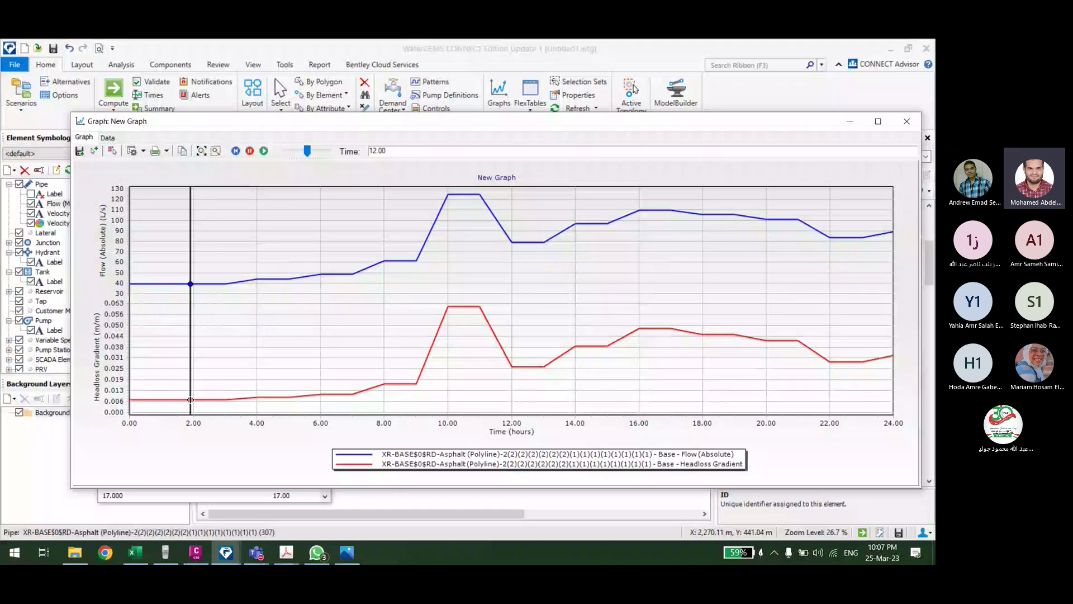
{"action": "left_click_drag", "start_coordinate": [191, 399], "coordinate": [448, 335]}
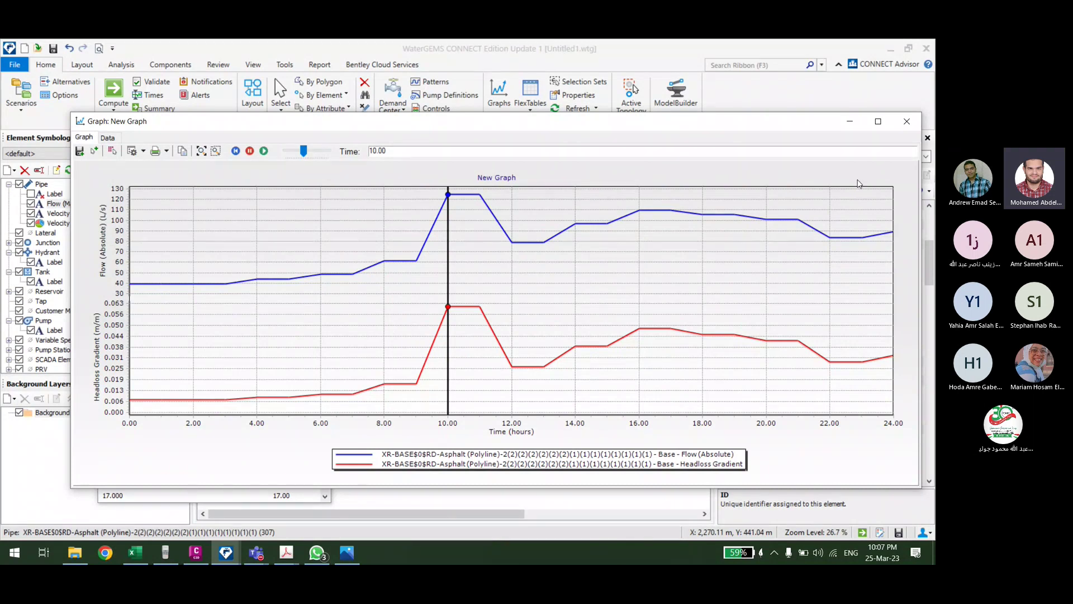
{"action": "left_click", "coordinate": [906, 122]}
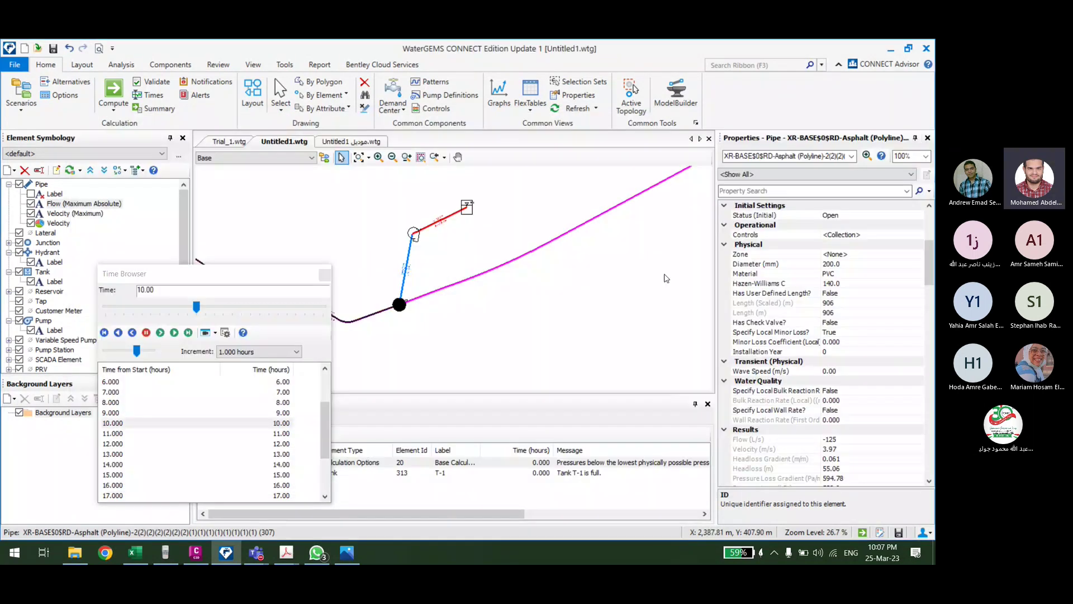
Step: Set the diameters of the long polyline pipe ending at J-89 and of pipe P-2 to 250 mm
{"action": "double_click", "coordinate": [854, 264]}
{"action": "type", "text": "250"}
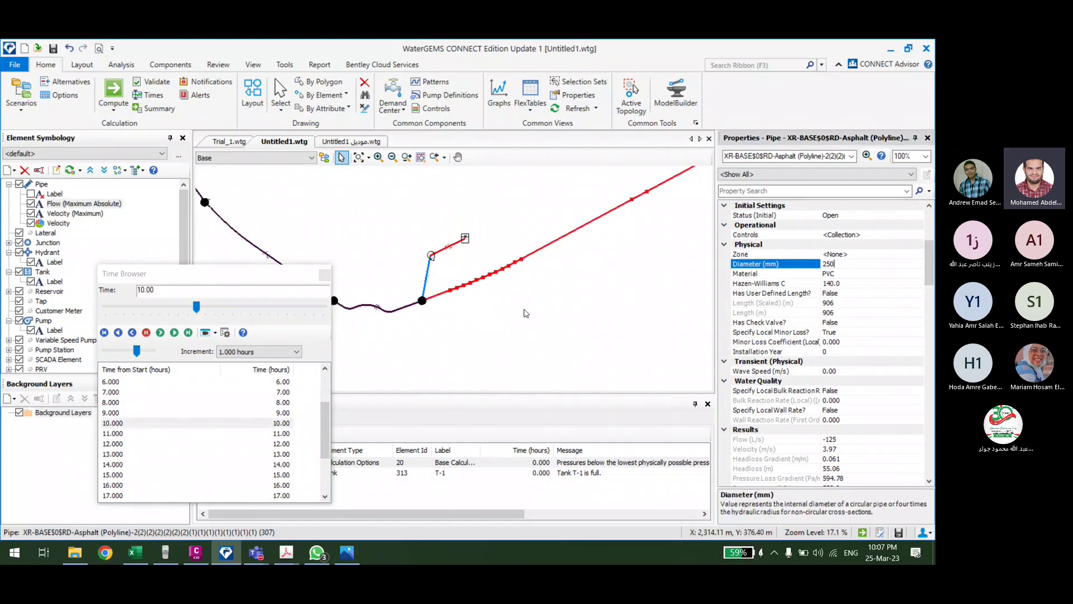
{"action": "scroll", "coordinate": [441, 283], "scroll_direction": "up", "scroll_amount": 3}
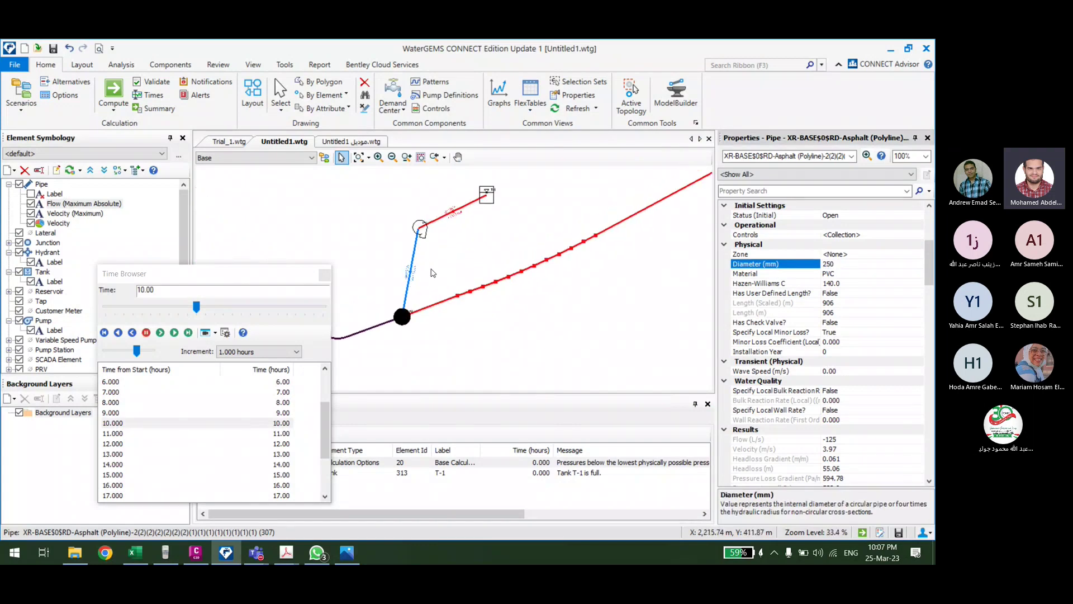
{"action": "left_click", "coordinate": [416, 253]}
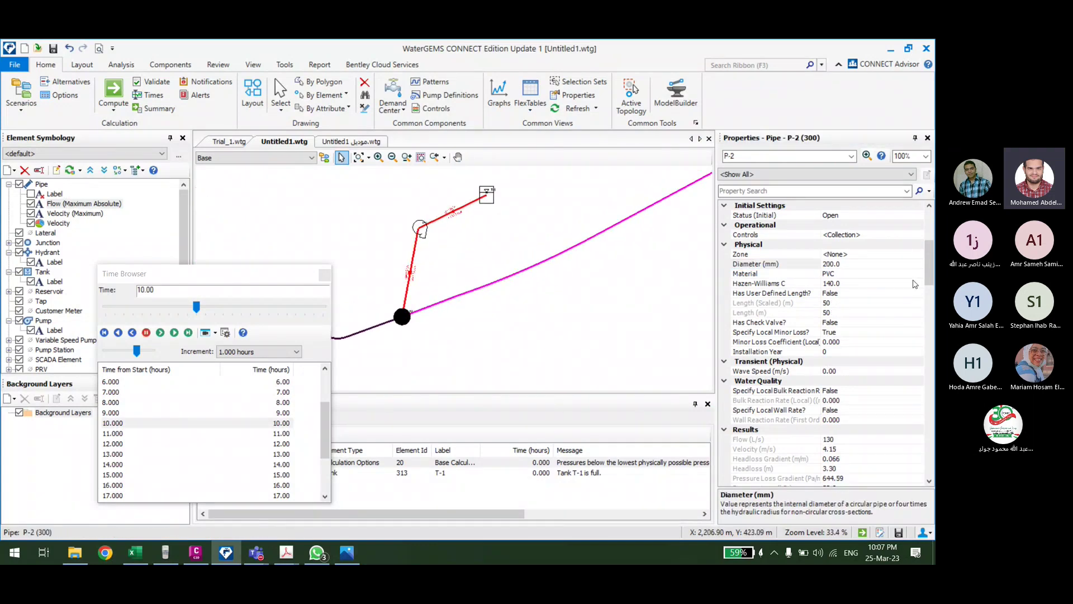
{"action": "left_click", "coordinate": [833, 263]}
{"action": "type", "text": "250"}
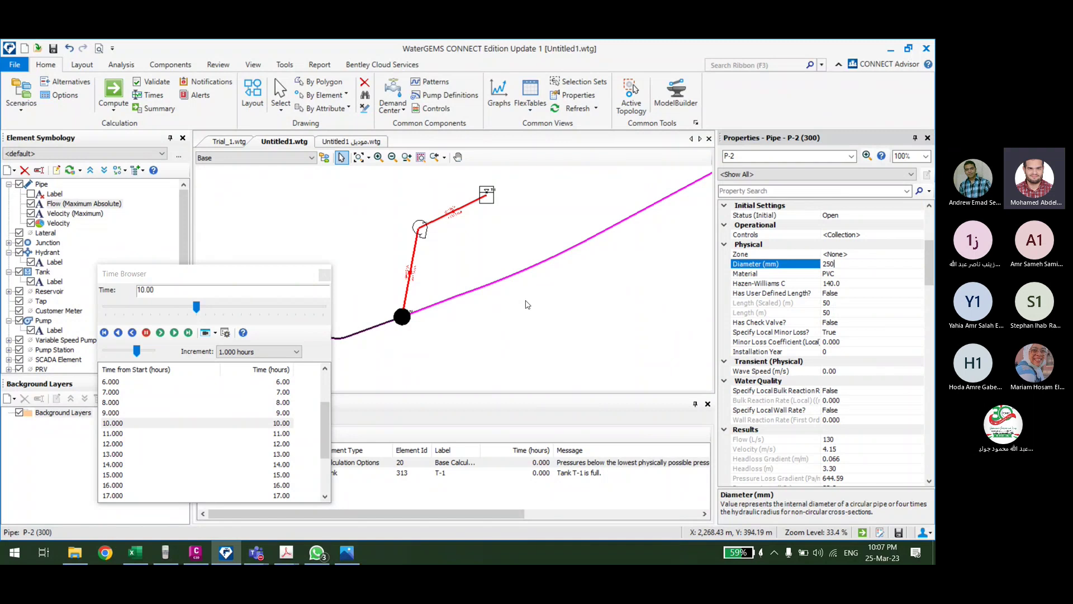
Step: Compute the Base scenario, close the calculation summary, and set the displayed results to hour 12
{"action": "scroll", "coordinate": [527, 305], "scroll_direction": "down", "scroll_amount": 3}
{"action": "left_click", "coordinate": [121, 89]}
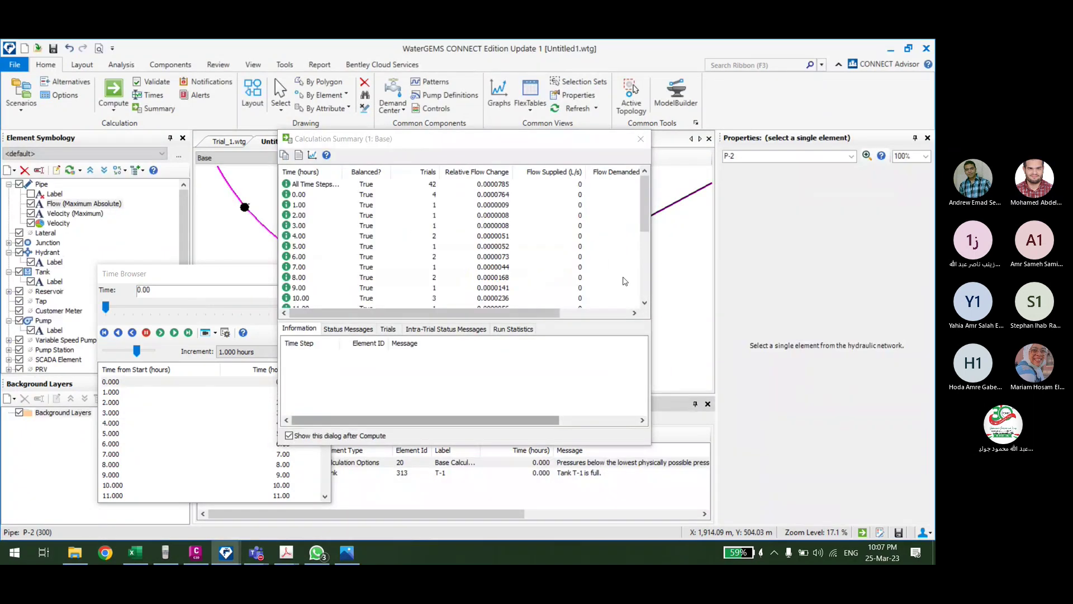
{"action": "left_click", "coordinate": [641, 139]}
{"action": "scroll", "coordinate": [277, 449], "scroll_direction": "down", "scroll_amount": 2}
{"action": "left_click", "coordinate": [276, 444]}
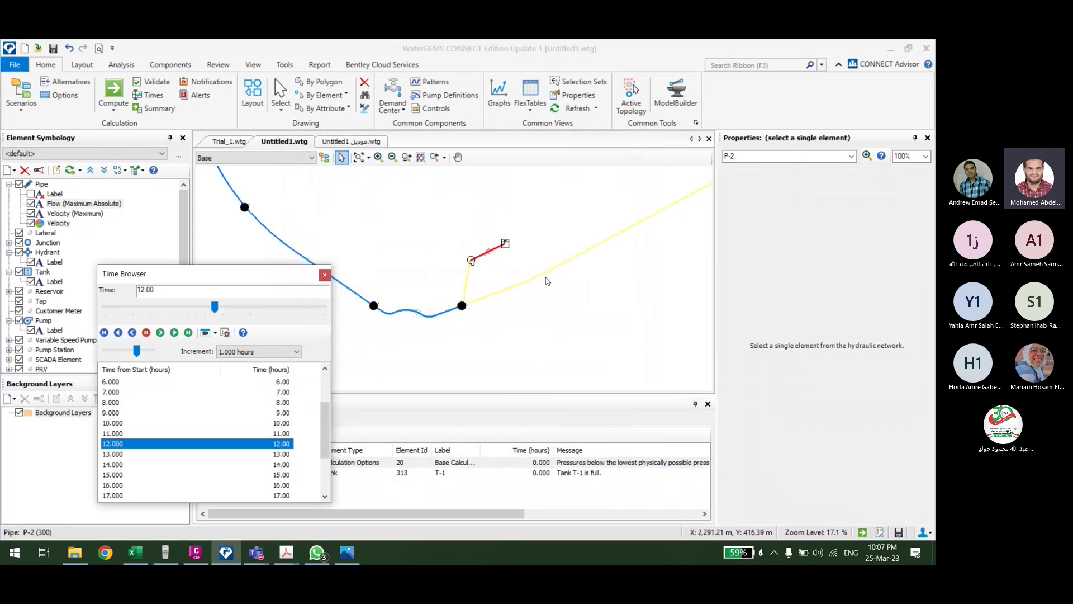
Step: Examine the resized long polyline pipe's flow, velocity, headloss gradient and headloss at hour 12
{"action": "left_click", "coordinate": [603, 334]}
{"action": "left_click", "coordinate": [615, 230]}
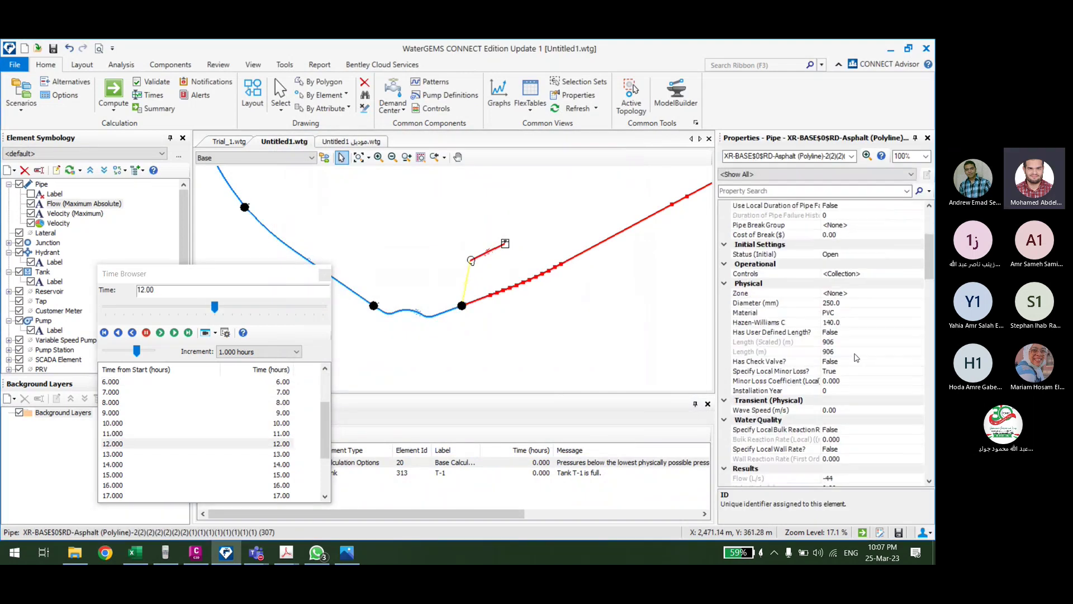
{"action": "scroll", "coordinate": [871, 418], "scroll_direction": "down", "scroll_amount": 1}
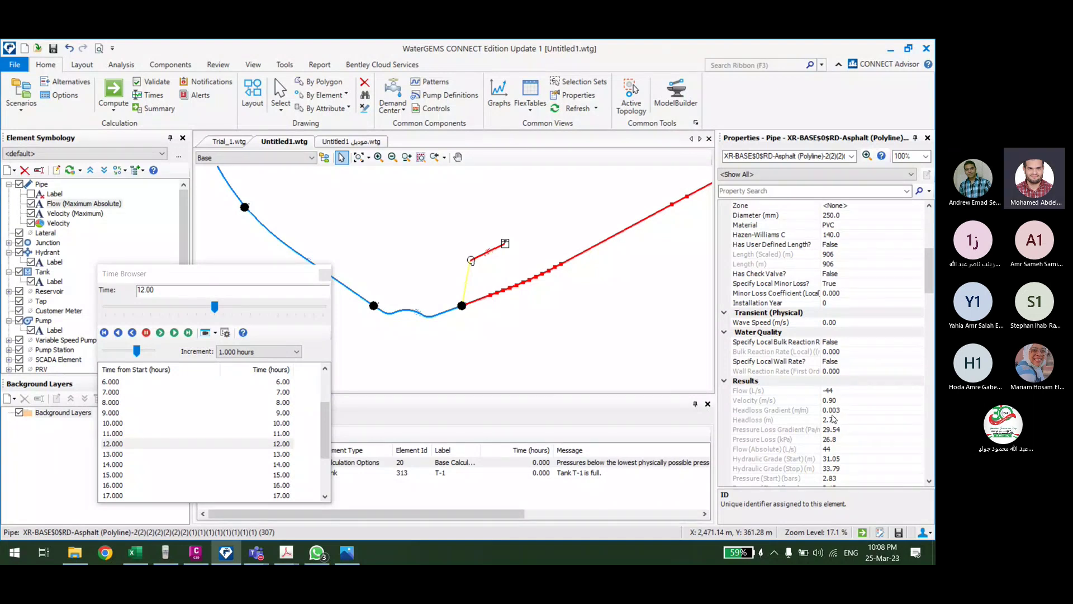
{"action": "left_click_drag", "start_coordinate": [548, 264], "coordinate": [437, 295]}
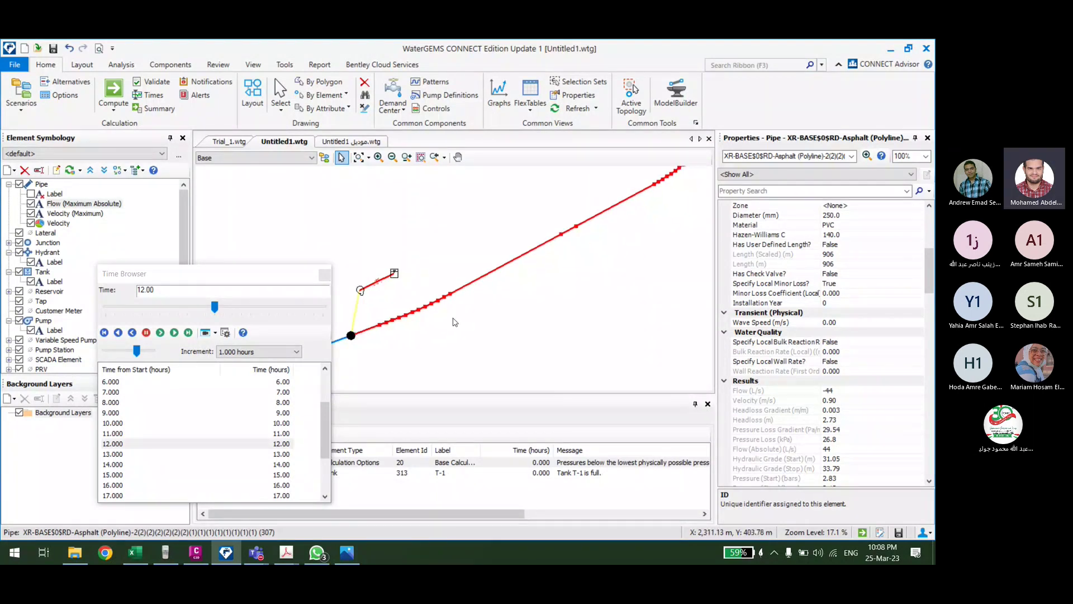
Step: Trace the long polyline pipe away from the pump to junction J-30 and examine that junction's elevation, hydraulic grade and pressure
{"action": "scroll", "coordinate": [522, 299], "scroll_direction": "down", "scroll_amount": 2}
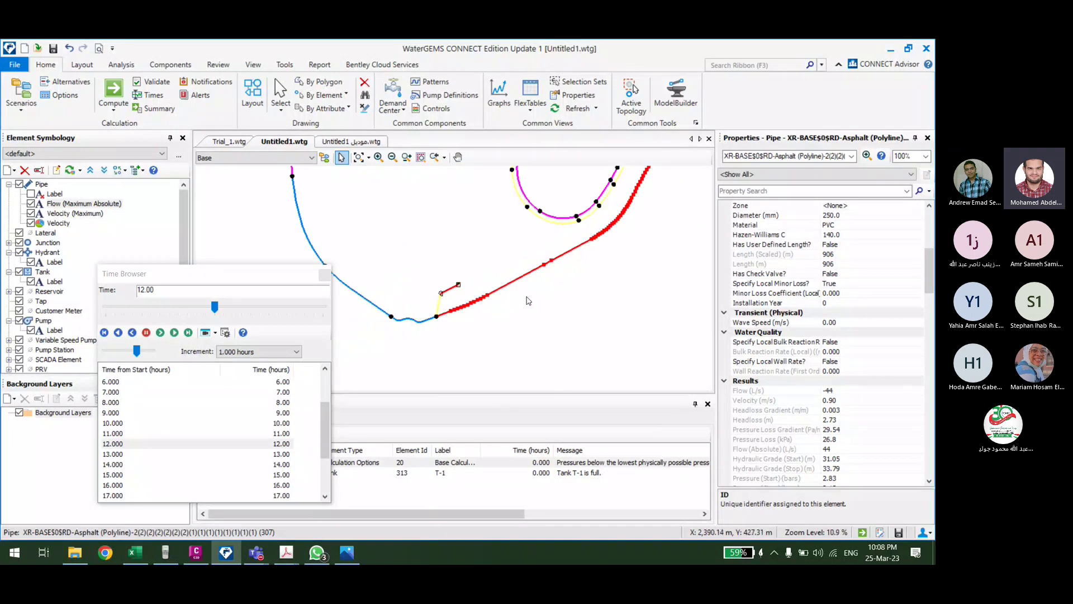
{"action": "scroll", "coordinate": [568, 258], "scroll_direction": "down", "scroll_amount": 1}
{"action": "scroll", "coordinate": [569, 259], "scroll_direction": "down", "scroll_amount": 2}
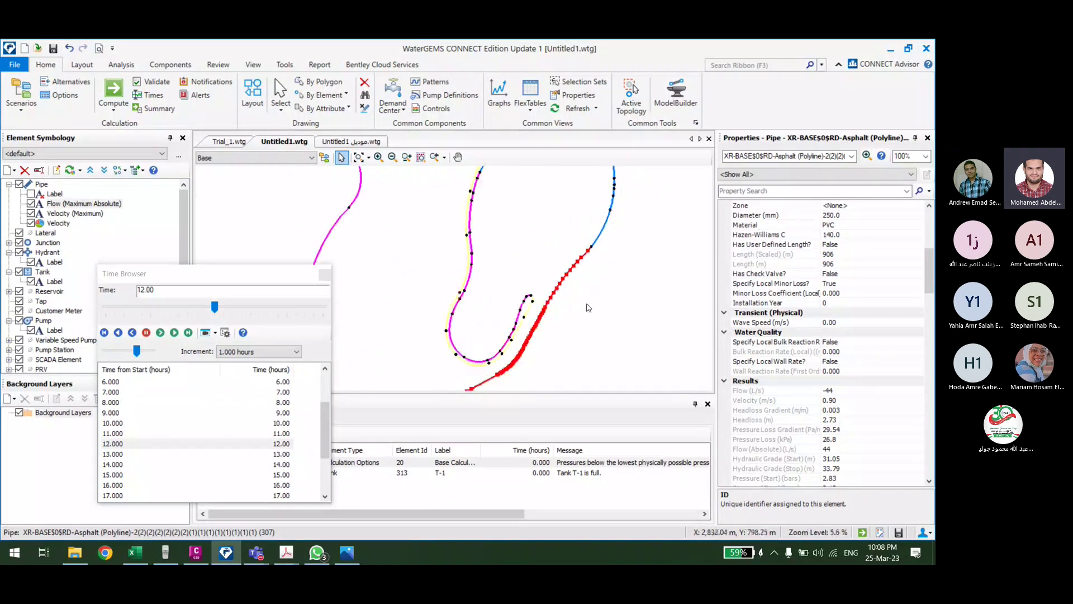
{"action": "scroll", "coordinate": [510, 361], "scroll_direction": "up", "scroll_amount": 2}
{"action": "left_click_drag", "start_coordinate": [510, 361], "coordinate": [566, 281]}
{"action": "scroll", "coordinate": [566, 281], "scroll_direction": "up", "scroll_amount": 2}
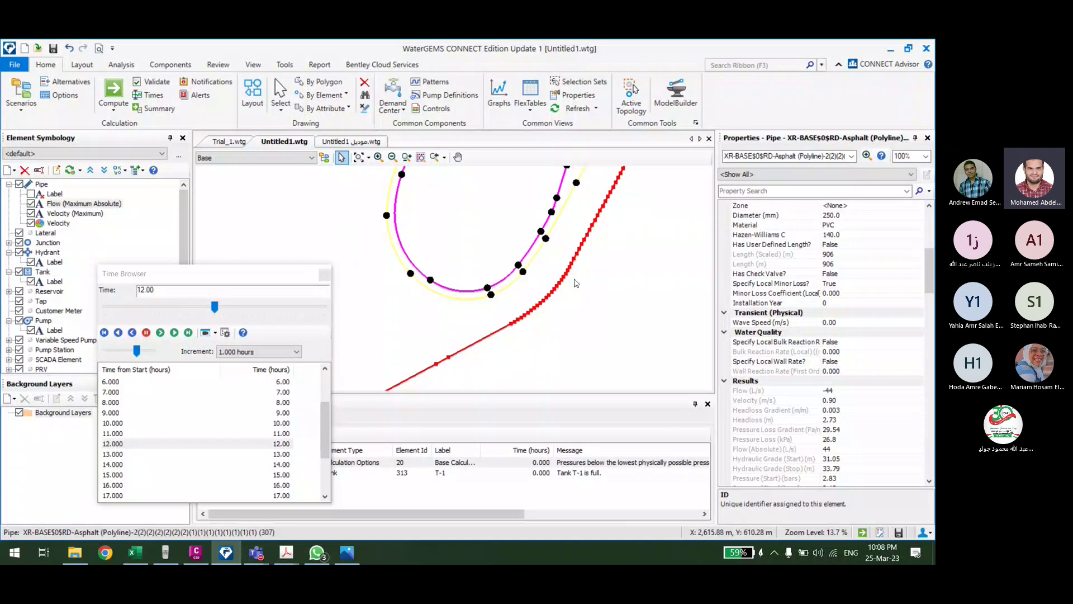
{"action": "scroll", "coordinate": [575, 283], "scroll_direction": "up", "scroll_amount": 6}
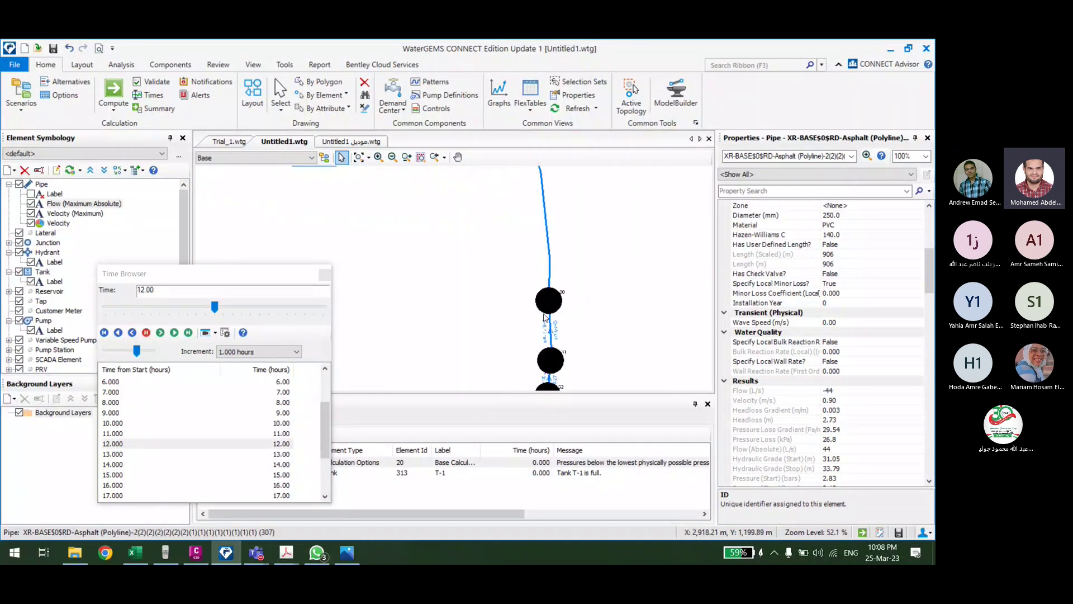
{"action": "scroll", "coordinate": [545, 317], "scroll_direction": "up", "scroll_amount": 1}
{"action": "left_click", "coordinate": [547, 306]}
{"action": "scroll", "coordinate": [855, 425], "scroll_direction": "down", "scroll_amount": 1}
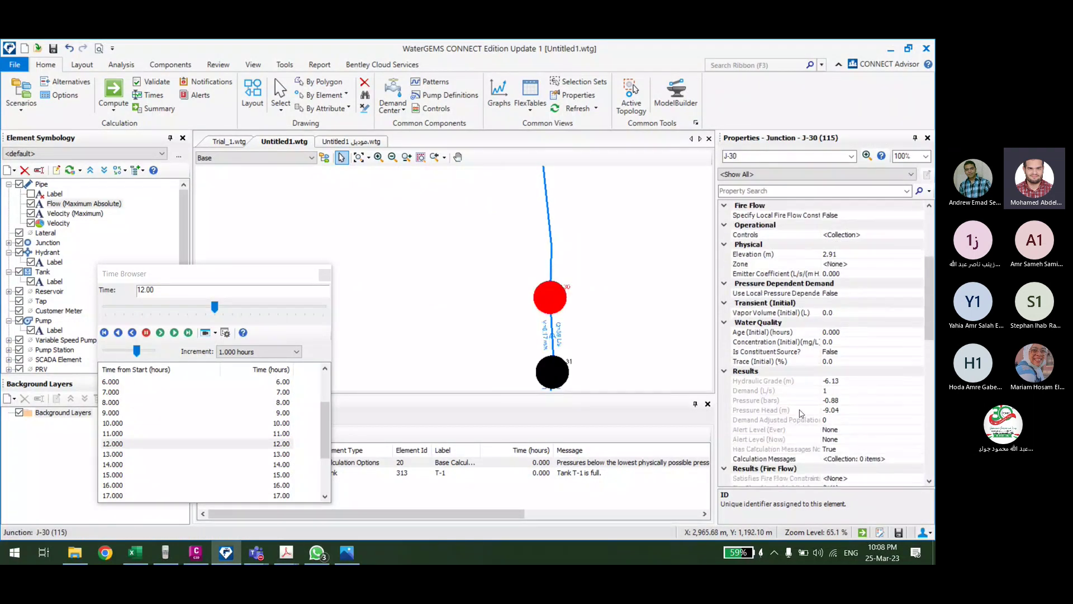
{"action": "scroll", "coordinate": [844, 403], "scroll_direction": "down", "scroll_amount": 1}
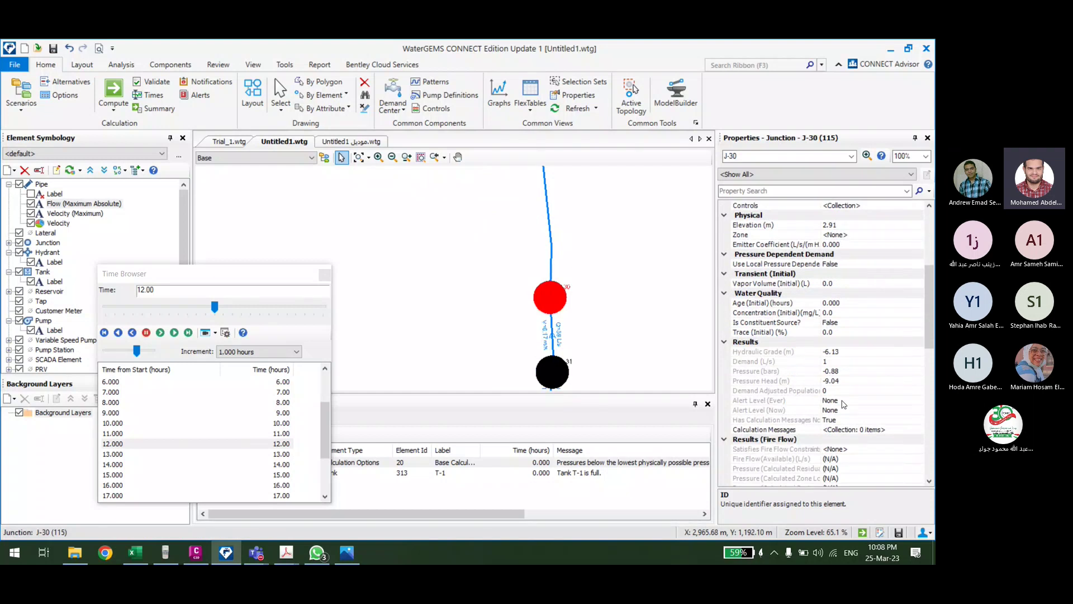
{"action": "scroll", "coordinate": [844, 404], "scroll_direction": "up", "scroll_amount": 1}
{"action": "scroll", "coordinate": [588, 260], "scroll_direction": "down", "scroll_amount": 10}
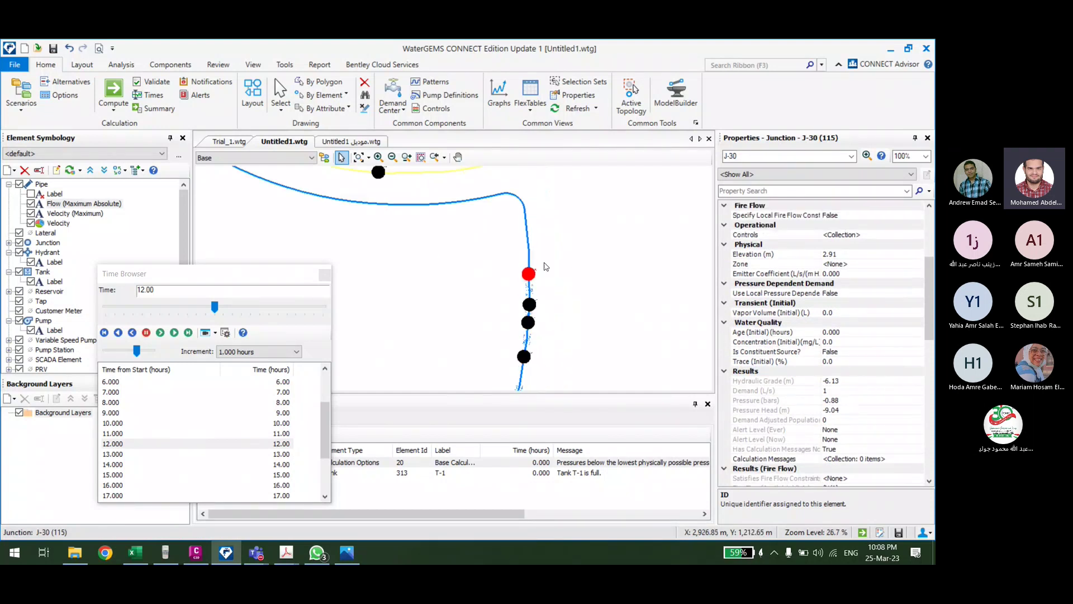
Step: Examine the diameter, length, flow, velocity and headloss of the pipe linking junction J-34 to the long polyline pipe
{"action": "scroll", "coordinate": [588, 260], "scroll_direction": "up", "scroll_amount": 5}
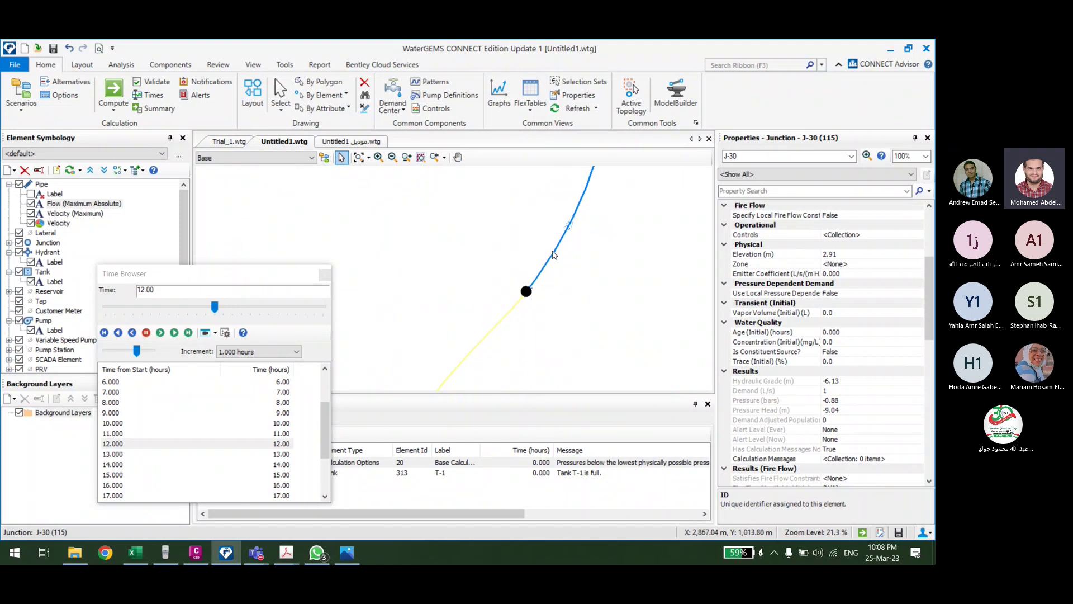
{"action": "left_click", "coordinate": [569, 223]}
{"action": "scroll", "coordinate": [782, 336], "scroll_direction": "down", "scroll_amount": 4}
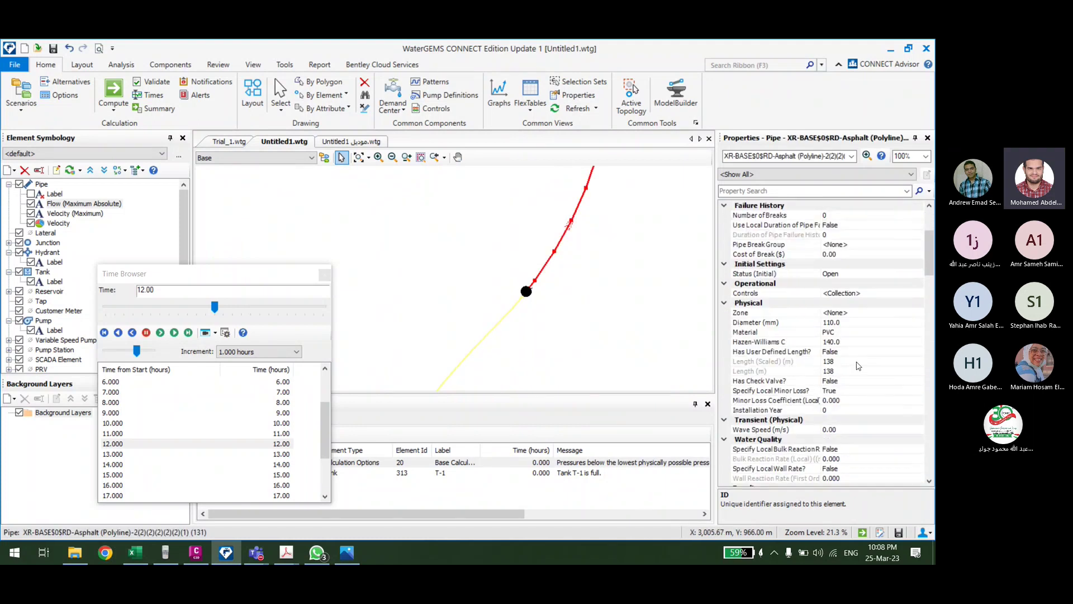
{"action": "scroll", "coordinate": [876, 397], "scroll_direction": "down", "scroll_amount": 5}
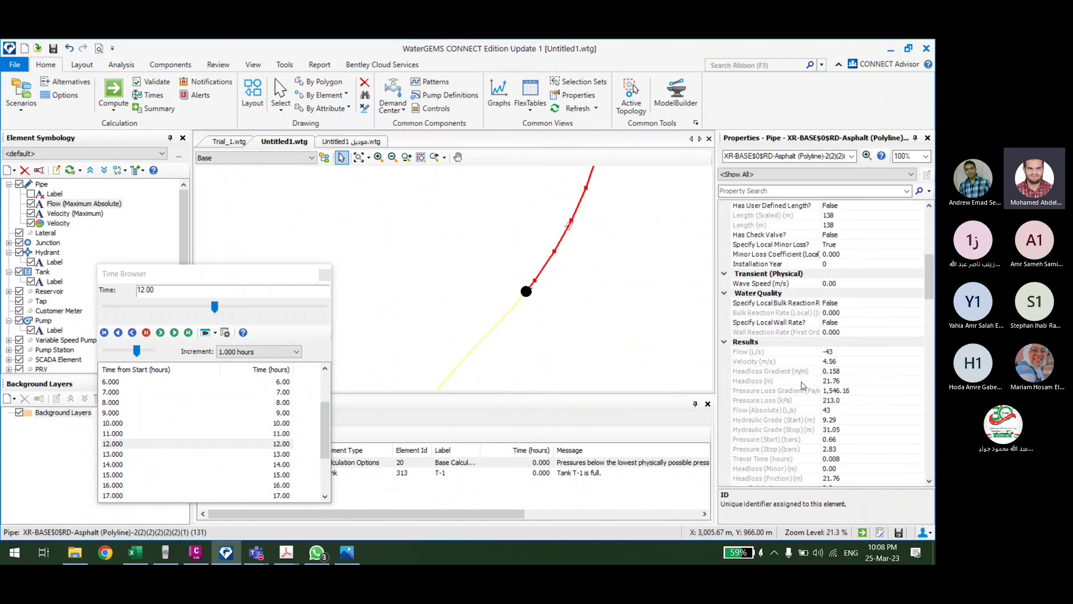
{"action": "scroll", "coordinate": [566, 347], "scroll_direction": "down", "scroll_amount": 3}
Step: Examine the diameter, flow, velocity and headloss of the short pipe on the other side of junction J-34
{"action": "scroll", "coordinate": [572, 226], "scroll_direction": "up", "scroll_amount": 3}
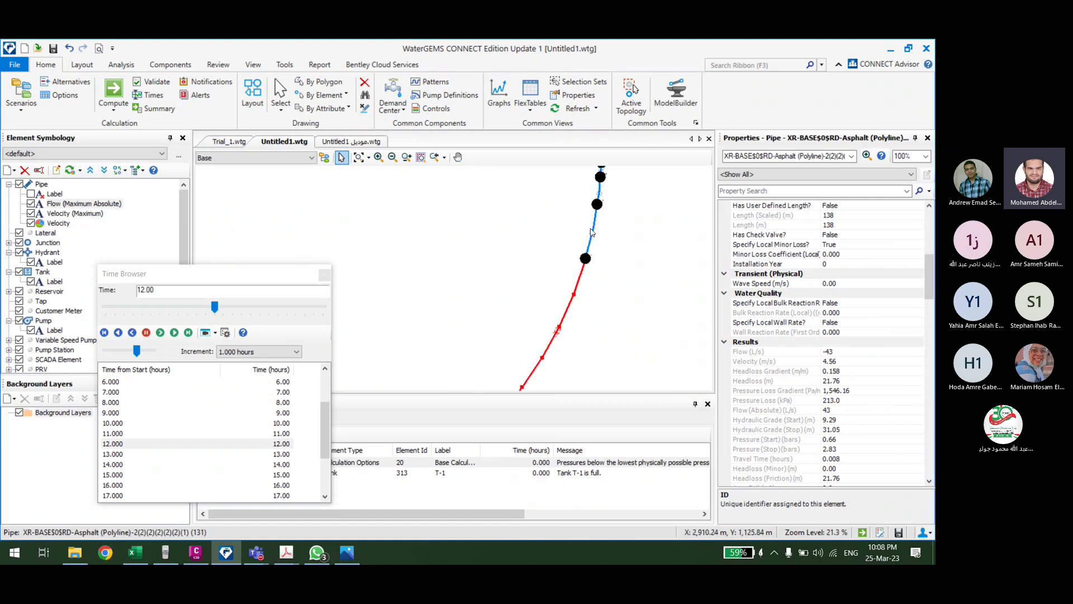
{"action": "left_click", "coordinate": [594, 232]}
{"action": "left_click", "coordinate": [594, 234]}
{"action": "scroll", "coordinate": [883, 406], "scroll_direction": "down", "scroll_amount": 7}
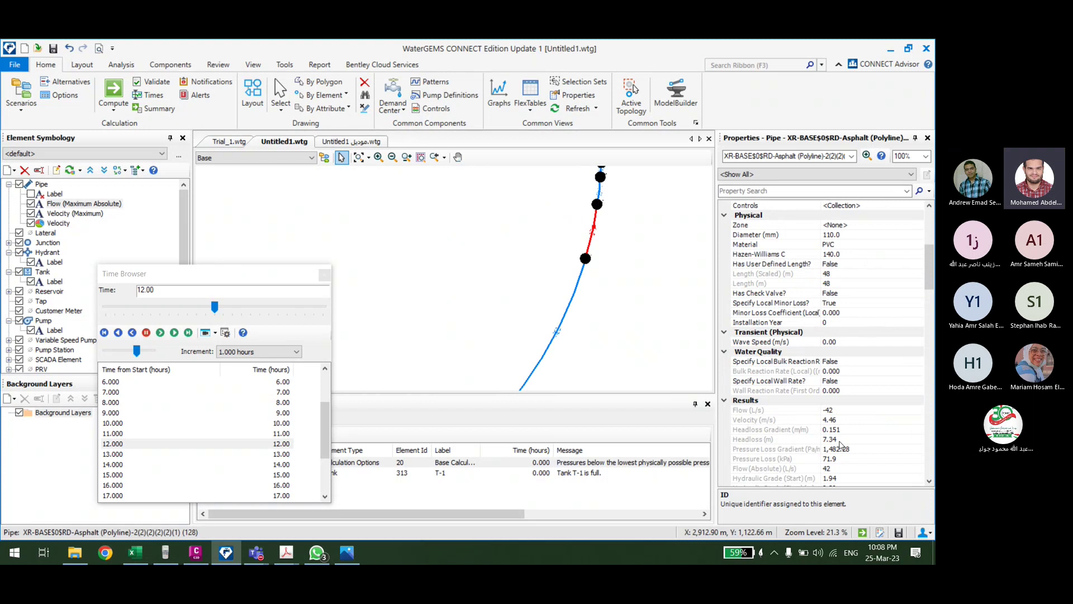
{"action": "scroll", "coordinate": [613, 336], "scroll_direction": "down", "scroll_amount": 3}
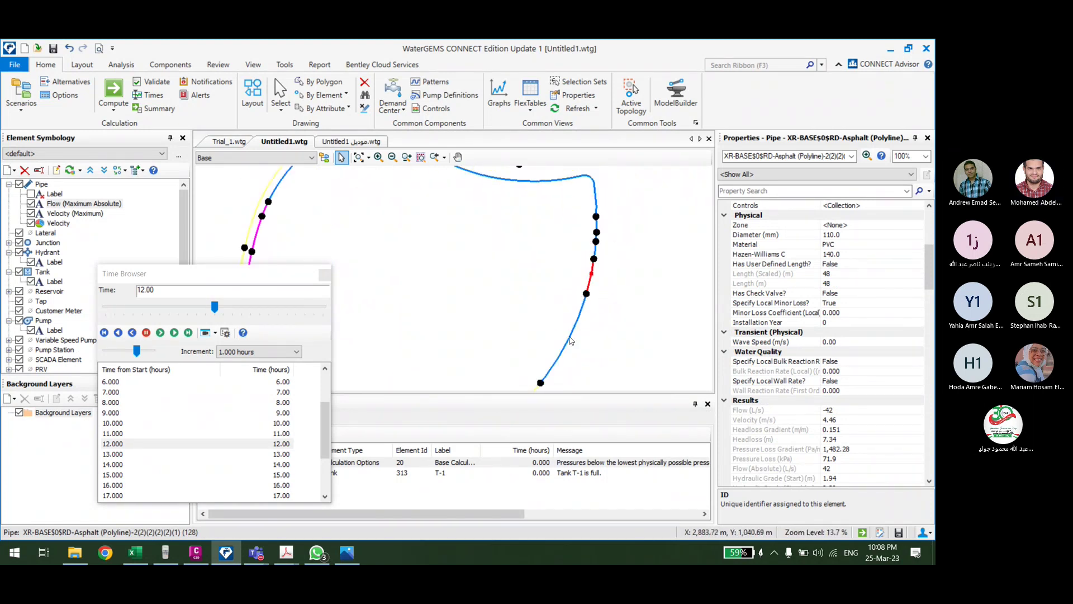
Step: Locate the long pipe between junctions J-60 and J-30 and examine its diameter and its flow and velocity labels
{"action": "scroll", "coordinate": [602, 226], "scroll_direction": "up", "scroll_amount": 3}
{"action": "left_click", "coordinate": [600, 238]}
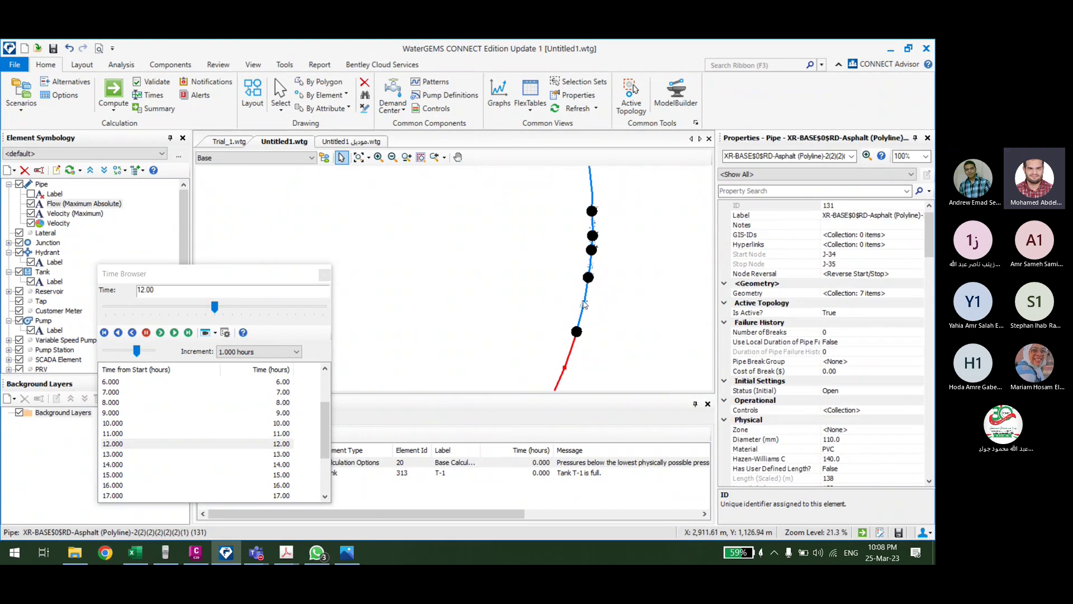
{"action": "scroll", "coordinate": [589, 308], "scroll_direction": "up", "scroll_amount": 4}
{"action": "scroll", "coordinate": [542, 299], "scroll_direction": "down", "scroll_amount": 3}
{"action": "left_click_drag", "start_coordinate": [416, 316], "coordinate": [610, 322]}
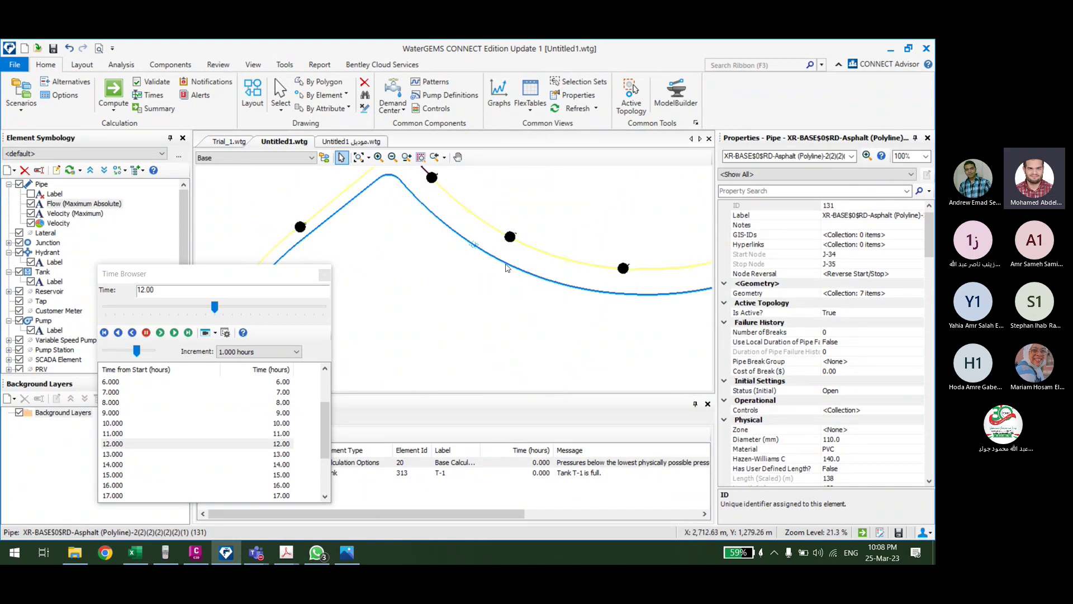
{"action": "left_click", "coordinate": [505, 264]}
{"action": "scroll", "coordinate": [480, 243], "scroll_direction": "up", "scroll_amount": 8}
{"action": "scroll", "coordinate": [480, 241], "scroll_direction": "up", "scroll_amount": 3}
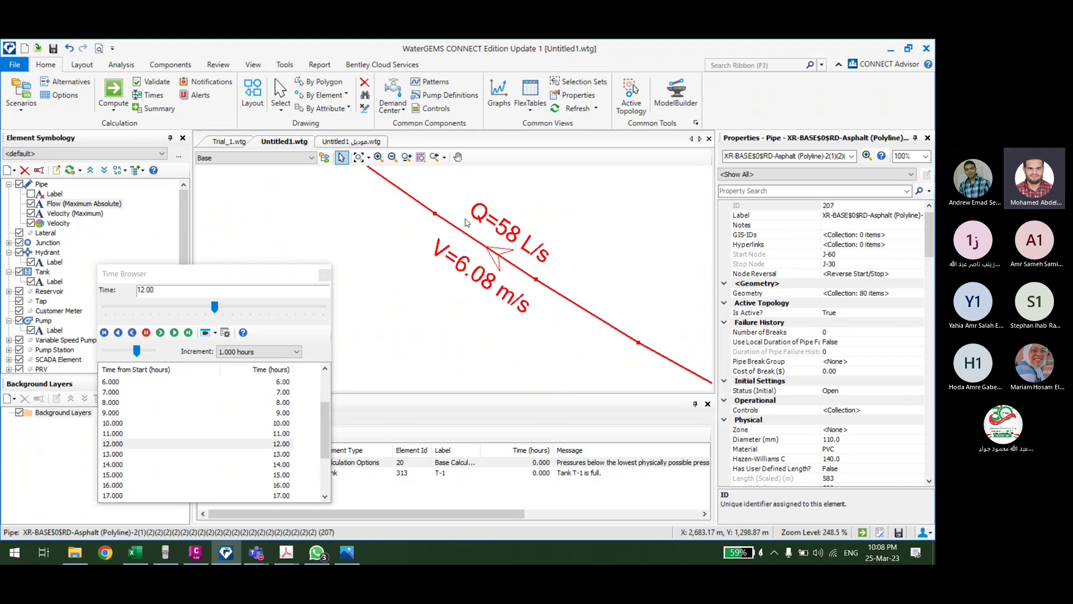
{"action": "scroll", "coordinate": [463, 219], "scroll_direction": "down", "scroll_amount": 3}
{"action": "scroll", "coordinate": [464, 242], "scroll_direction": "down", "scroll_amount": 8}
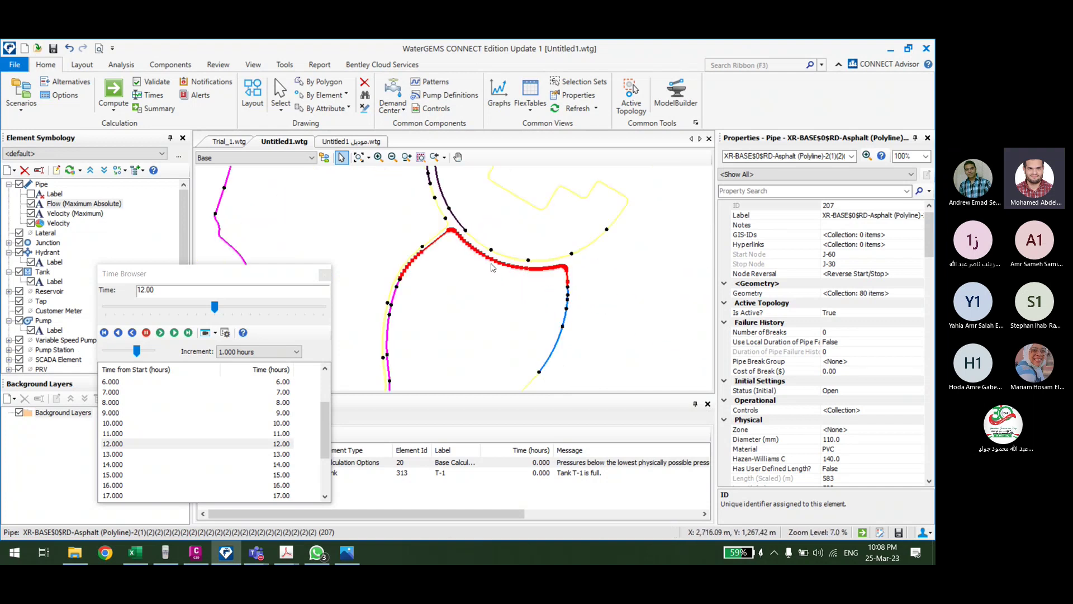
Step: Deselect the pipe and review the velocity colour coding across the whole network
{"action": "scroll", "coordinate": [501, 273], "scroll_direction": "up", "scroll_amount": 4}
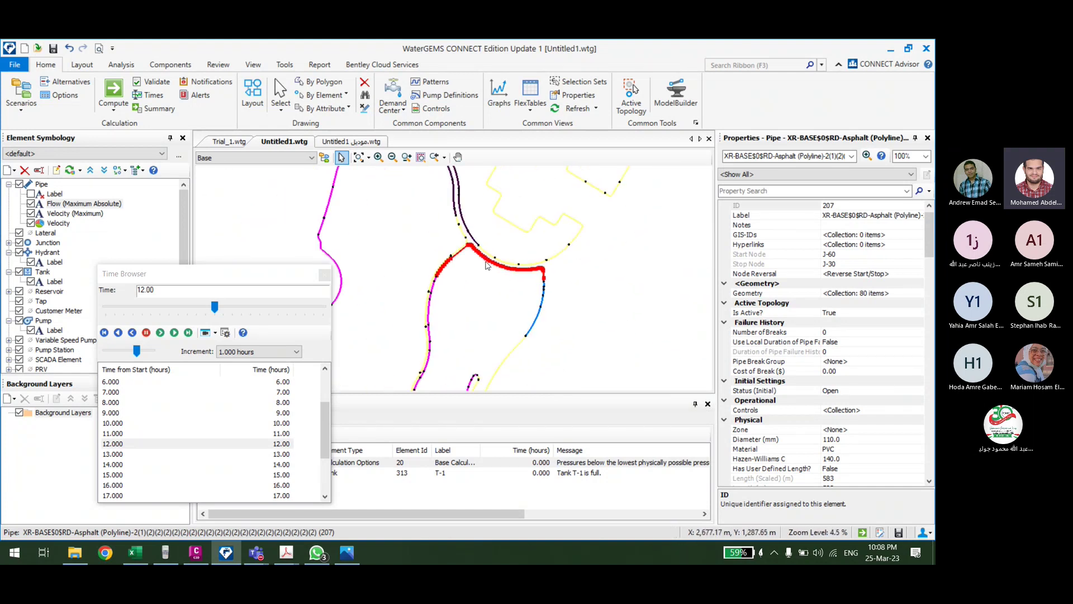
{"action": "left_click", "coordinate": [508, 330]}
{"action": "left_click_drag", "start_coordinate": [508, 330], "coordinate": [534, 223]}
{"action": "left_click_drag", "start_coordinate": [535, 349], "coordinate": [540, 222]}
{"action": "scroll", "coordinate": [534, 243], "scroll_direction": "down", "scroll_amount": 2}
{"action": "scroll", "coordinate": [522, 304], "scroll_direction": "down", "scroll_amount": 4}
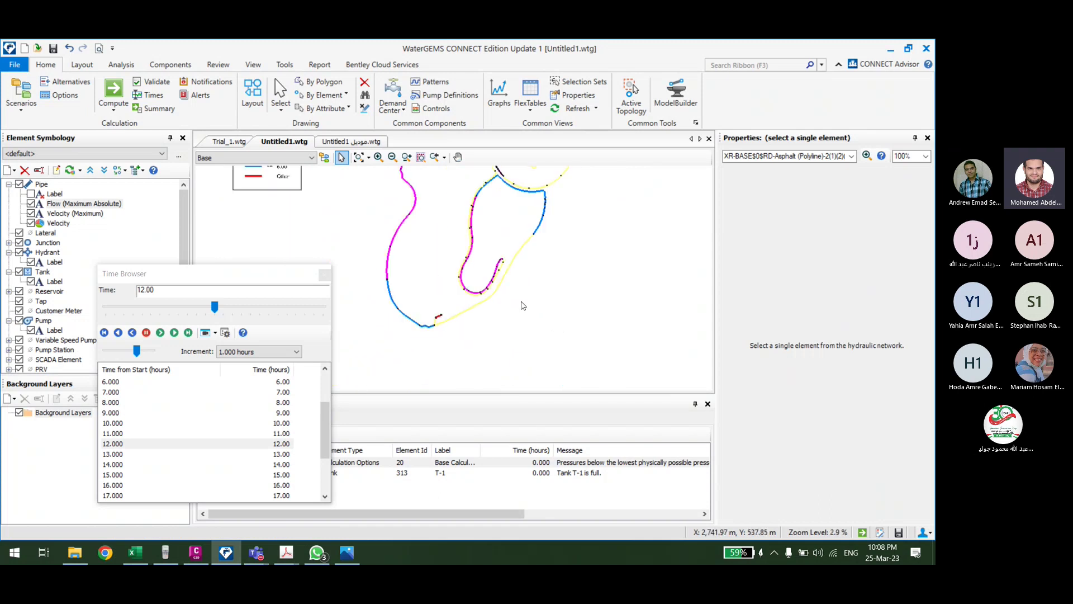
{"action": "scroll", "coordinate": [367, 215], "scroll_direction": "up", "scroll_amount": 4}
{"action": "scroll", "coordinate": [380, 229], "scroll_direction": "up", "scroll_amount": 1}
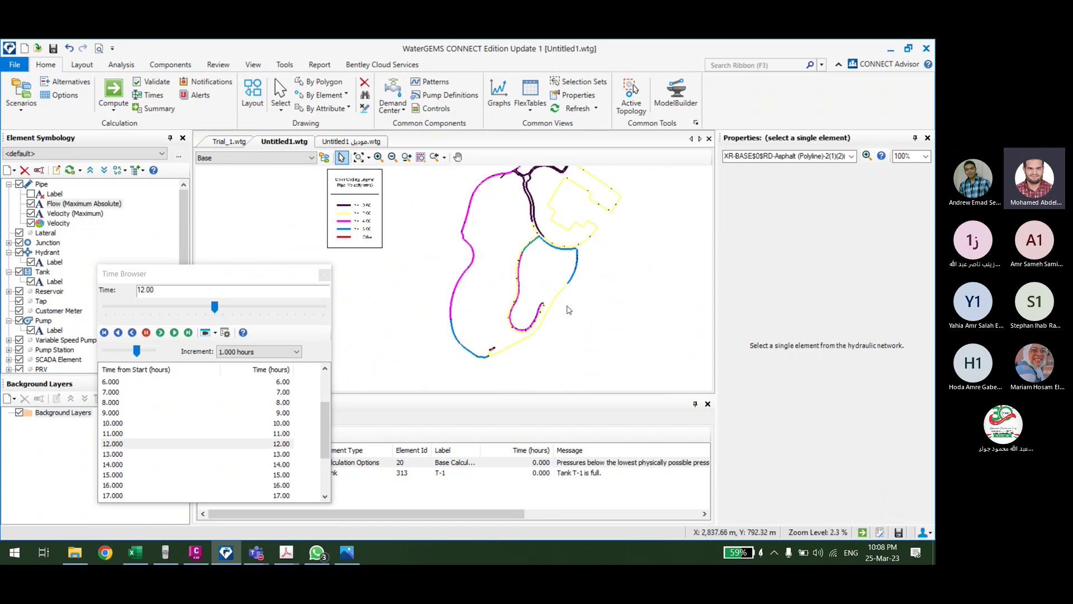
Step: Examine the flow and velocity labels on the resized long polyline pipe beside the lower network loop
{"action": "scroll", "coordinate": [538, 277], "scroll_direction": "up", "scroll_amount": 1}
{"action": "scroll", "coordinate": [534, 302], "scroll_direction": "up", "scroll_amount": 2}
{"action": "scroll", "coordinate": [561, 287], "scroll_direction": "down", "scroll_amount": 1}
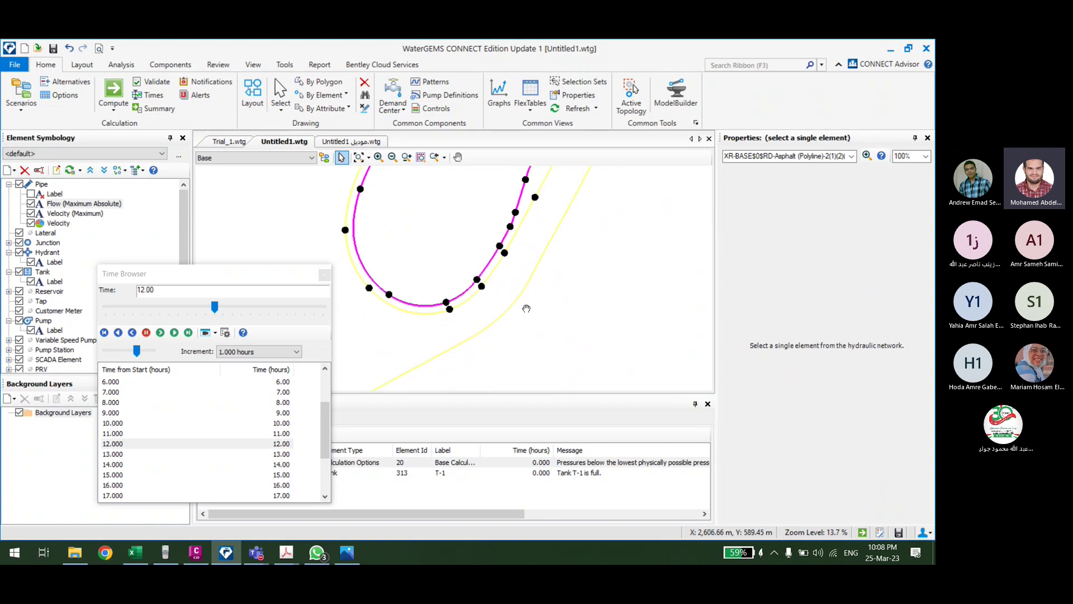
{"action": "scroll", "coordinate": [522, 307], "scroll_direction": "up", "scroll_amount": 2}
{"action": "scroll", "coordinate": [537, 248], "scroll_direction": "up", "scroll_amount": 5}
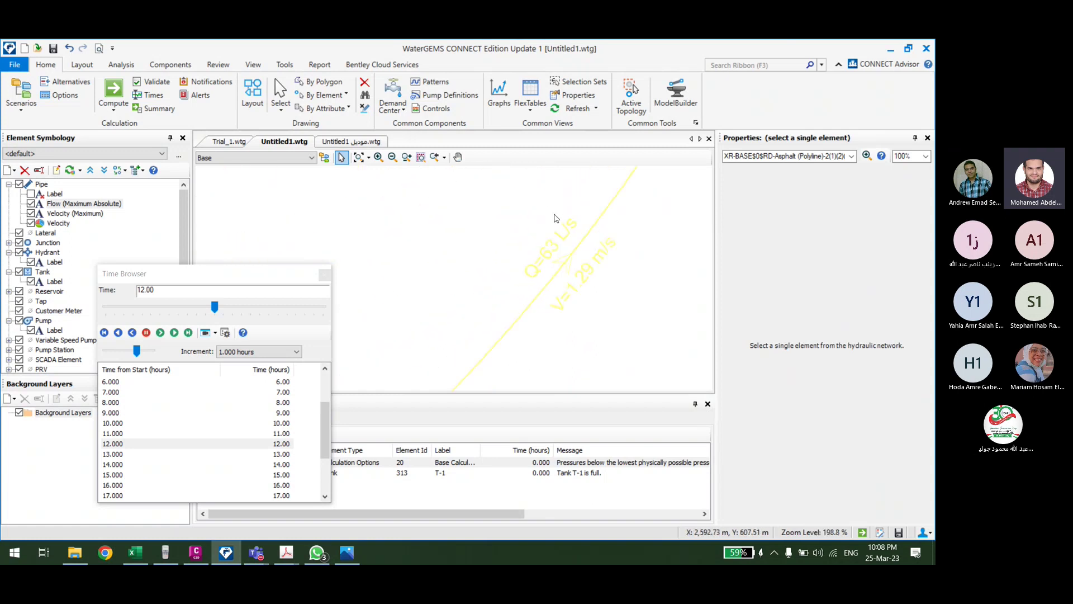
{"action": "scroll", "coordinate": [574, 299], "scroll_direction": "down", "scroll_amount": 9}
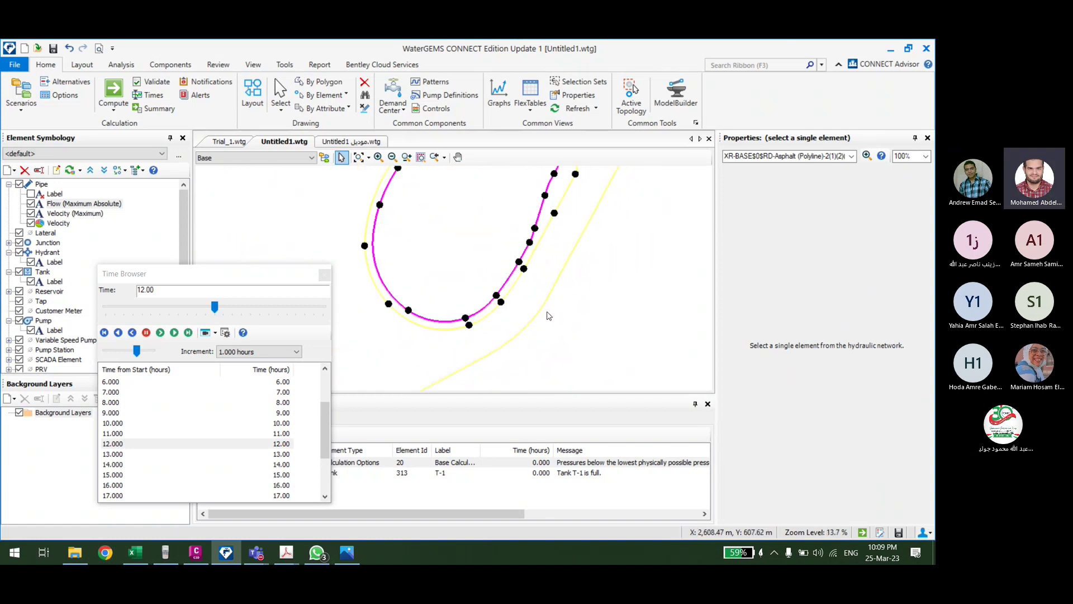
Step: Set the diameter of the pipe between junctions J-34 and J-35 to 200 mm
{"action": "scroll", "coordinate": [578, 323], "scroll_direction": "up", "scroll_amount": 6}
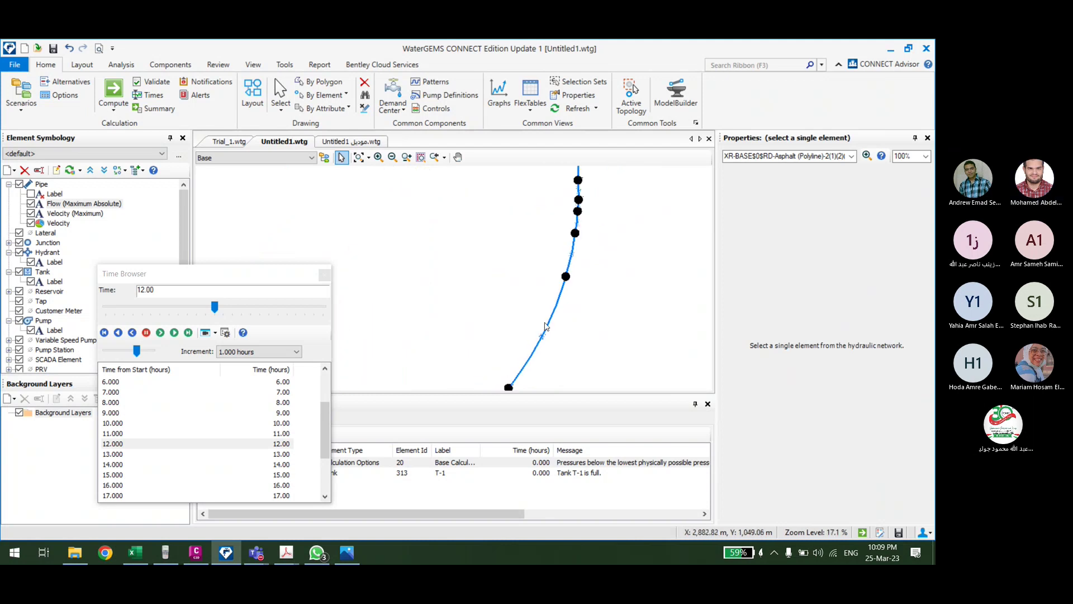
{"action": "left_click", "coordinate": [548, 320]}
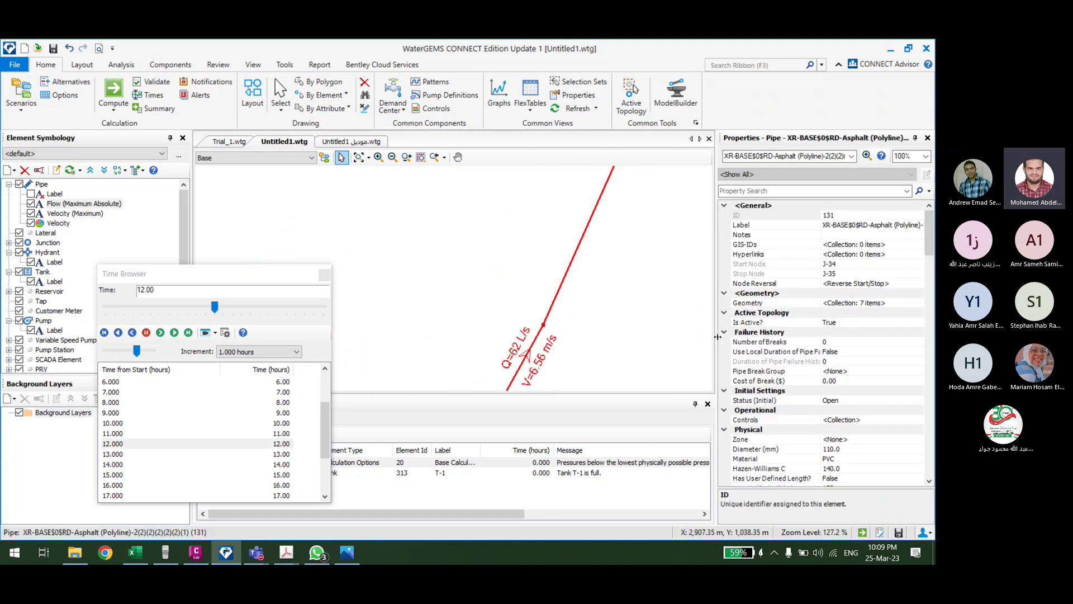
{"action": "left_click", "coordinate": [838, 361]}
{"action": "type", "text": "2"}
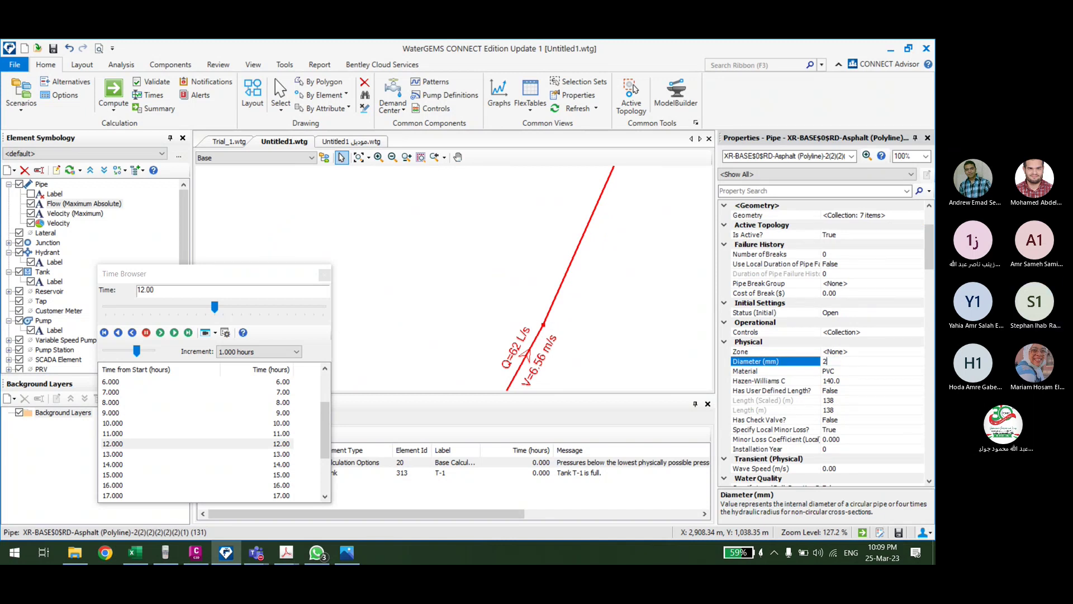
{"action": "type", "text": "00"}
{"action": "left_click", "coordinate": [589, 311]}
{"action": "scroll", "coordinate": [583, 285], "scroll_direction": "down", "scroll_amount": 5}
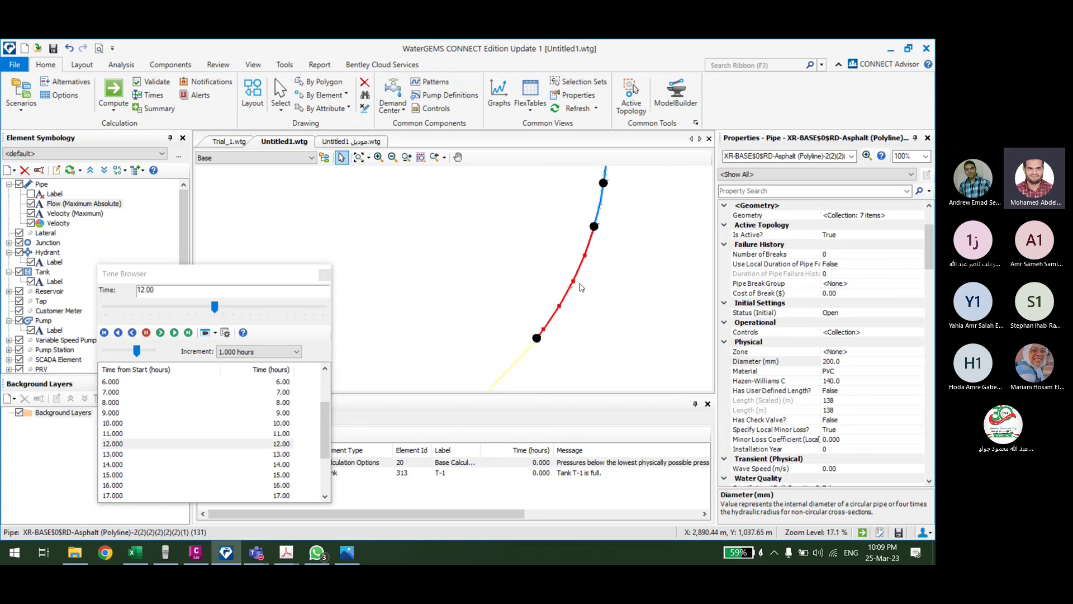
Step: Set the diameter of the 48 m pipe adjoining J-34 on the side towards J-33 to 200 mm
{"action": "scroll", "coordinate": [580, 287], "scroll_direction": "down", "scroll_amount": 2}
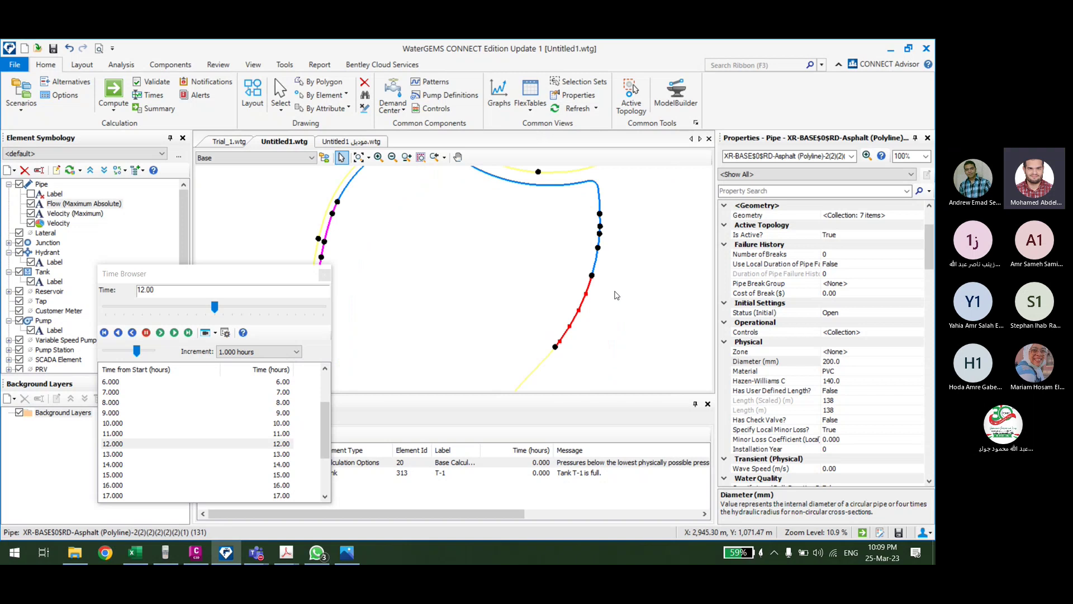
{"action": "scroll", "coordinate": [616, 295], "scroll_direction": "up", "scroll_amount": 2}
{"action": "left_click", "coordinate": [590, 258]}
{"action": "left_click", "coordinate": [832, 361]}
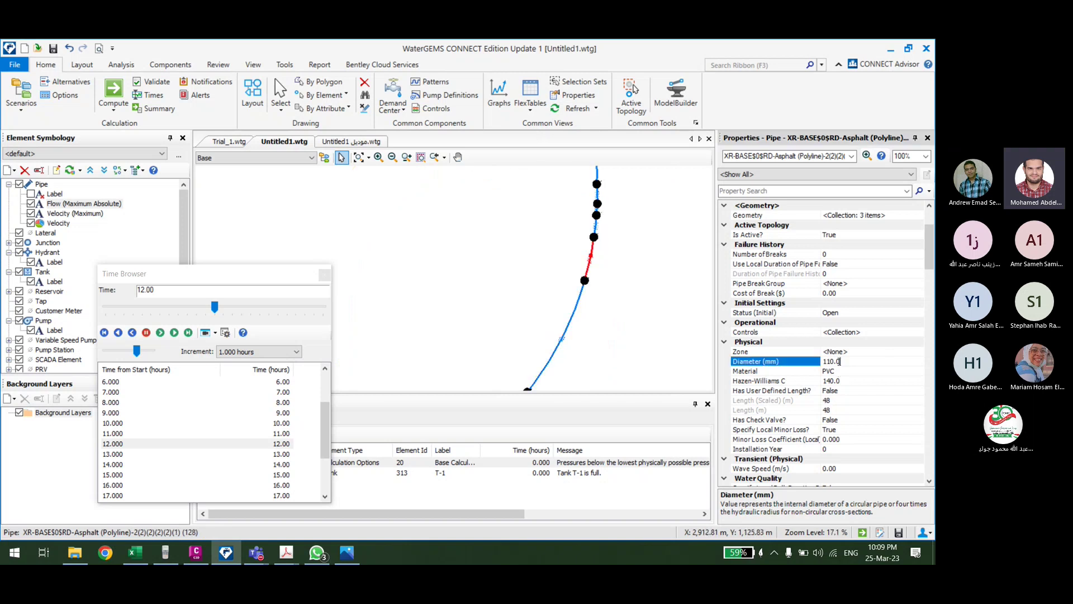
{"action": "double_click", "coordinate": [845, 361]}
{"action": "type", "text": "200"}
{"action": "key", "text": "Return"}
Step: Set the diameter of the 24 m pipe between junctions J-32 and J-33 to 200 mm
{"action": "scroll", "coordinate": [585, 260], "scroll_direction": "up", "scroll_amount": 4}
{"action": "left_click", "coordinate": [585, 260]}
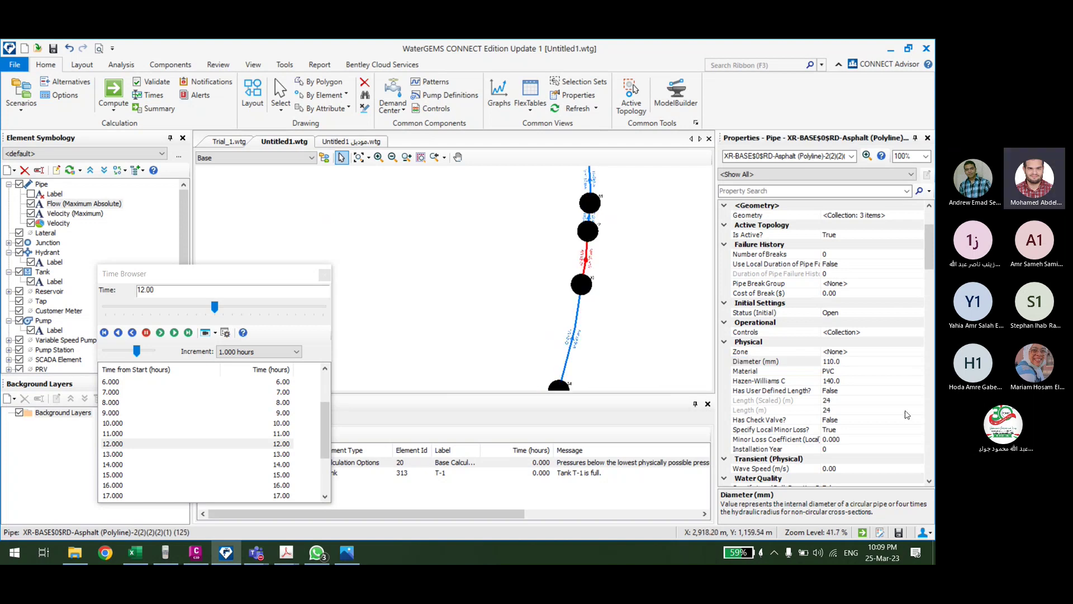
{"action": "double_click", "coordinate": [848, 362]}
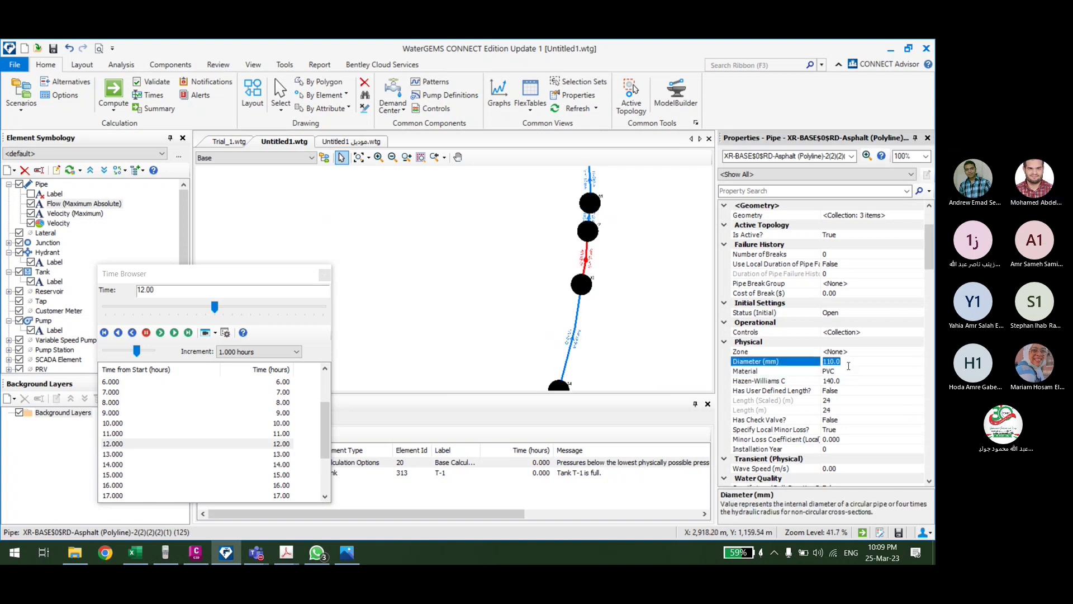
{"action": "type", "text": "20"}
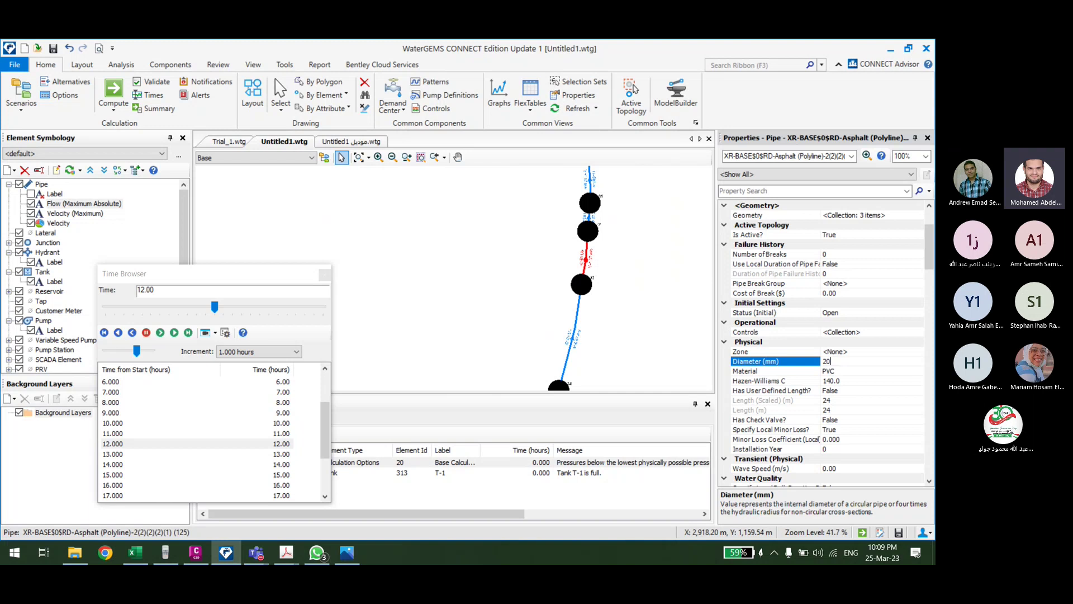
{"action": "type", "text": "0"}
{"action": "key", "text": "Return"}
Step: Reduce the junction symbols by setting their symbol size multiplier to 2 so the short pipe's labels beside J-32 can be read
{"action": "scroll", "coordinate": [590, 211], "scroll_direction": "up", "scroll_amount": 7}
{"action": "left_click", "coordinate": [586, 244]}
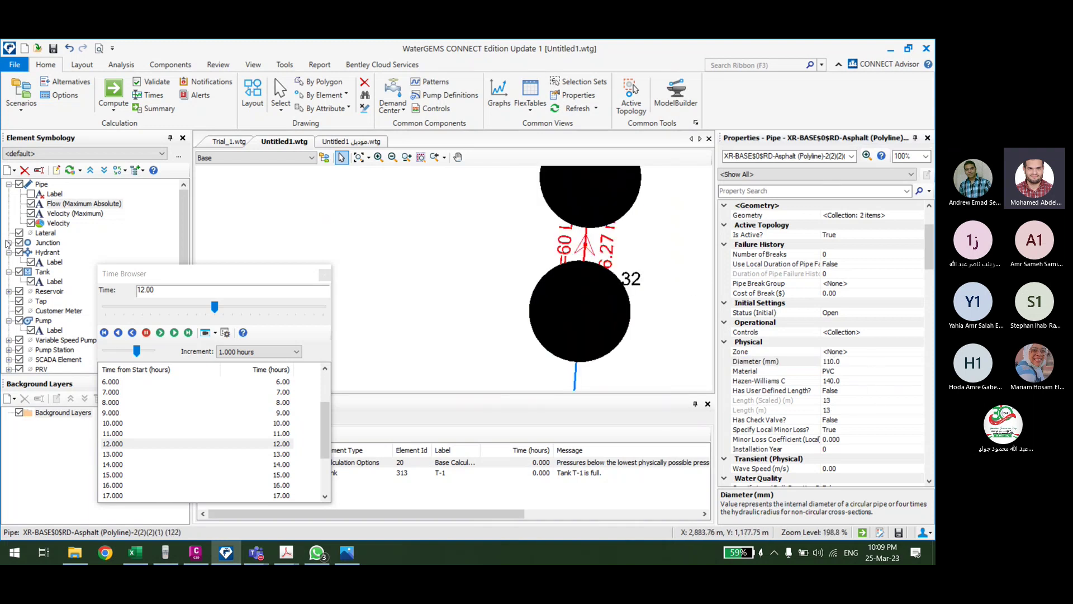
{"action": "left_click", "coordinate": [48, 243]}
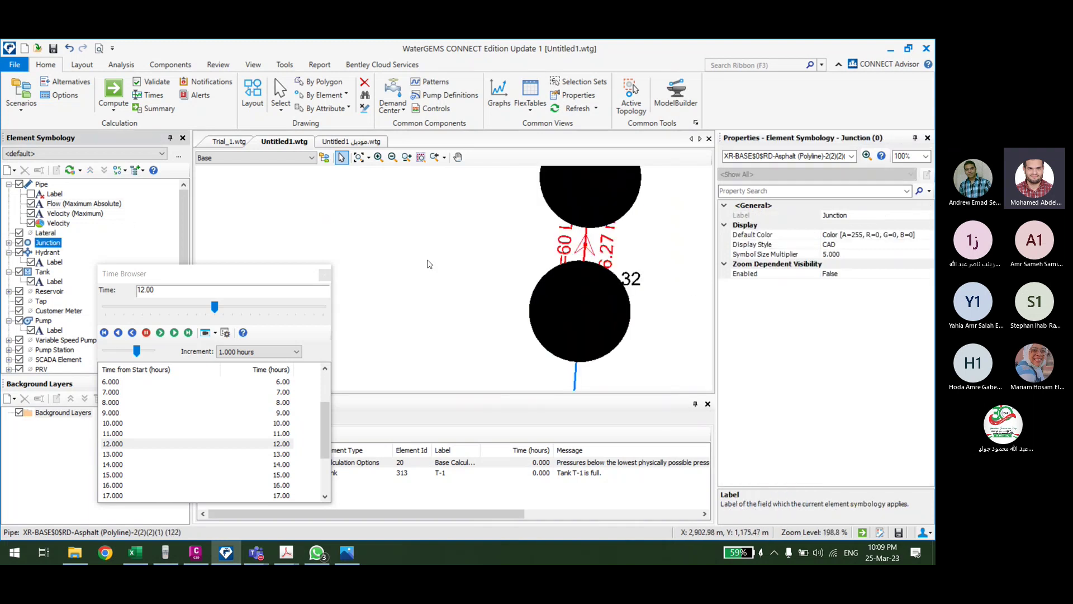
{"action": "left_click", "coordinate": [846, 253]}
{"action": "type", "text": "2"}
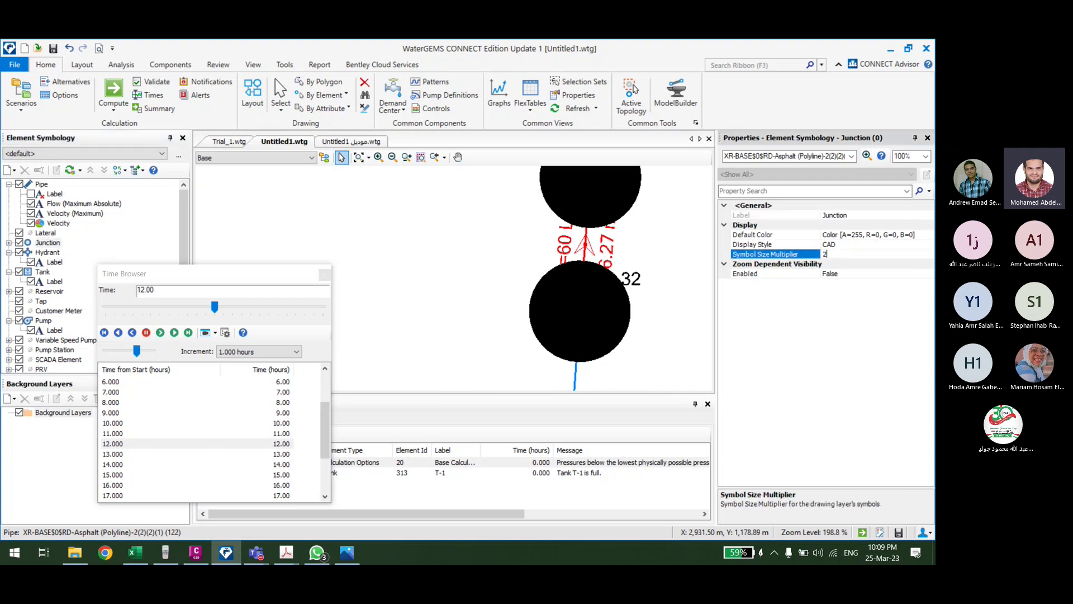
{"action": "key", "text": "Return"}
Step: Set the diameter of the short pipe between junctions J-31 and J-32 to 200 mm
{"action": "left_click_drag", "start_coordinate": [435, 291], "coordinate": [408, 312]}
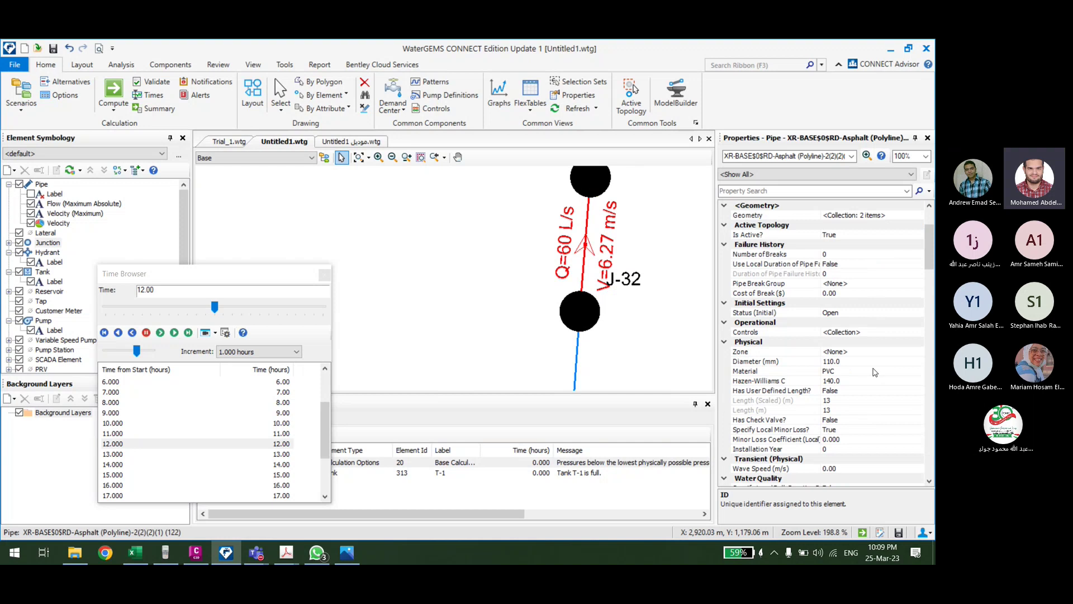
{"action": "scroll", "coordinate": [875, 372], "scroll_direction": "down", "scroll_amount": 2}
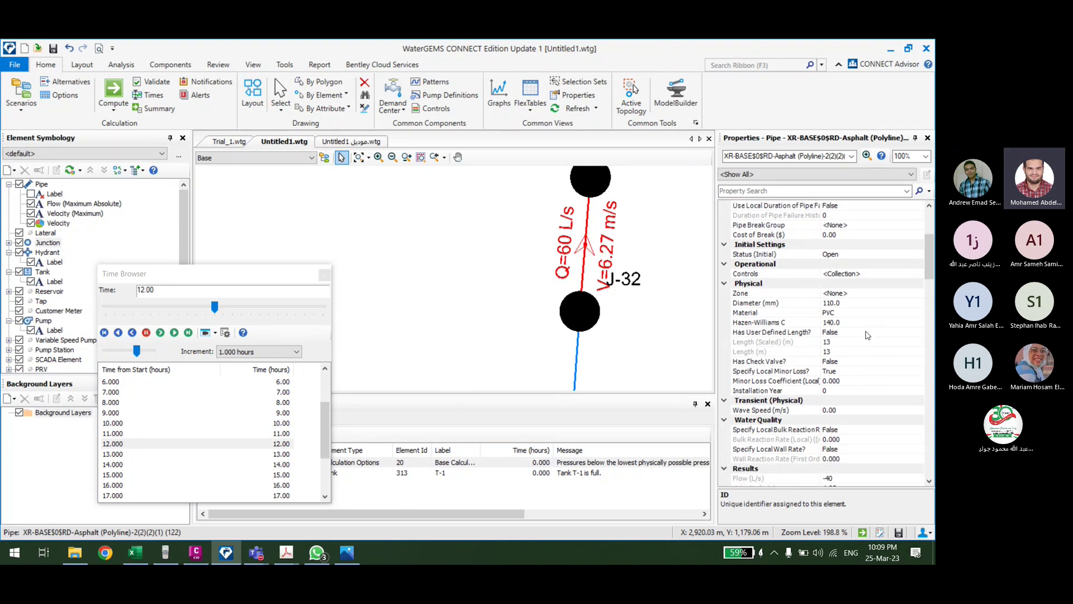
{"action": "left_click", "coordinate": [851, 303]}
{"action": "type", "text": "200"}
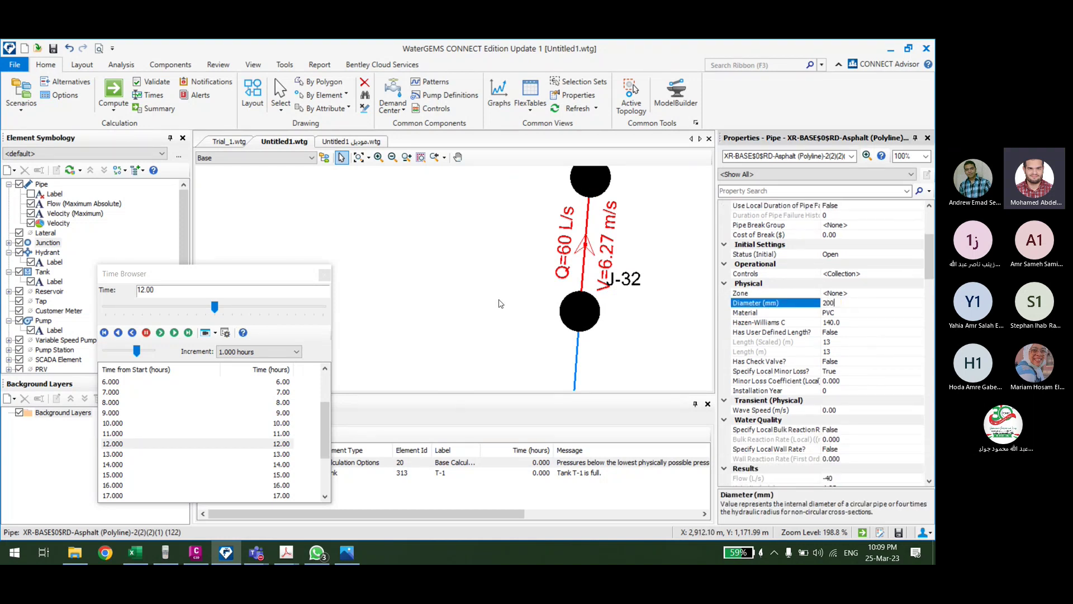
Step: Set the diameter of the pipe between junctions J-30 and J-31 to 200 mm
{"action": "scroll", "coordinate": [501, 304], "scroll_direction": "down", "scroll_amount": 6}
{"action": "scroll", "coordinate": [523, 224], "scroll_direction": "up", "scroll_amount": 3}
{"action": "left_click", "coordinate": [524, 223]}
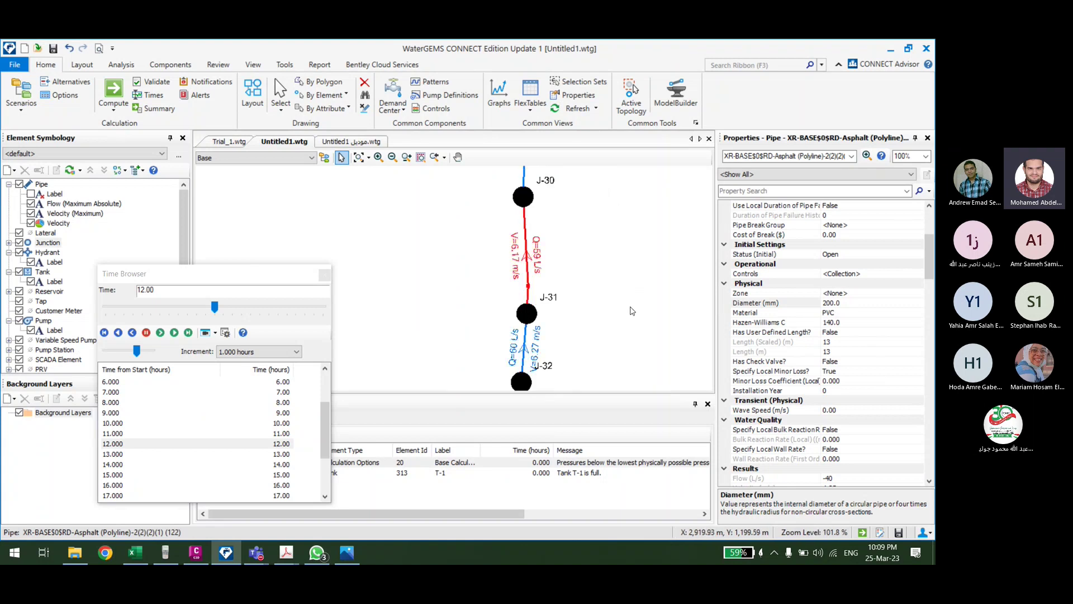
{"action": "left_click", "coordinate": [847, 303]}
{"action": "type", "text": "200"}
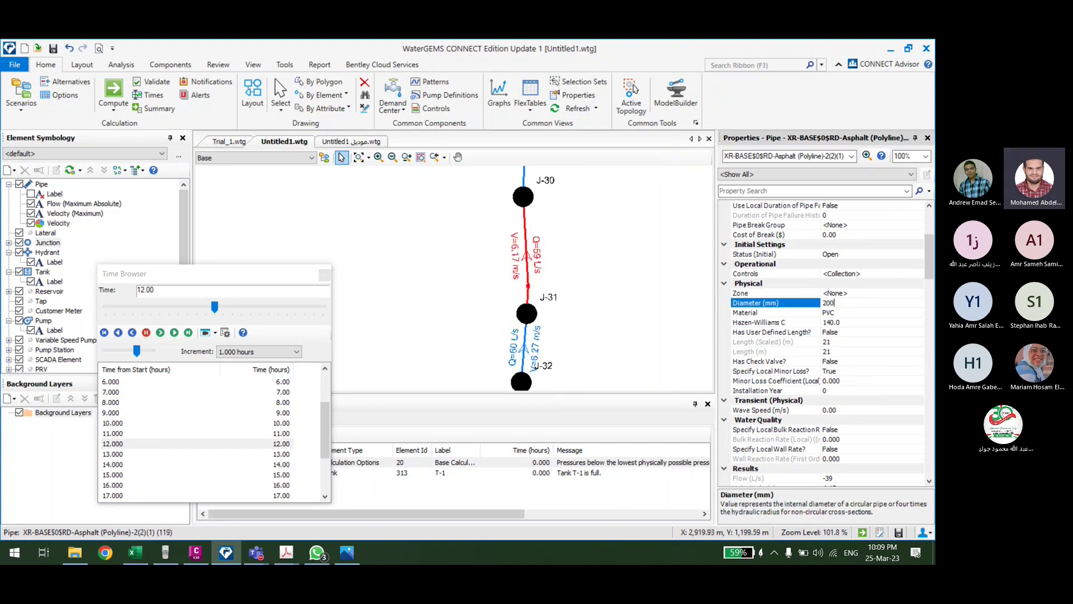
Step: Set the diameter of the long curved pipe running from junction J-30 to 160 mm
{"action": "scroll", "coordinate": [546, 341], "scroll_direction": "down", "scroll_amount": 3}
{"action": "left_click", "coordinate": [541, 228]}
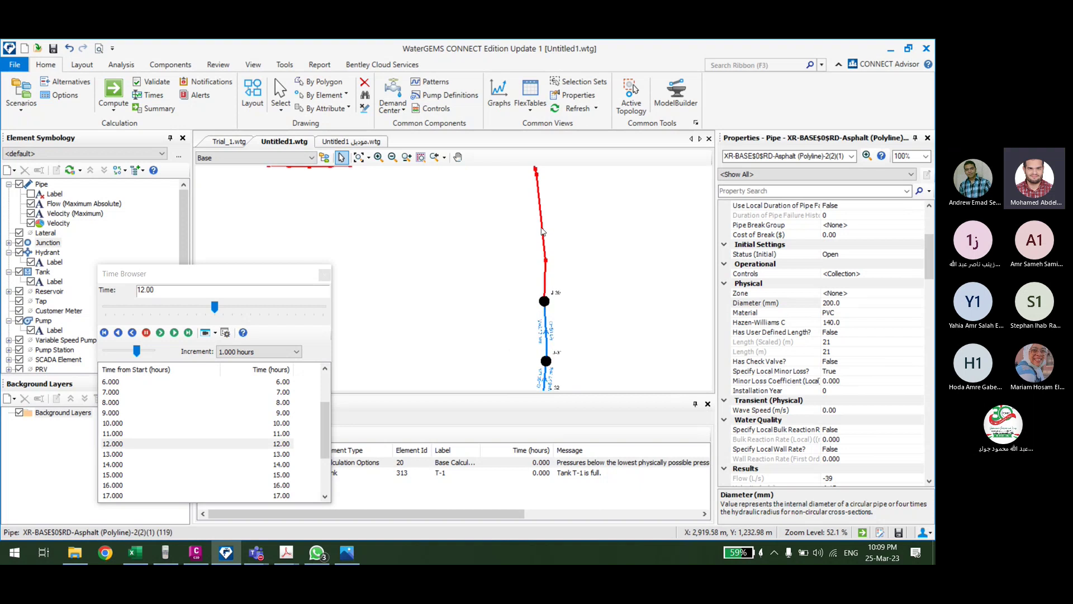
{"action": "left_click", "coordinate": [542, 232]}
{"action": "scroll", "coordinate": [543, 232], "scroll_direction": "down", "scroll_amount": 3}
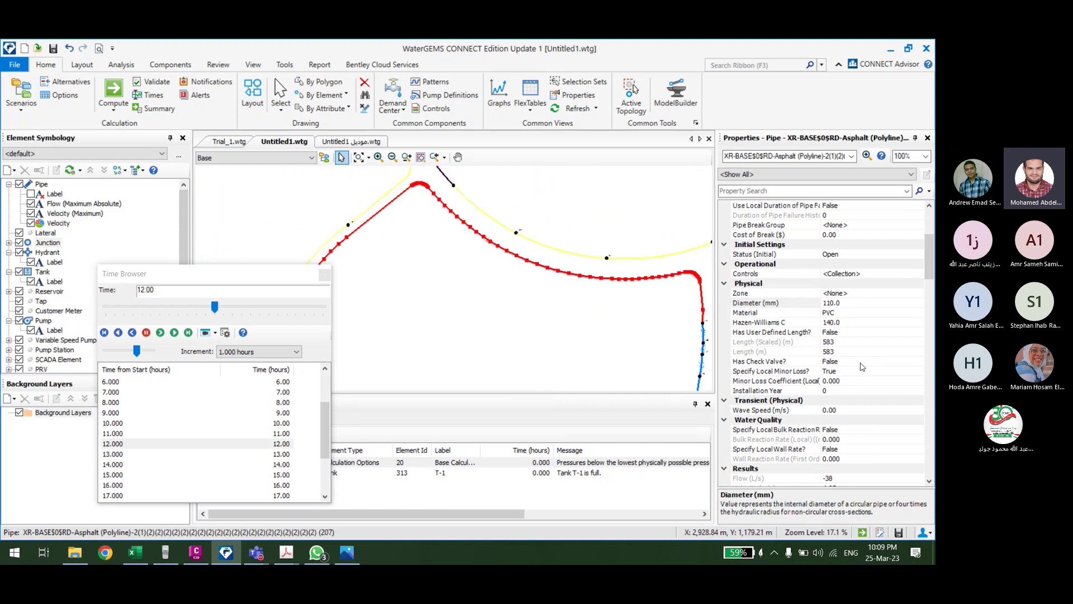
{"action": "left_click", "coordinate": [847, 303]}
{"action": "double_click", "coordinate": [847, 300]}
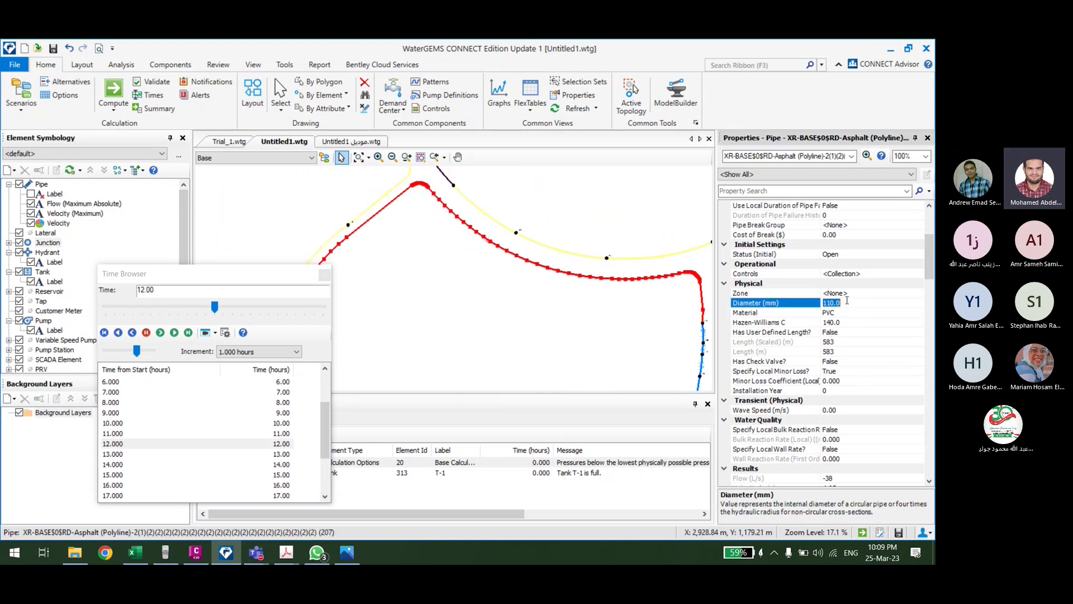
{"action": "type", "text": "160"}
{"action": "scroll", "coordinate": [576, 343], "scroll_direction": "down", "scroll_amount": 1}
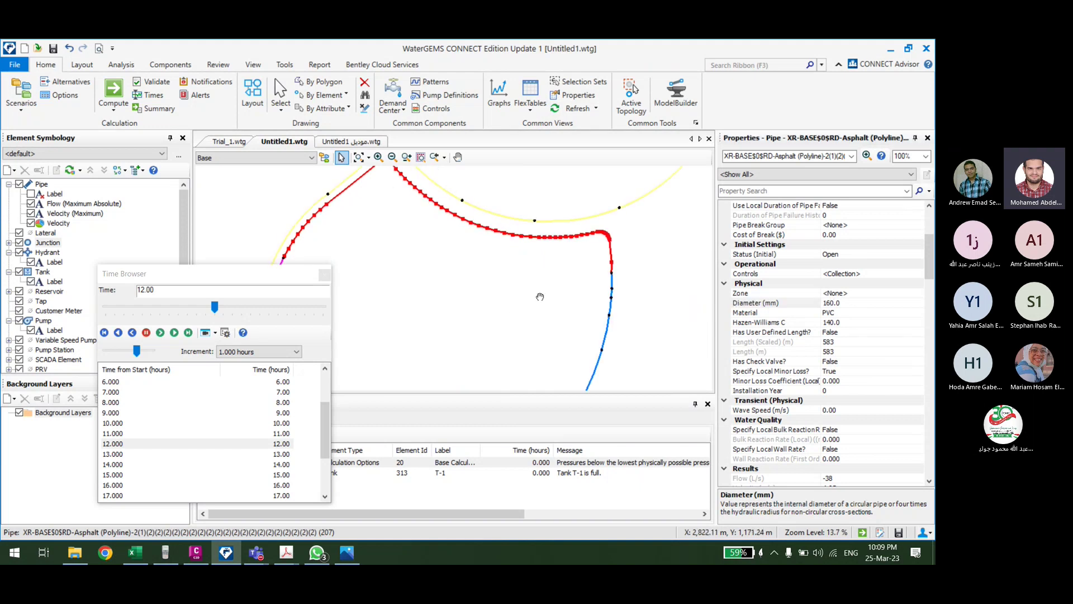
Step: Deselect the pipe, recompute the model and display the results at time 12.00 hours
{"action": "left_click", "coordinate": [538, 295]}
{"action": "left_click", "coordinate": [114, 91]}
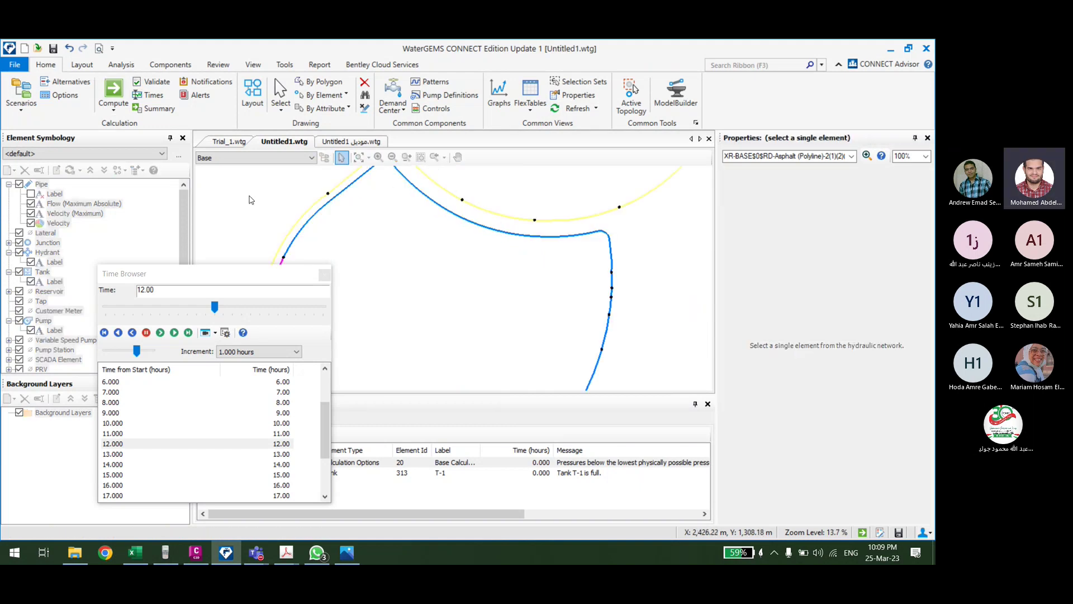
{"action": "left_click", "coordinate": [640, 139]}
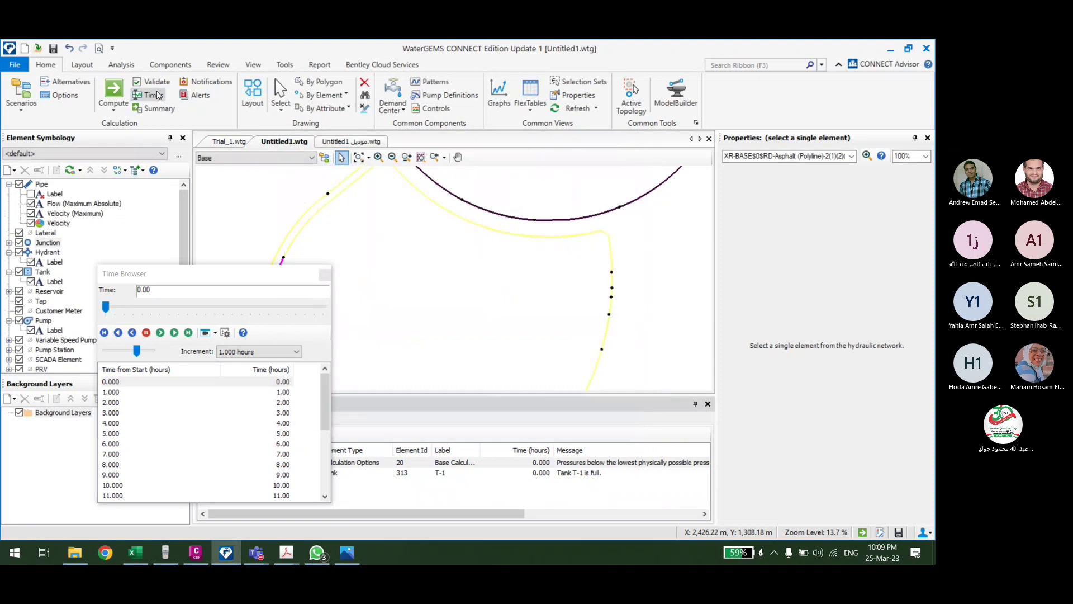
{"action": "scroll", "coordinate": [276, 468], "scroll_direction": "down", "scroll_amount": 2}
{"action": "left_click", "coordinate": [279, 444]}
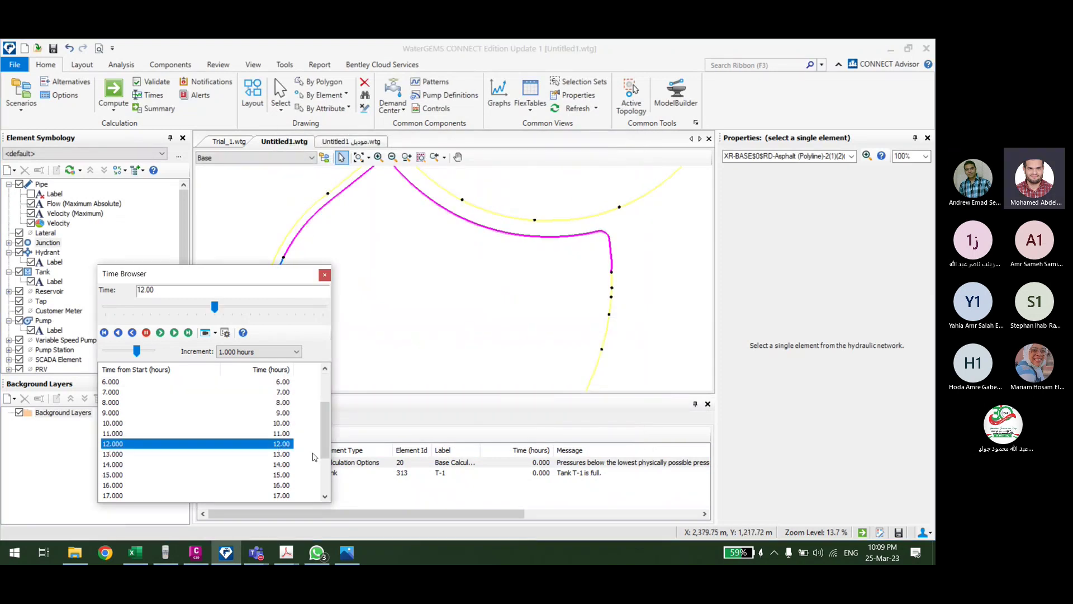
Step: Review the velocity colour coding across the network, then examine the pressure and hydraulic results at junction J-30
{"action": "scroll", "coordinate": [400, 376], "scroll_direction": "down", "scroll_amount": 3}
{"action": "scroll", "coordinate": [531, 385], "scroll_direction": "down", "scroll_amount": 3}
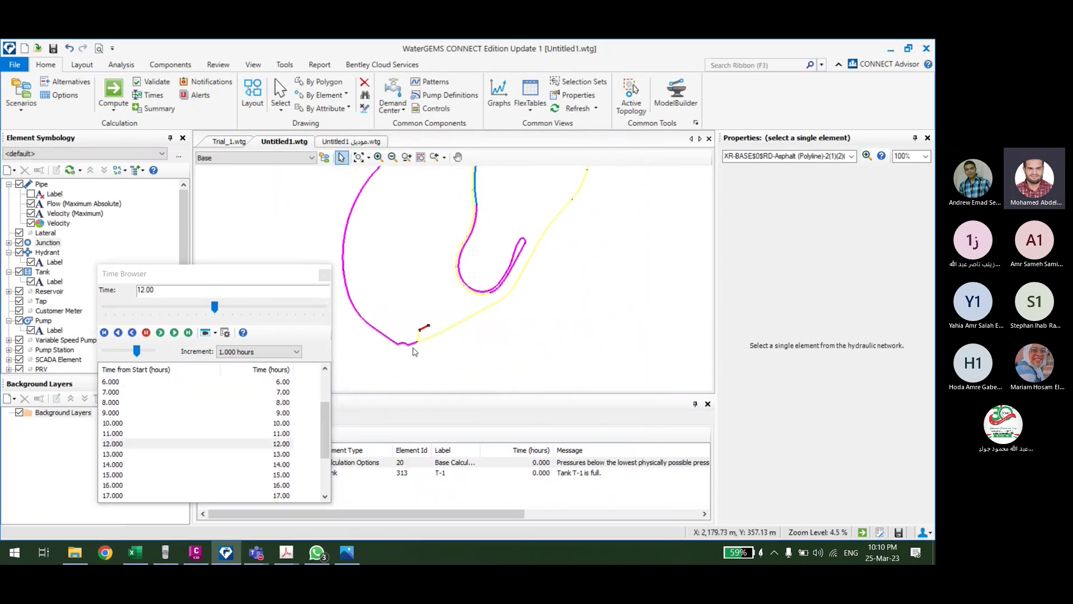
{"action": "scroll", "coordinate": [447, 272], "scroll_direction": "up", "scroll_amount": 7}
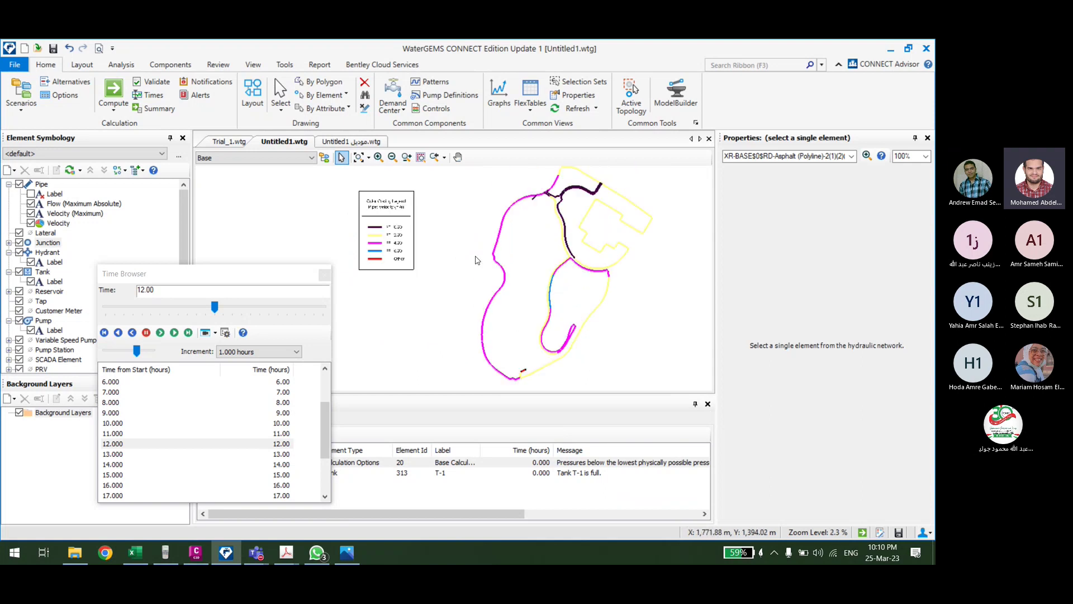
{"action": "scroll", "coordinate": [604, 249], "scroll_direction": "up", "scroll_amount": 1}
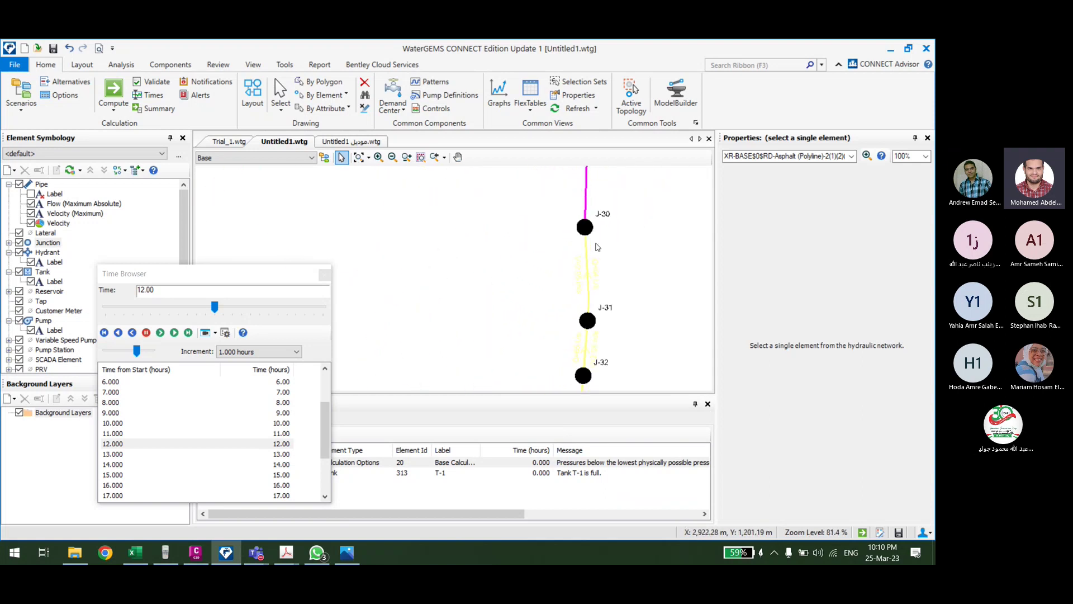
{"action": "left_click", "coordinate": [593, 249]}
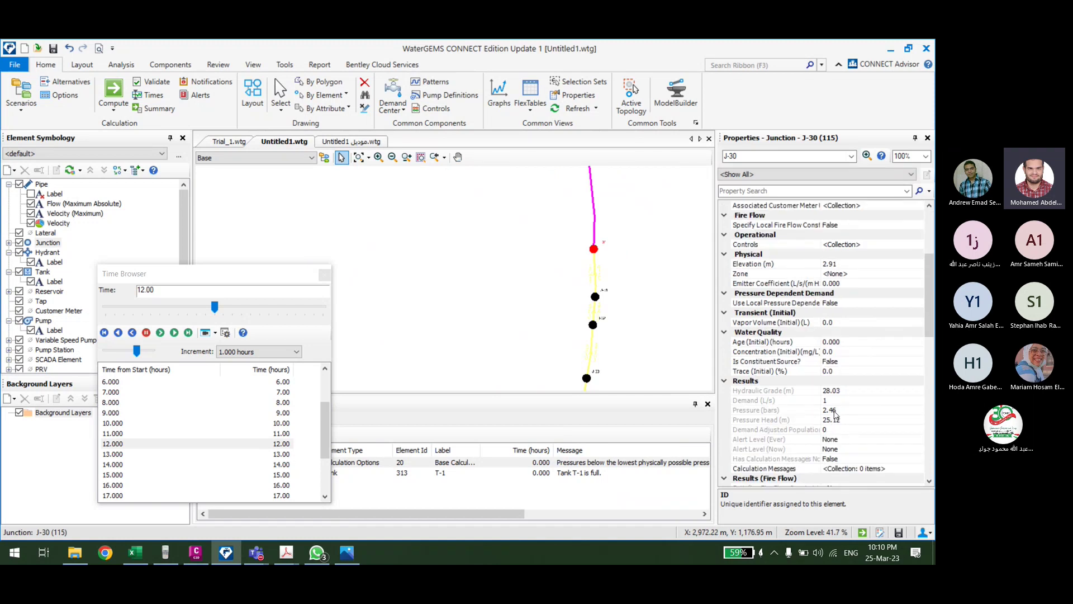
{"action": "scroll", "coordinate": [832, 411], "scroll_direction": "down", "scroll_amount": 4}
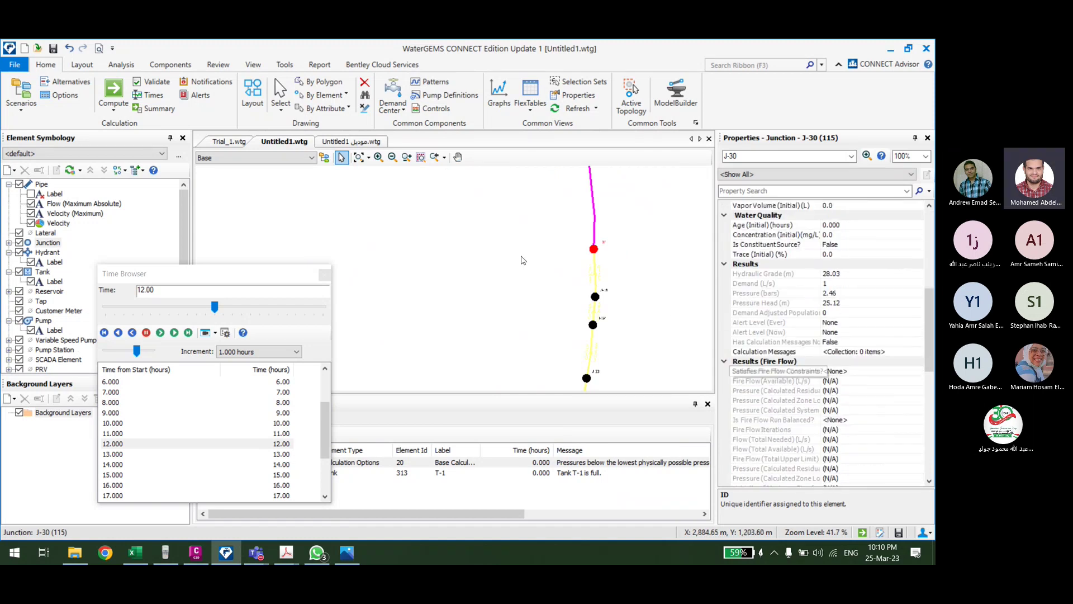
{"action": "scroll", "coordinate": [859, 418], "scroll_direction": "up", "scroll_amount": 9}
{"action": "scroll", "coordinate": [507, 303], "scroll_direction": "down", "scroll_amount": 7}
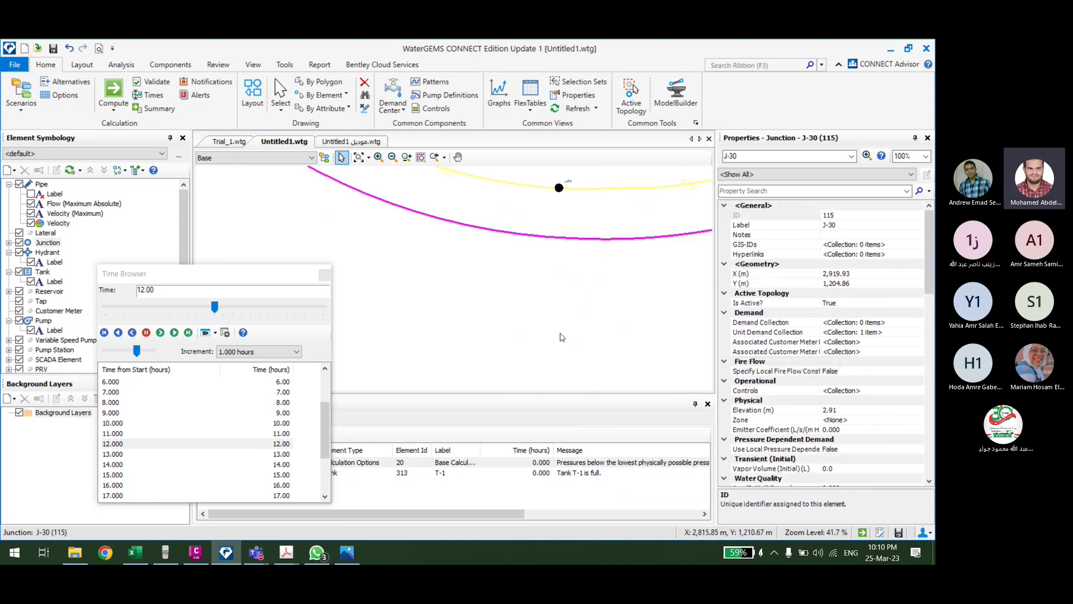
Step: Examine the bend of the long pipe near the neighbouring lines and recheck the results of junction J-30
{"action": "scroll", "coordinate": [422, 251], "scroll_direction": "up", "scroll_amount": 3}
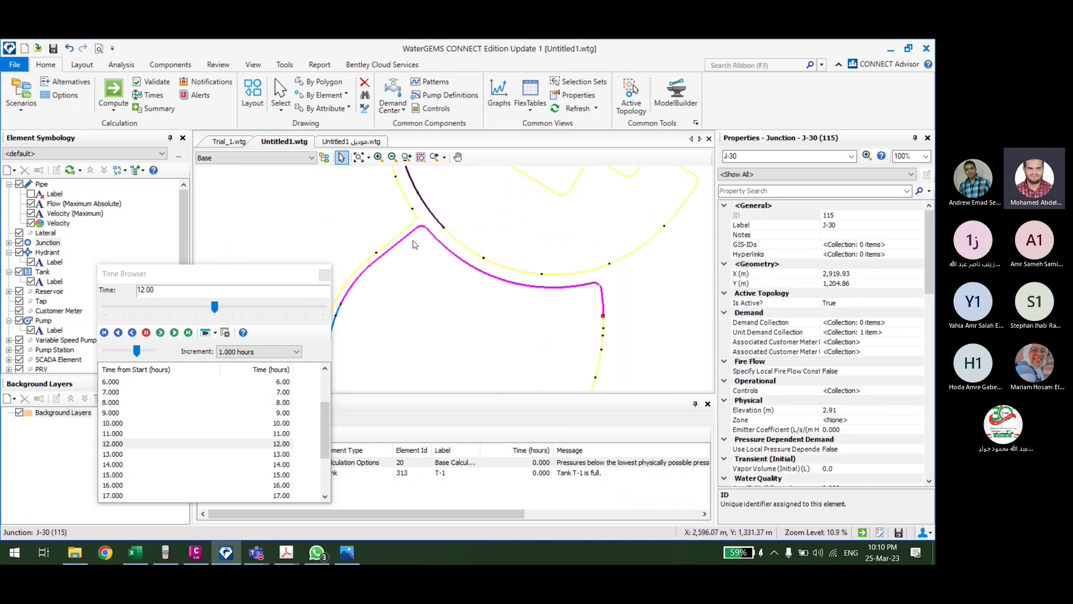
{"action": "scroll", "coordinate": [422, 251], "scroll_direction": "up", "scroll_amount": 6}
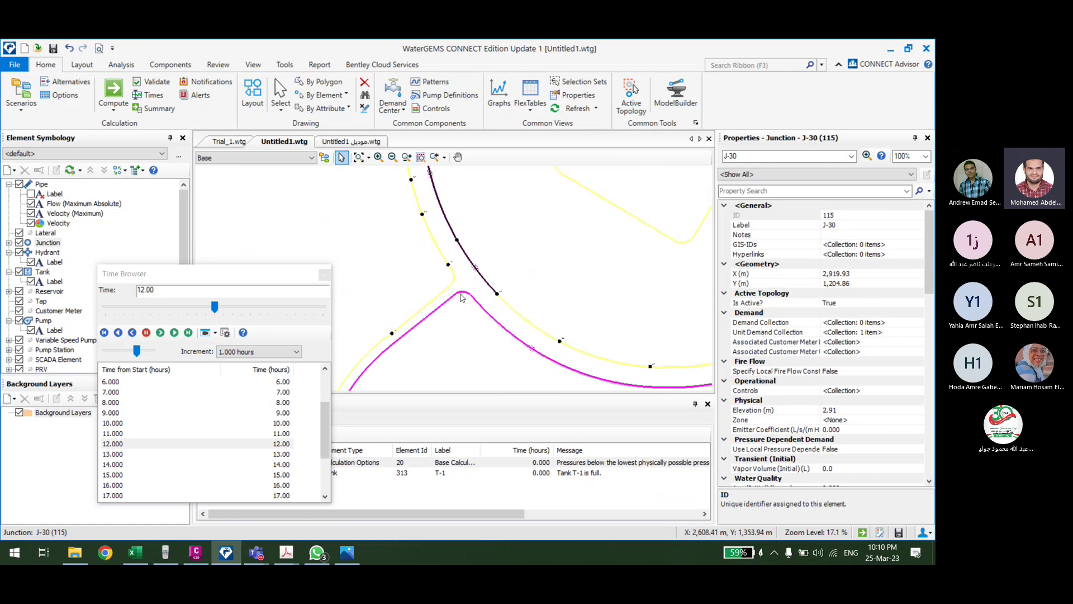
{"action": "scroll", "coordinate": [480, 289], "scroll_direction": "down", "scroll_amount": 5}
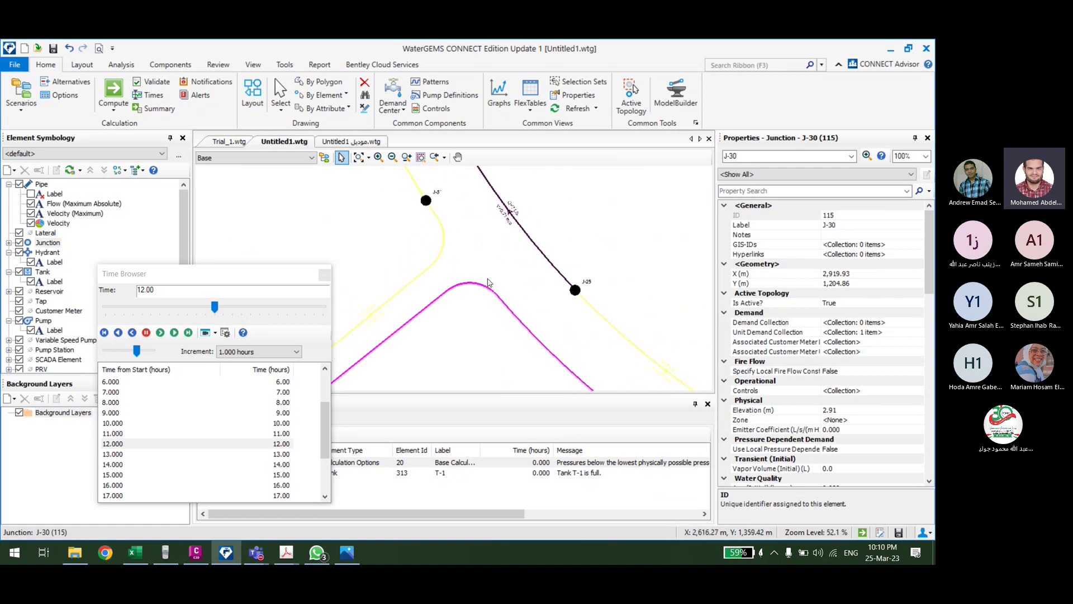
{"action": "scroll", "coordinate": [532, 199], "scroll_direction": "up", "scroll_amount": 1}
{"action": "mouse_move", "coordinate": [559, 240]}
{"action": "left_mouse_down"}
{"action": "mouse_move", "coordinate": [535, 306]}
{"action": "mouse_move", "coordinate": [541, 337]}
{"action": "left_mouse_up"}
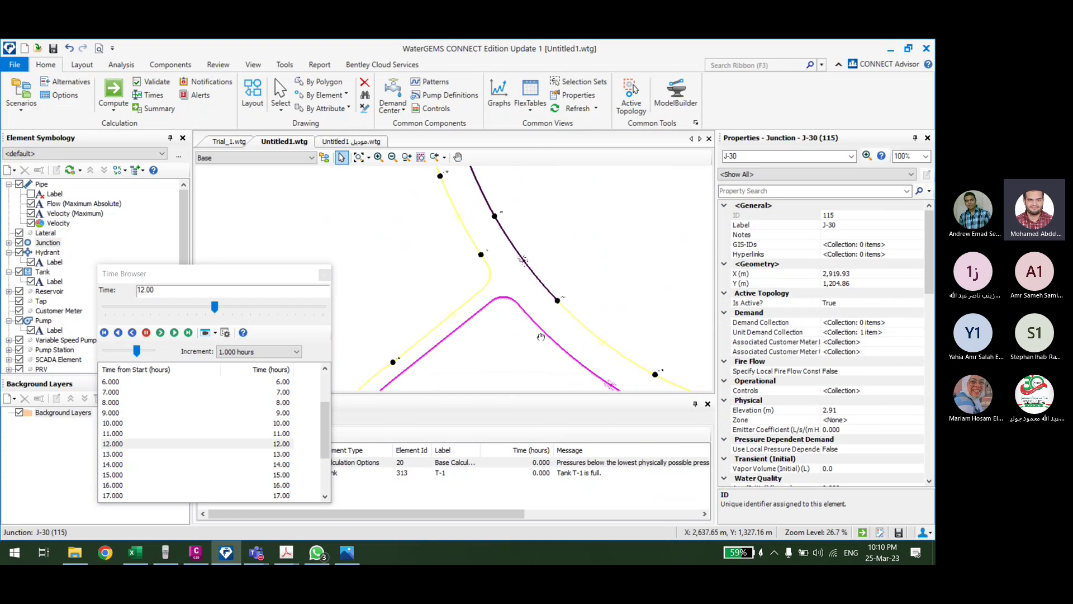
{"action": "scroll", "coordinate": [542, 337], "scroll_direction": "down", "scroll_amount": 3}
{"action": "scroll", "coordinate": [805, 430], "scroll_direction": "down", "scroll_amount": 4}
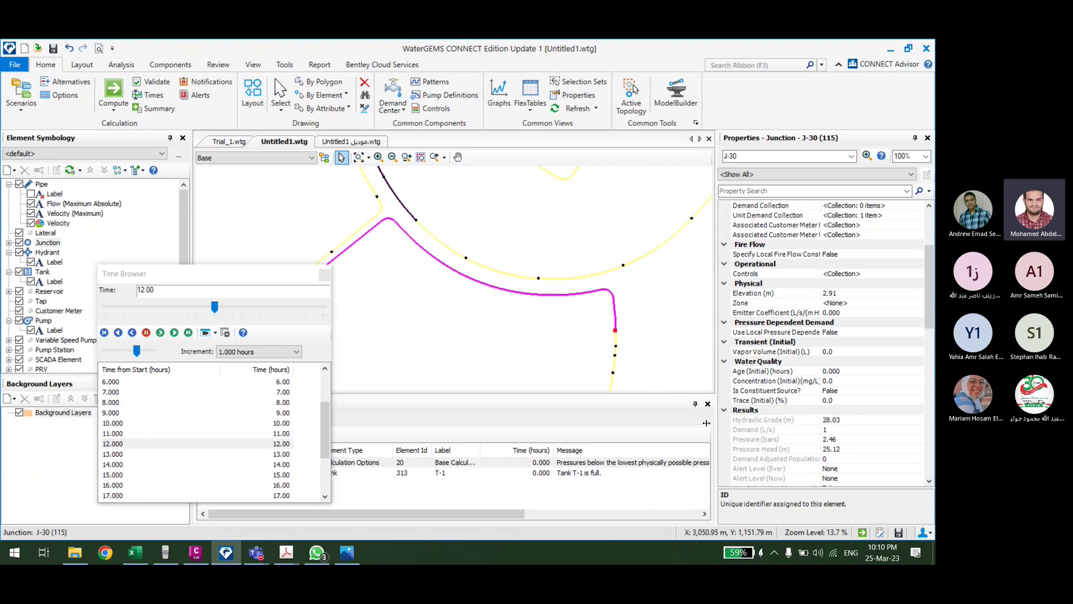
Step: Examine the pressure and hydraulic results at junction J-81 near the bend of the long pipe
{"action": "scroll", "coordinate": [643, 347], "scroll_direction": "up", "scroll_amount": 6}
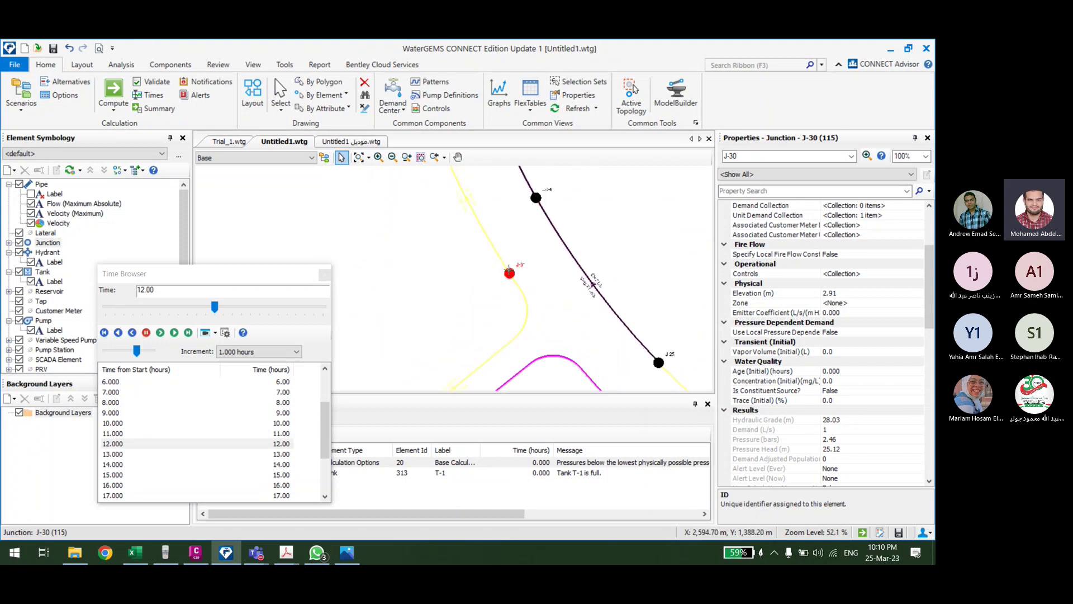
{"action": "left_click", "coordinate": [508, 271]}
{"action": "scroll", "coordinate": [861, 422], "scroll_direction": "down", "scroll_amount": 2}
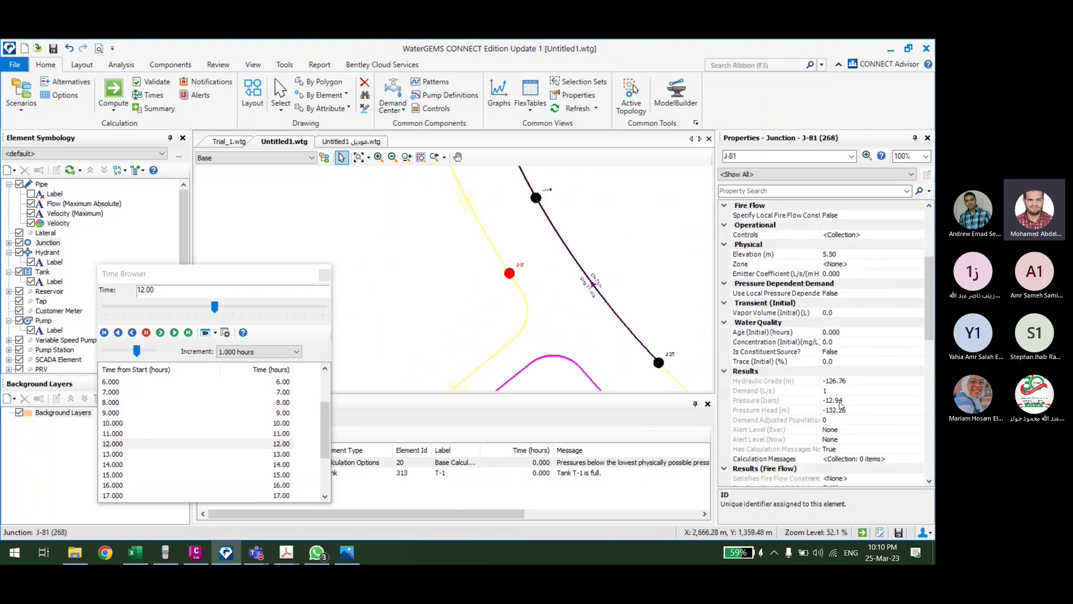
Step: Insert a junction on the long pipe just past its bend, below J-81, and split the pipe there
{"action": "mouse_move", "coordinate": [561, 373]}
{"action": "left_mouse_down"}
{"action": "mouse_move", "coordinate": [496, 247]}
{"action": "mouse_move", "coordinate": [460, 261]}
{"action": "left_mouse_up"}
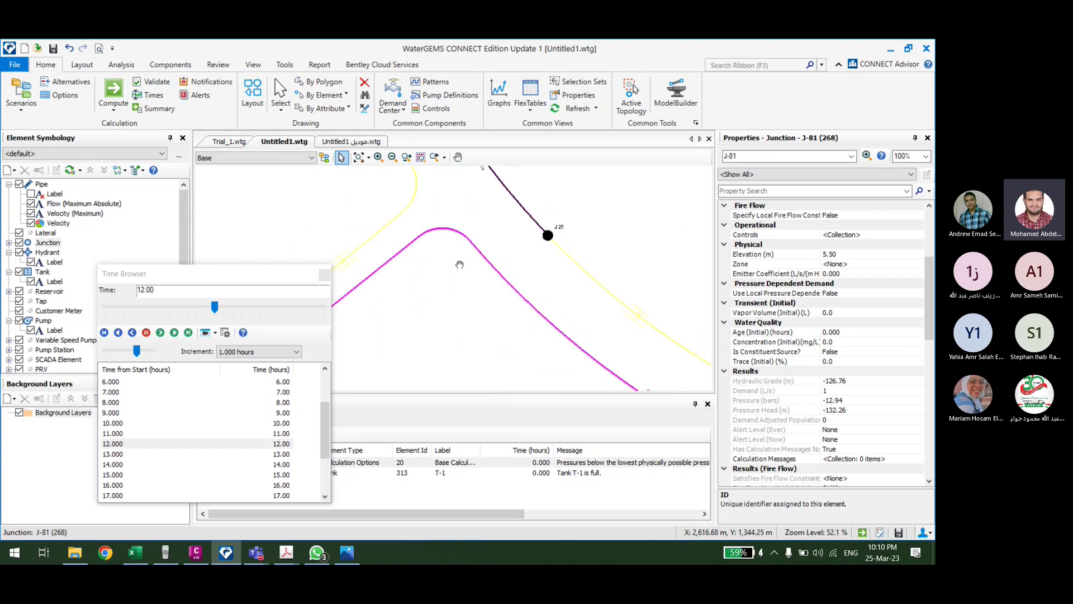
{"action": "left_click", "coordinate": [82, 65]}
{"action": "left_click", "coordinate": [92, 92]}
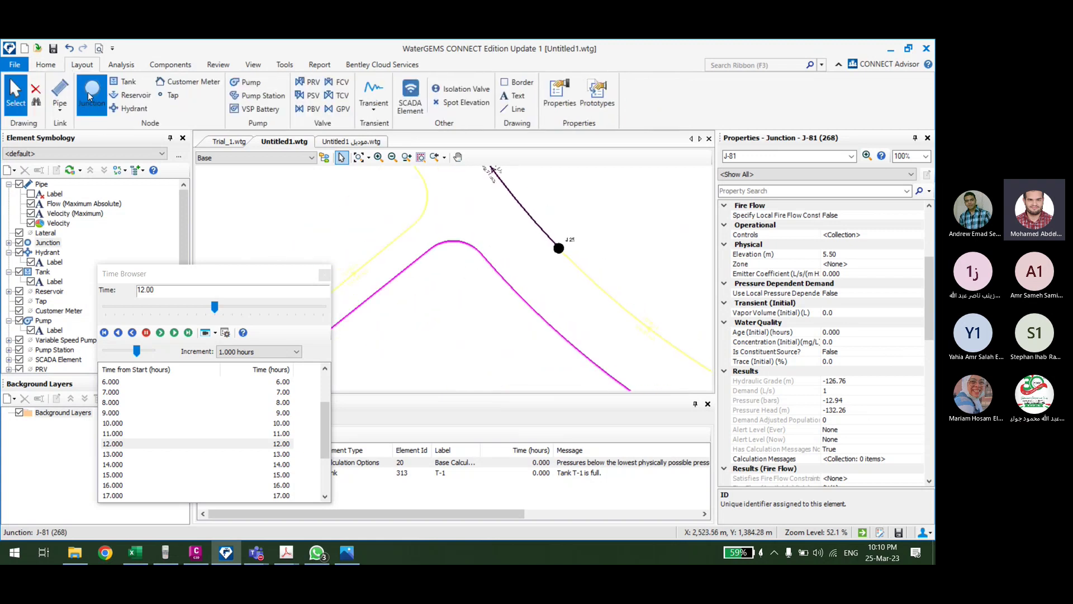
{"action": "left_click", "coordinate": [485, 260]}
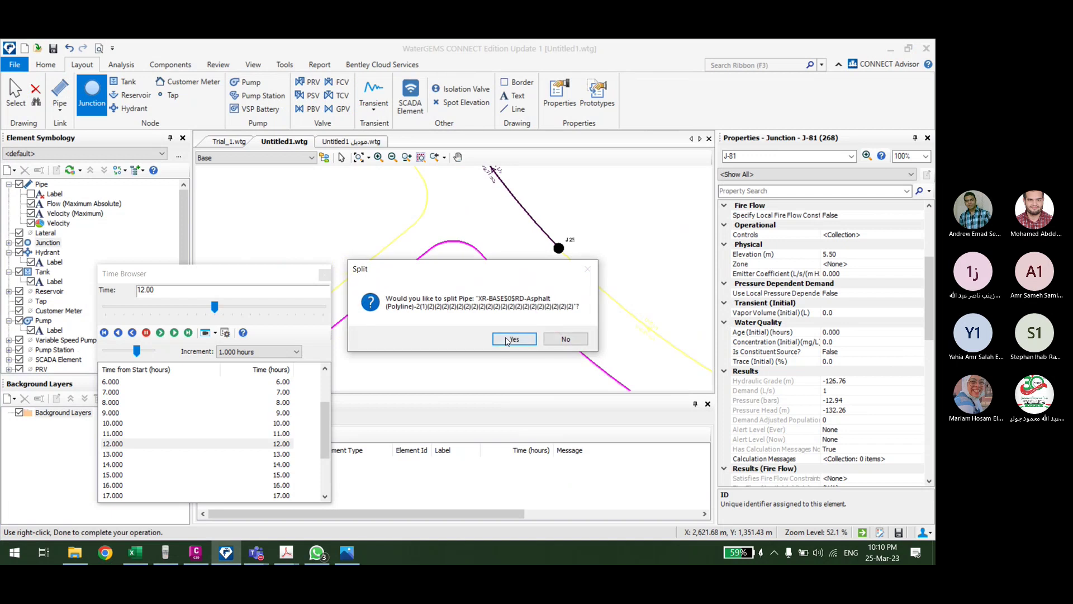
{"action": "left_click", "coordinate": [510, 338]}
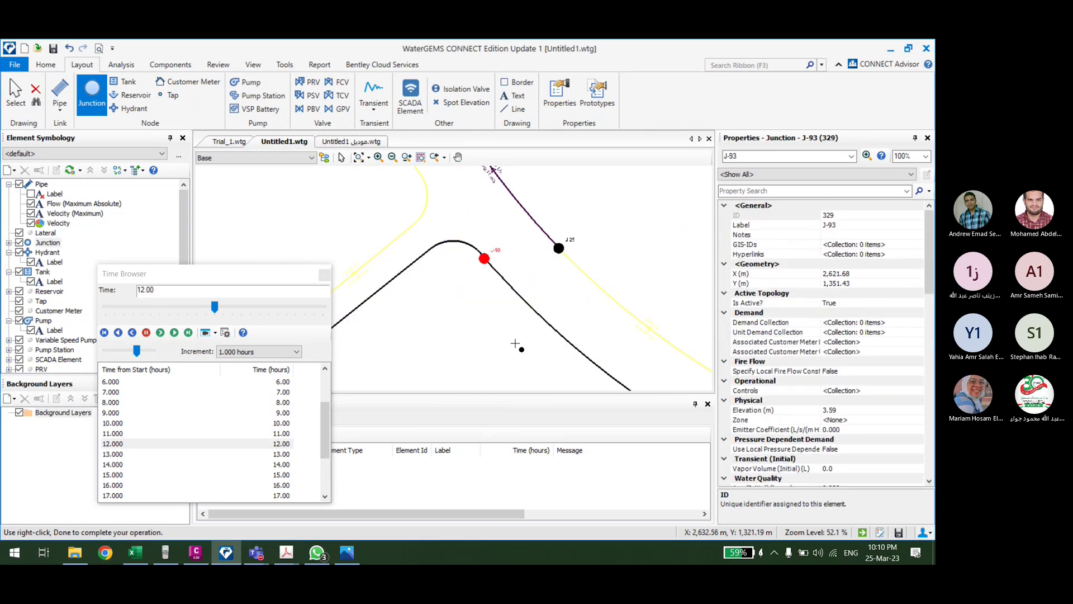
{"action": "key", "text": "Escape"}
{"action": "left_click", "coordinate": [484, 259]}
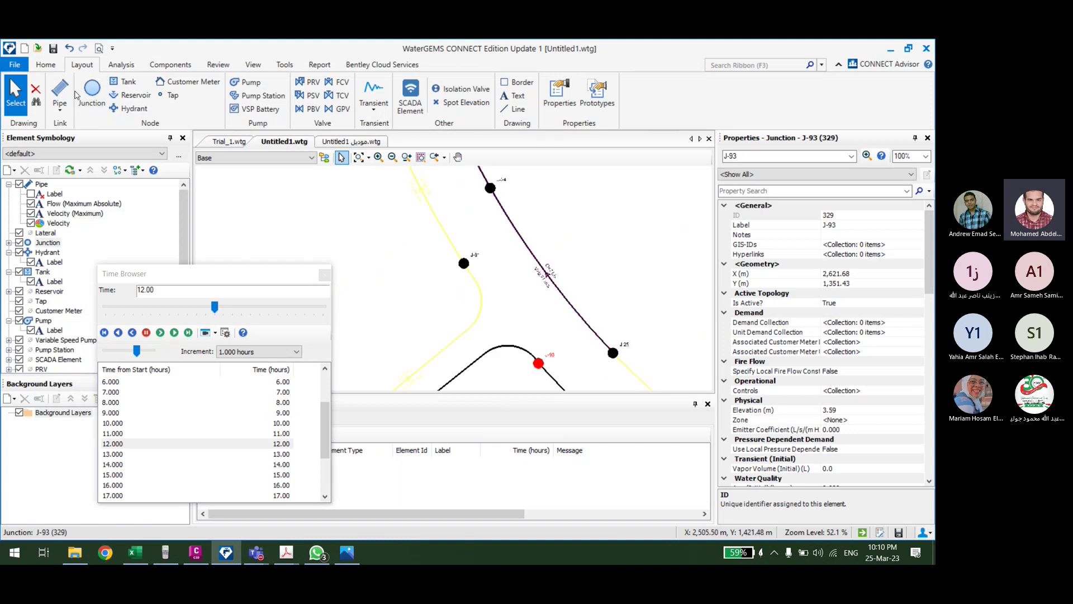
Step: Draw a connecting pipe from the new junction J-93 to junction J-81
{"action": "left_click", "coordinate": [59, 91]}
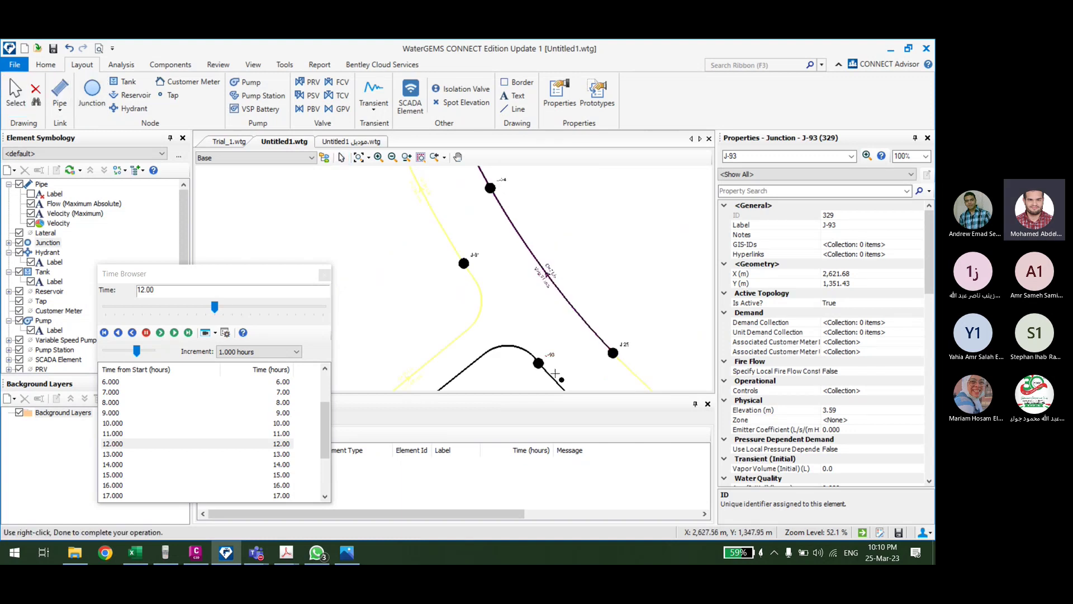
{"action": "left_click", "coordinate": [540, 364]}
{"action": "left_click", "coordinate": [464, 264]}
{"action": "key", "text": "Escape"}
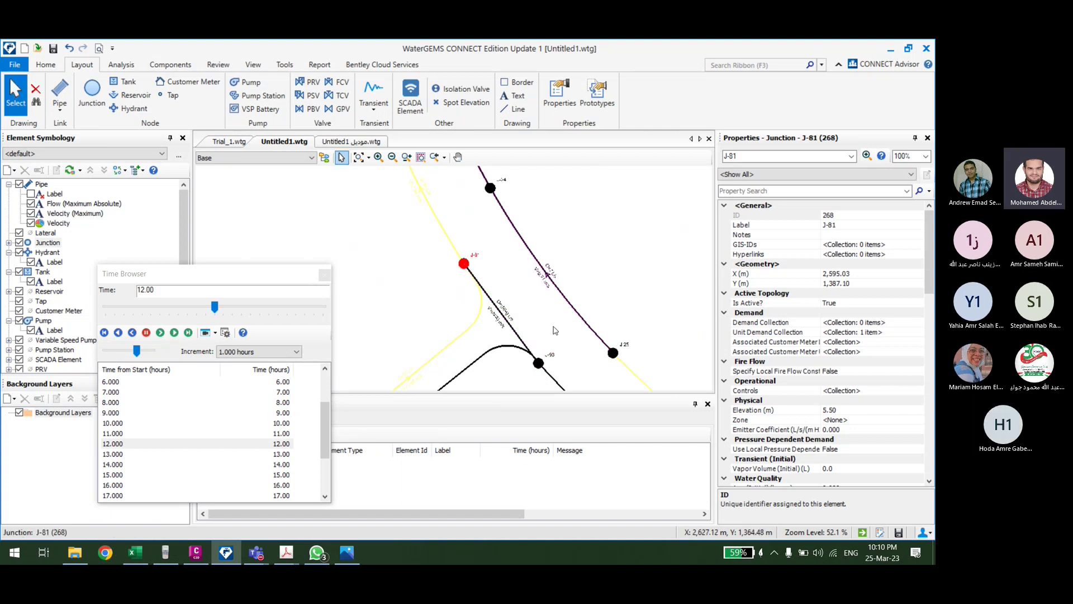
Step: Set the diameter of the new pipe between J-93 and J-81 to 160 mm
{"action": "left_click", "coordinate": [507, 321]}
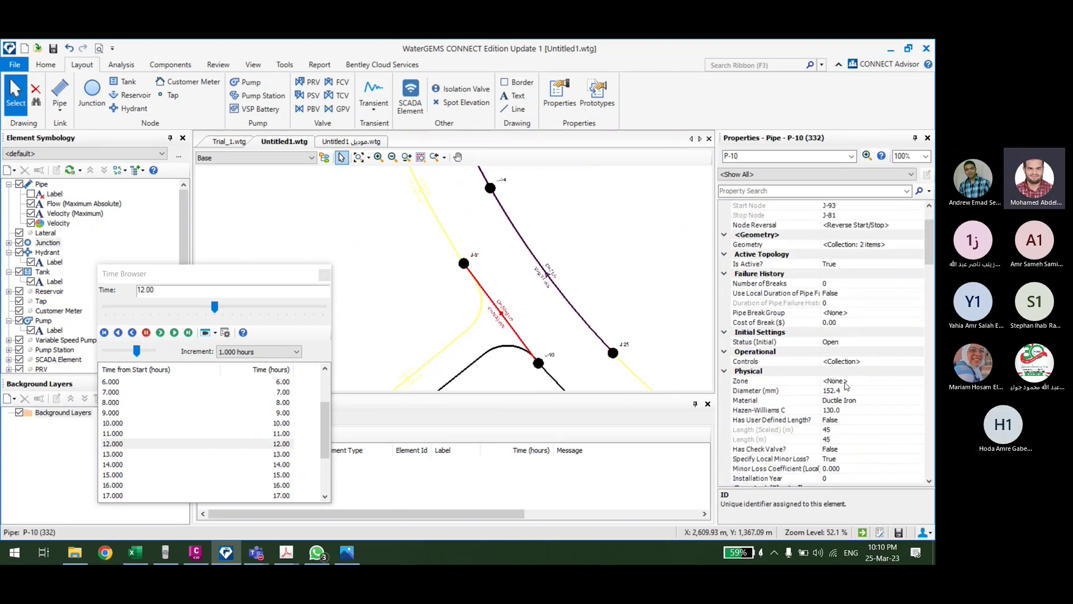
{"action": "left_click", "coordinate": [849, 388]}
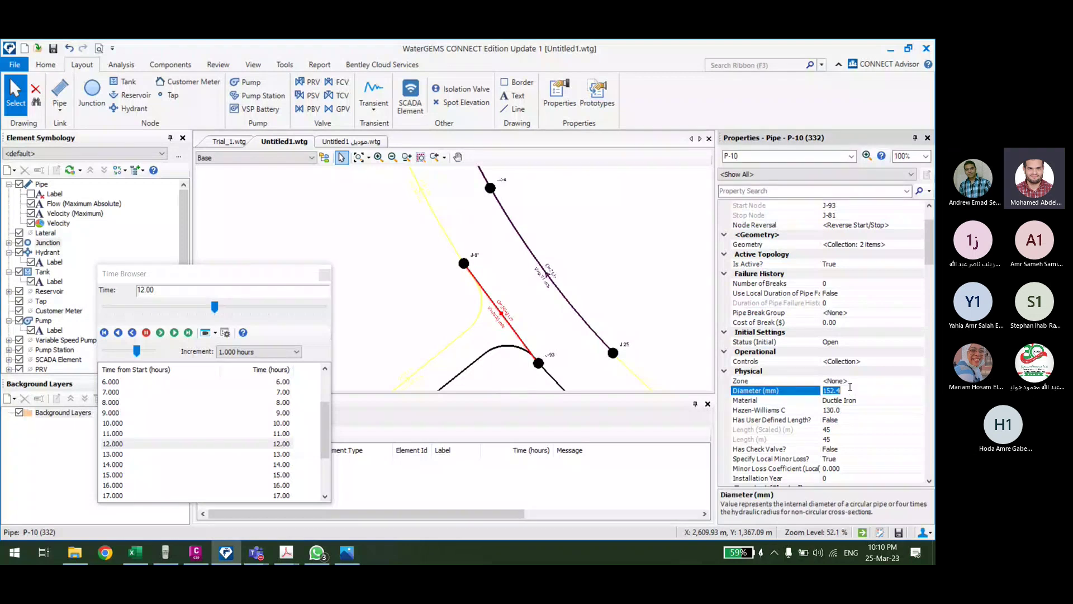
{"action": "type", "text": "160"}
Step: Assign PVC from the material library to the new connecting pipe and set its Hazen-Williams C to 140
{"action": "left_click", "coordinate": [892, 401]}
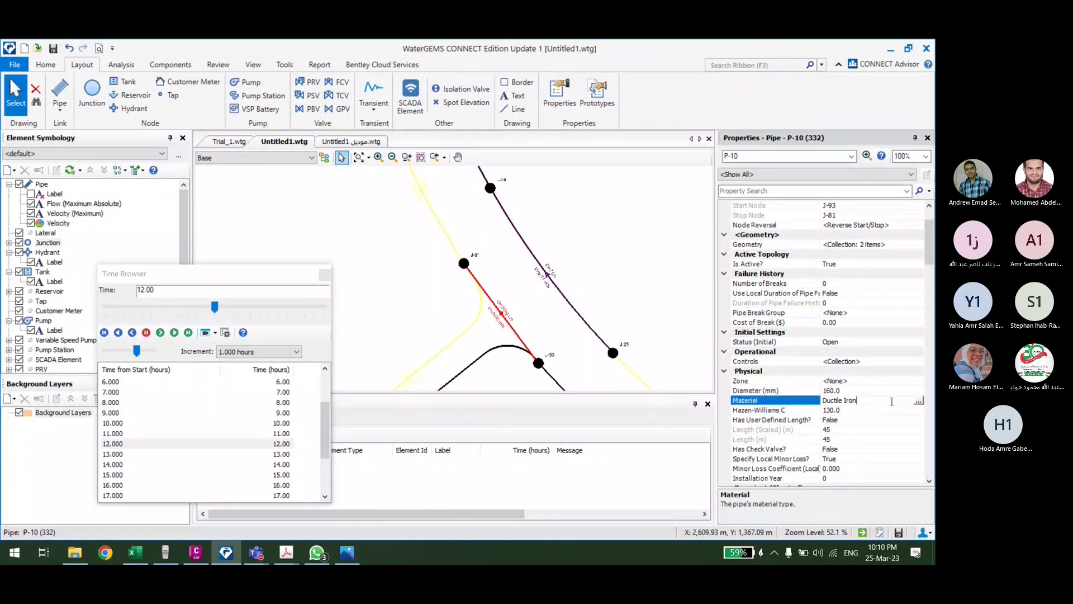
{"action": "left_click", "coordinate": [919, 400]}
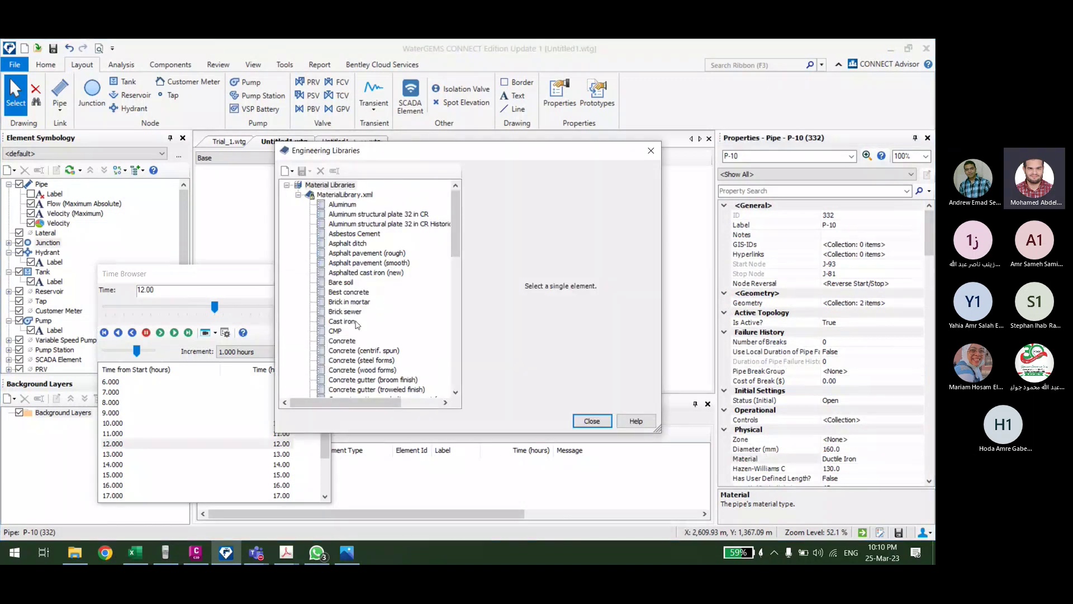
{"action": "scroll", "coordinate": [356, 325], "scroll_direction": "down", "scroll_amount": 6}
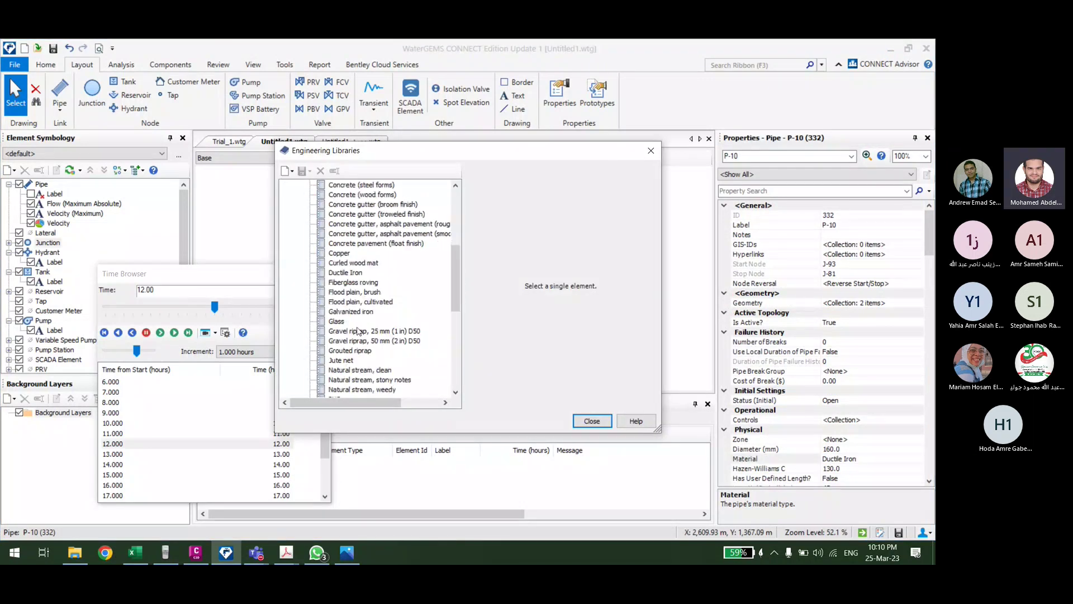
{"action": "scroll", "coordinate": [358, 331], "scroll_direction": "down", "scroll_amount": 2}
{"action": "left_click", "coordinate": [358, 338]}
{"action": "left_click", "coordinate": [538, 421]}
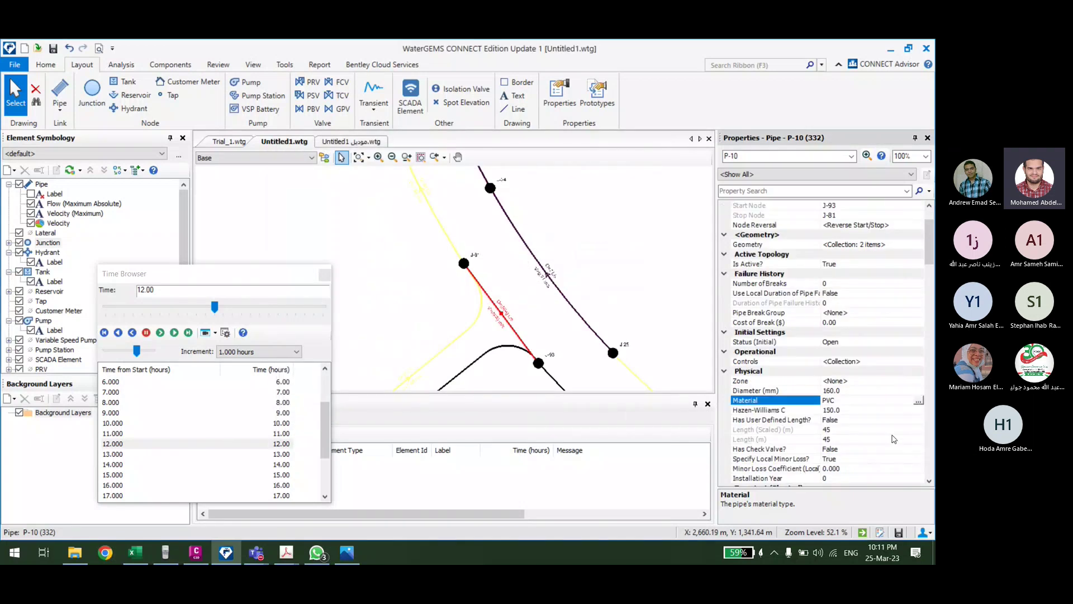
{"action": "scroll", "coordinate": [893, 438], "scroll_direction": "down", "scroll_amount": 2}
{"action": "left_click", "coordinate": [842, 351]}
{"action": "type", "text": "14"}
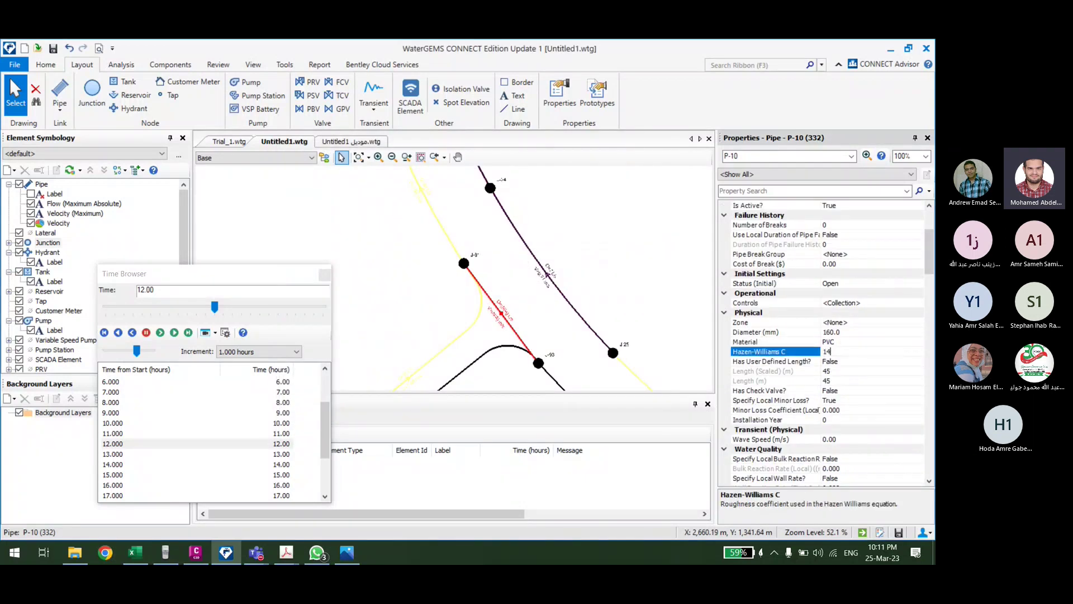
{"action": "type", "text": "0"}
Step: Recompute the model with the new connection, dismiss the calculation summary and display the results at time 12.00 hours
{"action": "left_click_drag", "start_coordinate": [563, 337], "coordinate": [517, 277]}
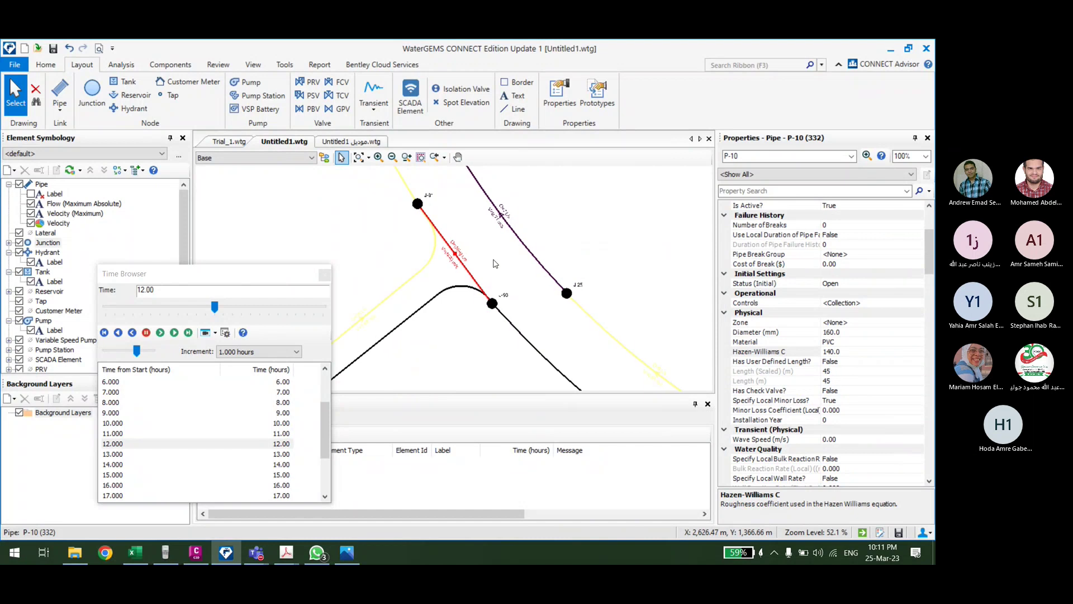
{"action": "scroll", "coordinate": [456, 271], "scroll_direction": "down", "scroll_amount": 3}
{"action": "left_click", "coordinate": [45, 64]}
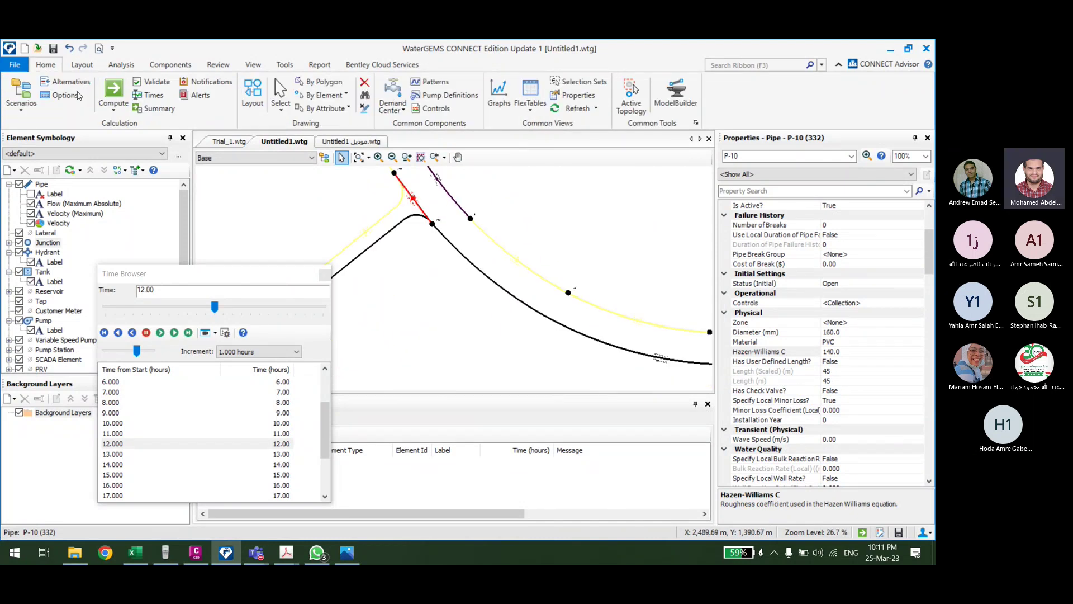
{"action": "left_click", "coordinate": [115, 103]}
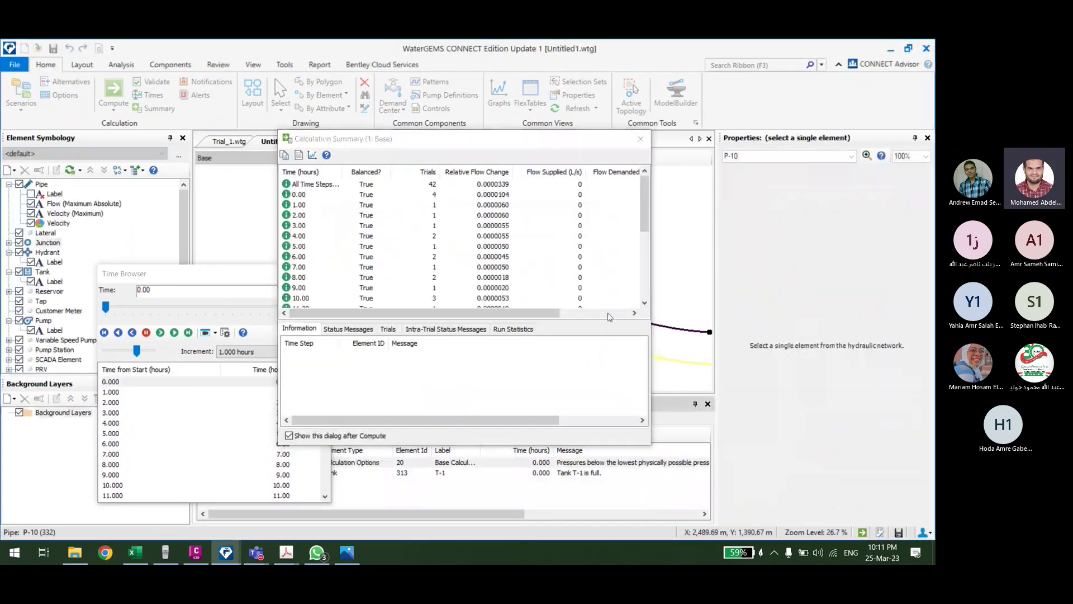
{"action": "key", "text": "Escape"}
{"action": "scroll", "coordinate": [239, 443], "scroll_direction": "down", "scroll_amount": 4}
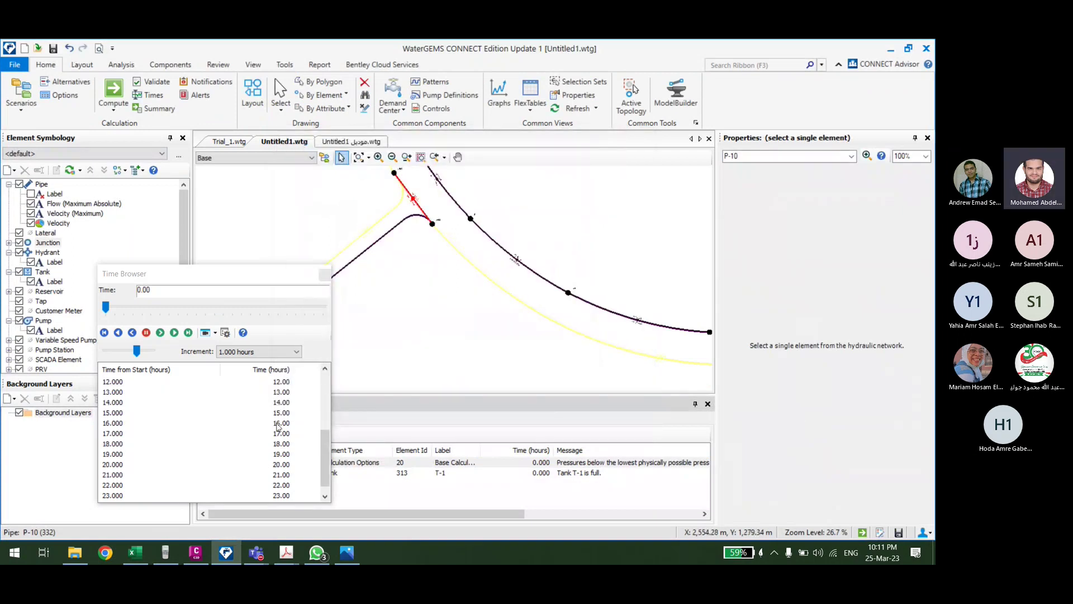
{"action": "left_click", "coordinate": [279, 385]}
{"action": "left_click_drag", "start_coordinate": [463, 324], "coordinate": [468, 328]}
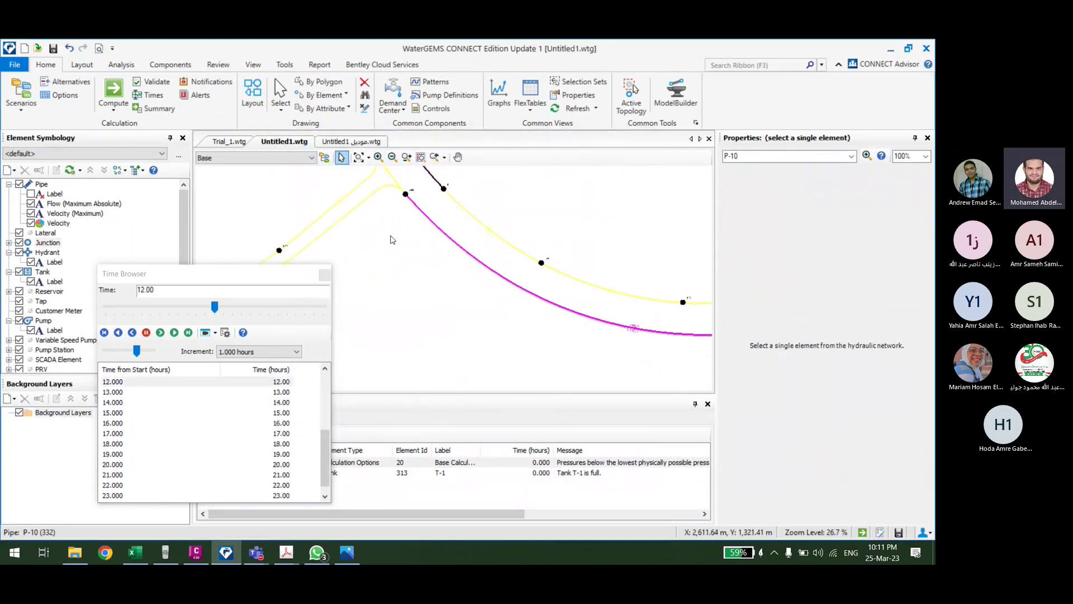